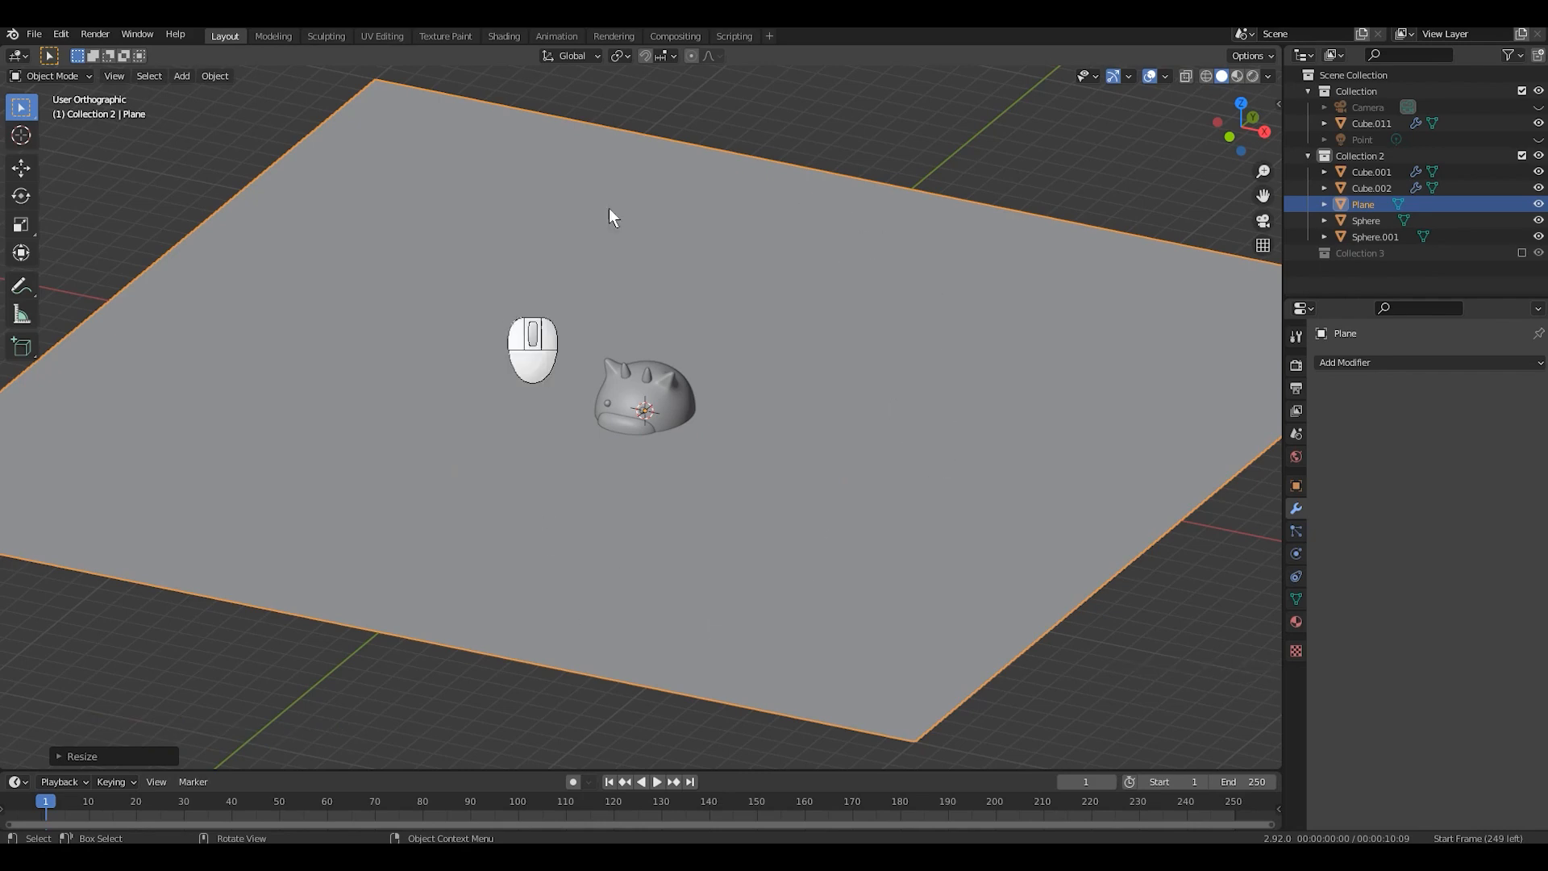
Step: Check the ground plane's scale and dimensions in its transform properties
key(n)
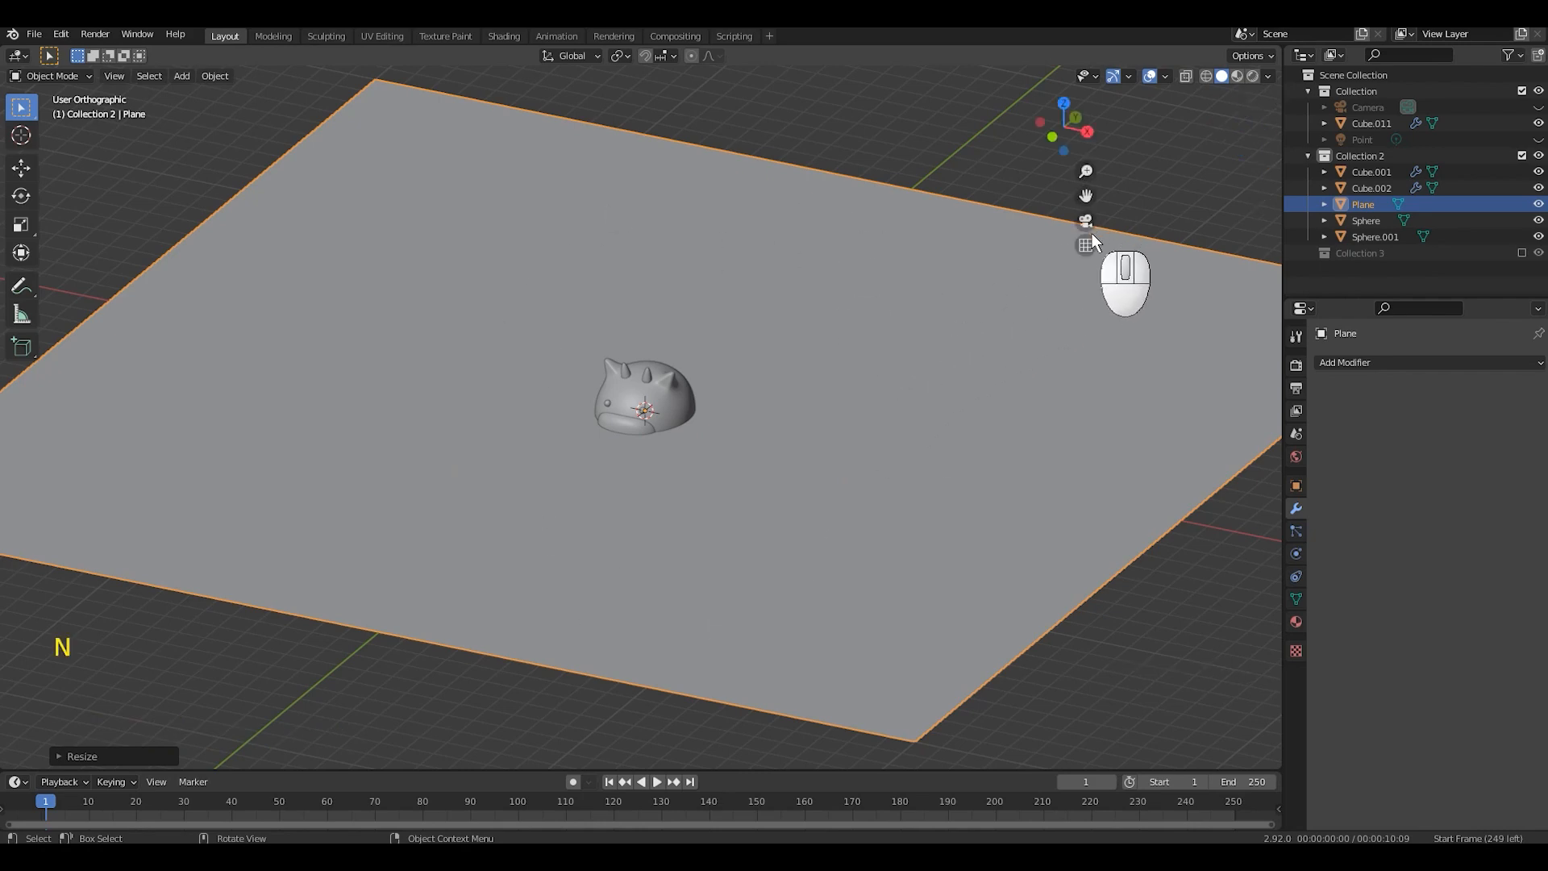
key(n)
key(n)
key(n)
key(n)
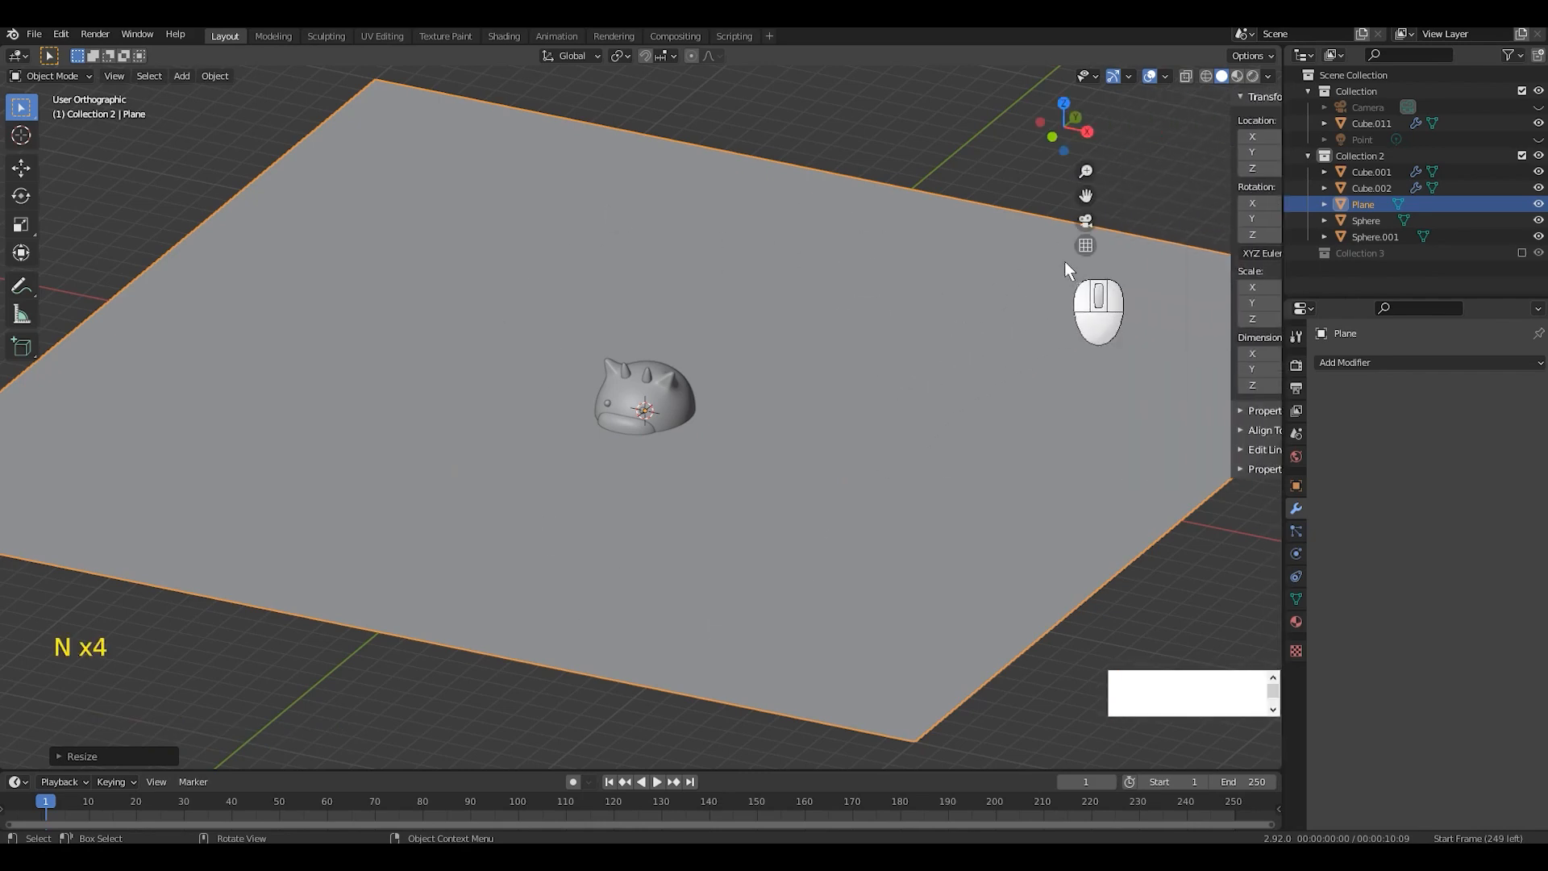
key(n)
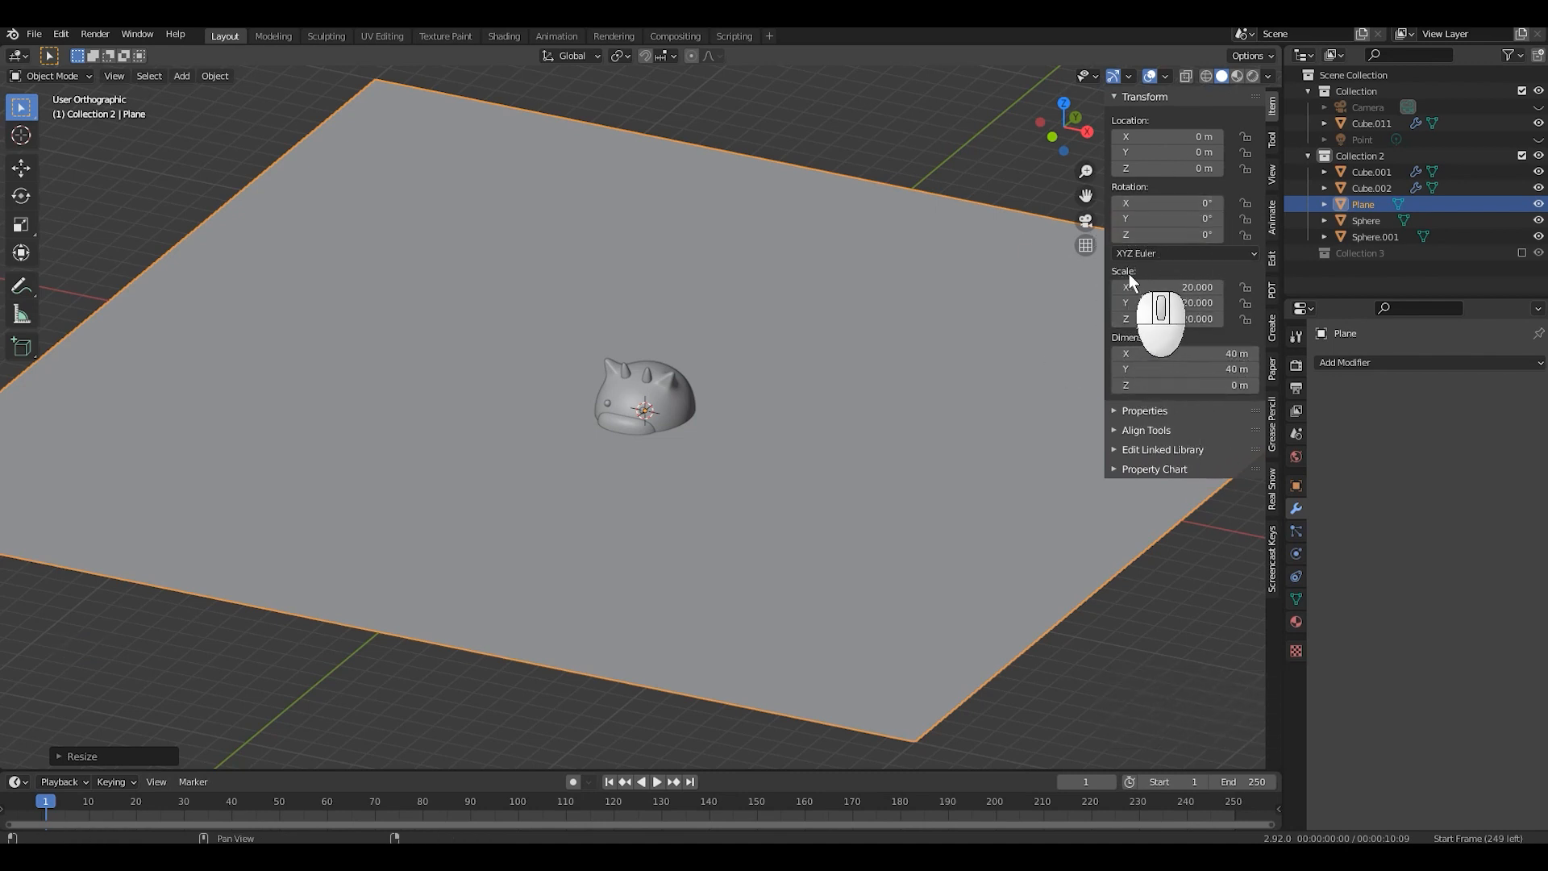
drag(1180, 287, 518, 293)
key(Escape)
drag(1180, 303, 1037, 352)
key(Escape)
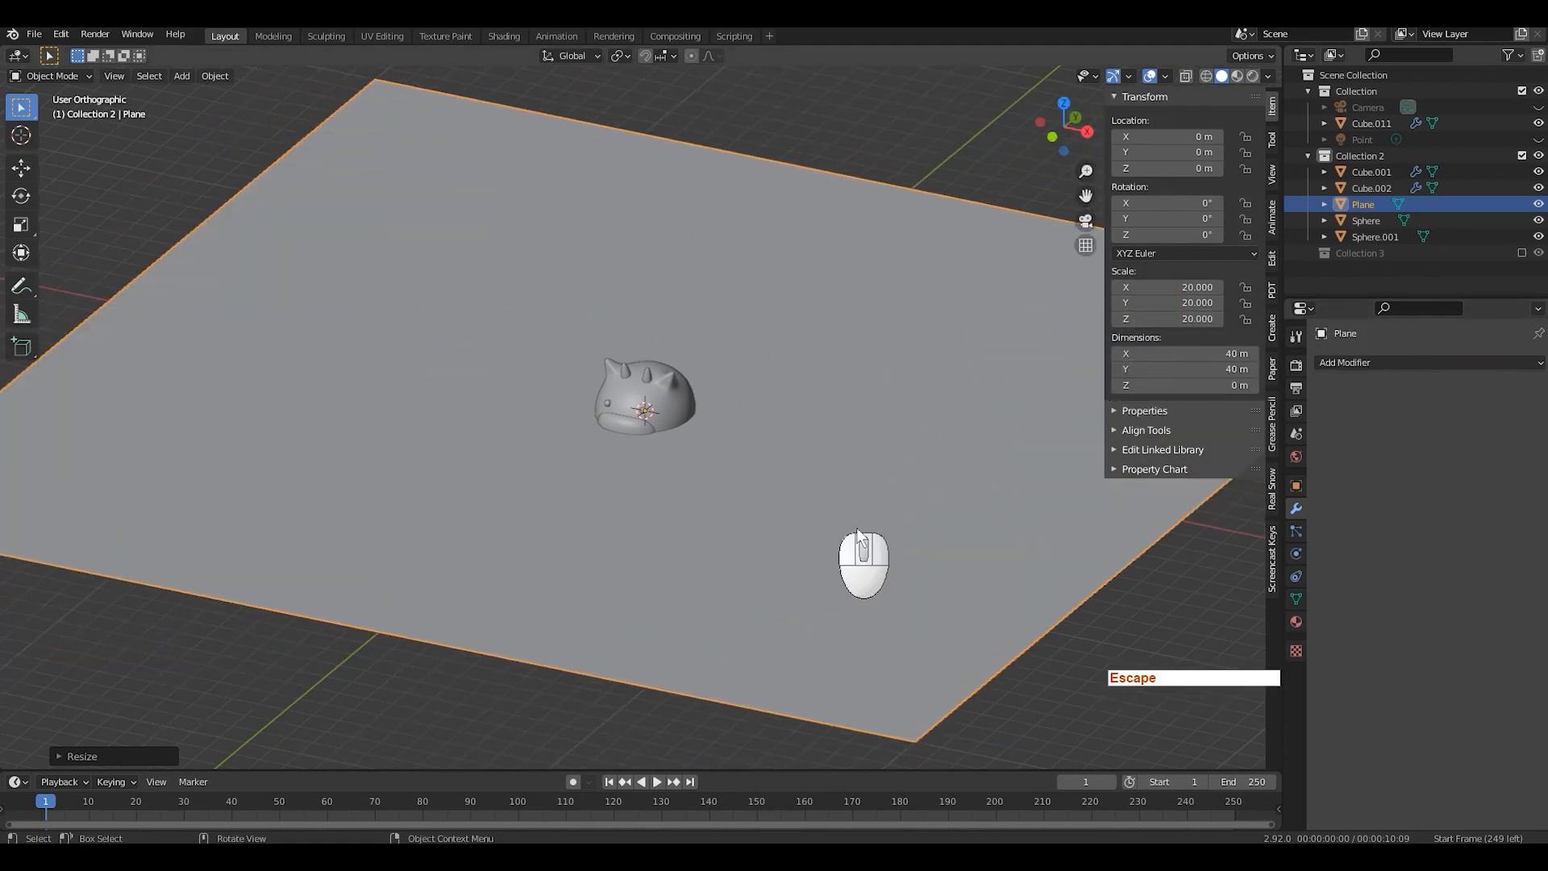
scroll(857, 527, down, 1)
key(b)
right_click(1005, 316)
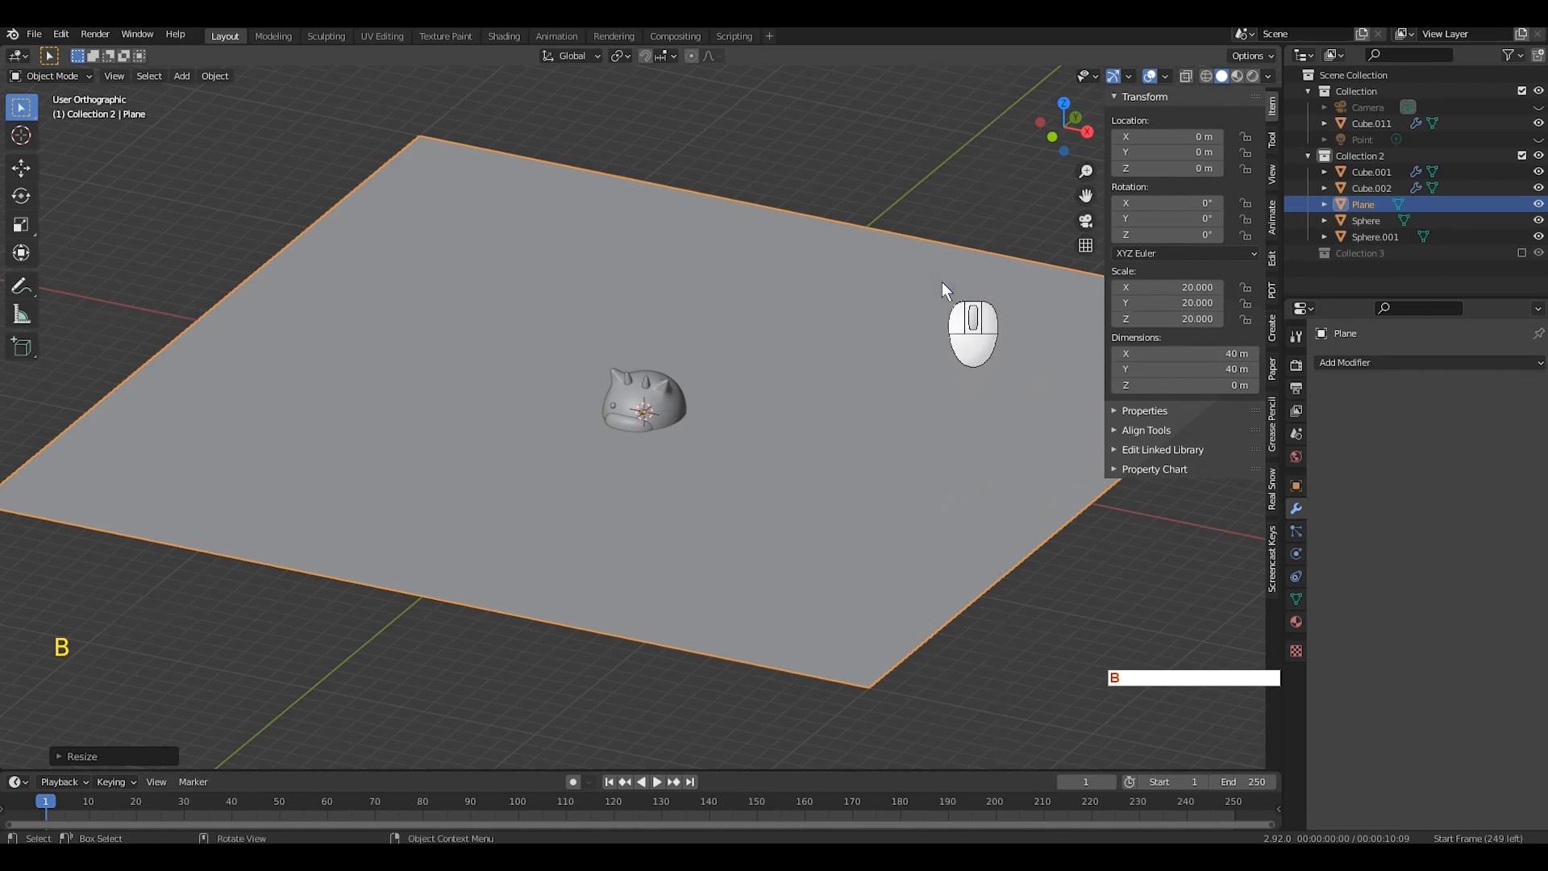
key(n)
Step: In front view, move the ground plane down along Z until it meets the bottoms of the animal's feet
shift+middle_drag(961, 336, 1023, 390)
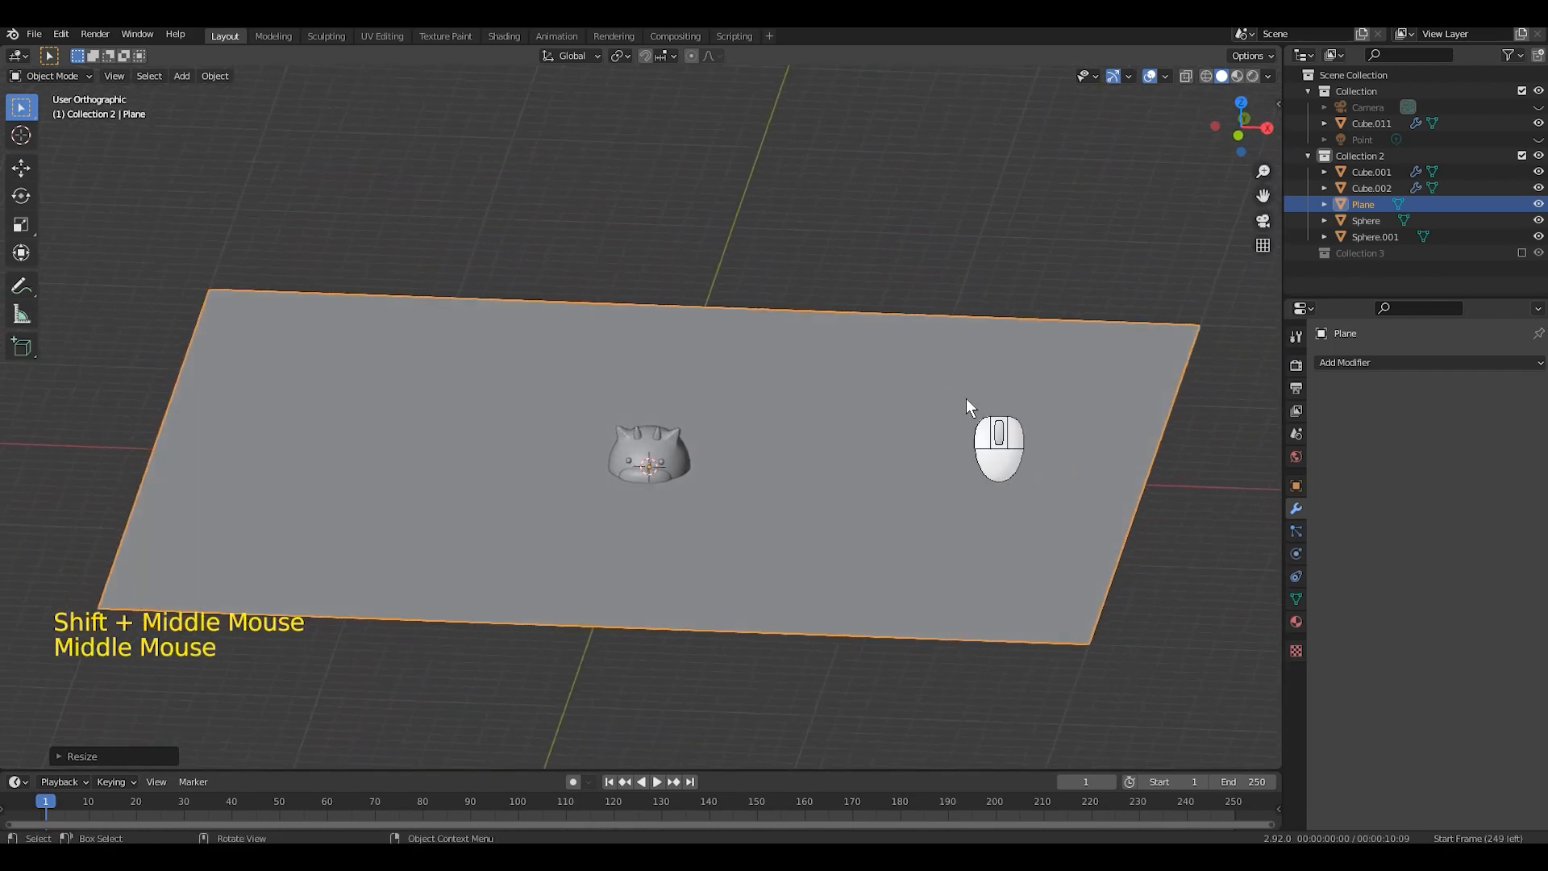
key(KP_1)
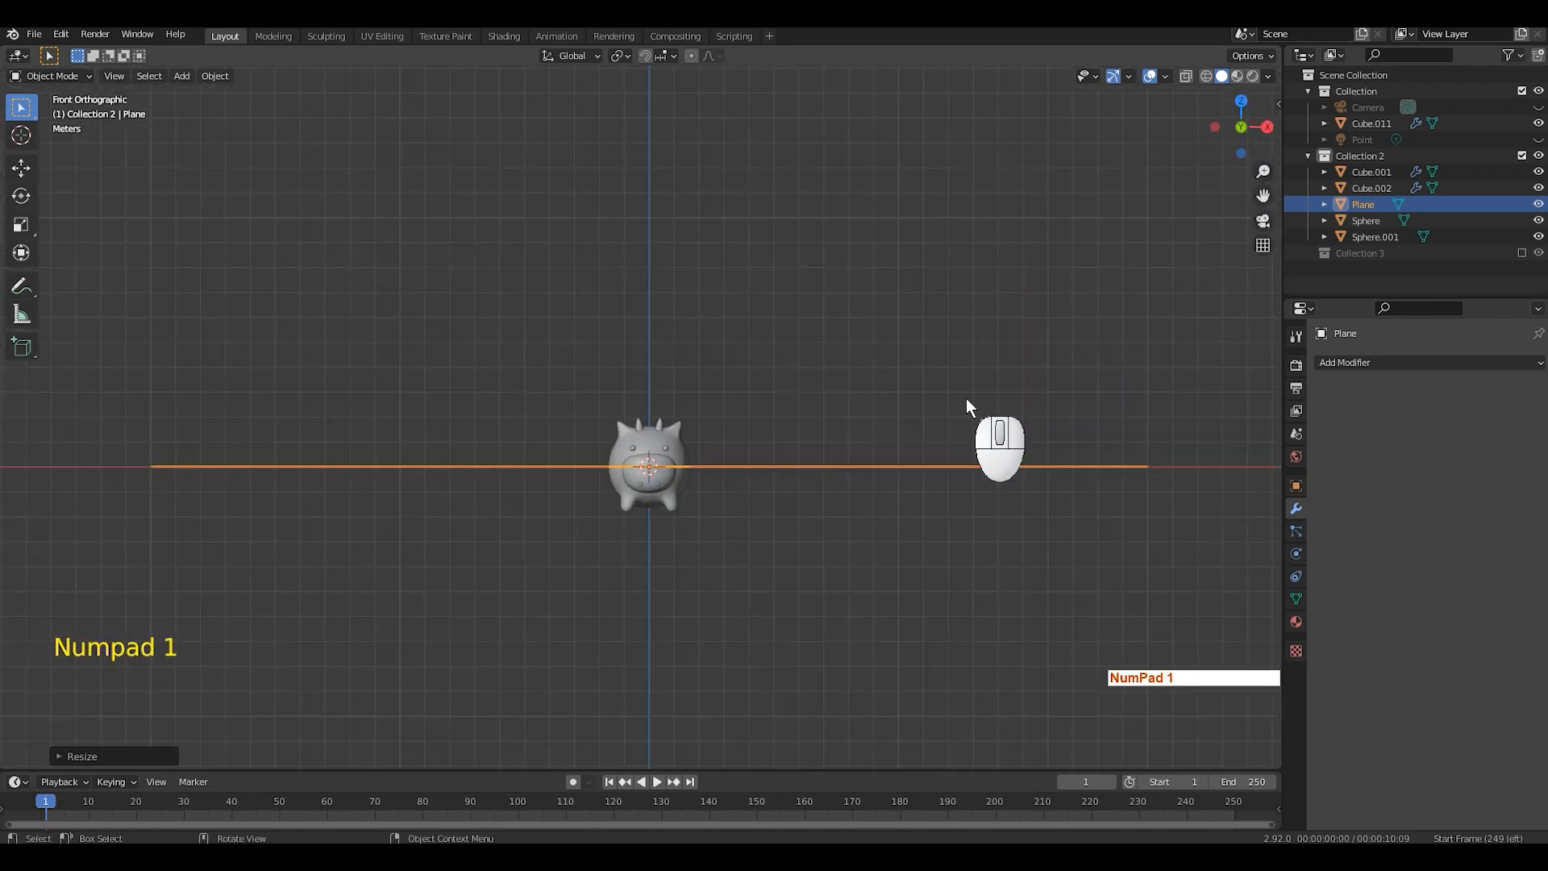
scroll(916, 536, up, 6)
shift+middle_drag(916, 536, 905, 415)
scroll(906, 414, up, 2)
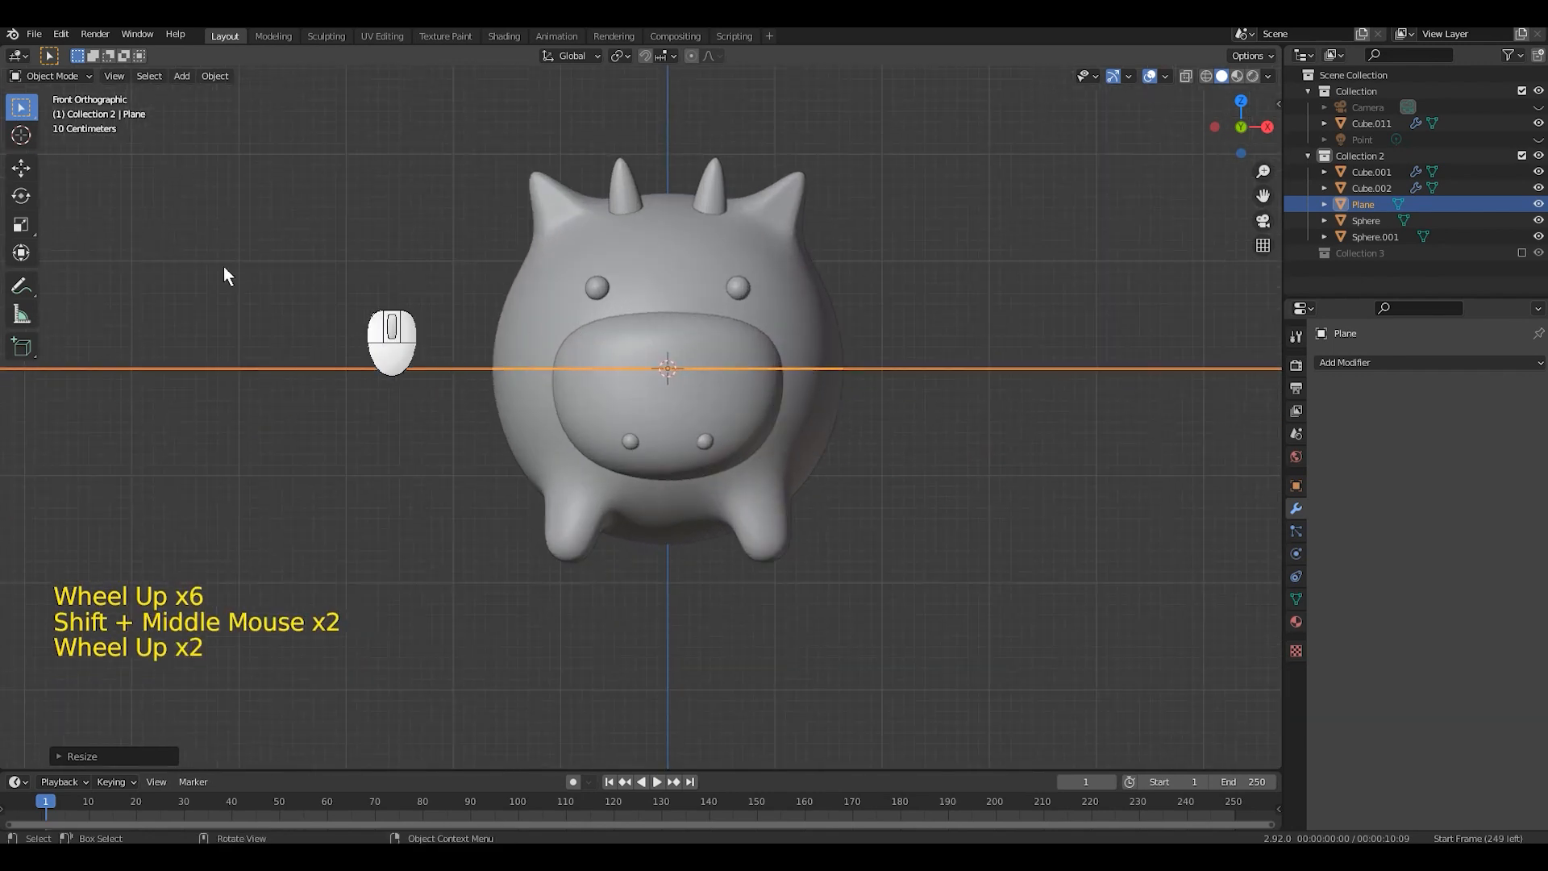
click(18, 168)
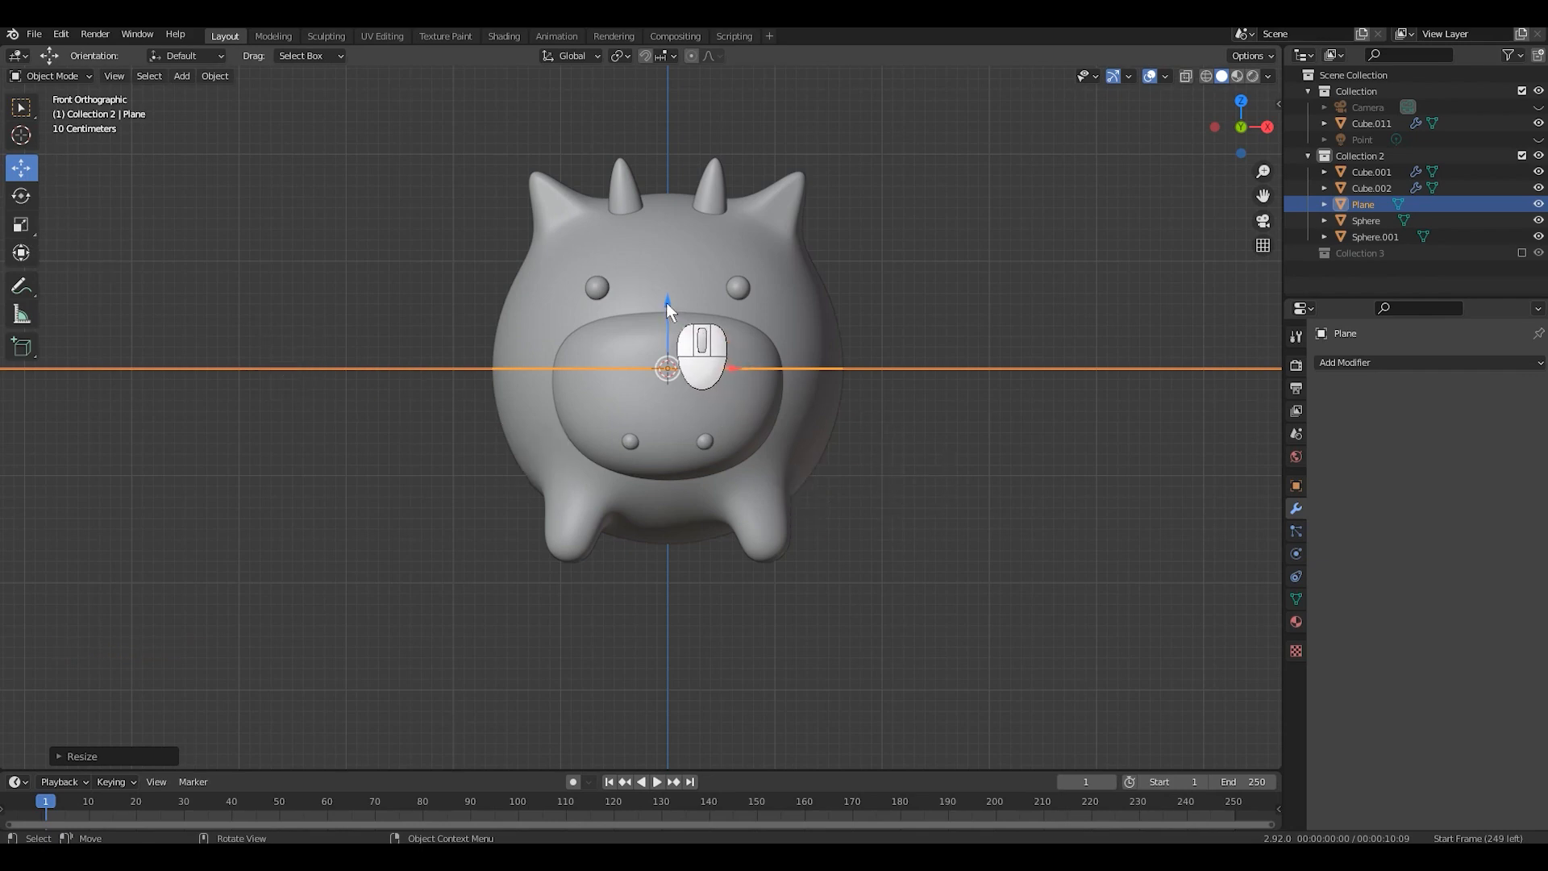
drag(666, 302, 666, 351)
key(Escape)
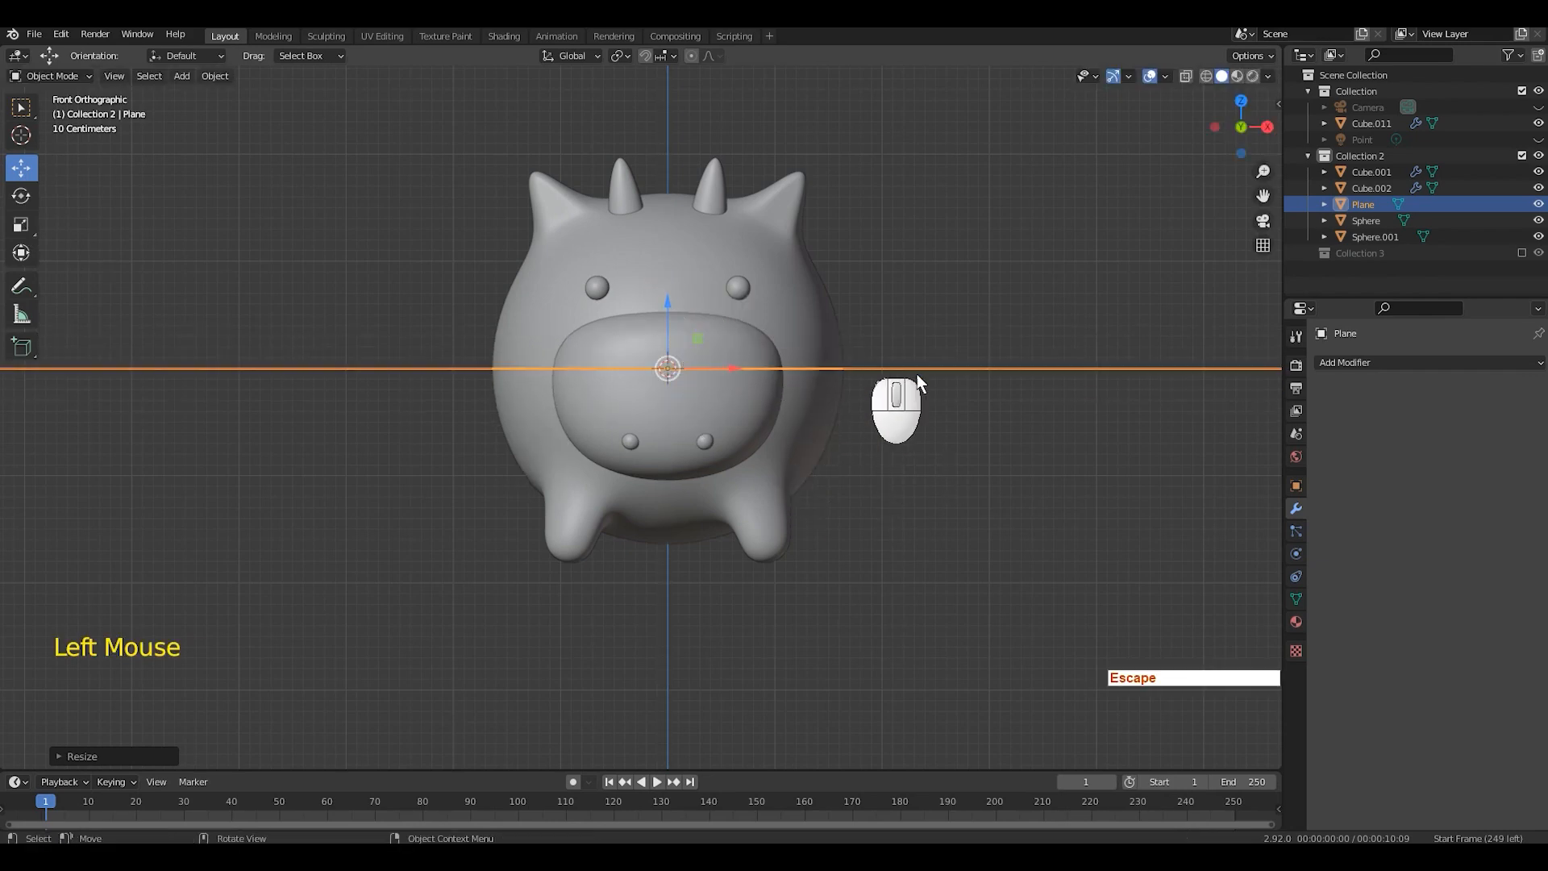
key(g)
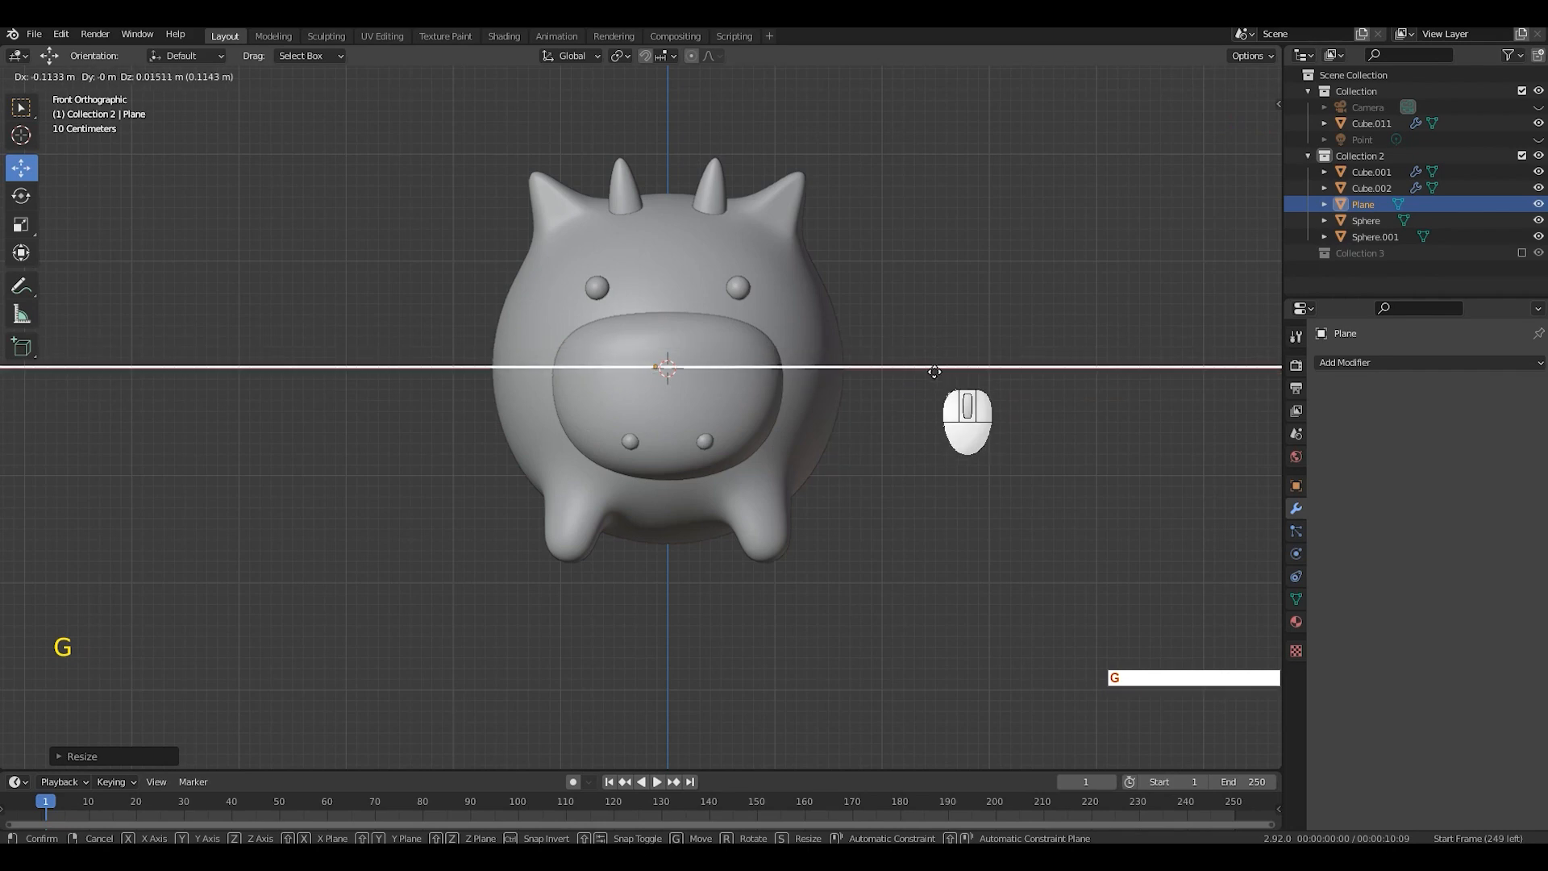
key(z)
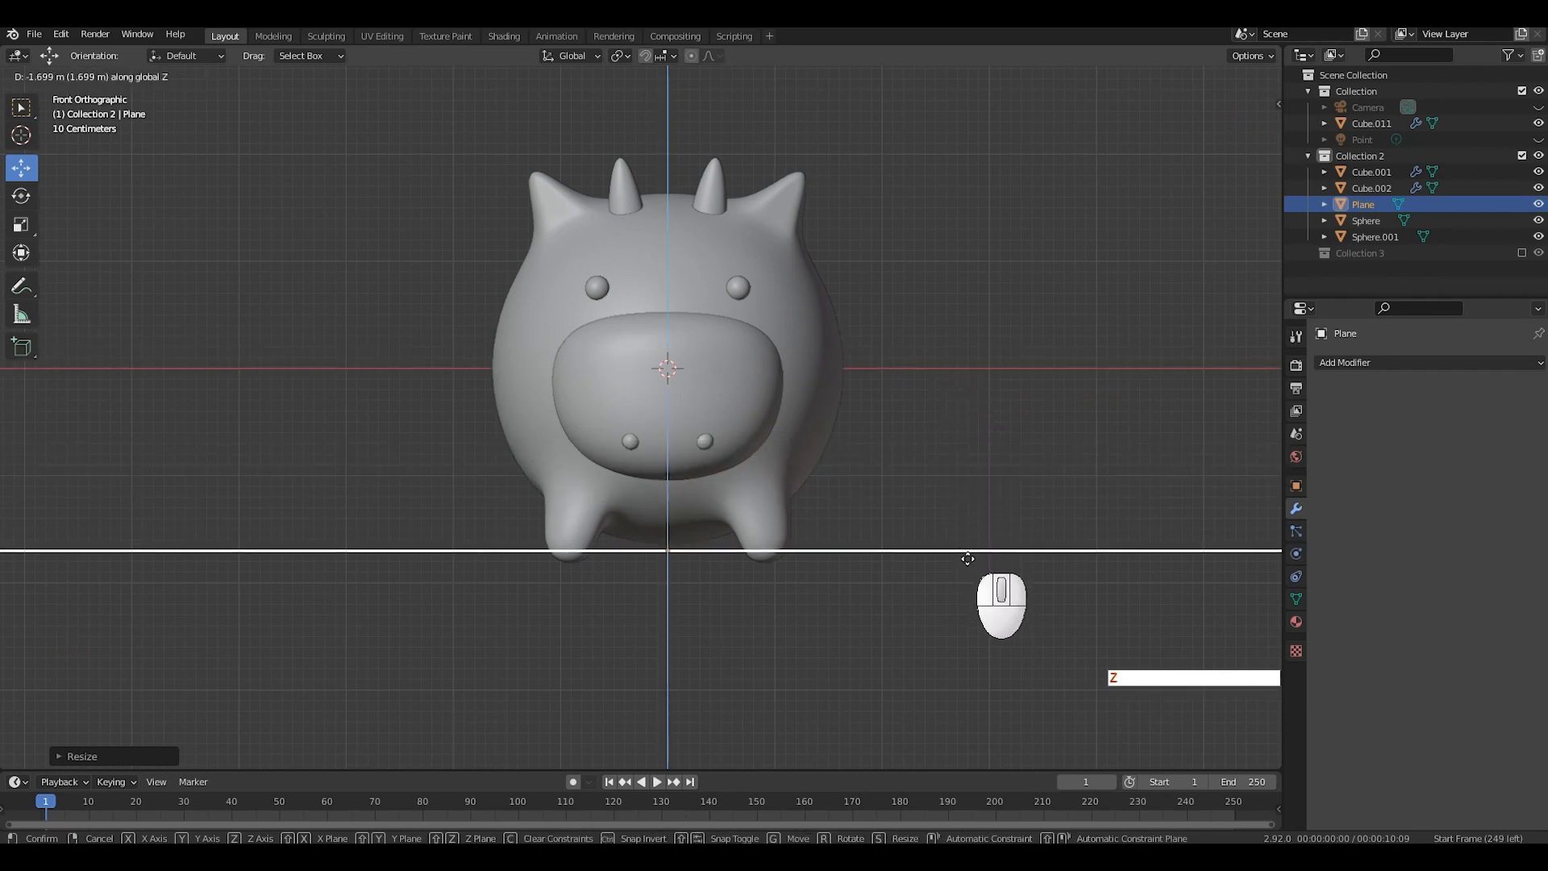
click(969, 564)
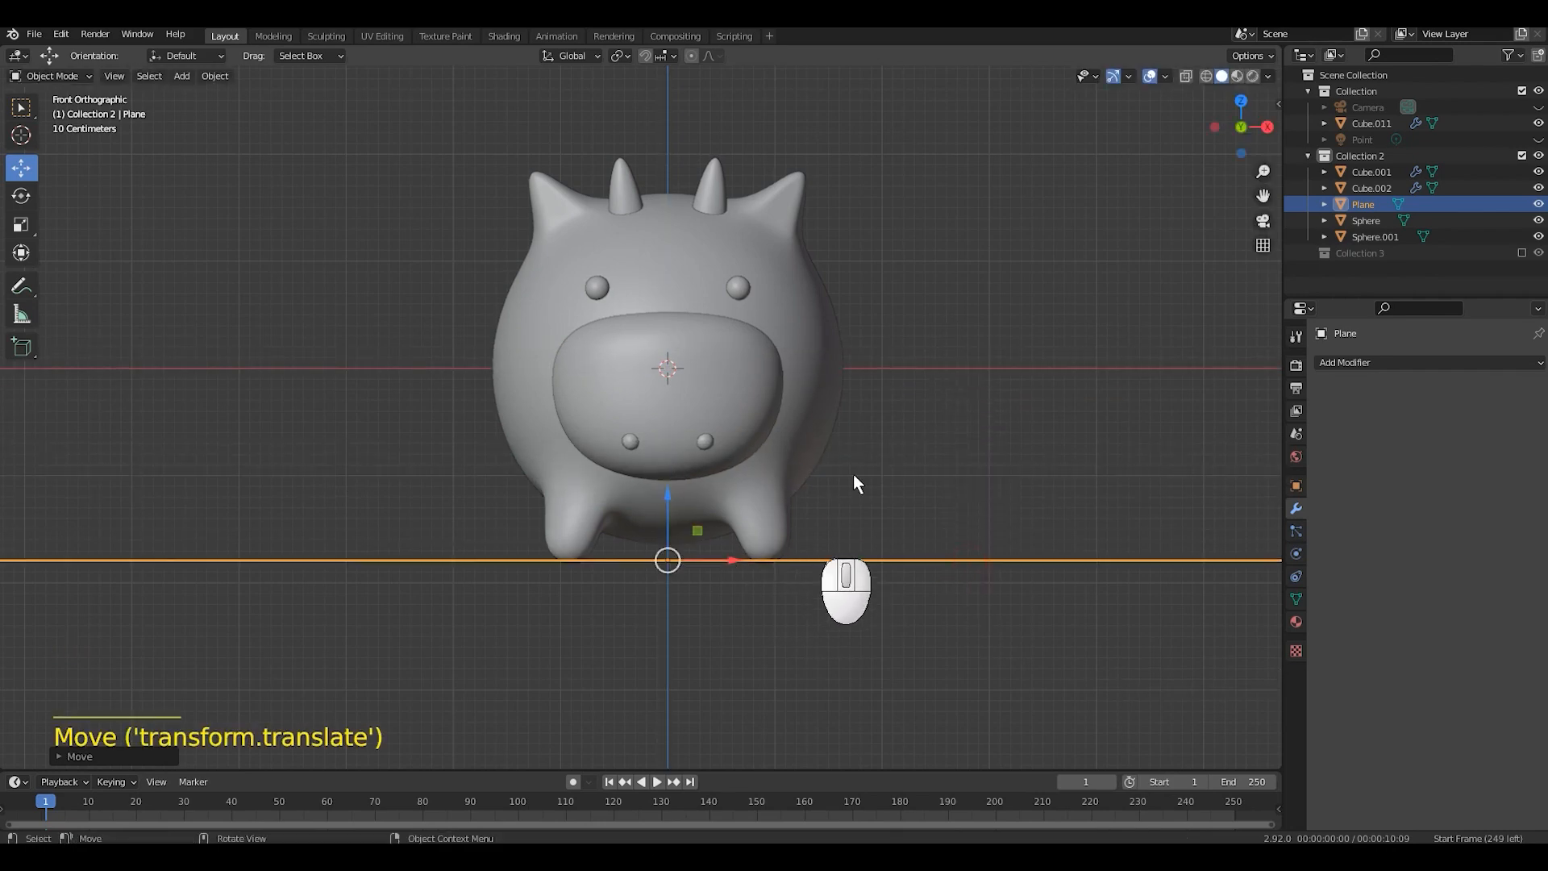
Step: Switch the ground plane to Edit Mode with edge selection
scroll(997, 321, down, 2)
middle_drag(997, 323, 887, 409)
scroll(923, 386, down, 4)
scroll(922, 385, down, 4)
scroll(900, 391, up, 2)
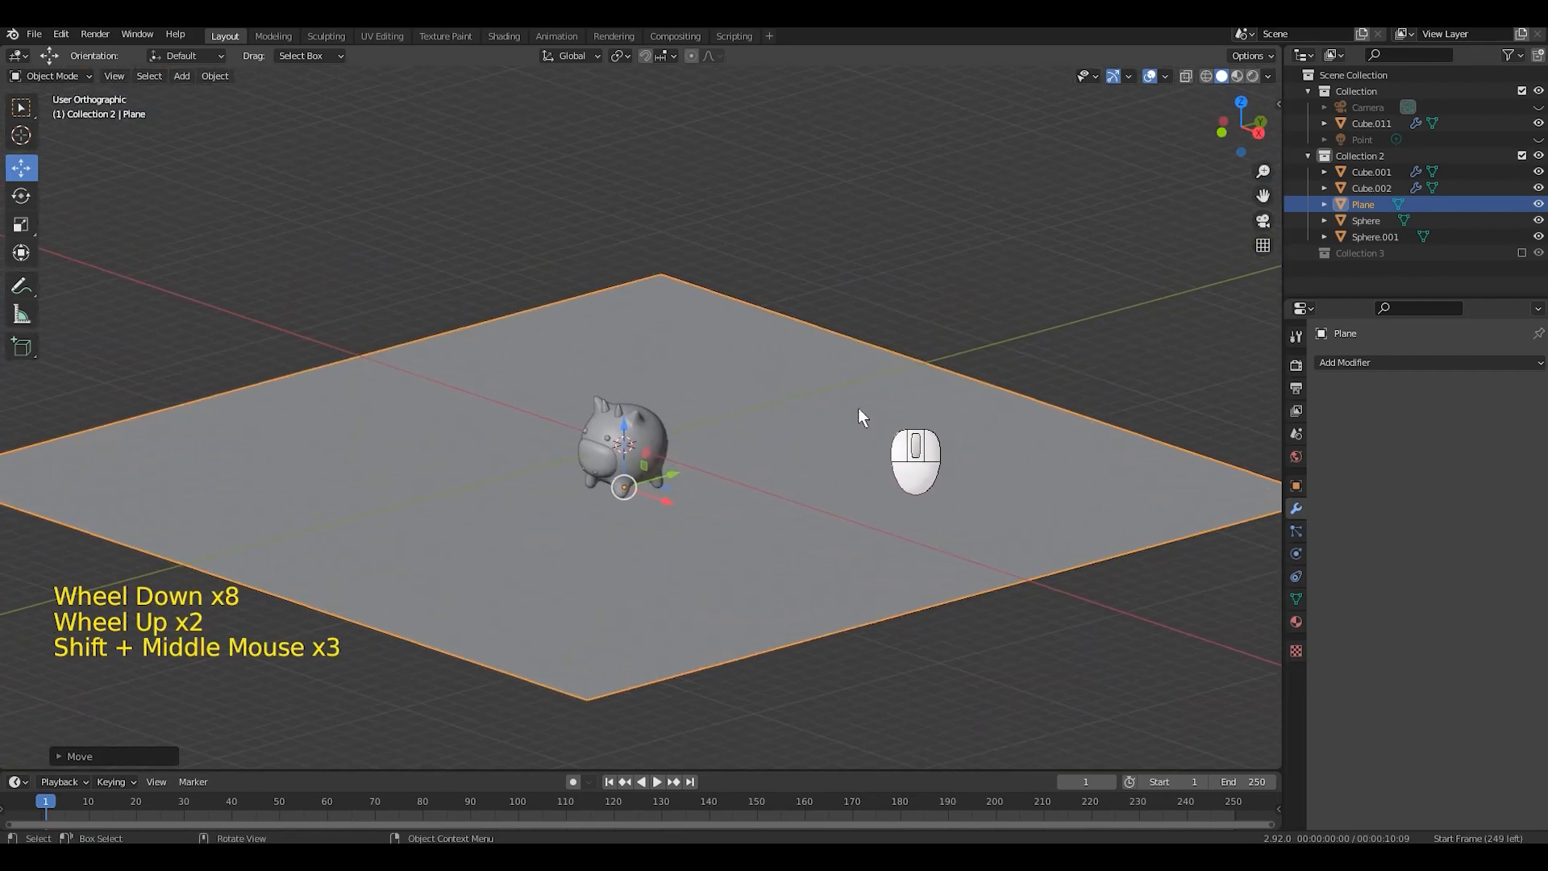
key(ctrl+Tab)
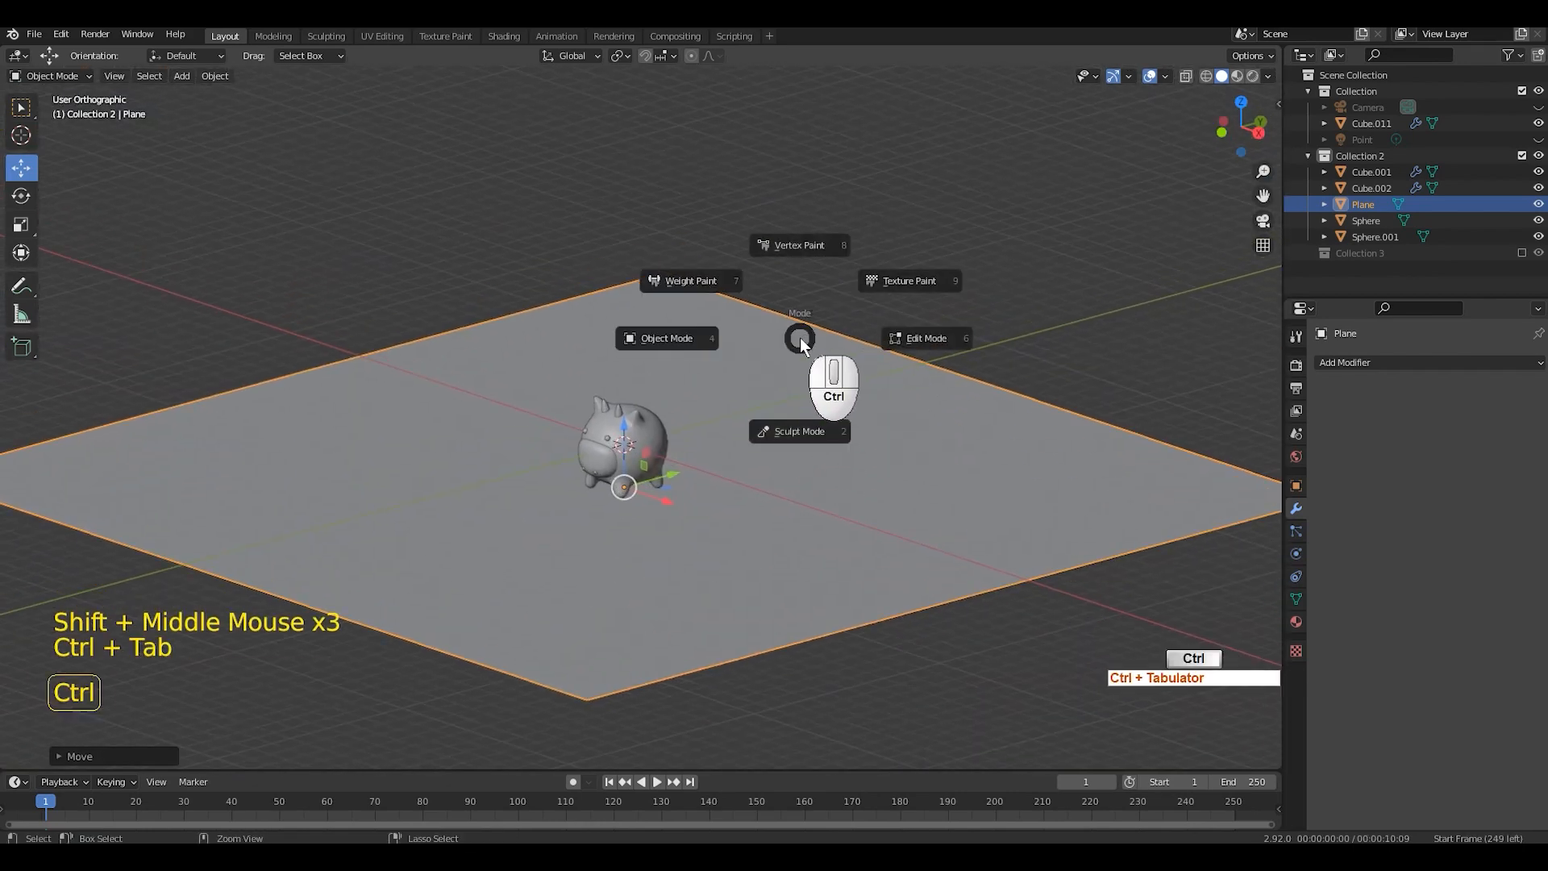
click(934, 336)
shift+middle_drag(932, 443, 891, 435)
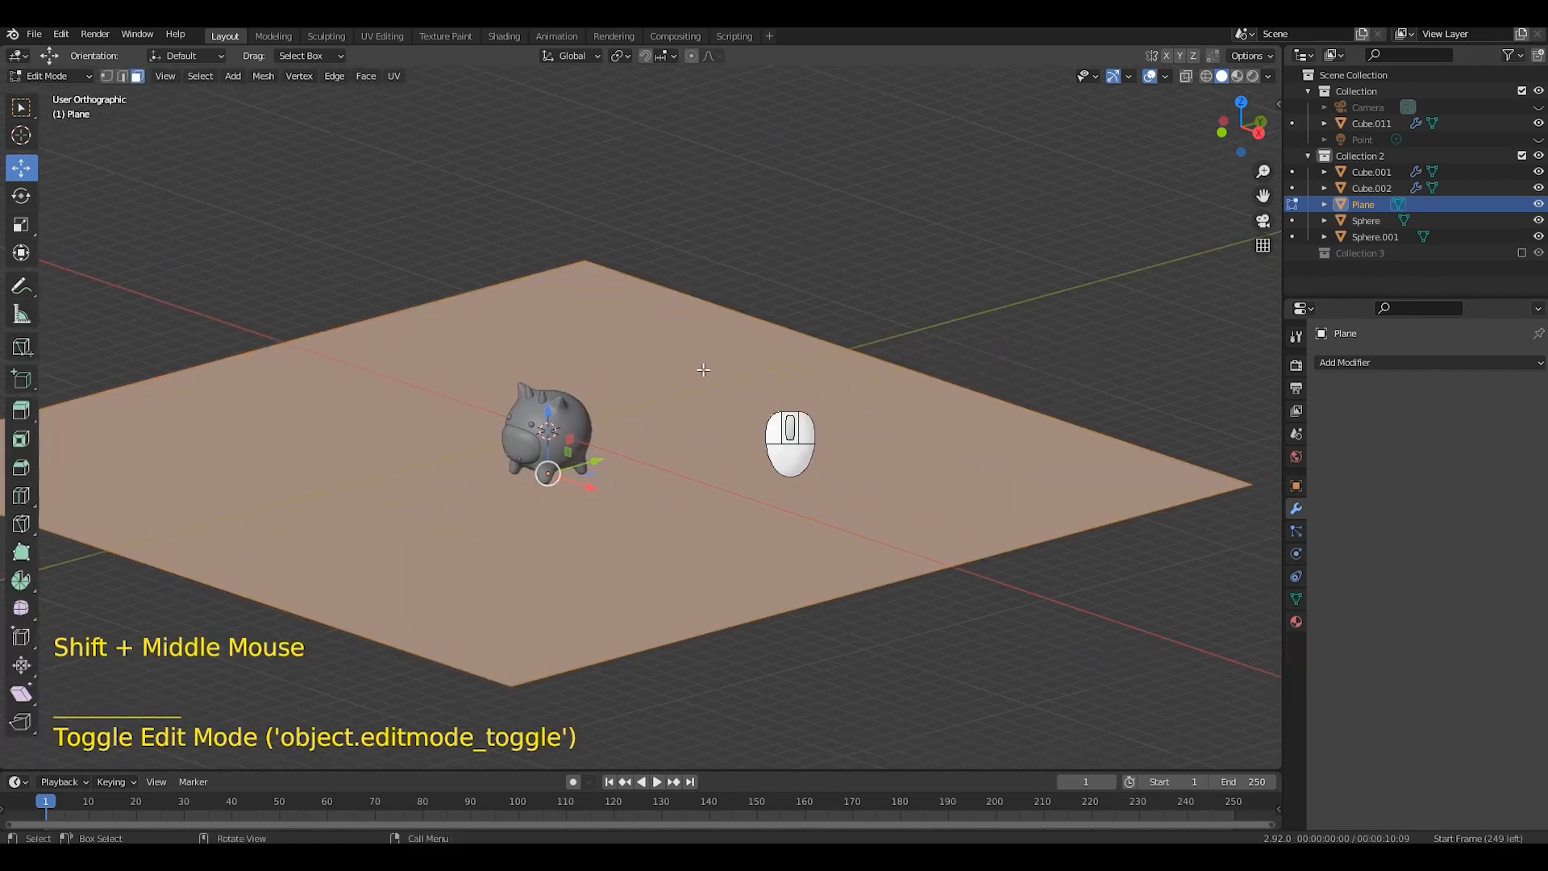
click(123, 76)
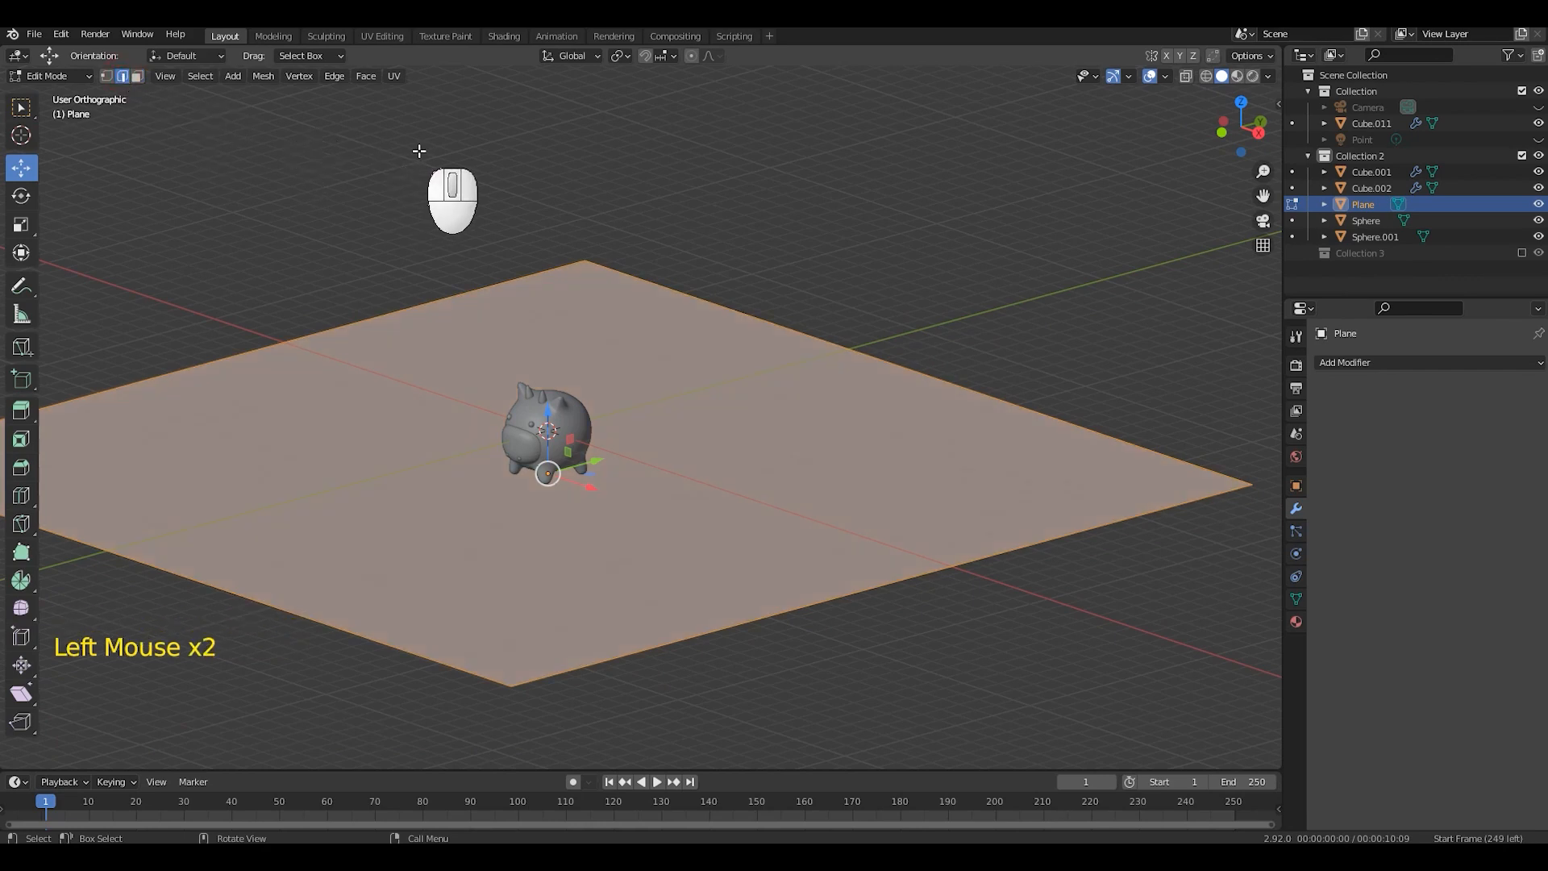
Step: Extrude the plane's edge behind the animal straight up along Z to form a tall back wall
click(850, 343)
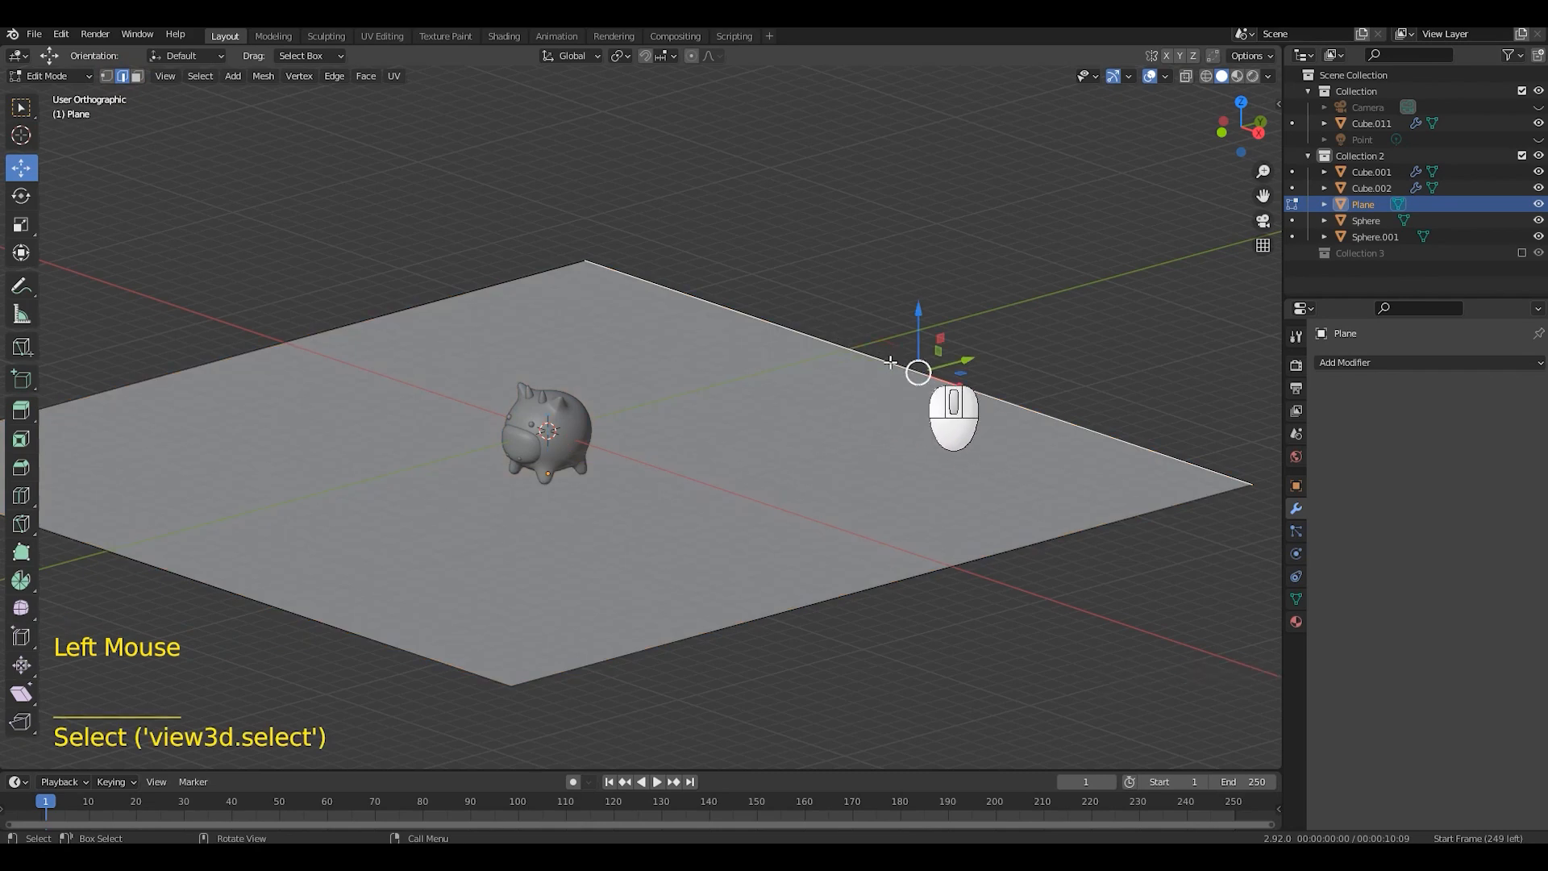
shift+middle_drag(928, 395, 858, 474)
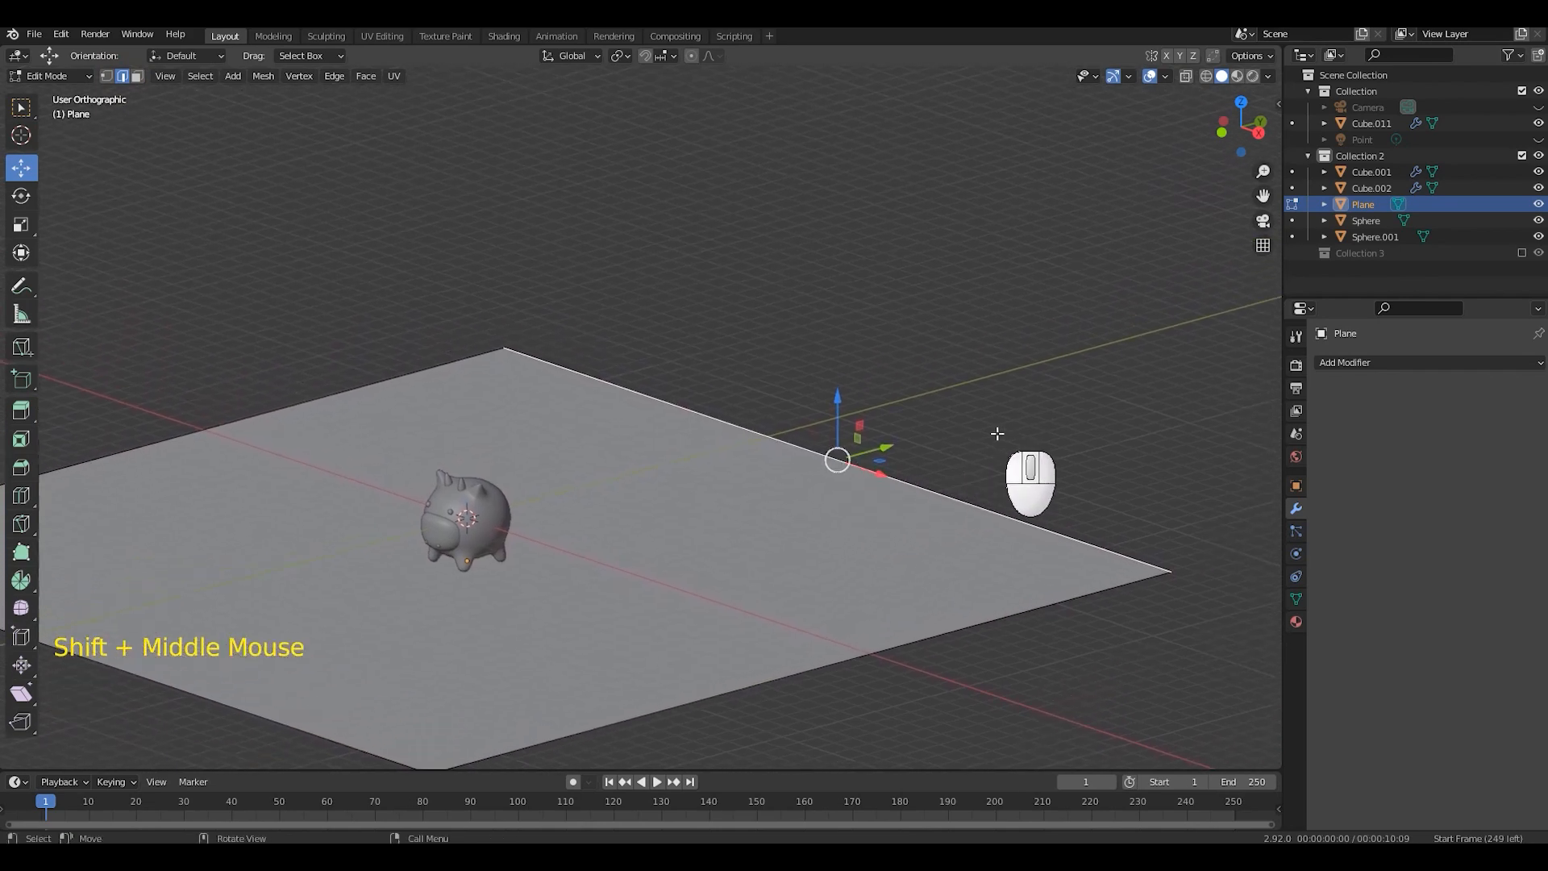
key(e)
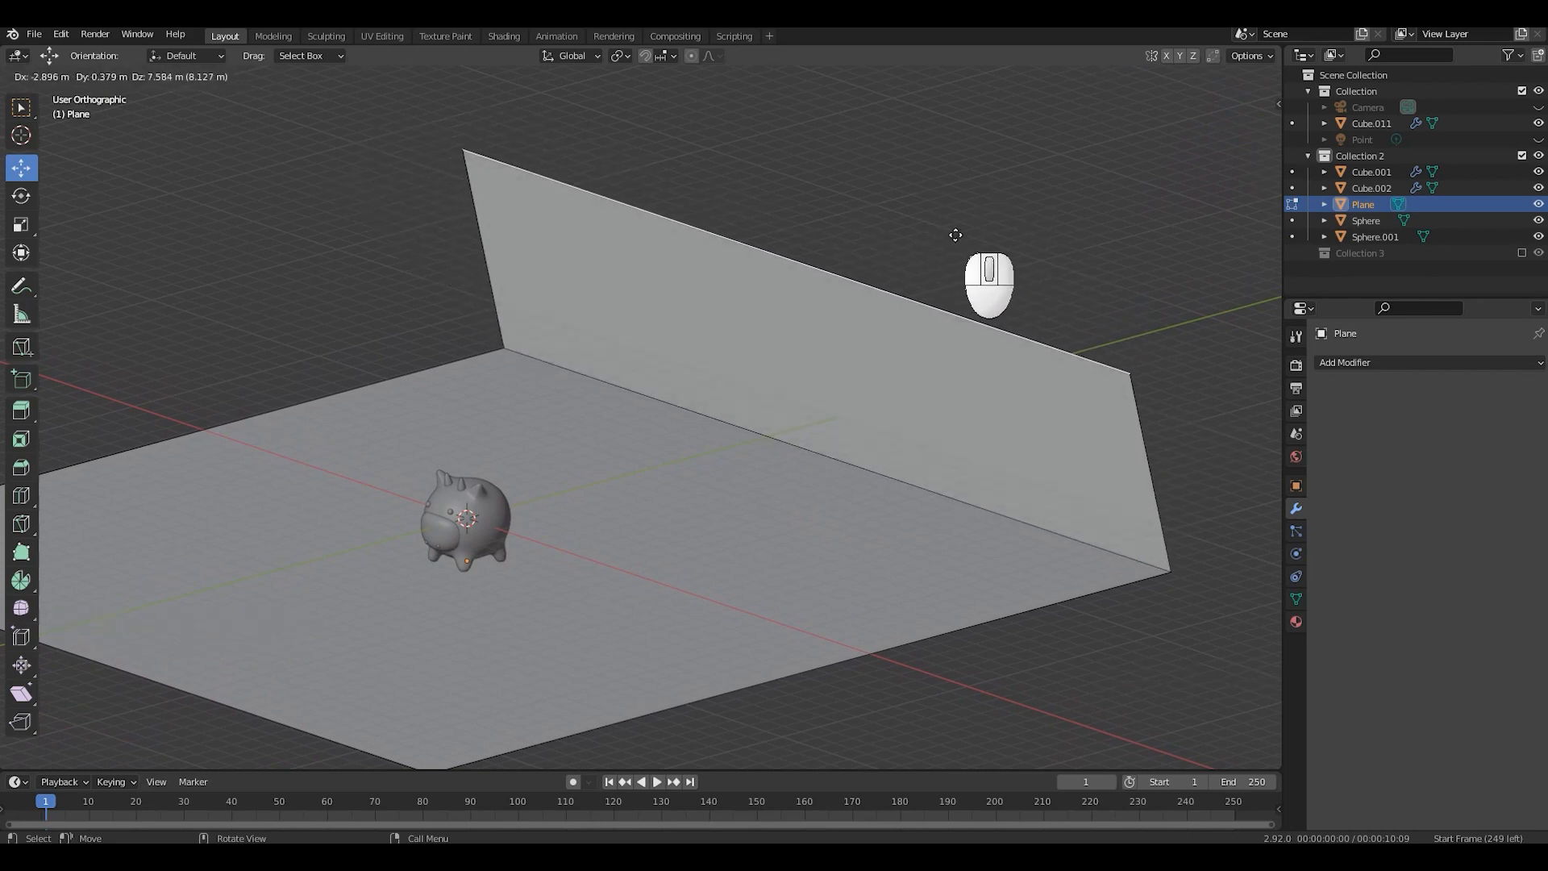
key(z)
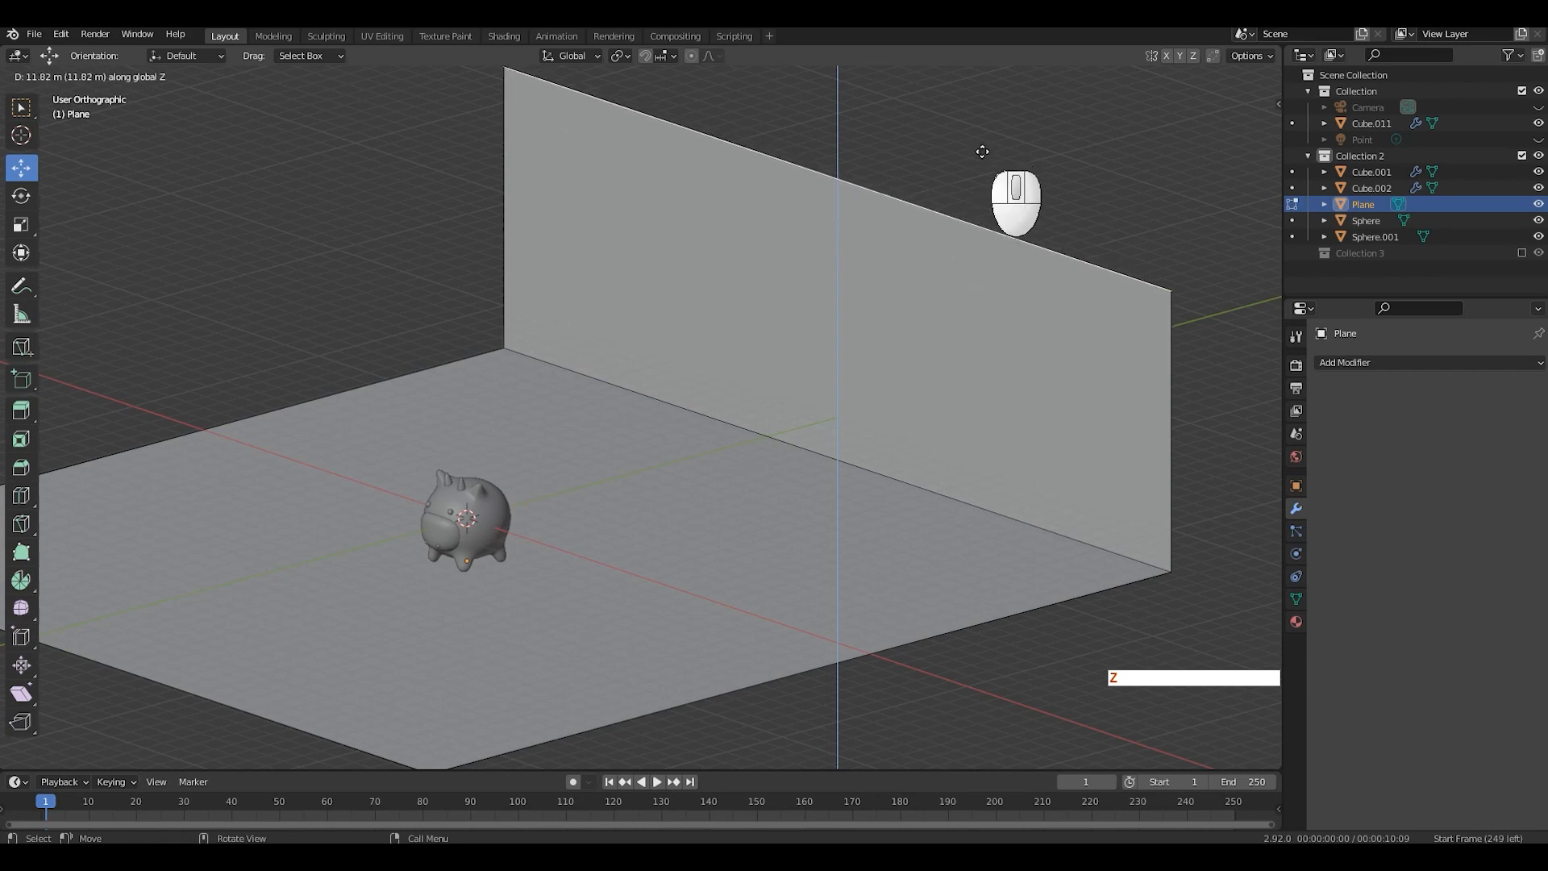
click(970, 624)
Step: Bevel the edge where the floor meets the back wall with 12 segments and a width of about 0.297 m
scroll(923, 484, down, 4)
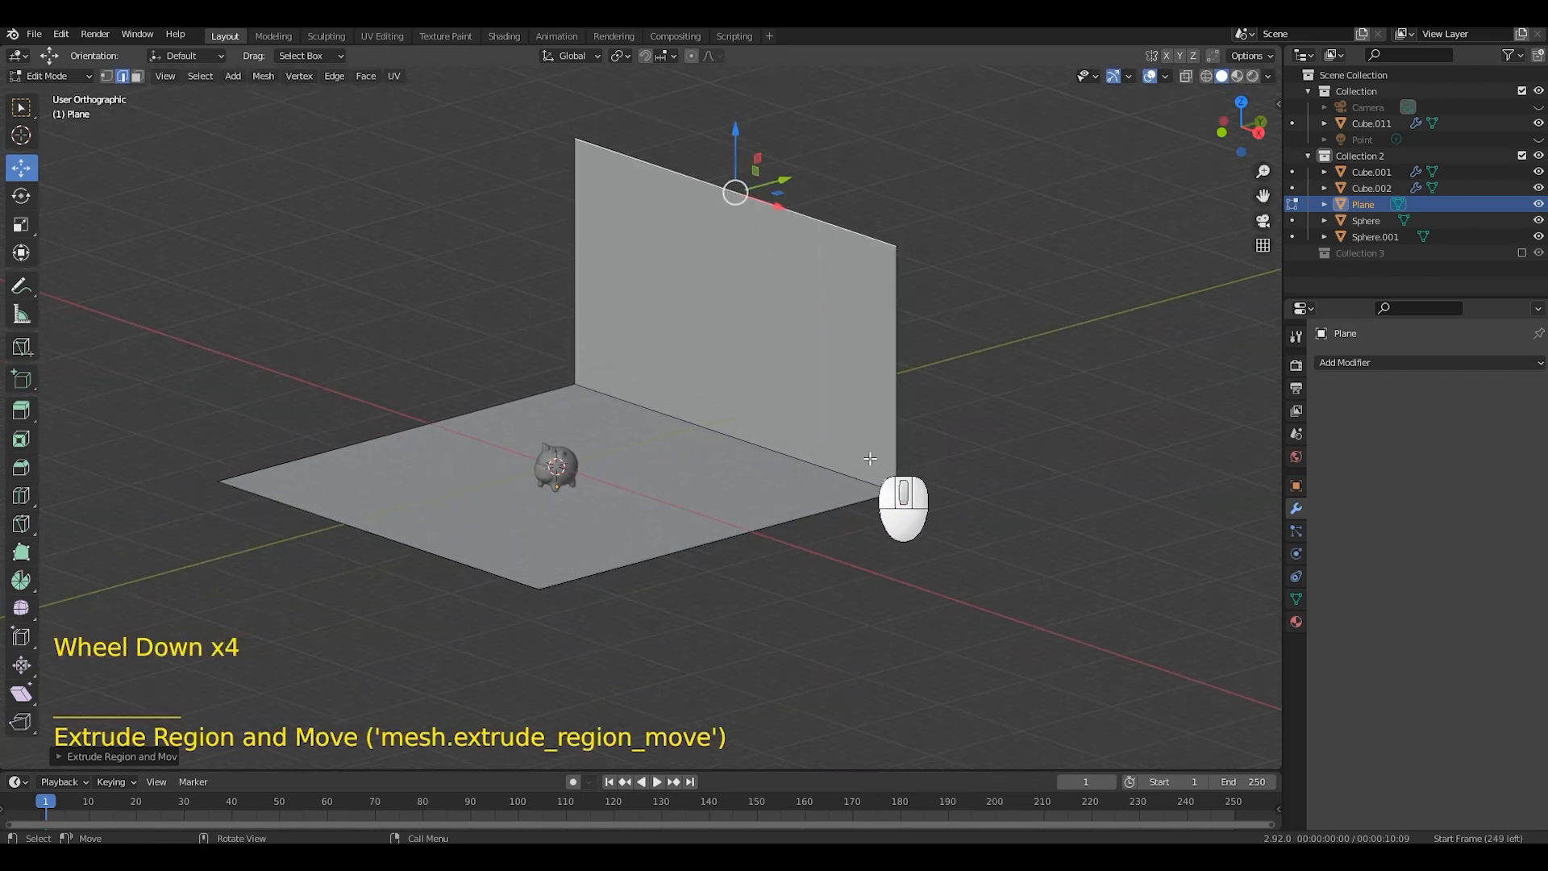
shift+middle_drag(923, 484, 941, 497)
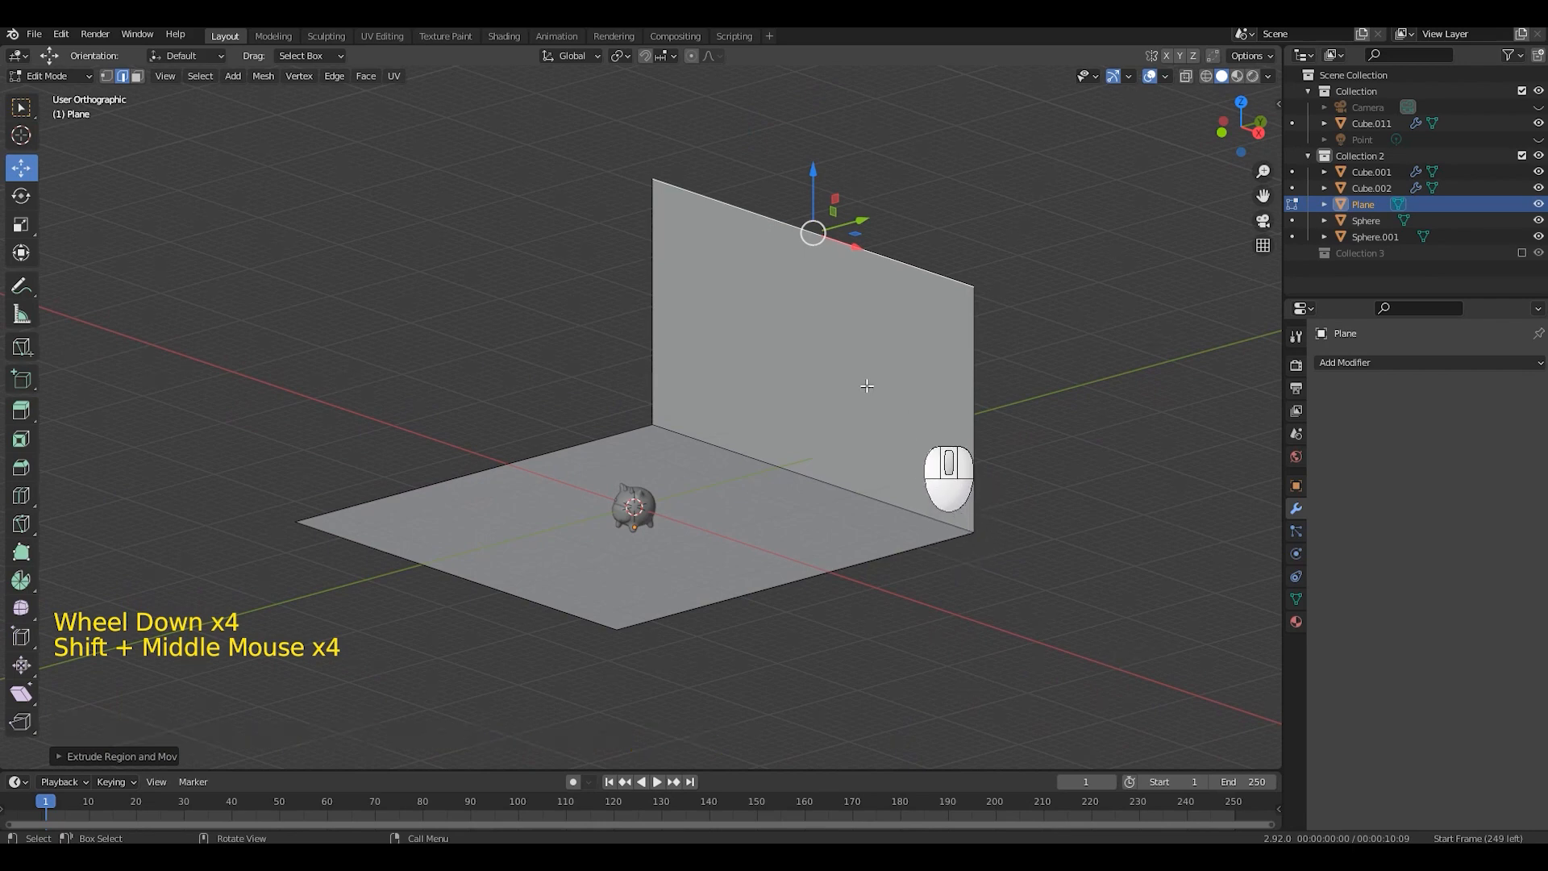
scroll(820, 499, up, 1)
shift+scroll(820, 498, up, 1)
shift+middle_drag(820, 499, 738, 440)
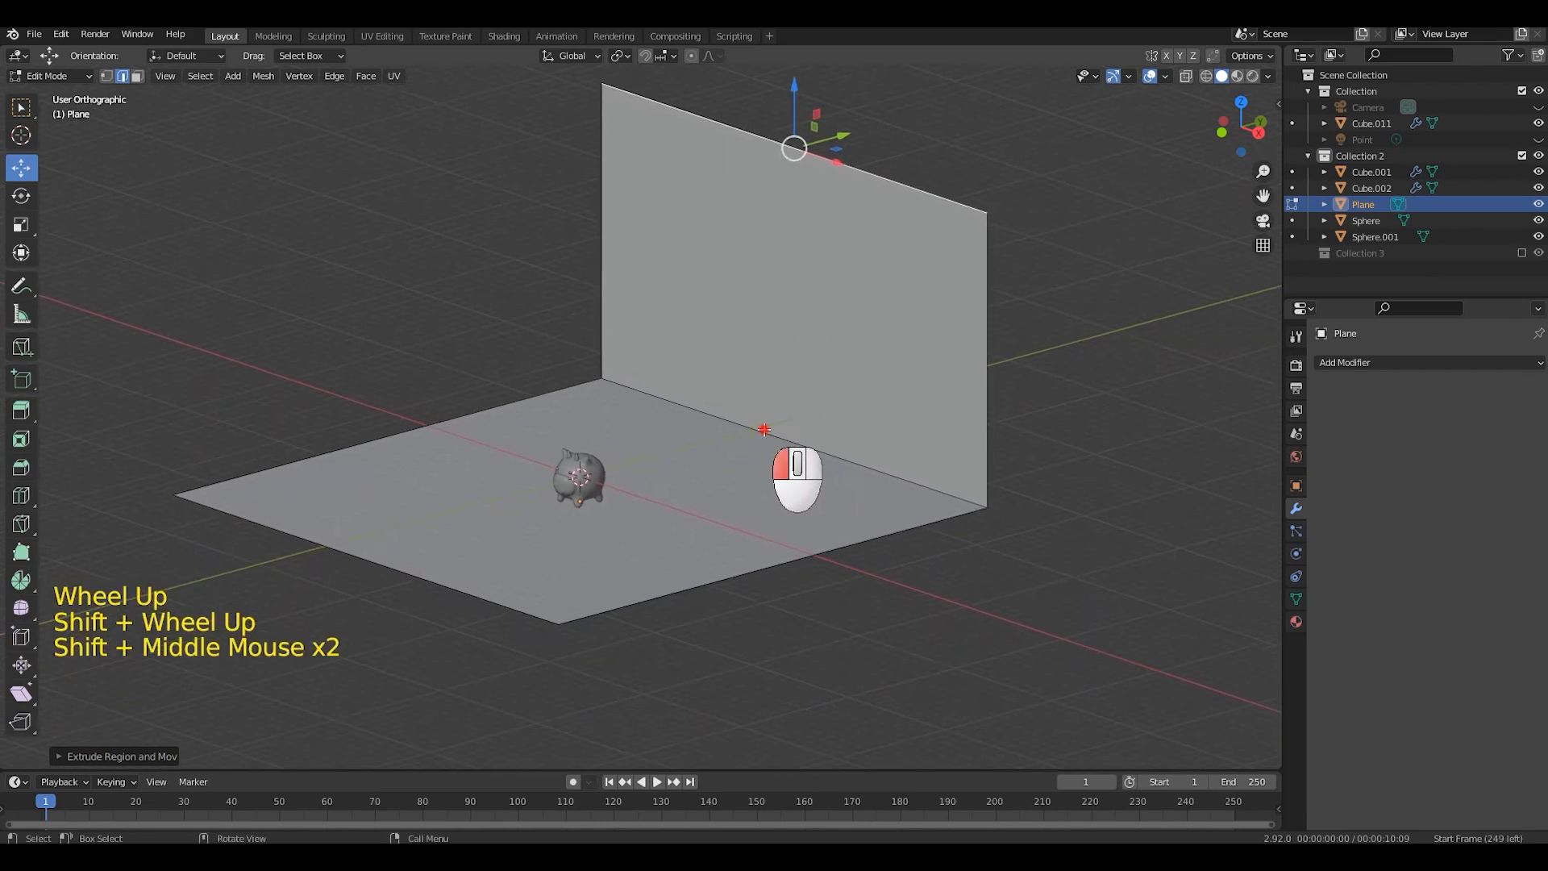
click(764, 430)
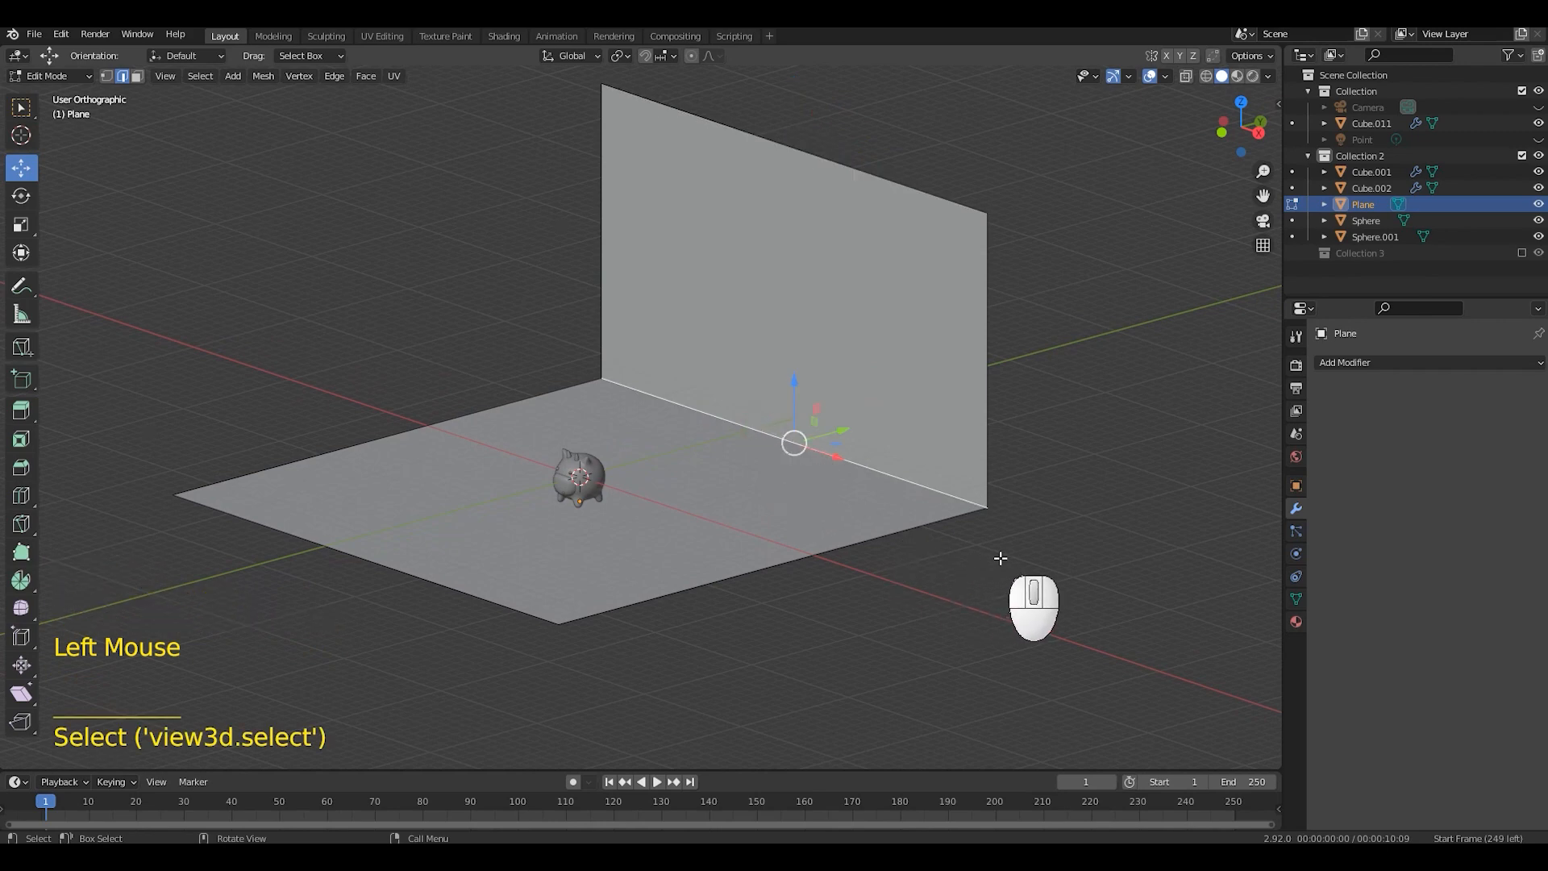
key(ctrl+b)
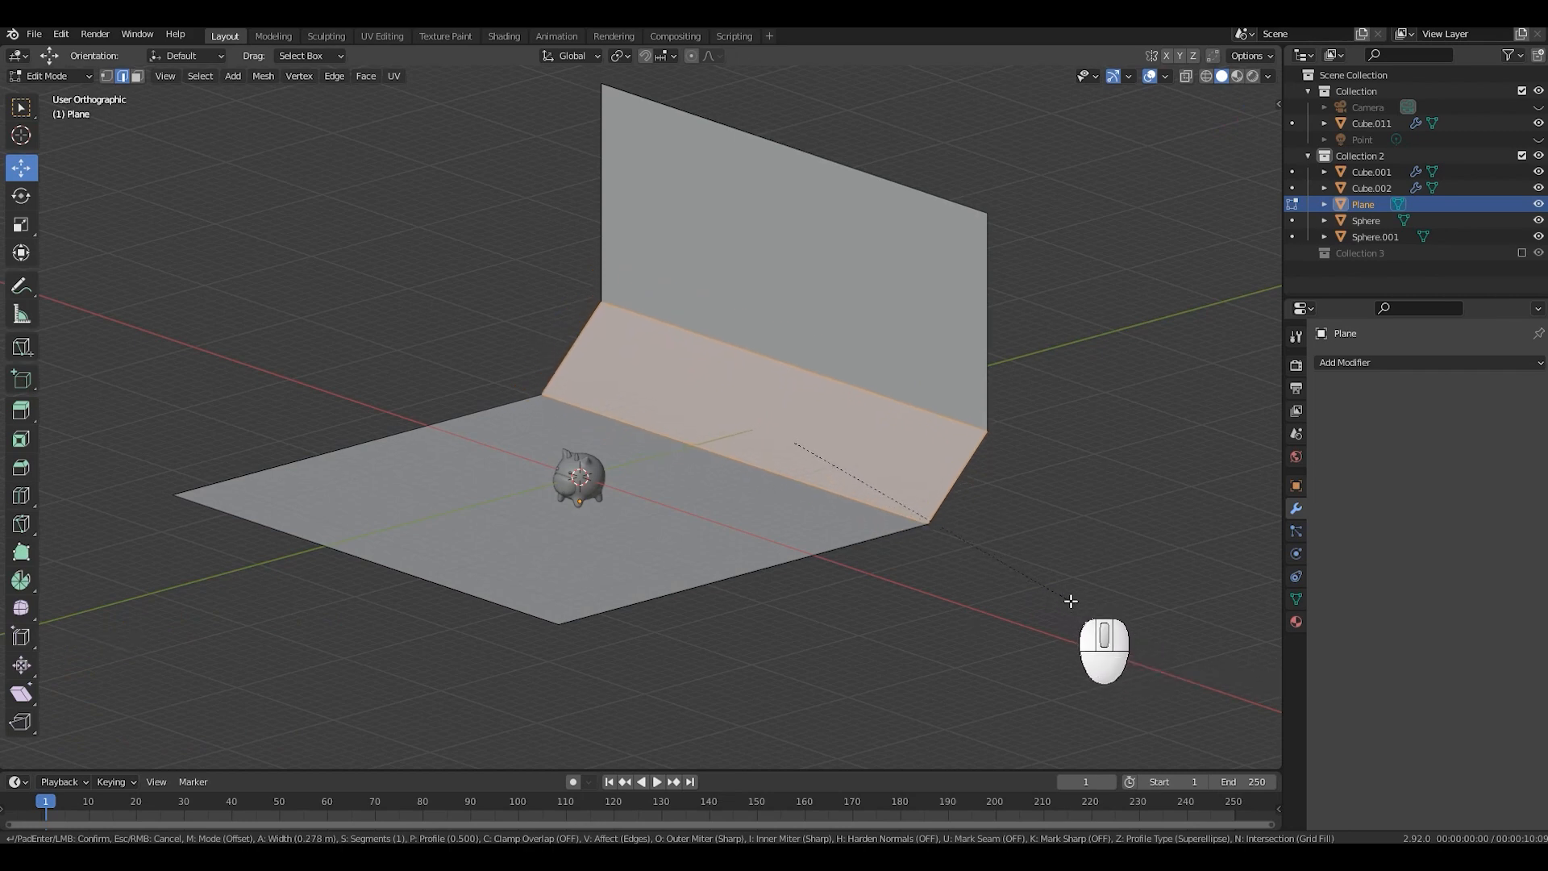
scroll(1071, 601, up, 5)
scroll(1071, 601, up, 4)
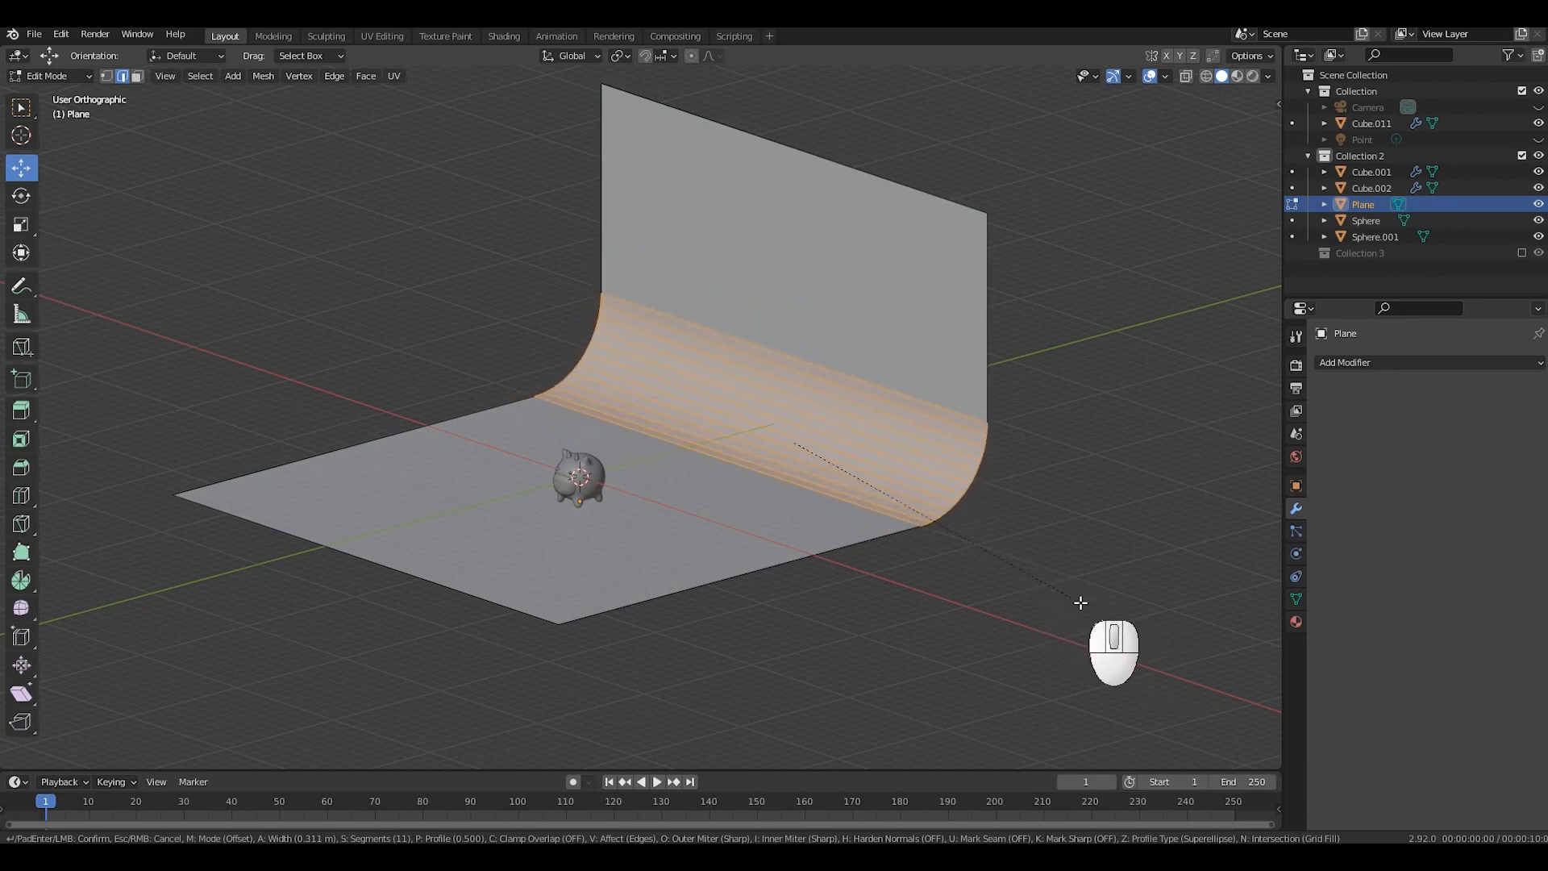
click(1077, 602)
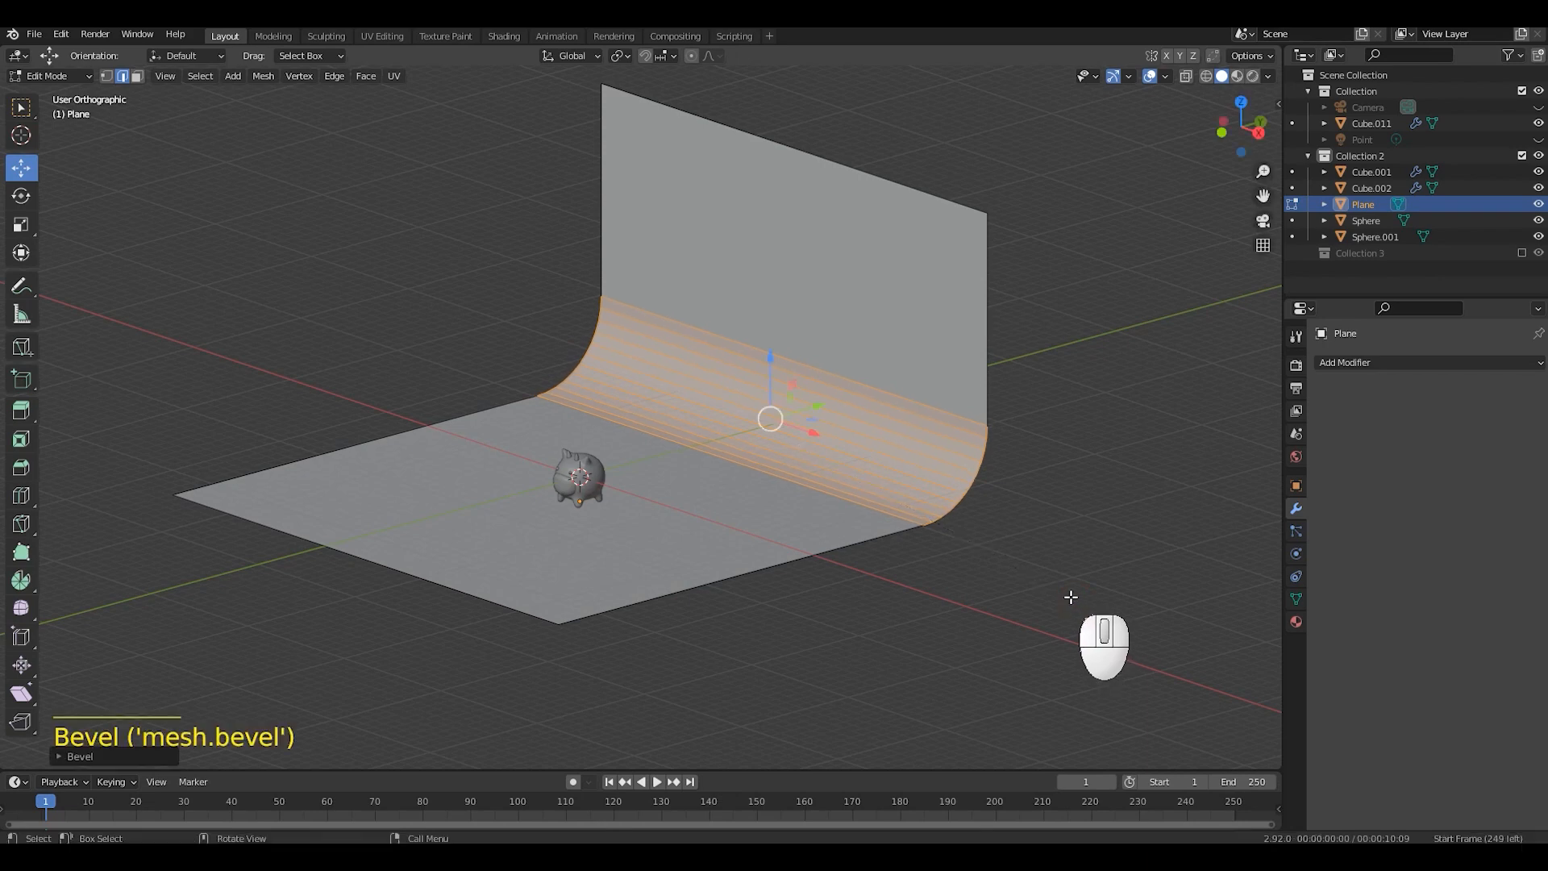
Step: Set the bevel width to 0.3 m
click(67, 757)
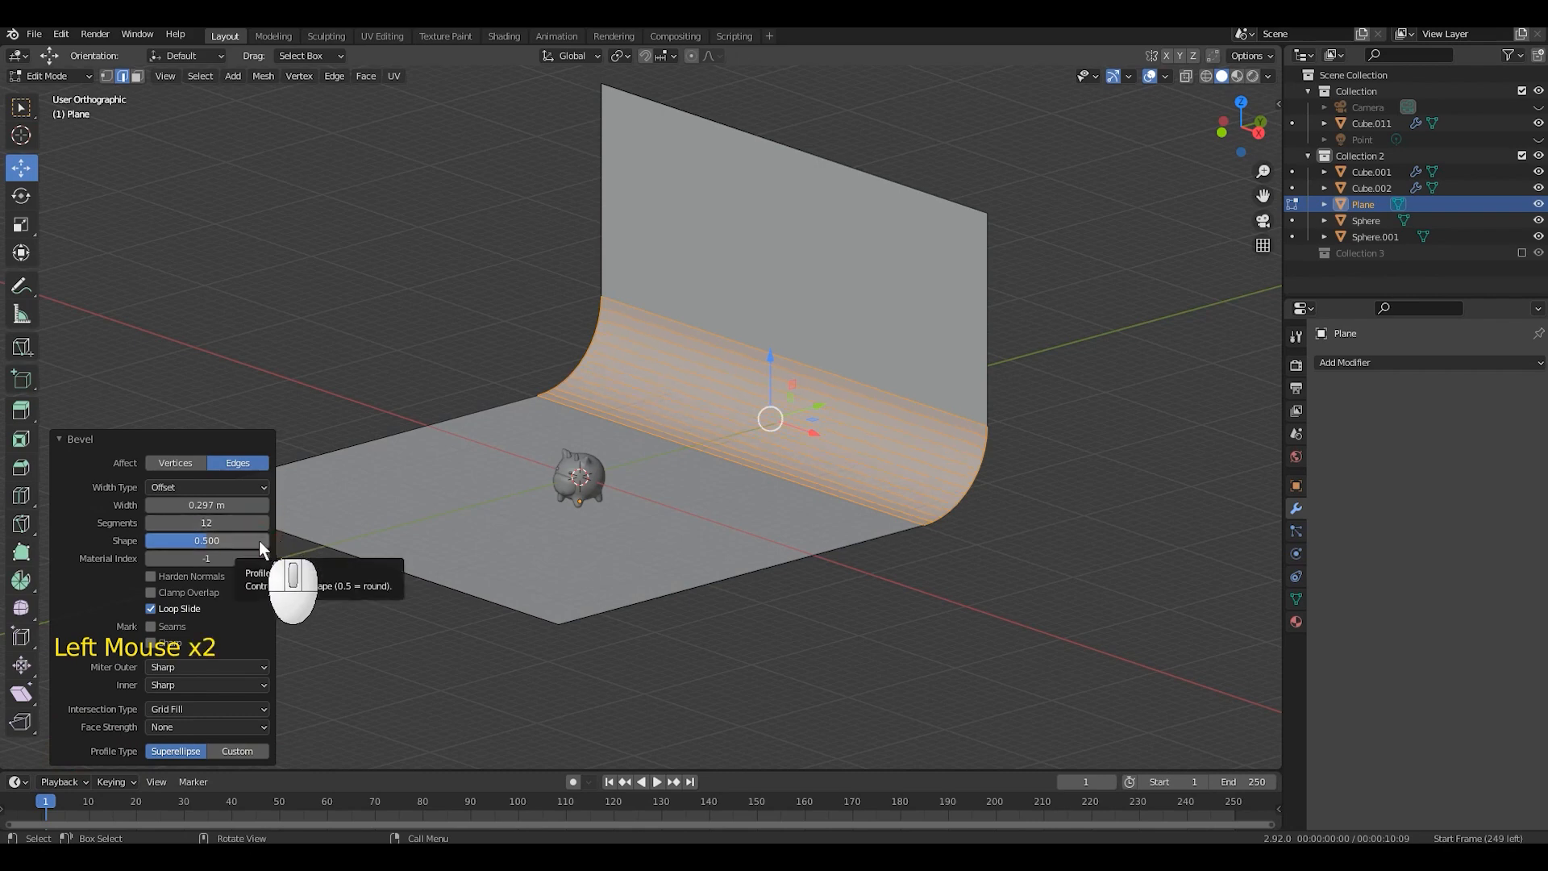
click(240, 506)
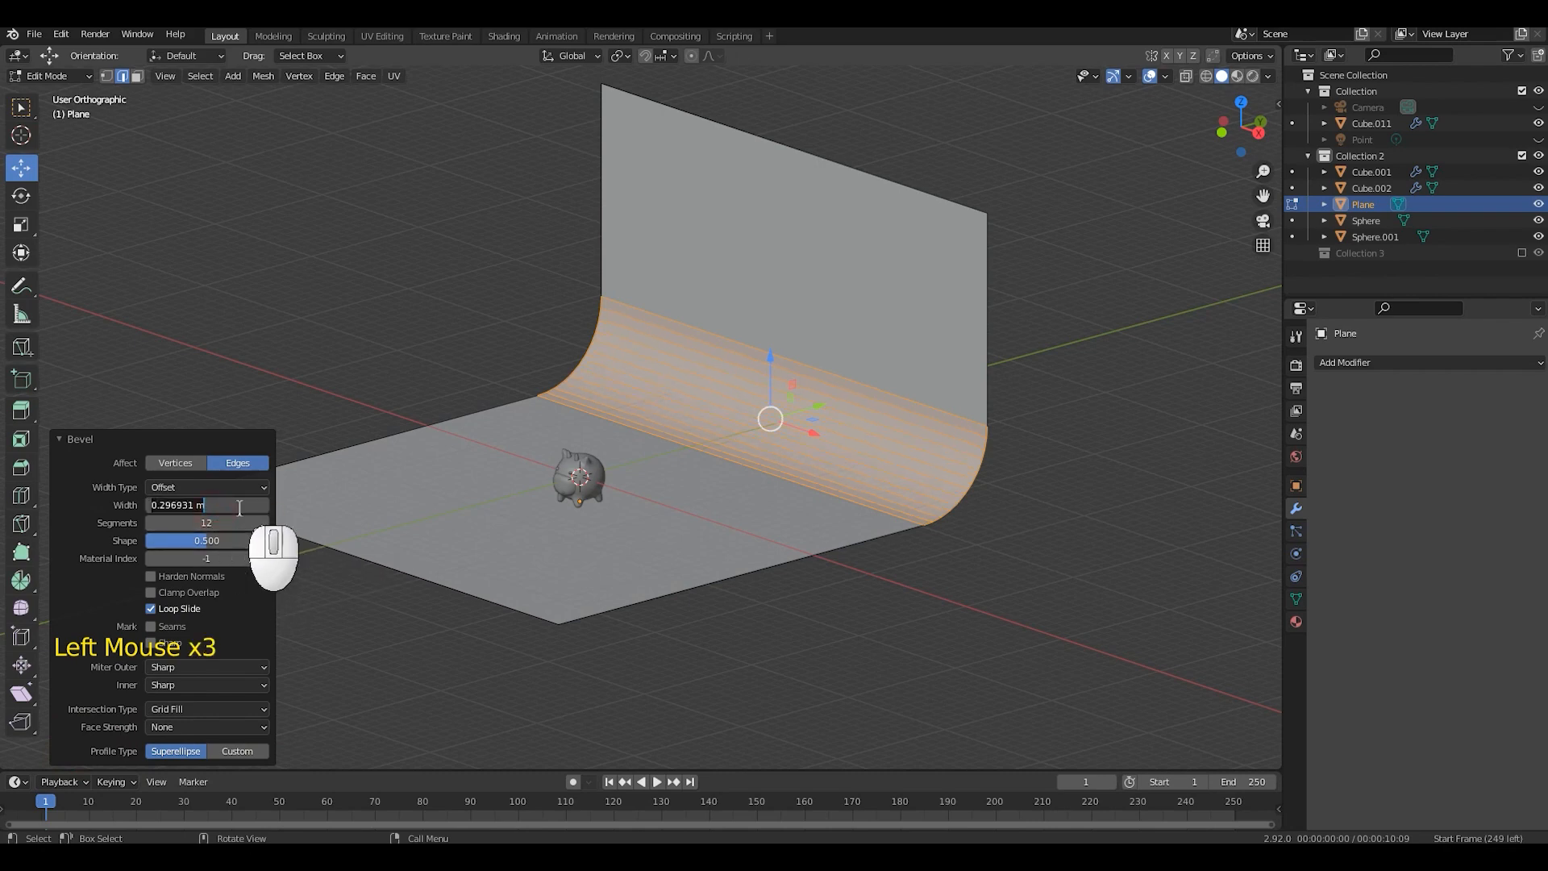
key(Return)
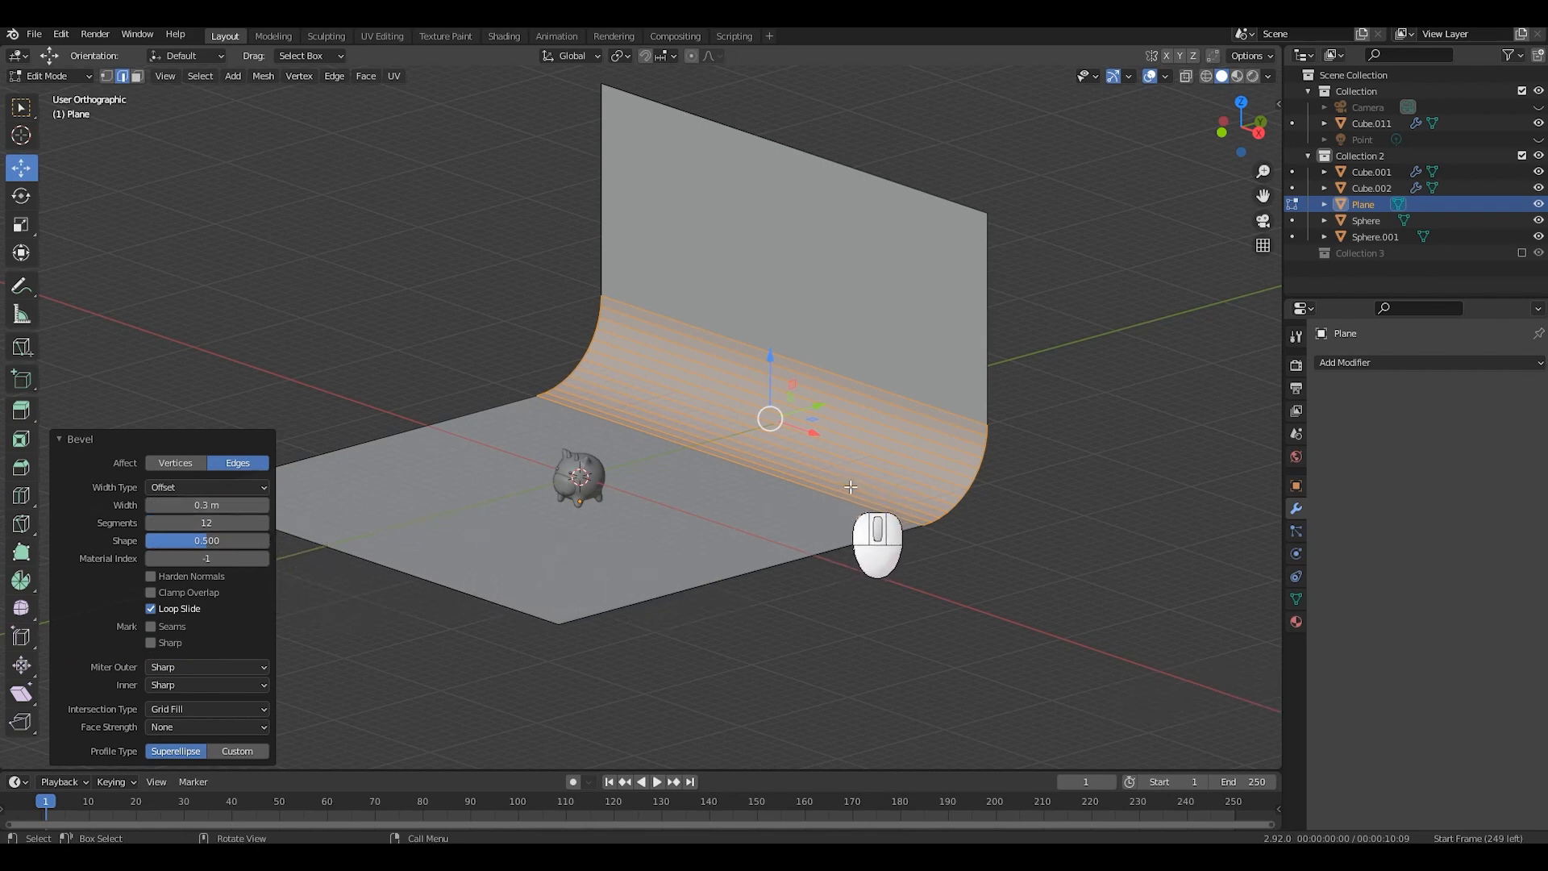
Step: Return the backdrop plane to Object Mode and apply smooth shading to it
key(ctrl+Tab)
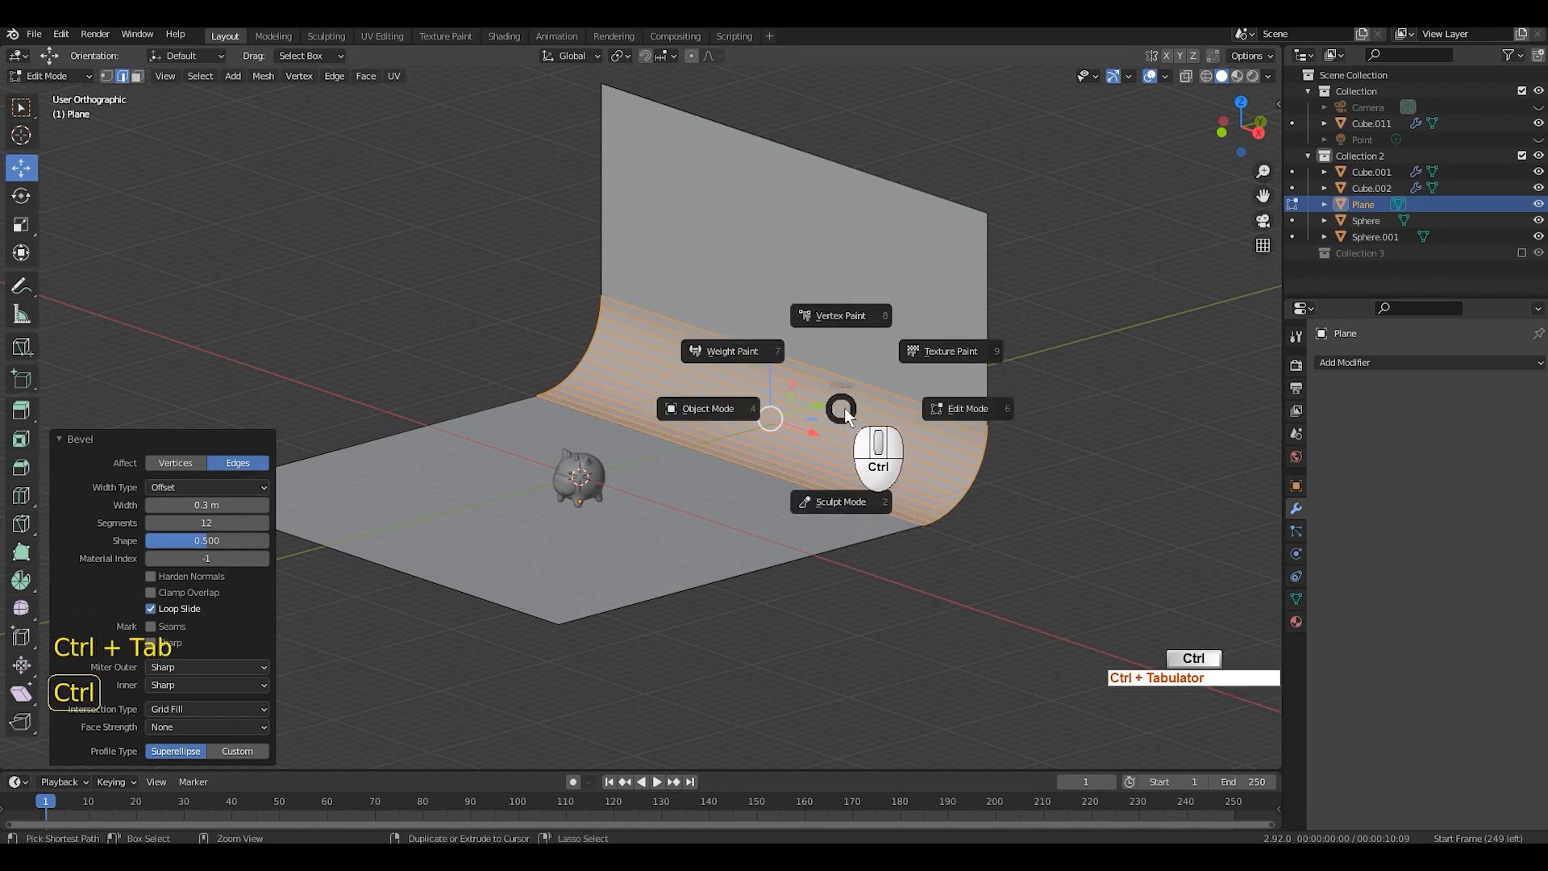
click(718, 408)
scroll(887, 493, up, 4)
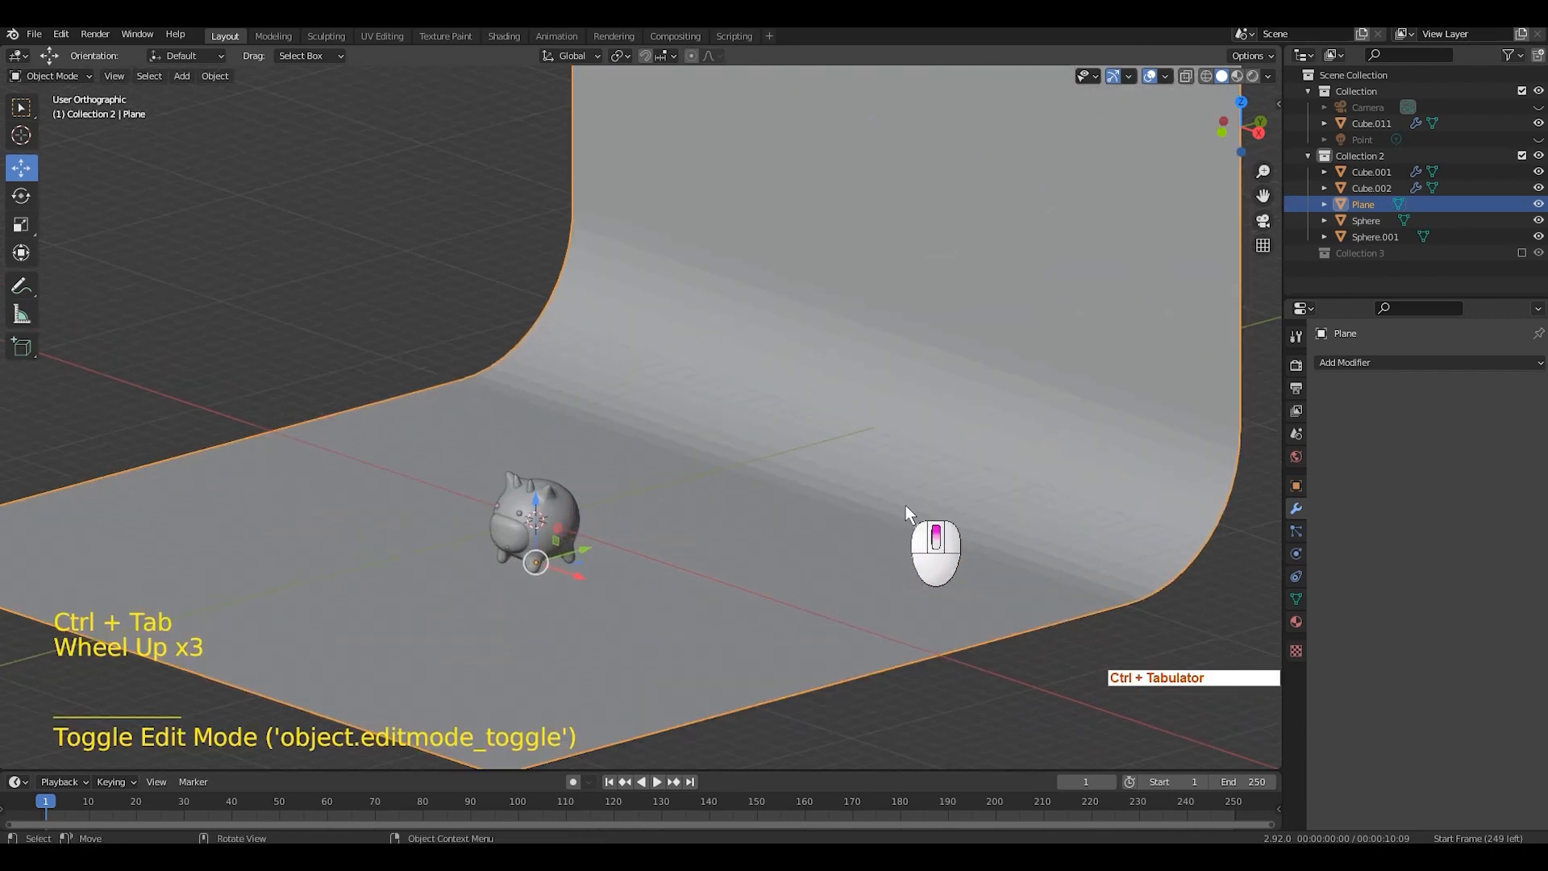
shift+middle_drag(907, 505, 817, 506)
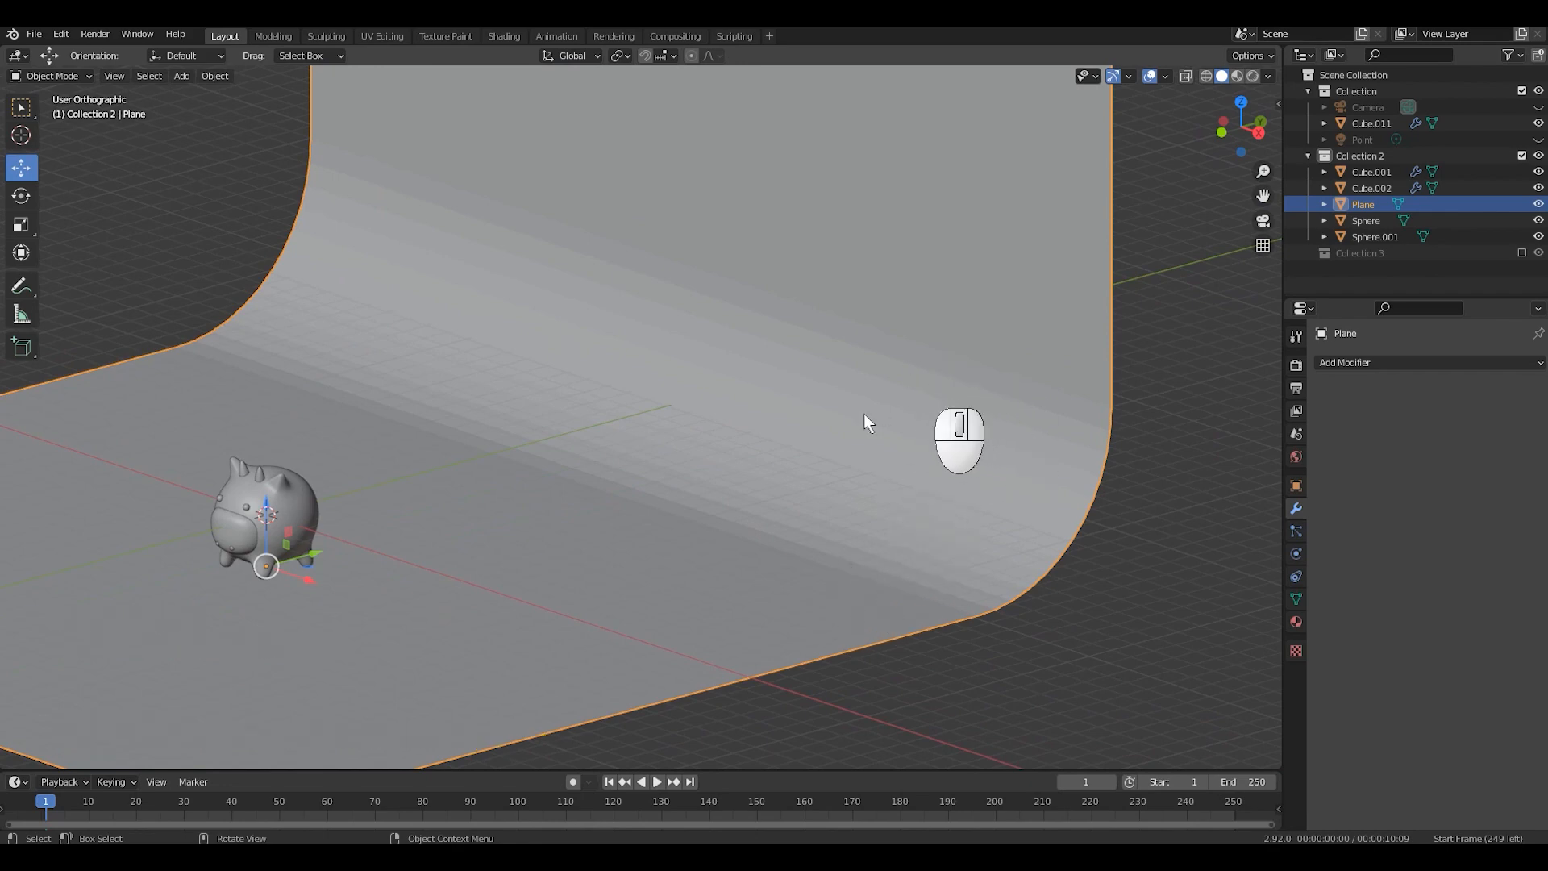
right_click(887, 370)
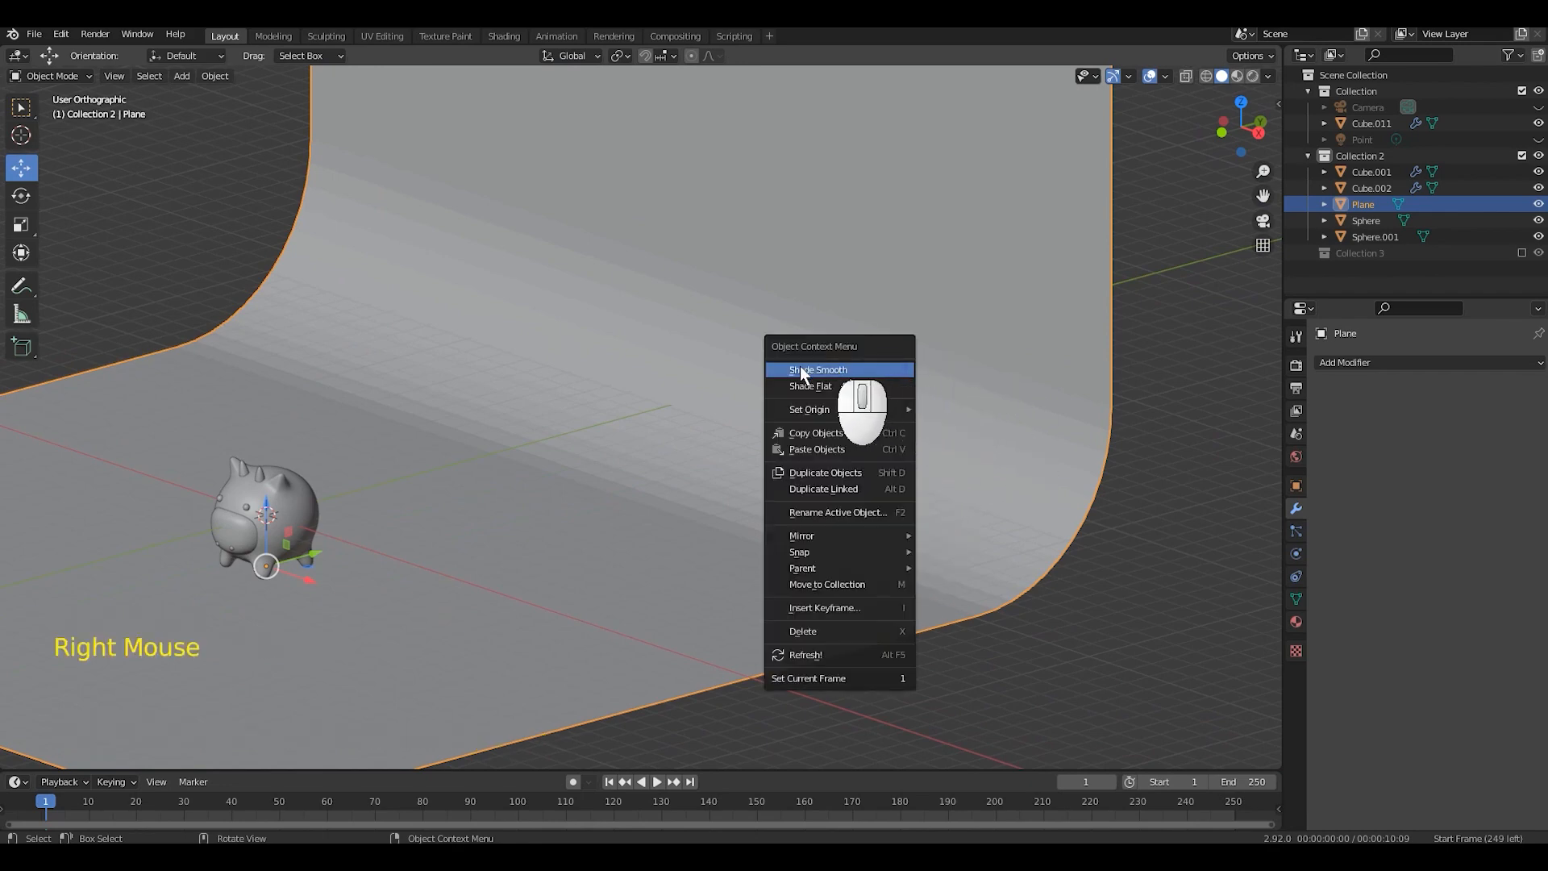
click(828, 371)
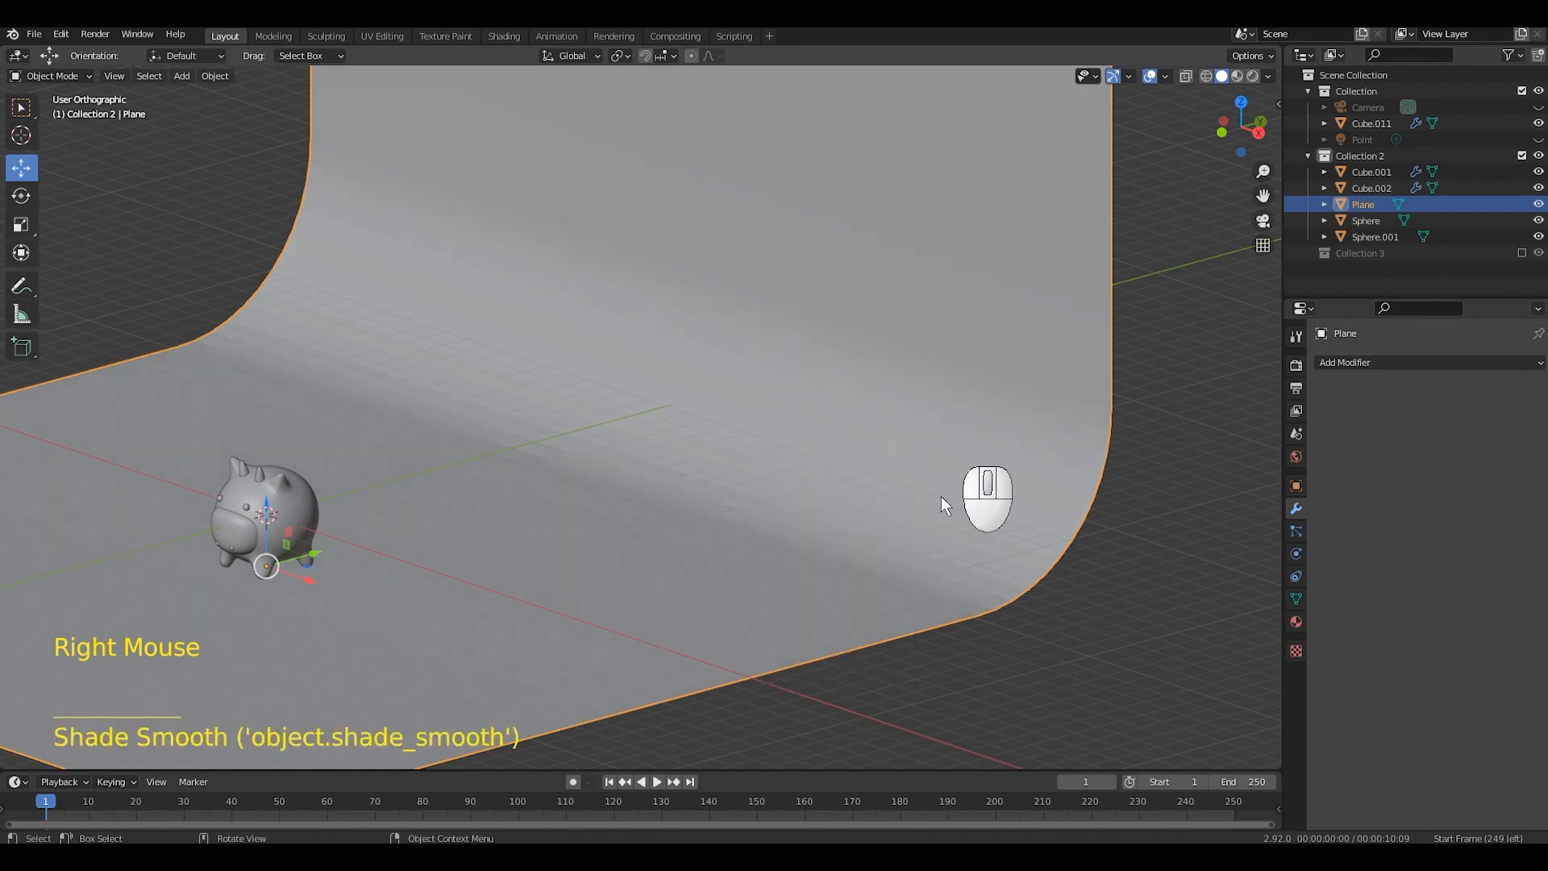
scroll(854, 442, down, 2)
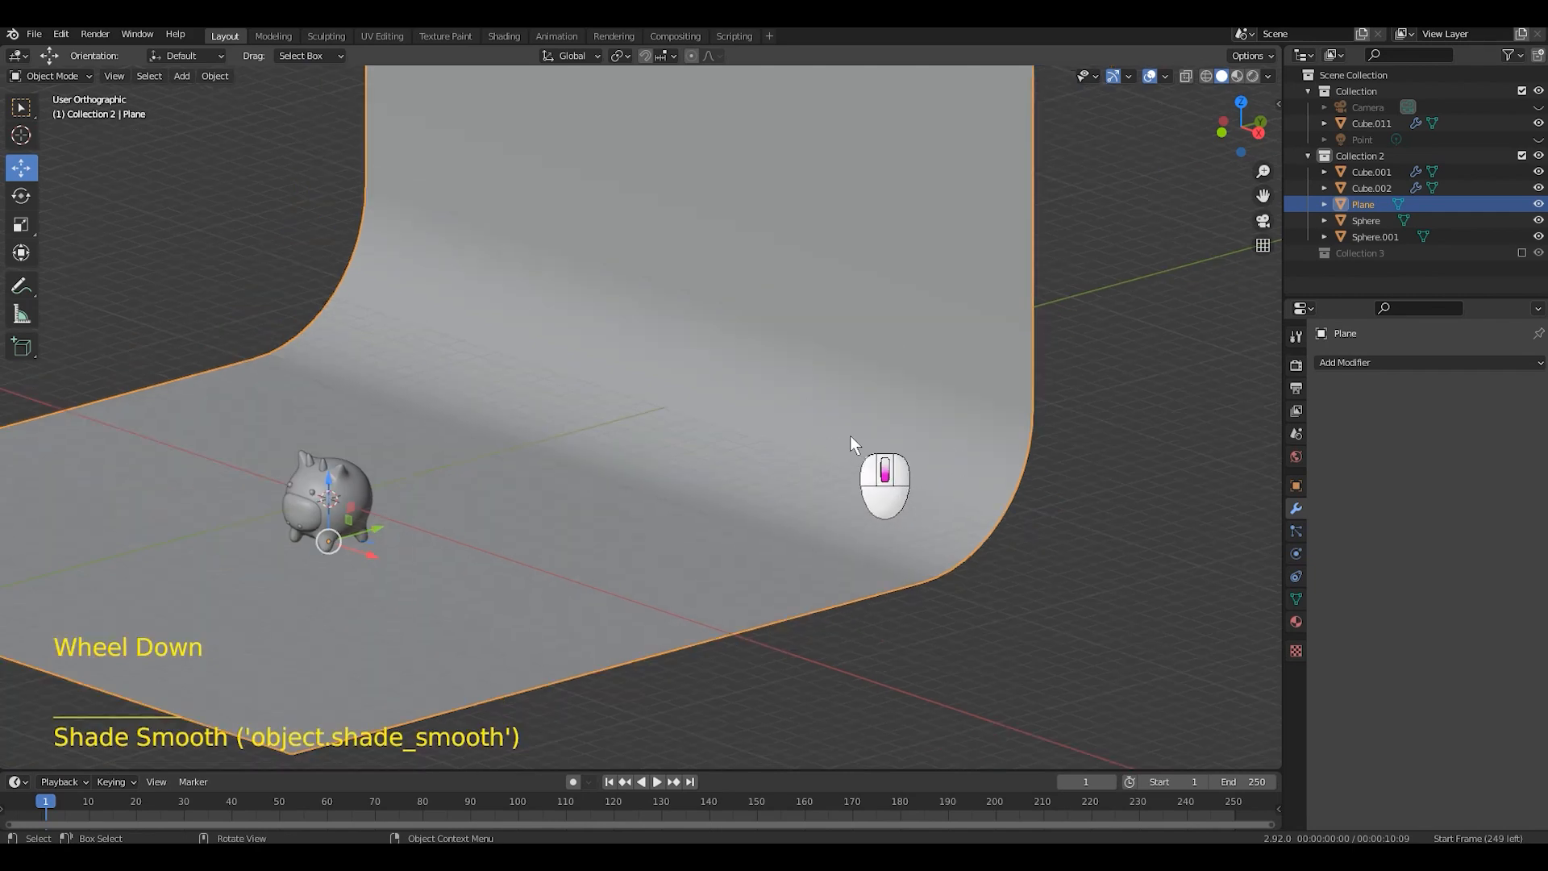
key(KP_1)
scroll(848, 440, down, 1)
shift+middle_drag(730, 468, 937, 531)
middle_click(939, 526)
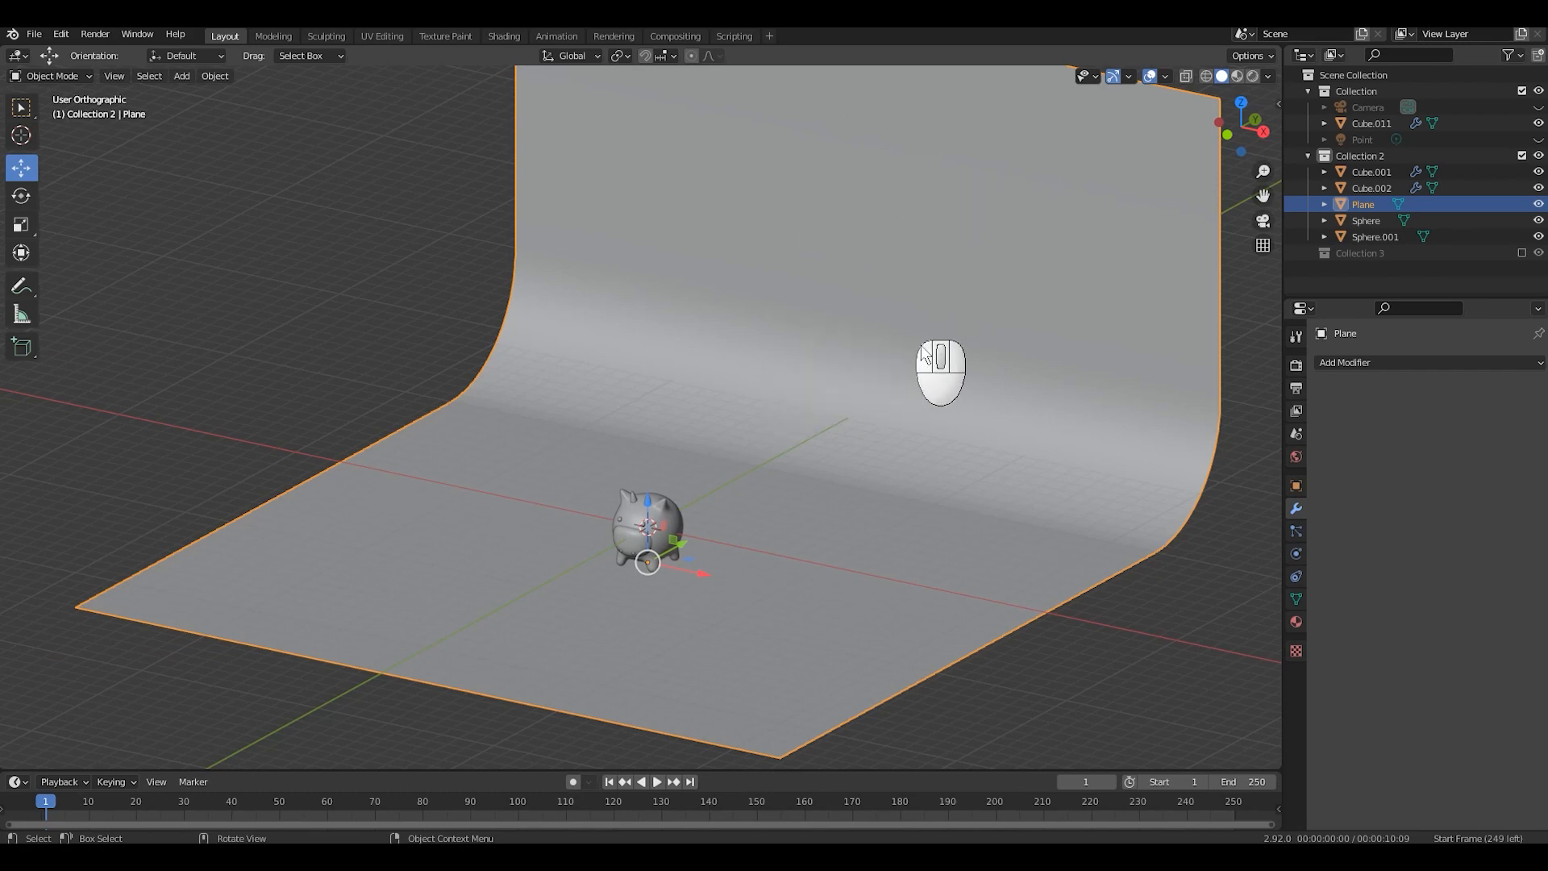
scroll(922, 346, down, 2)
middle_drag(924, 378, 950, 437)
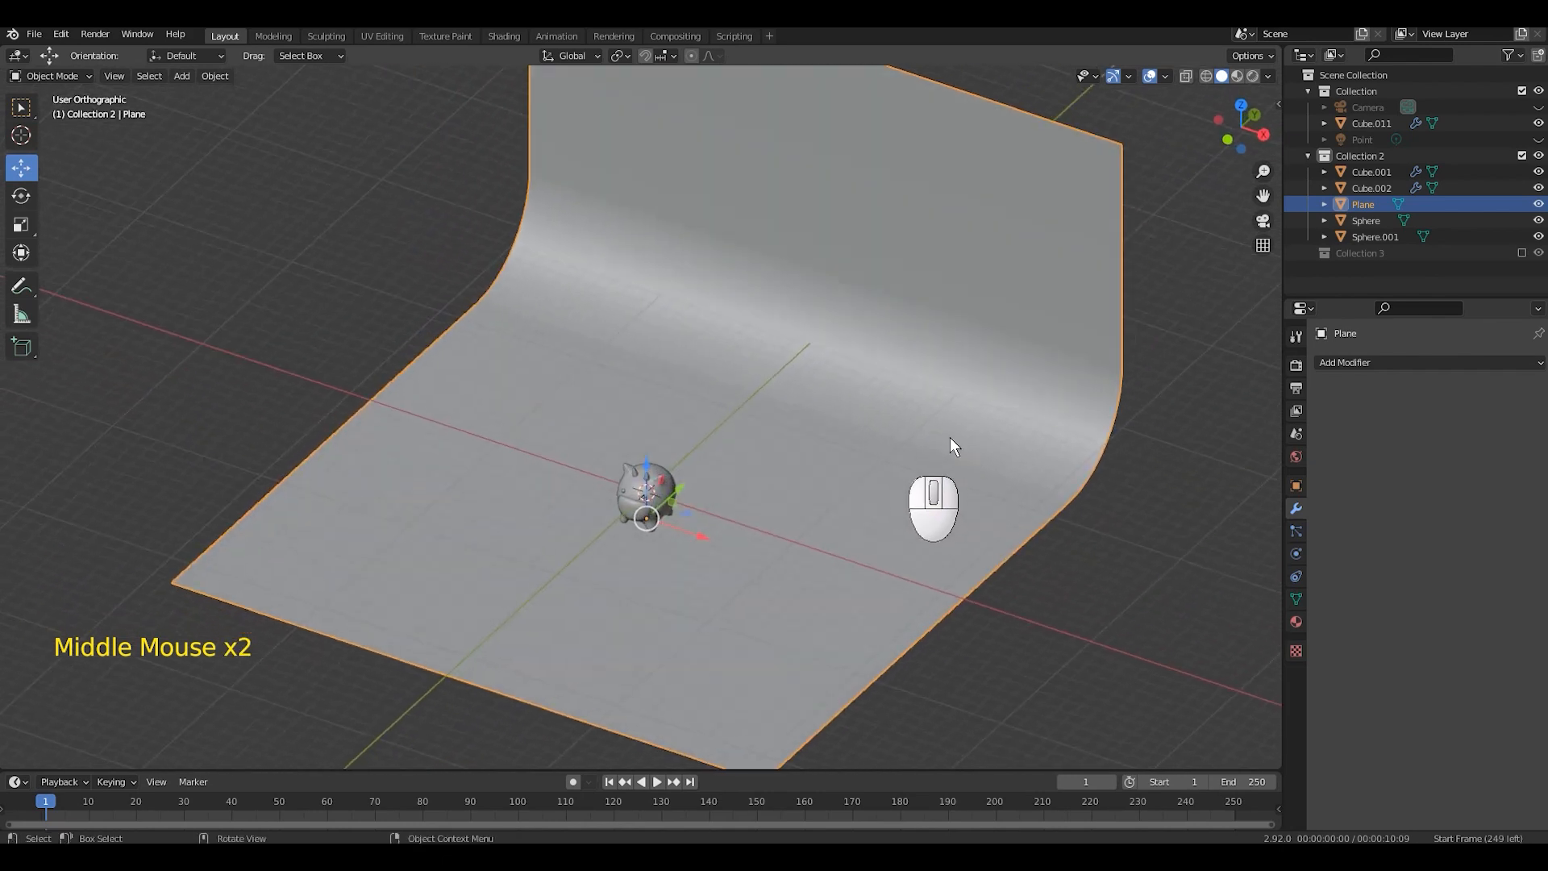
key(s)
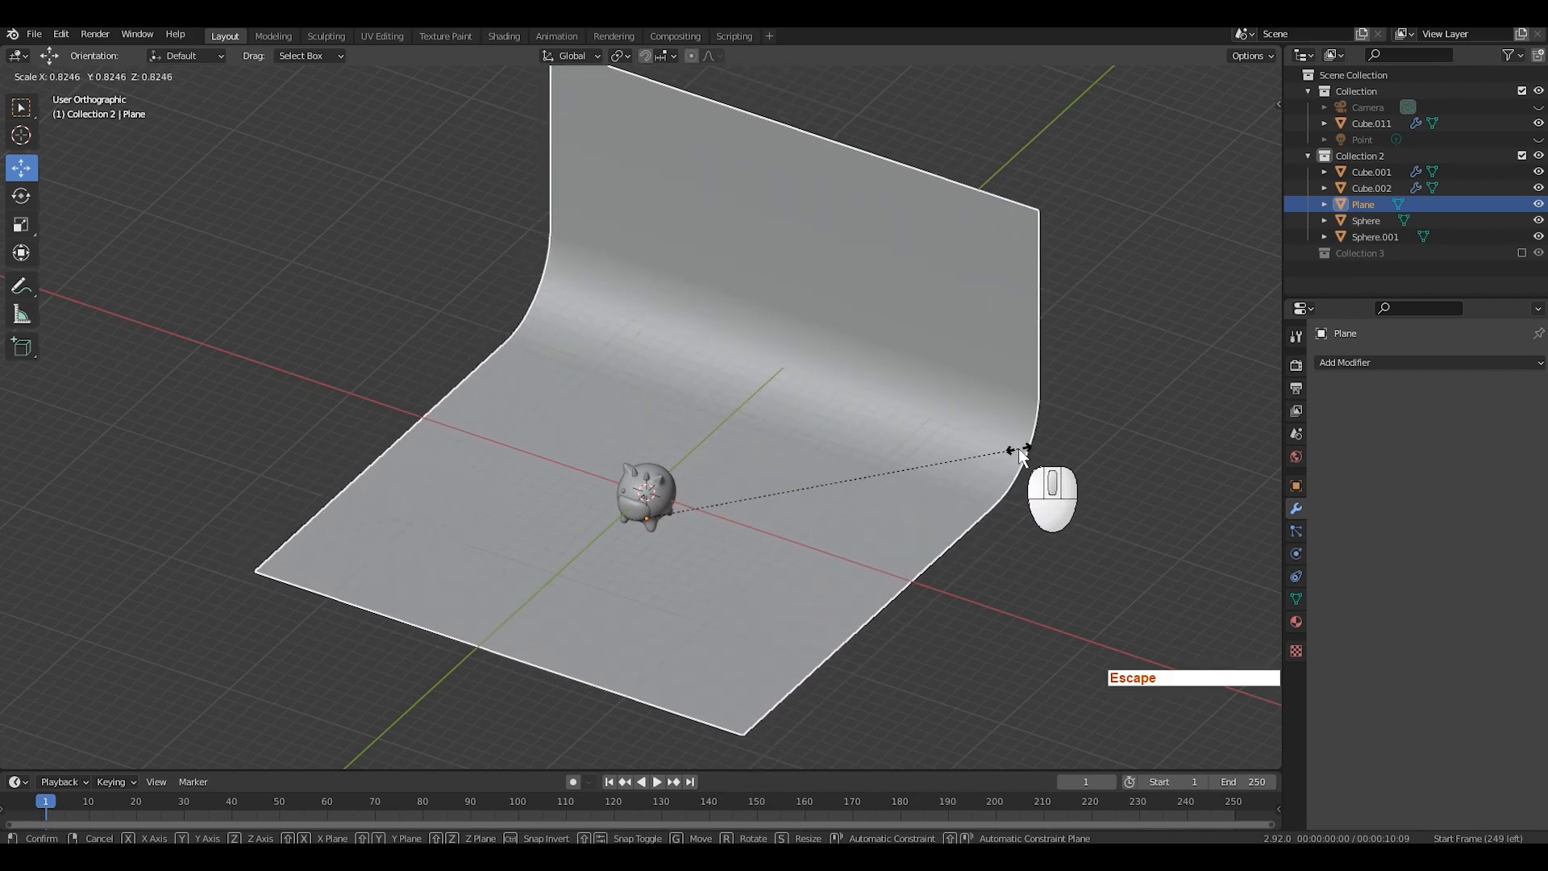
key(Escape)
Step: Unhide the camera and the point light in the scene
middle_drag(807, 422, 858, 386)
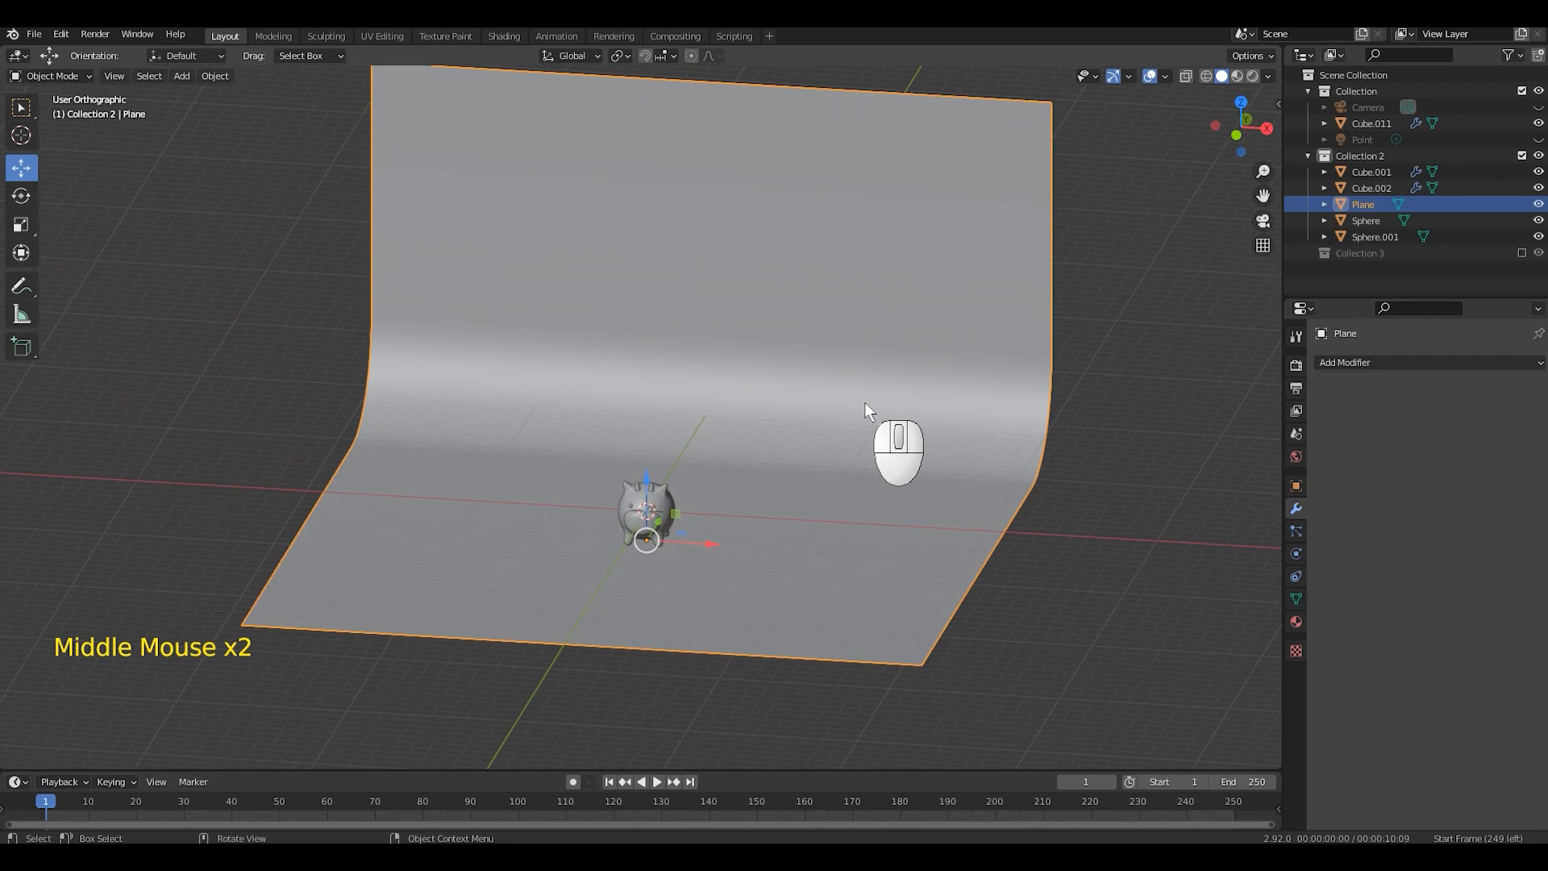
key(KP_1)
scroll(887, 424, up, 3)
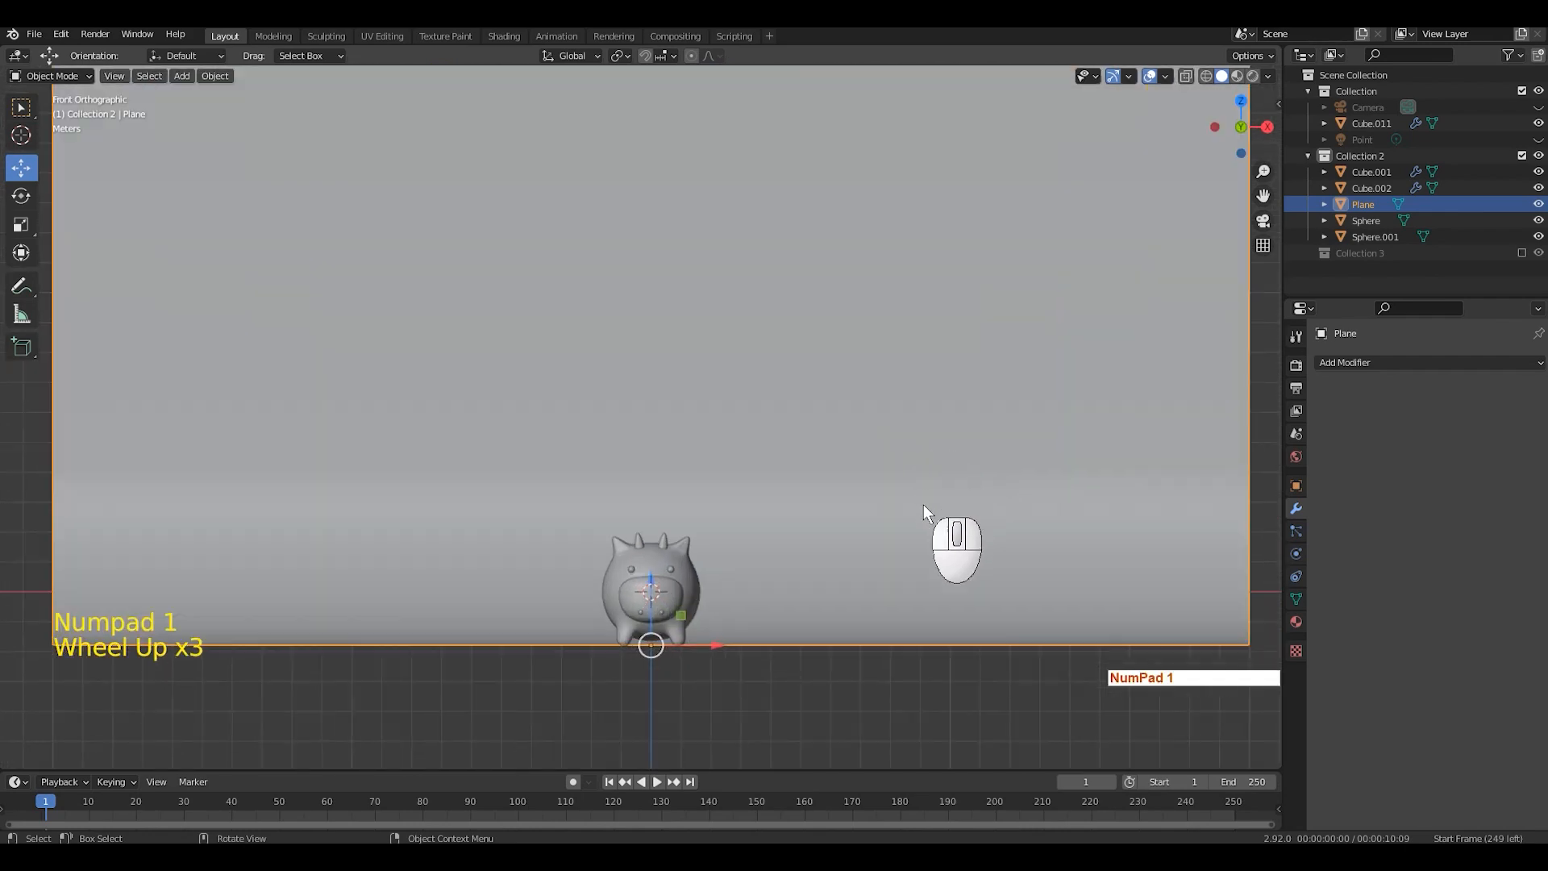
shift+middle_drag(924, 510, 930, 377)
scroll(954, 505, up, 4)
shift+middle_drag(954, 505, 929, 355)
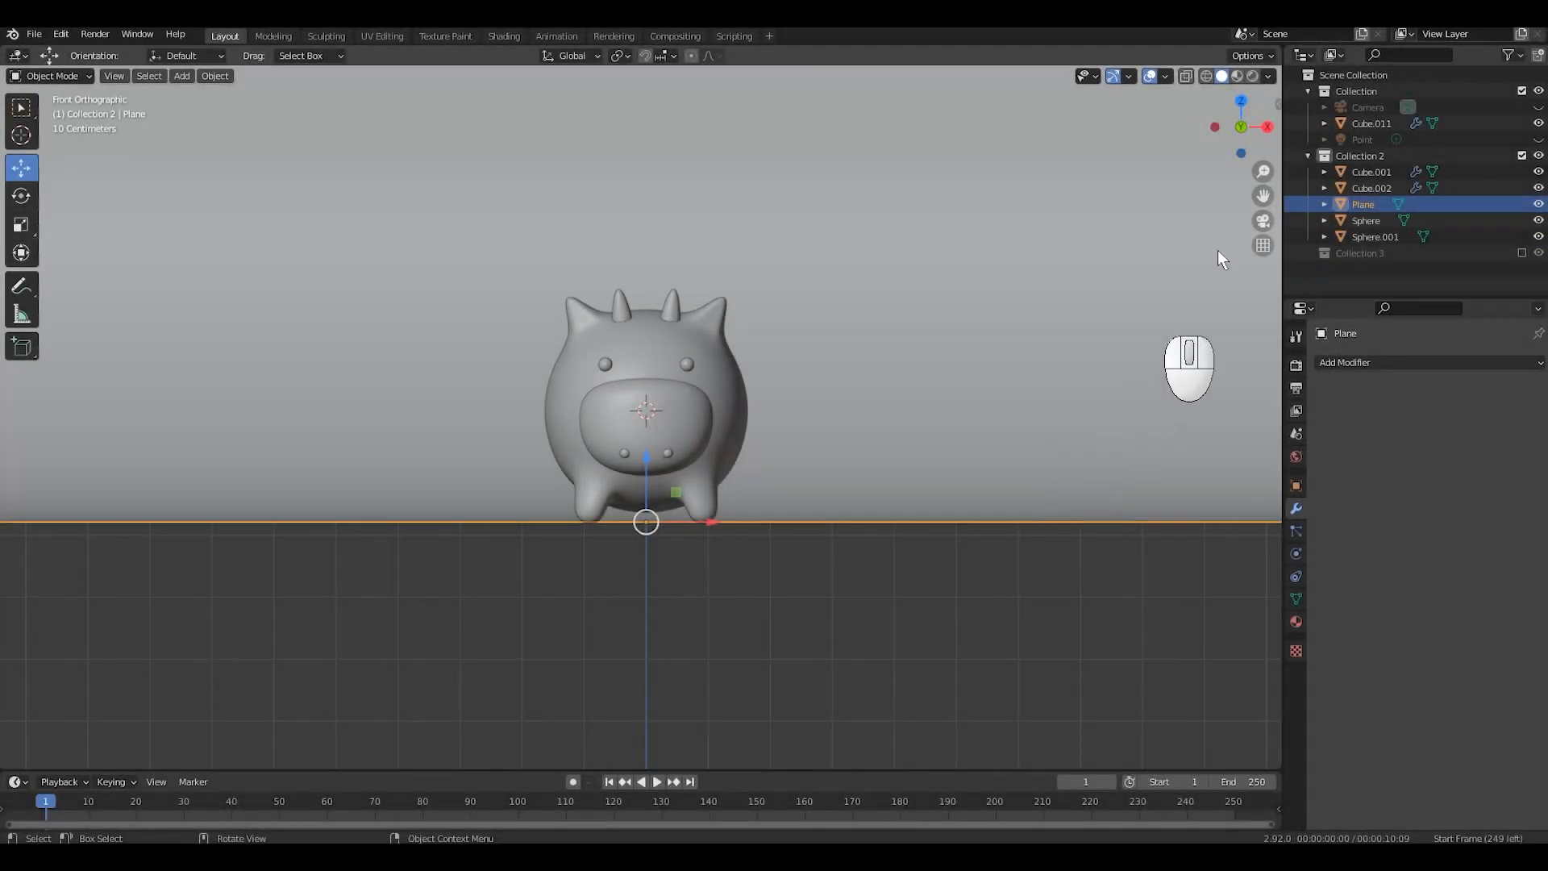
click(1536, 140)
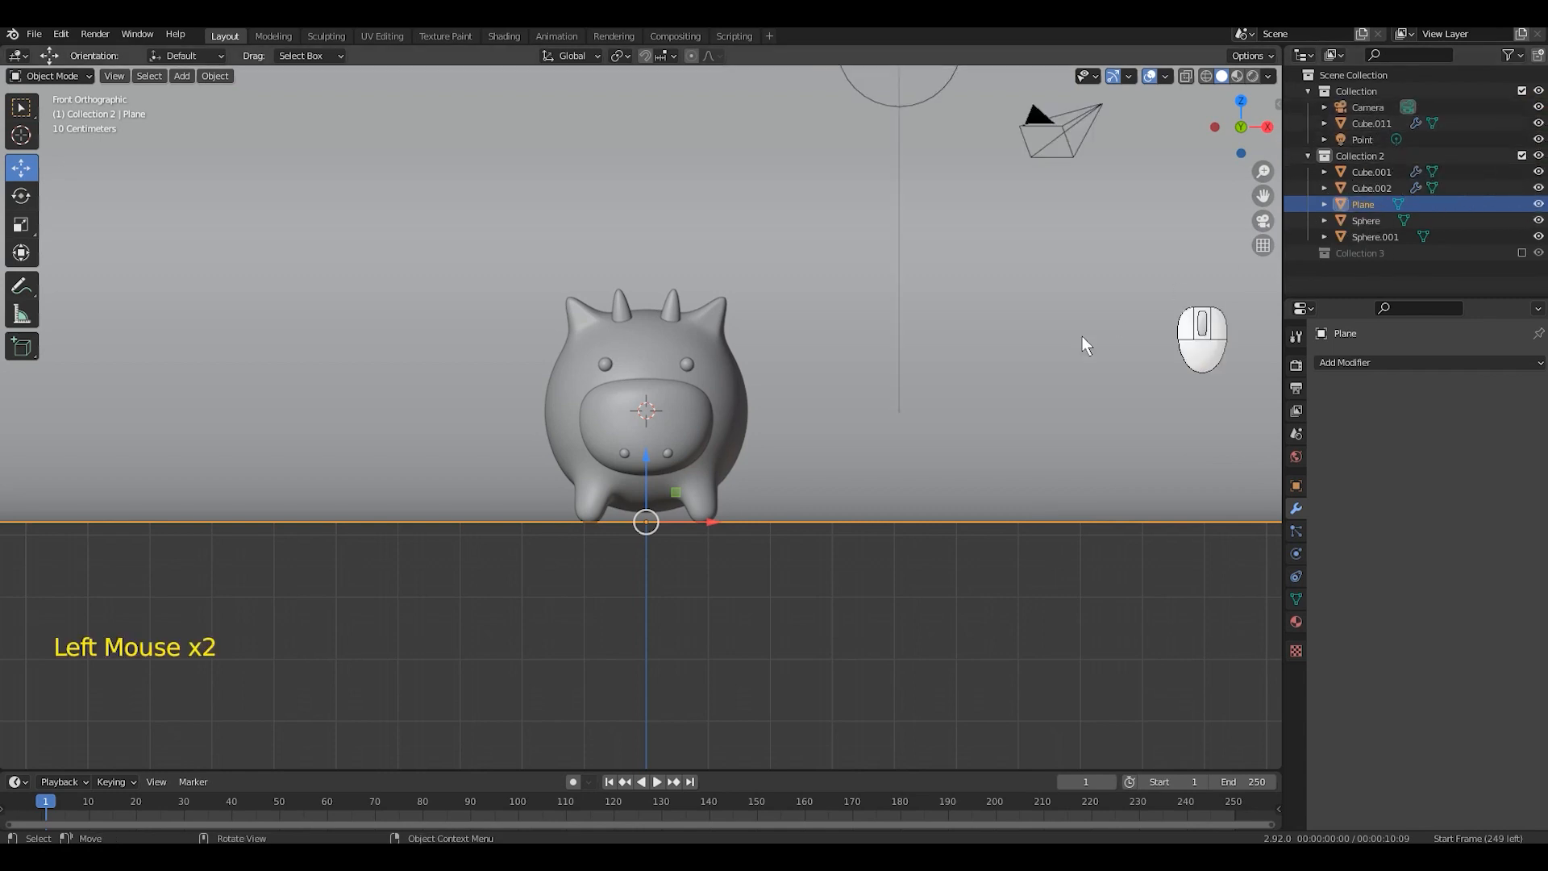
Step: Select the camera and set its X location to 0 m, centering it in front of the animal
scroll(991, 335, down, 3)
middle_drag(985, 335, 971, 400)
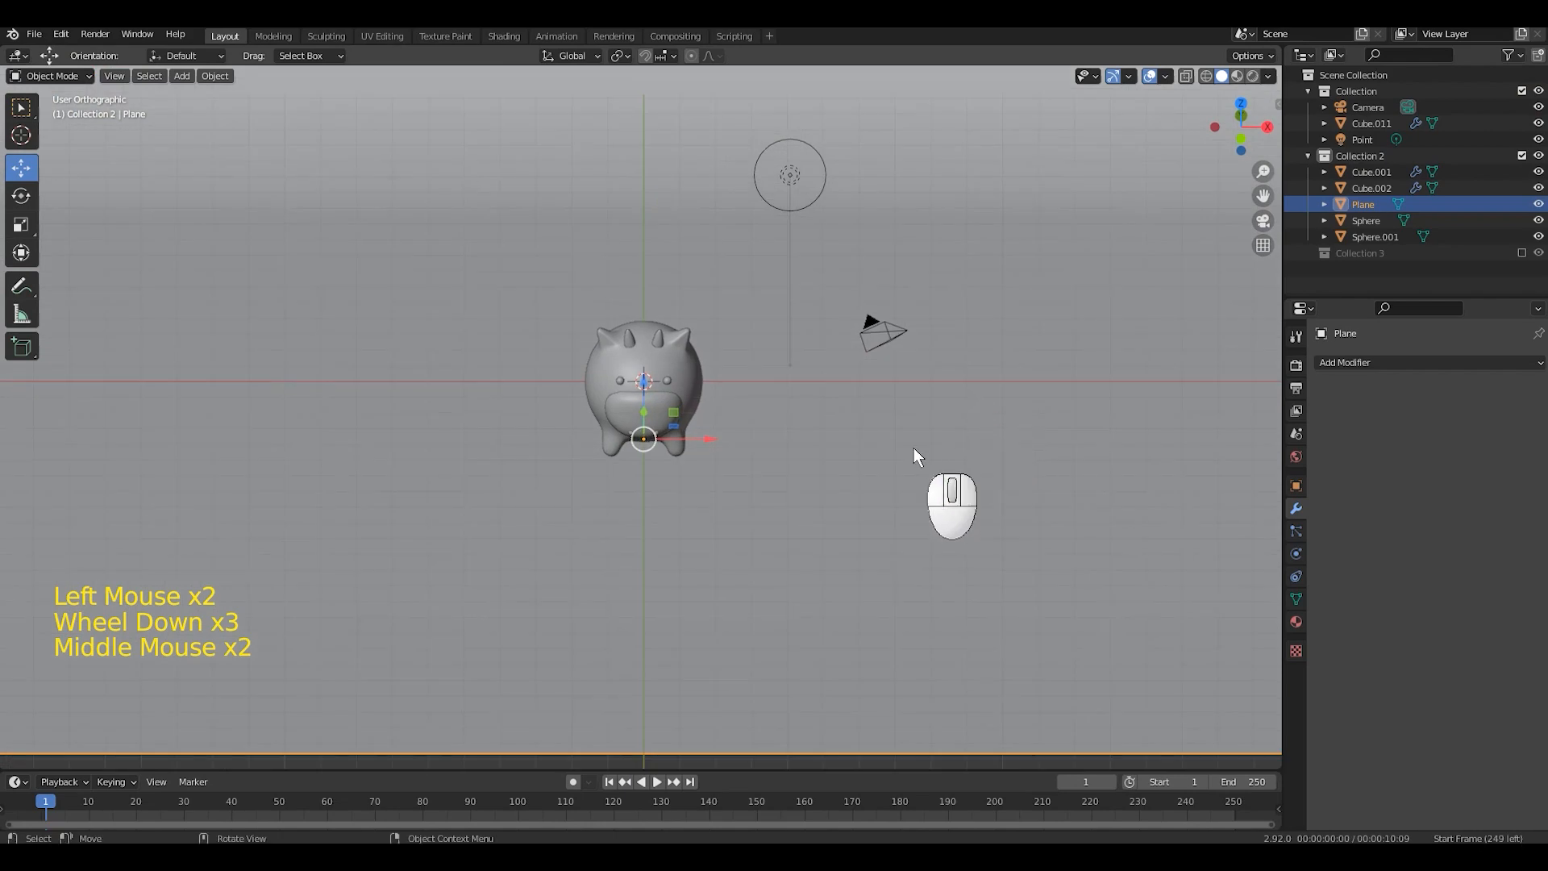
click(871, 327)
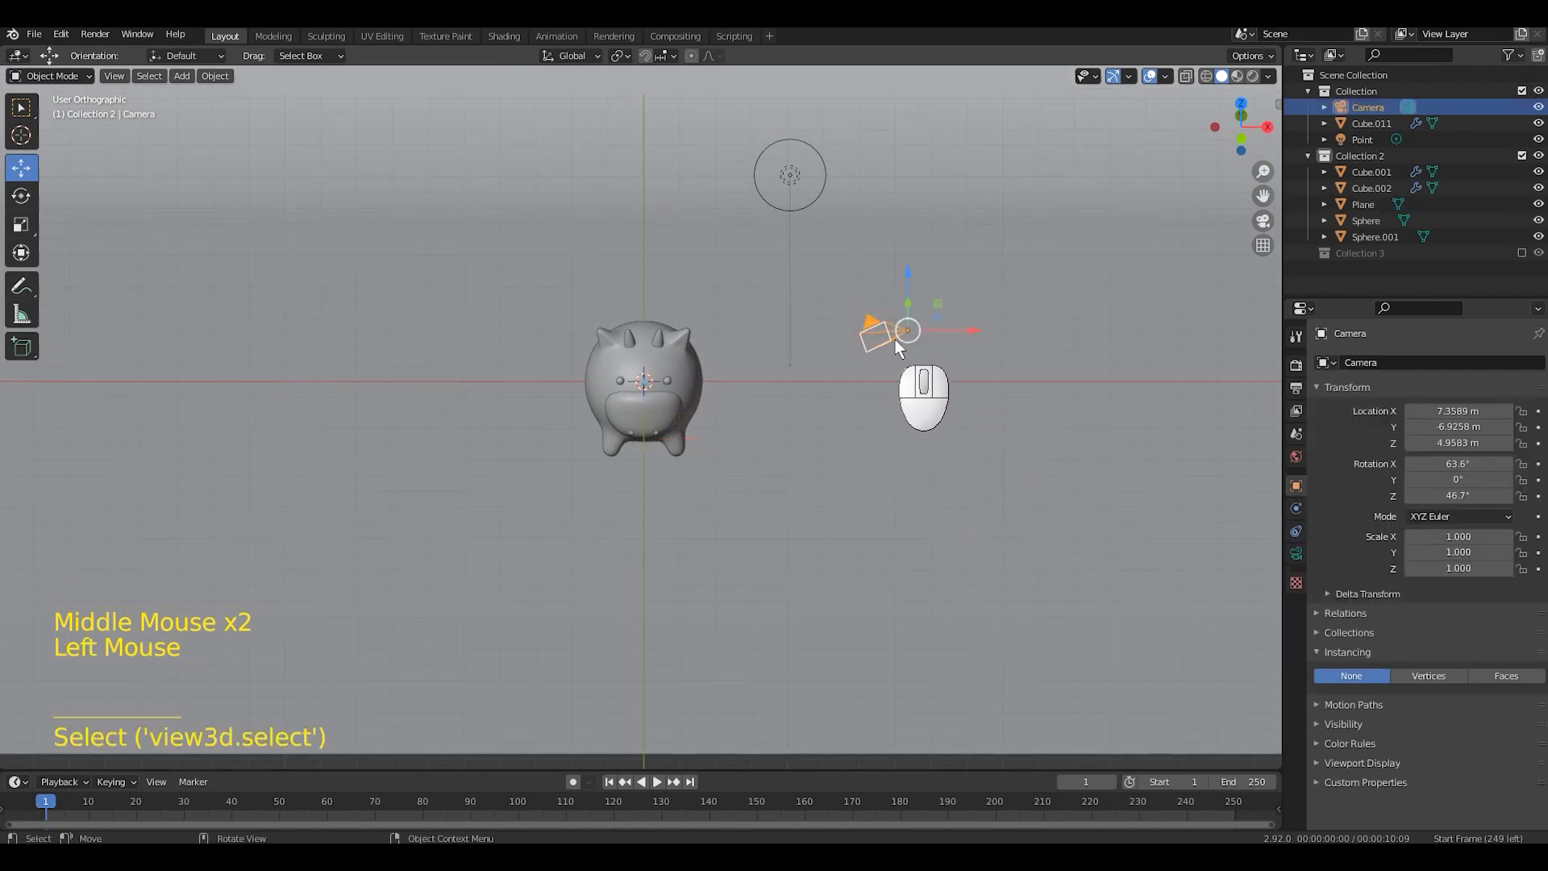
key(KP_7)
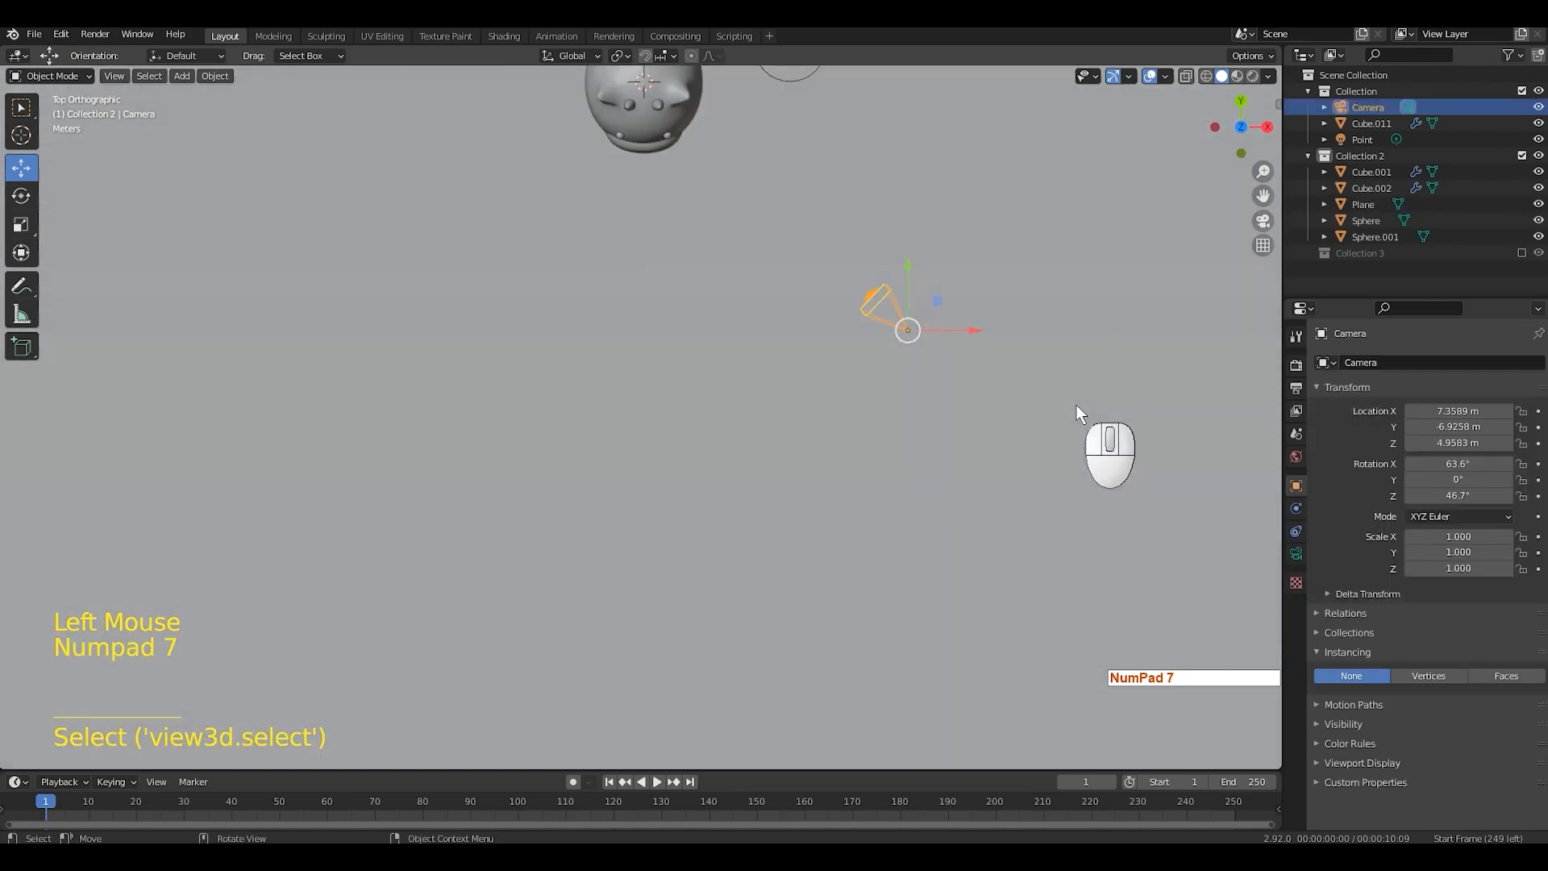
scroll(1027, 415, down, 3)
shift+middle_drag(993, 380, 970, 502)
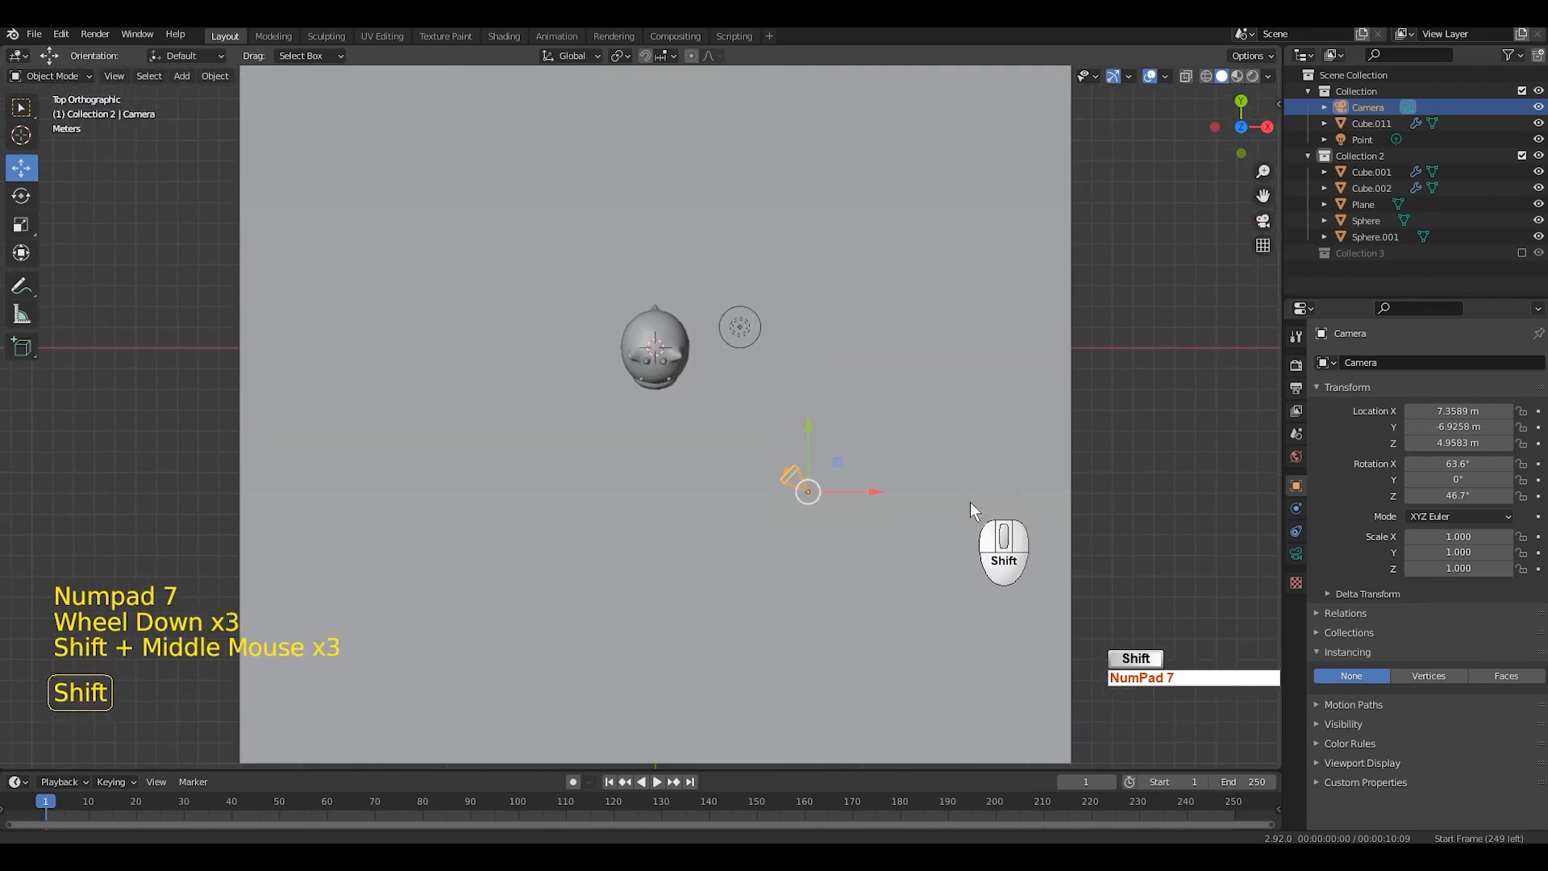
scroll(971, 502, up, 1)
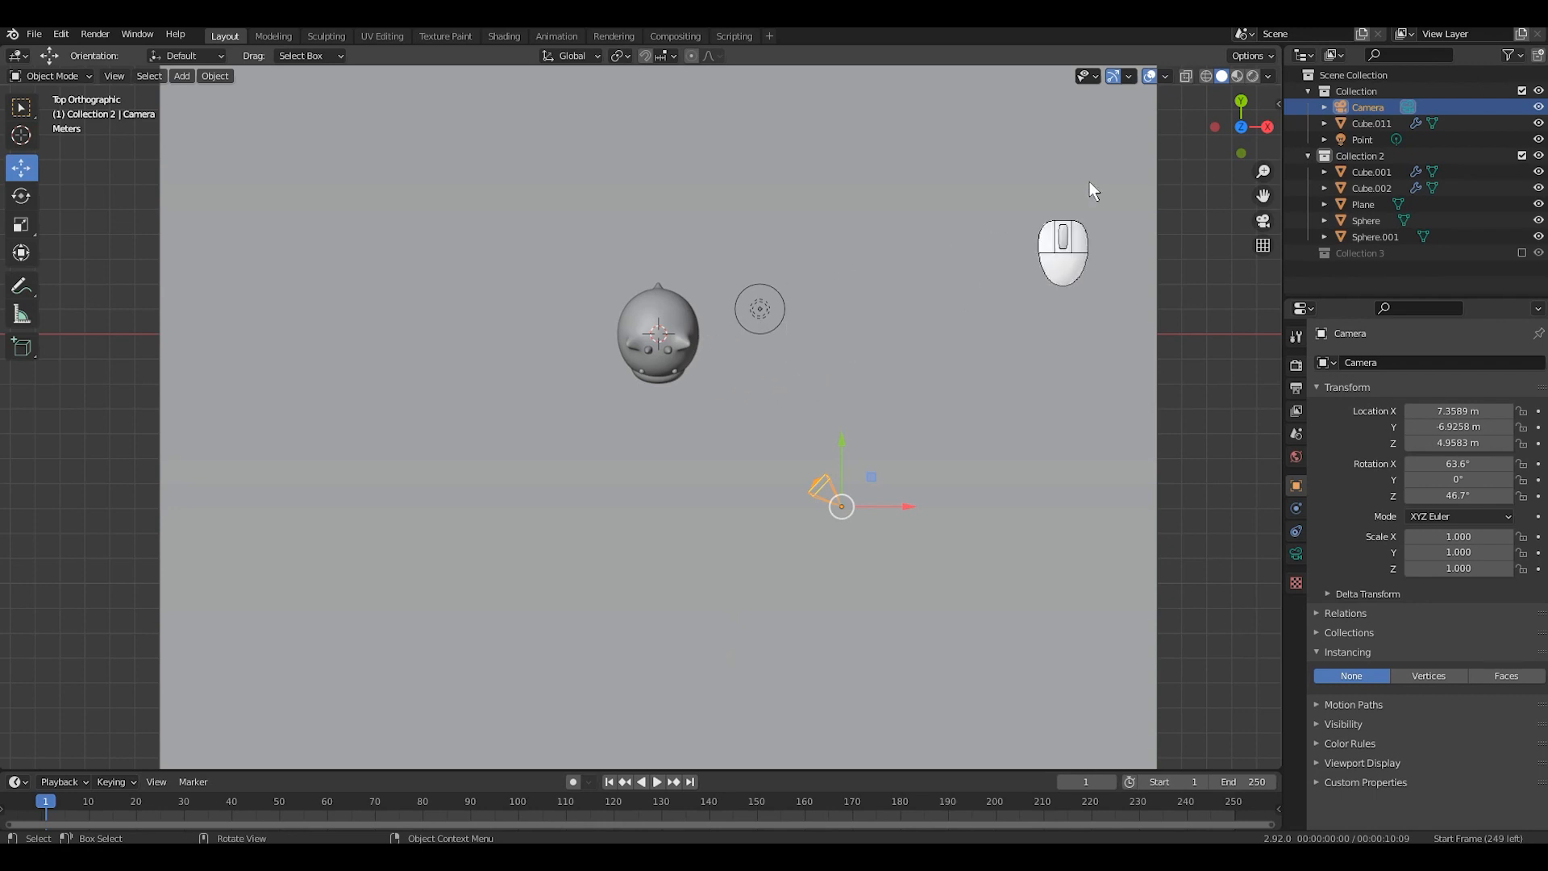
key(n)
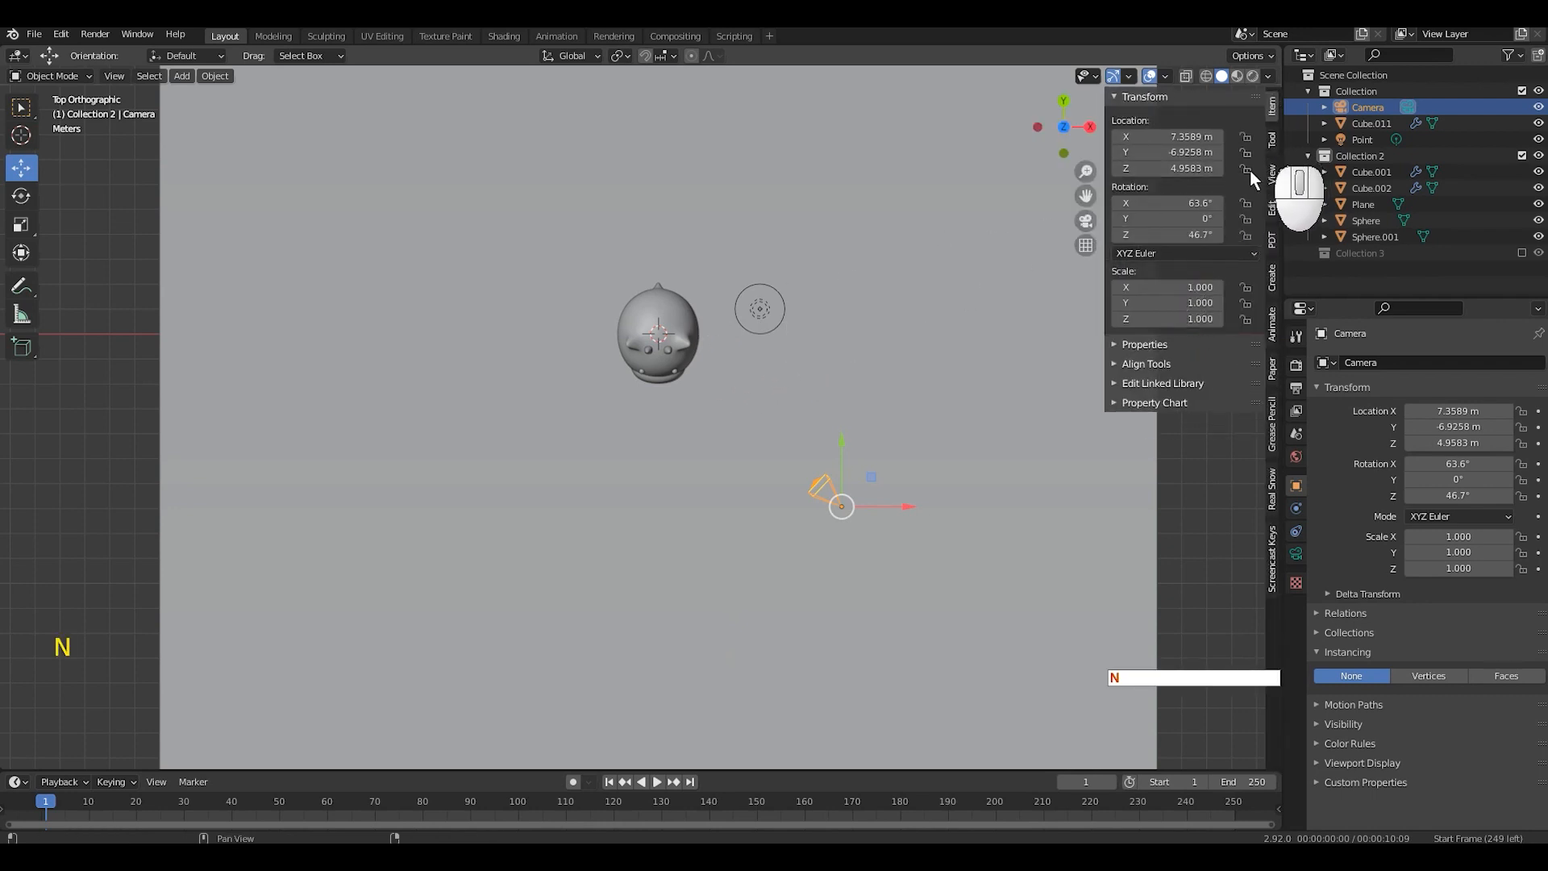
key(n)
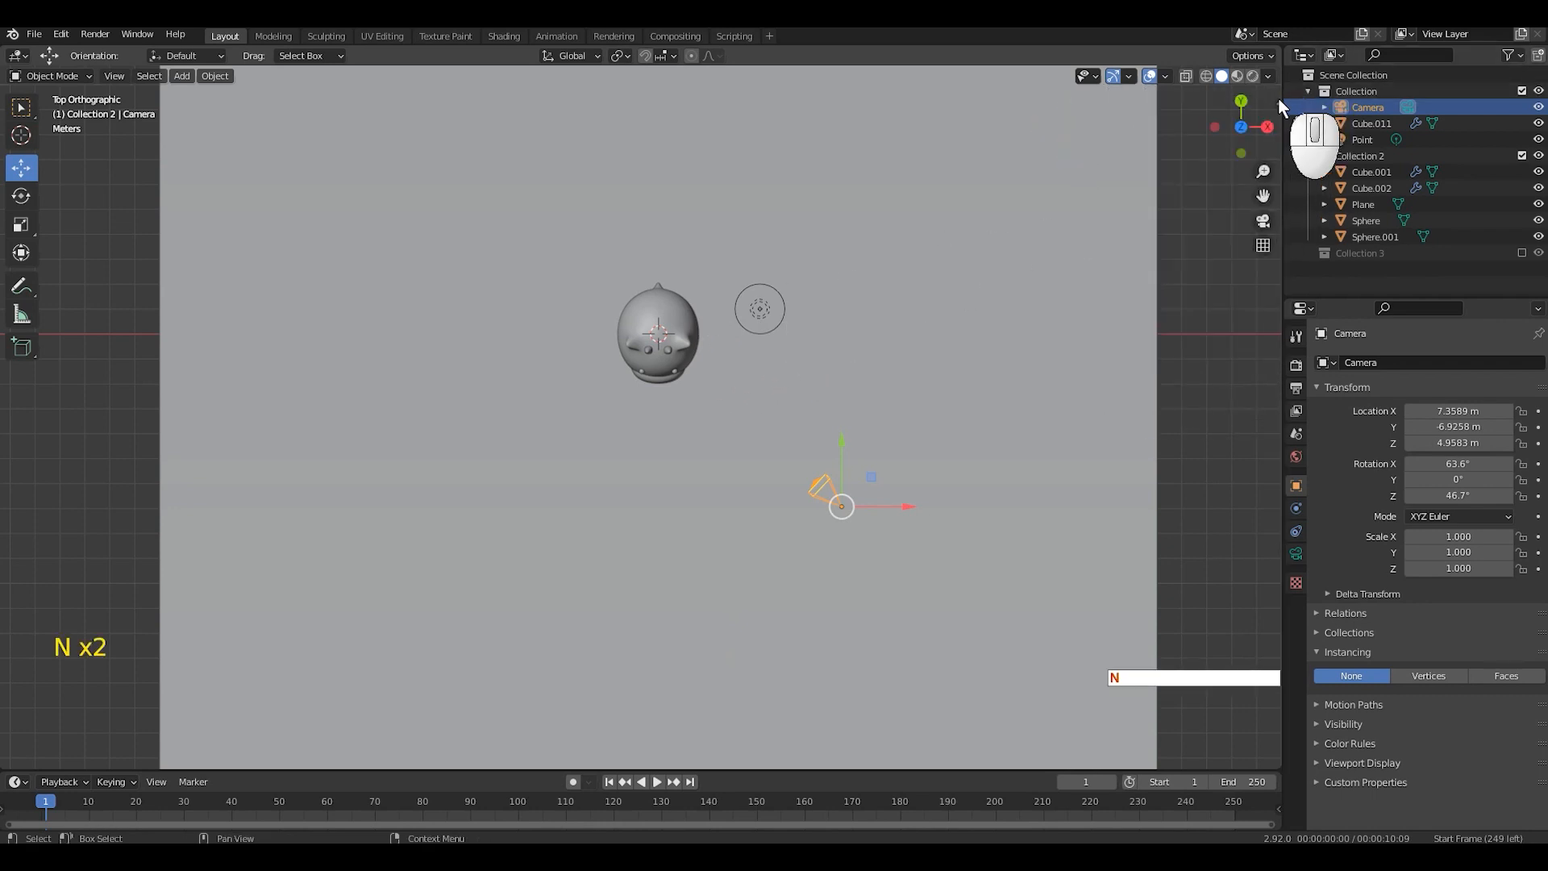
click(1279, 100)
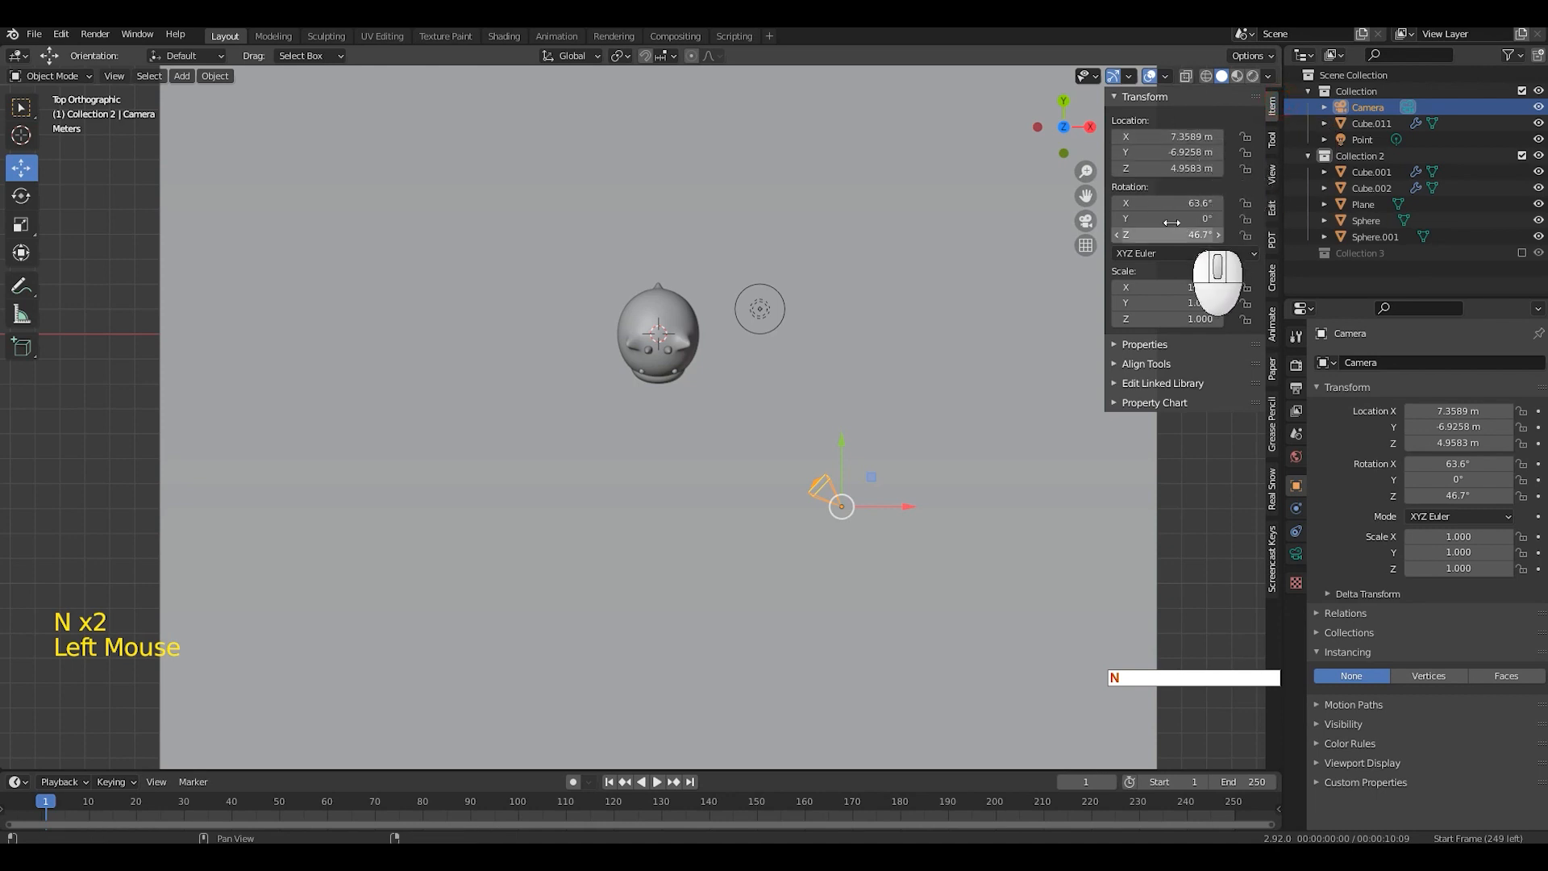
mouse_move(1179, 137)
mouse_down()
mouse_move(719, 141)
mouse_move(975, 155)
mouse_move(1086, 145)
mouse_move(1148, 110)
mouse_move(1181, 122)
mouse_up()
key(Escape)
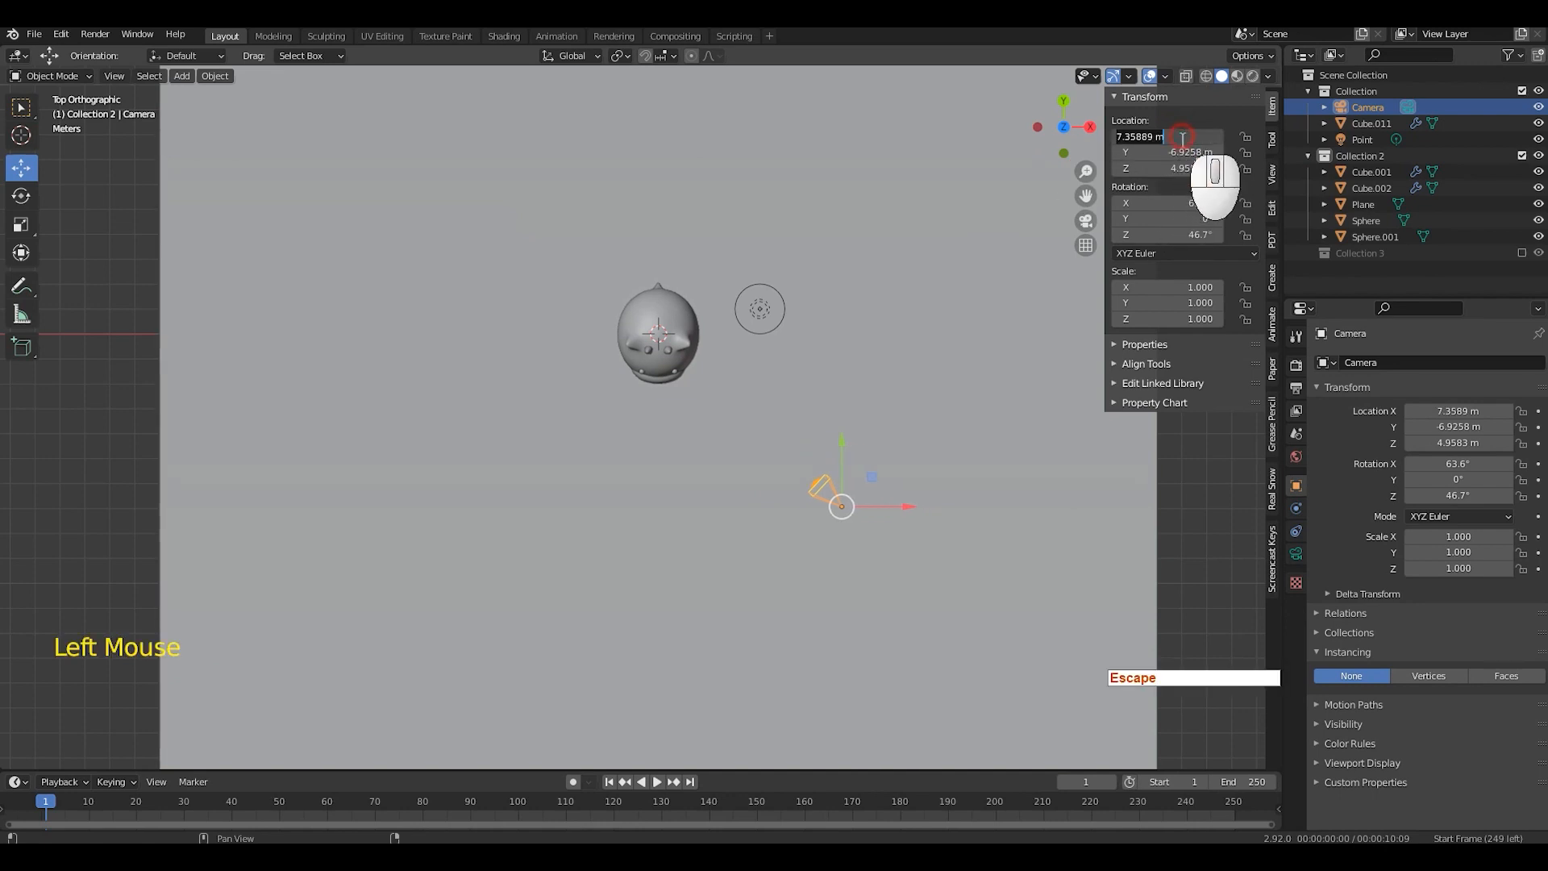
key(Return)
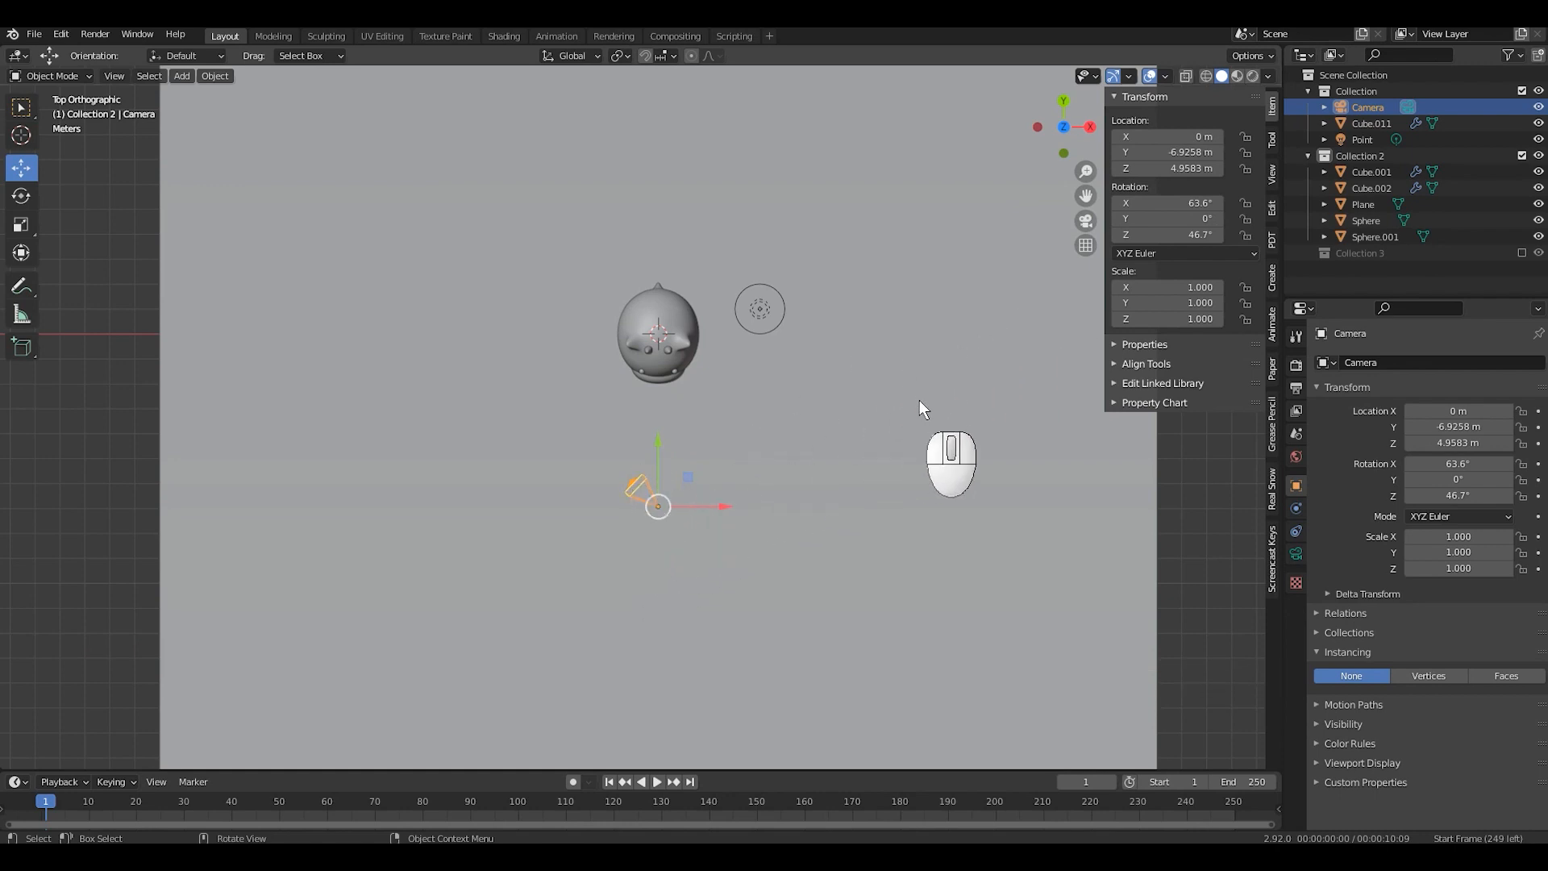
Step: Set the camera's Z rotation to 0° so it faces straight toward the animal
key(r)
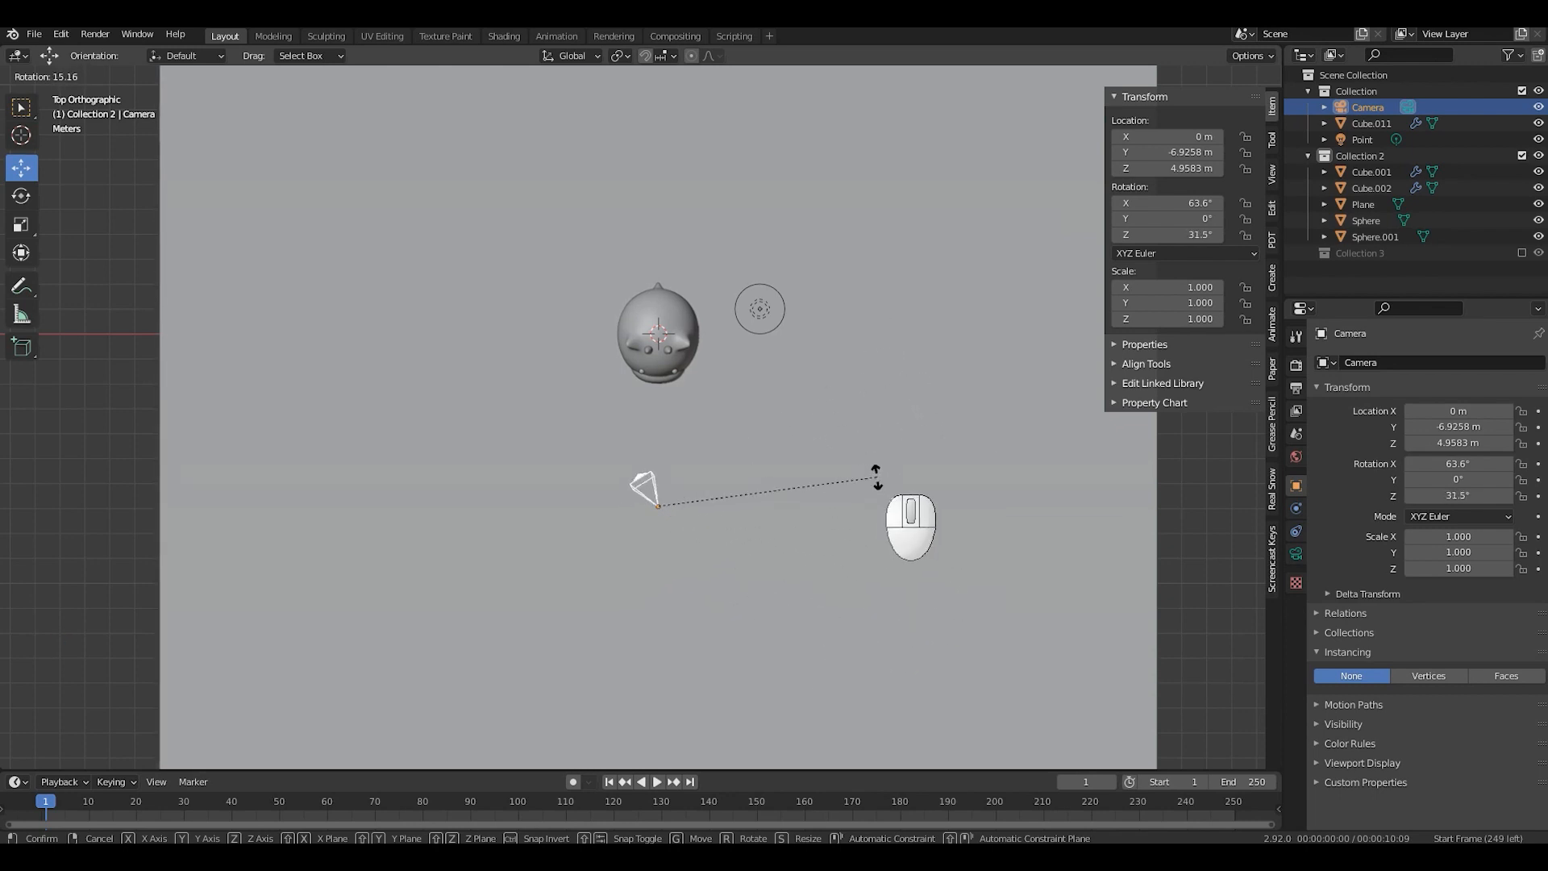
key(Escape)
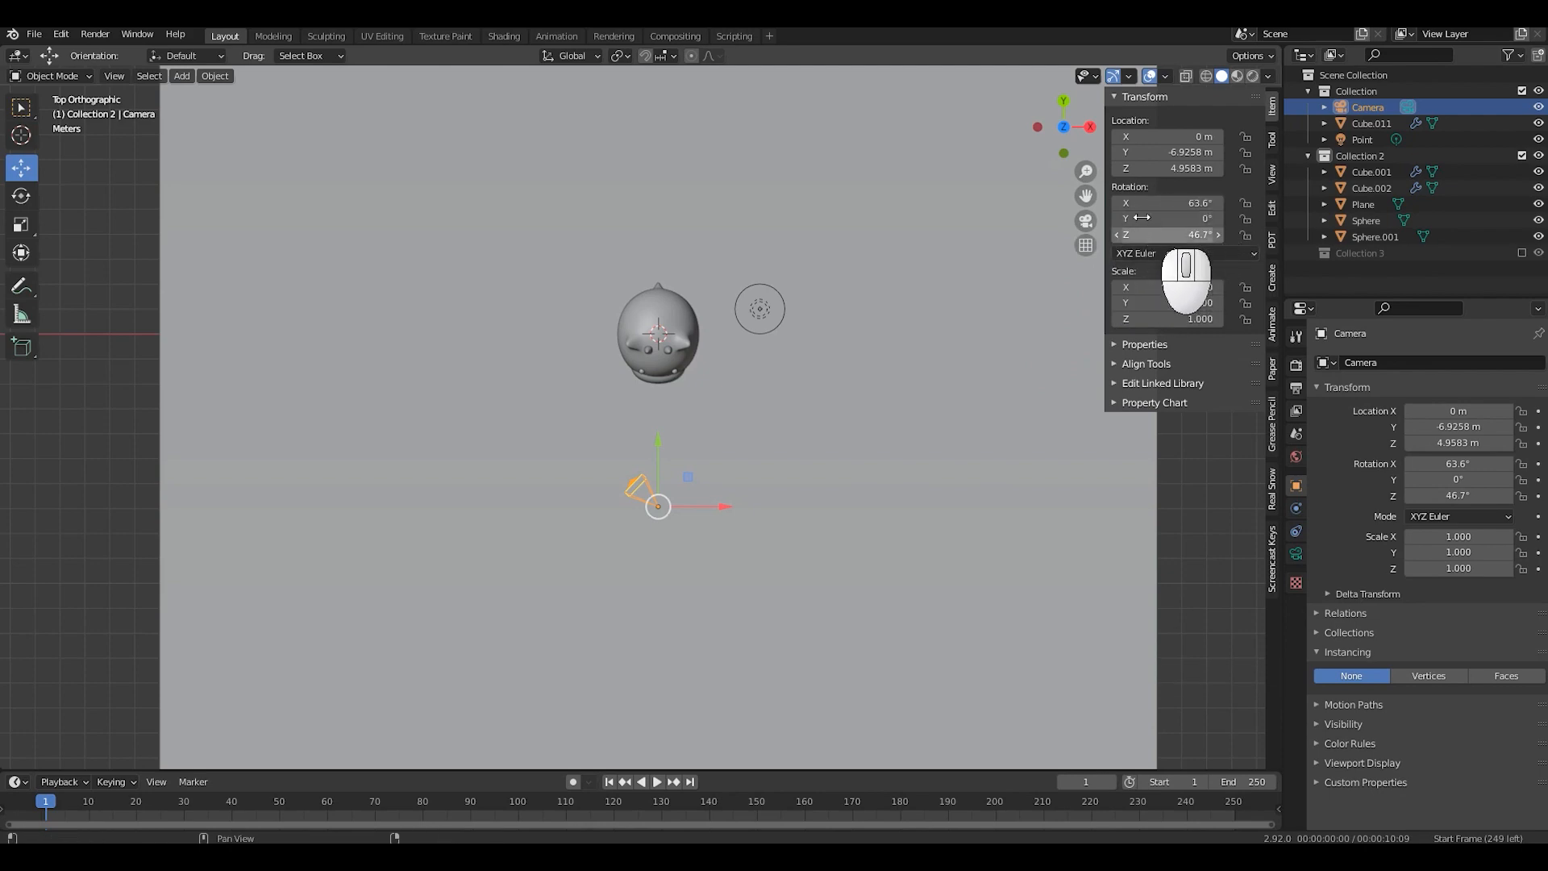
middle_drag(791, 506, 671, 297)
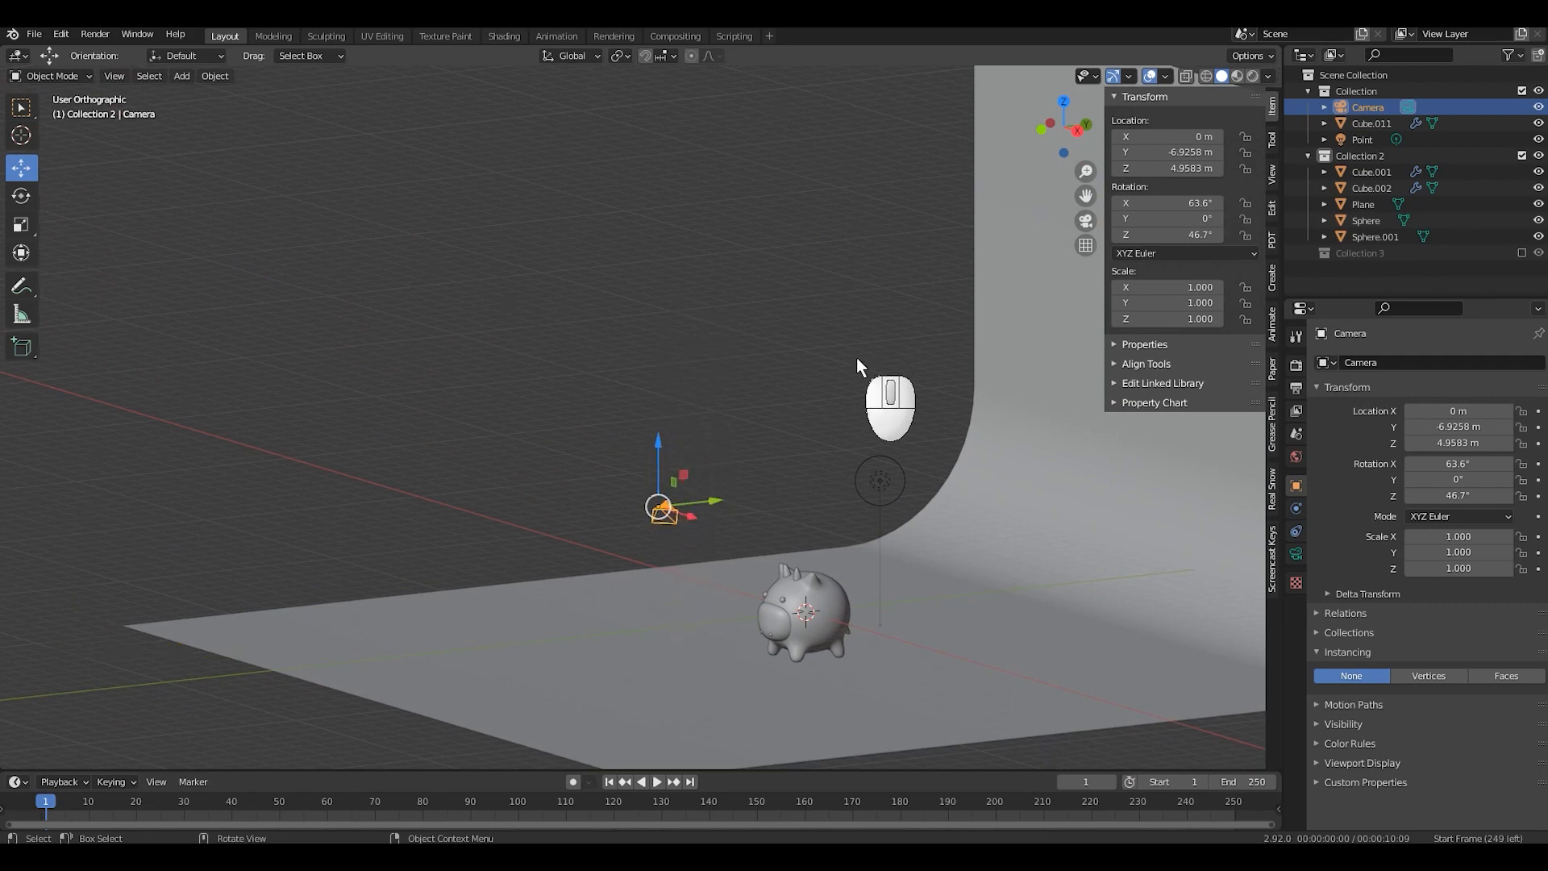
key(KP_7)
drag(1151, 235, 1226, 244)
click(1178, 235)
text(0)
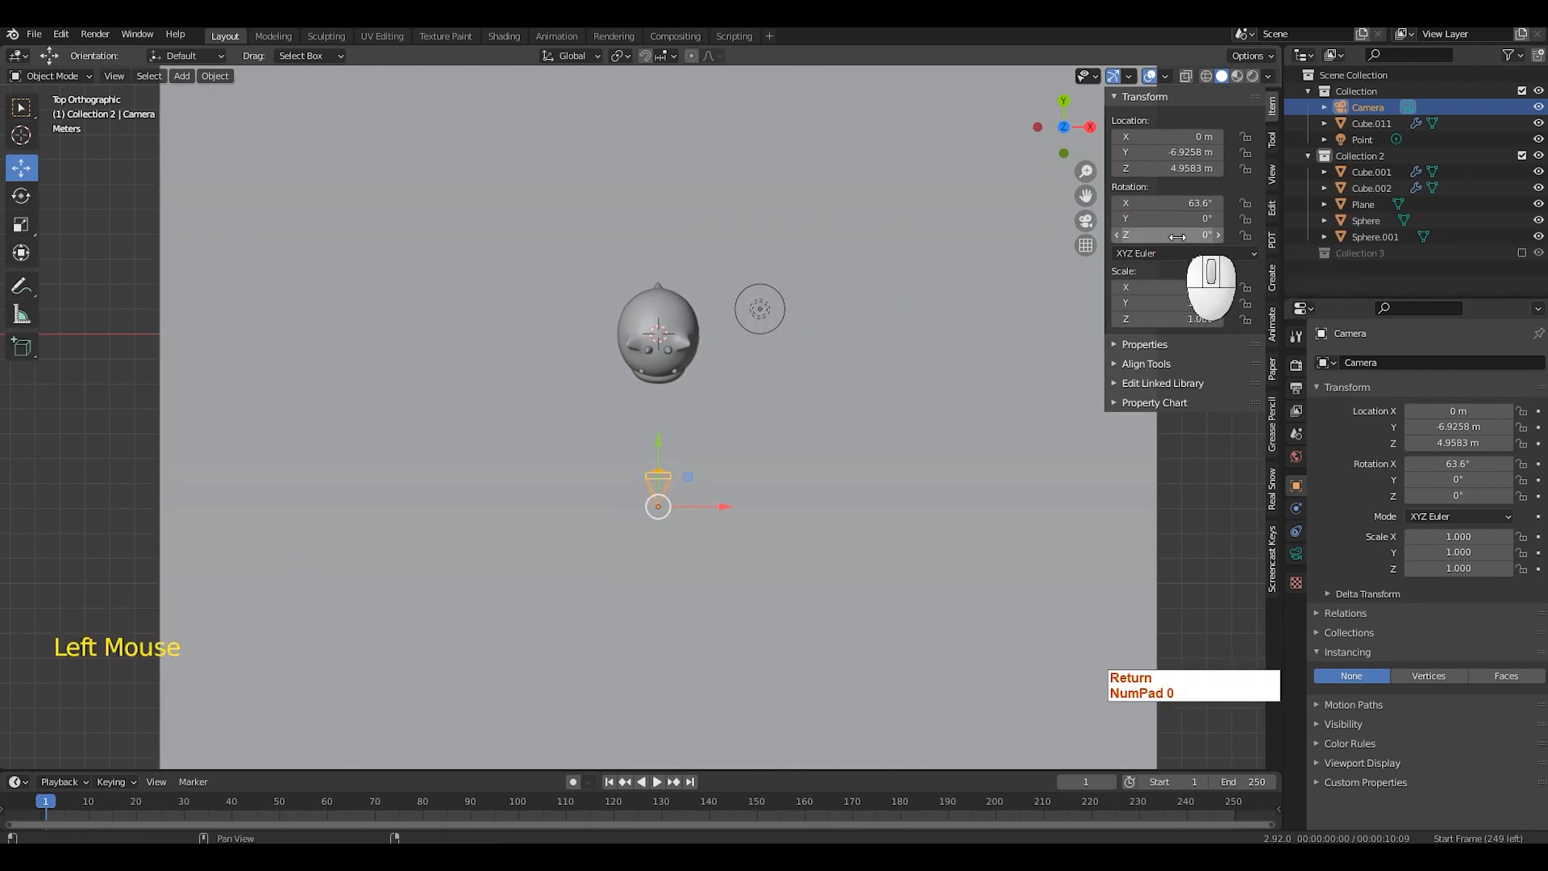
key(Return)
Step: In the right side view, move the camera back to about Y -13.3 m and lower it to about Z 3.2 m
key(KP_3)
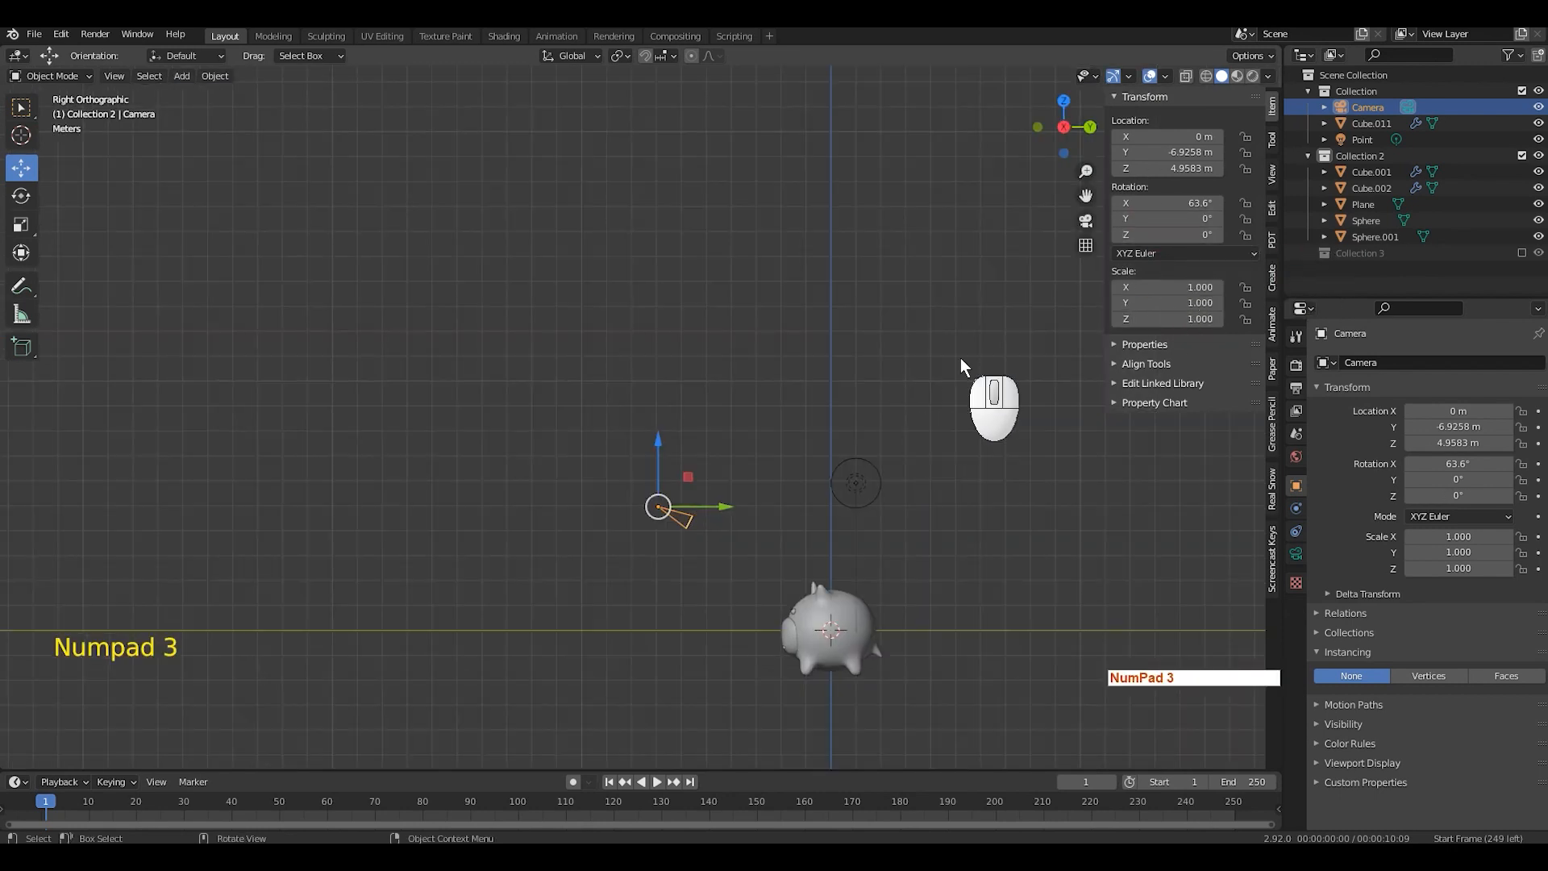
shift+middle_drag(990, 502, 887, 347)
scroll(883, 347, up, 3)
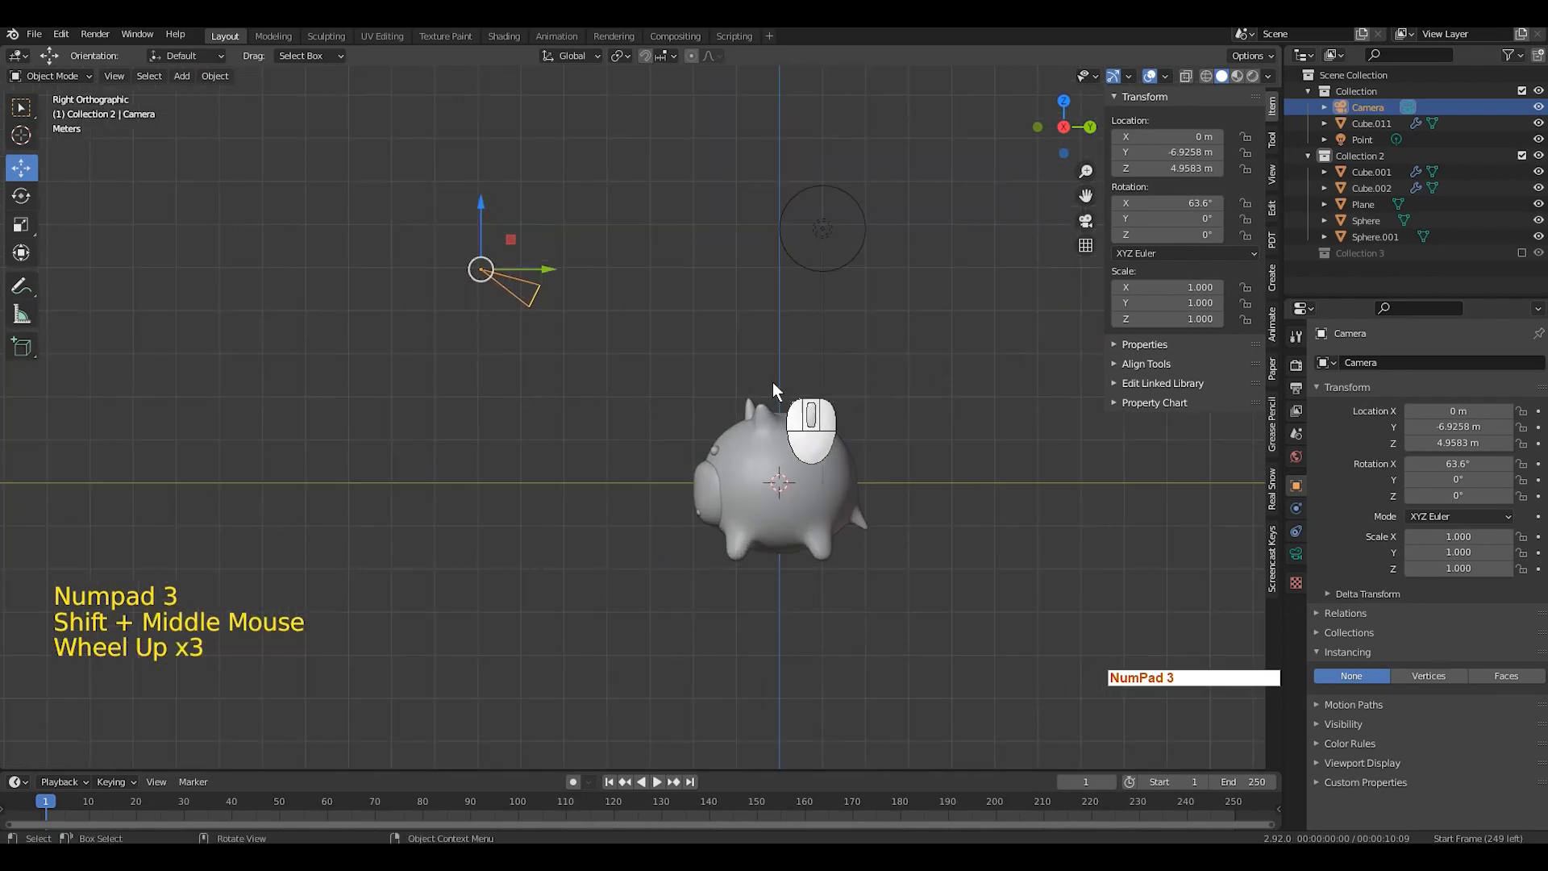
scroll(577, 349, down, 1)
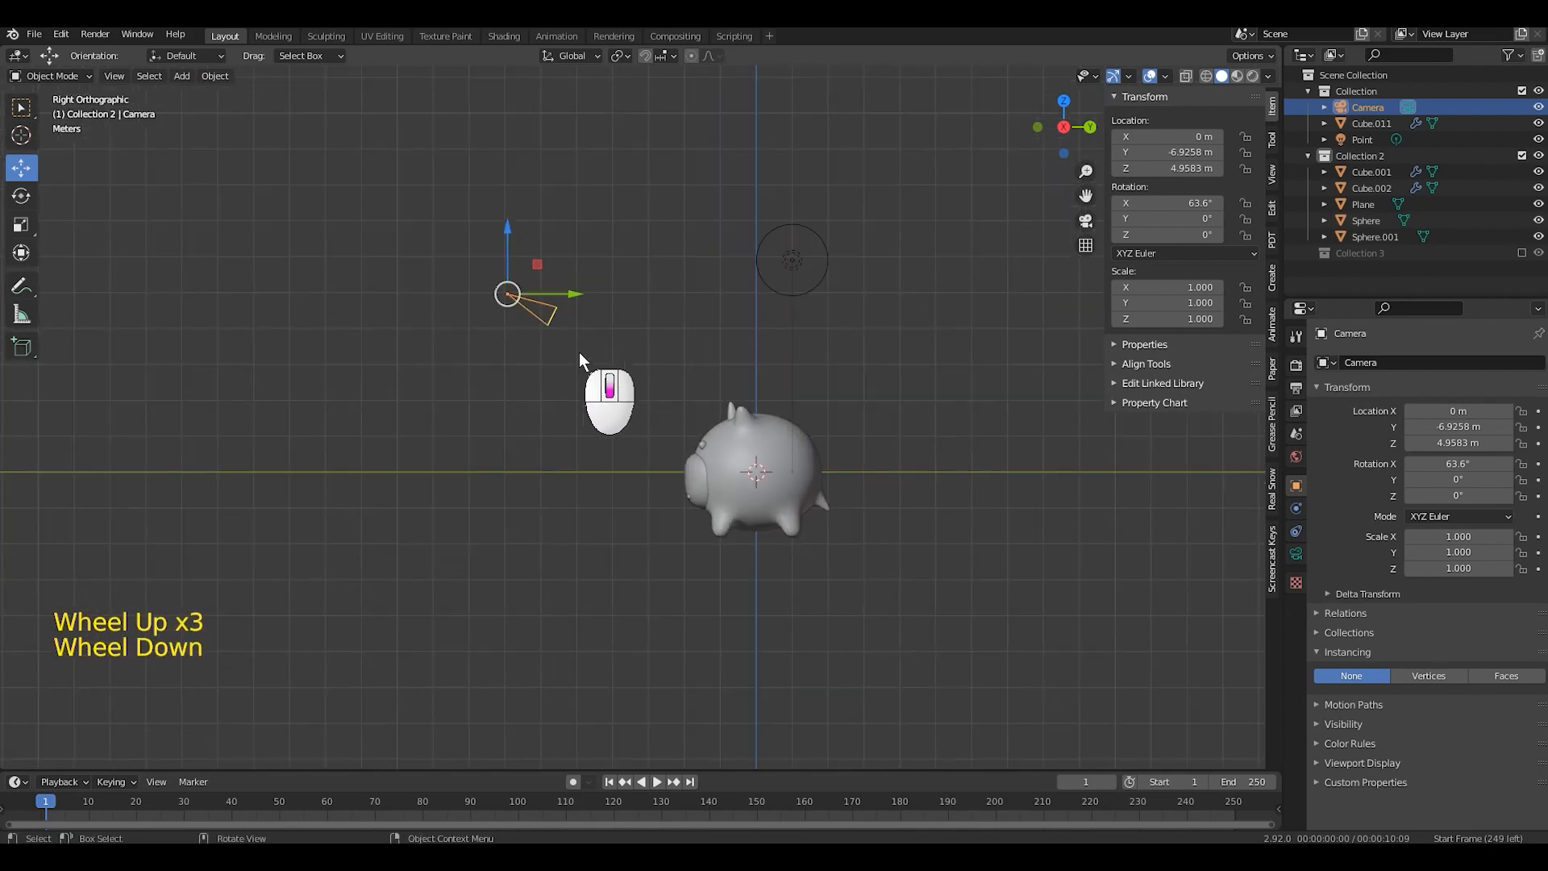
shift+middle_drag(577, 348, 743, 337)
drag(721, 323, 493, 322)
drag(425, 262, 428, 325)
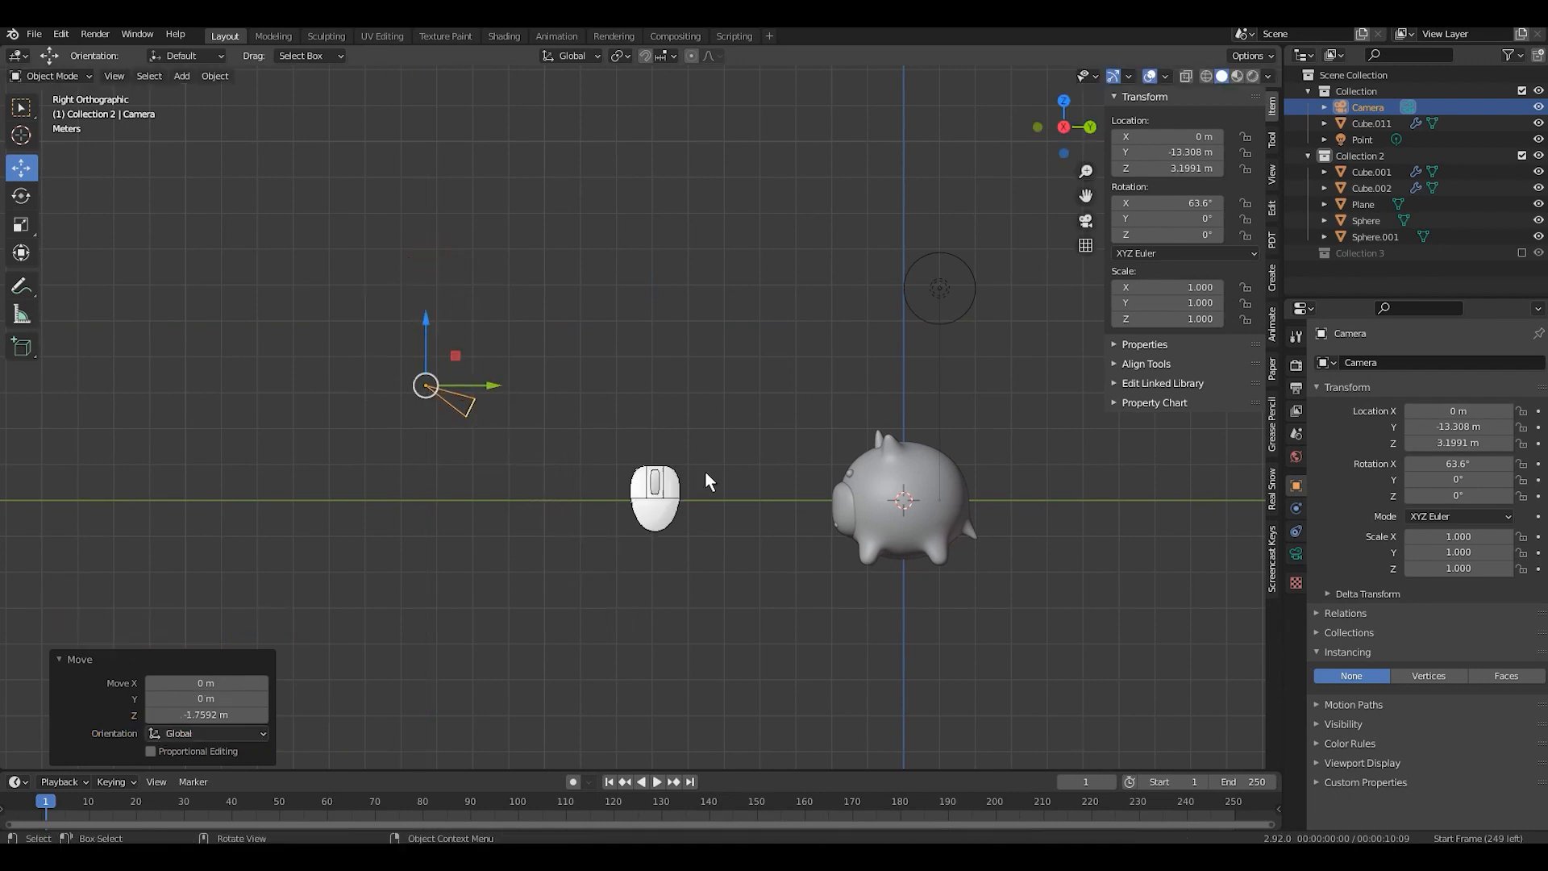
Step: Set the camera's X rotation to 80° and move it to about Y -14.4 m and Z 2.5 m
drag(1169, 202, 1258, 202)
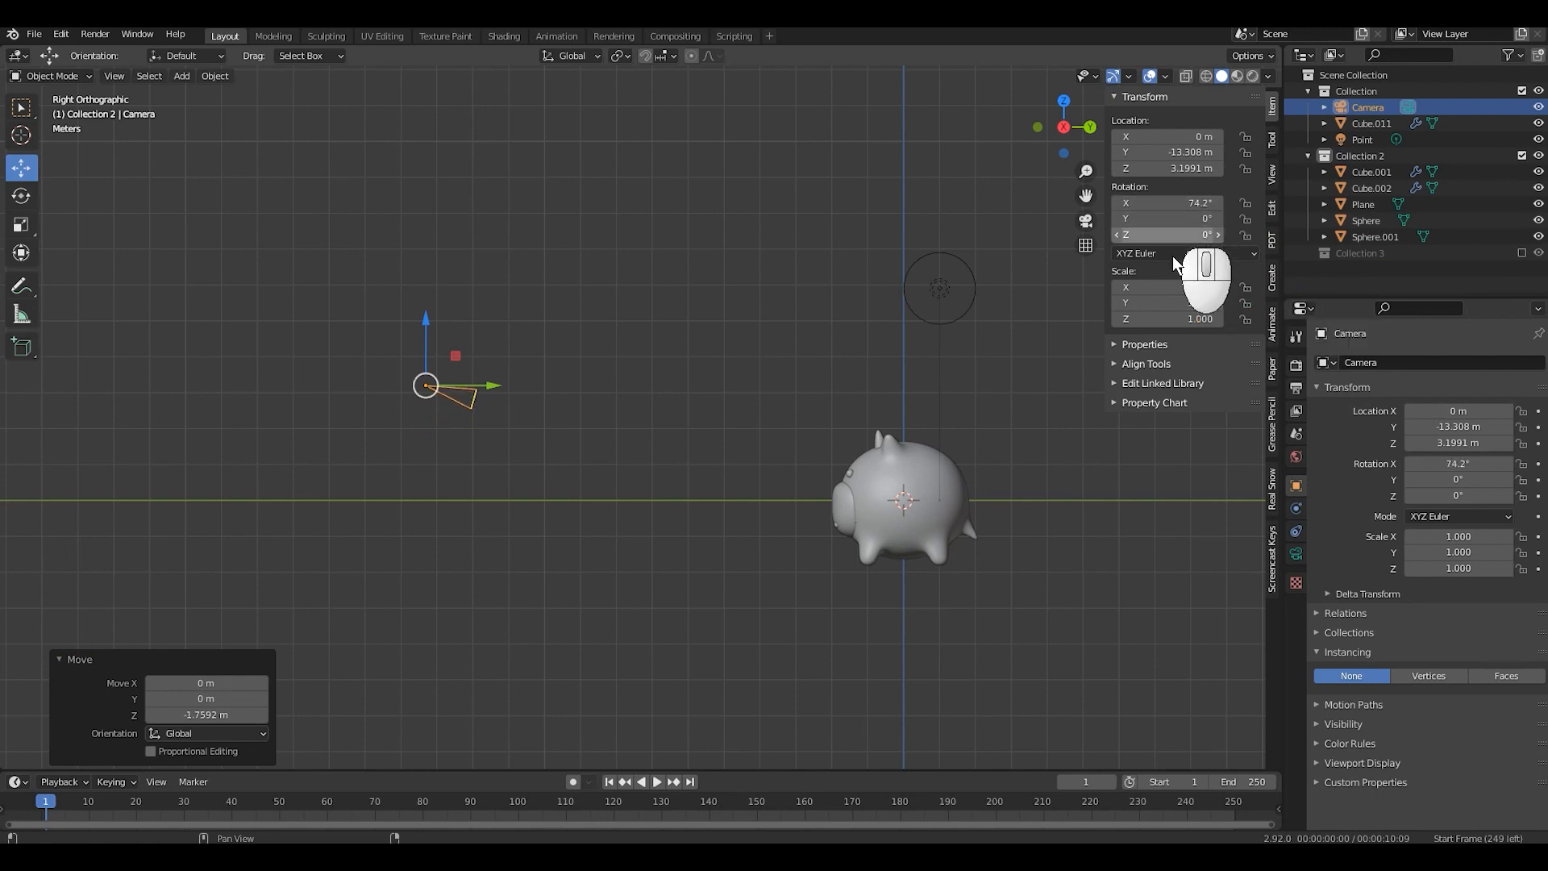
click(1174, 203)
text(80)
key(Return)
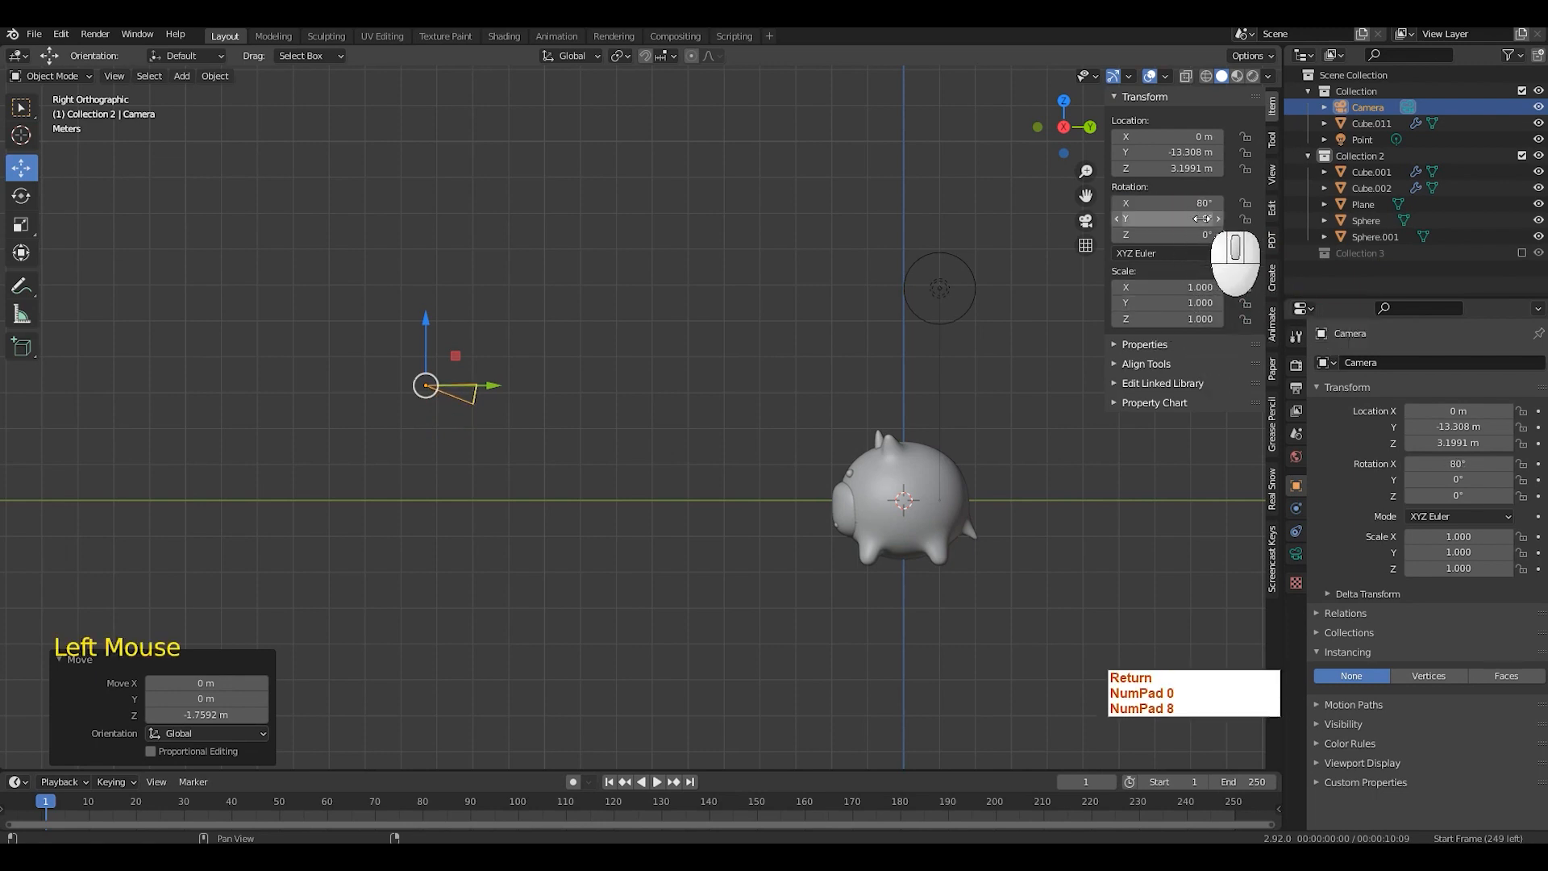
drag(493, 385, 455, 387)
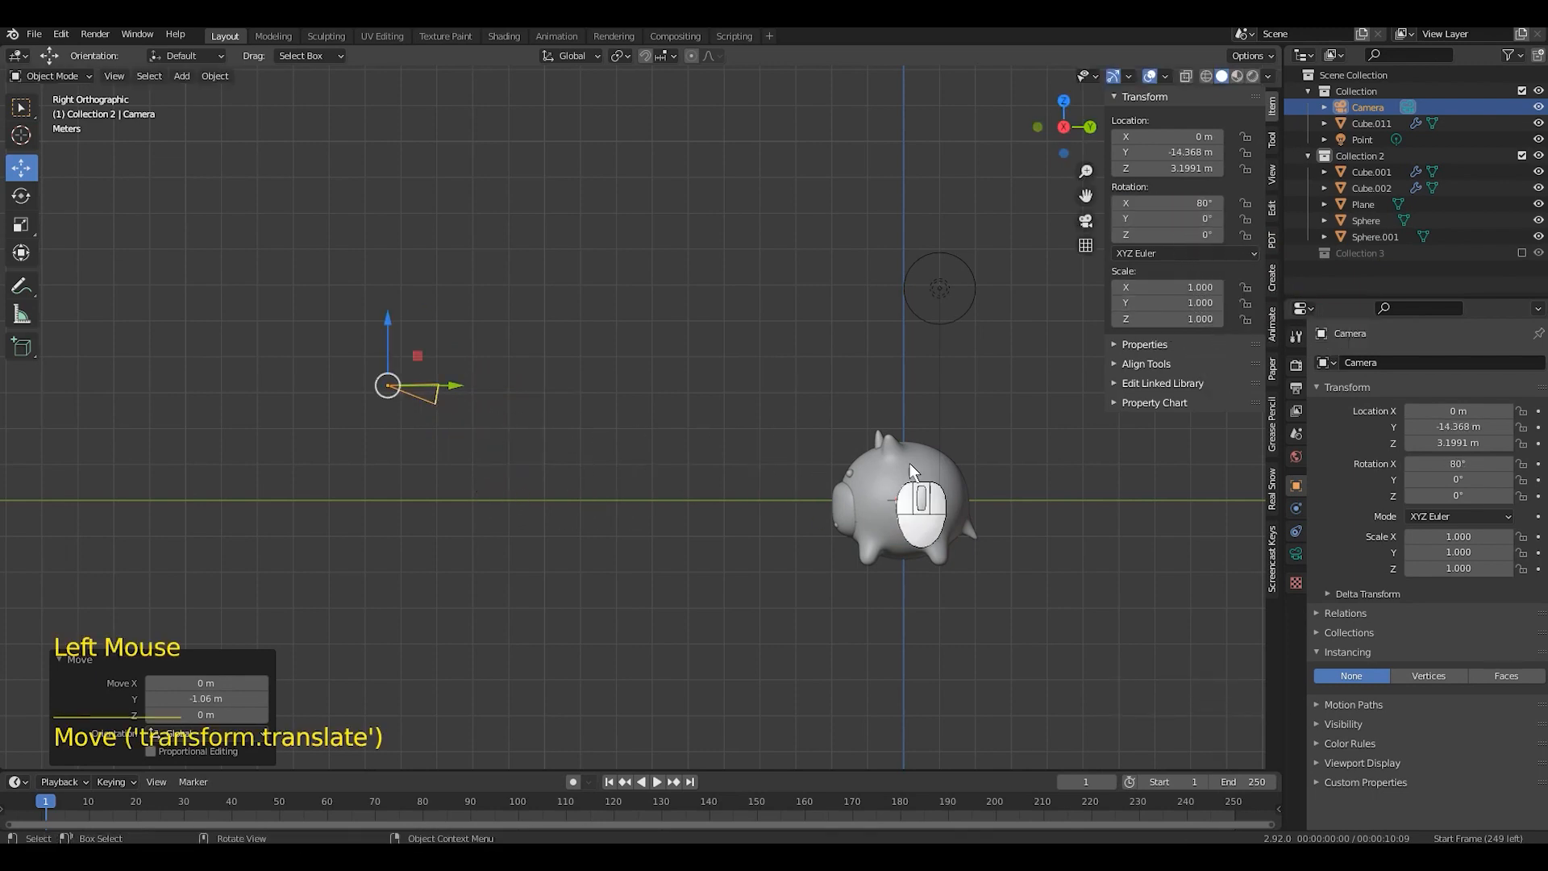
mouse_move(387, 327)
mouse_down()
mouse_move(390, 370)
mouse_move(391, 353)
mouse_up()
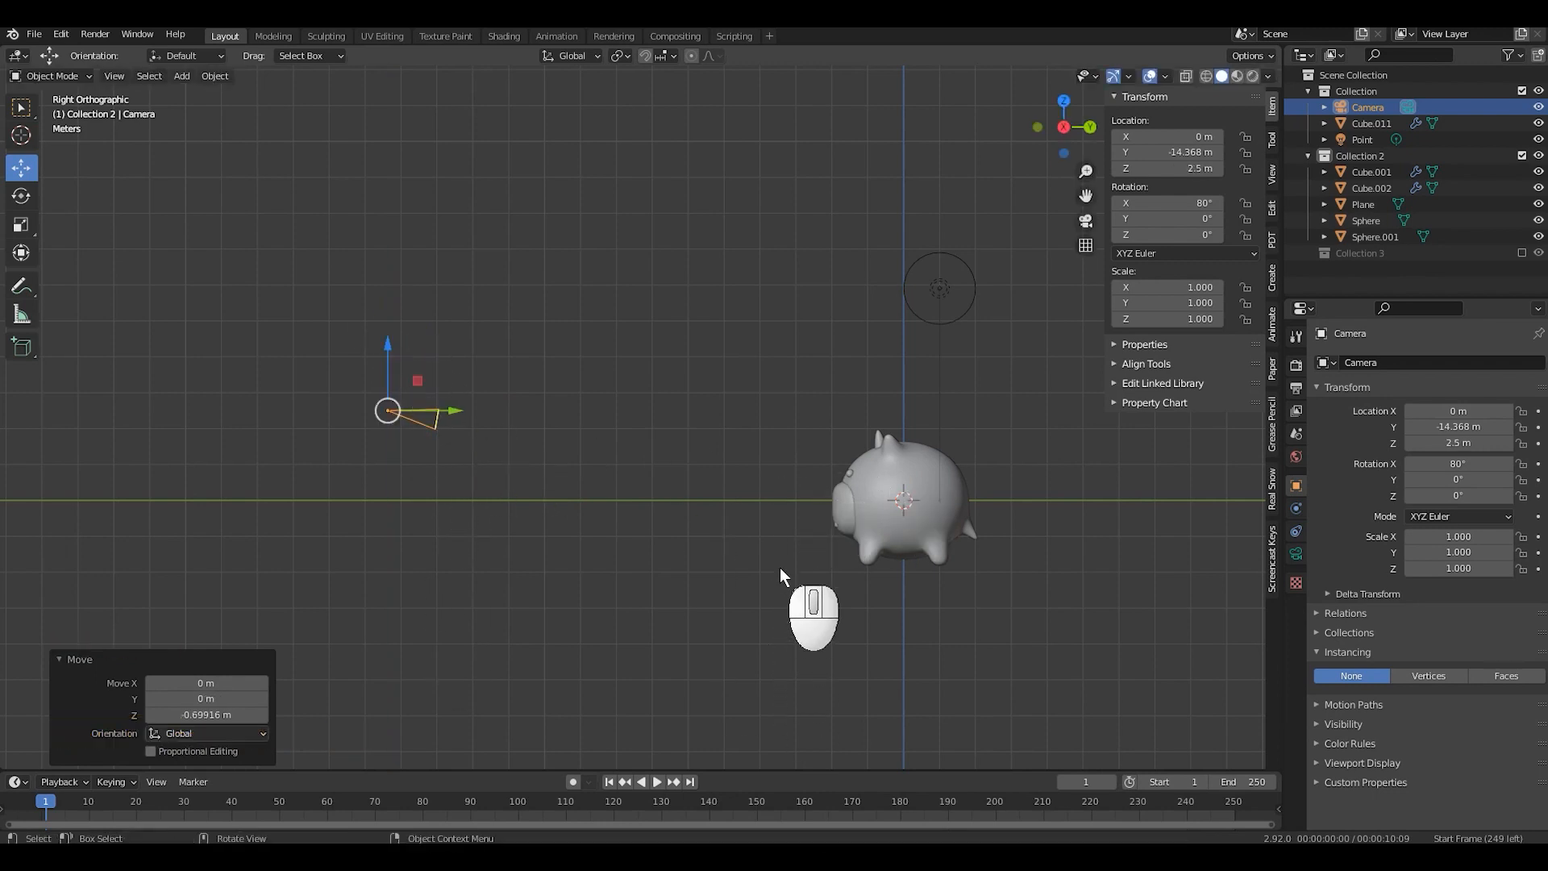
Step: While looking through the camera, move it back to about Y -16.3 m and raise it to about Z 3.17 m
key(KP_0)
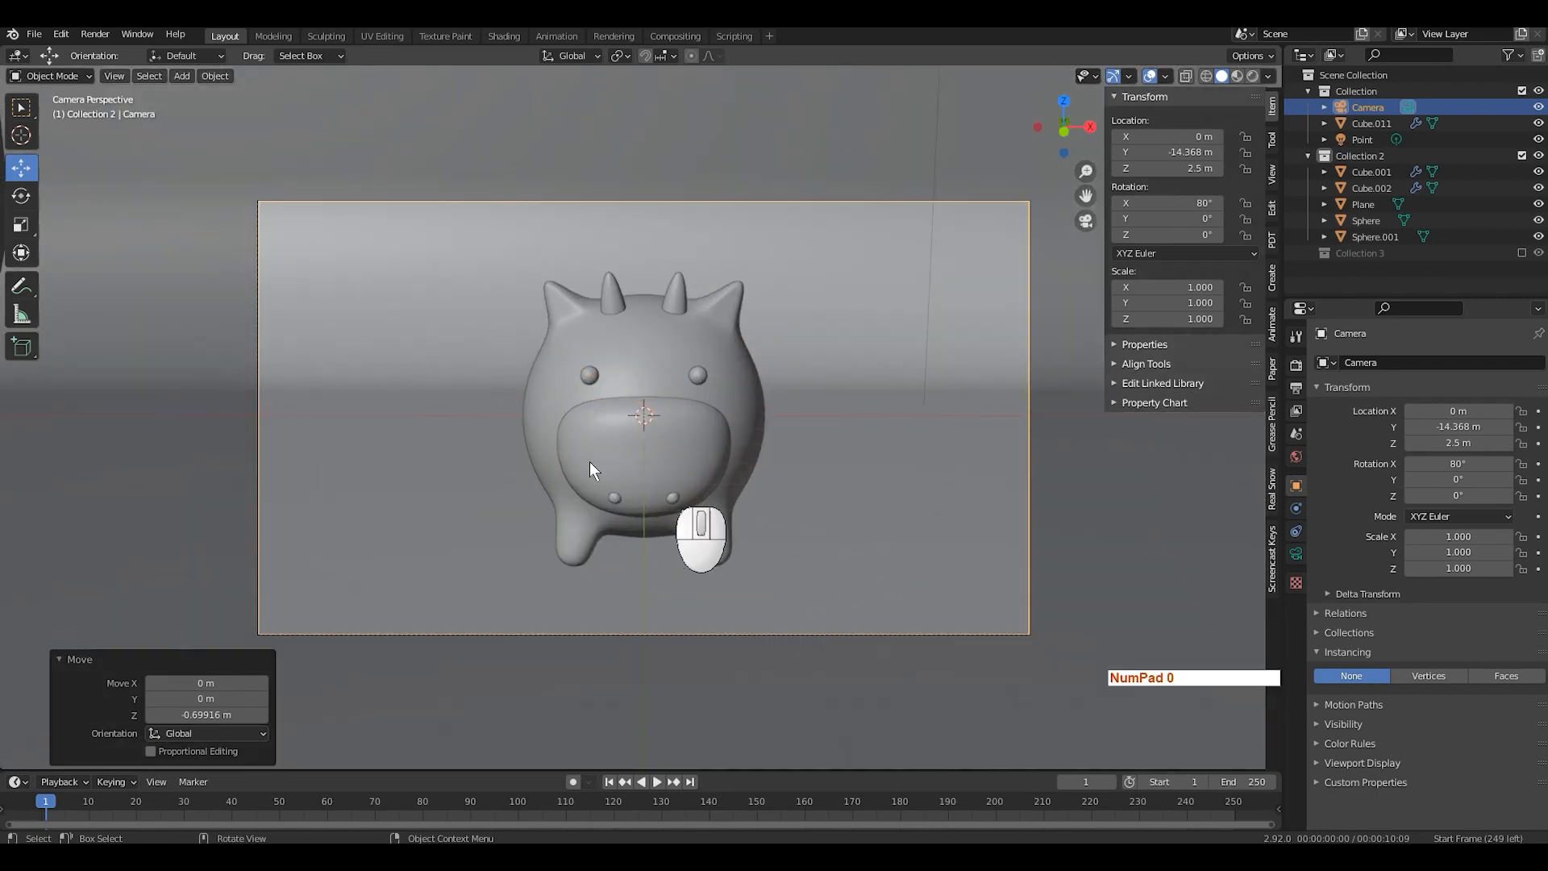
scroll(858, 402, down, 1)
shift+middle_drag(858, 402, 902, 408)
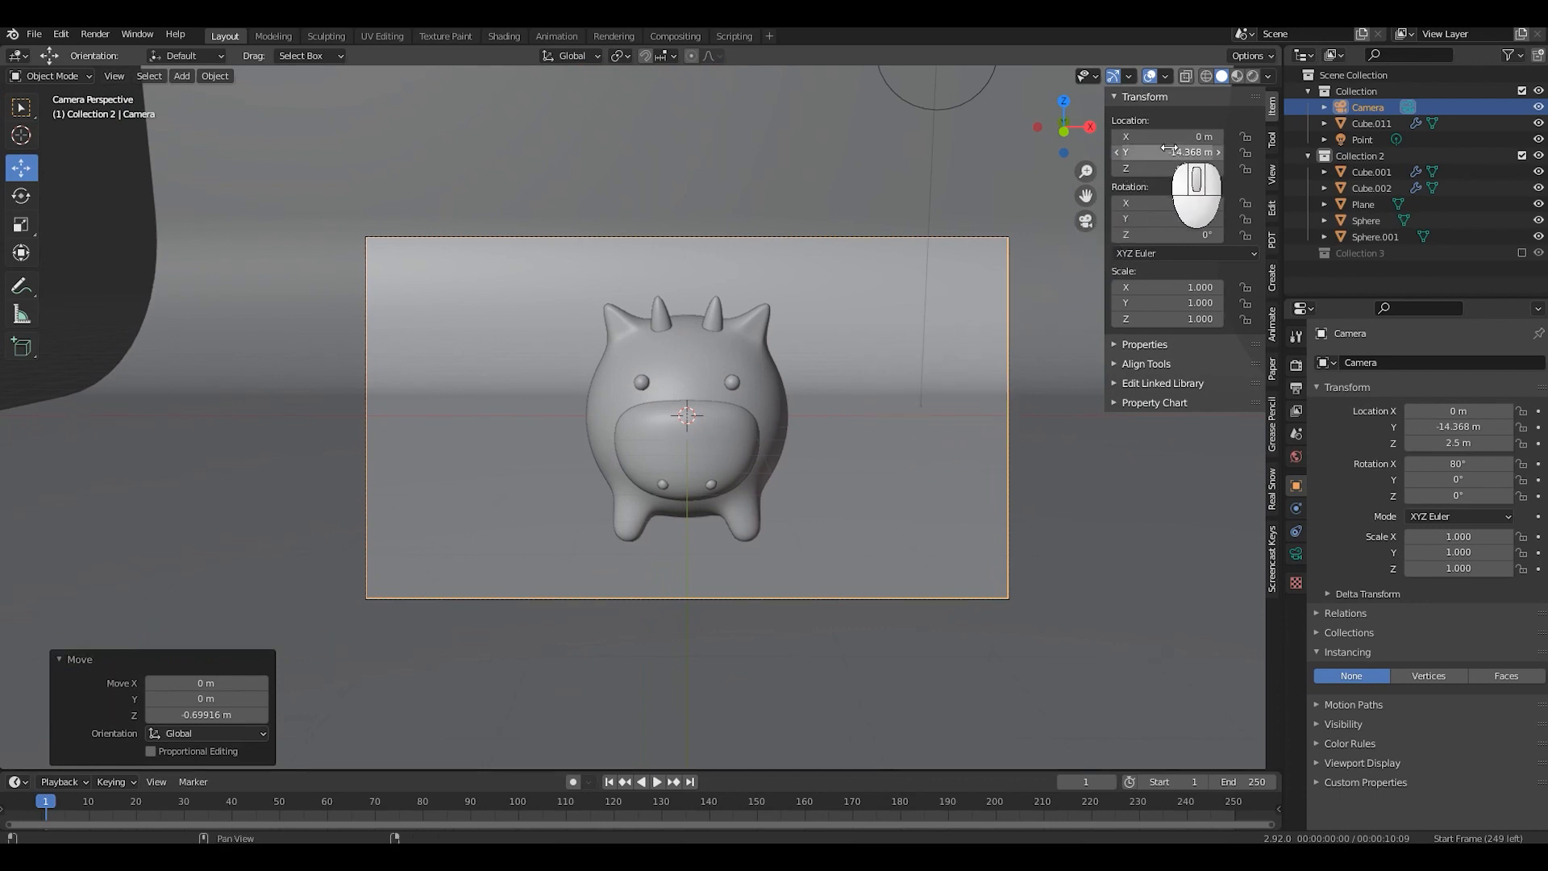
drag(1161, 152, 1265, 177)
drag(1174, 205, 1206, 197)
key(Escape)
drag(1174, 236, 1226, 238)
key(Escape)
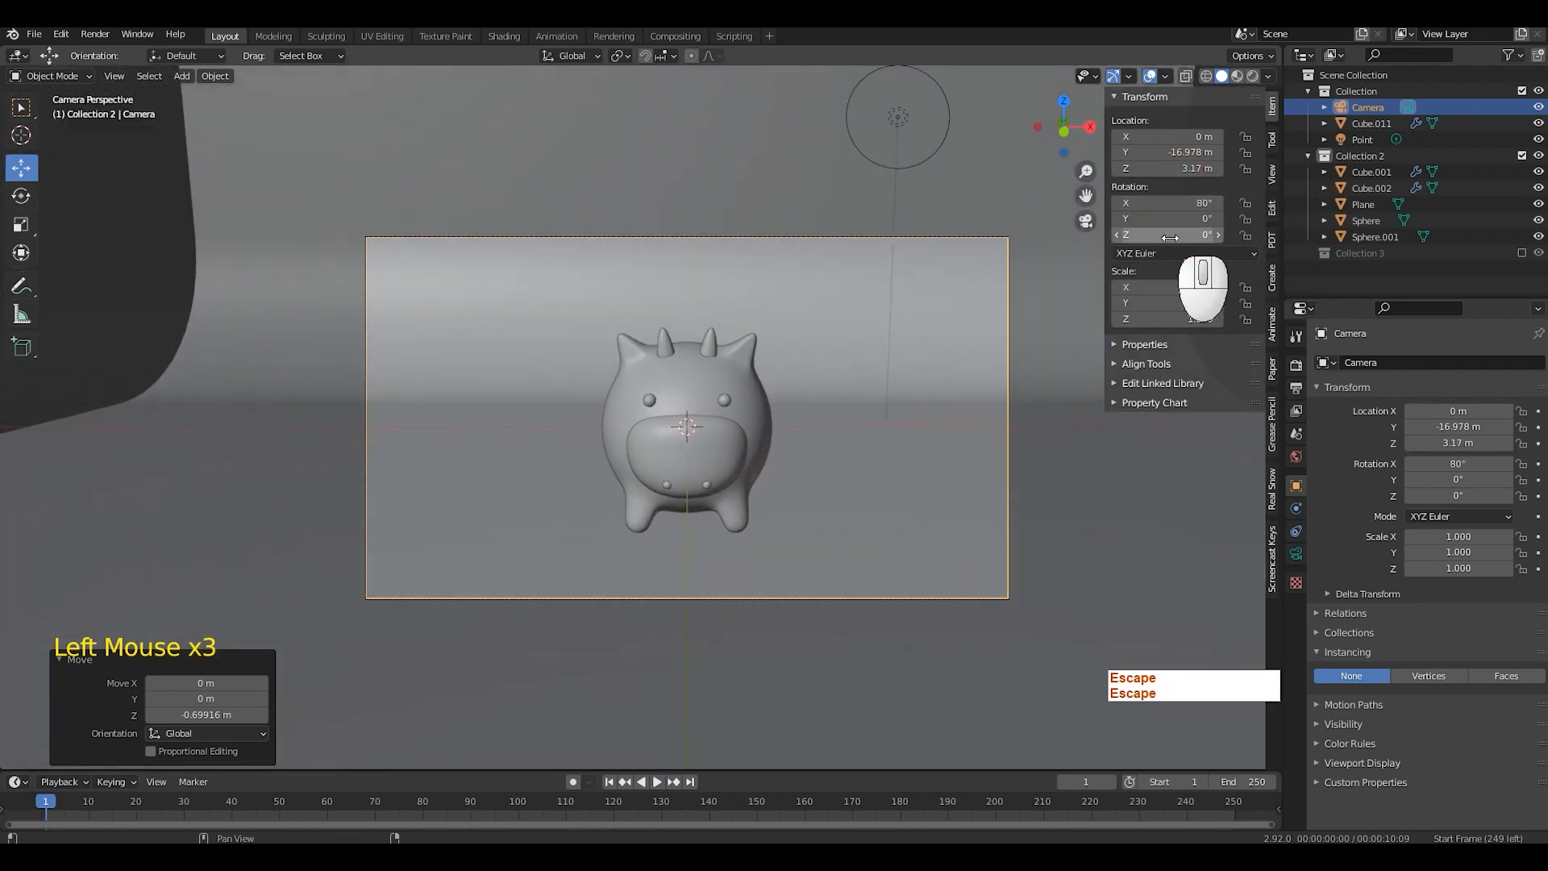
drag(1183, 155, 1249, 155)
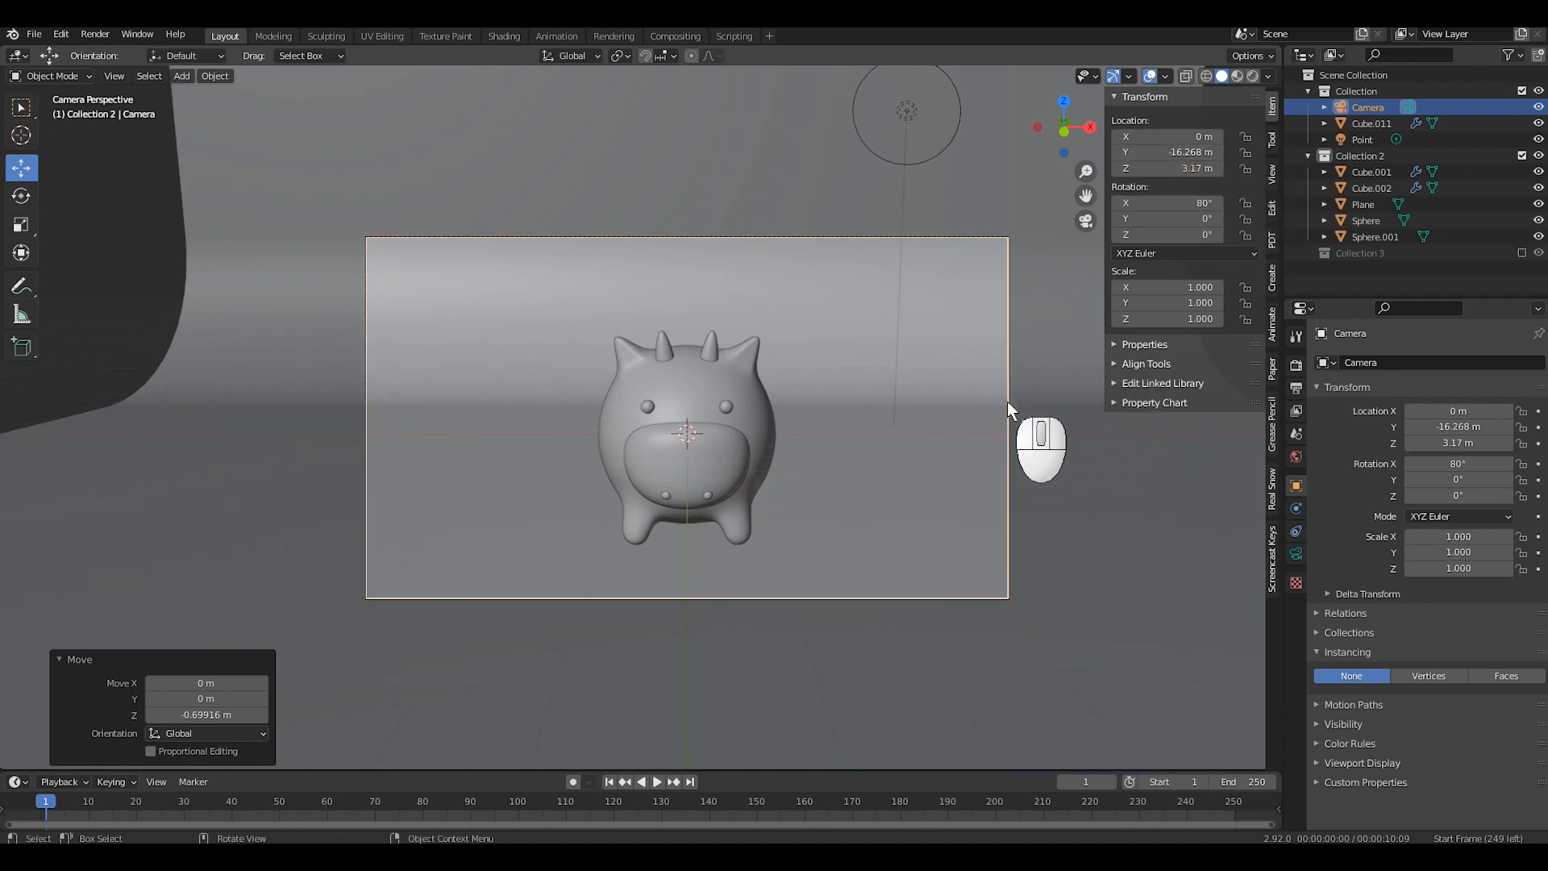
Step: Set the camera's passepartout opacity to 1.000 in its viewport display settings and hide the transform sidebar
click(1296, 554)
click(1363, 641)
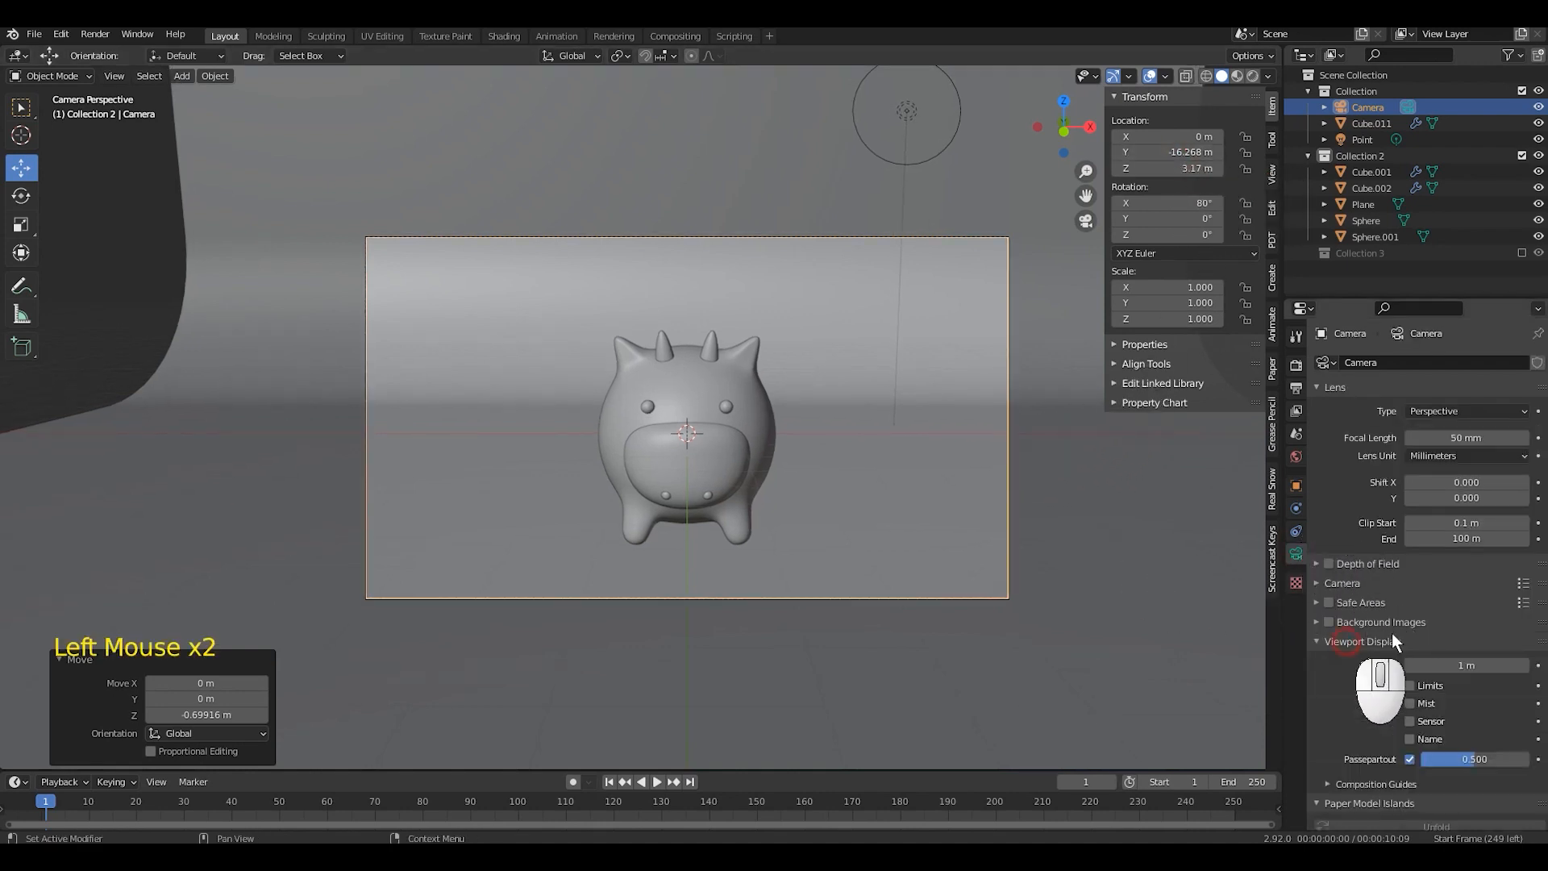
scroll(1392, 633, down, 6)
drag(1443, 701, 1532, 707)
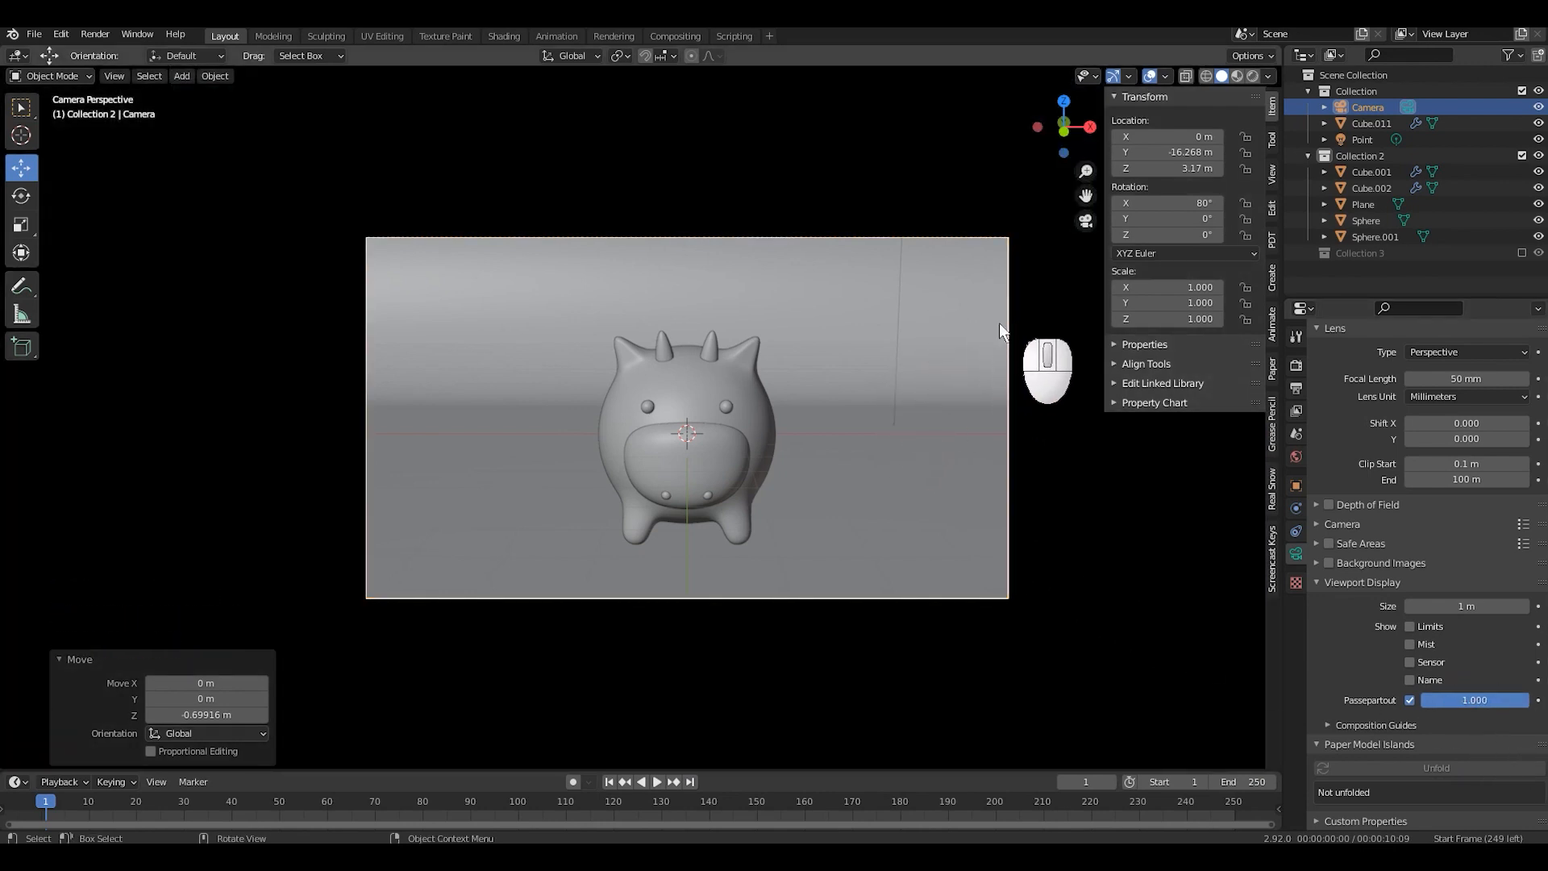
scroll(887, 339, down, 2)
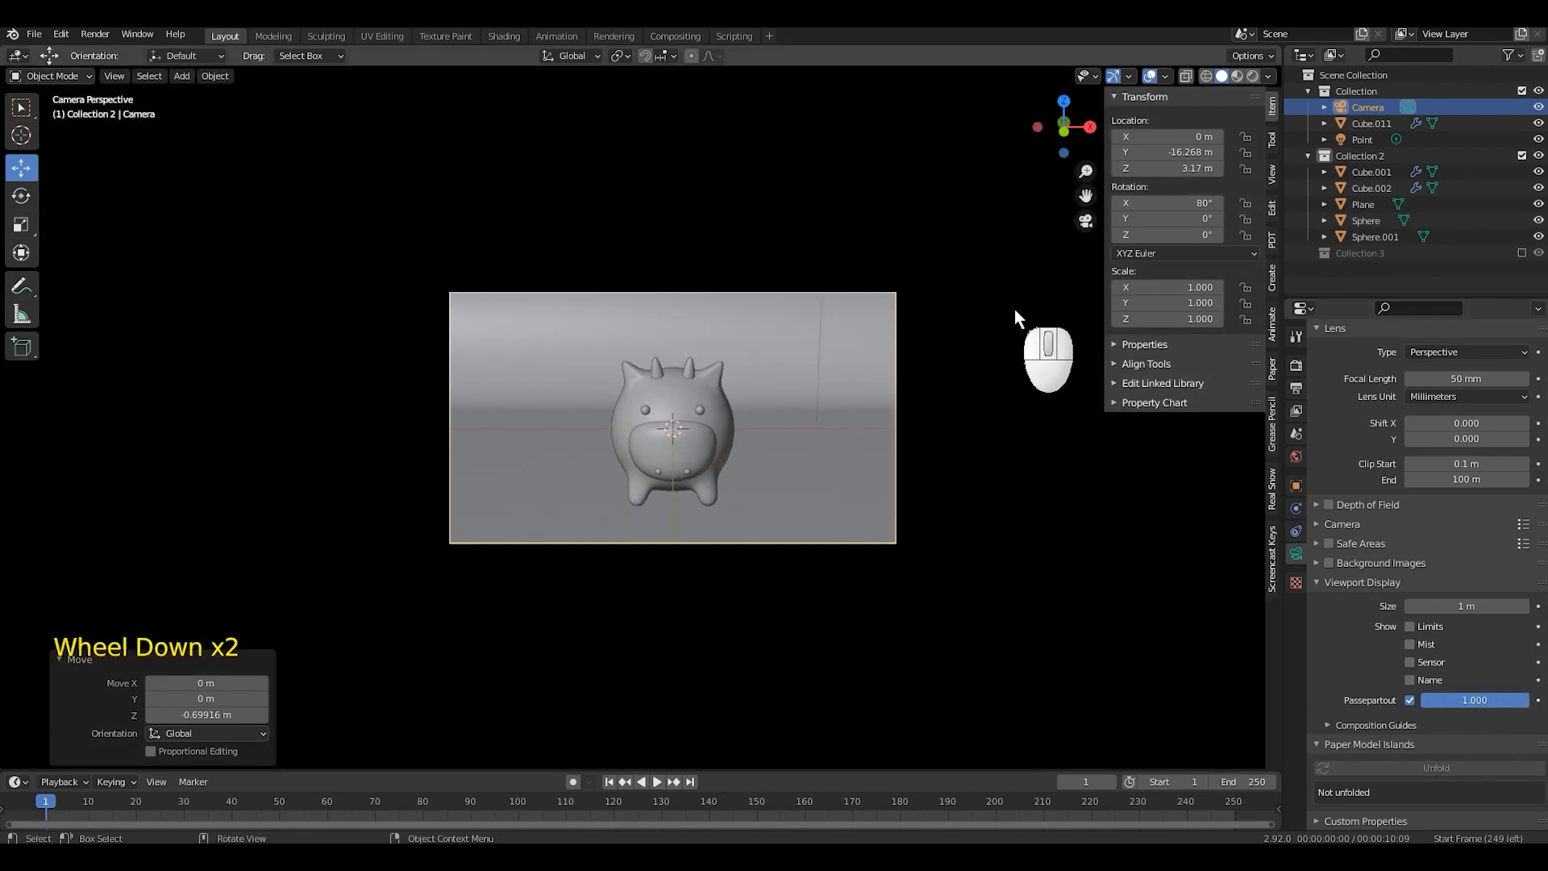
key(n)
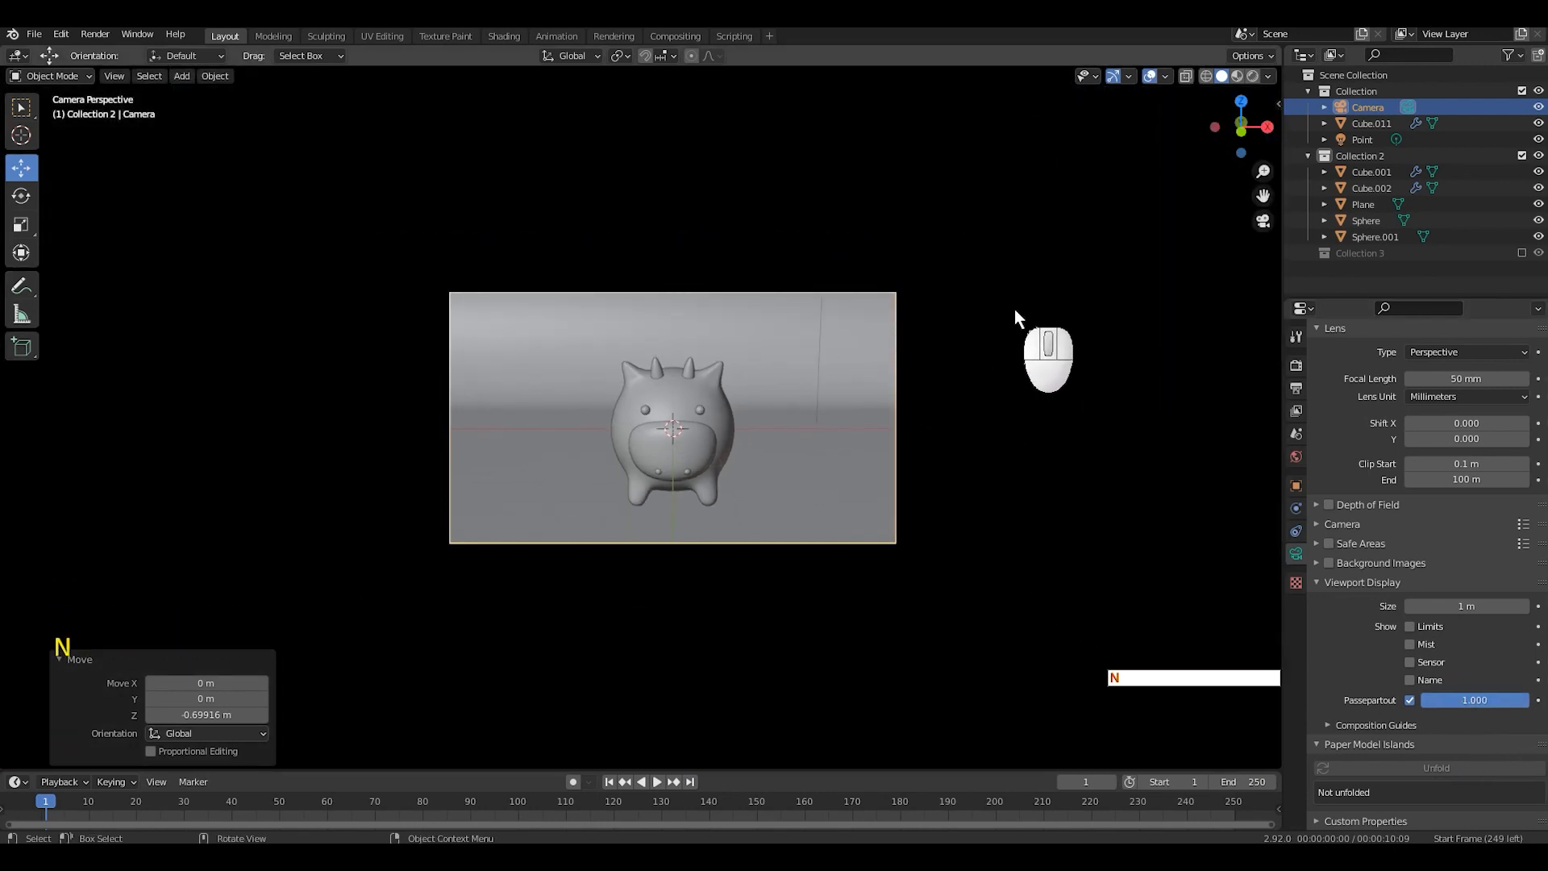
Step: In the top view, duplicate the camera and place the copy about 10.1 m along X and 3.6 m along Y from the original
middle_drag(1015, 308, 973, 366)
scroll(820, 387, down, 8)
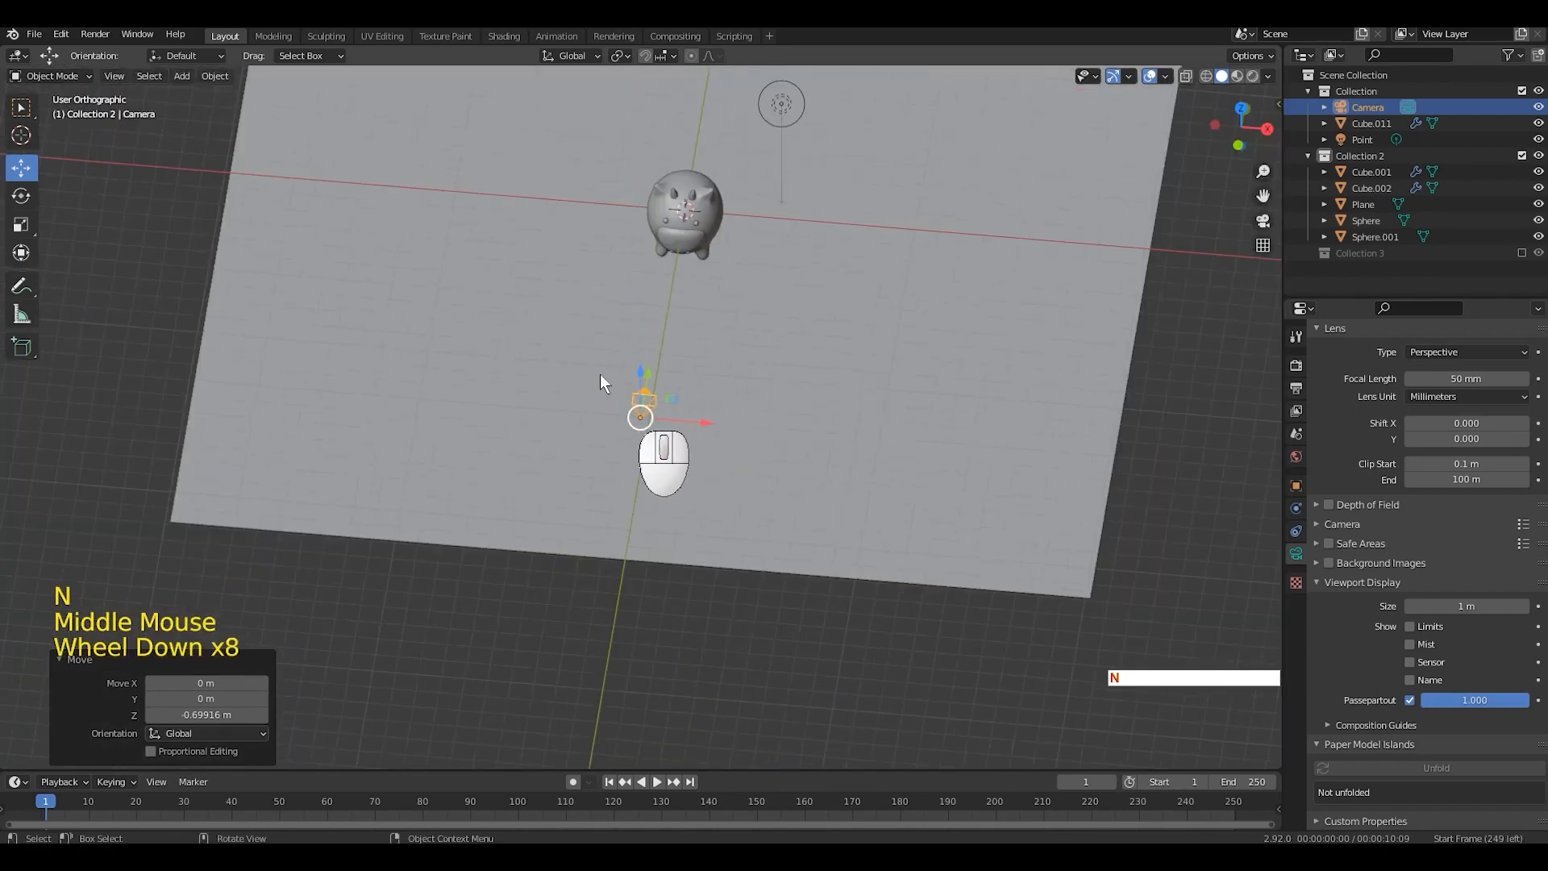
key(KP_7)
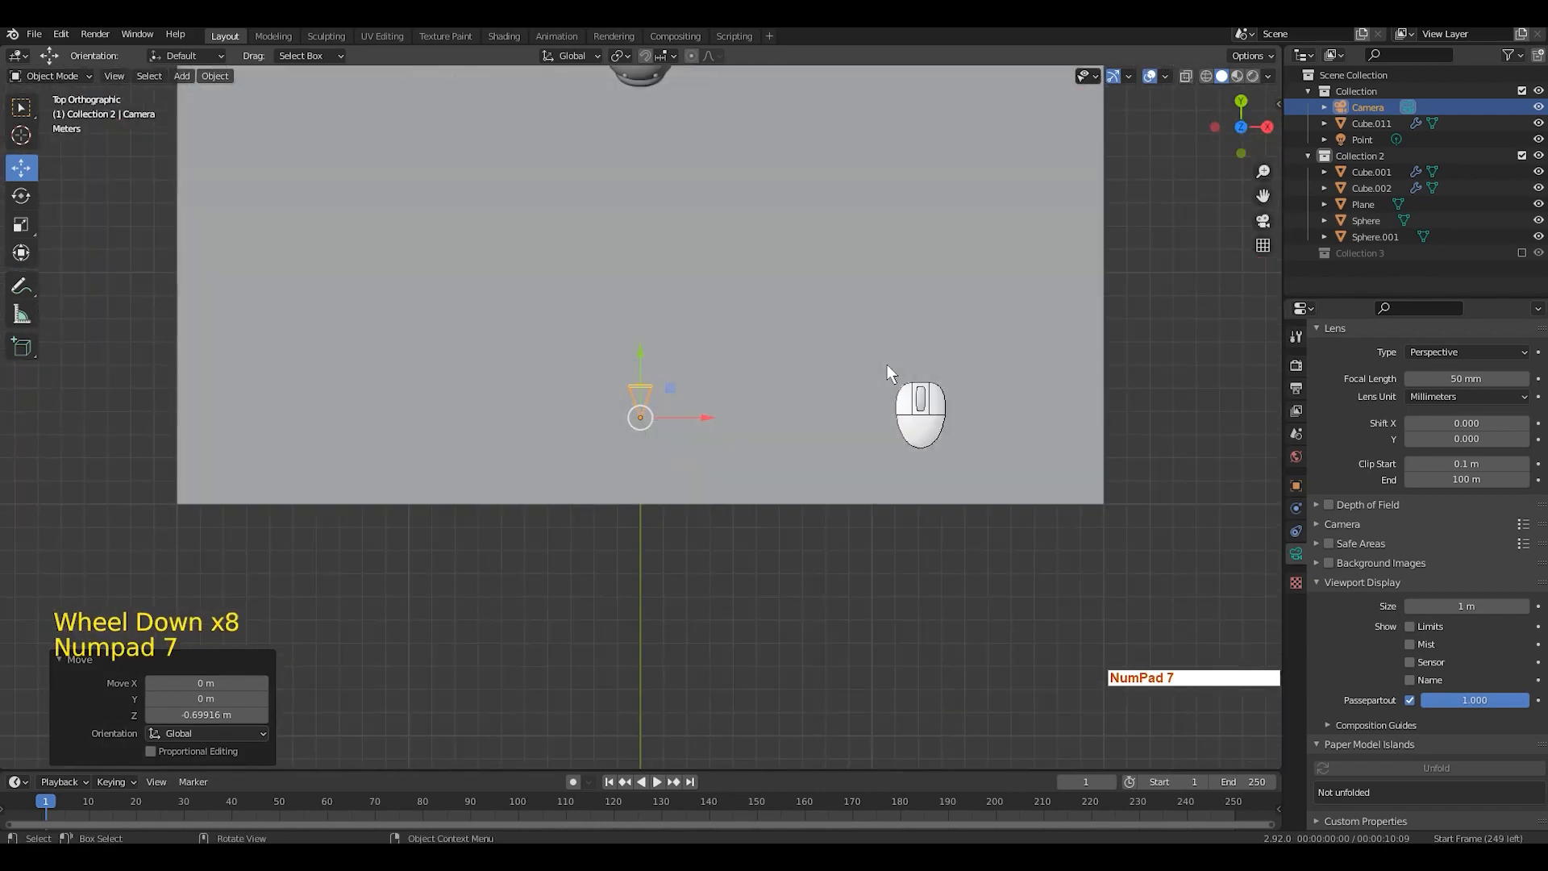
shift+middle_drag(869, 351, 932, 500)
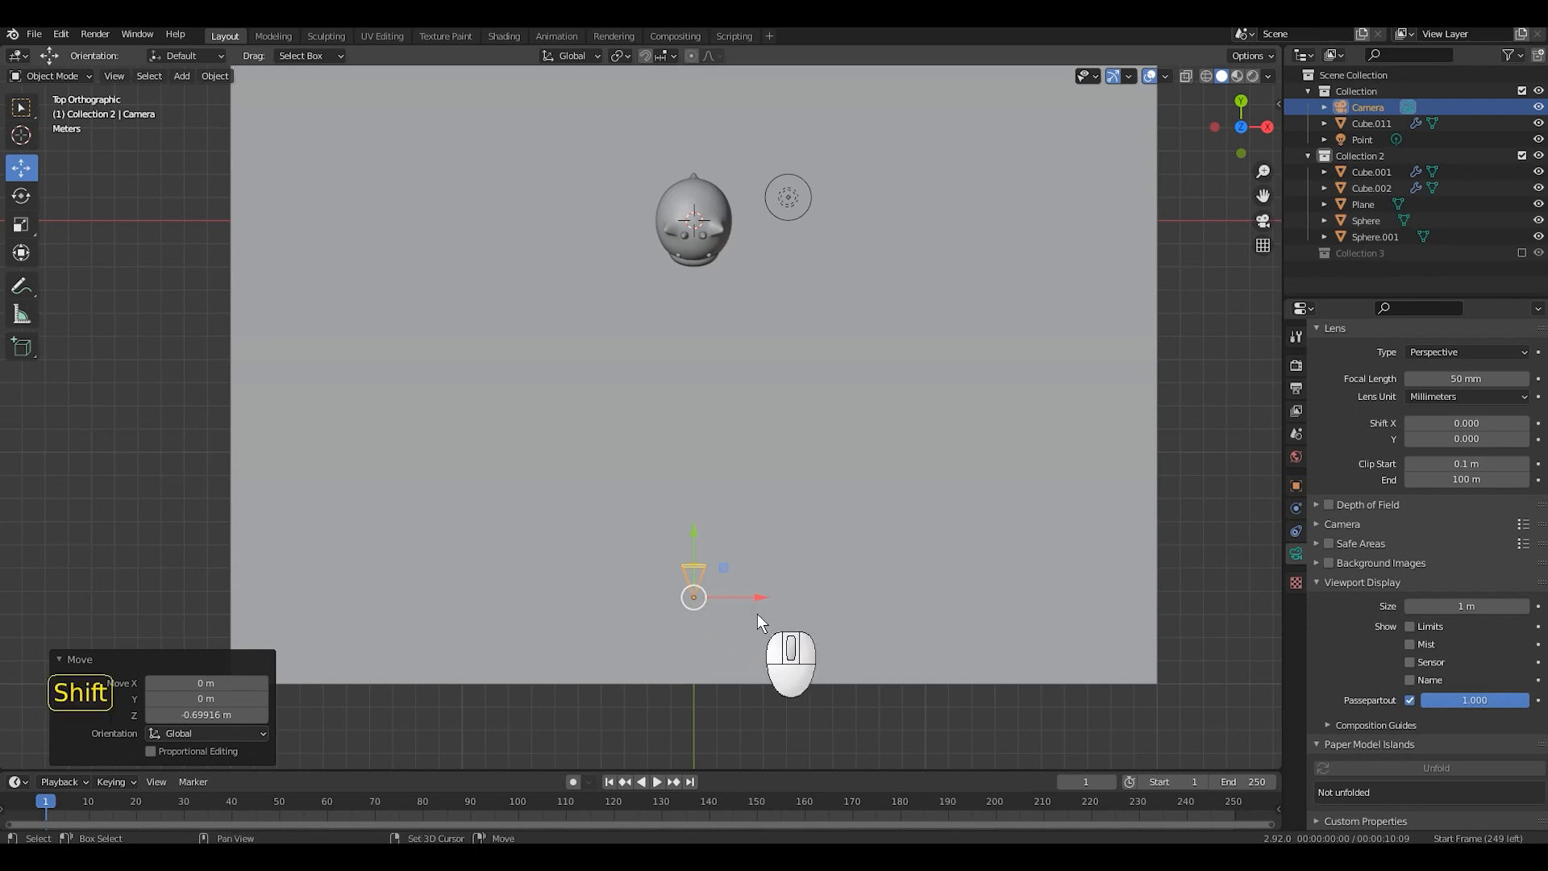
key(shift+d)
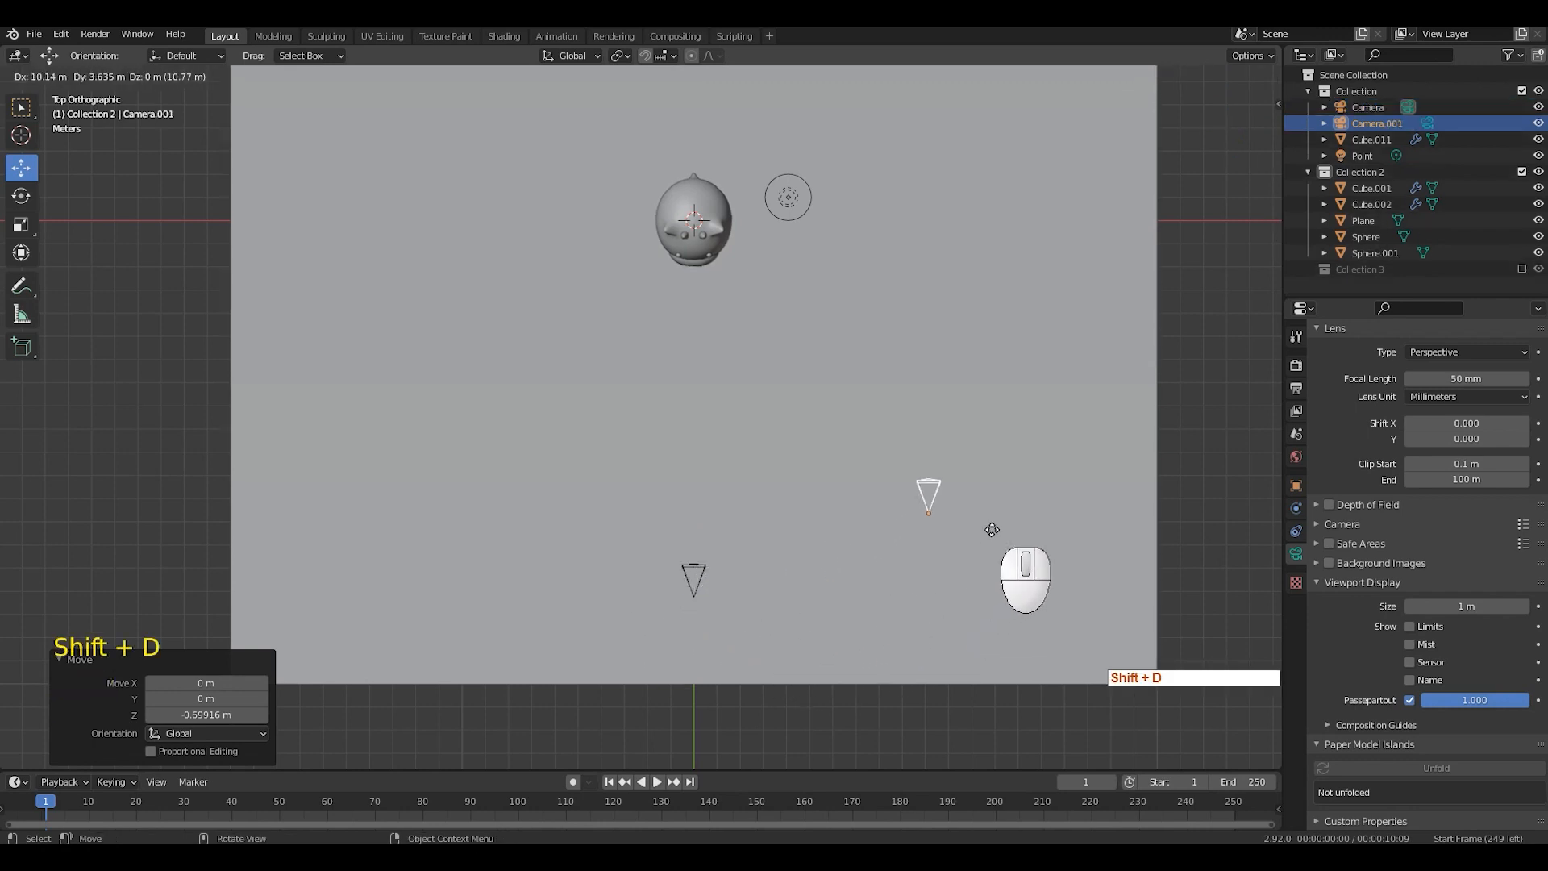
click(993, 533)
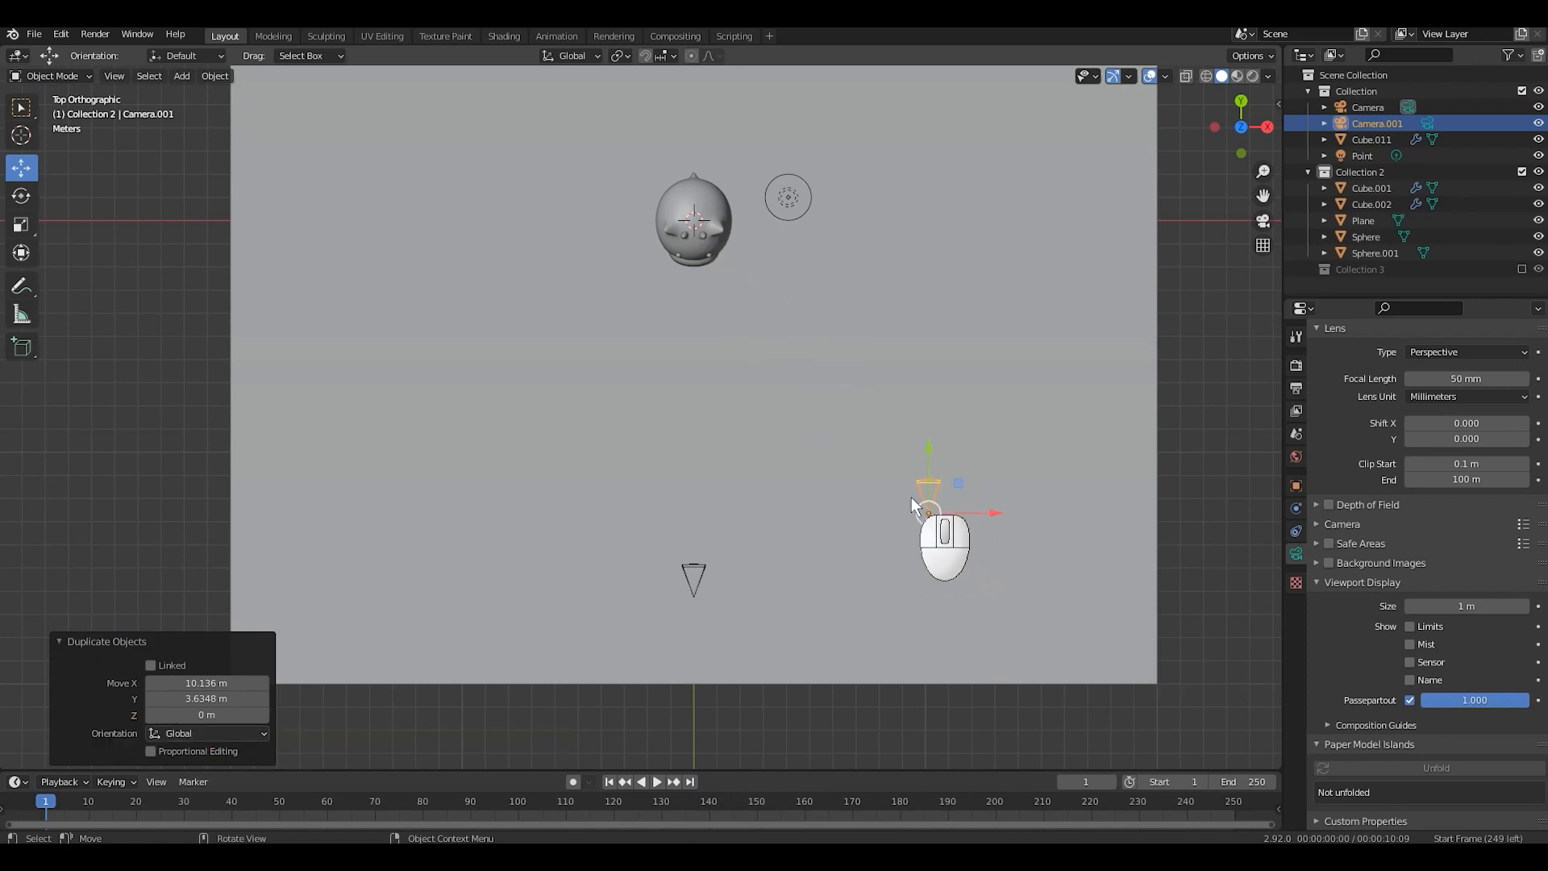
Step: Rotate the duplicated camera about 45° around Z in the top view so it points toward the animal
shift+middle_drag(1061, 429, 1127, 366)
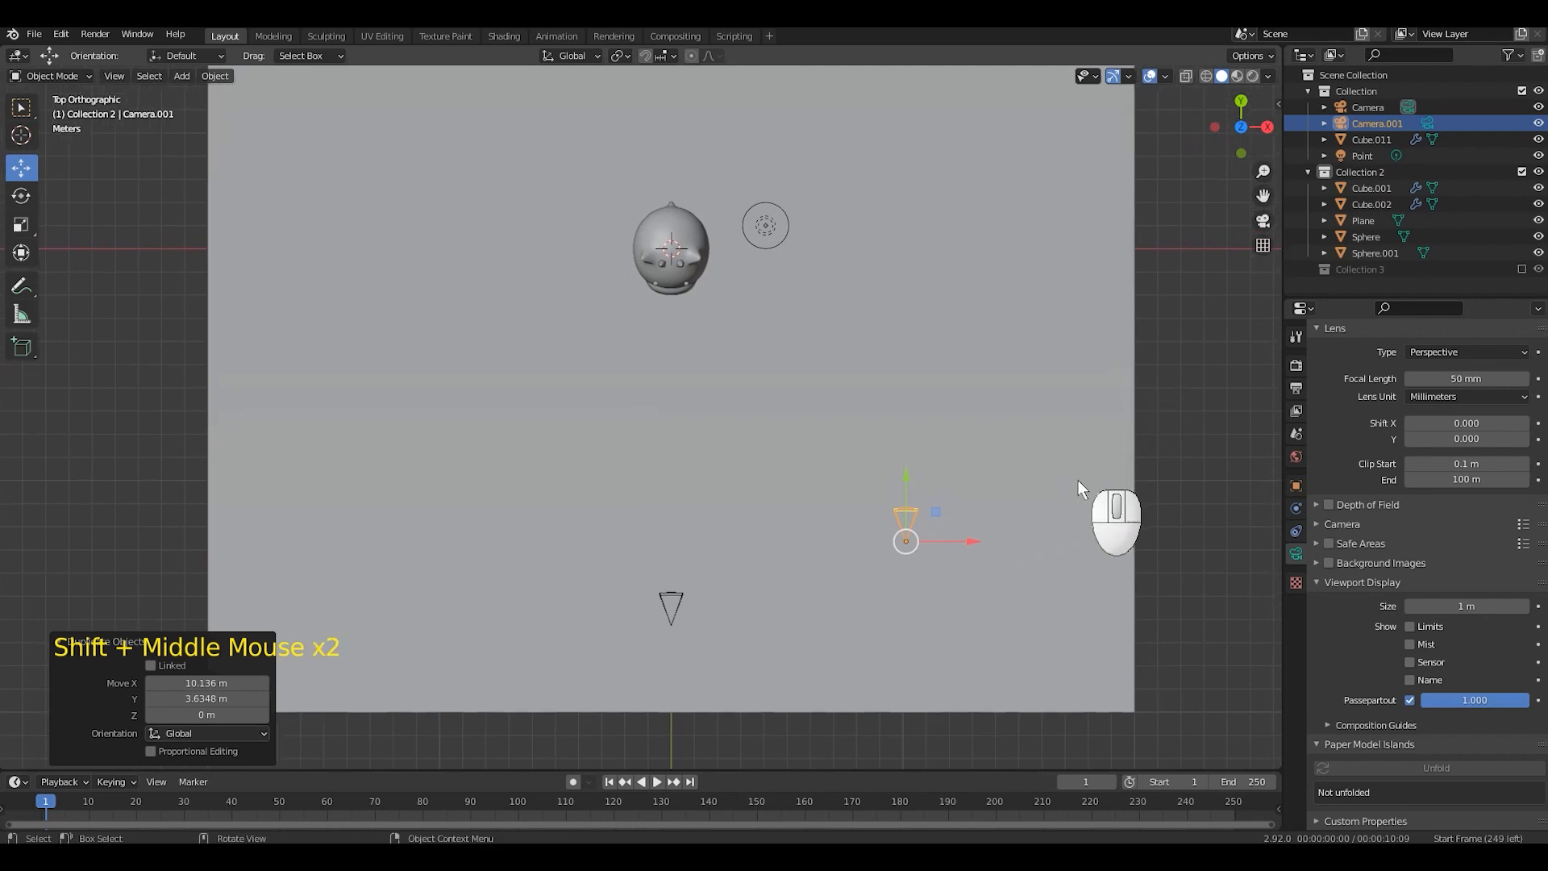
key(r)
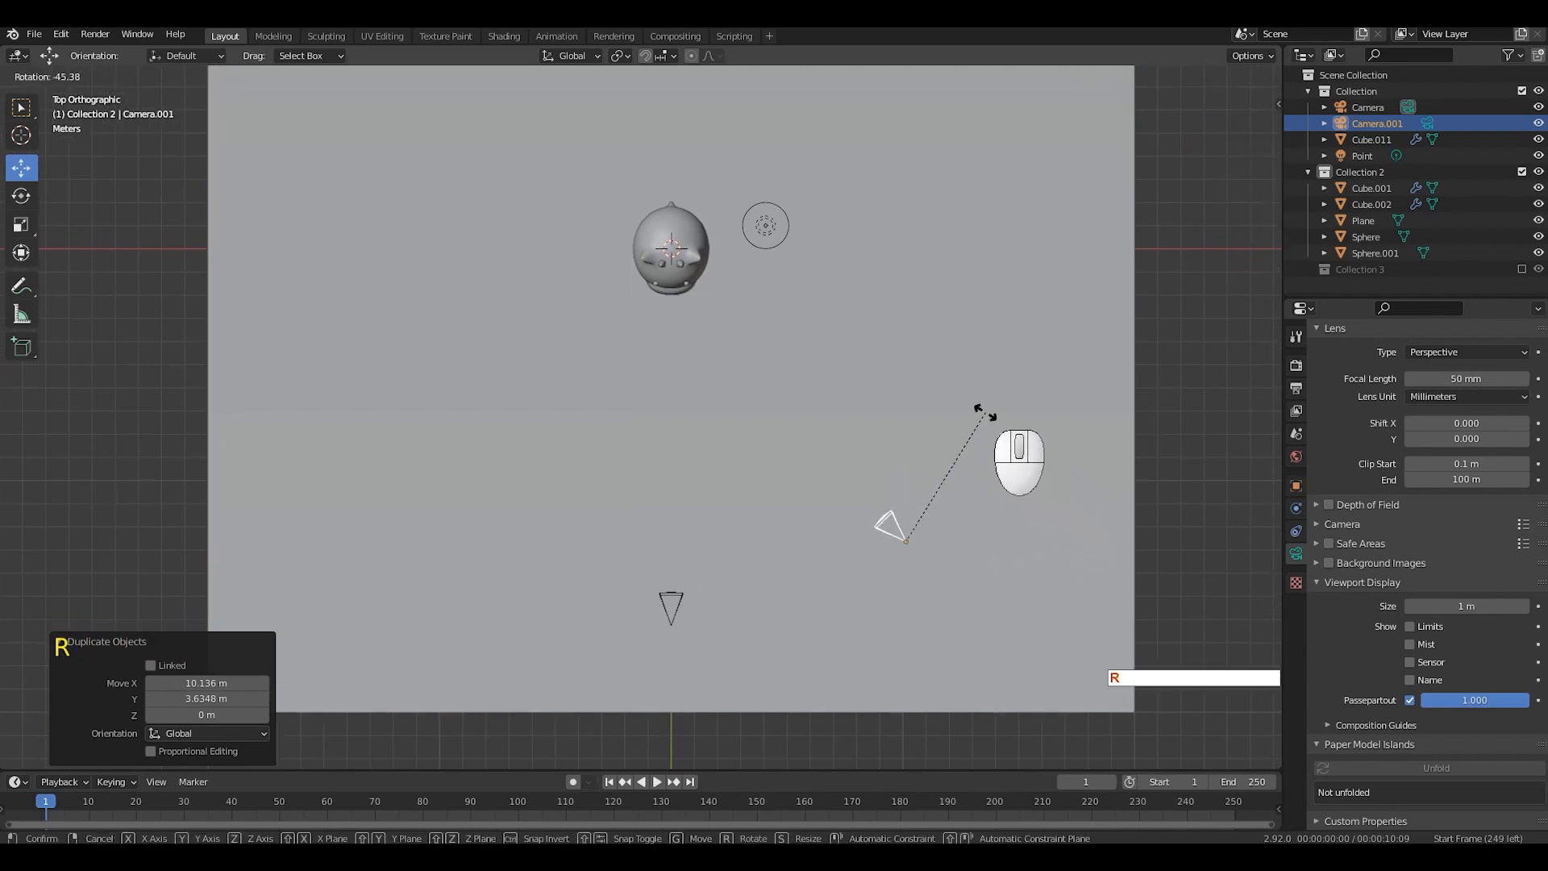
click(990, 416)
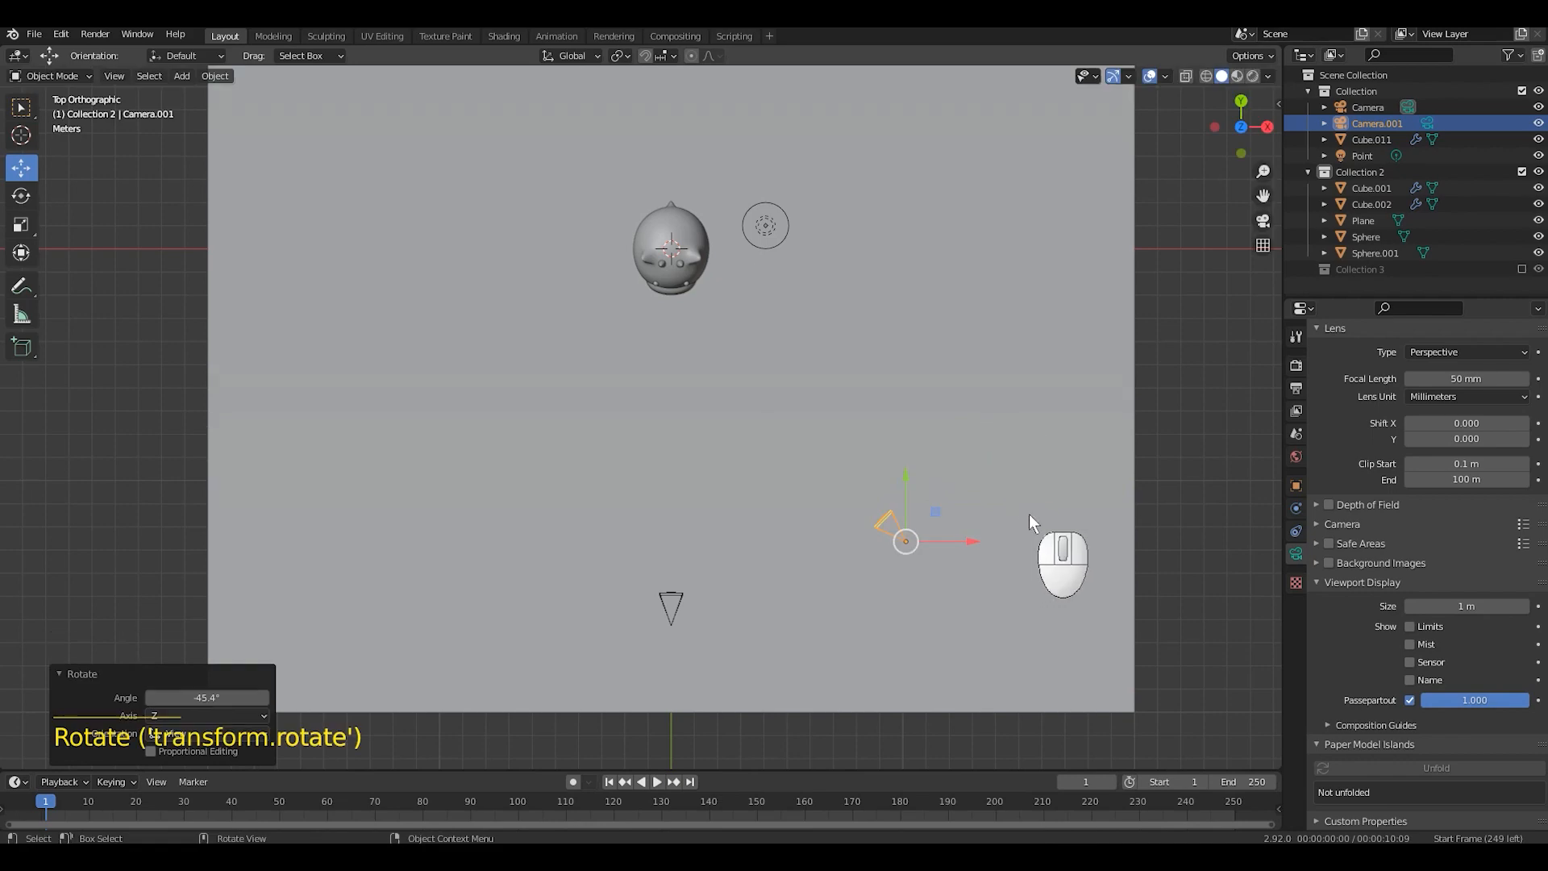
scroll(1029, 514, down, 1)
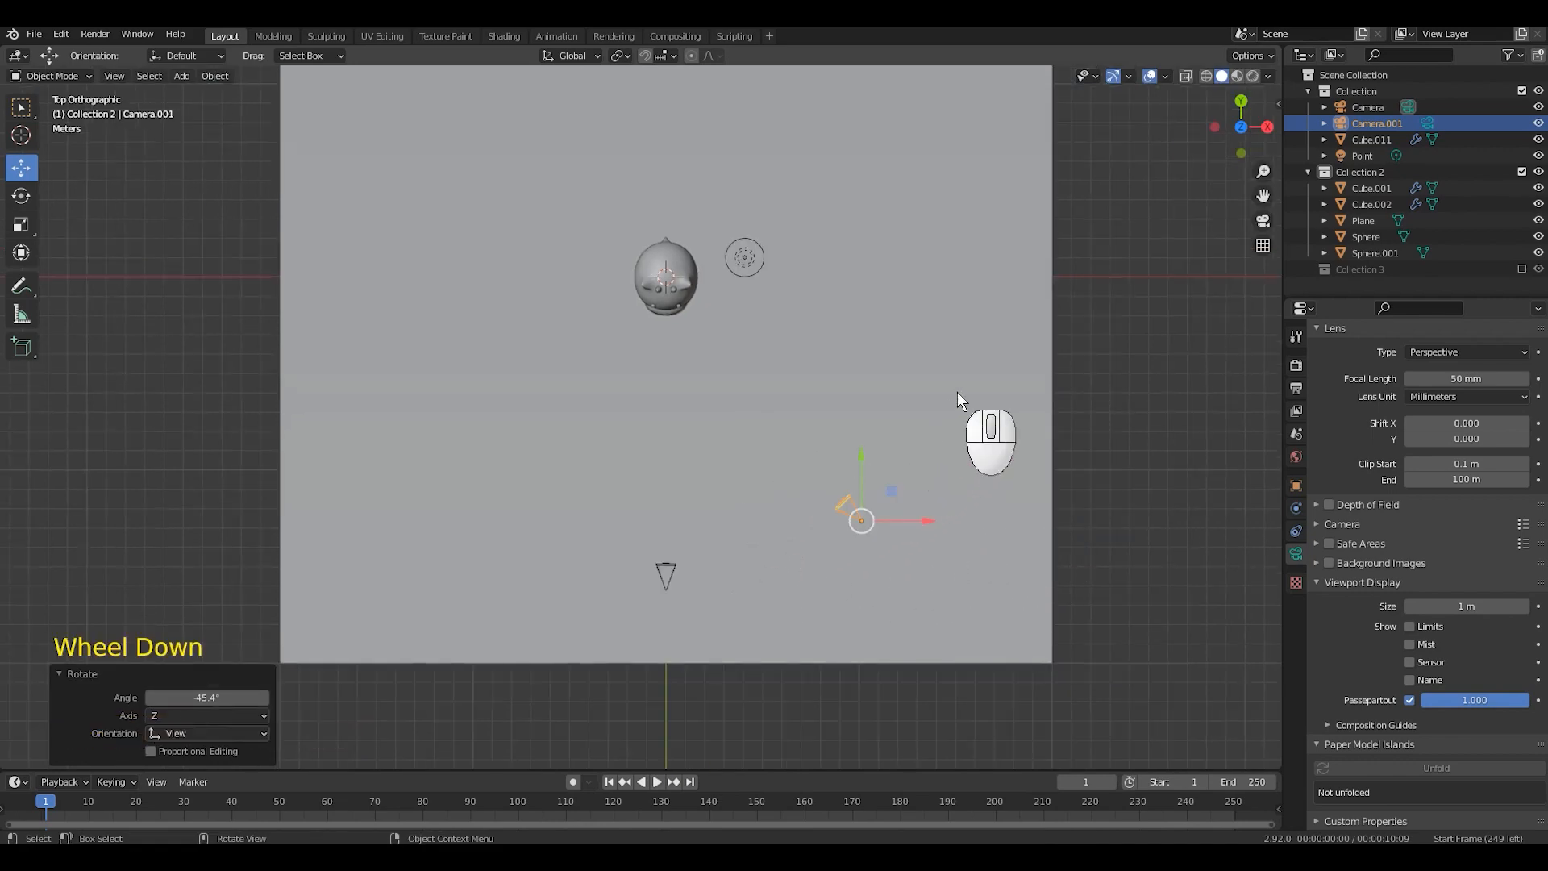
Step: Select the duplicated camera and make it the active scene camera, looking through it
key(KP_0)
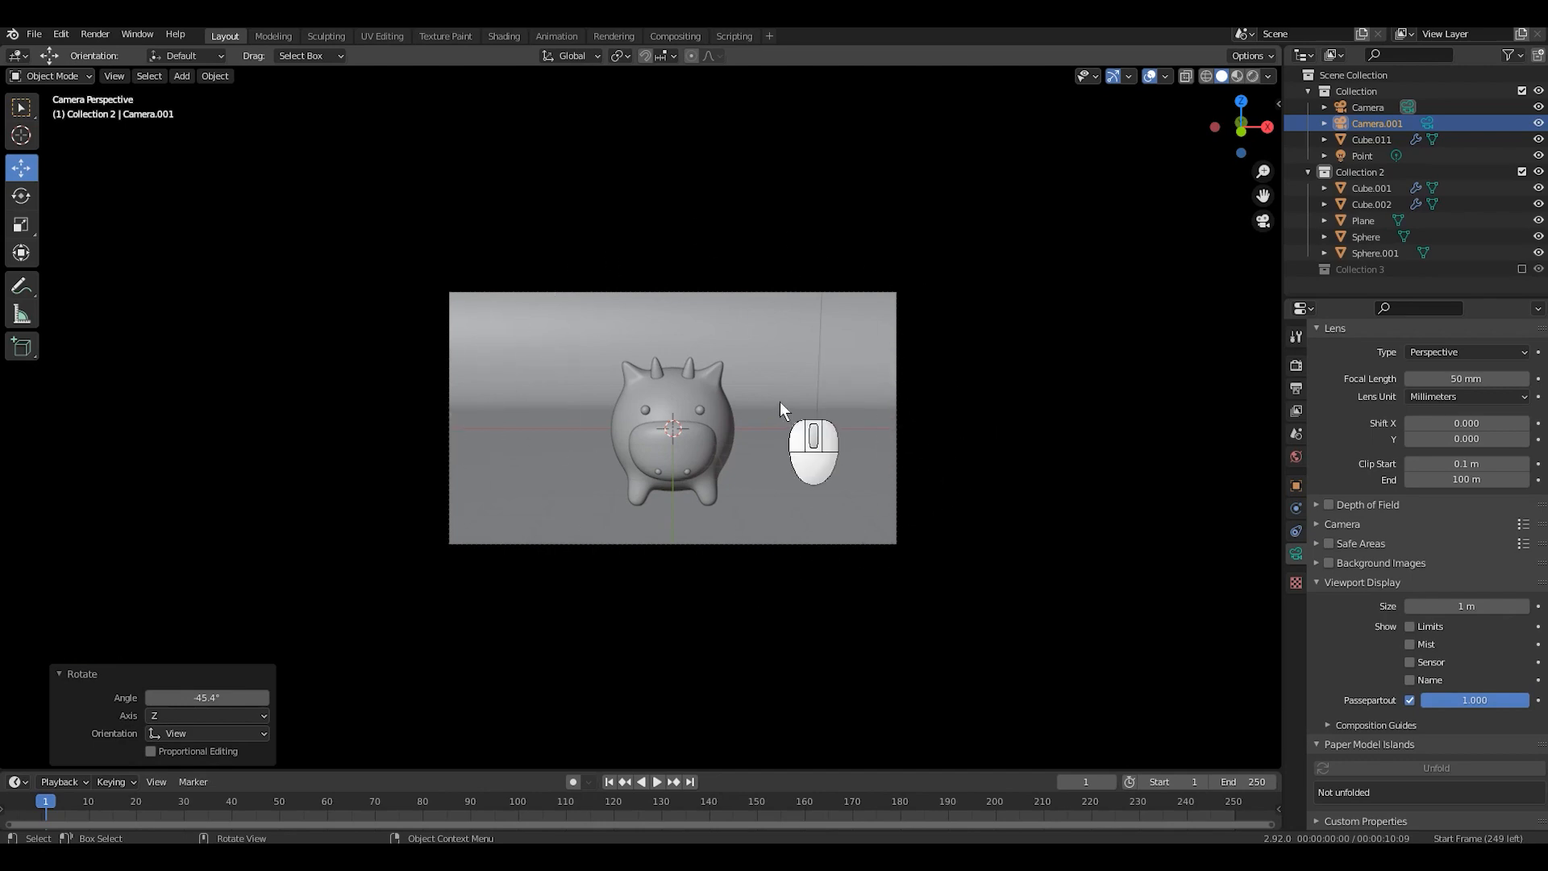
key(KP_0)
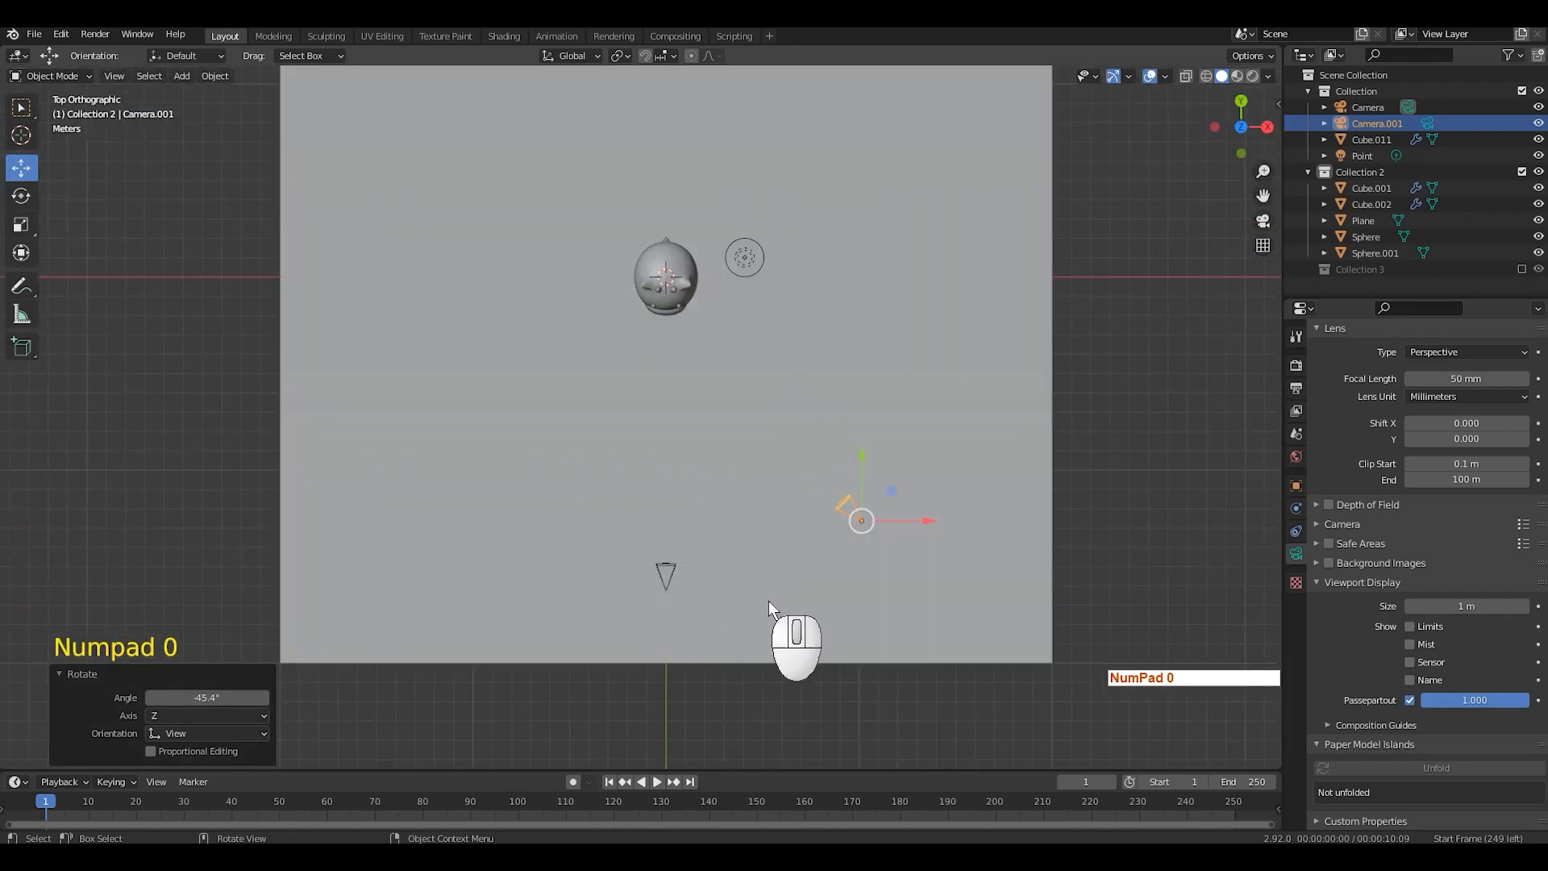
middle_drag(768, 601, 713, 321)
scroll(826, 487, up, 2)
scroll(826, 487, up, 3)
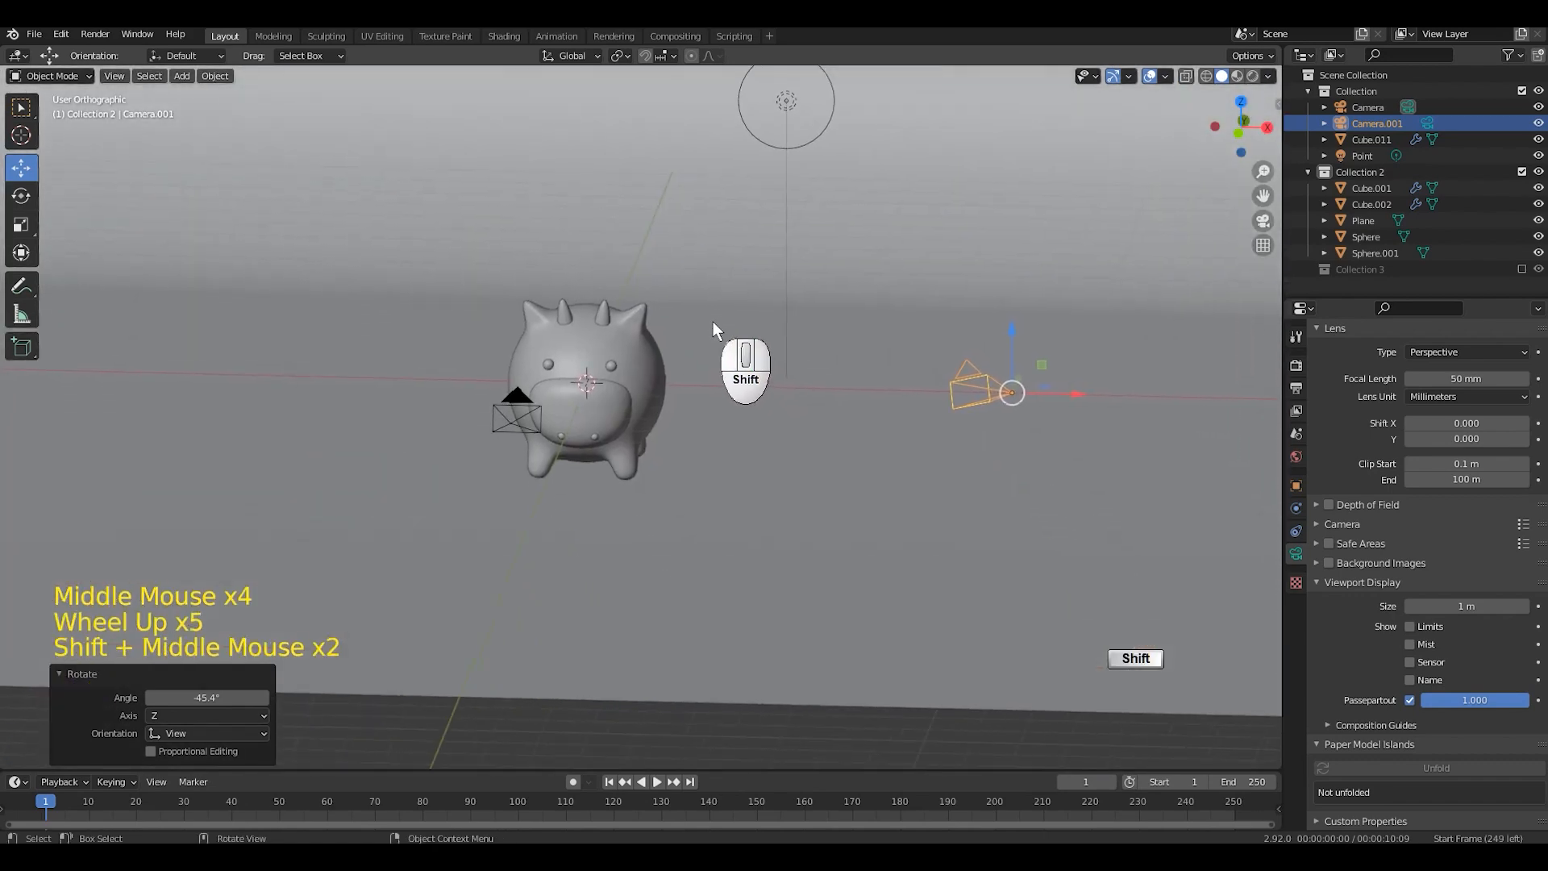
scroll(713, 321, up, 1)
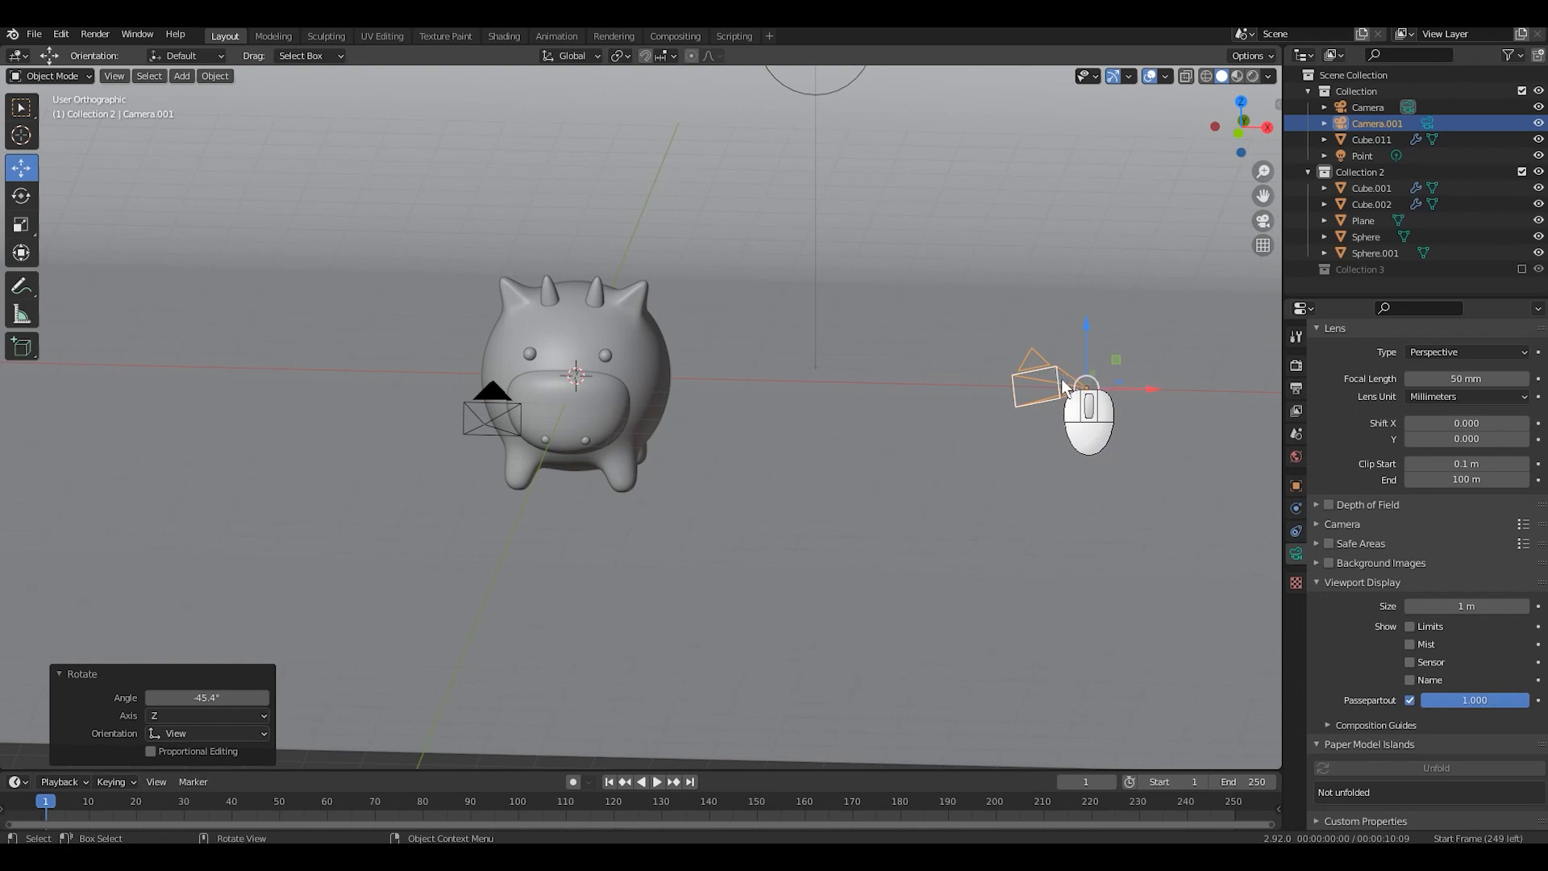
scroll(1041, 423, down, 2)
shift+middle_drag(1041, 422, 967, 410)
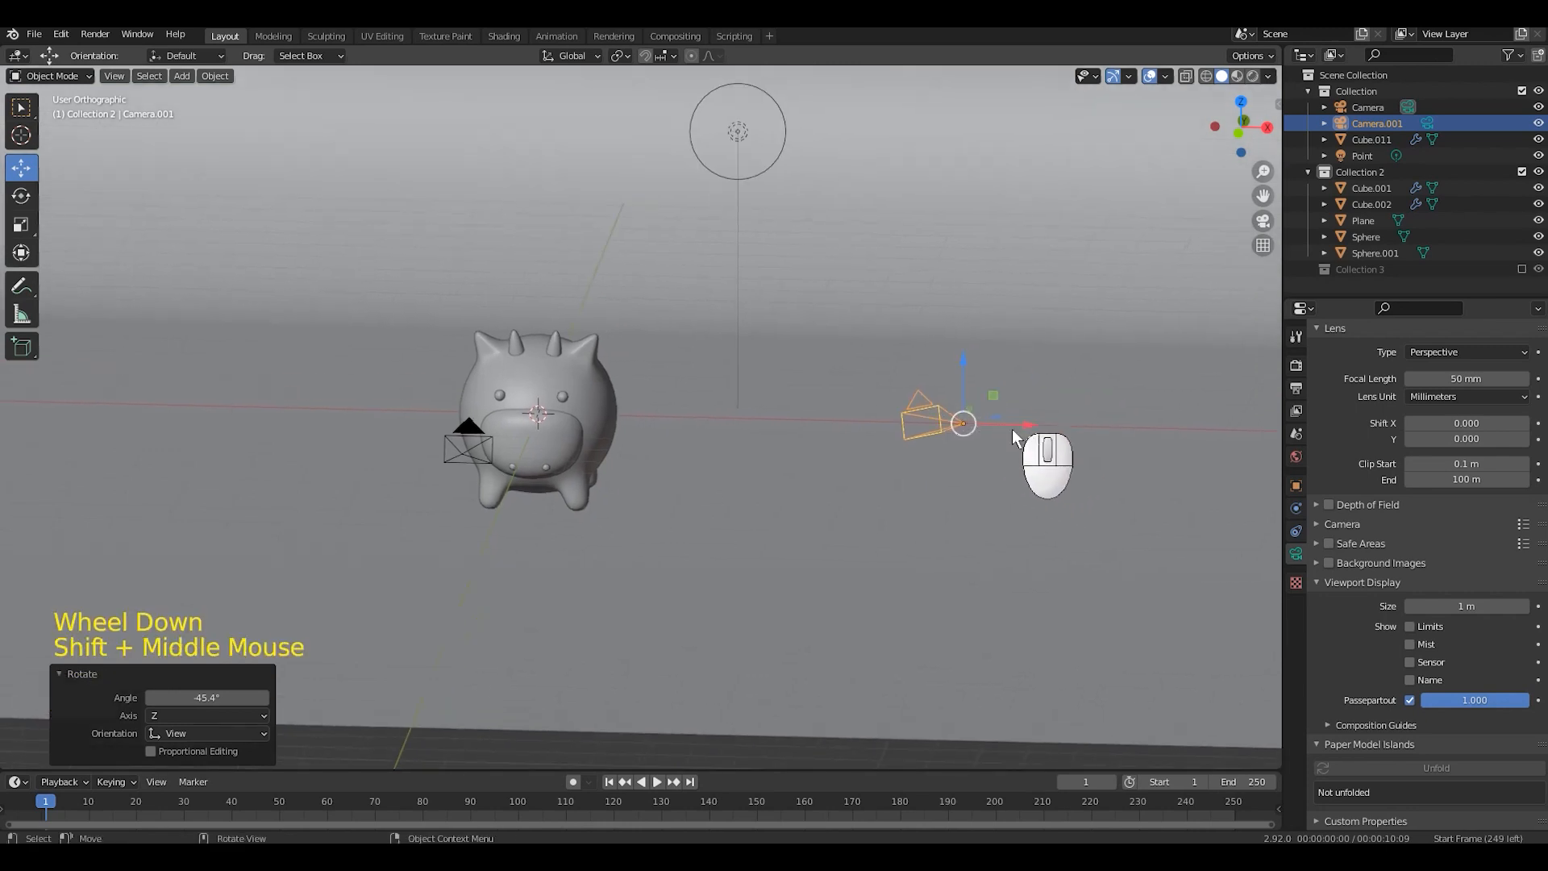
click(930, 406)
click(930, 407)
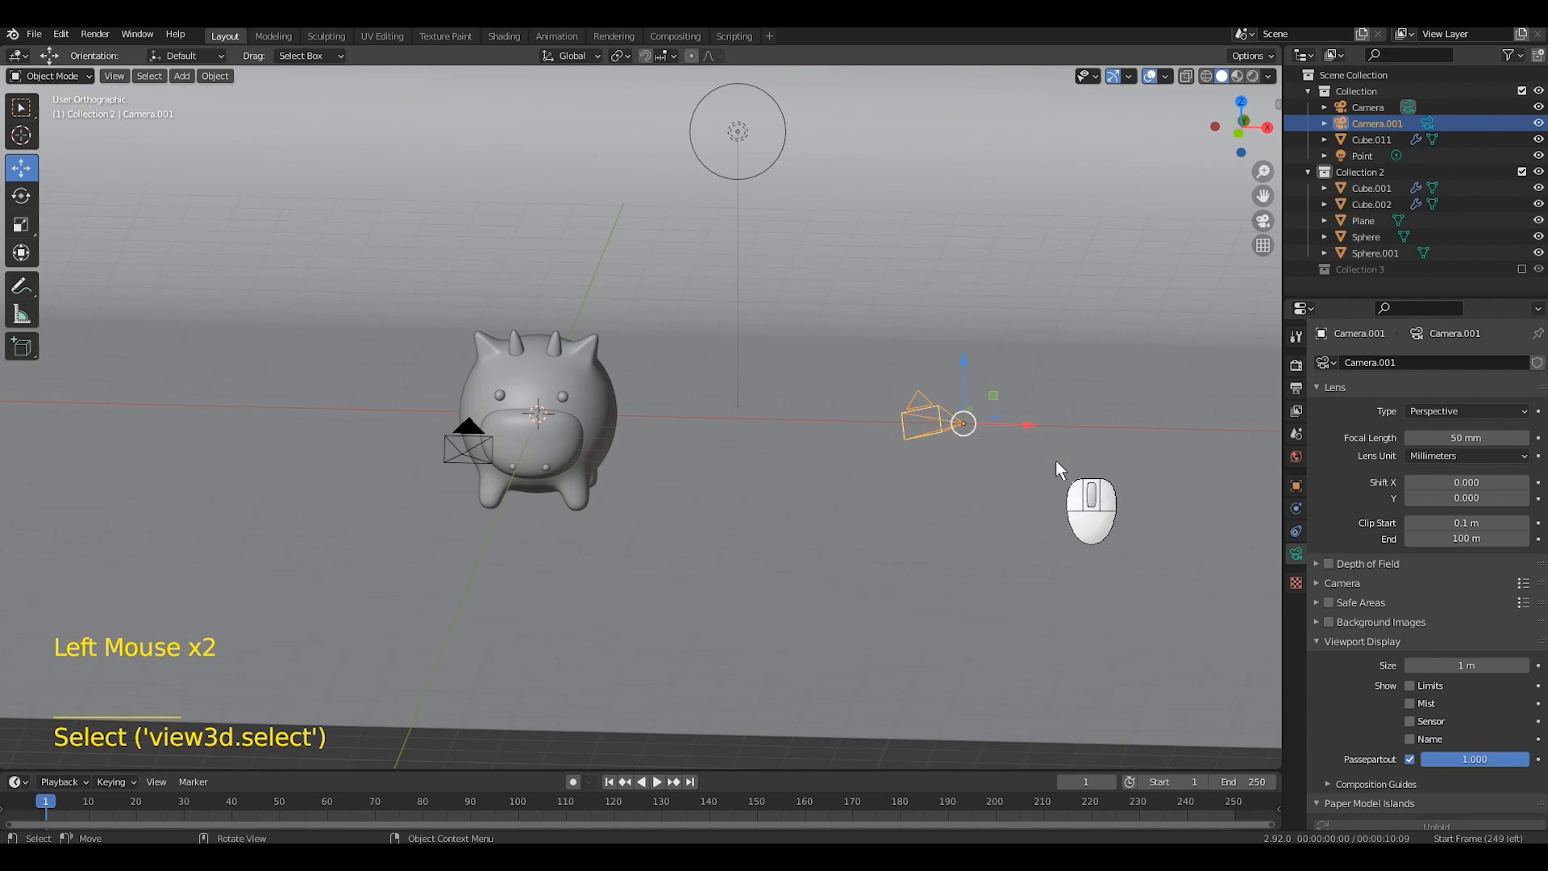
key(ctrl+KP_0)
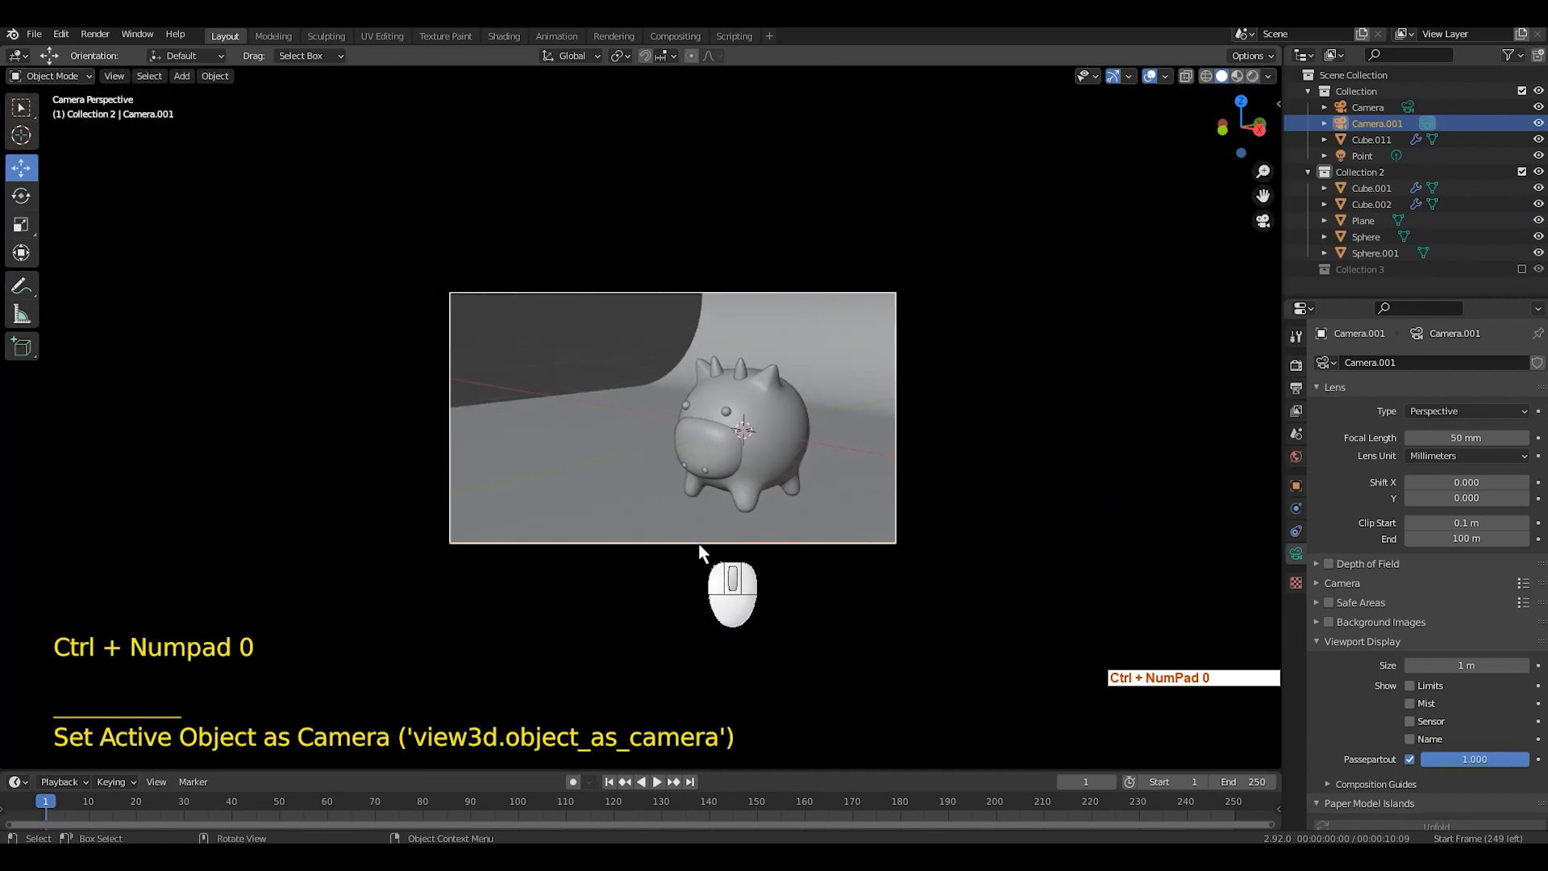
Step: Select the original front camera and make it the active scene camera
scroll(868, 376, down, 2)
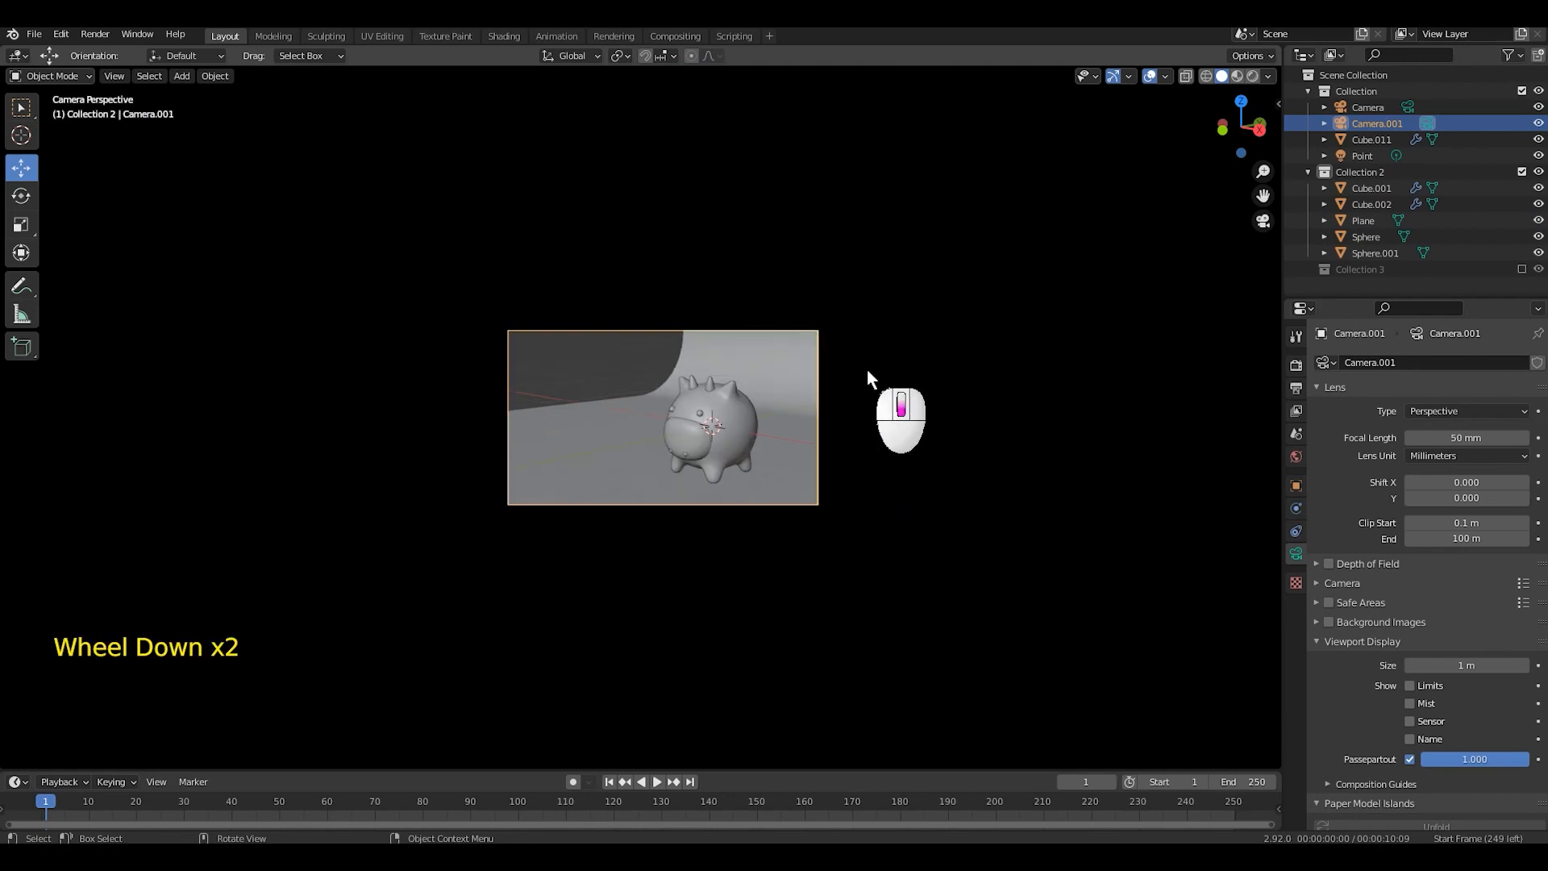
middle_drag(868, 376, 914, 371)
scroll(653, 403, up, 1)
shift+middle_drag(653, 403, 500, 396)
scroll(906, 380, down, 4)
scroll(325, 367, up, 2)
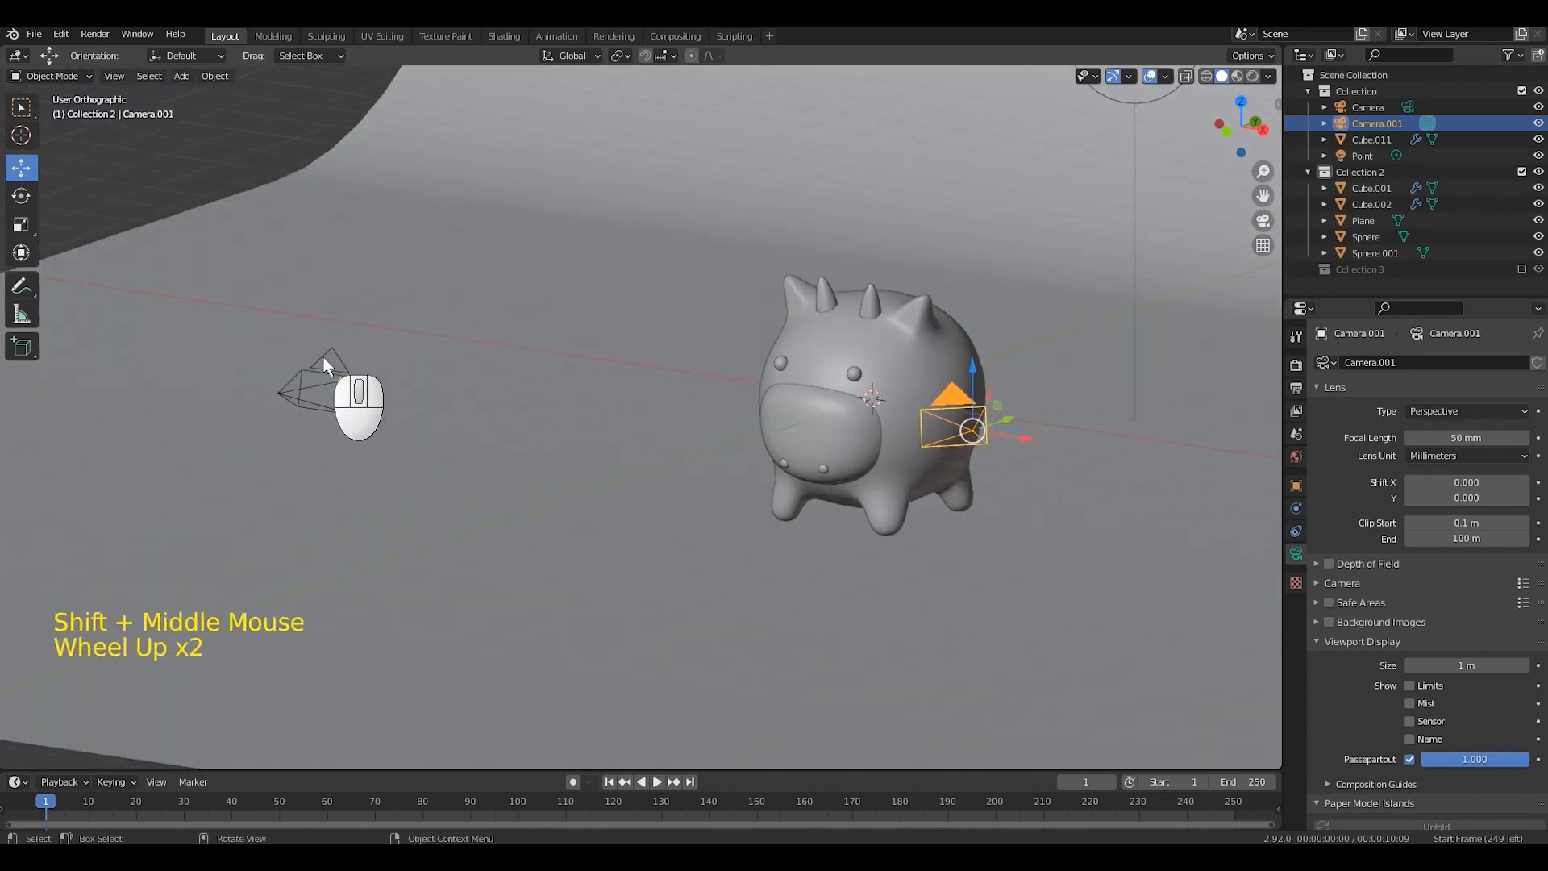
click(337, 376)
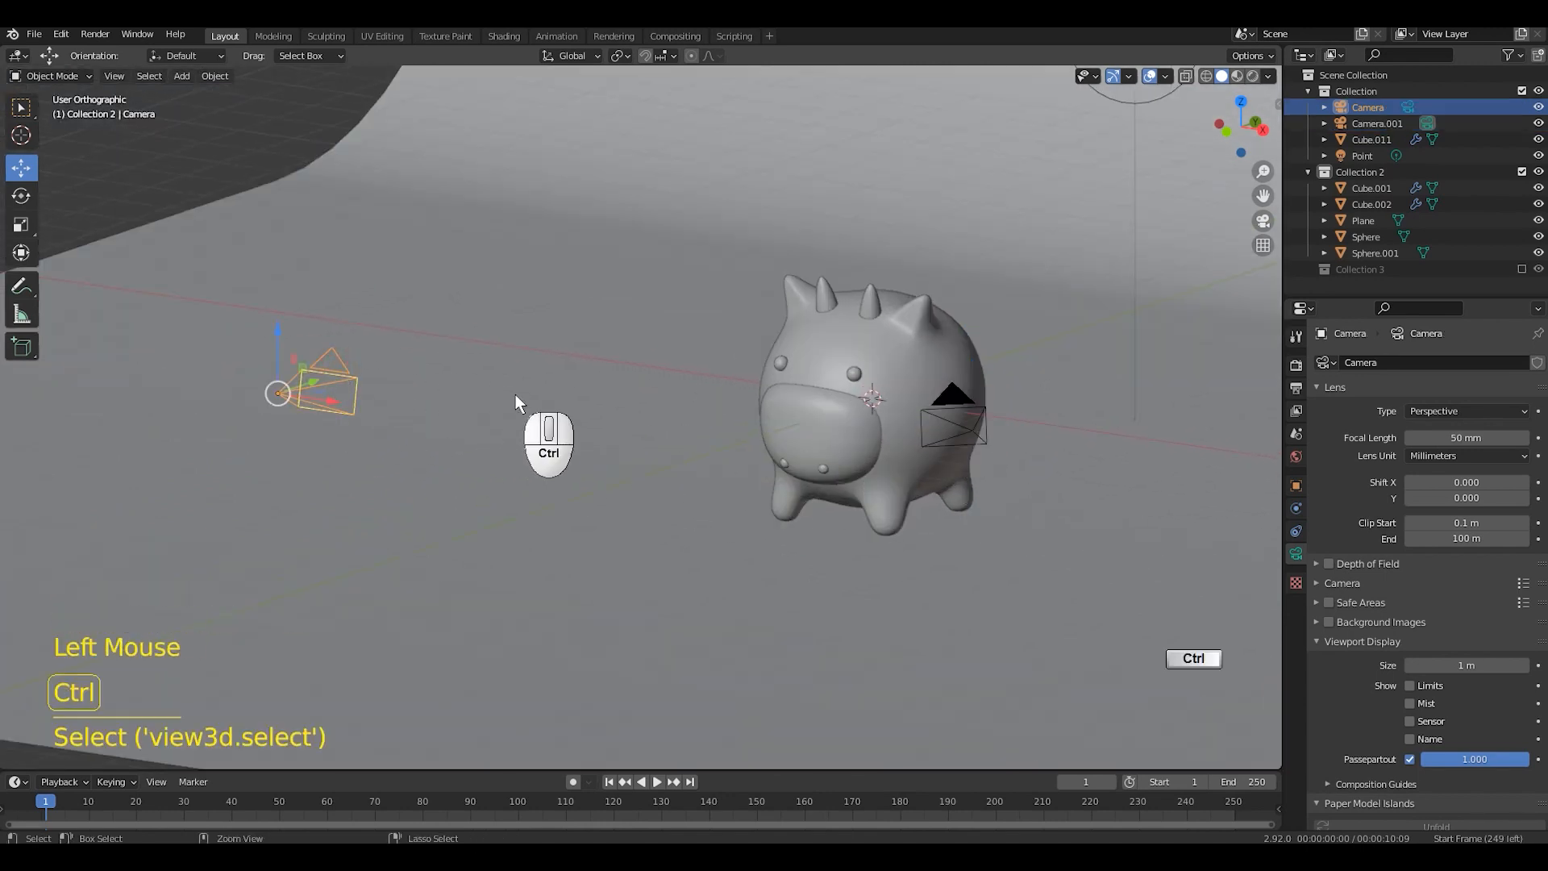
key(ctrl+KP_0)
Step: Select the angled camera copy and switch the active scene camera back to it
middle_drag(705, 453, 869, 428)
scroll(1106, 365, down, 3)
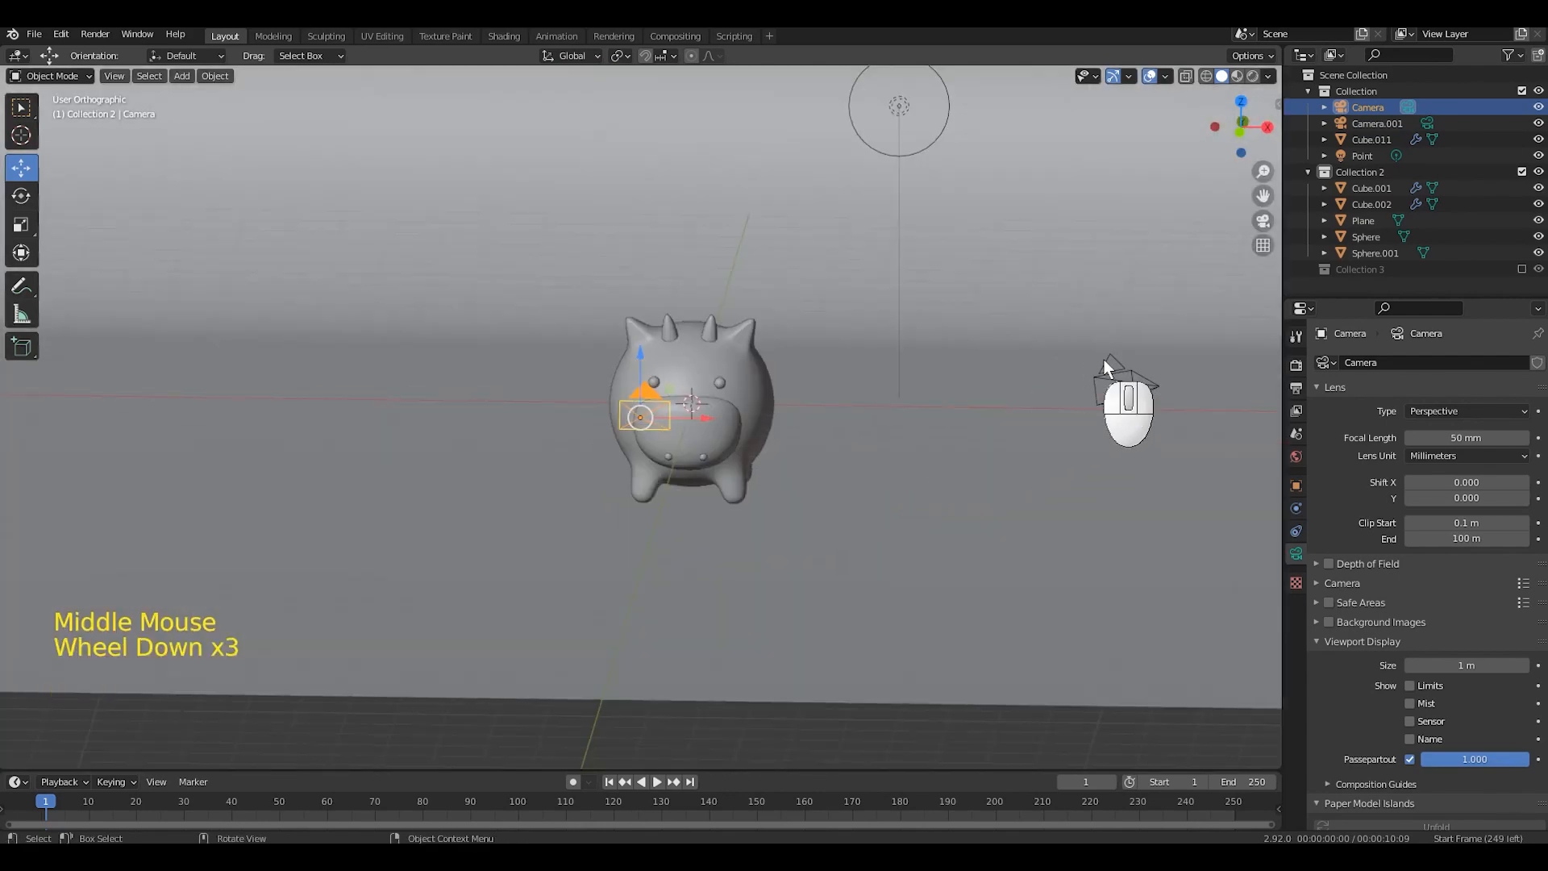
click(1108, 369)
key(ctrl+KP_0)
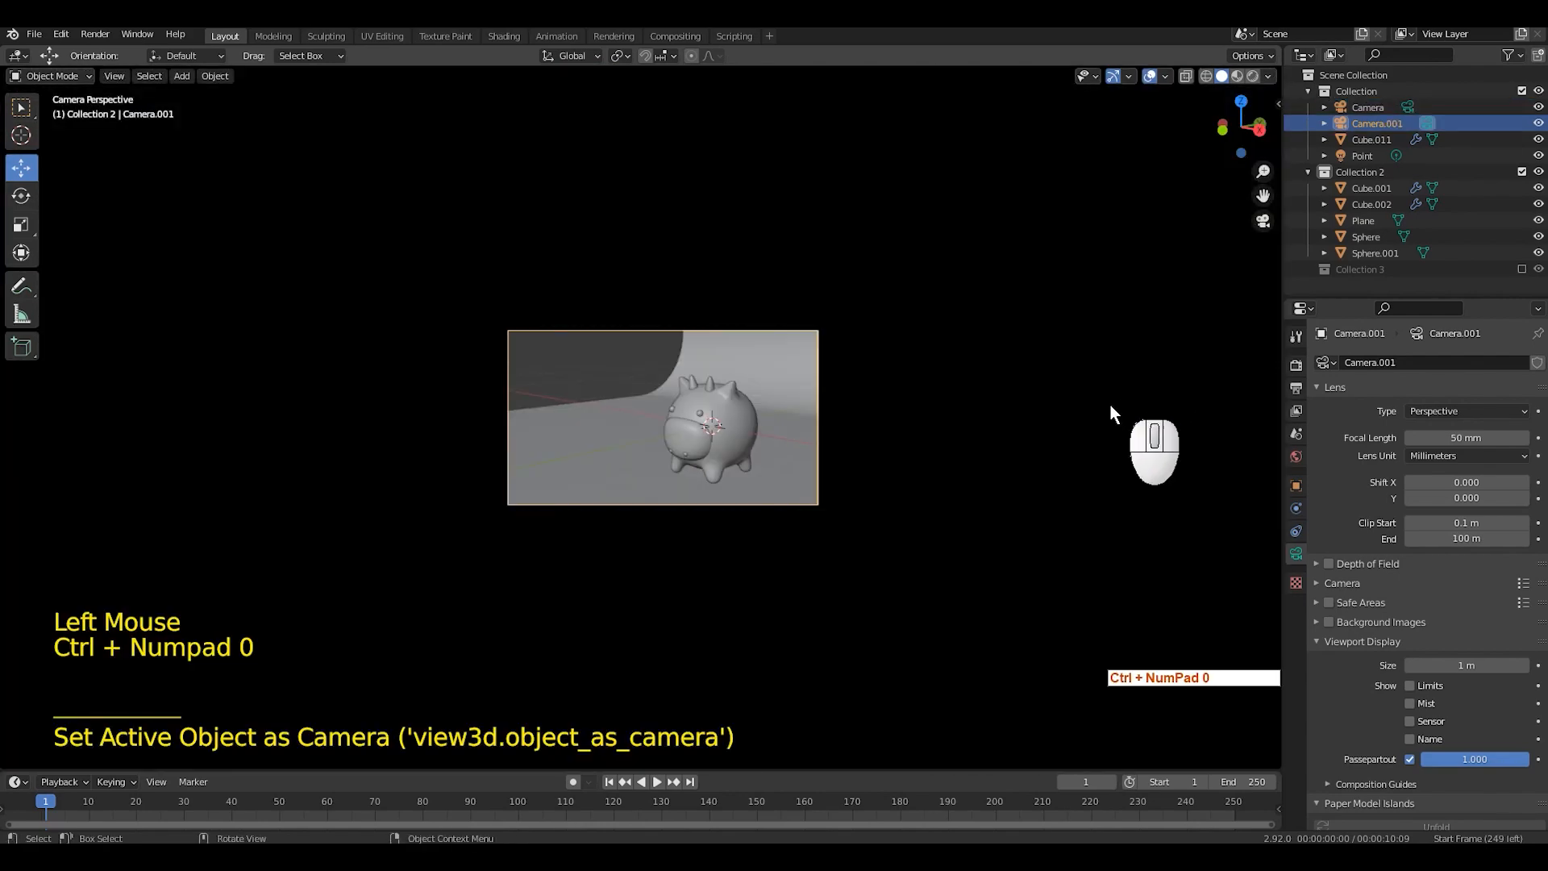
Step: With Camera to View locked only for the adjustment, move the angled camera about X 1.13 m, Y 1.10 m and Z -0.20 m to center the animal
scroll(1106, 407, up, 3)
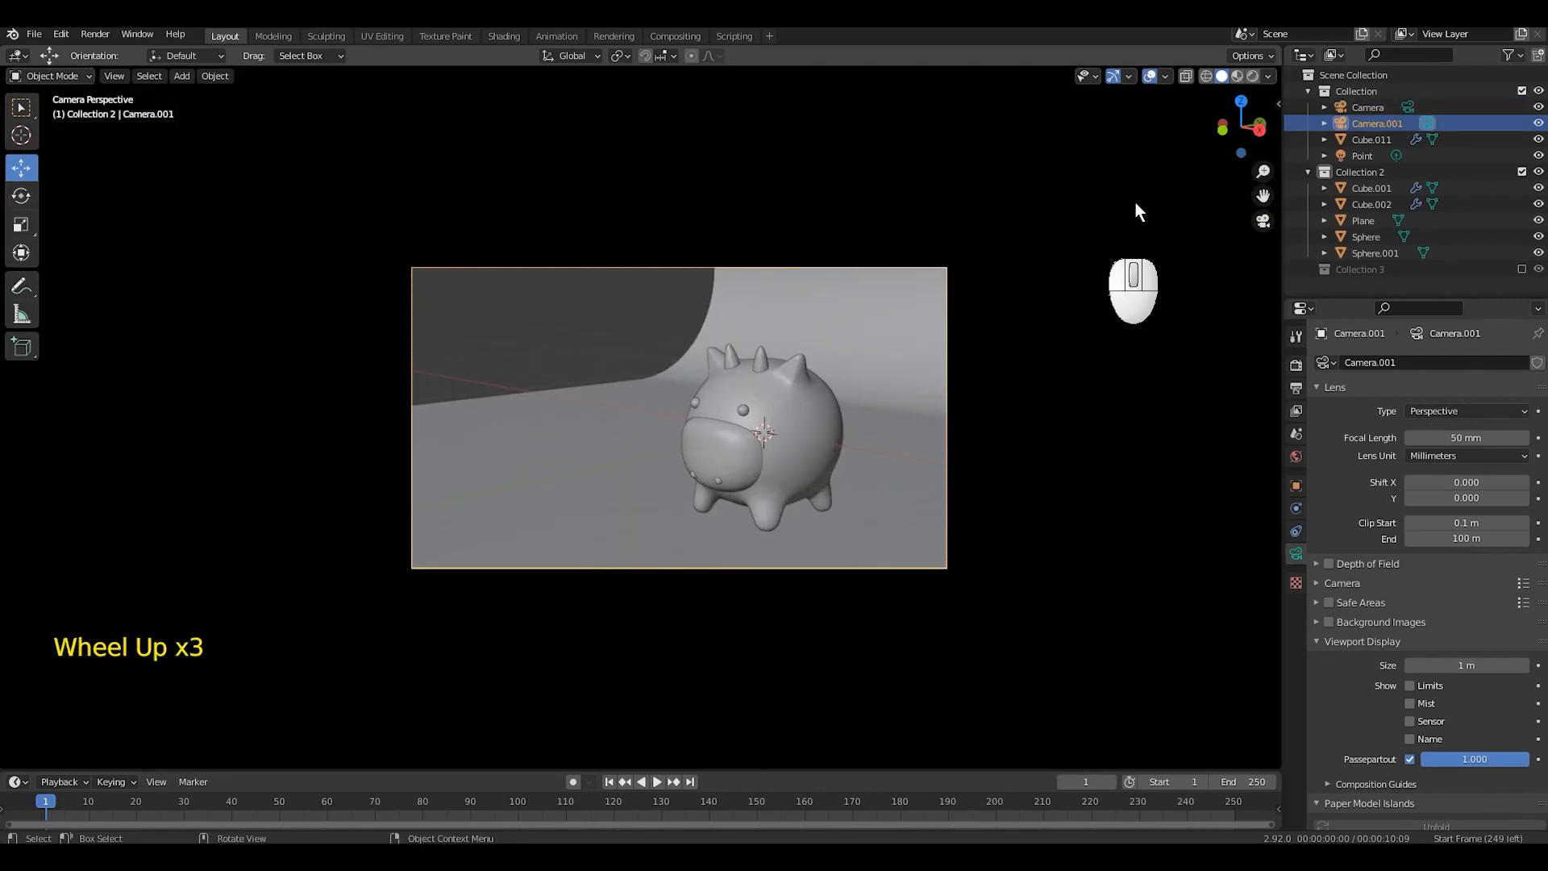
click(1279, 103)
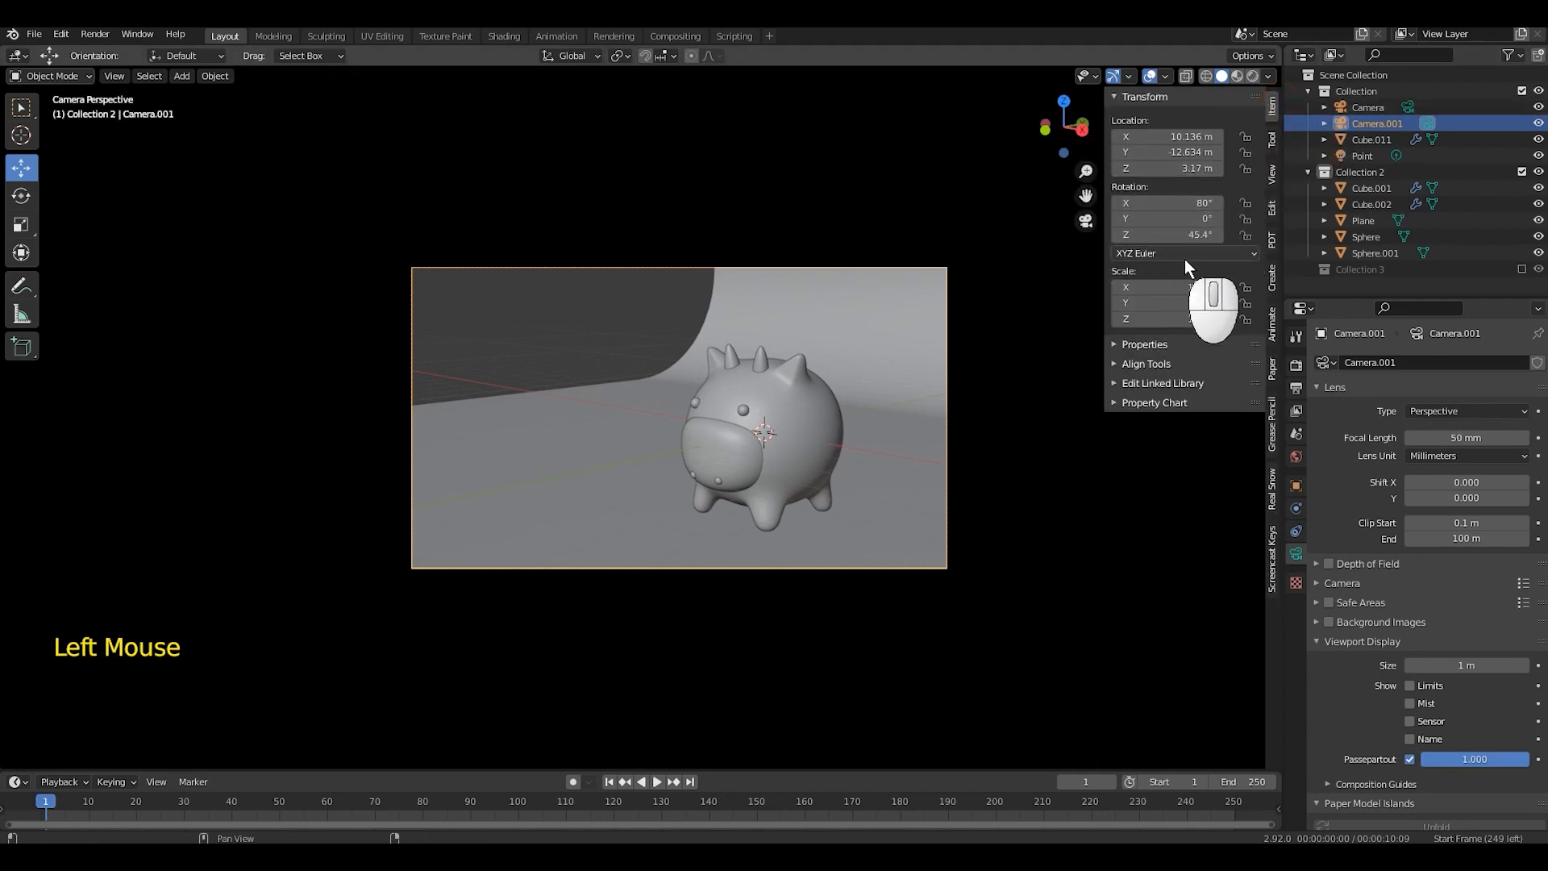
click(1273, 173)
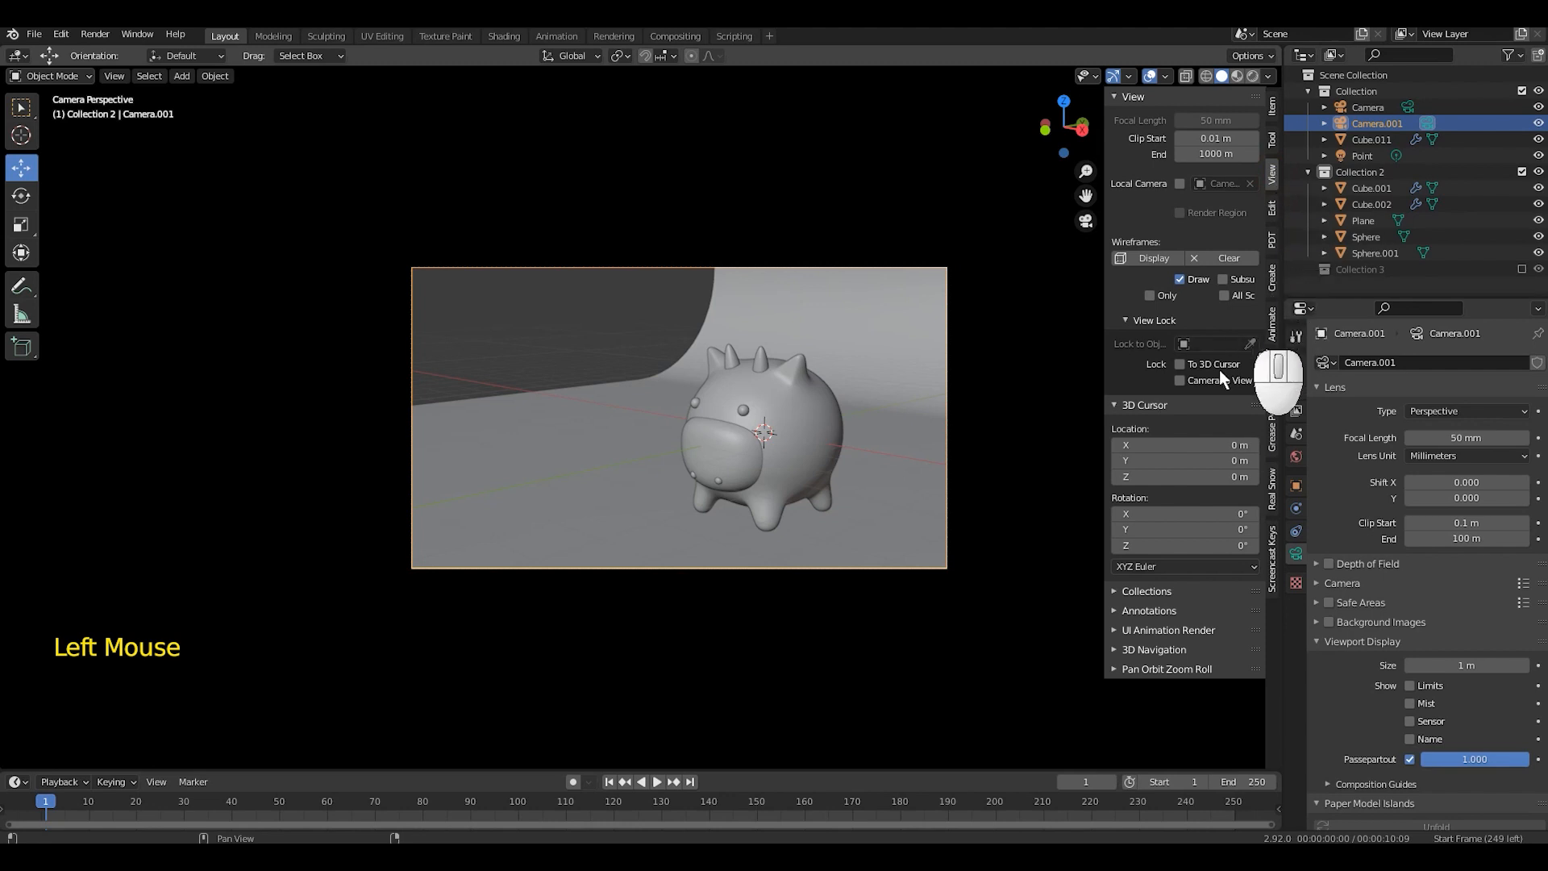
click(1179, 379)
key(g)
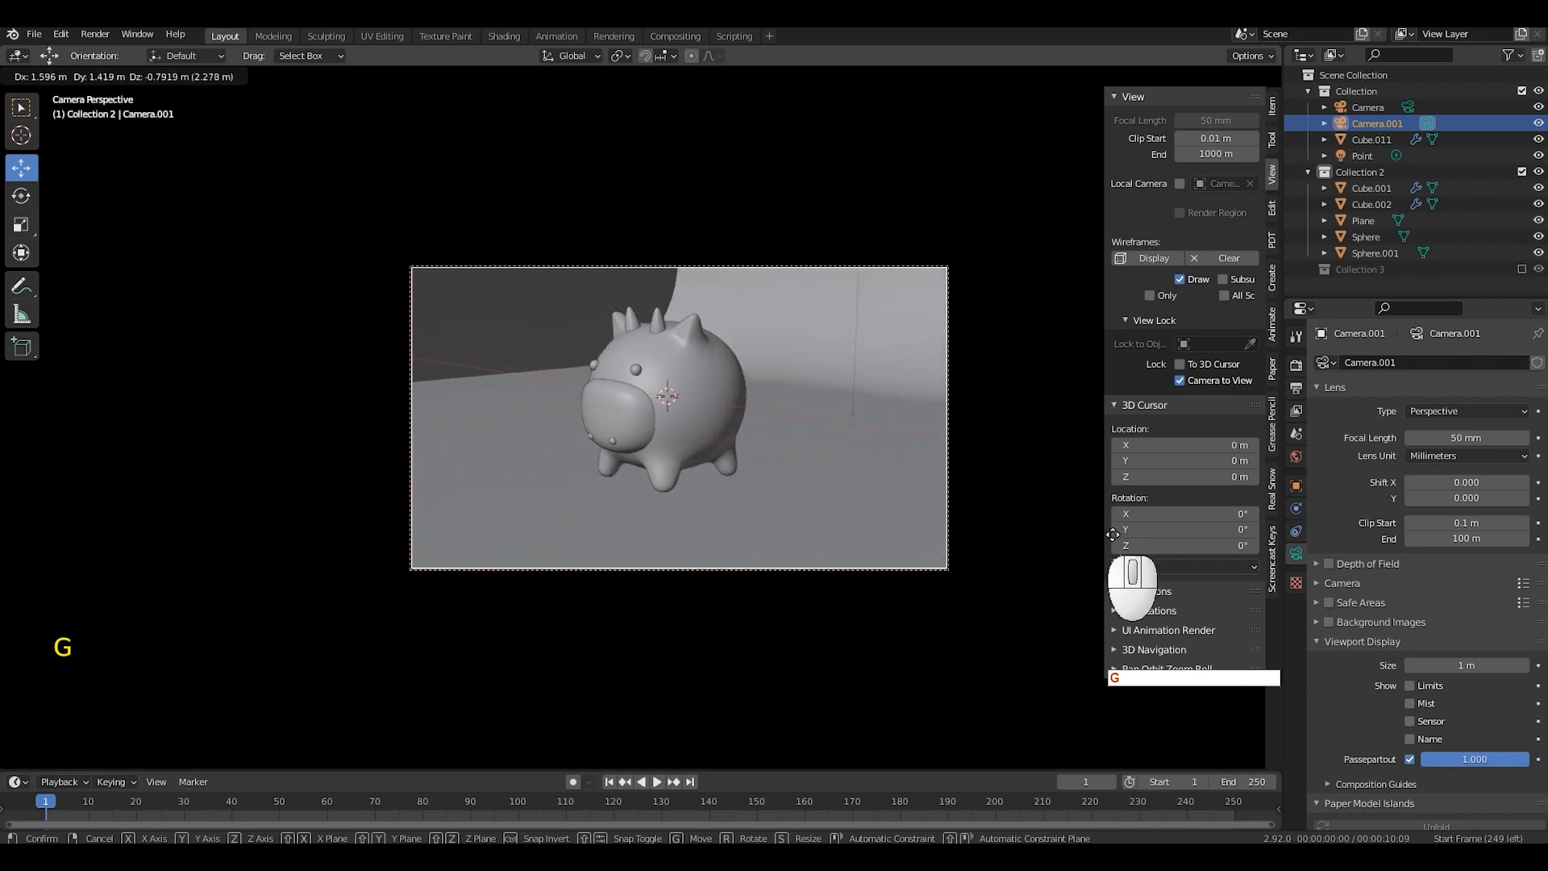
click(1028, 463)
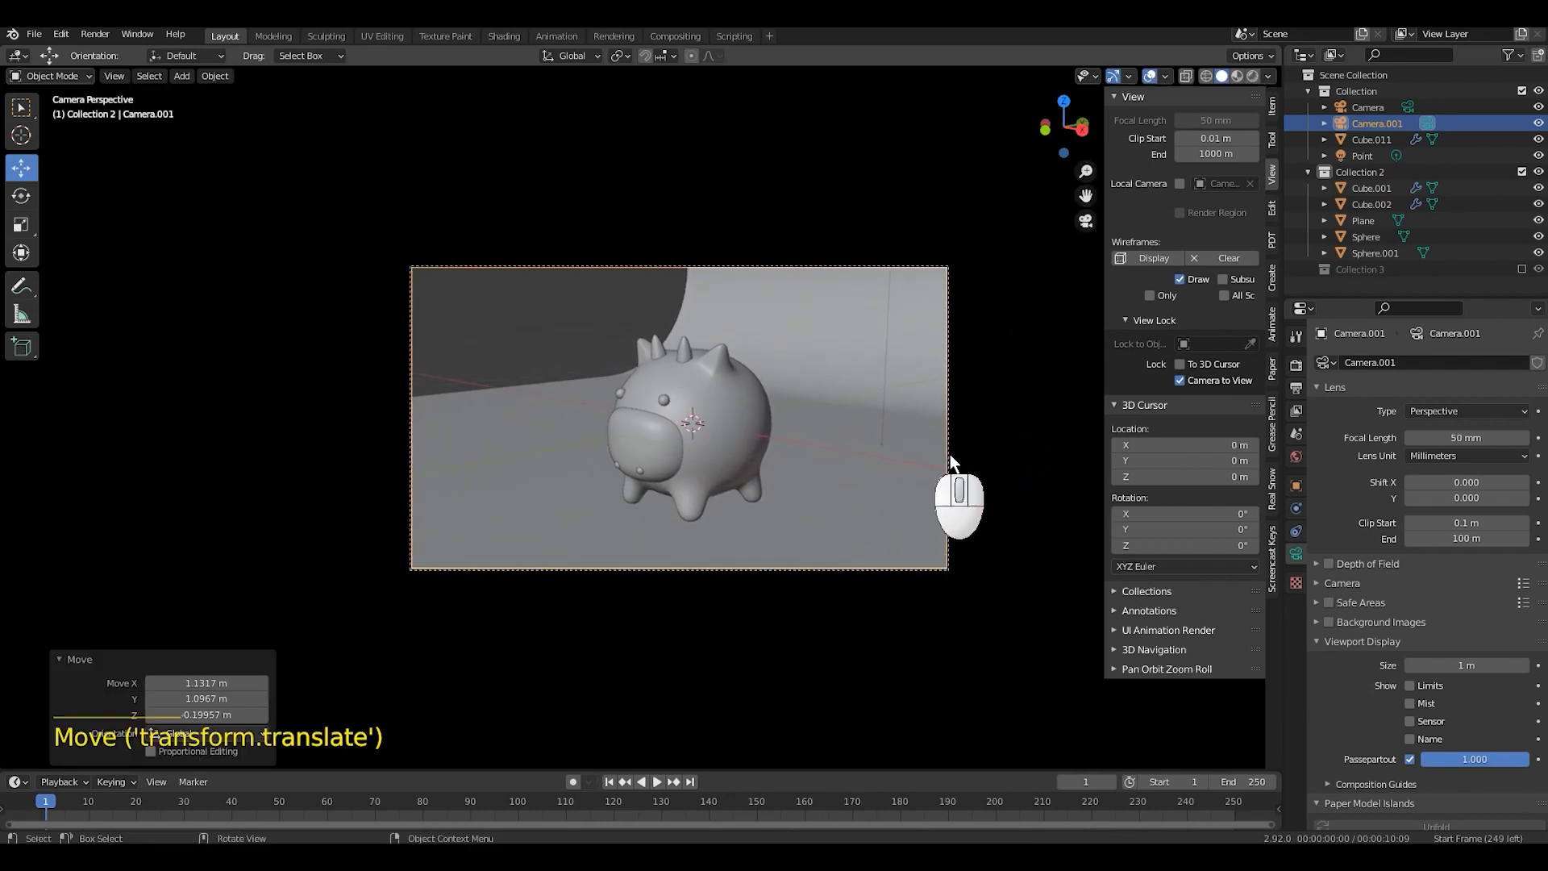
click(1182, 380)
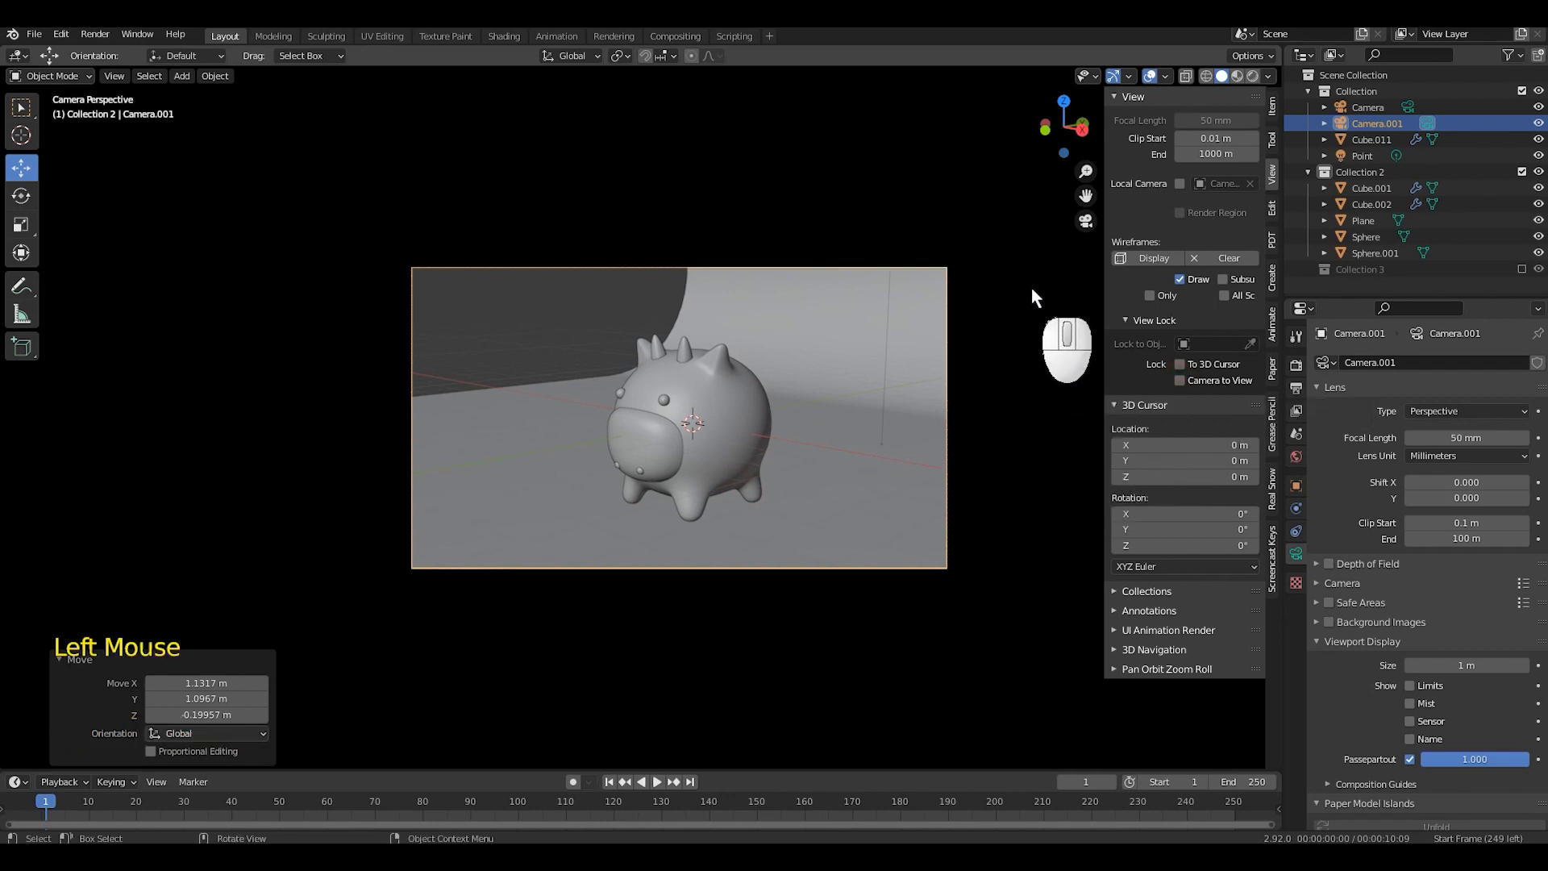
Step: Hide the sidebar, then select the front camera and make it the active scene camera
click(1273, 105)
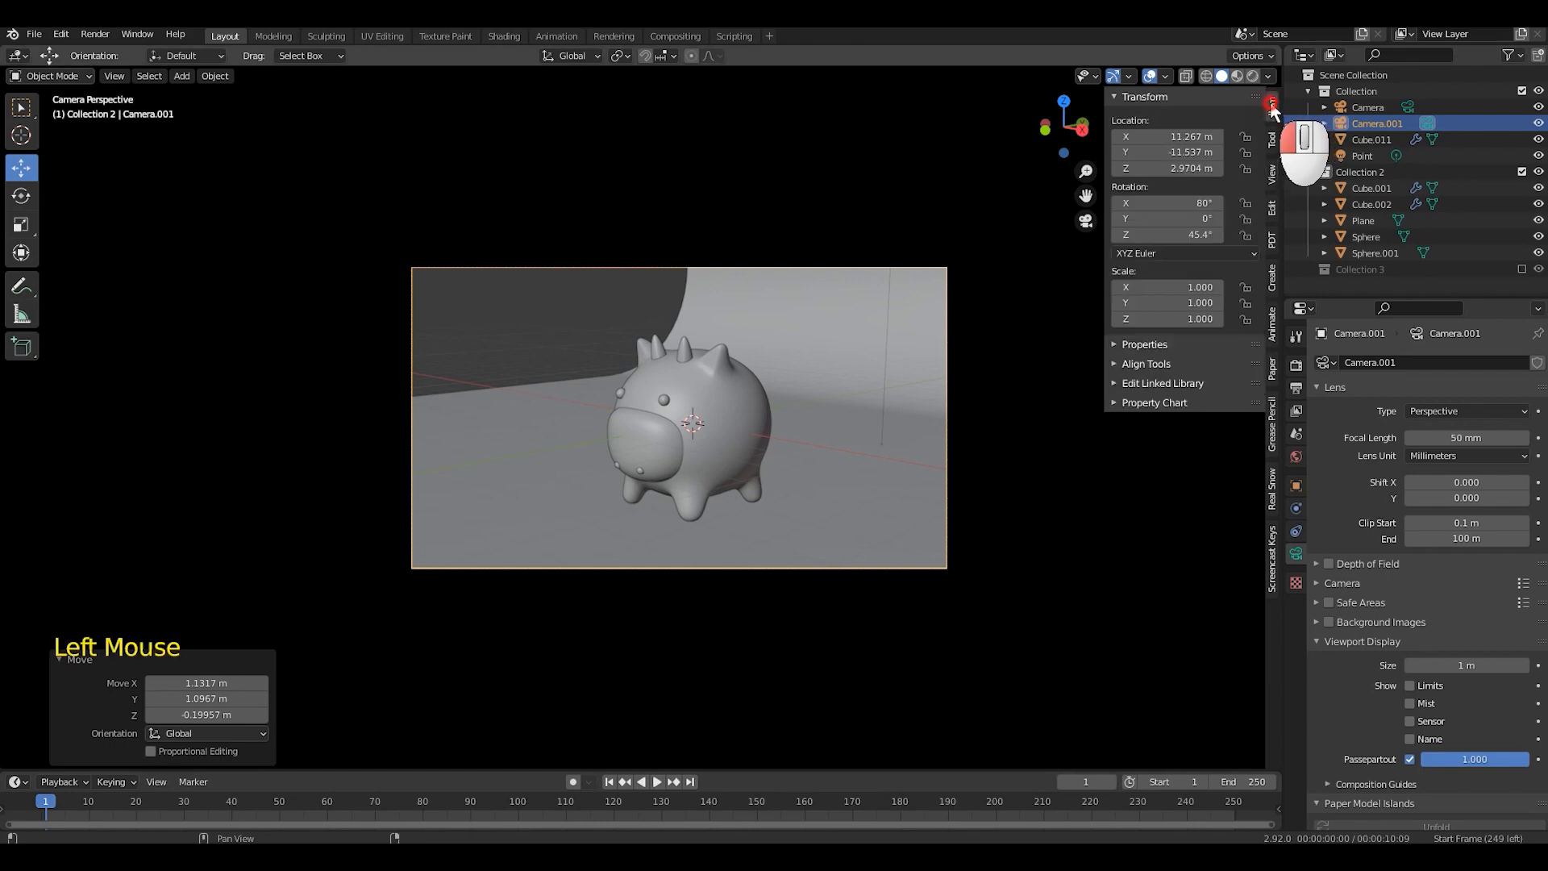
key(n)
scroll(752, 363, down, 2)
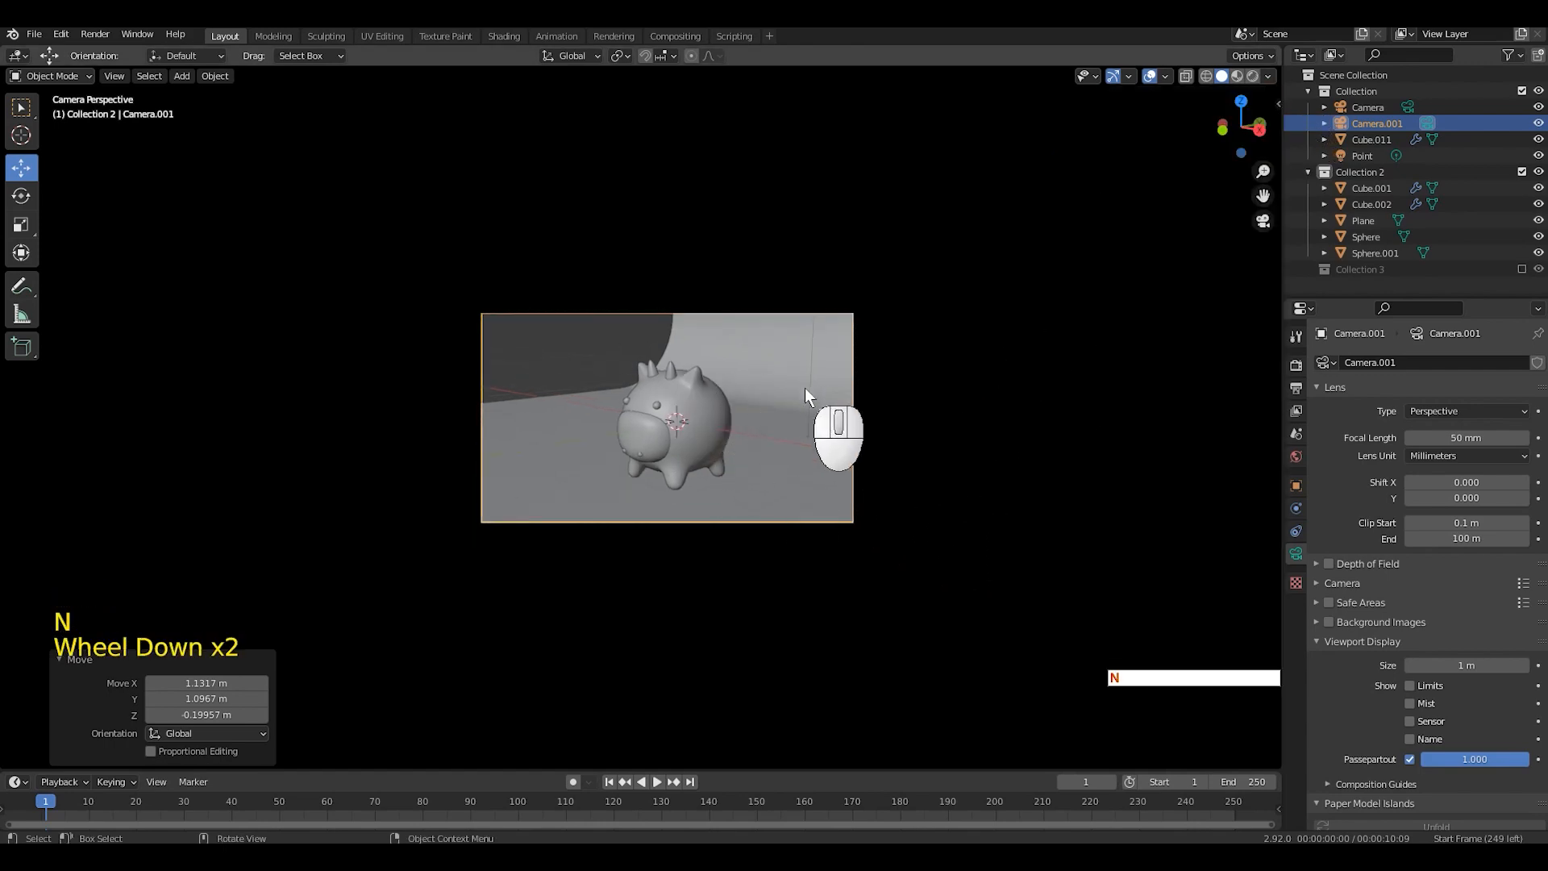
scroll(830, 399, down, 4)
middle_drag(805, 389, 887, 439)
scroll(830, 398, down, 2)
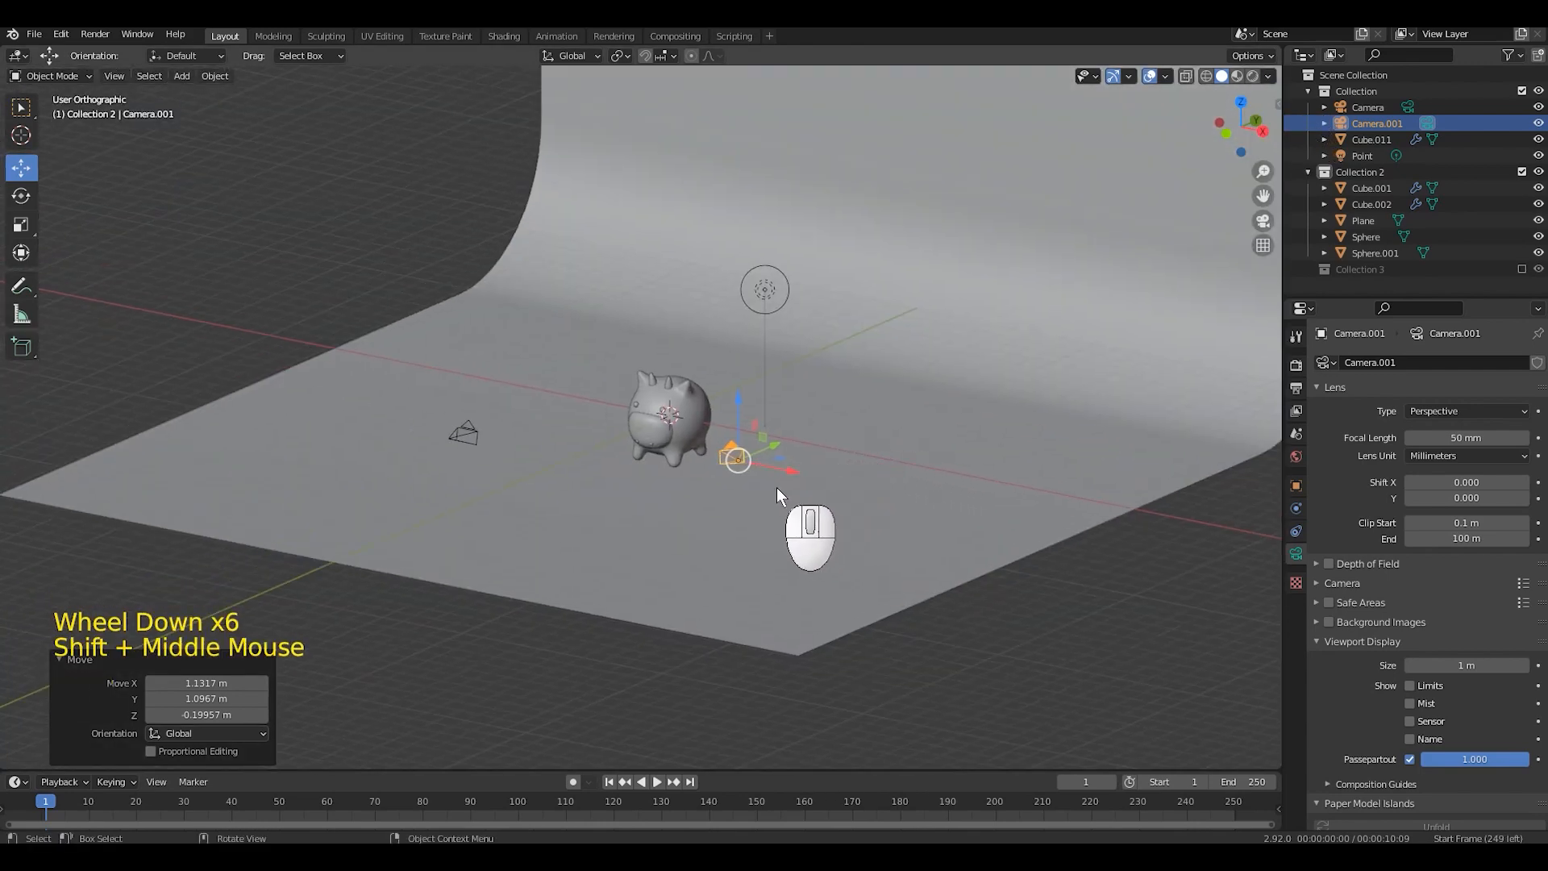
middle_drag(777, 487, 640, 423)
scroll(641, 422, up, 1)
click(645, 429)
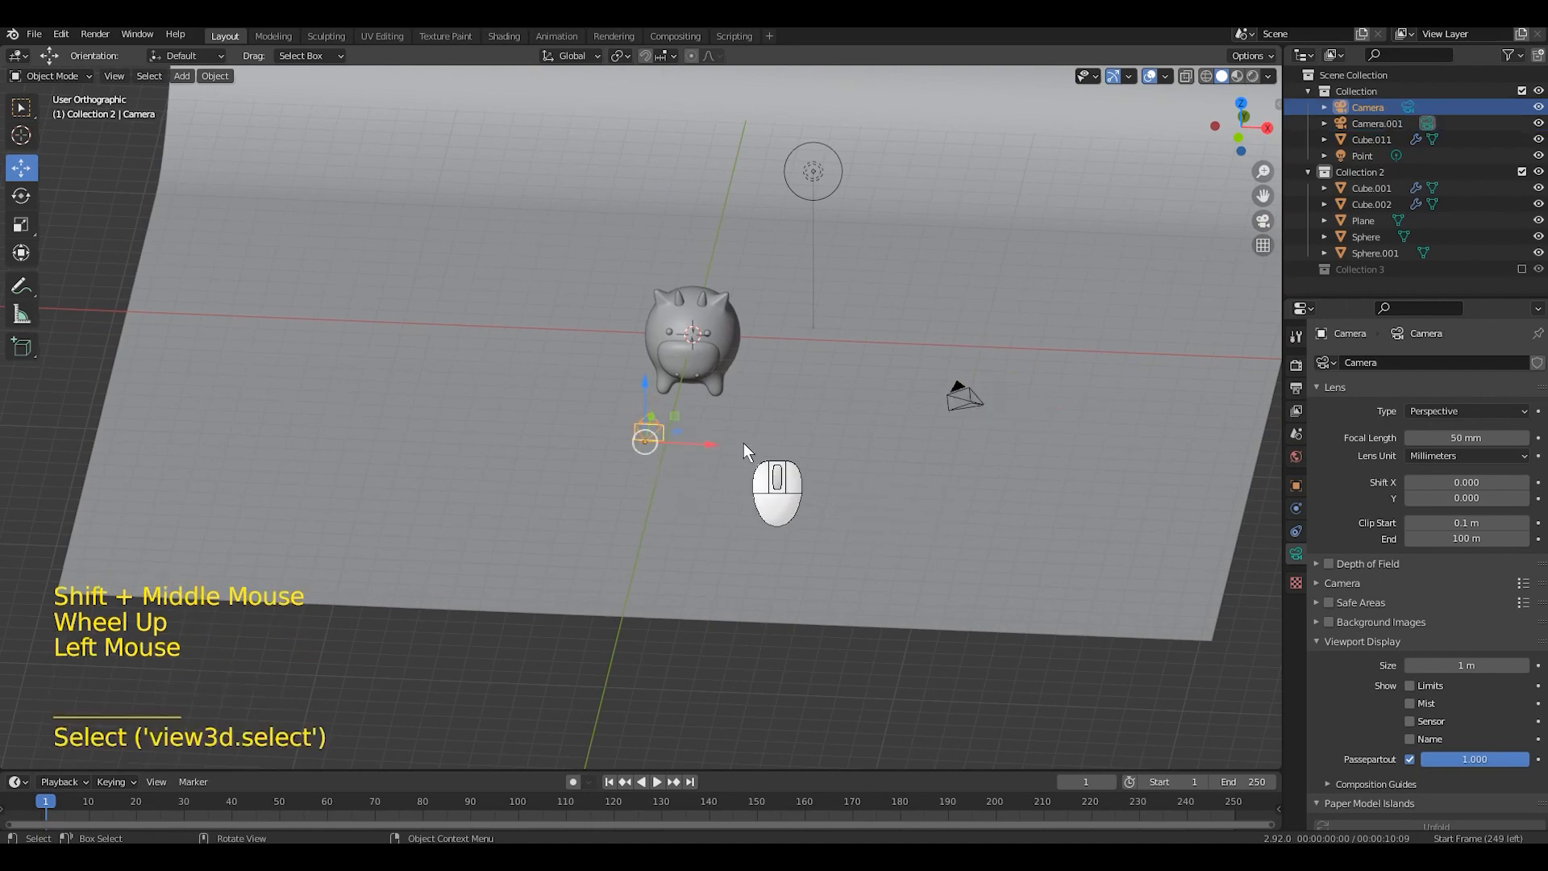
key(ctrl+KP_0)
scroll(744, 443, up, 4)
shift+middle_drag(896, 481, 868, 453)
scroll(873, 456, up, 1)
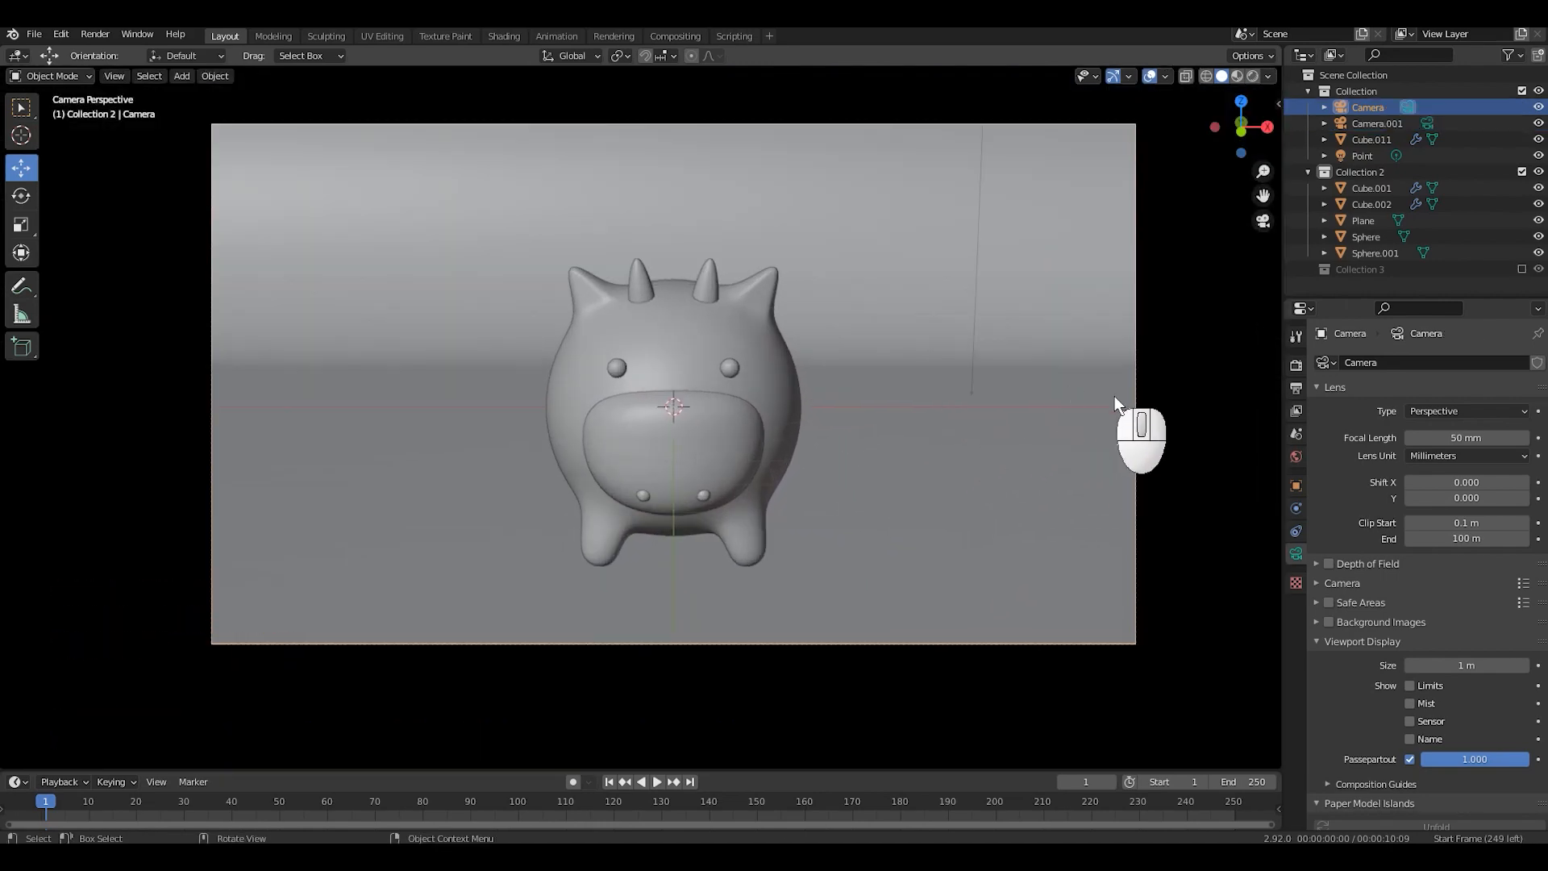
shift+middle_drag(1114, 396, 1150, 410)
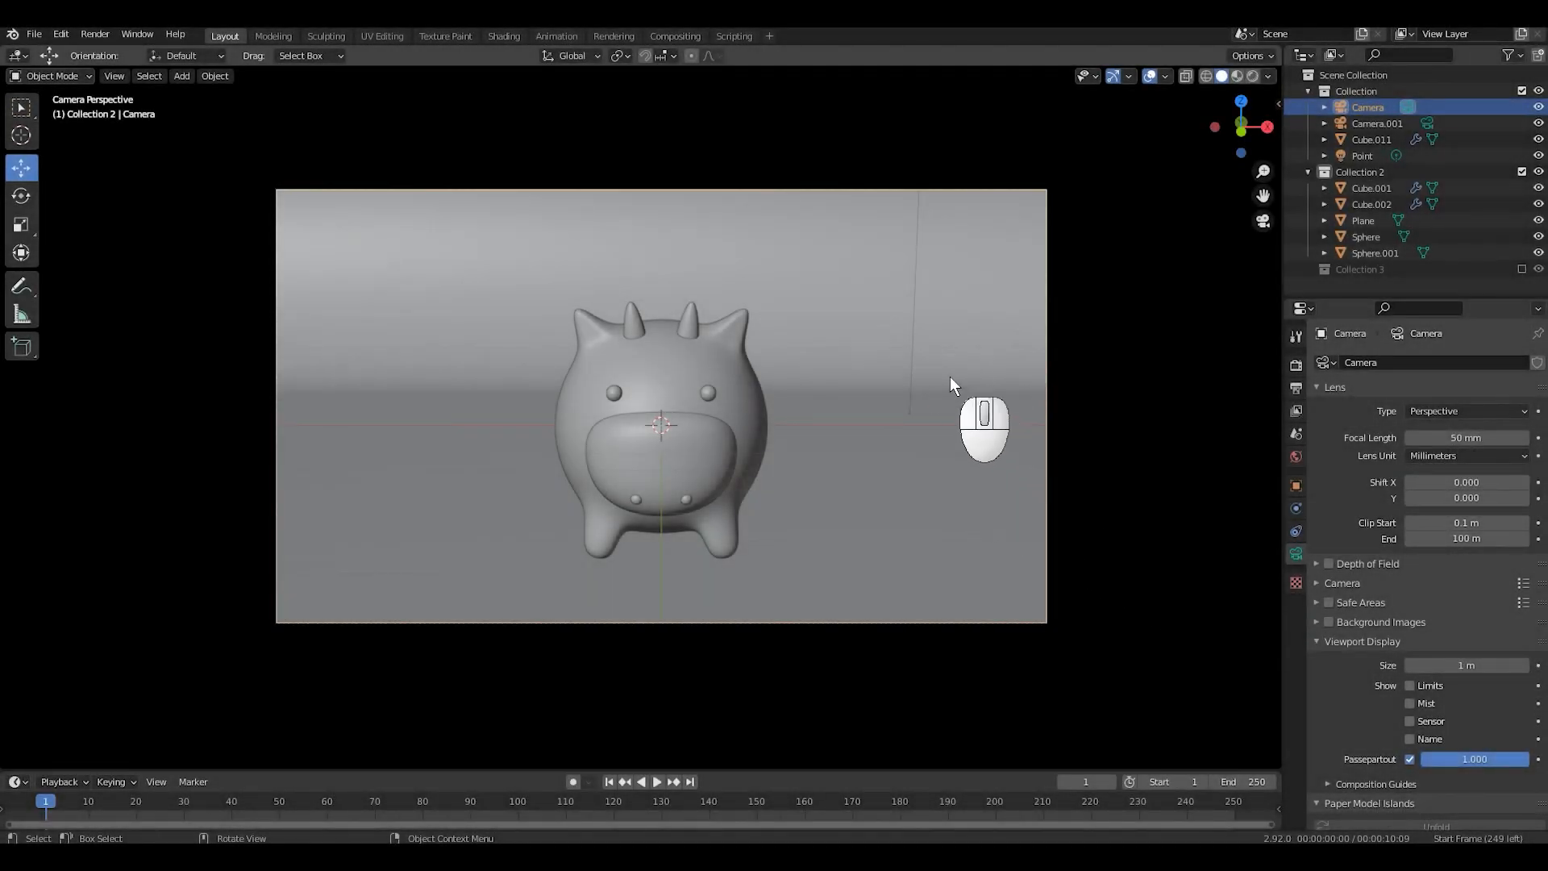
Step: In top view, move the point light about -4.04 m in X and -7.38 m in Y, in front of the animal
scroll(924, 251, down, 4)
key(KP_1)
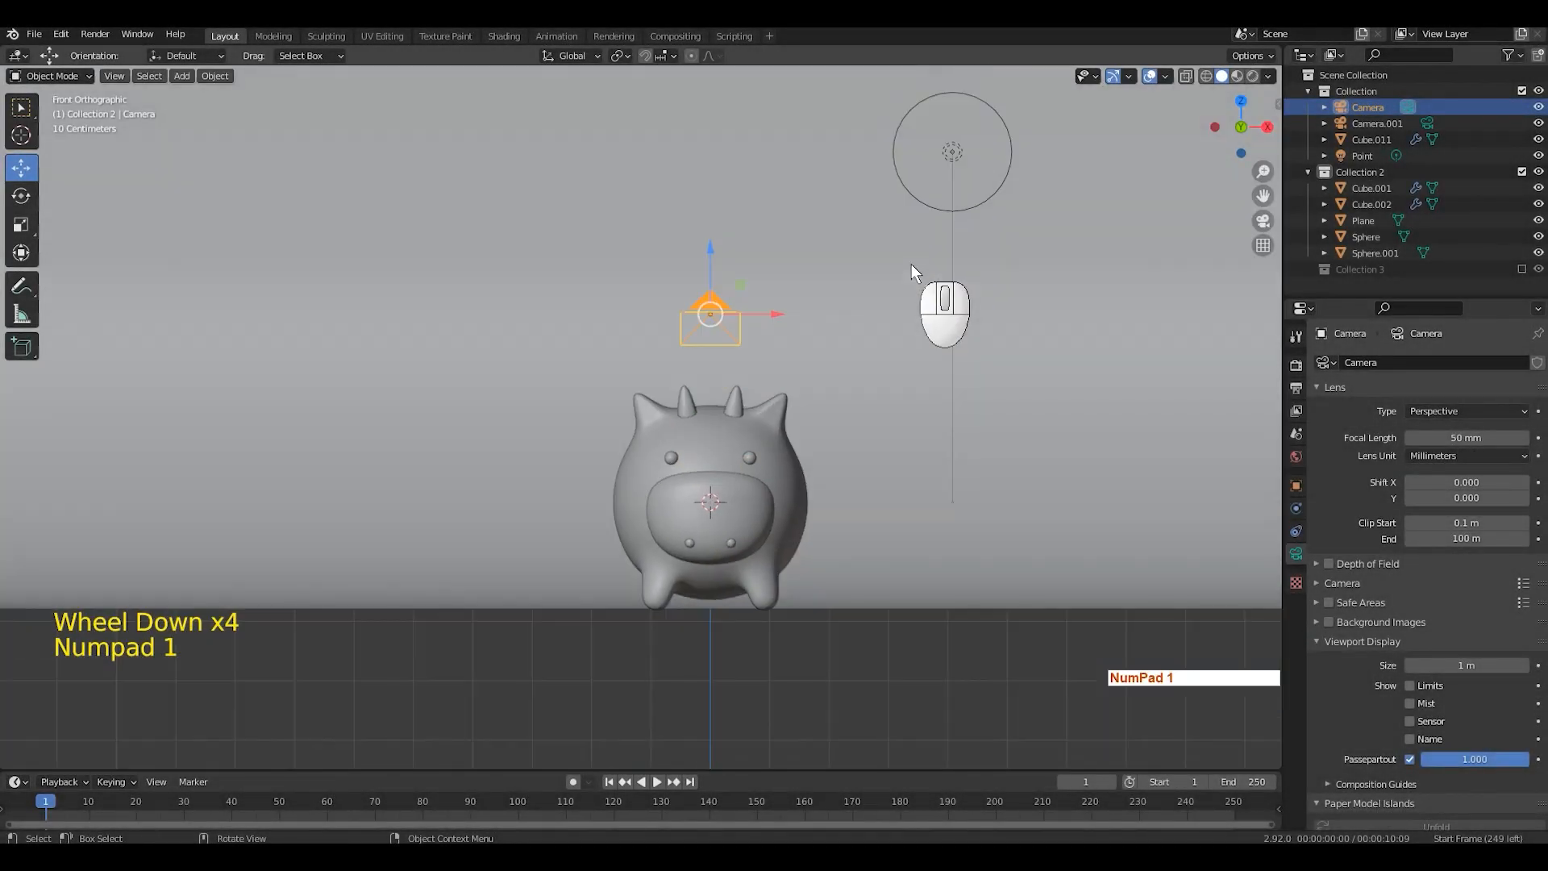
click(961, 154)
scroll(976, 307, down, 2)
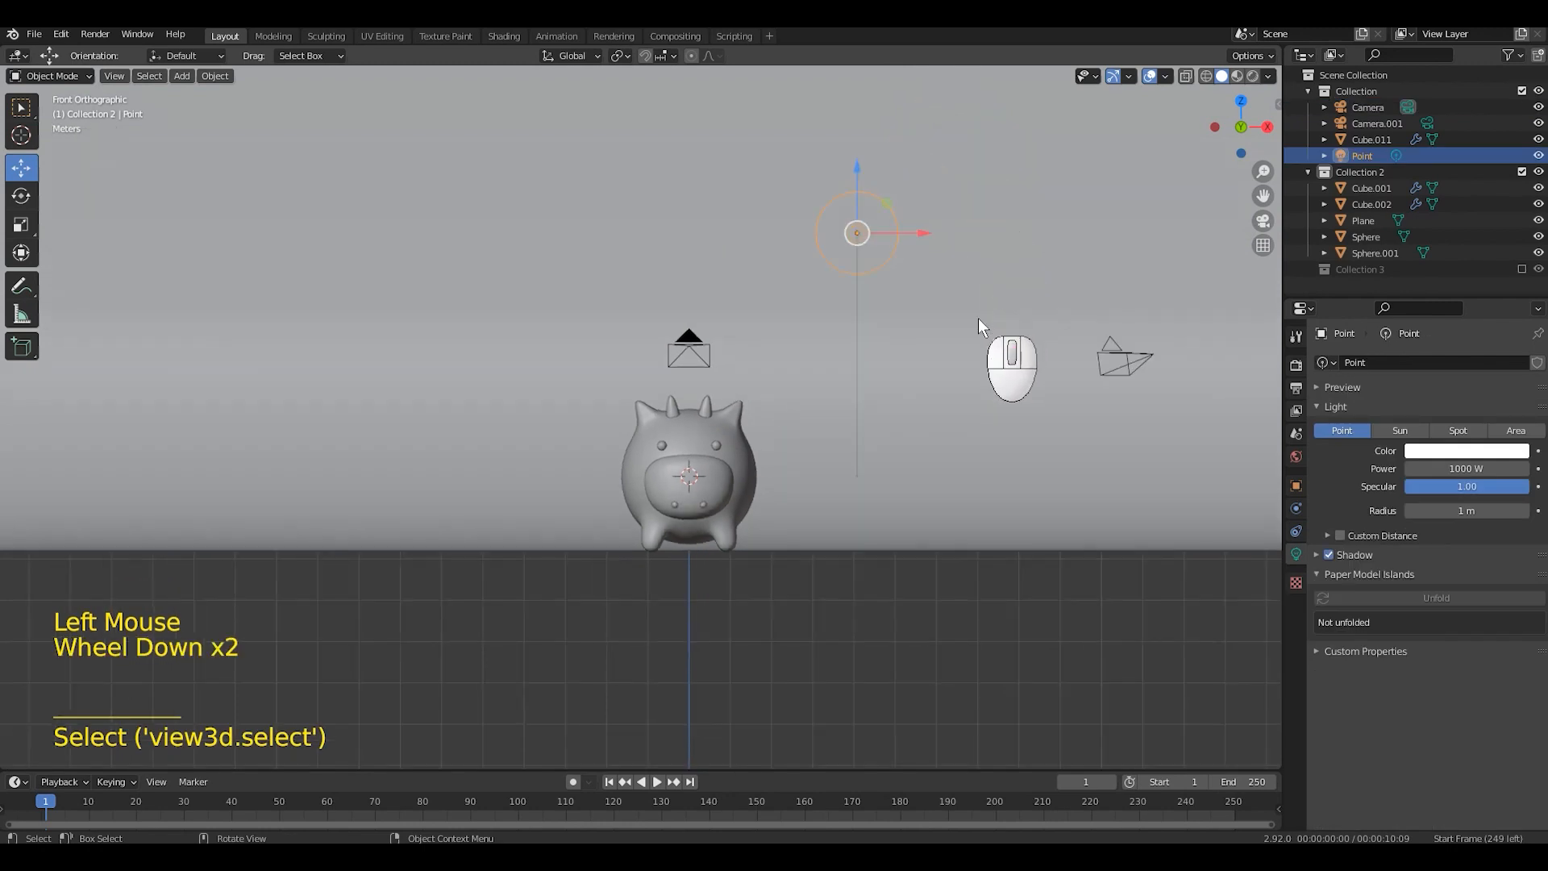
key(KP_7)
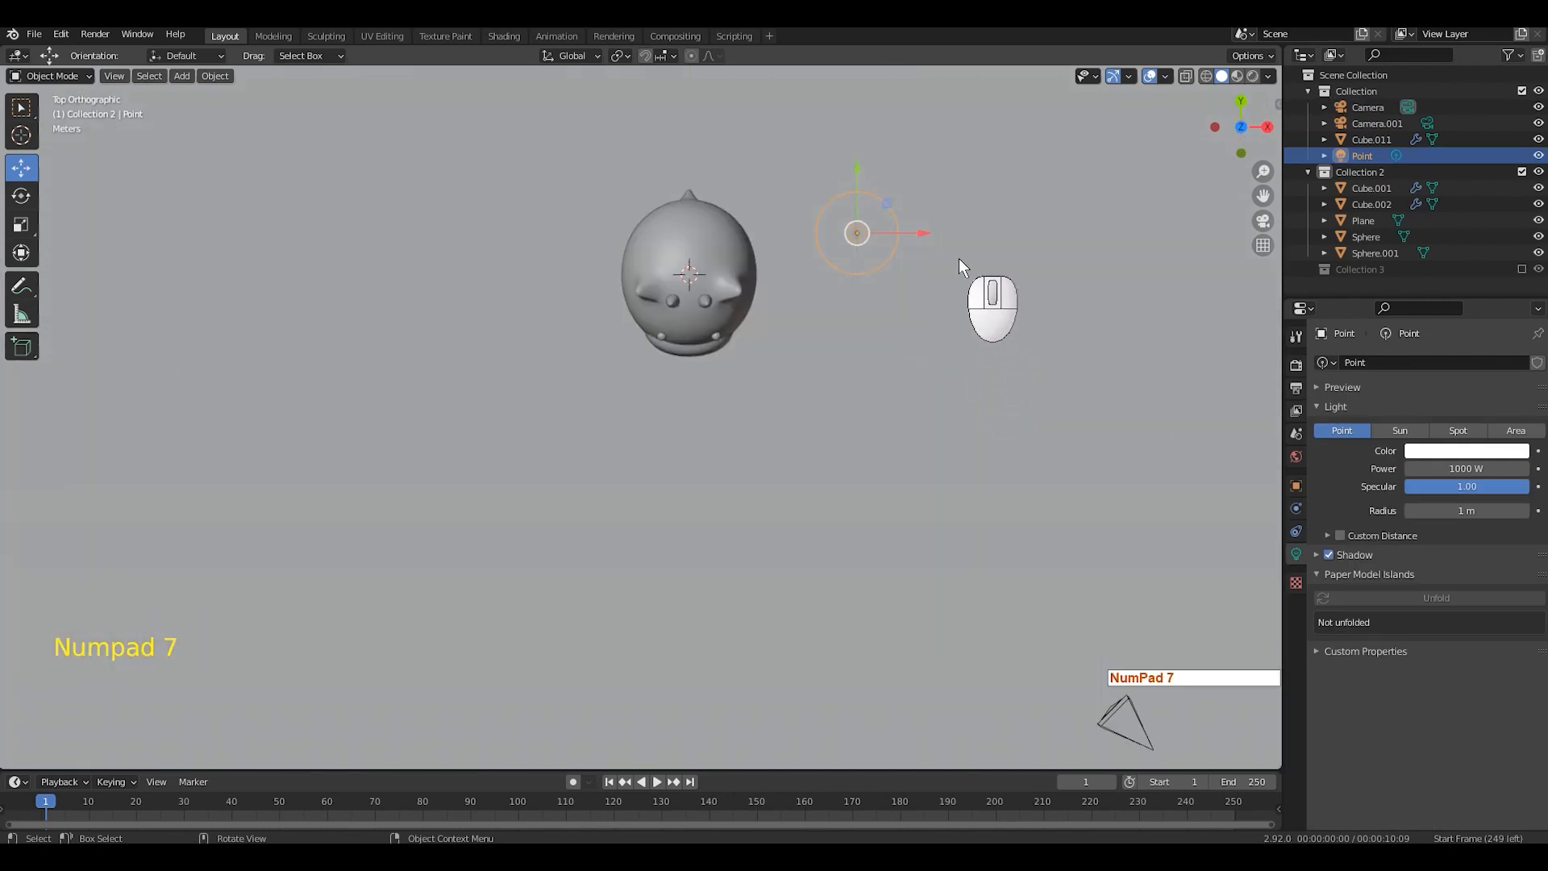
shift+middle_drag(960, 258, 933, 265)
key(g)
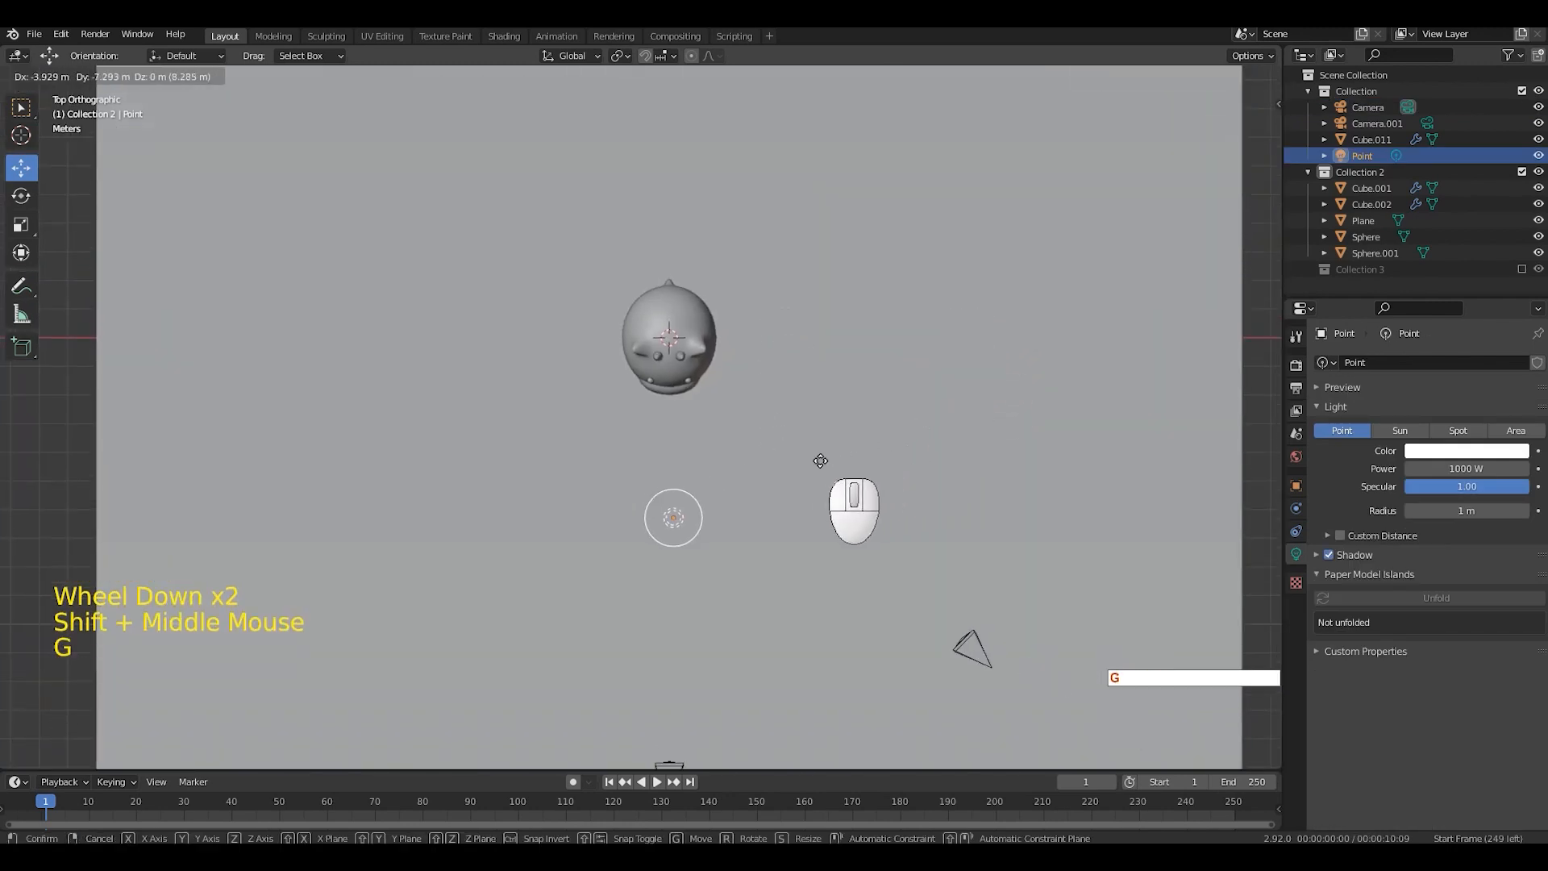
click(817, 463)
Step: In side view, move the point light about -0.68 m in Y and -0.88 m in Z
key(KP_3)
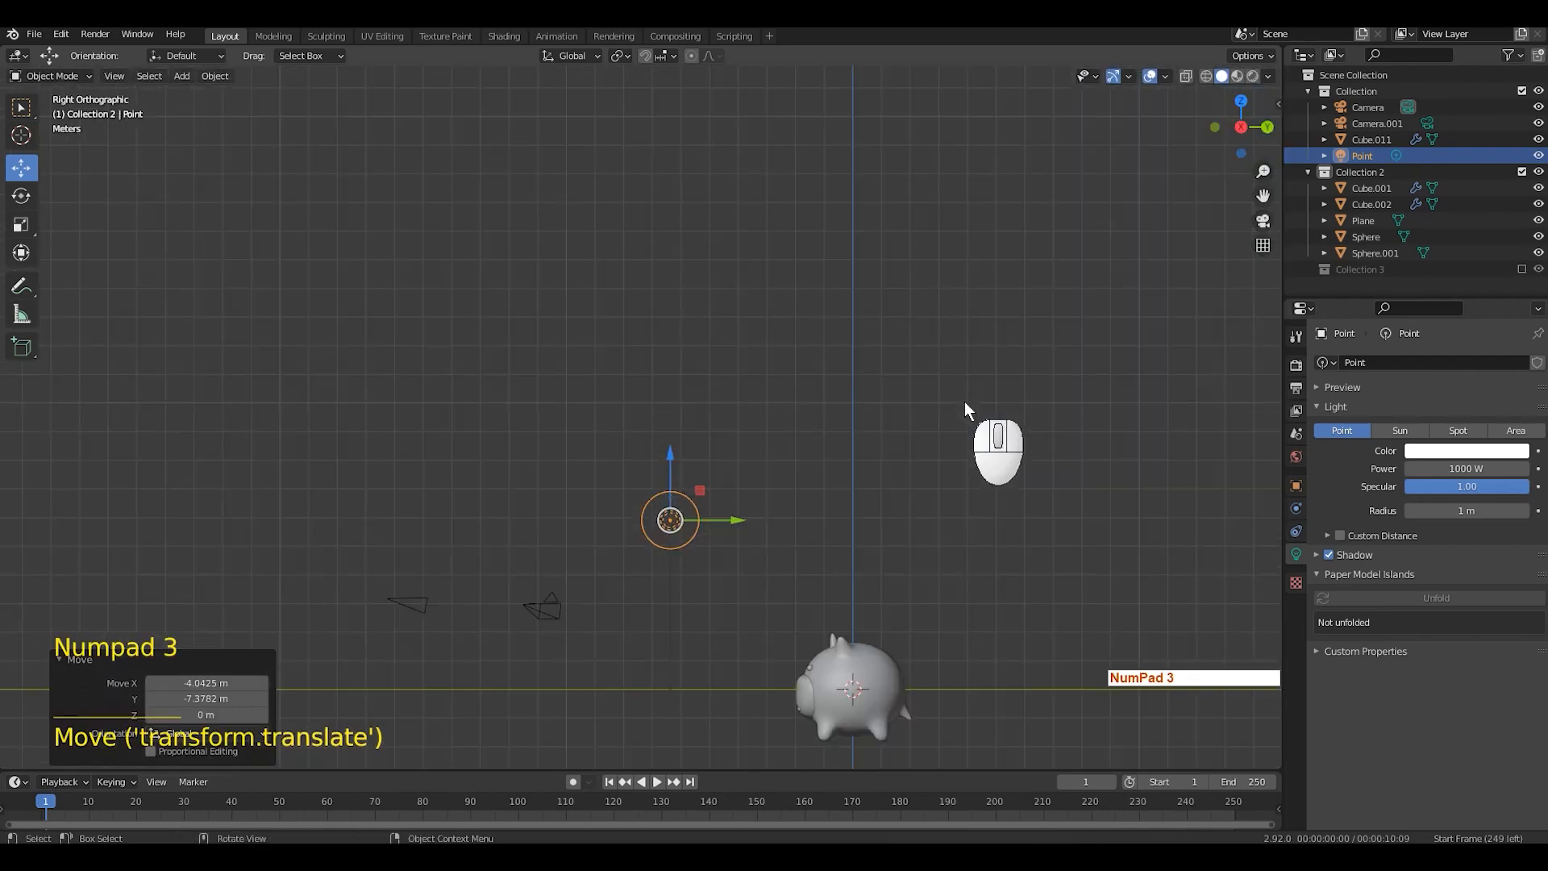
shift+middle_drag(939, 478, 941, 335)
key(g)
click(958, 404)
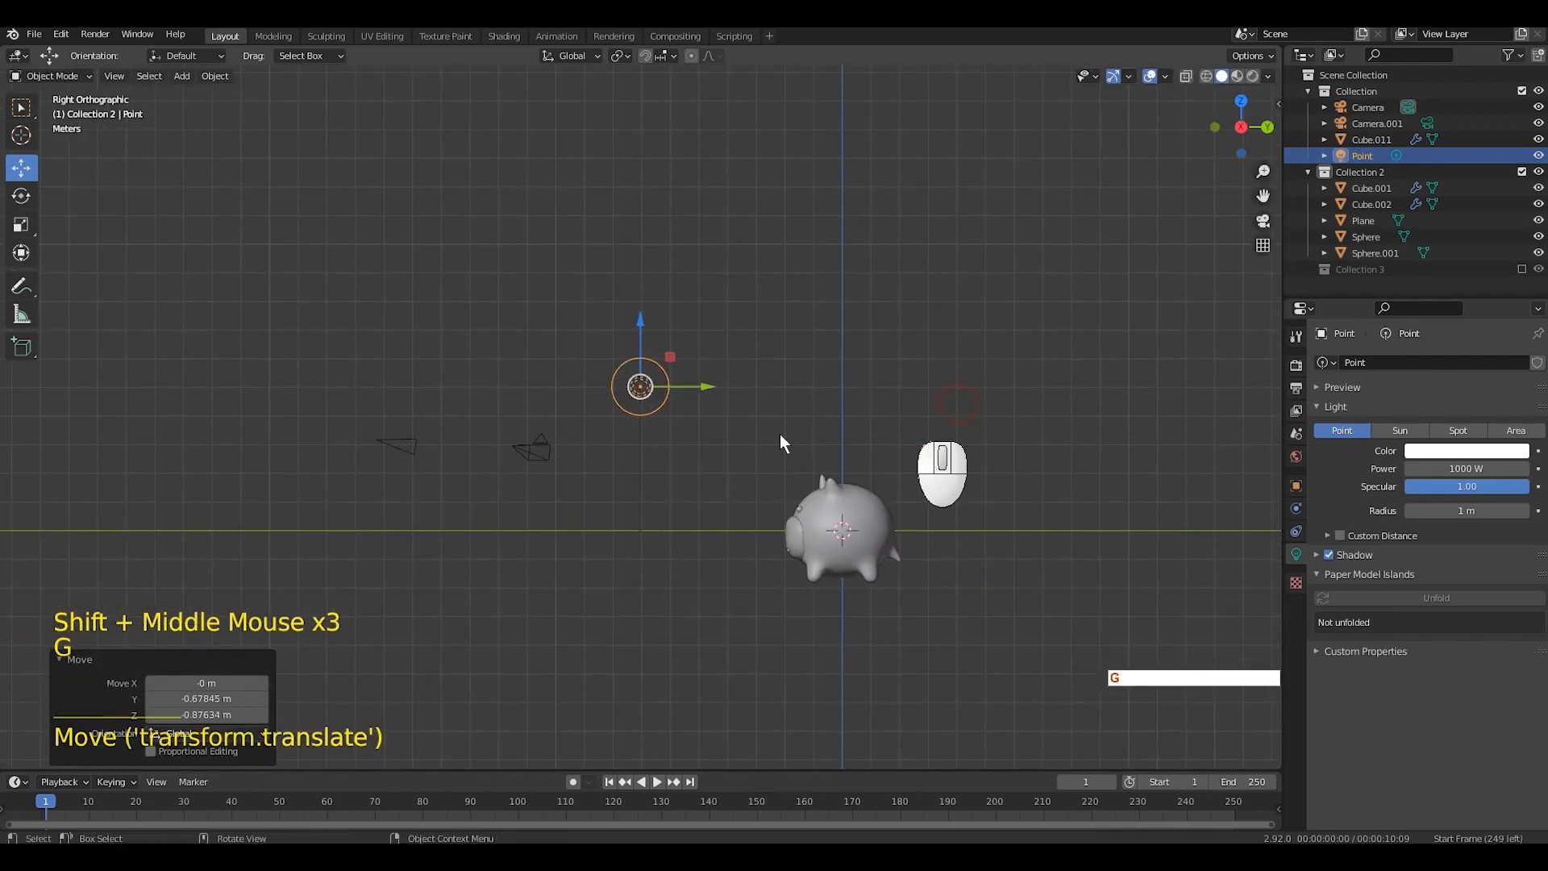
Step: Look through the front camera and switch the viewport to rendered shading to preview the lighting
key(KP_0)
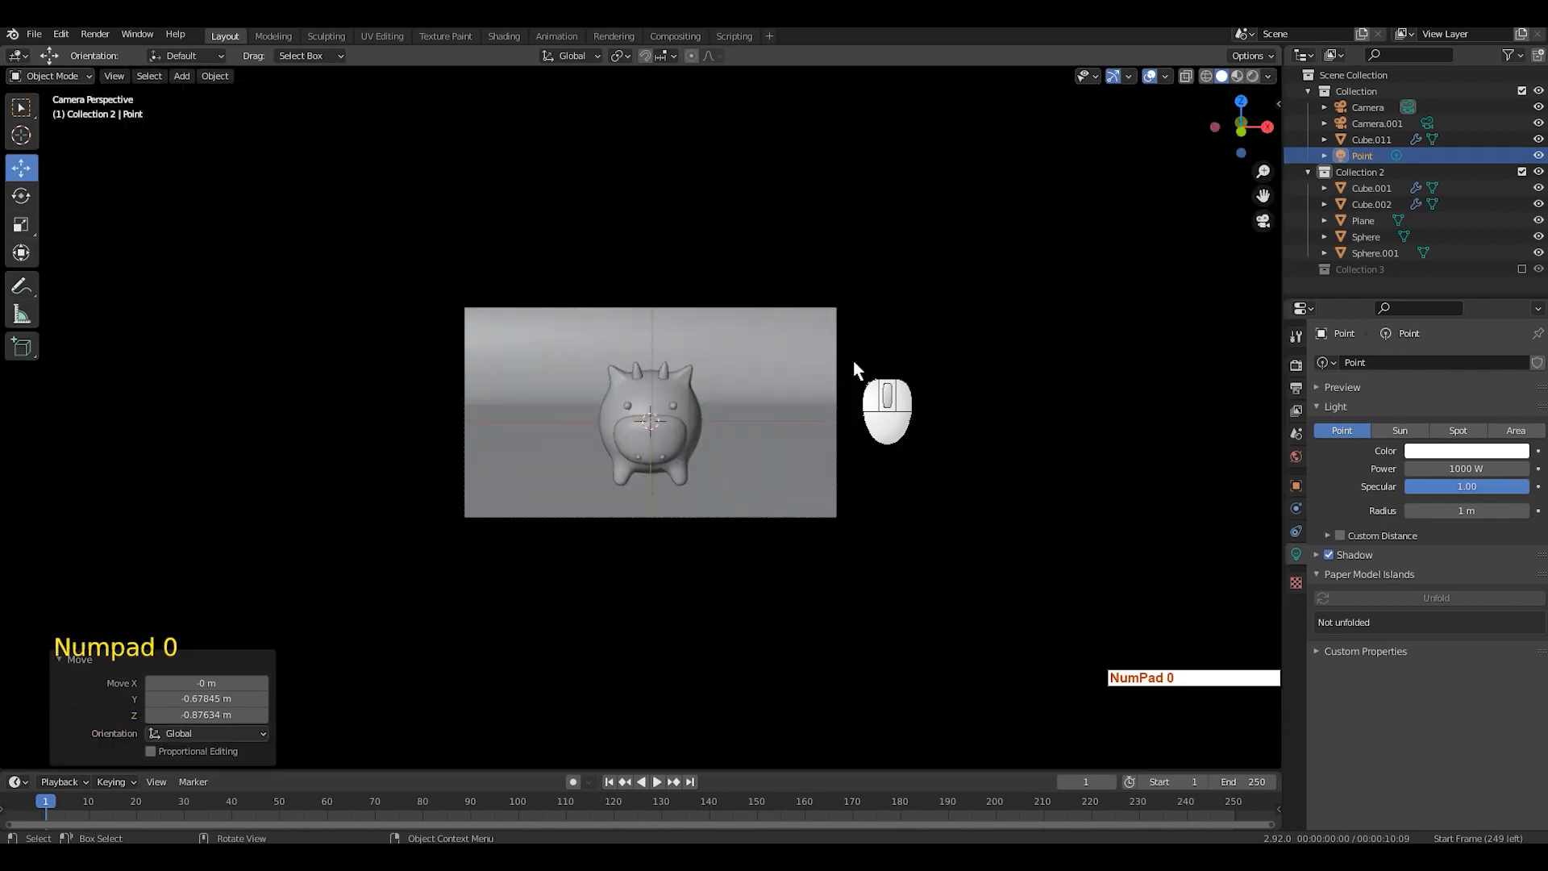
scroll(903, 358, up, 4)
shift+middle_drag(907, 361, 873, 356)
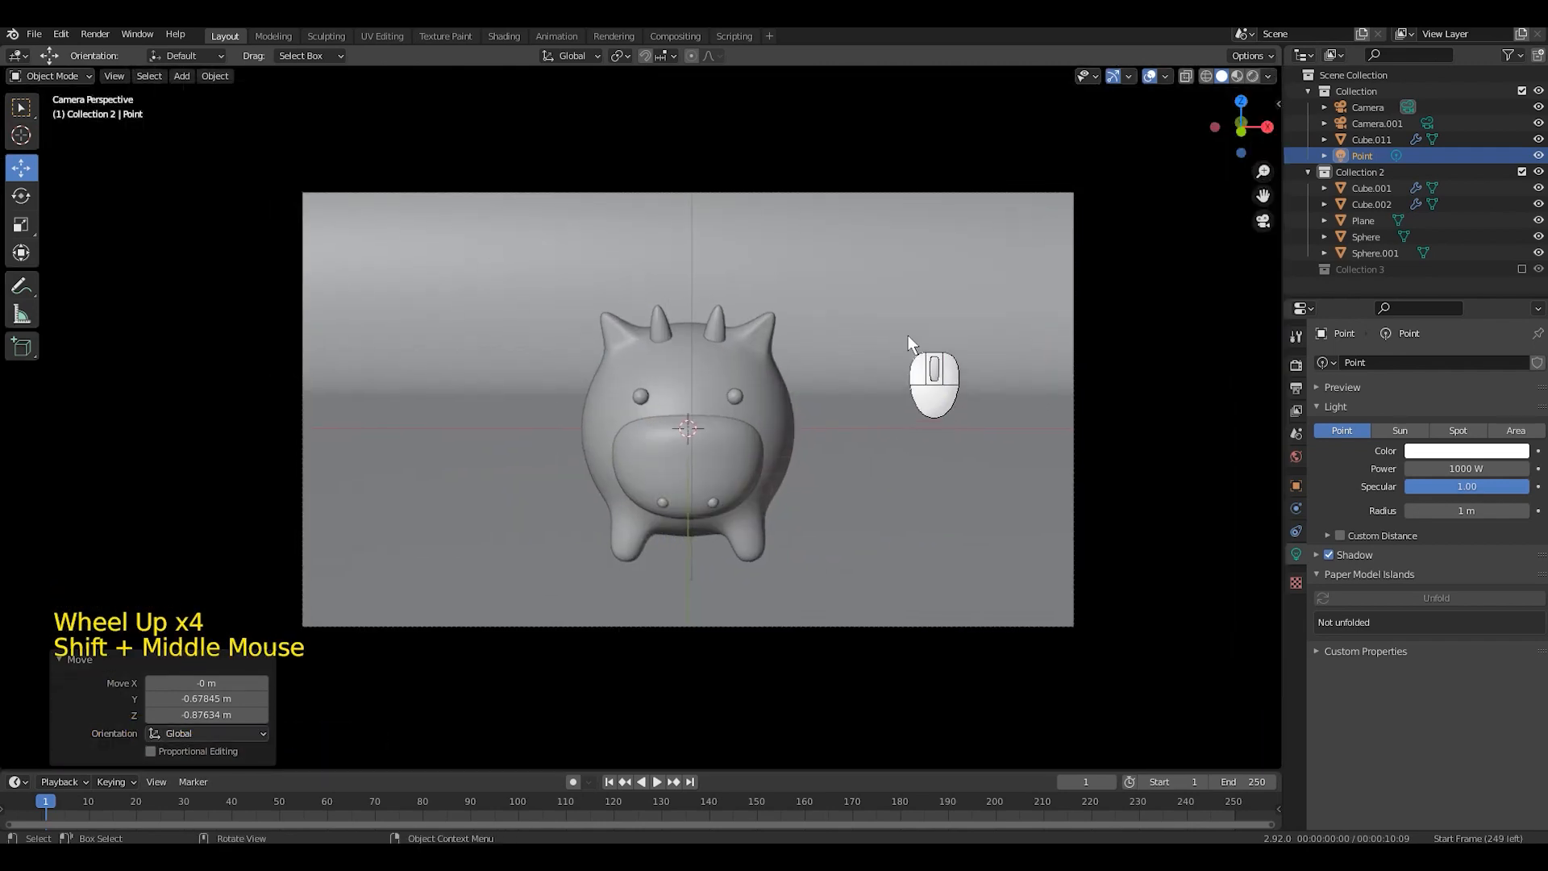
click(71, 658)
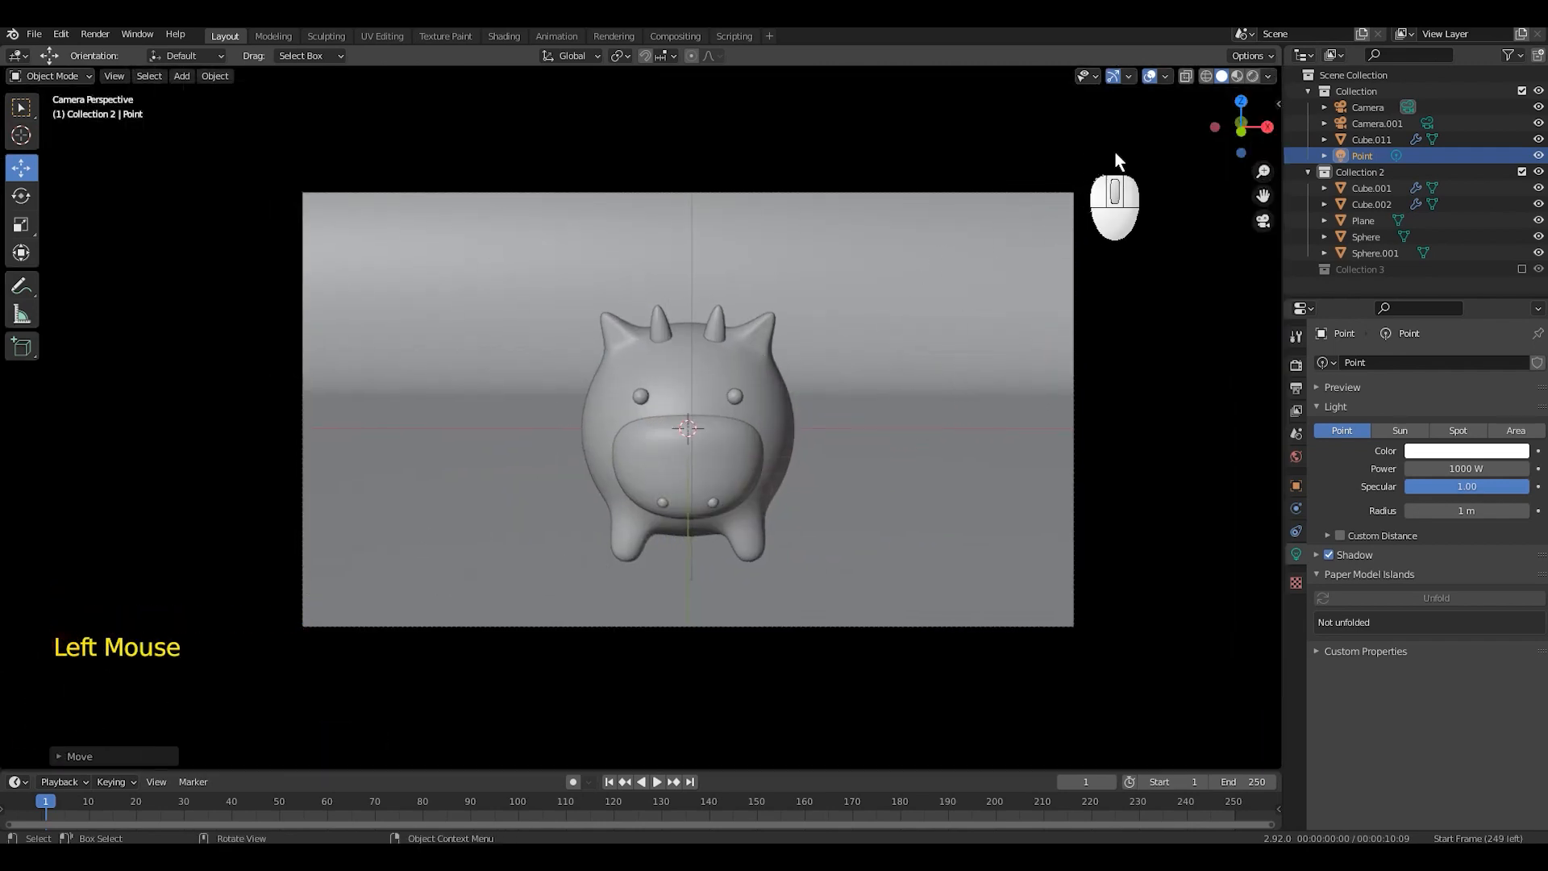
click(1253, 76)
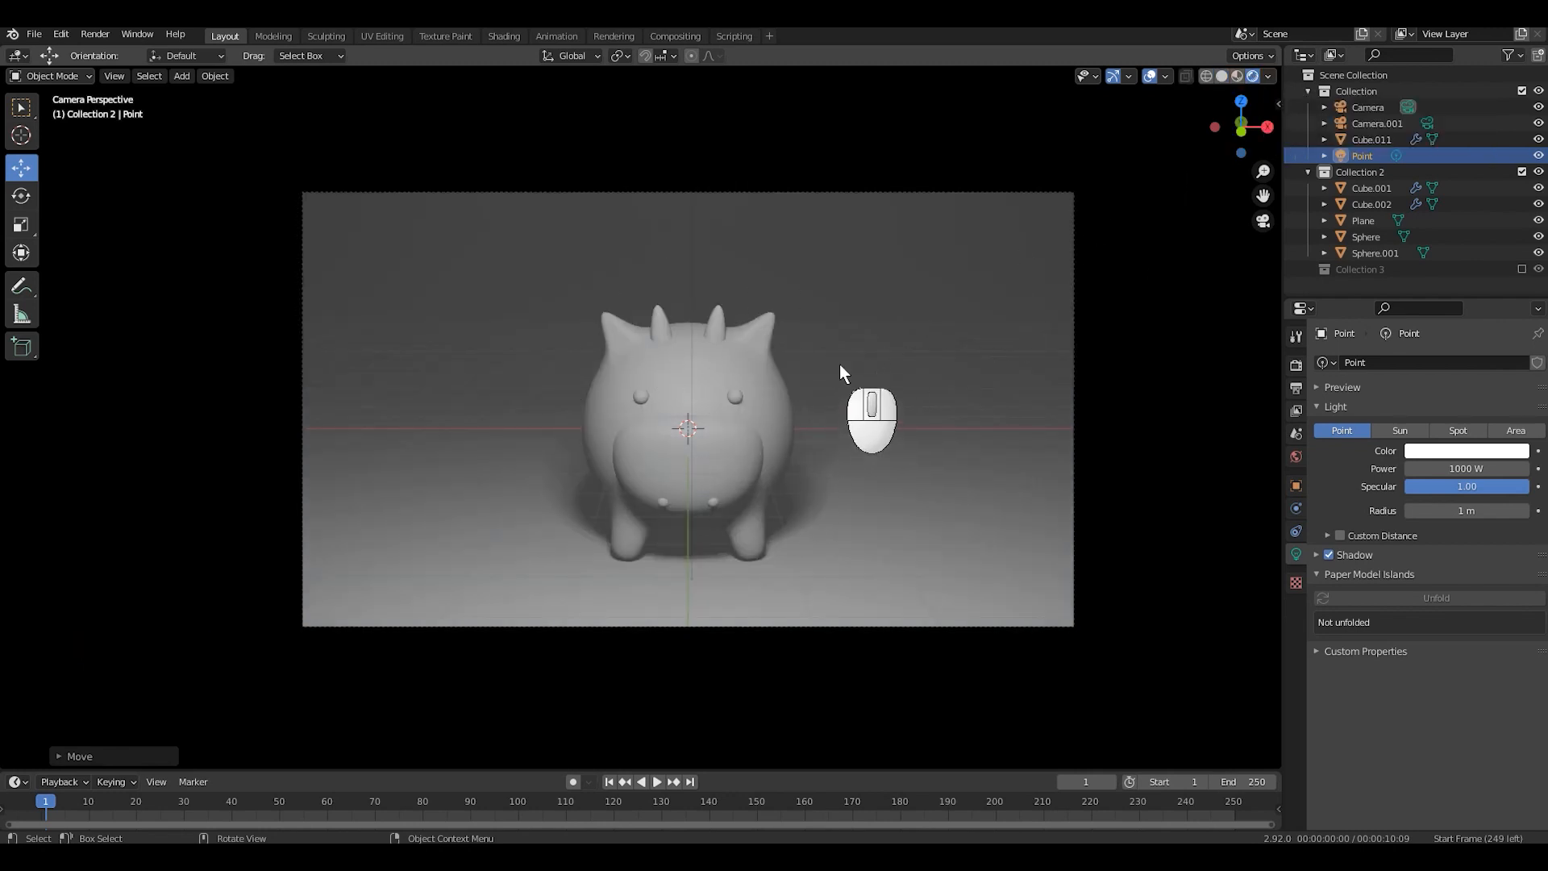
click(692, 129)
click(692, 198)
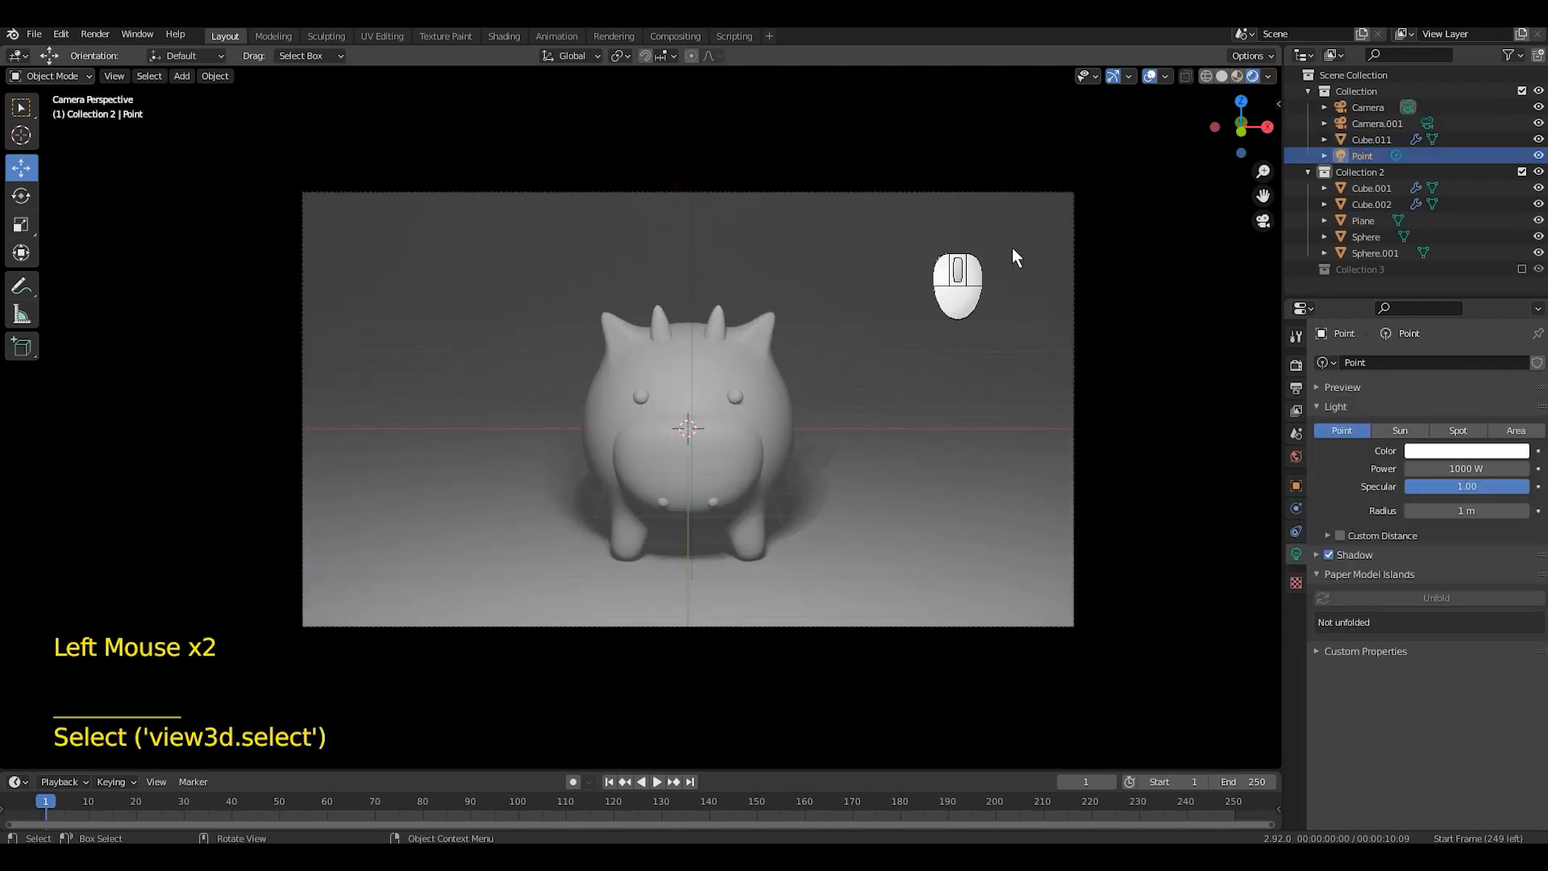
scroll(797, 298, down, 1)
key(g)
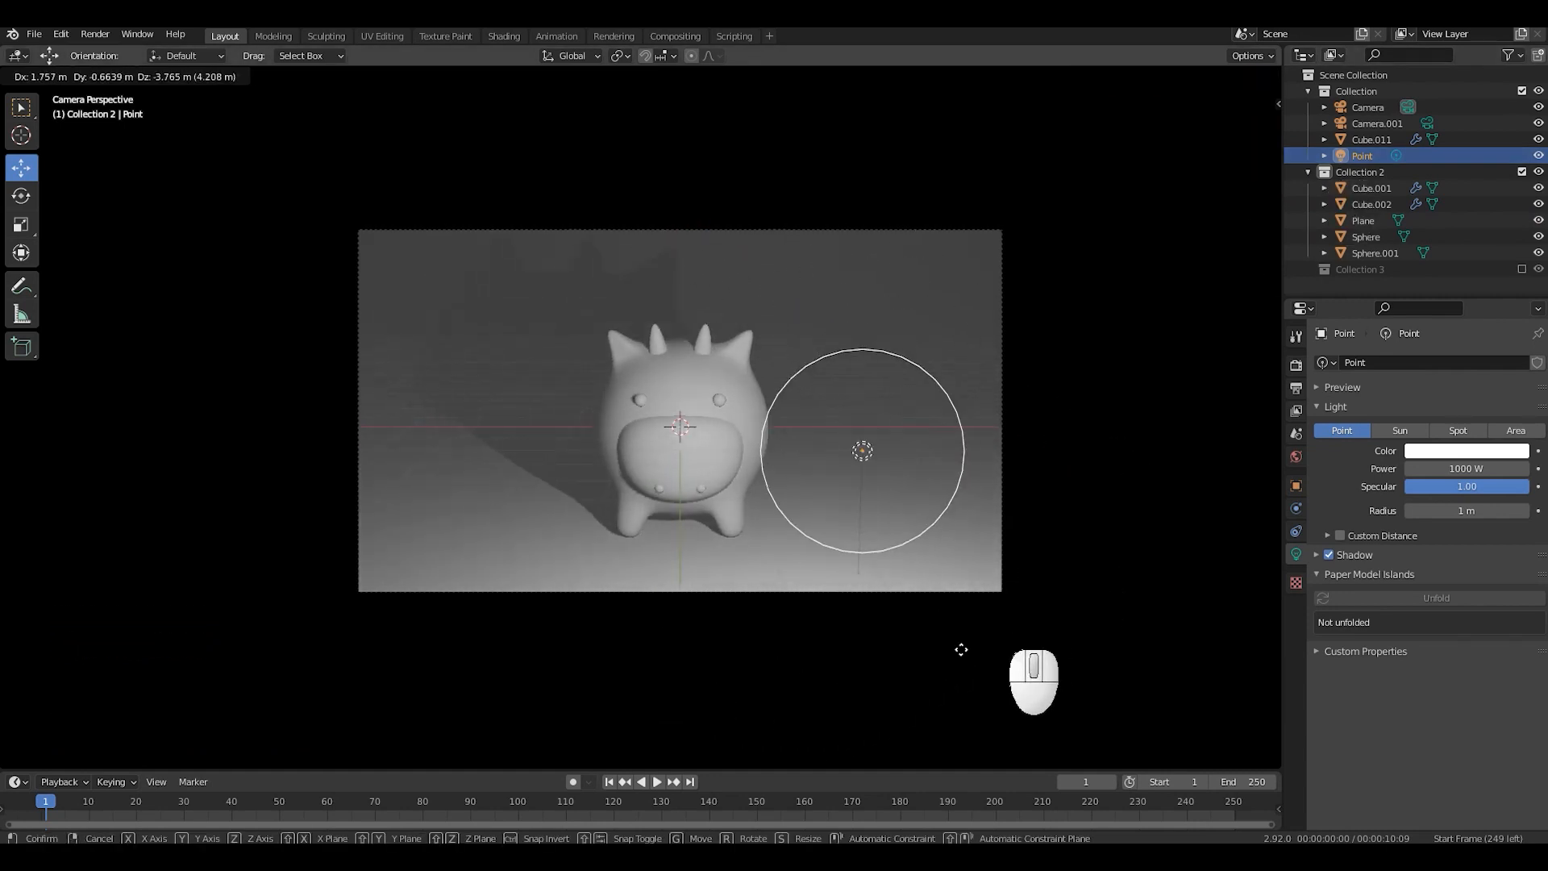
right_click(887, 463)
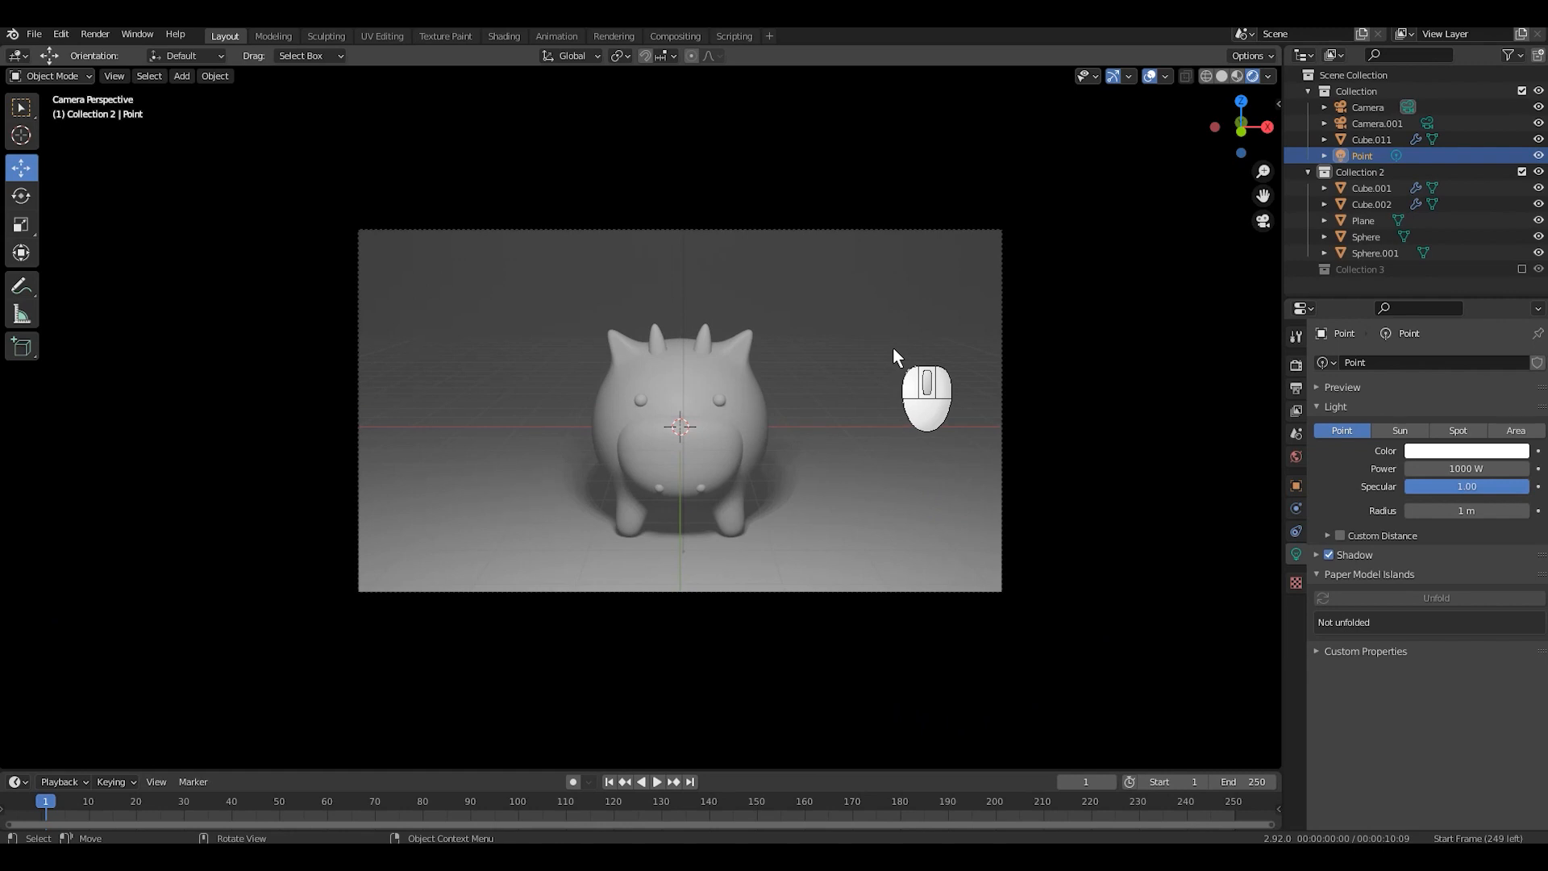
Step: In top view, move the point light to the front right of the animal
key(KP_7)
scroll(798, 381, down, 2)
shift+middle_drag(798, 381, 832, 437)
scroll(806, 435, up, 1)
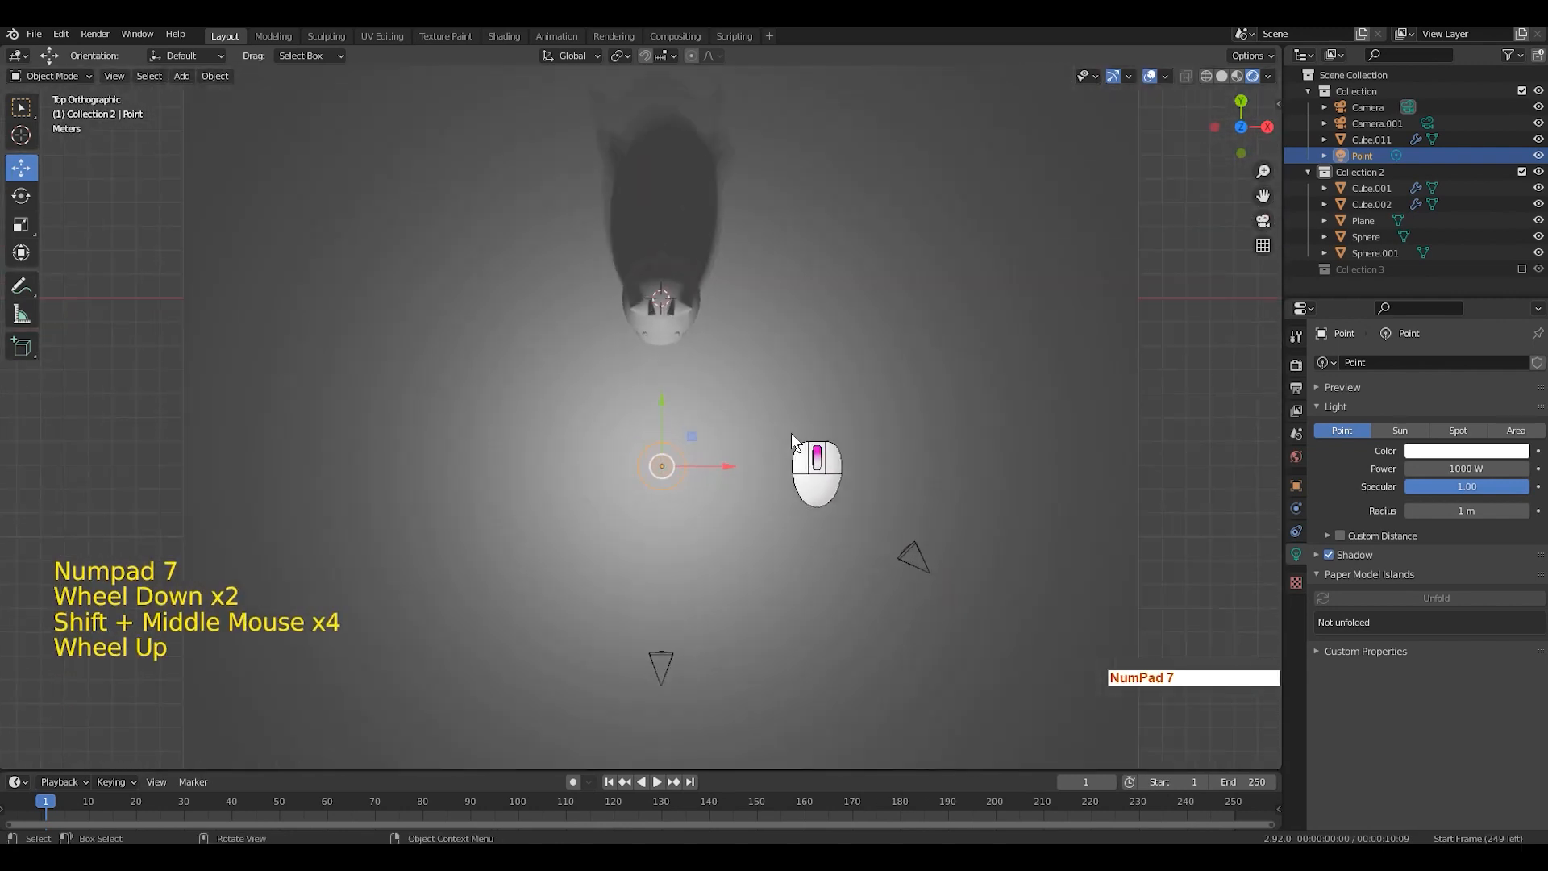
key(g)
click(797, 466)
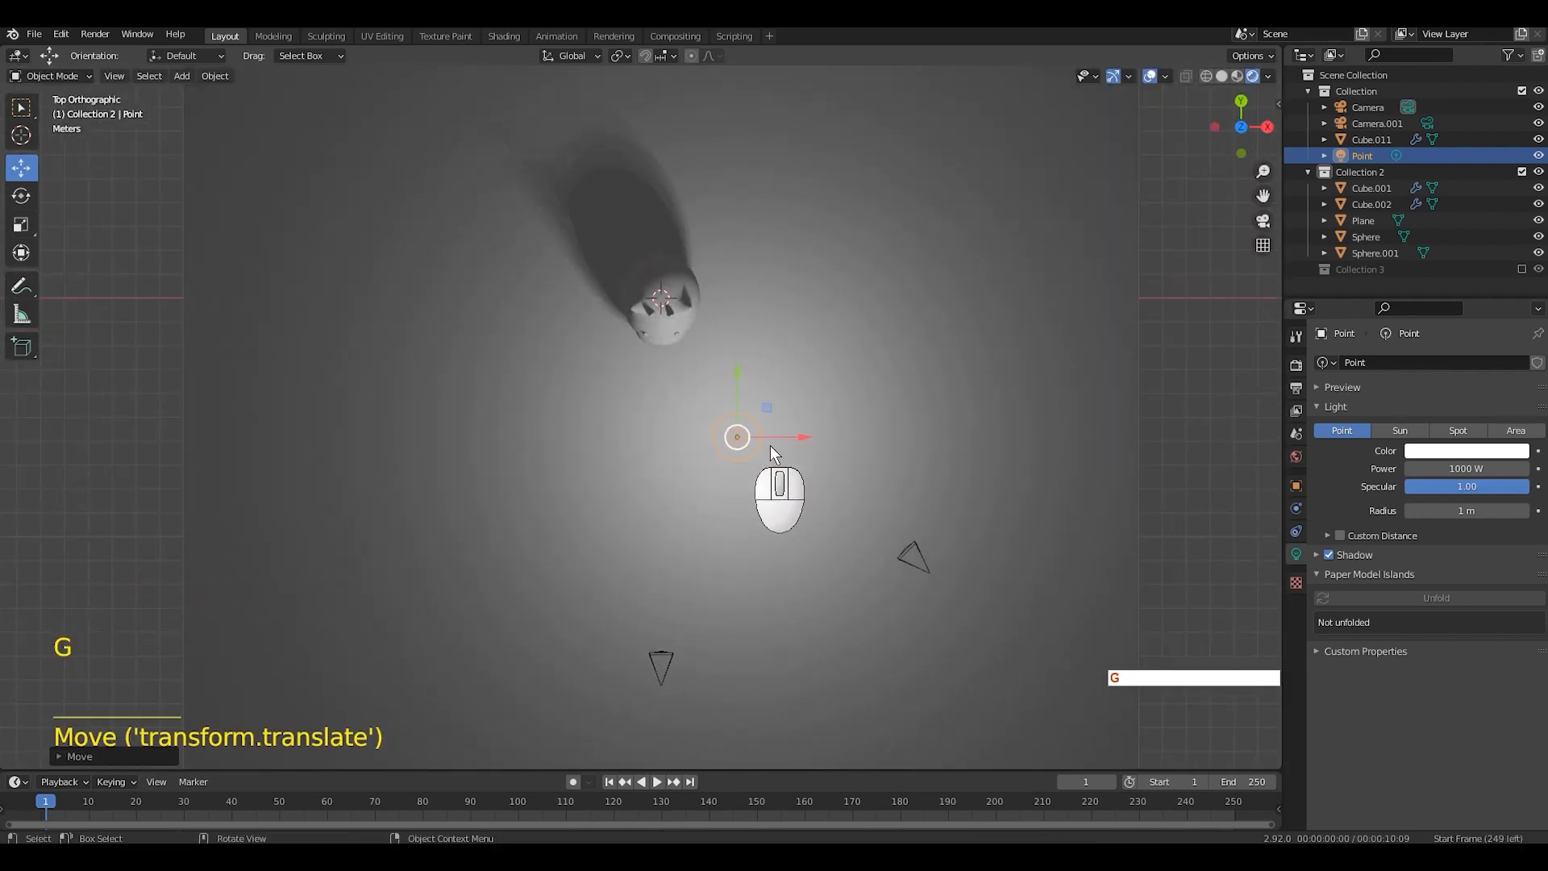
Step: Duplicate the point light twice, placing one copy at the animal's front left and the other behind it
key(shift+d)
click(573, 435)
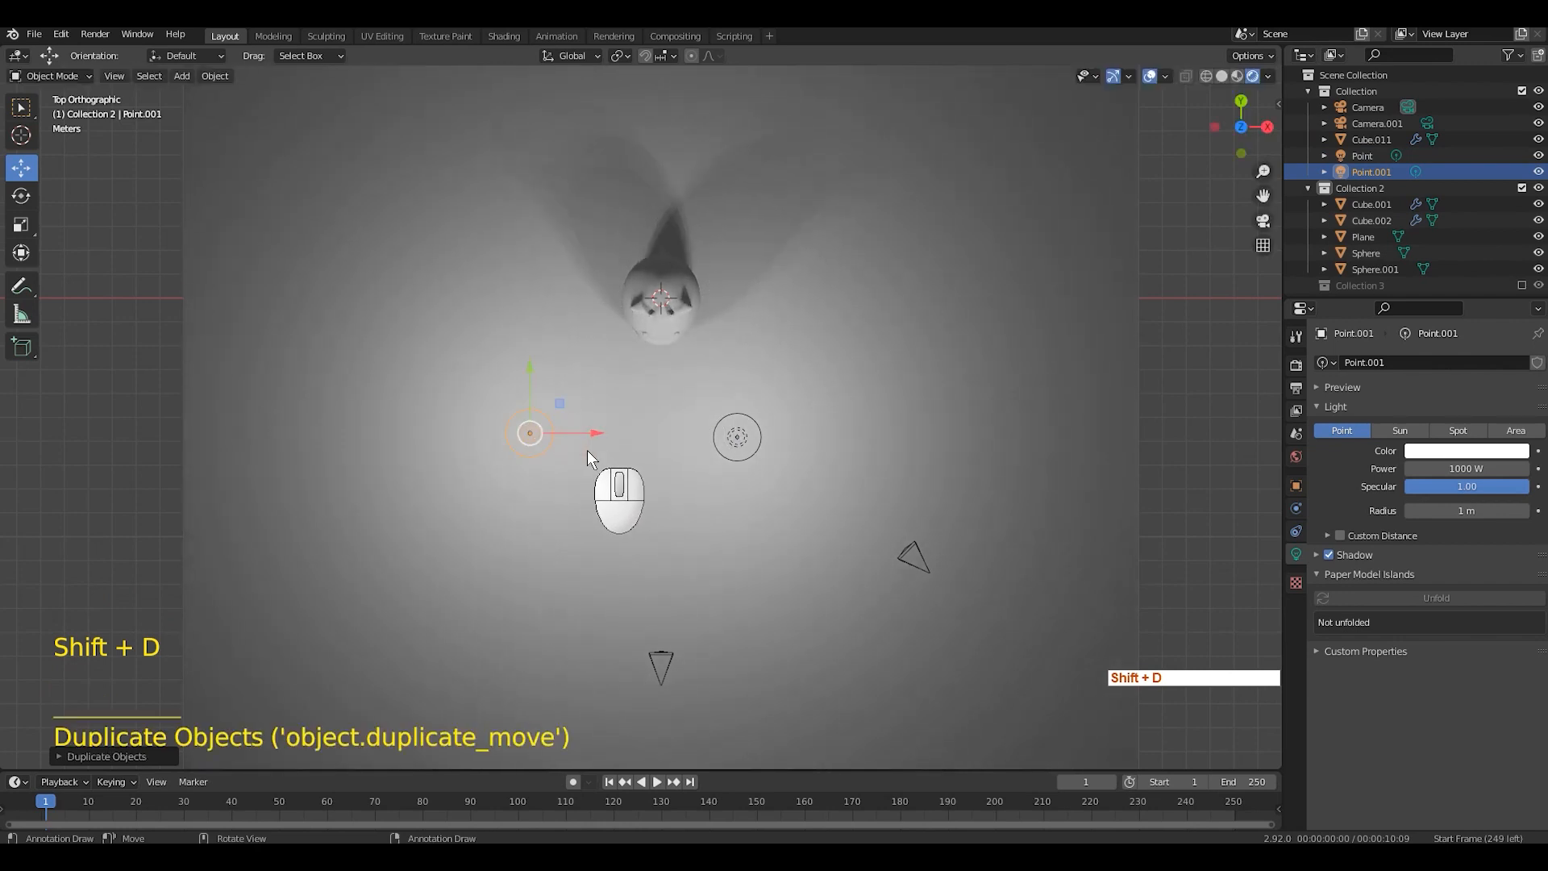
key(shift+d)
click(717, 123)
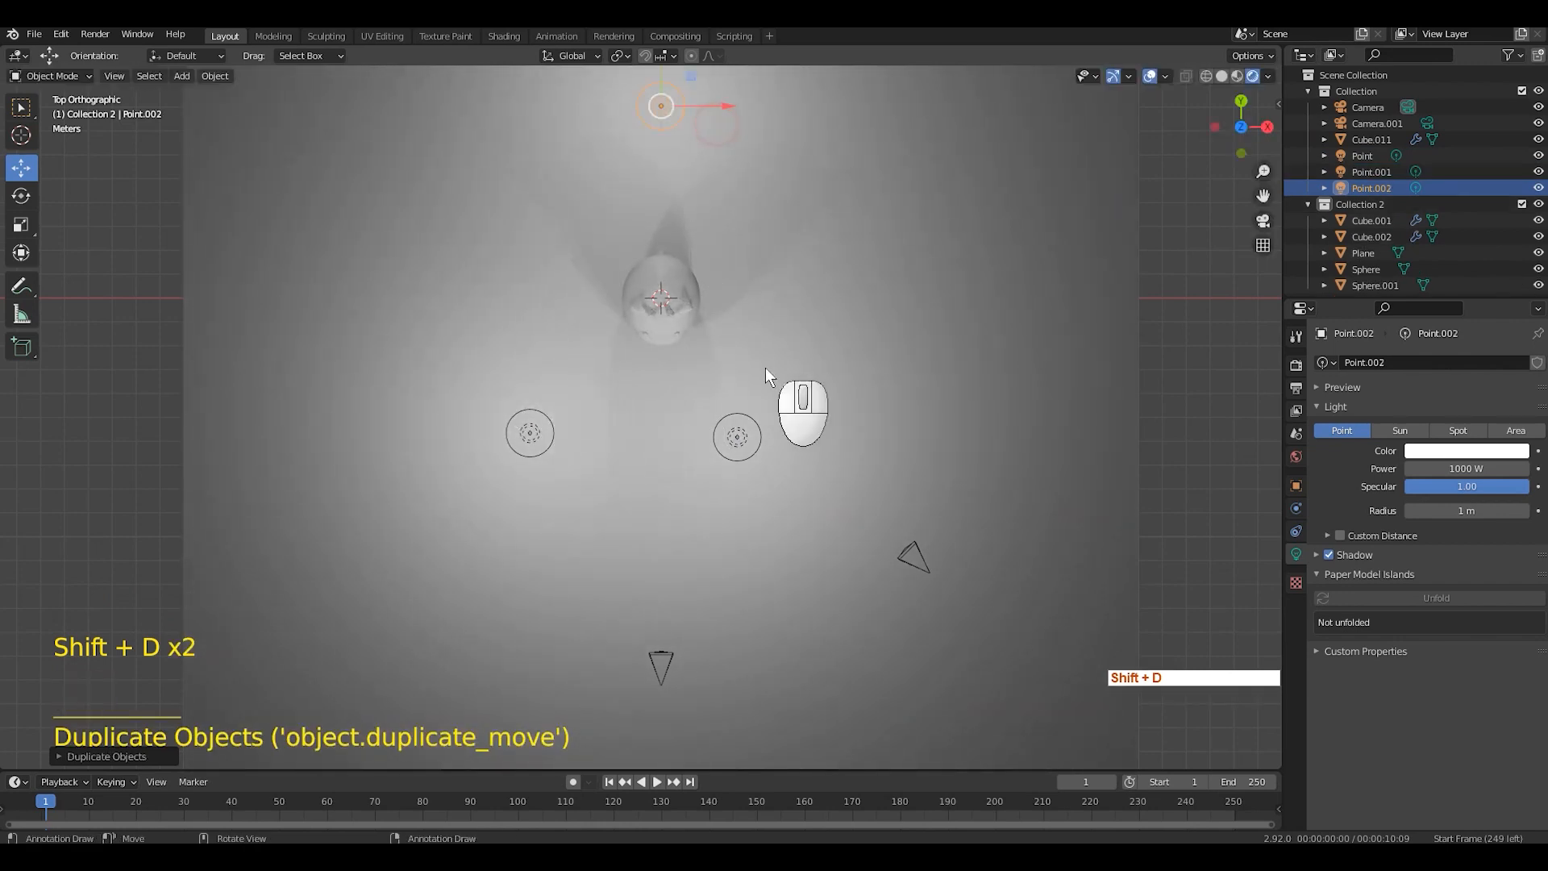
Step: Spread the two front point lights farther apart to either side of the animal
click(737, 436)
key(g)
click(798, 442)
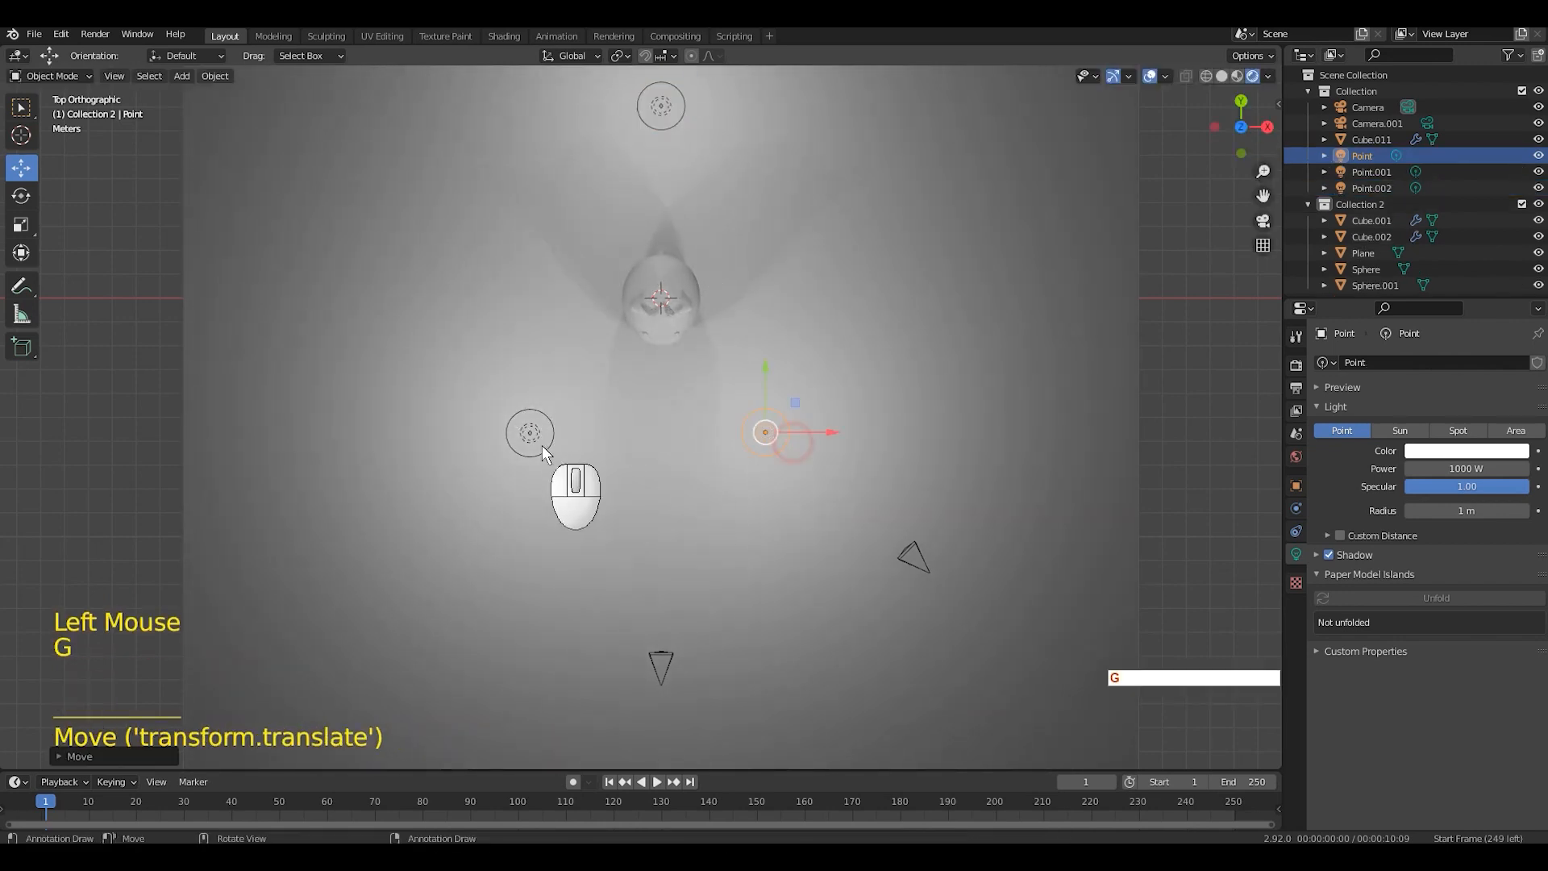
click(530, 433)
key(g)
click(460, 389)
Step: Move the front-right point light directly in front of the animal and check the lighting through the camera
click(780, 452)
key(g)
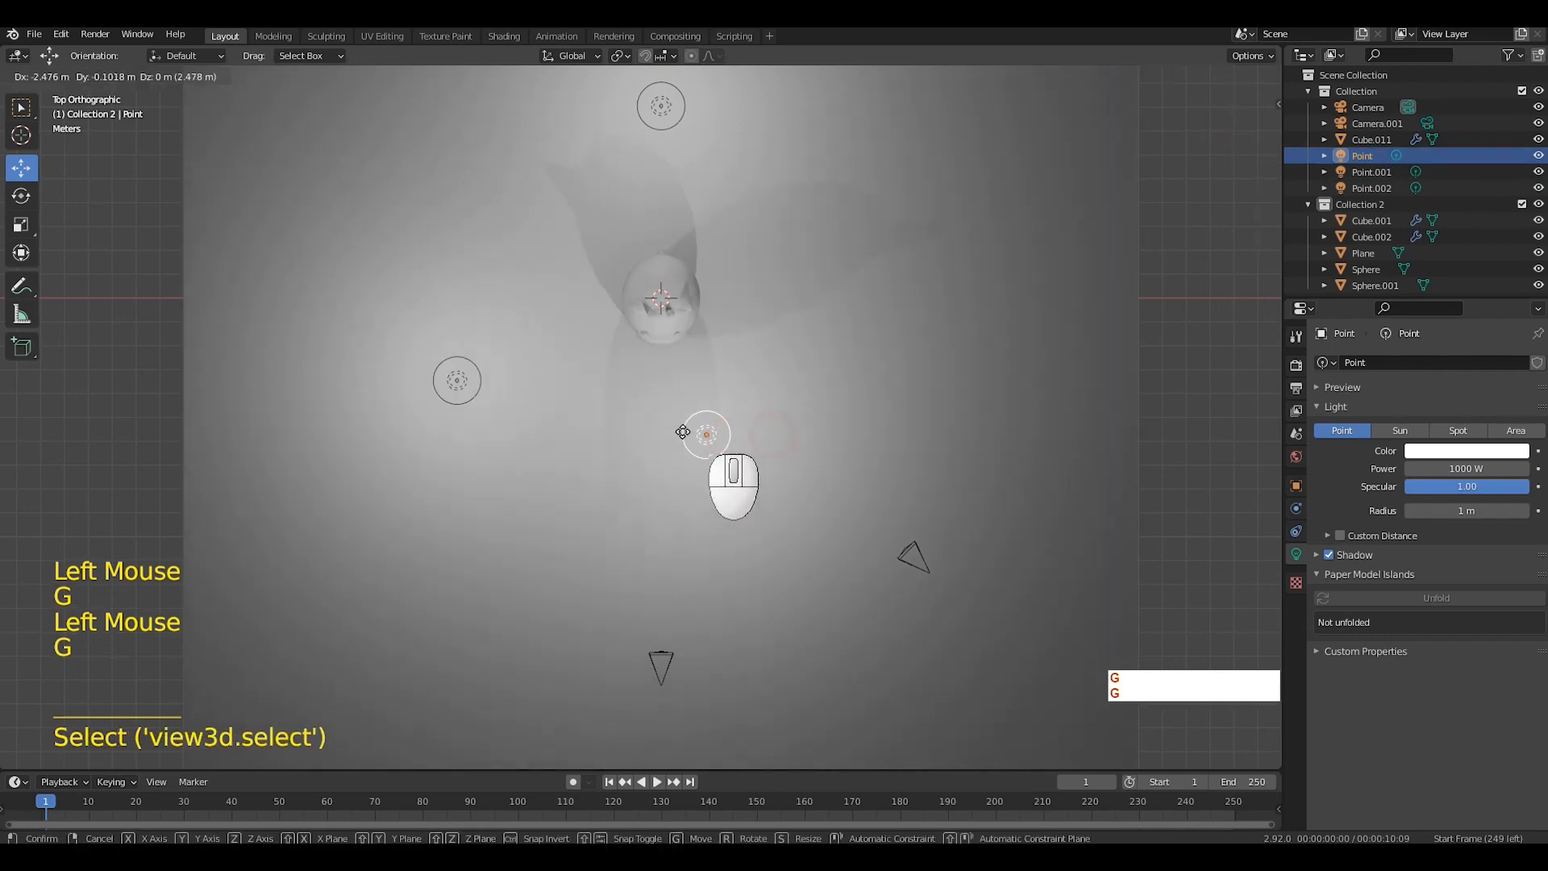
click(655, 448)
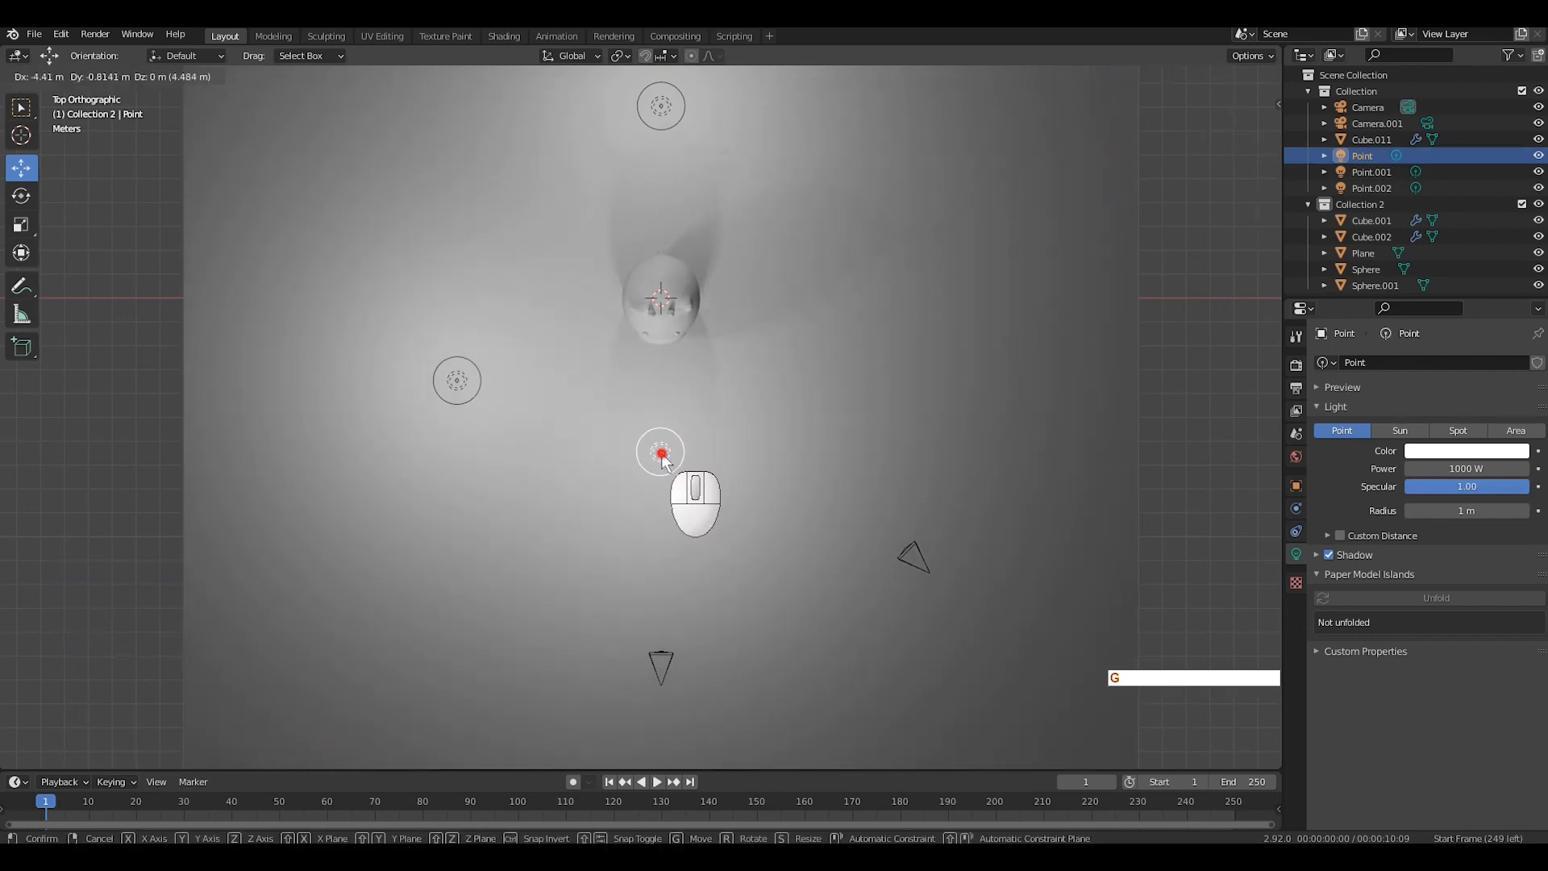
middle_drag(721, 461, 772, 395)
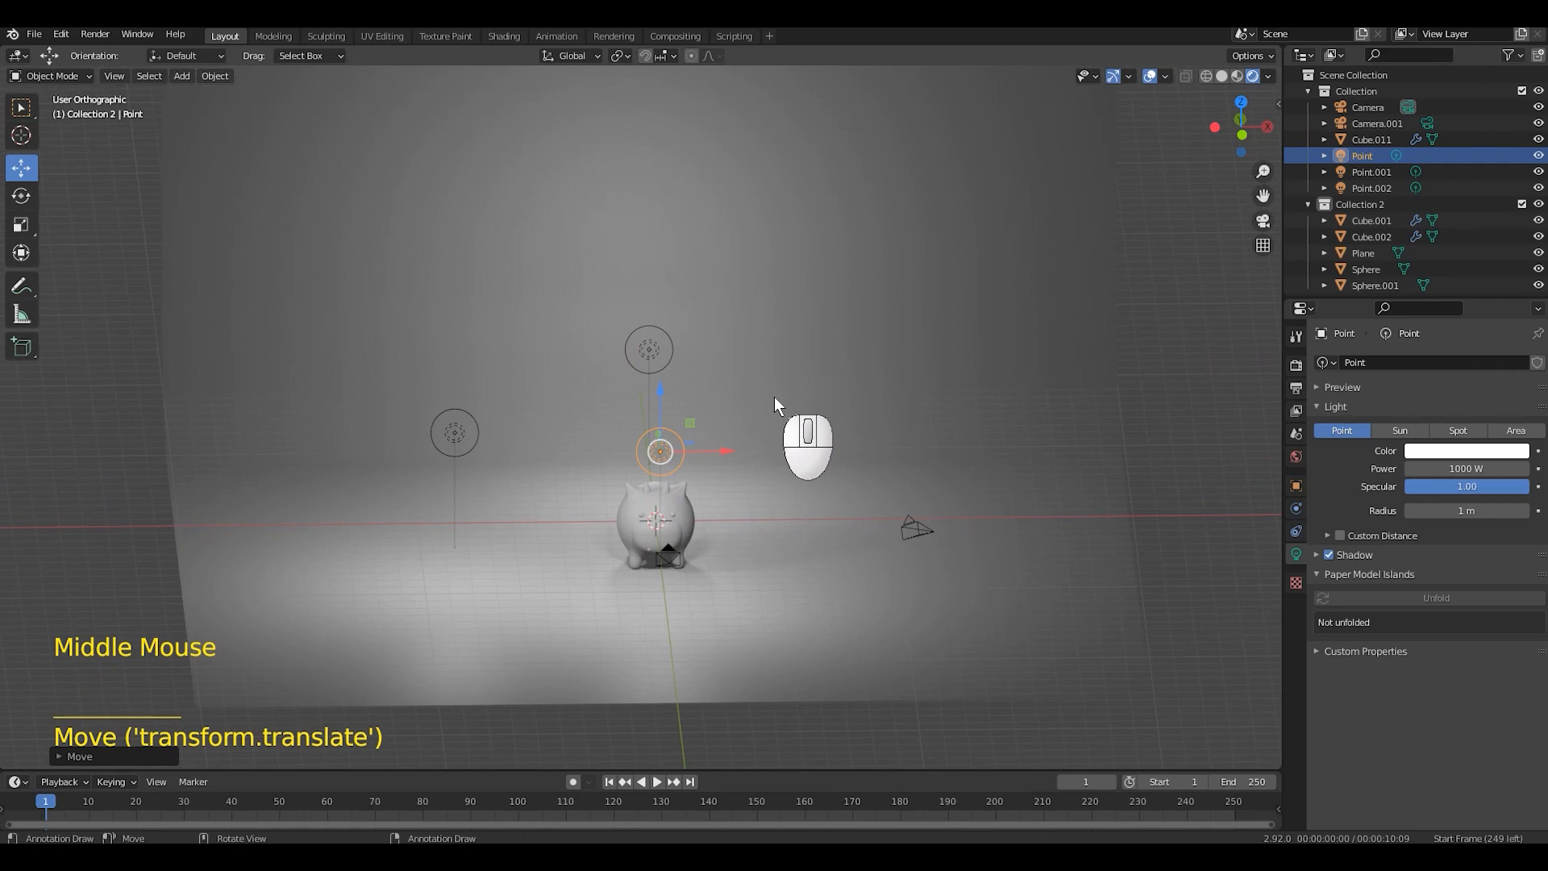
key(KP_0)
scroll(643, 452, up, 2)
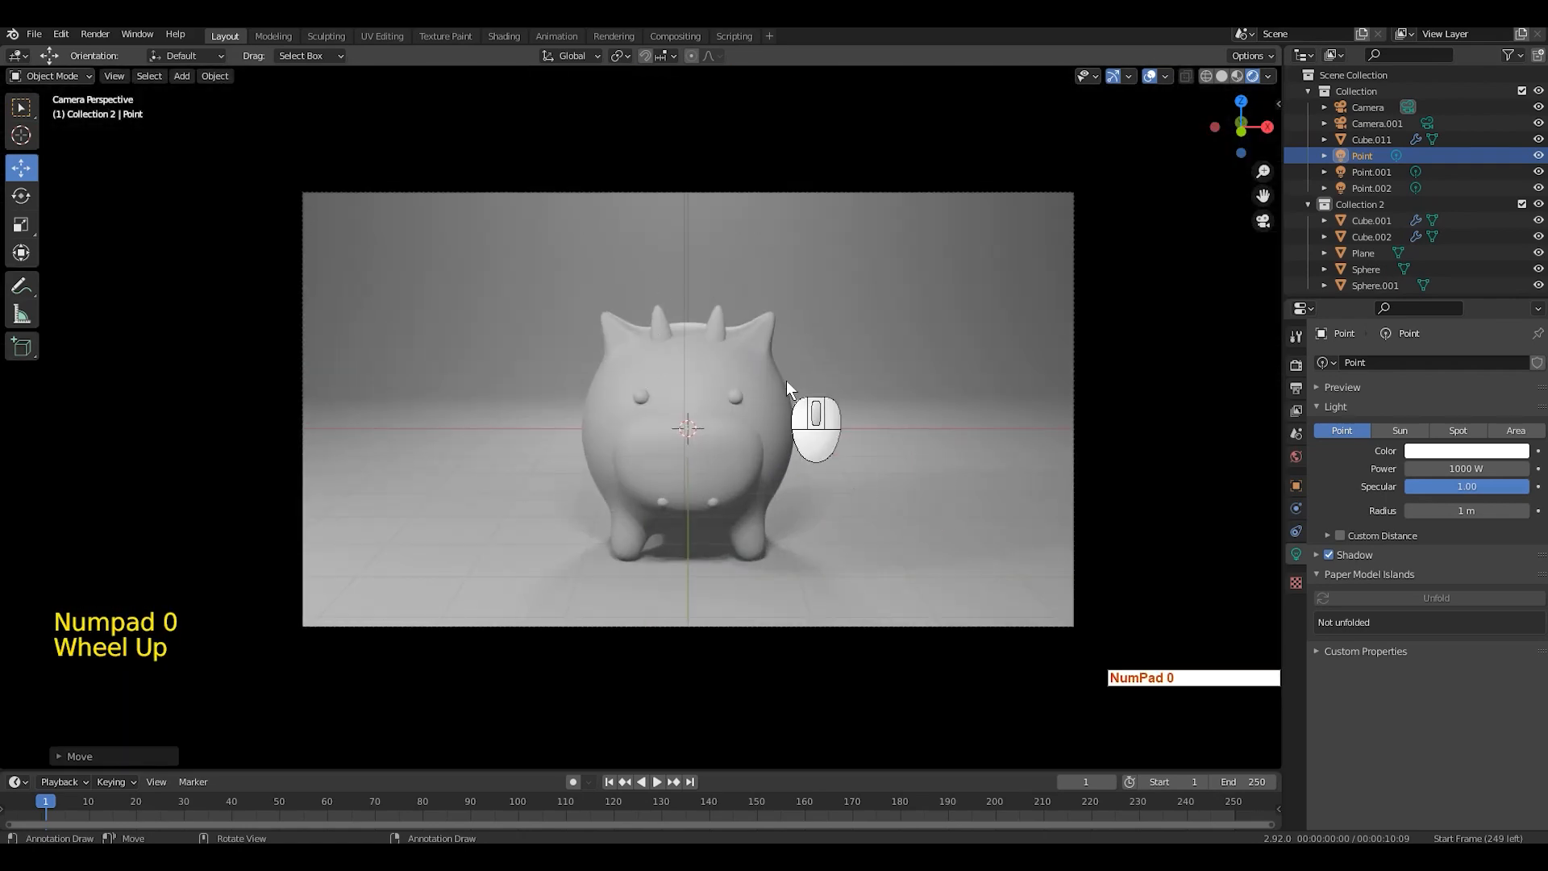
Step: In top view, move the centered point light to the animal's front right and bring the front-left light nearer to match it
key(KP_7)
key(g)
click(822, 436)
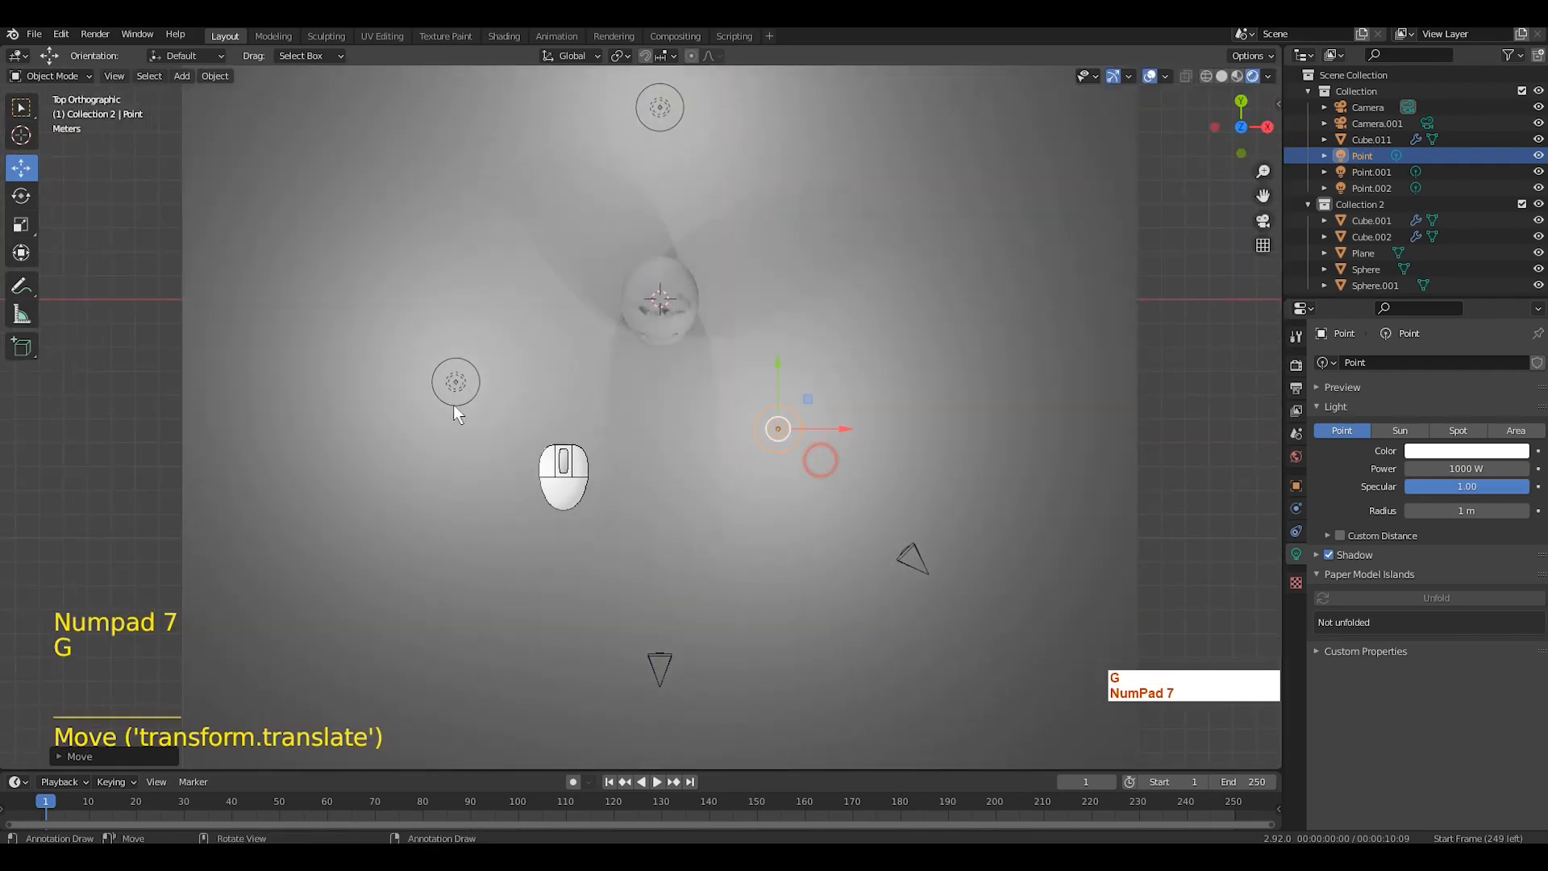
click(455, 384)
key(g)
click(540, 435)
Step: Move the rear point light closer behind the animal, adjust it in side view, and check the result through the camera
click(661, 108)
key(g)
click(671, 160)
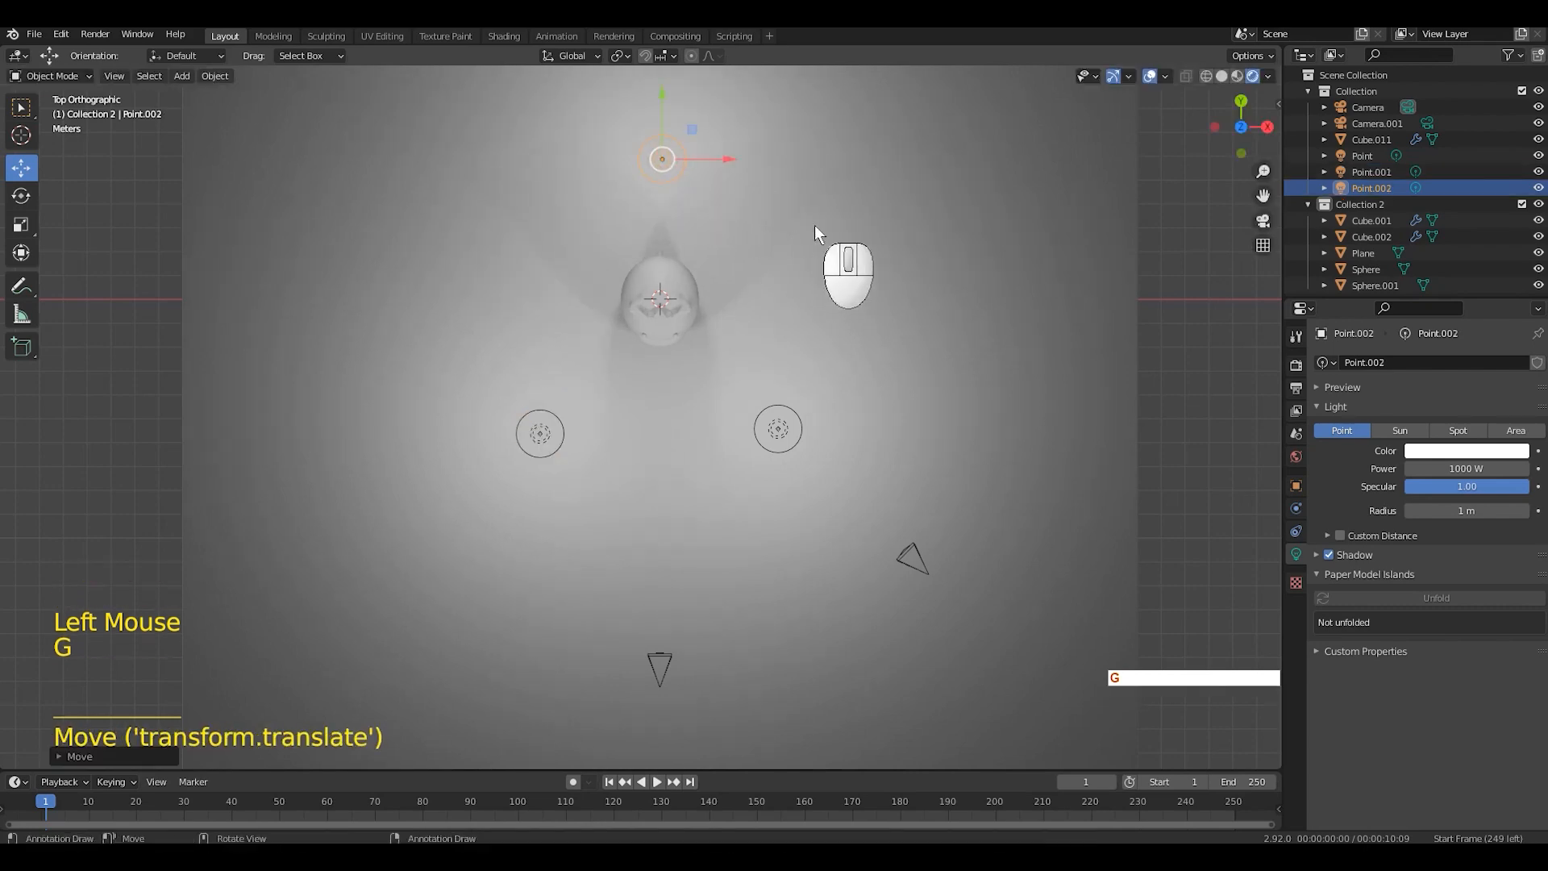
key(KP_3)
key(g)
key(KP_0)
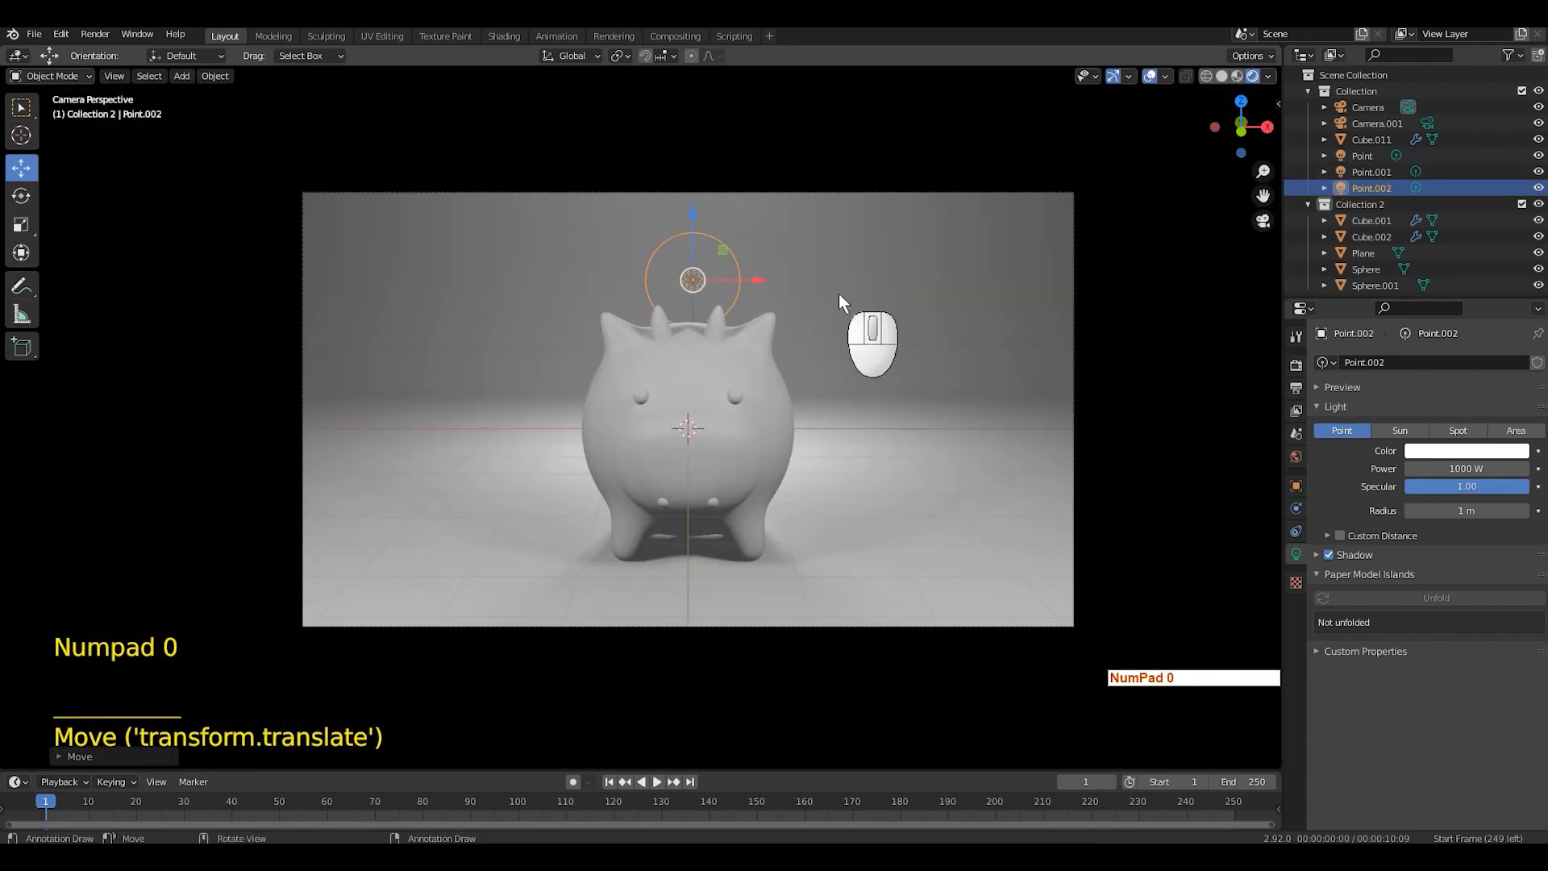
Step: In top view, delete the rear point light and both front point lights
key(KP_7)
scroll(843, 508, down, 2)
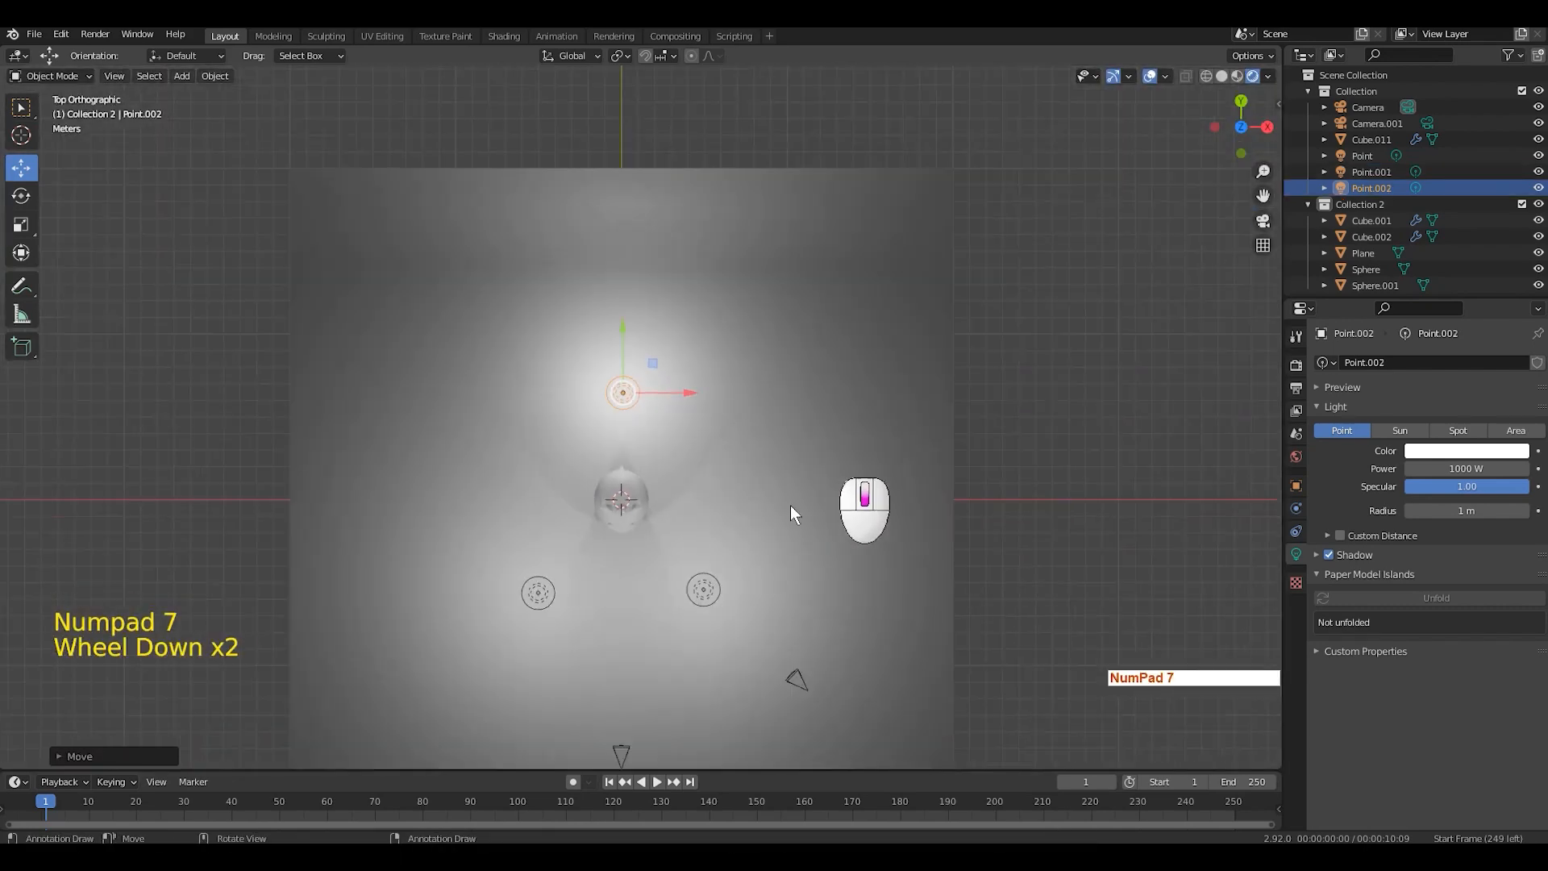
shift+middle_drag(842, 508, 722, 342)
key(x)
click(722, 334)
click(720, 504)
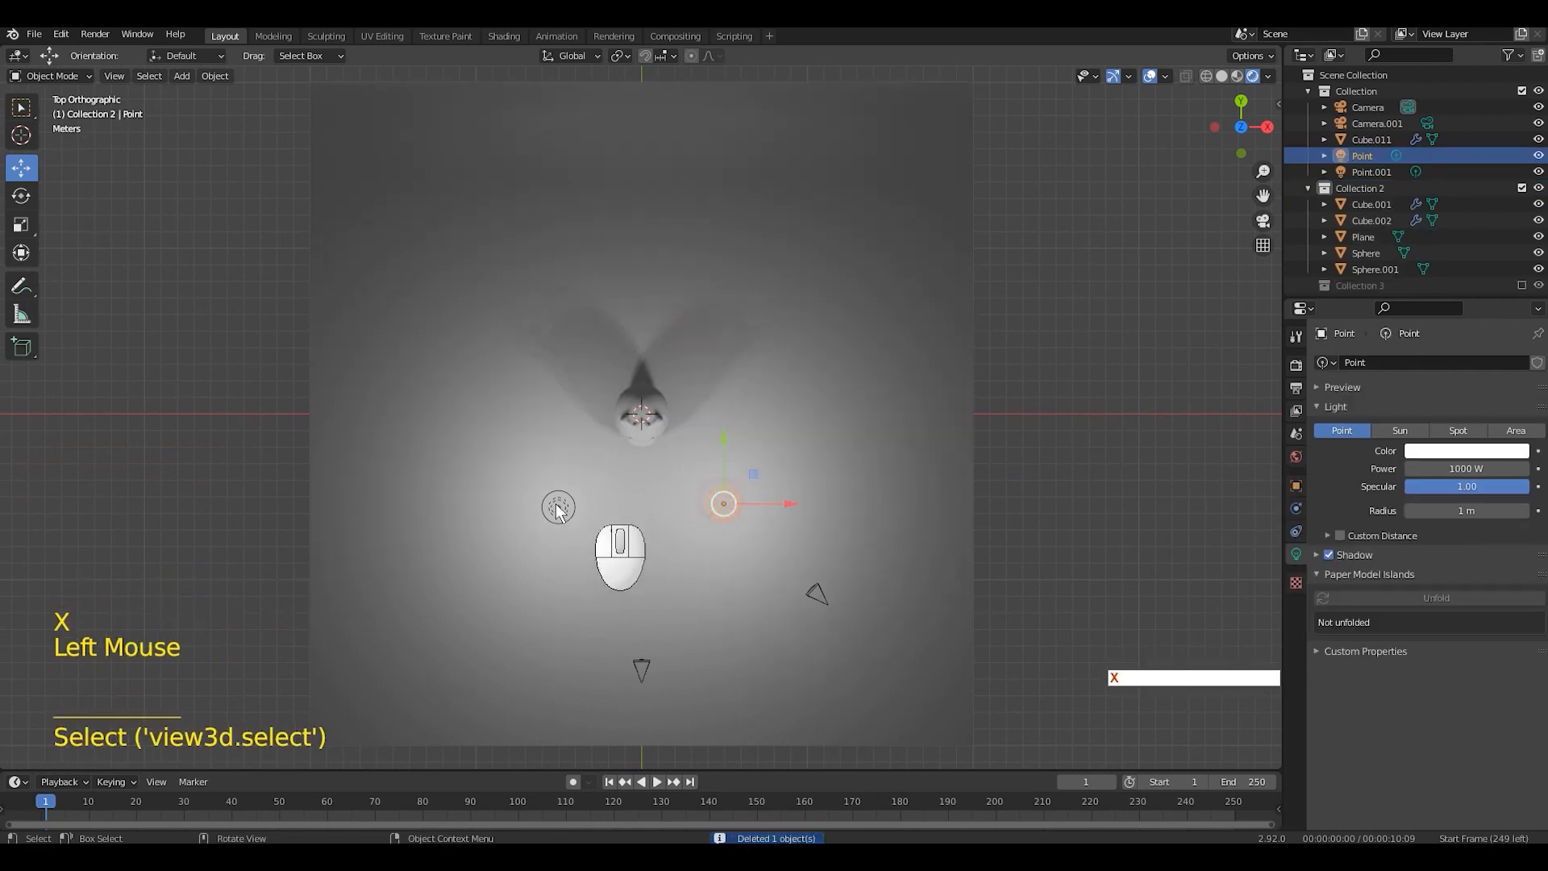
shift+click(558, 506)
key(x)
click(795, 385)
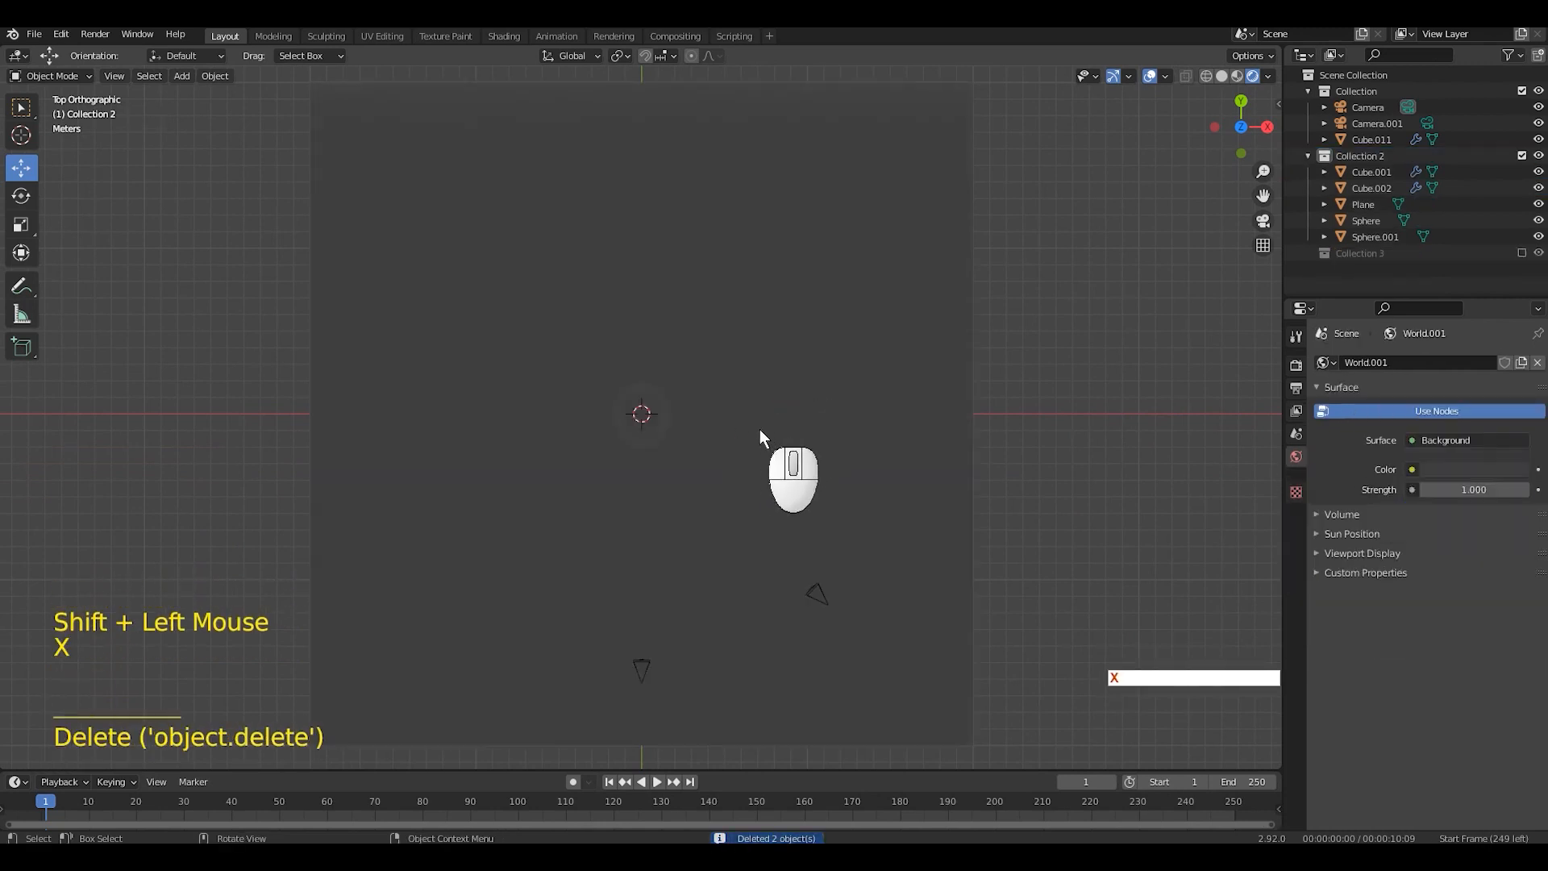
Step: In front view, select the animal's main body mesh
key(KP_1)
scroll(761, 436, up, 4)
shift+scroll(865, 245, up, 1)
scroll(875, 518, up, 5)
shift+middle_drag(865, 245, 879, 327)
scroll(875, 525, up, 1)
click(793, 422)
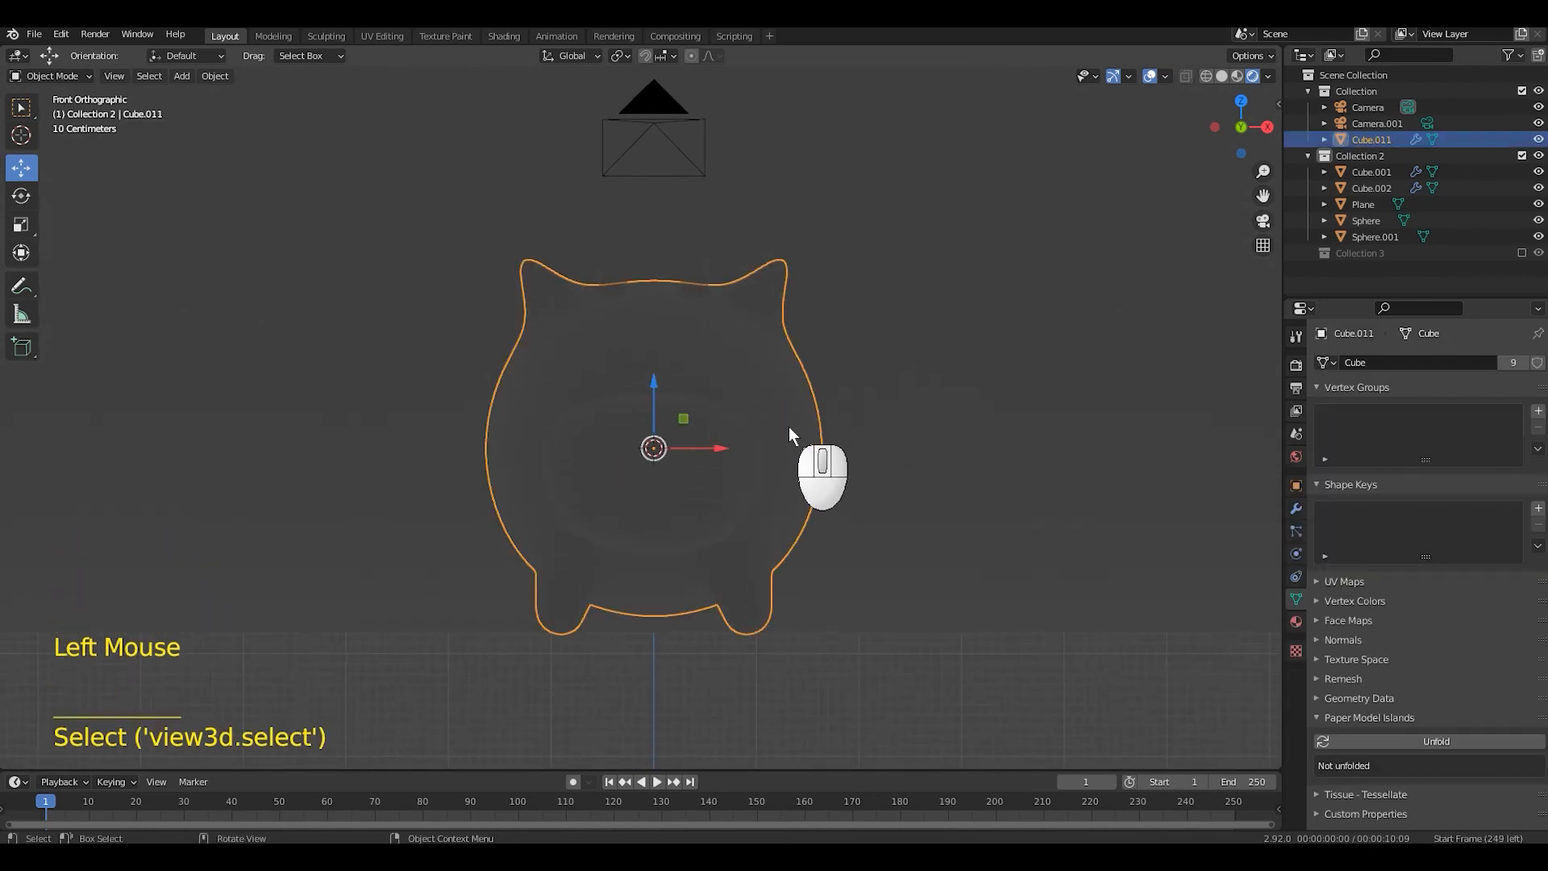
Step: Add a 3 Point Lights rig aimed at the animal's body
key(shift+a)
mouse_move(877, 318)
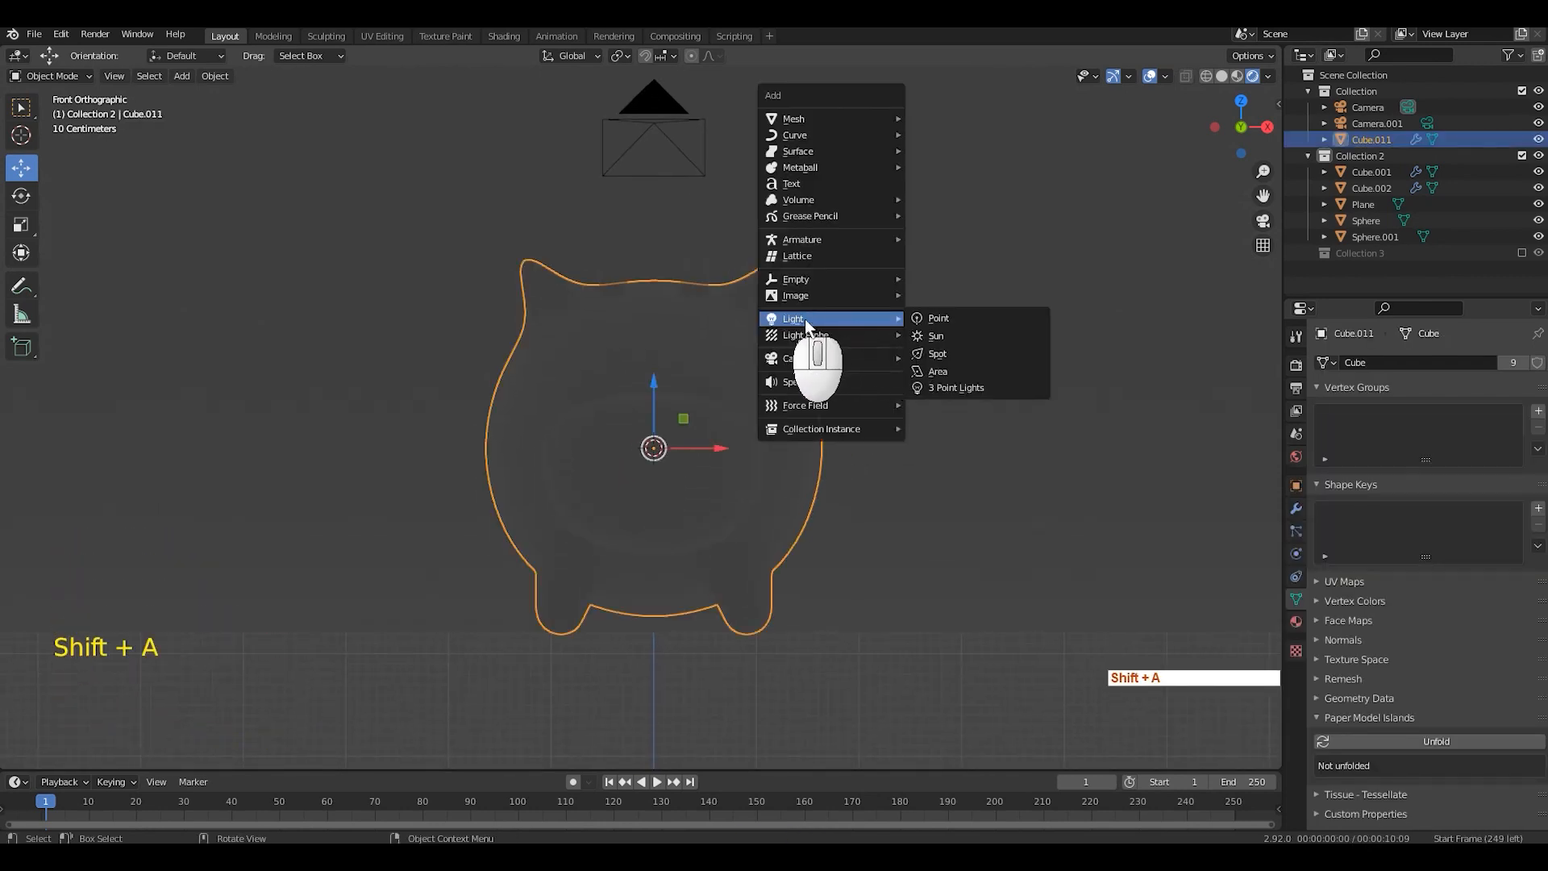
click(959, 395)
scroll(830, 385, down, 5)
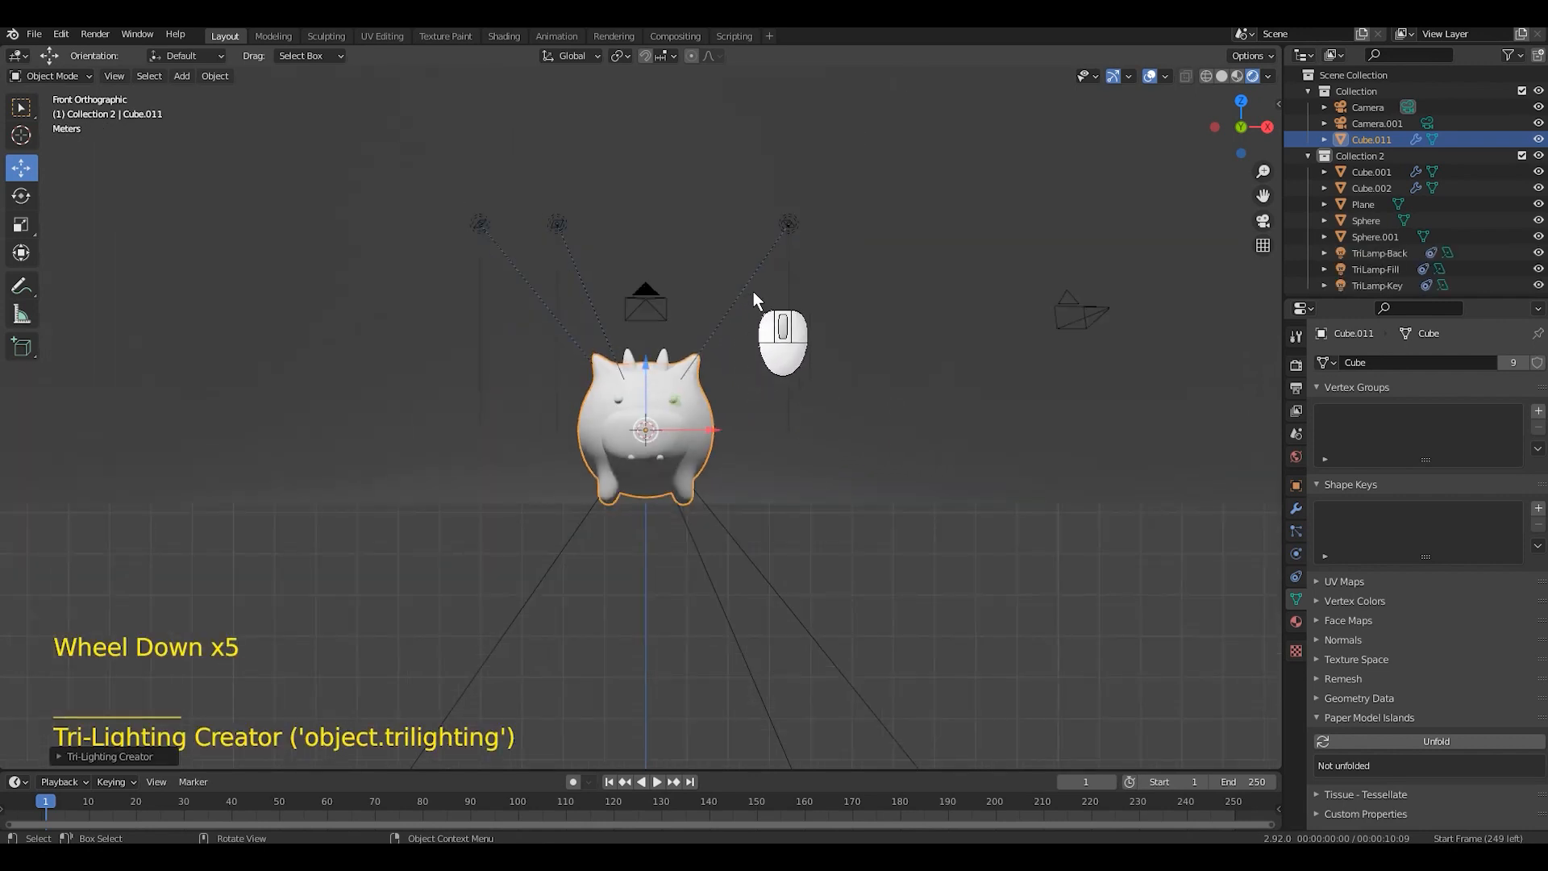
Step: Set the three-point light rig's base energy to 500 and check the lighting through the camera
click(129, 755)
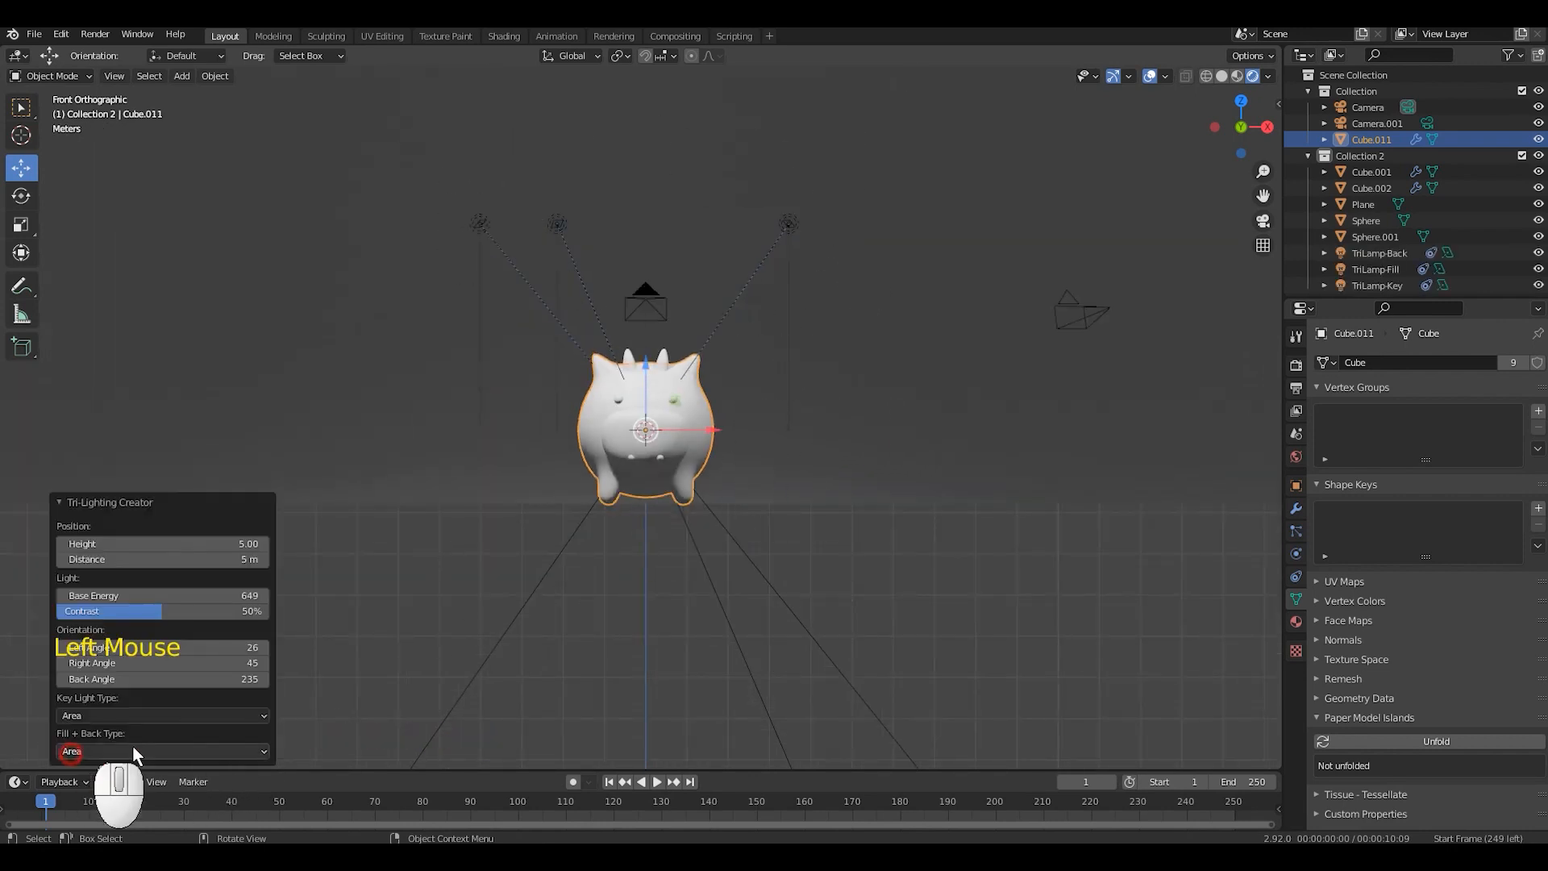
double_click(157, 594)
text(5)
key(Return)
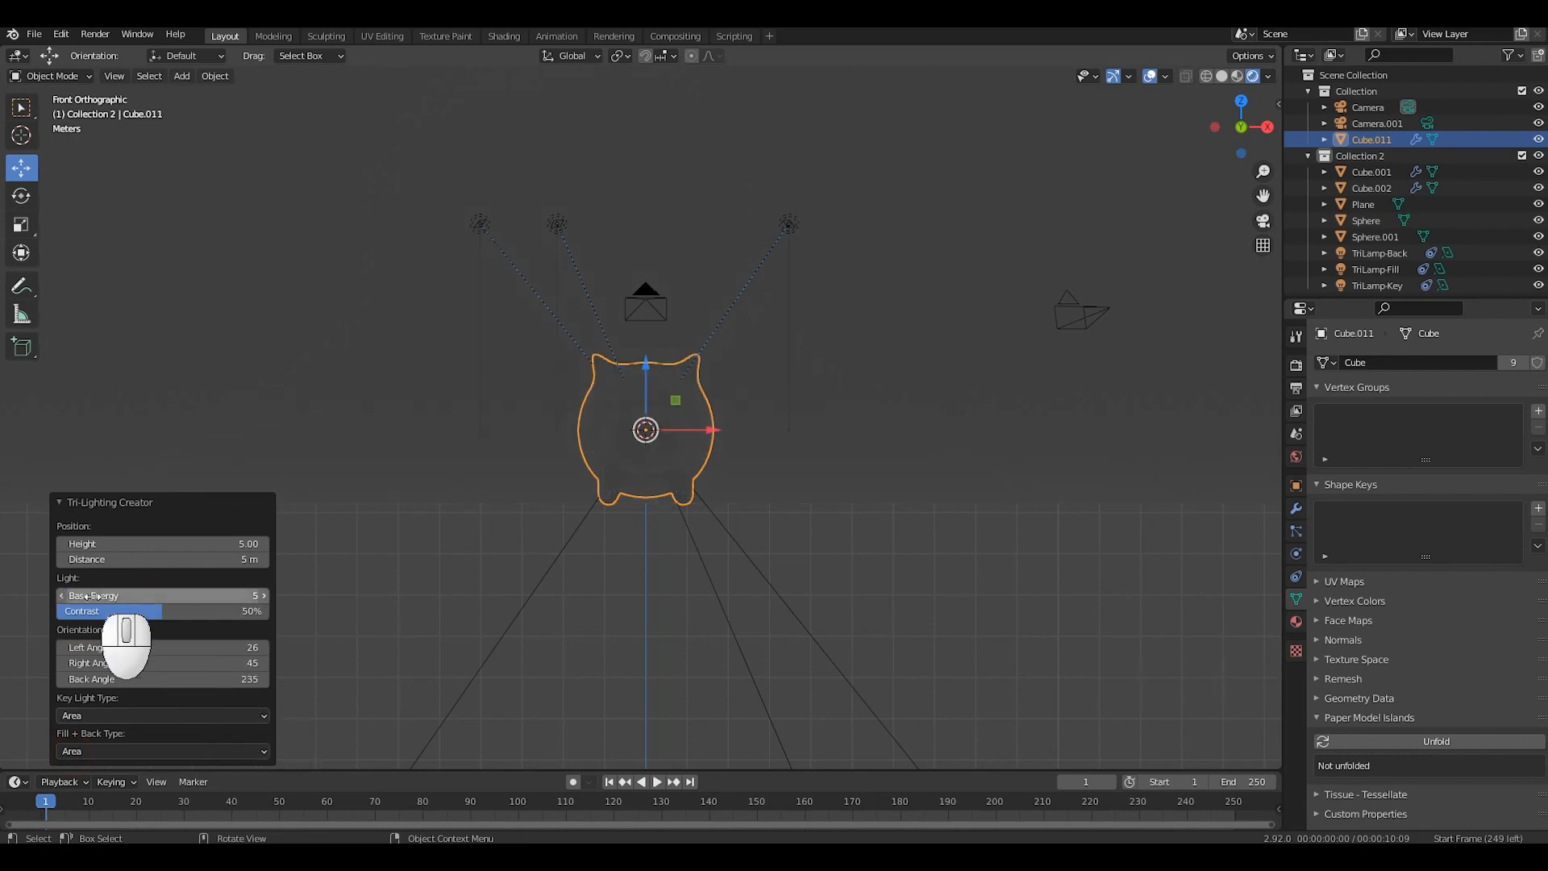
double_click(201, 597)
text(00)
key(Return)
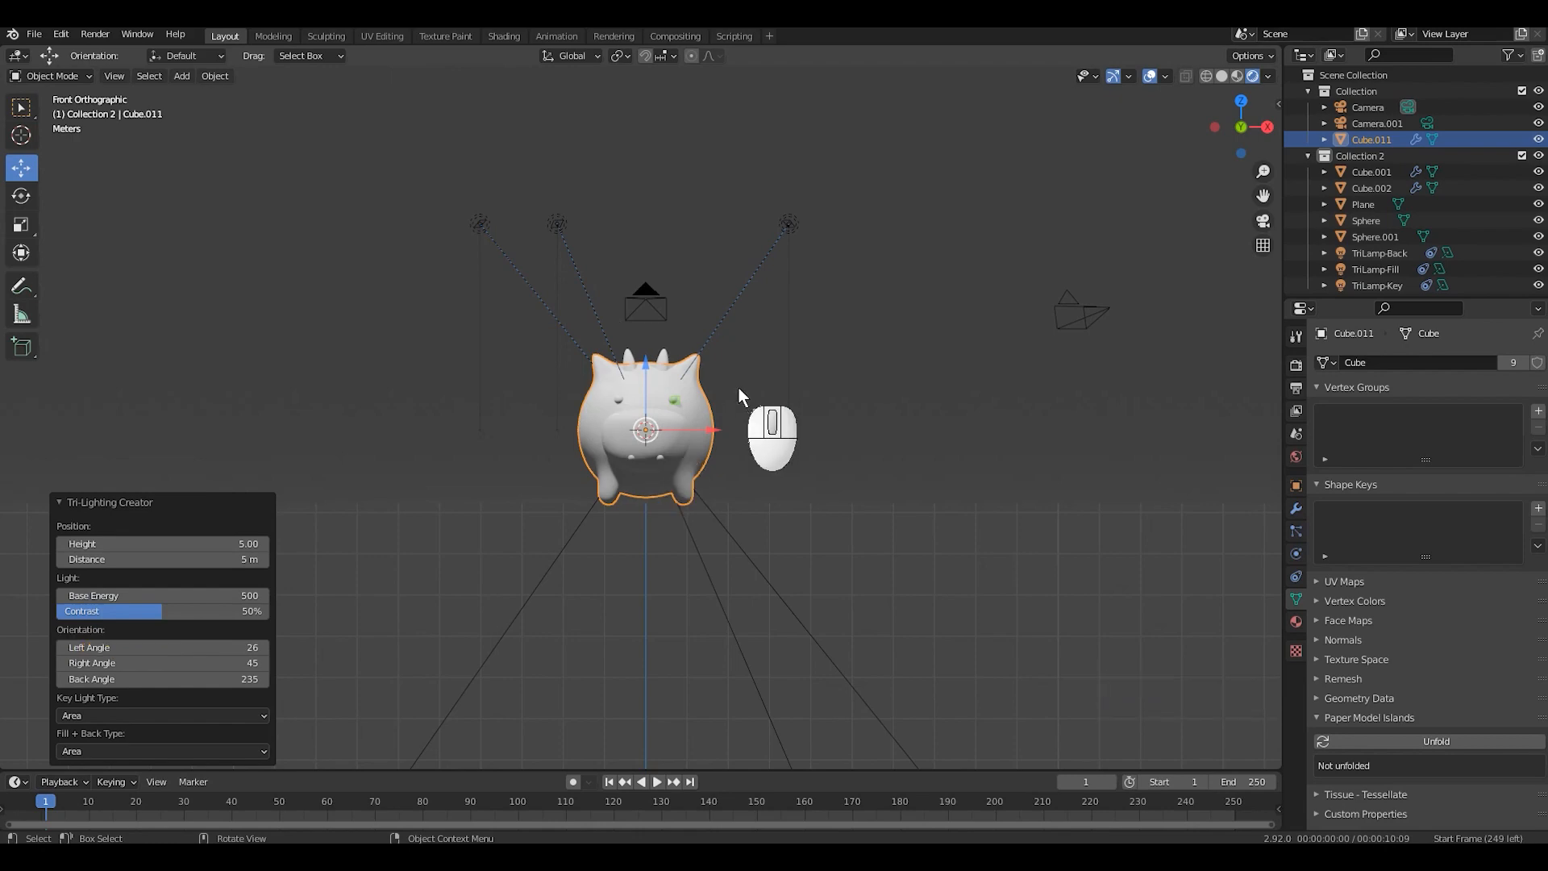
key(KP_0)
key(w)
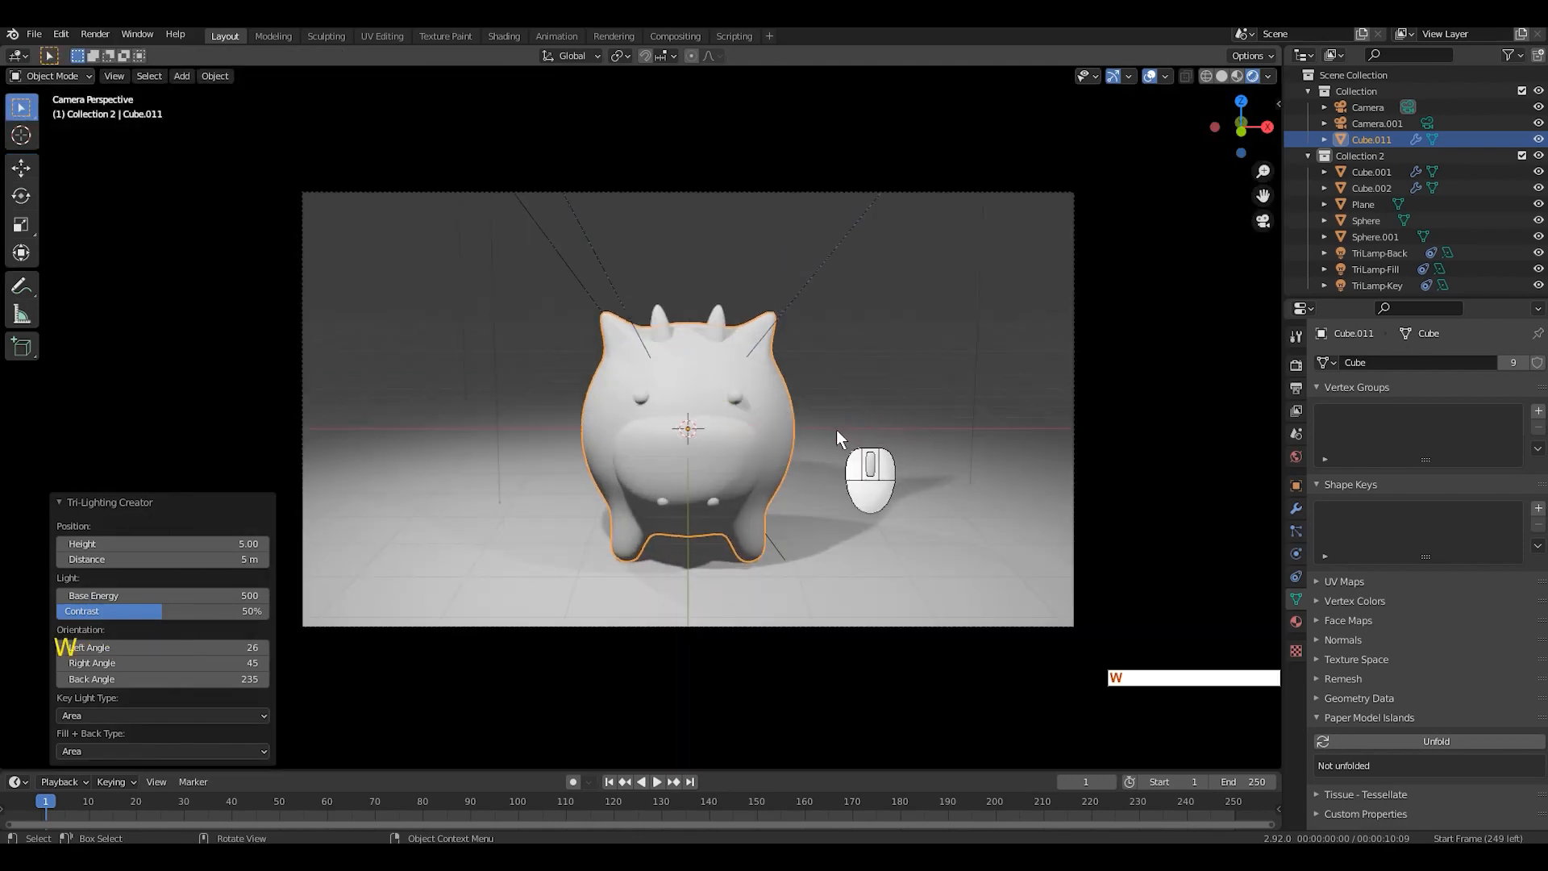
scroll(835, 429, down, 2)
shift+middle_drag(835, 430, 837, 449)
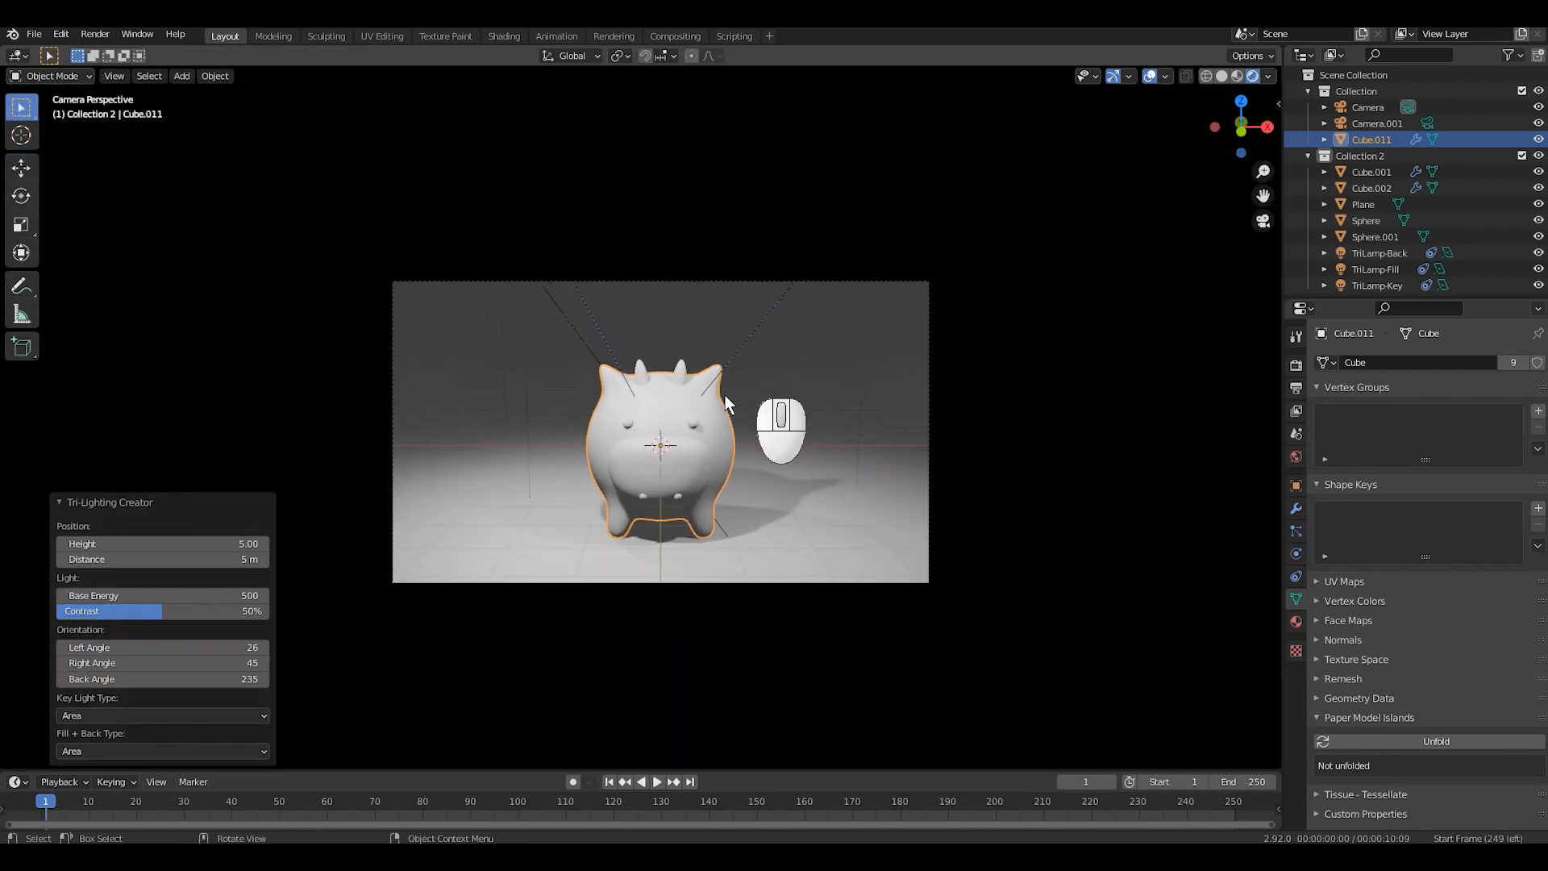
click(65, 501)
Step: Select the fill light at the animal's front right and change its type from Area to Point
scroll(847, 306, down, 3)
middle_drag(846, 307, 892, 323)
scroll(893, 323, down, 5)
key(KP_7)
scroll(893, 323, up, 3)
click(772, 567)
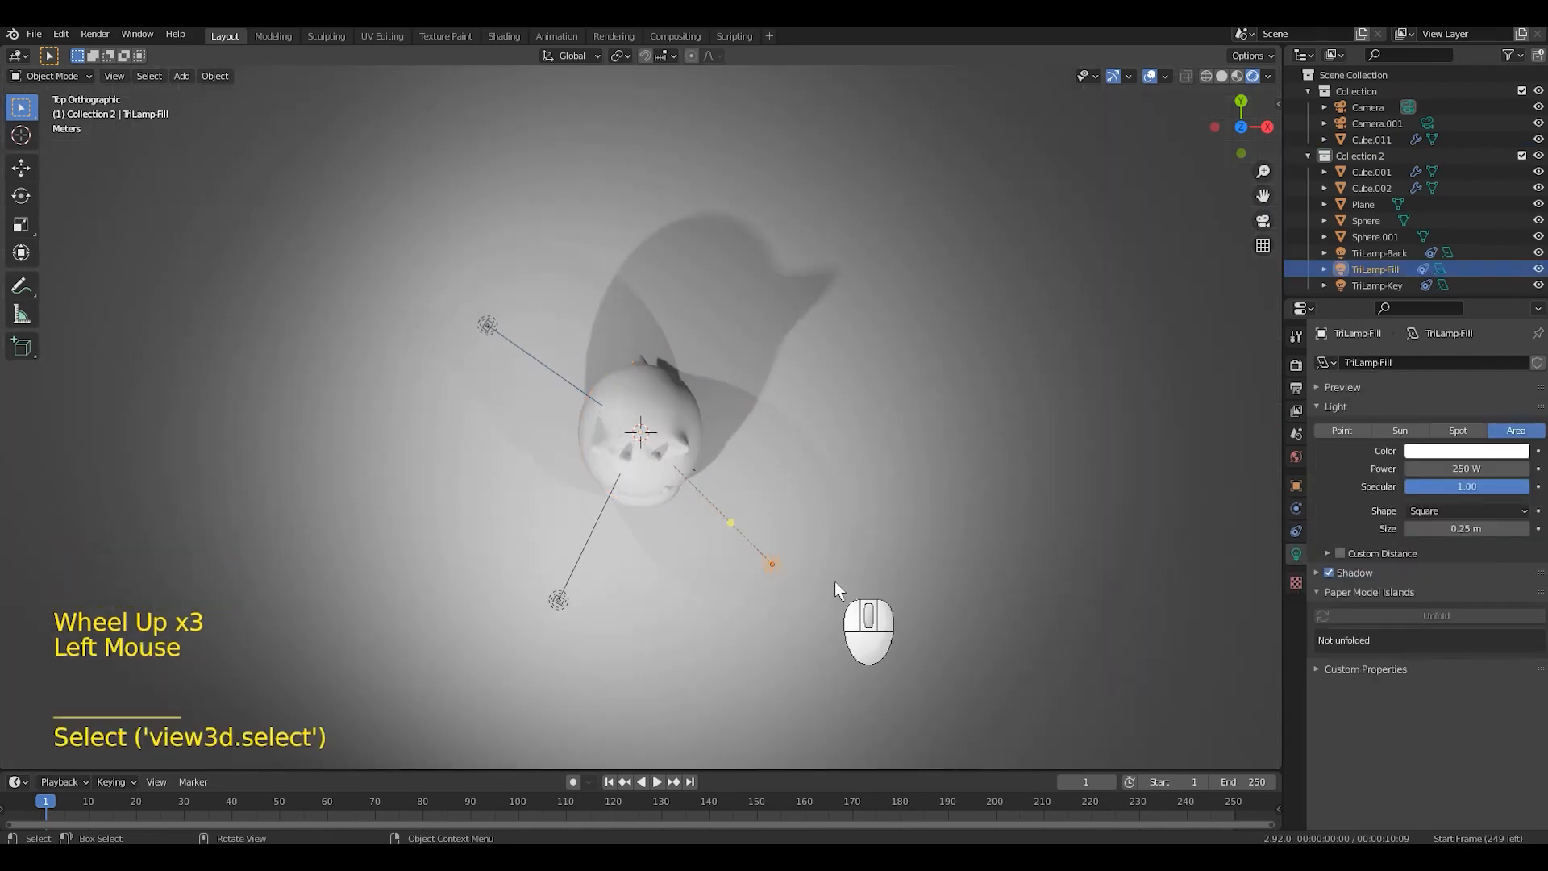
middle_drag(839, 579, 879, 428)
shift+scroll(888, 591, up, 1)
shift+middle_drag(888, 591, 894, 451)
shift+middle_drag(894, 452, 887, 318)
middle_drag(887, 302, 874, 336)
click(1348, 429)
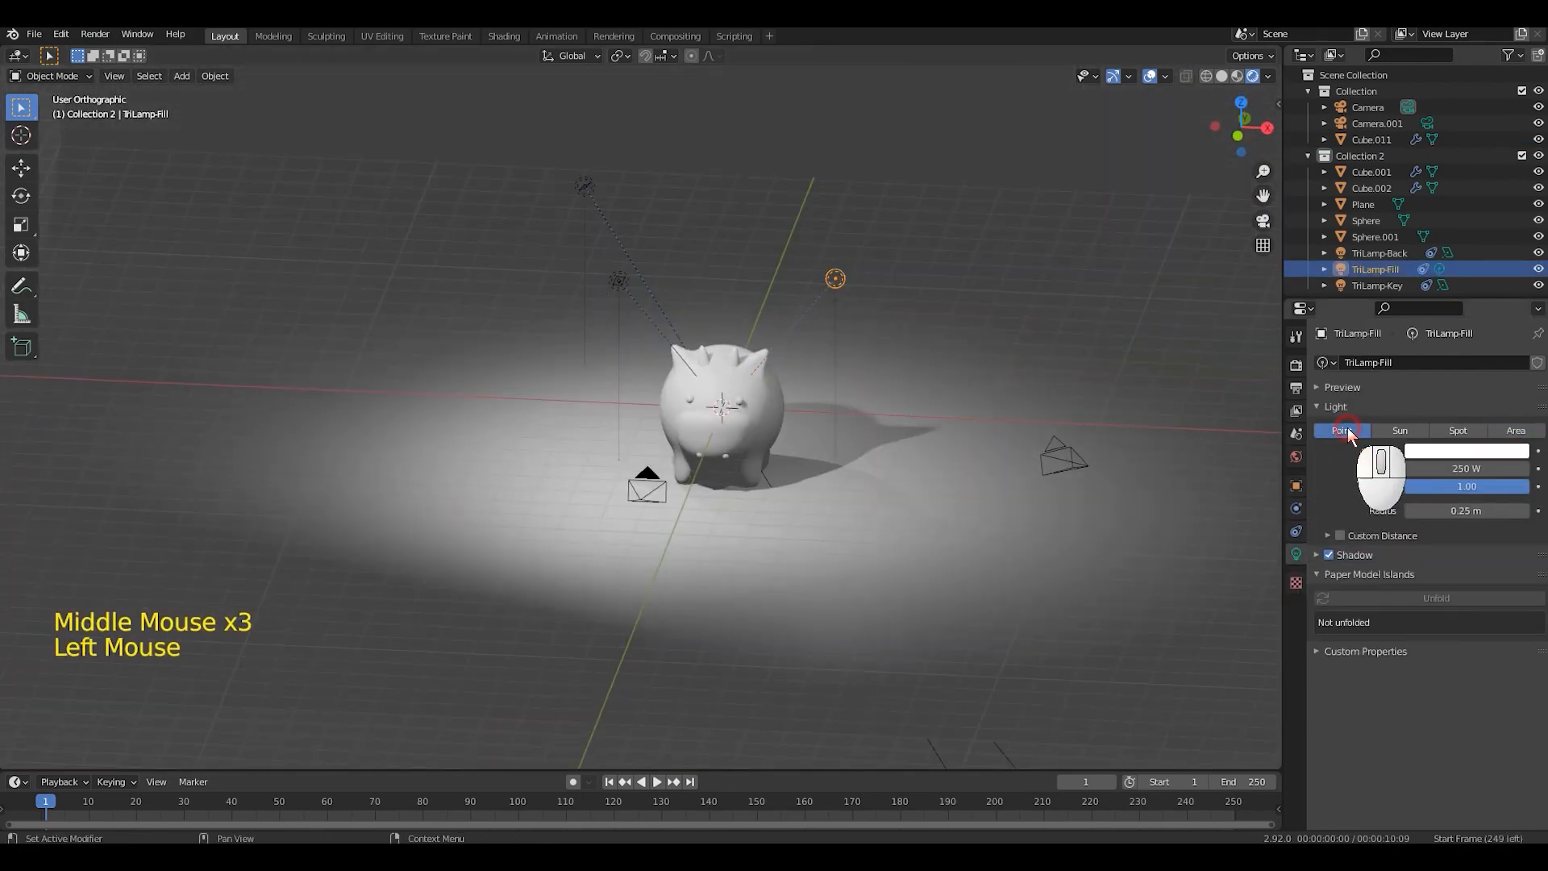
click(1341, 432)
Step: Change the key and back lights to Point type and check the result through the camera
click(619, 281)
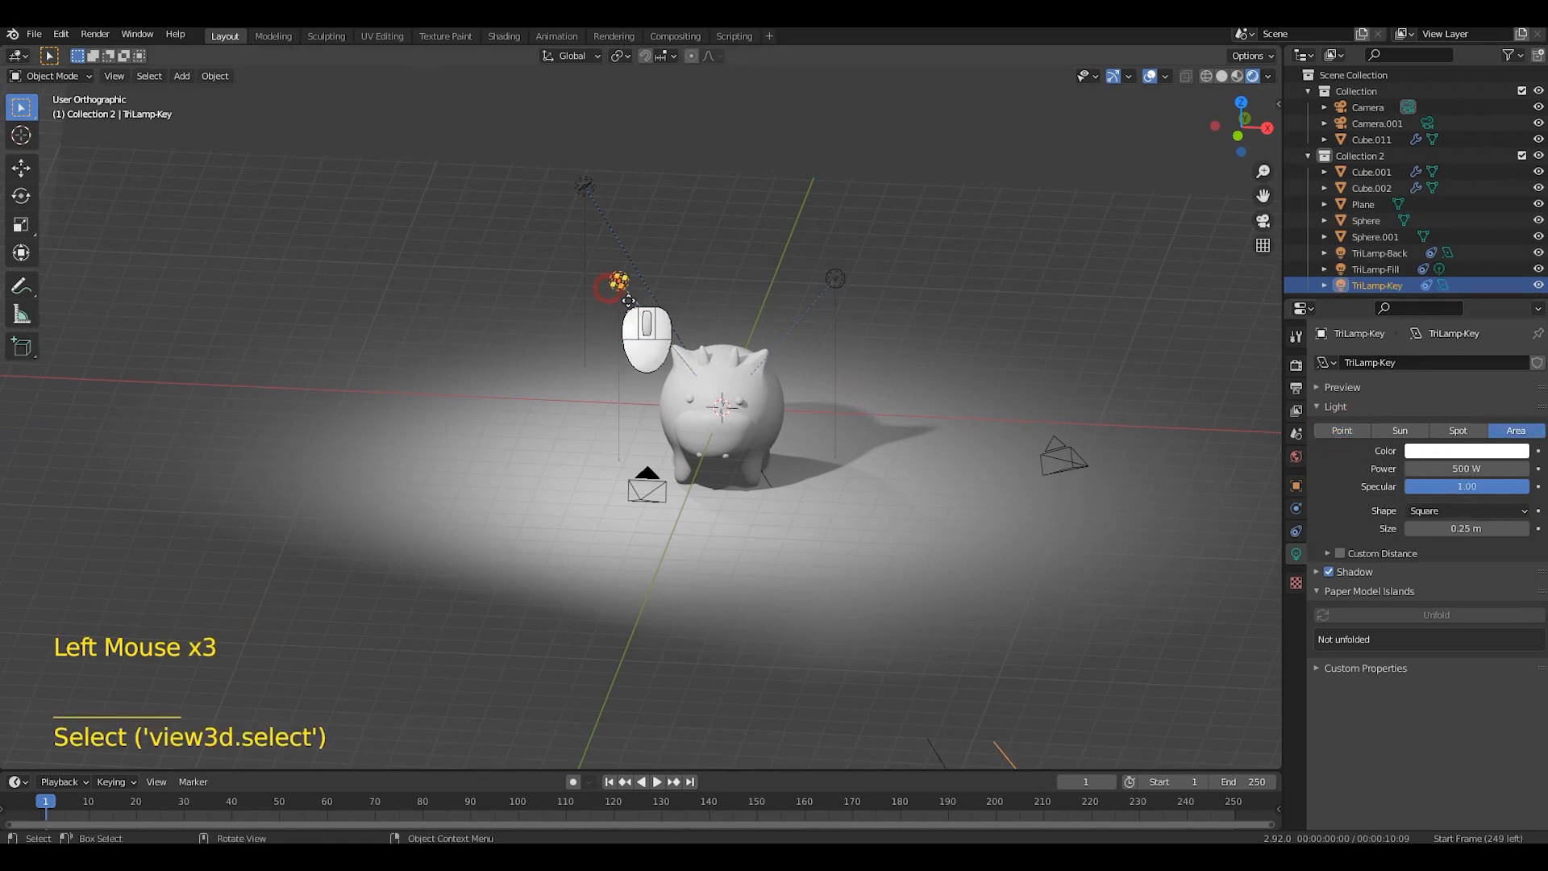
click(1344, 432)
click(586, 188)
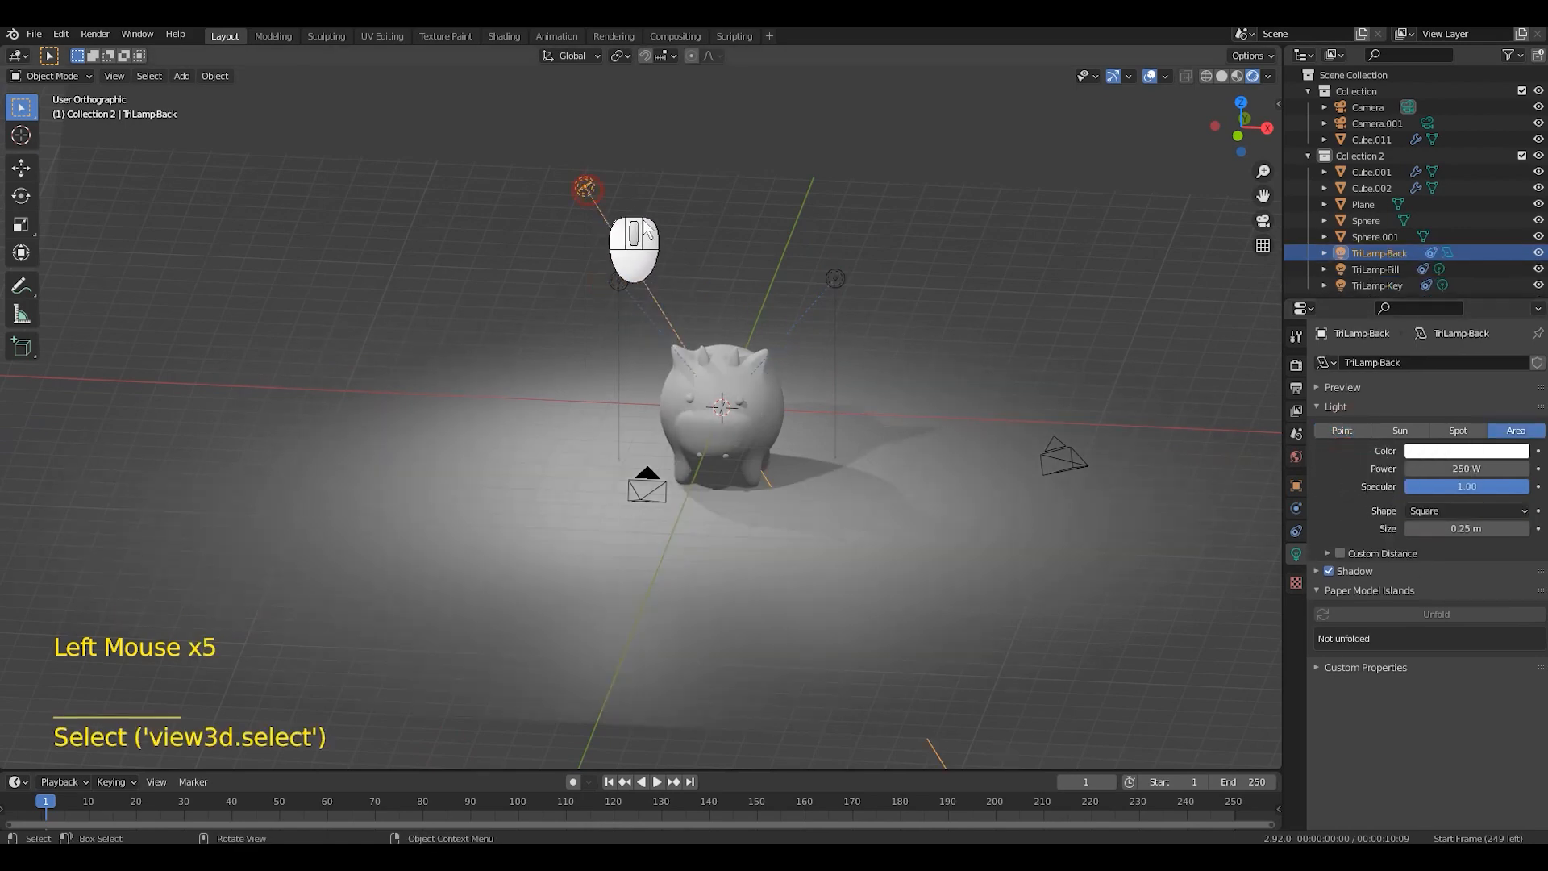
click(1342, 430)
middle_drag(955, 434, 838, 447)
key(KP_0)
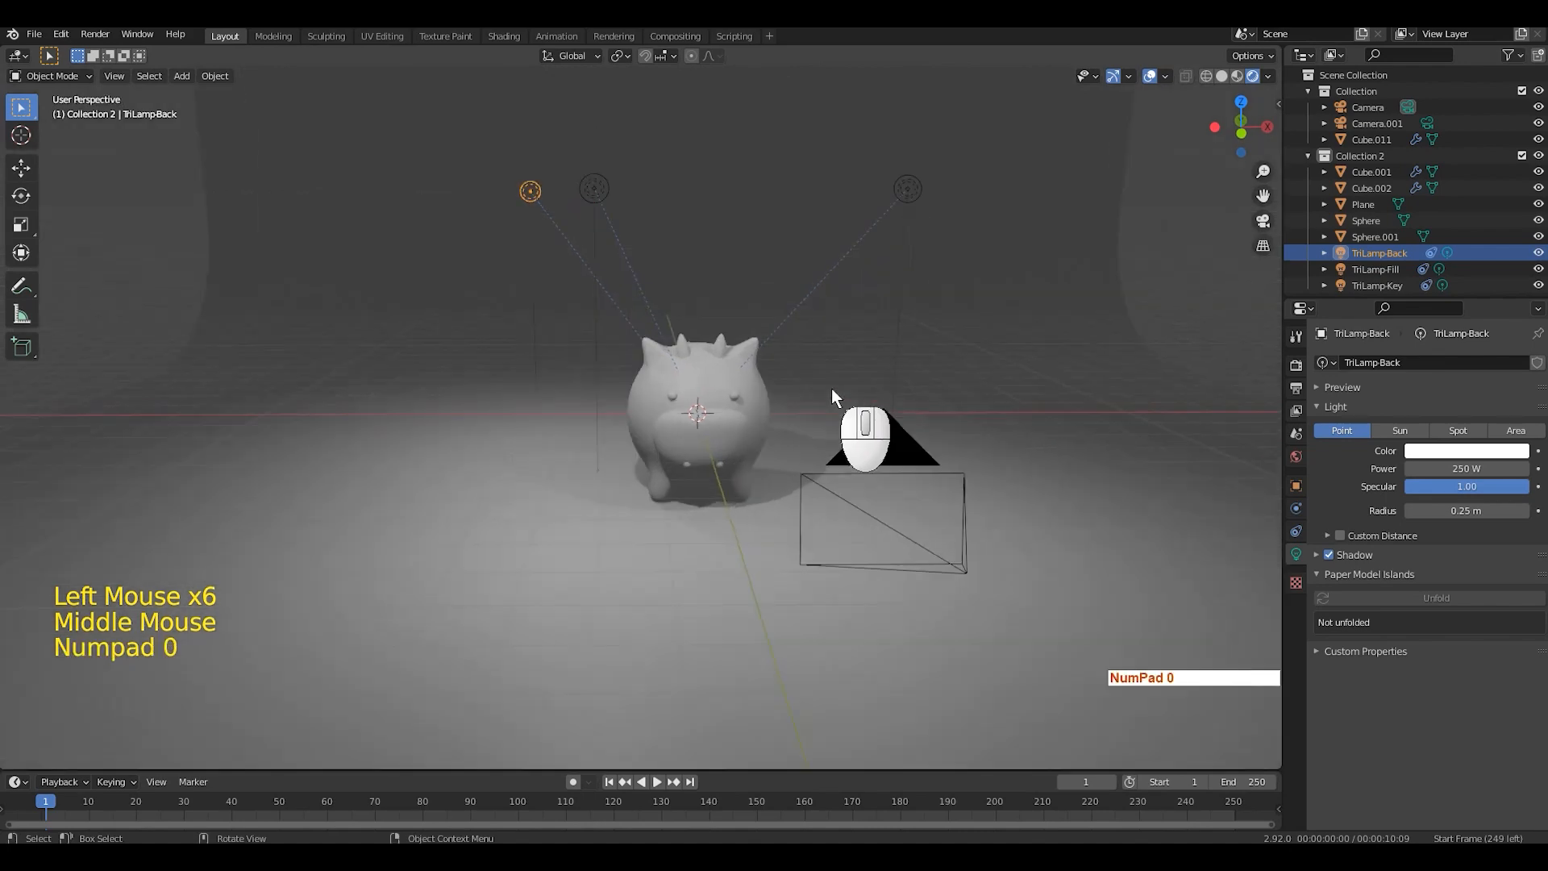
scroll(864, 411, up, 6)
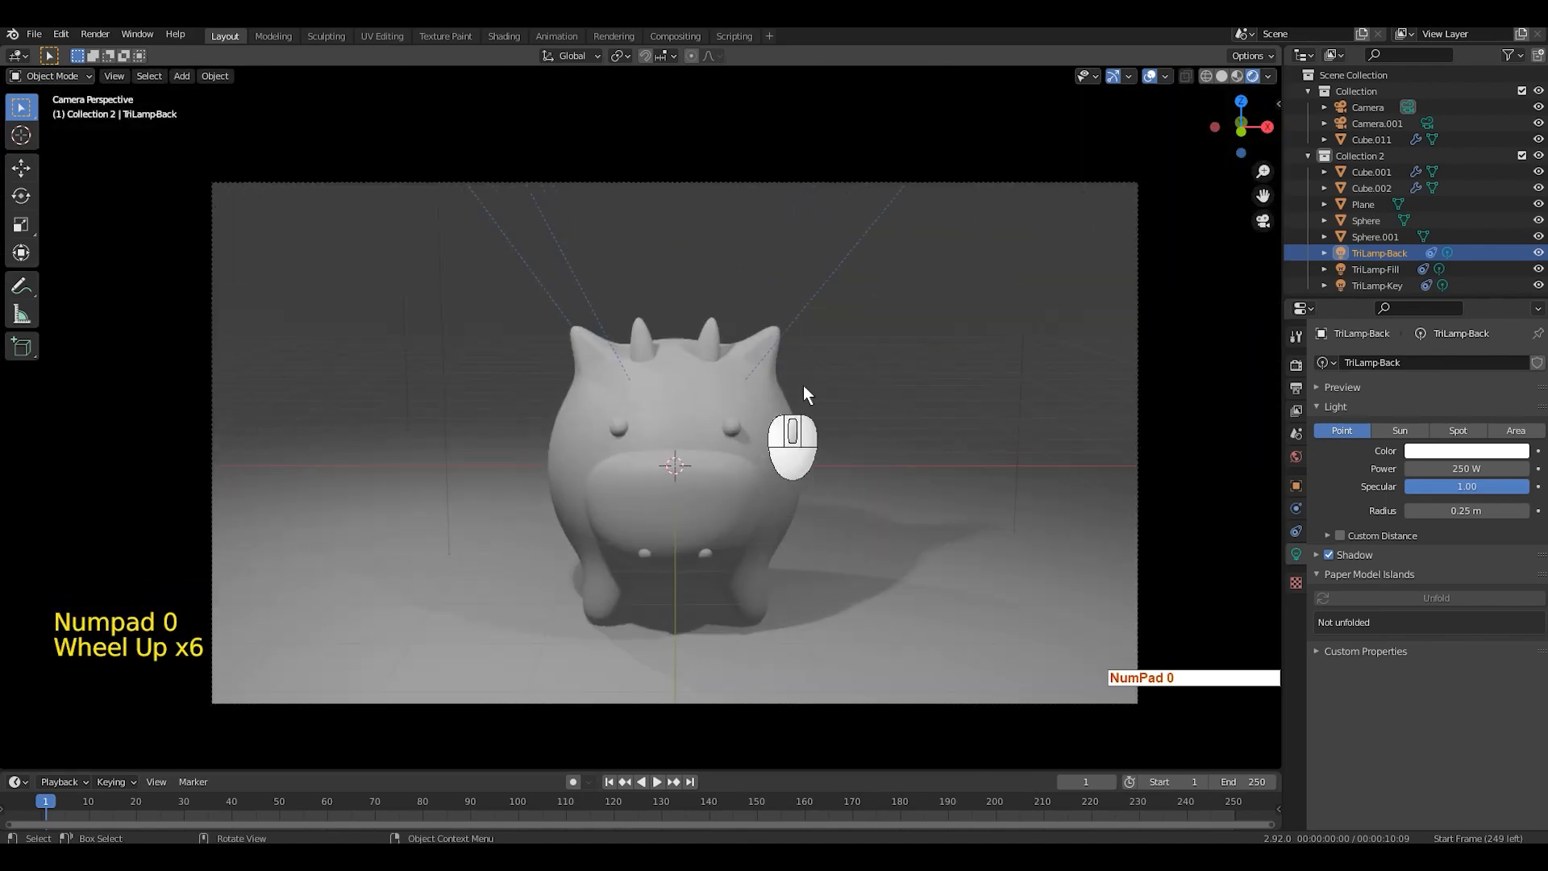
Step: Set the back light's power to 500 W
click(1464, 468)
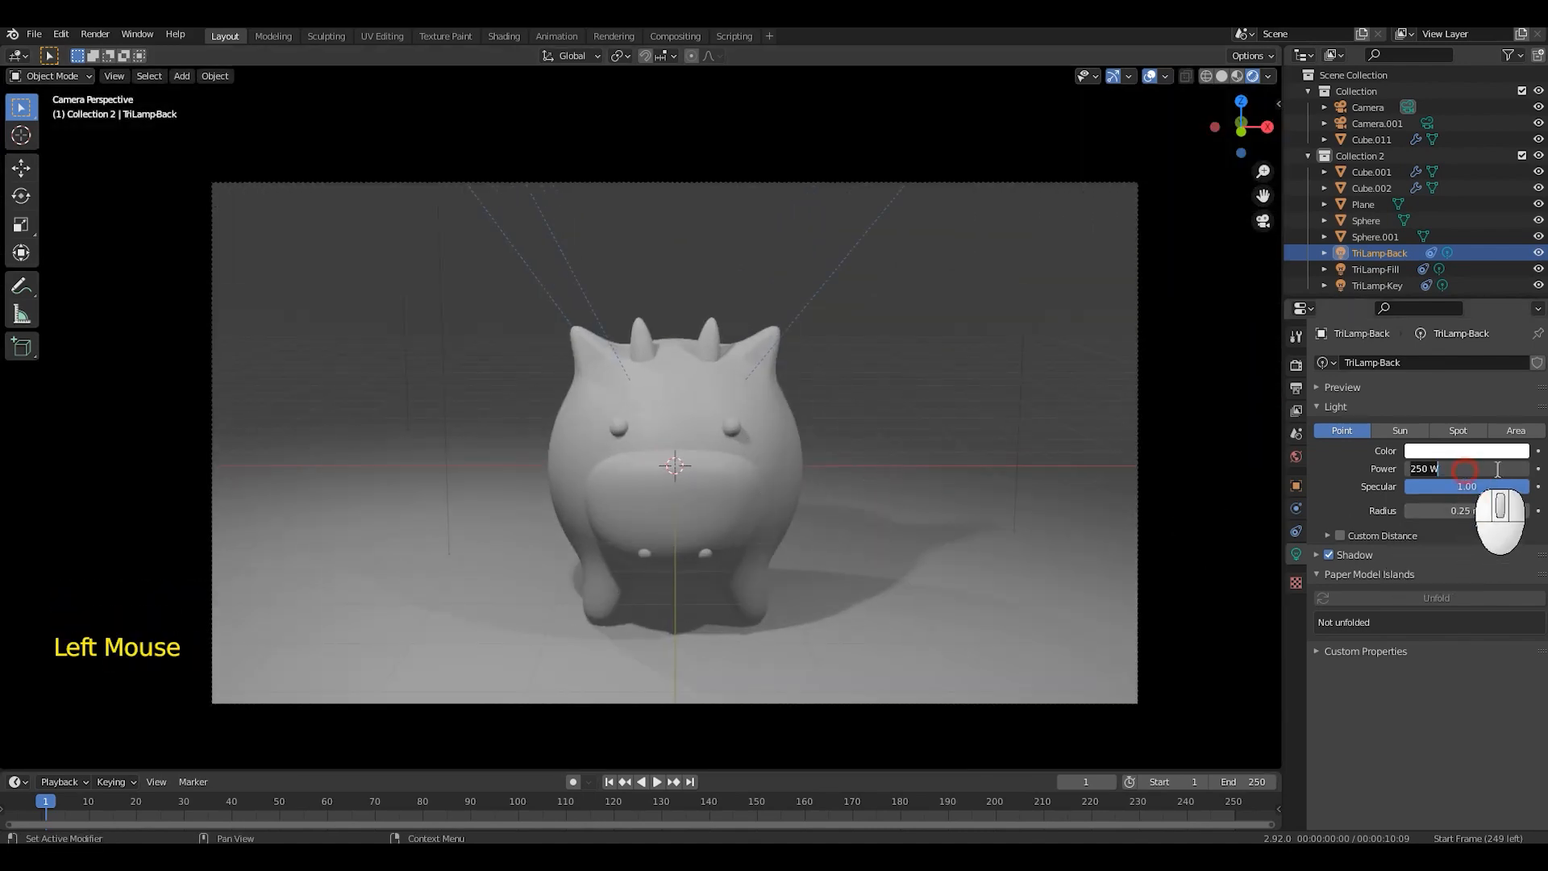
text(500)
key(Return)
scroll(792, 292, down, 2)
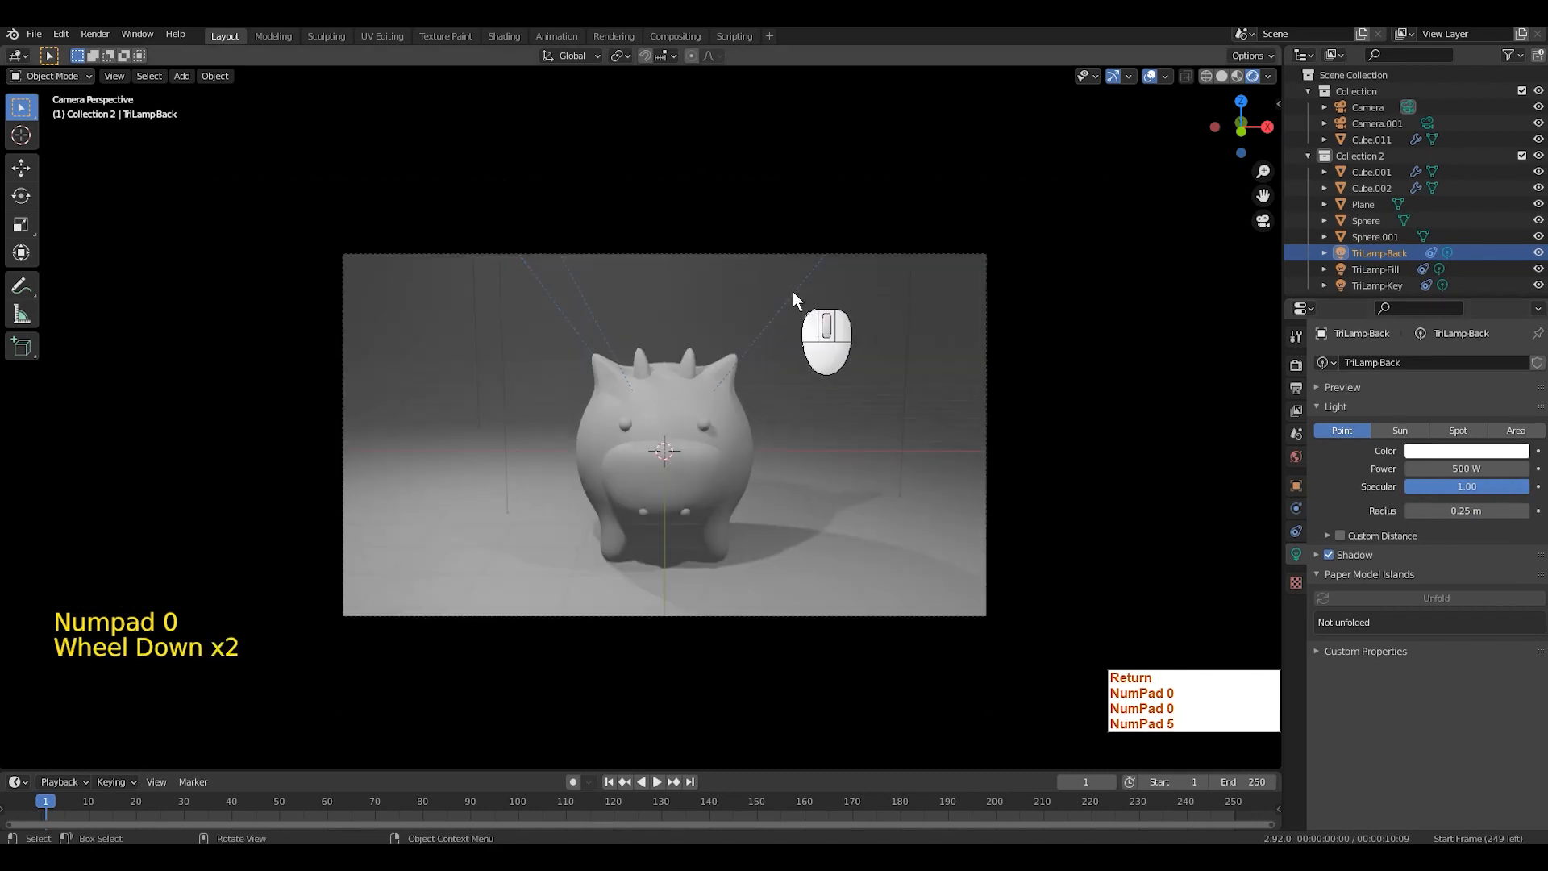
Step: In front view, check the key light's power and set the fill light's power to 500 W
key(KP_1)
click(661, 221)
click(1463, 469)
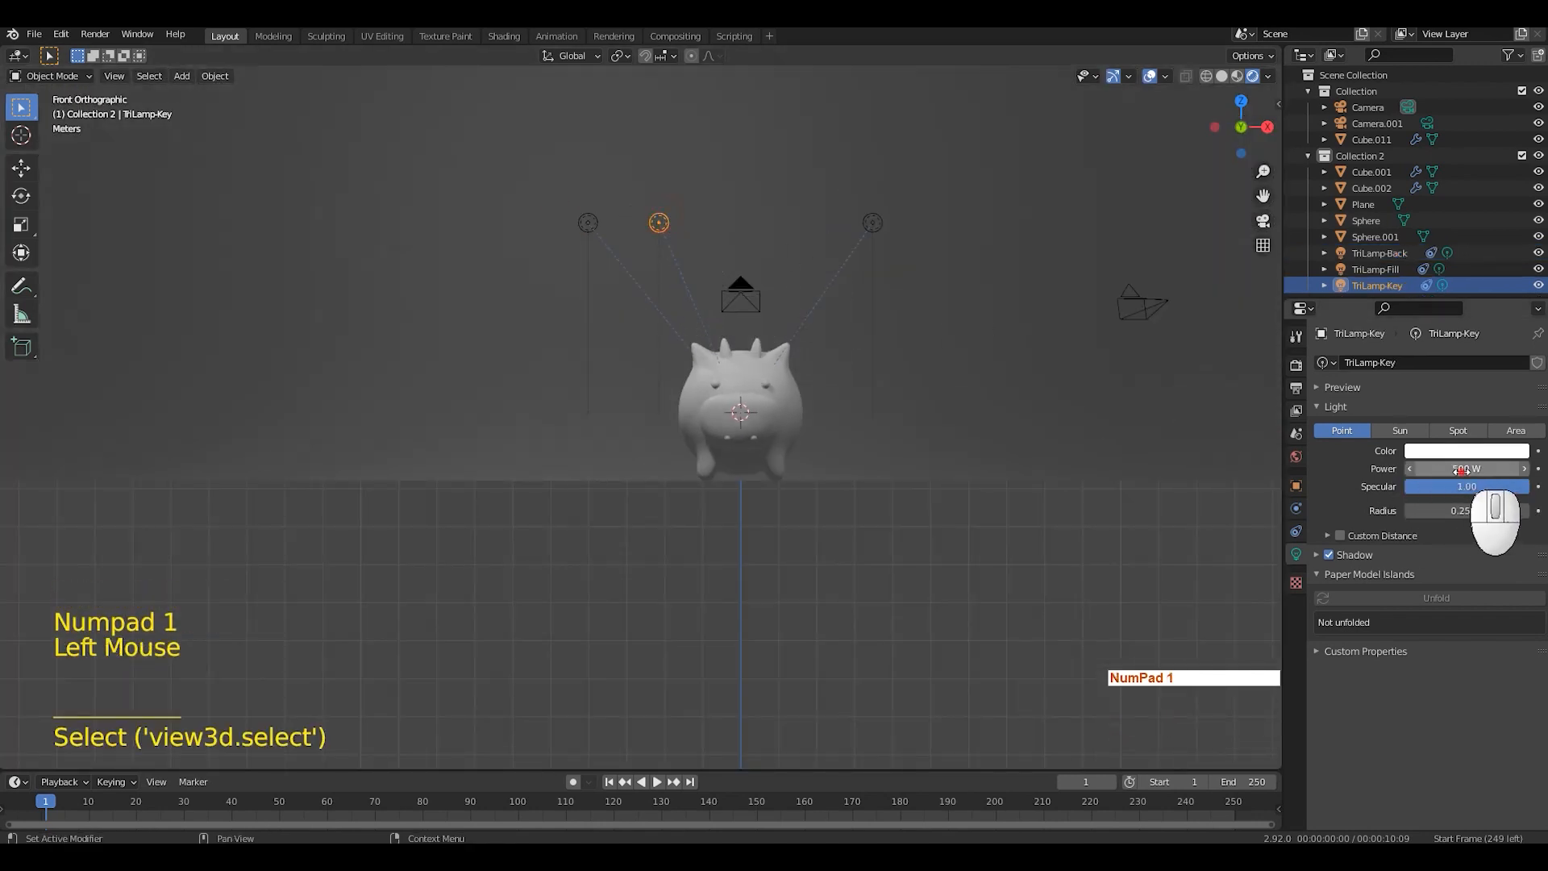
click(874, 226)
click(875, 226)
click(1464, 468)
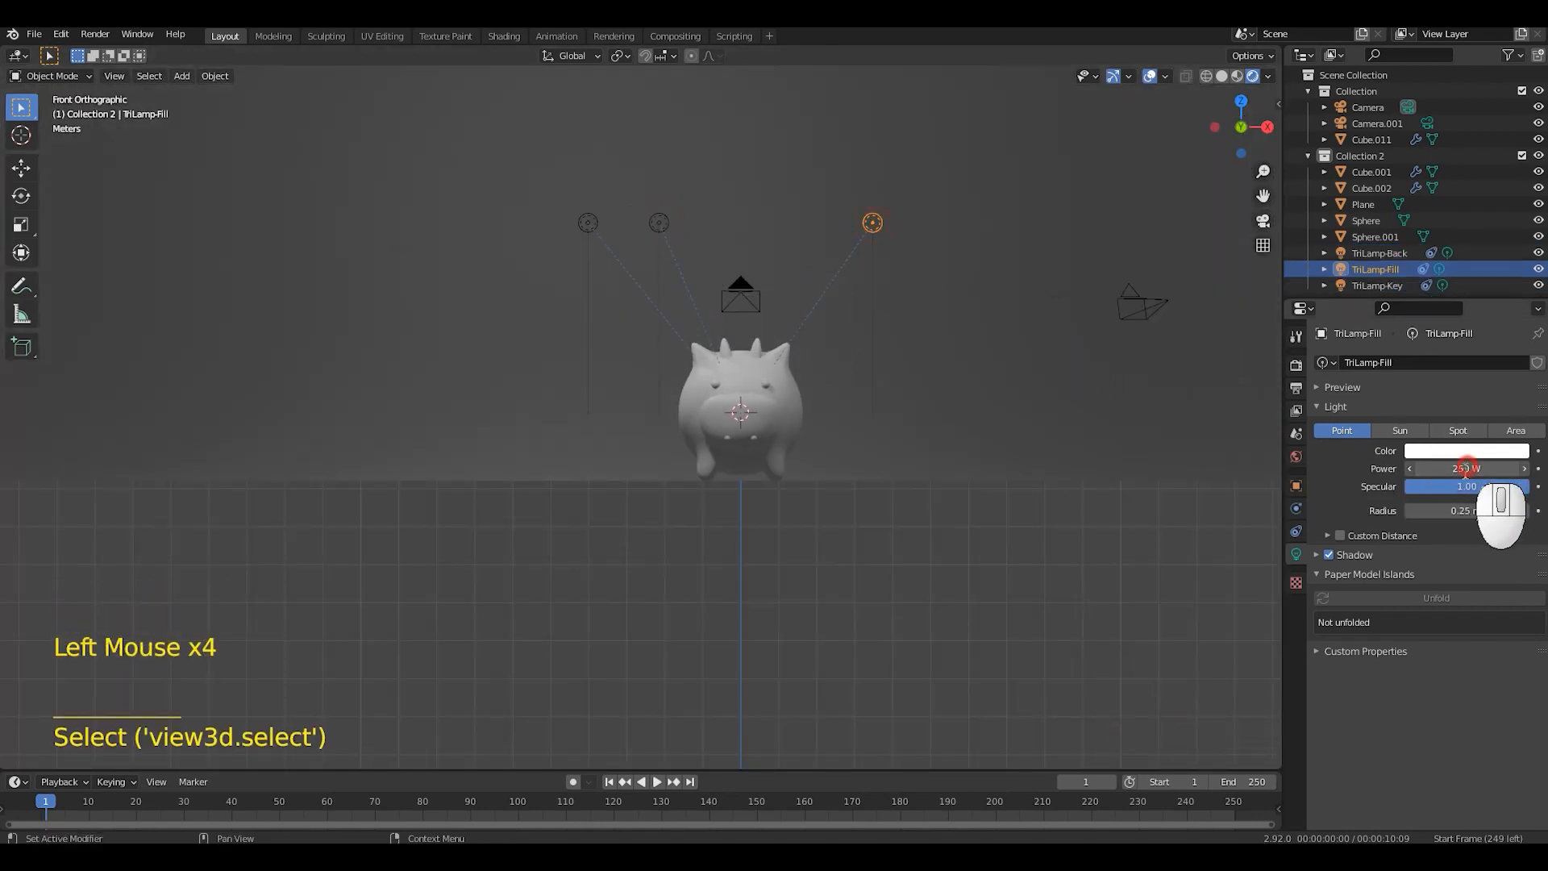
text(500)
key(Return)
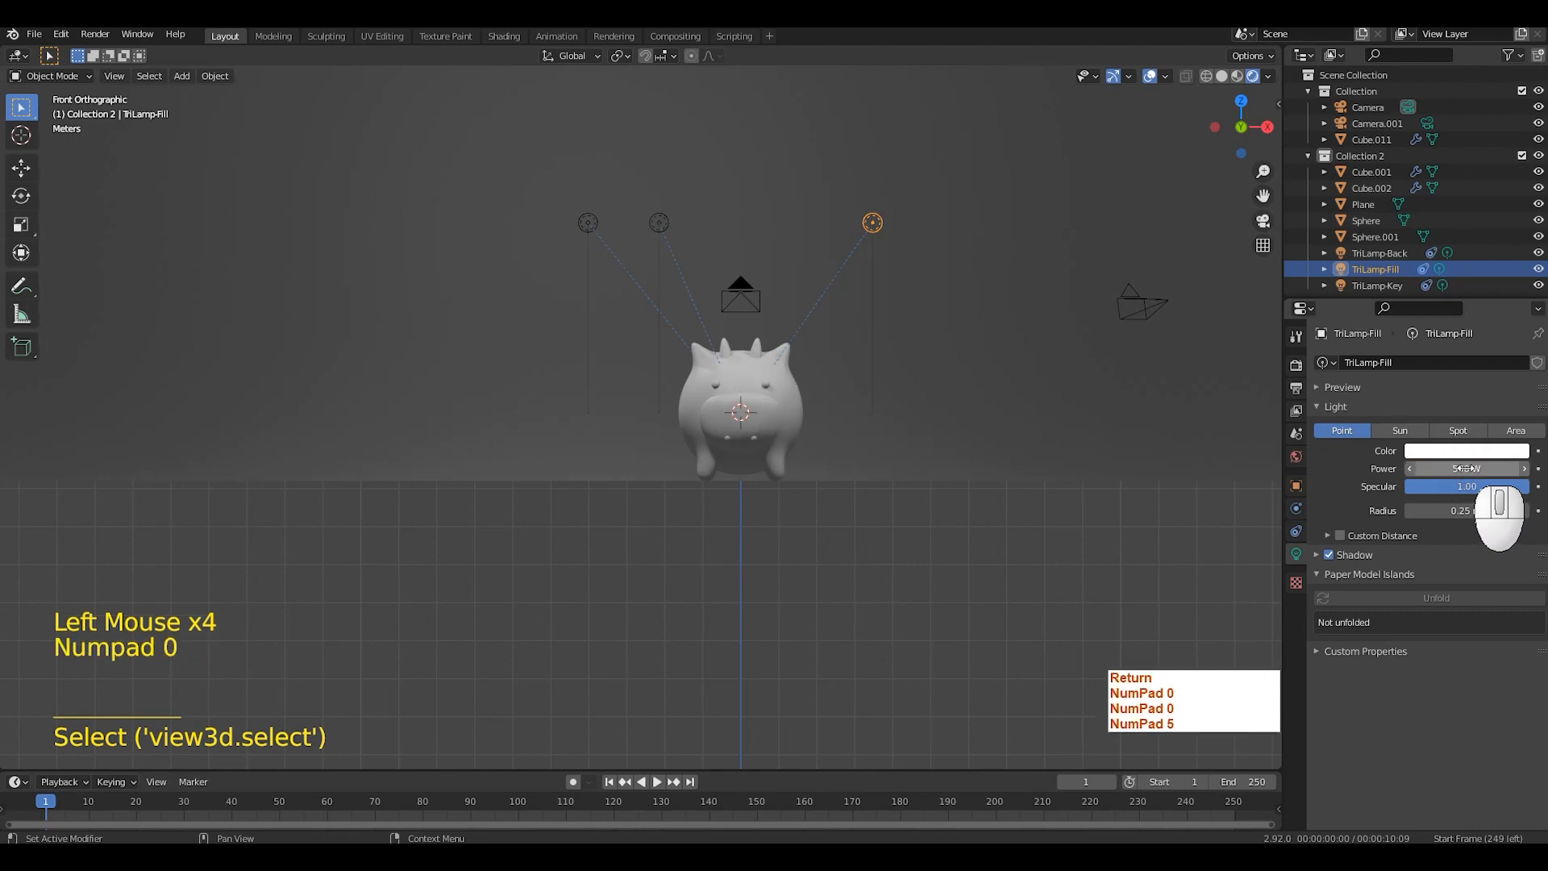
Step: Set the back light's power to 1000 W
click(588, 222)
click(1522, 466)
text(1000)
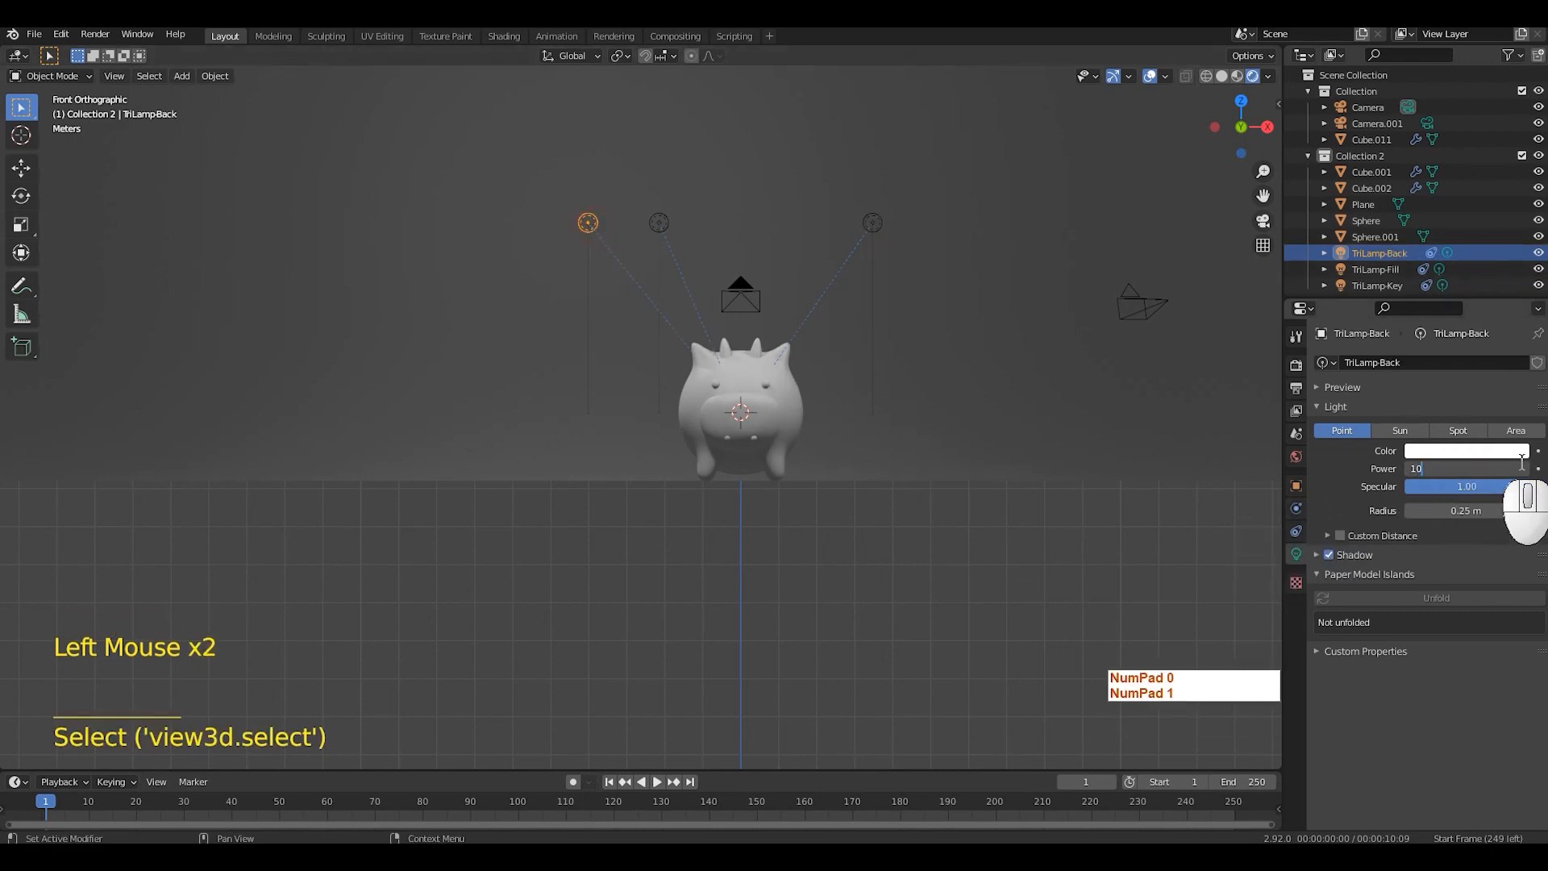
key(Return)
Step: Set the key light's power to 1000 W and check the lighting through the camera
middle_drag(1074, 376, 869, 347)
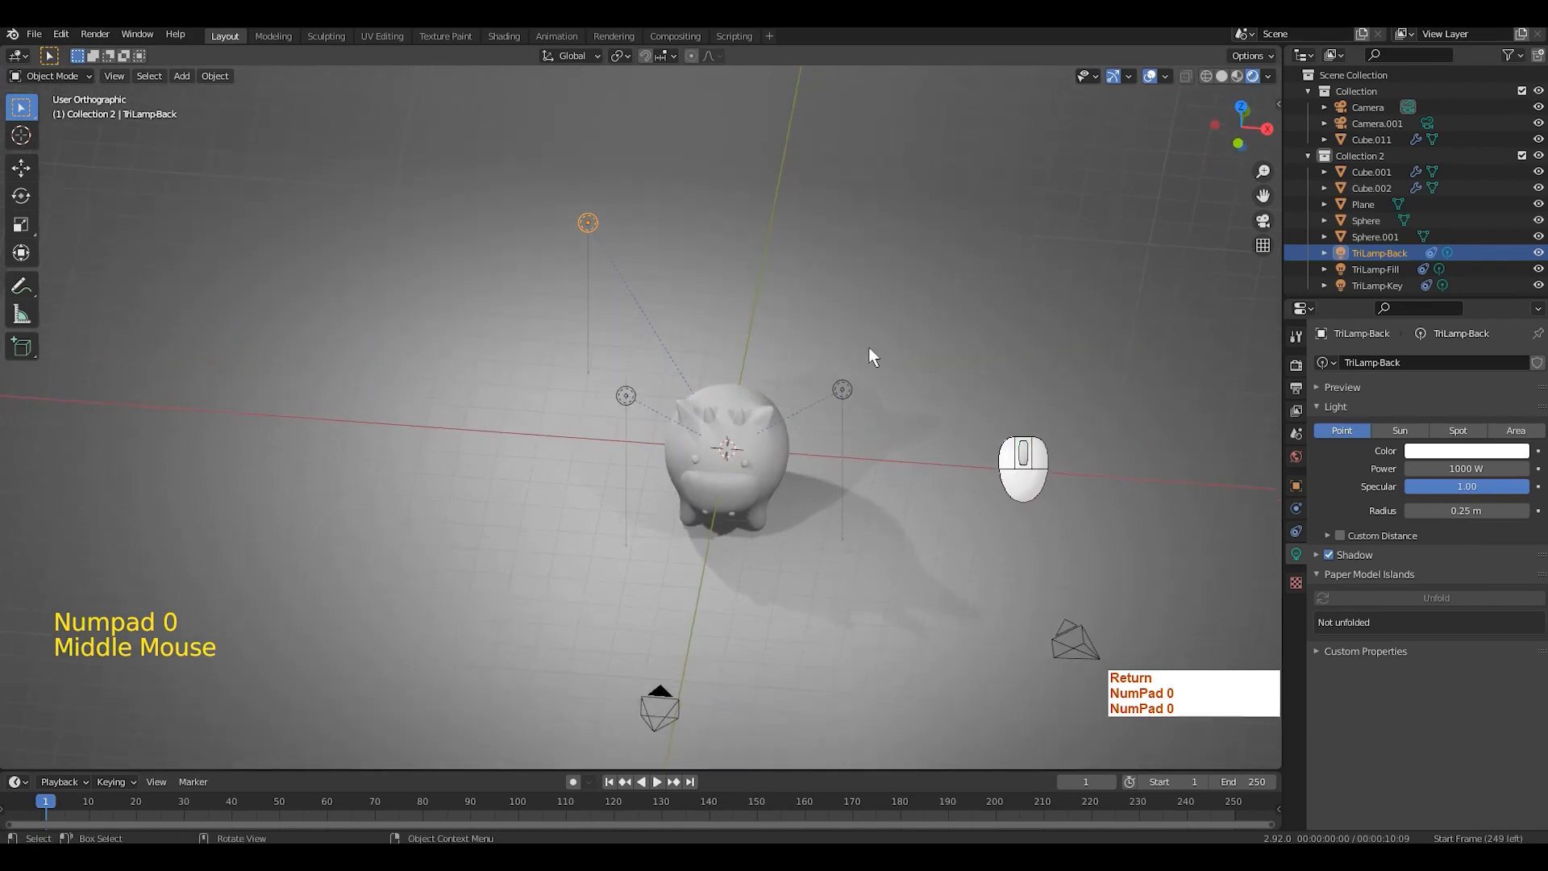
click(626, 395)
double_click(1466, 468)
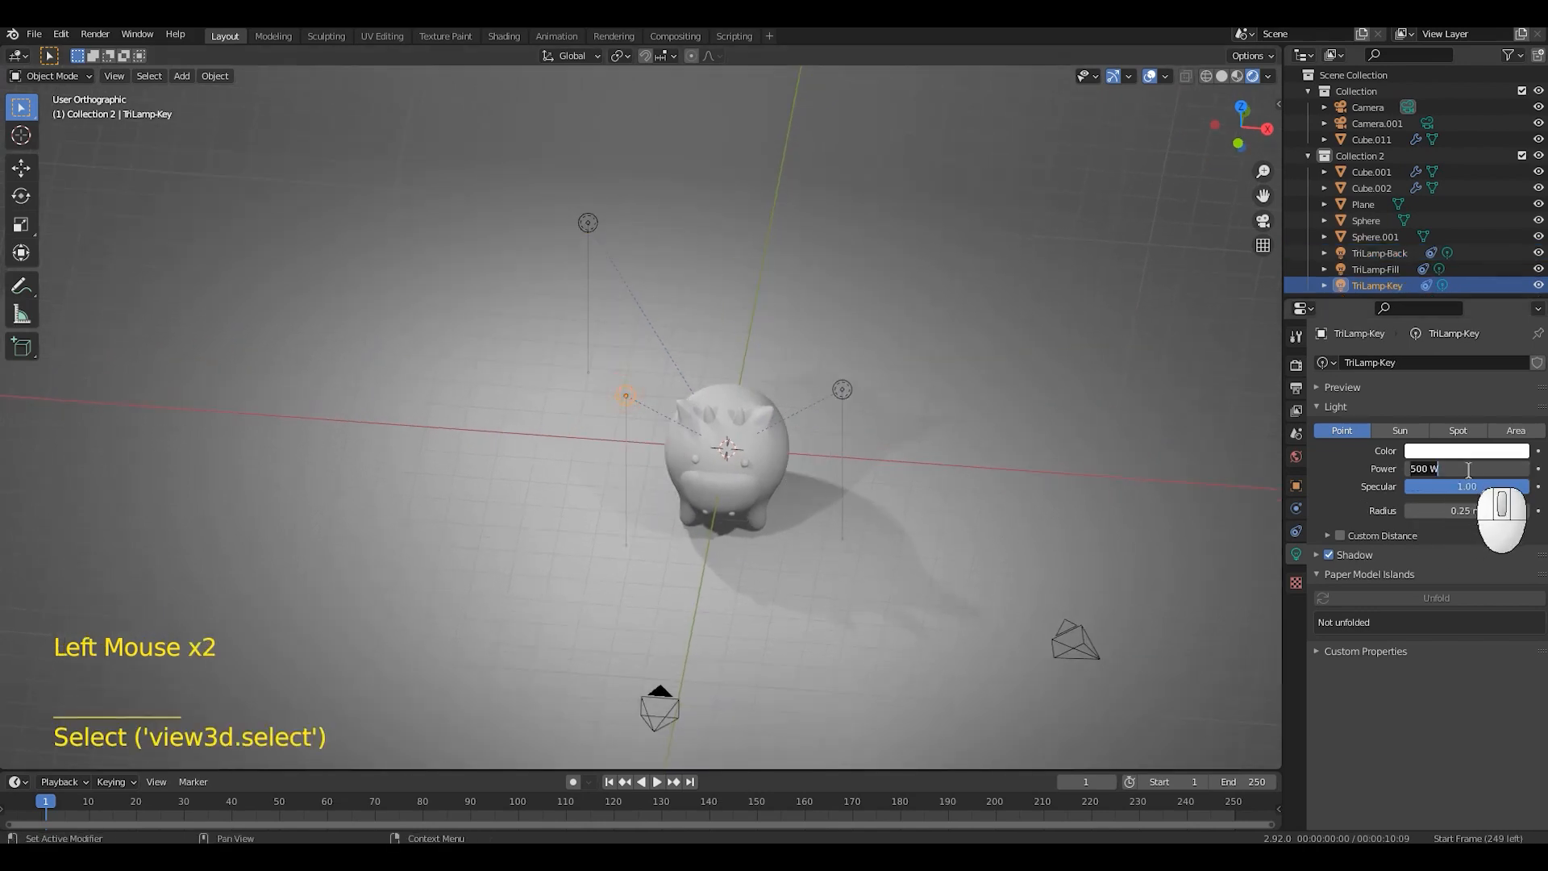
text(1000)
key(Return)
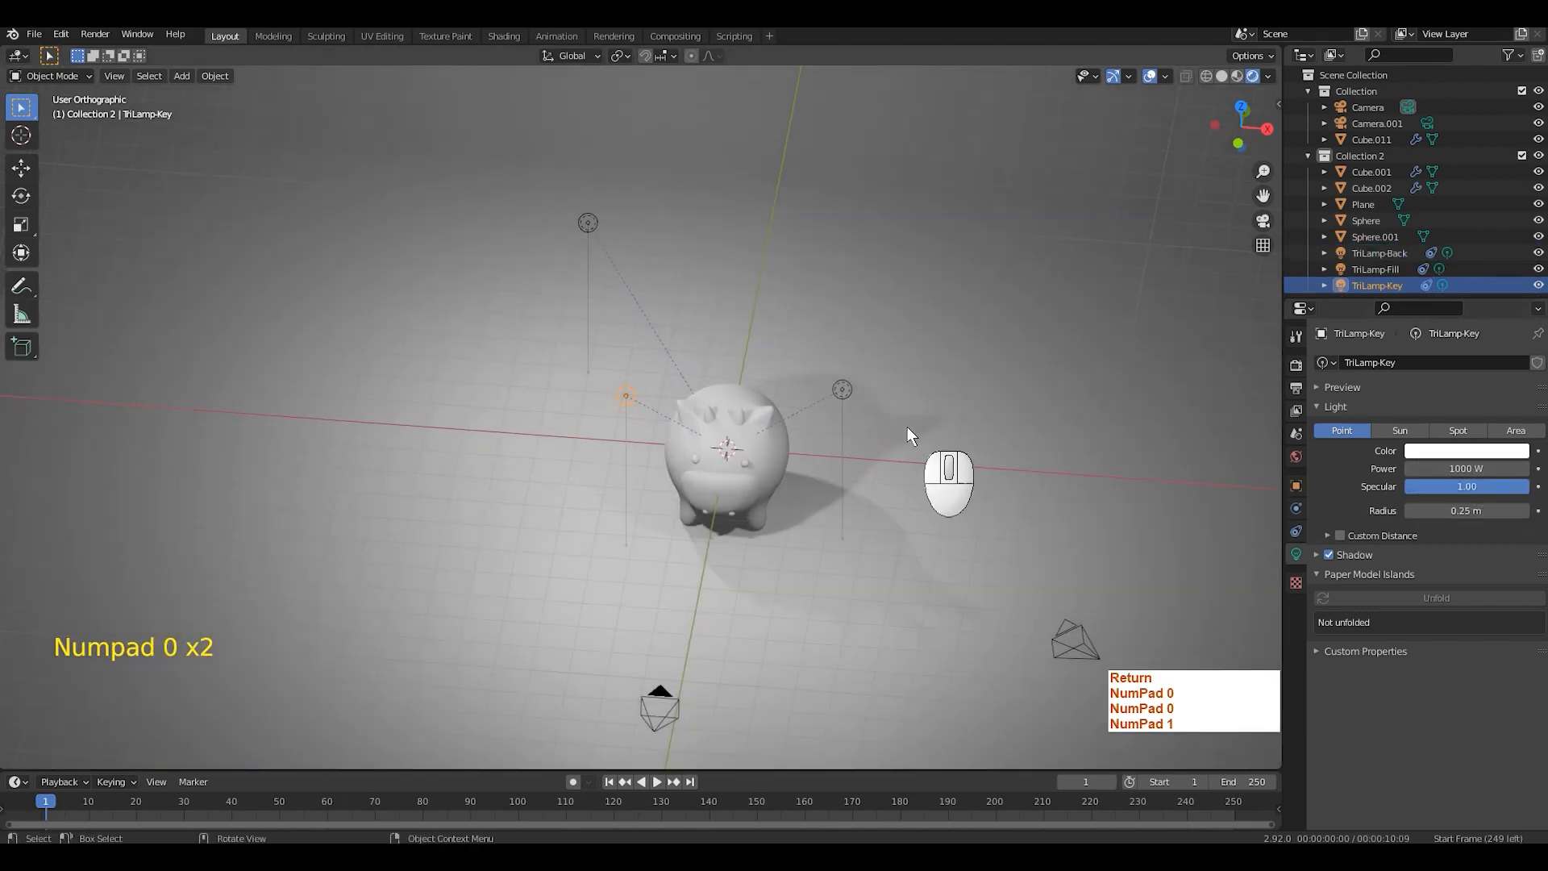
key(KP_0)
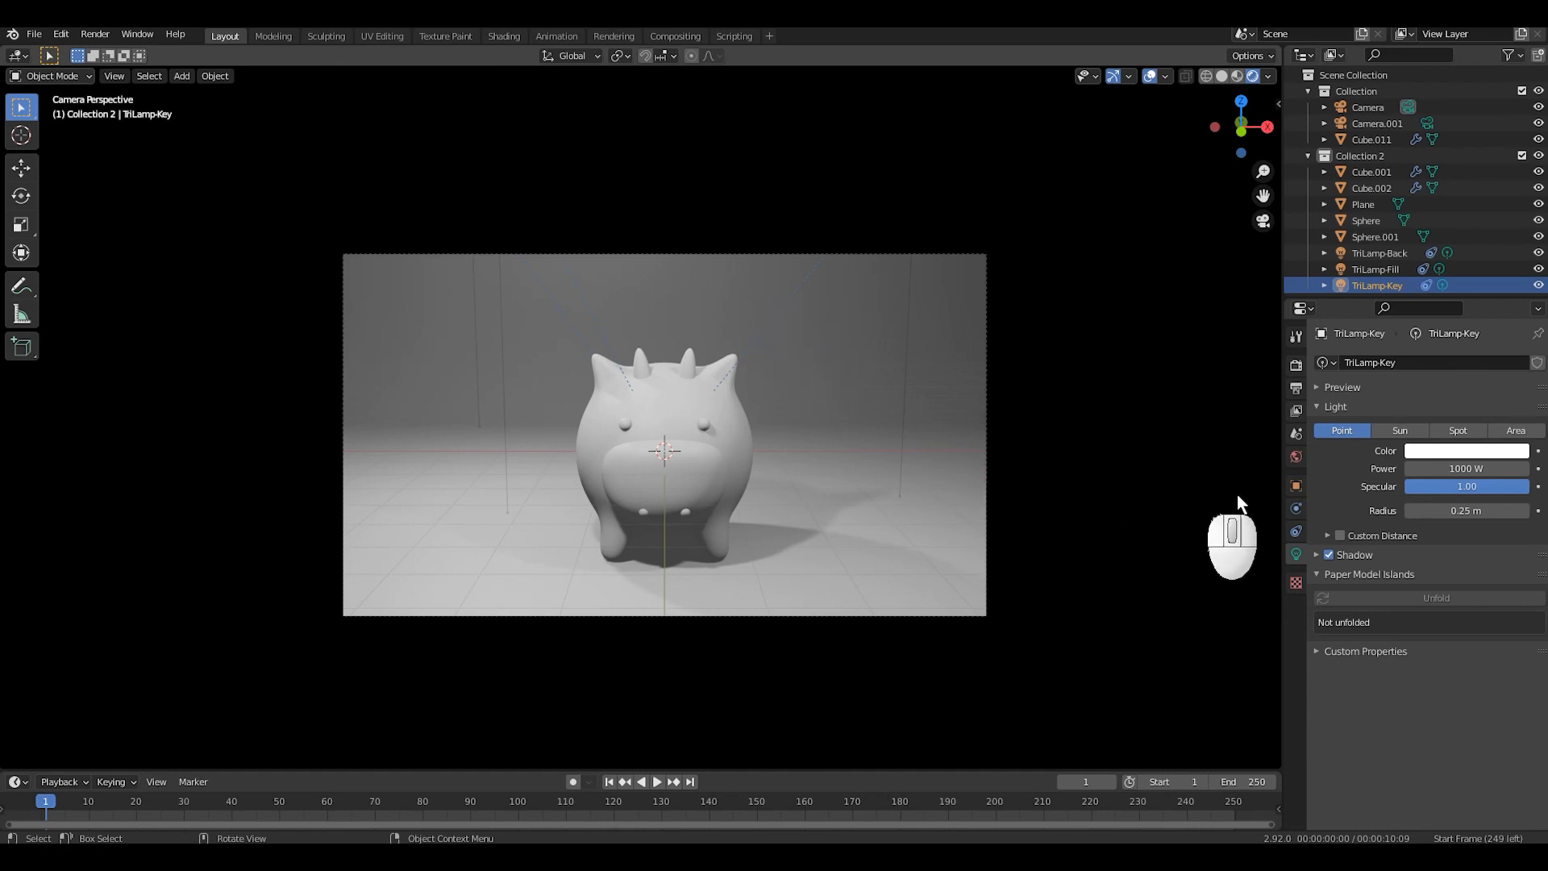
Step: Examine the world background's strength and color settings with the whole backdrop in front view
click(1296, 457)
scroll(989, 434, down, 1)
key(KP_1)
scroll(963, 435, down, 3)
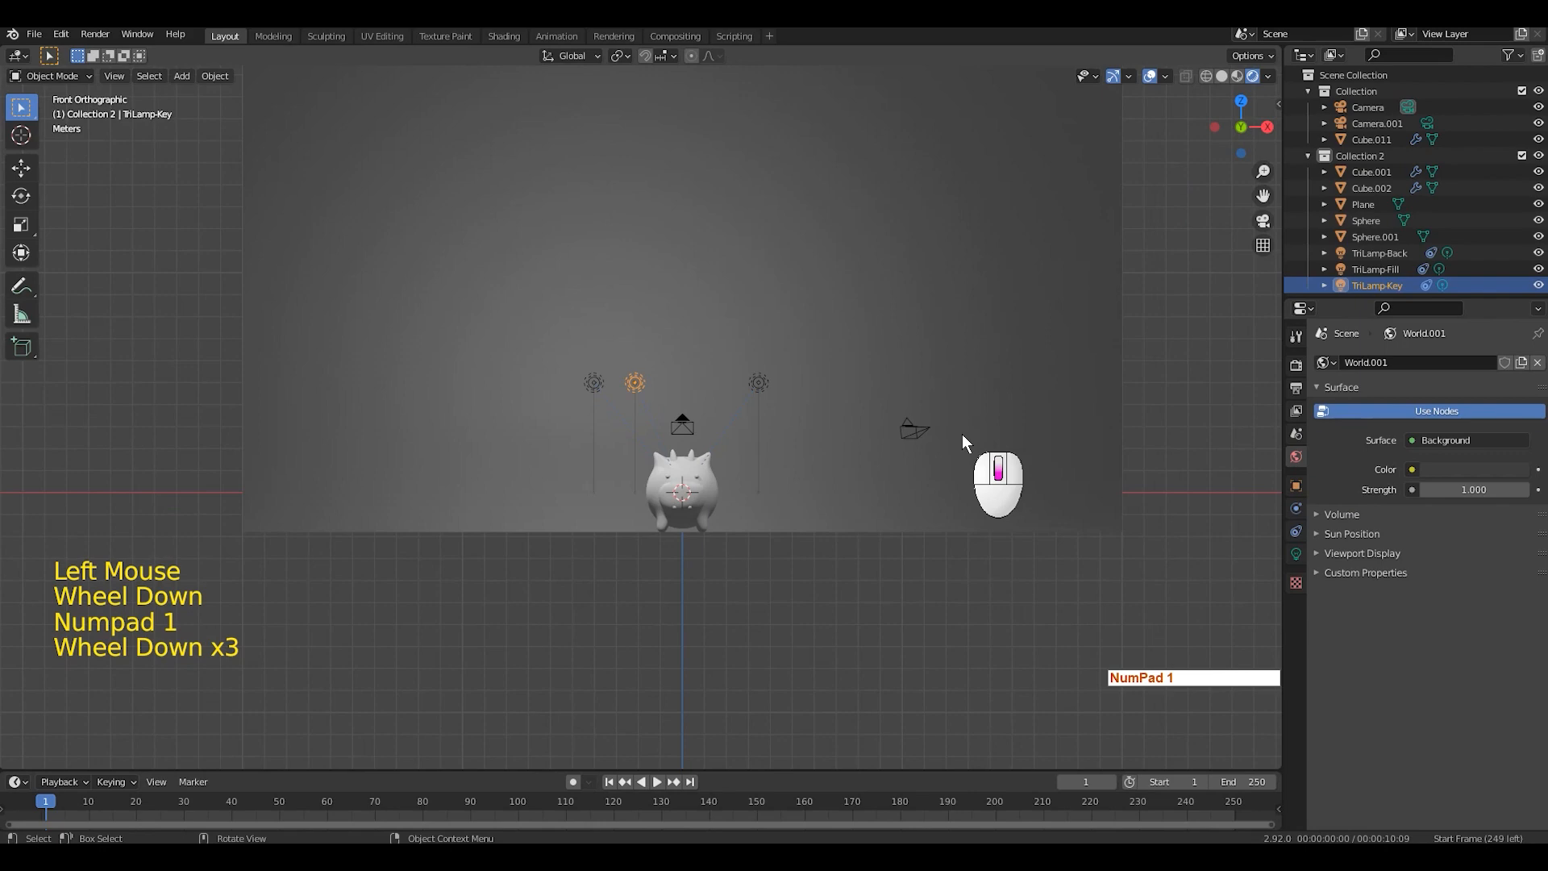
scroll(964, 437, down, 3)
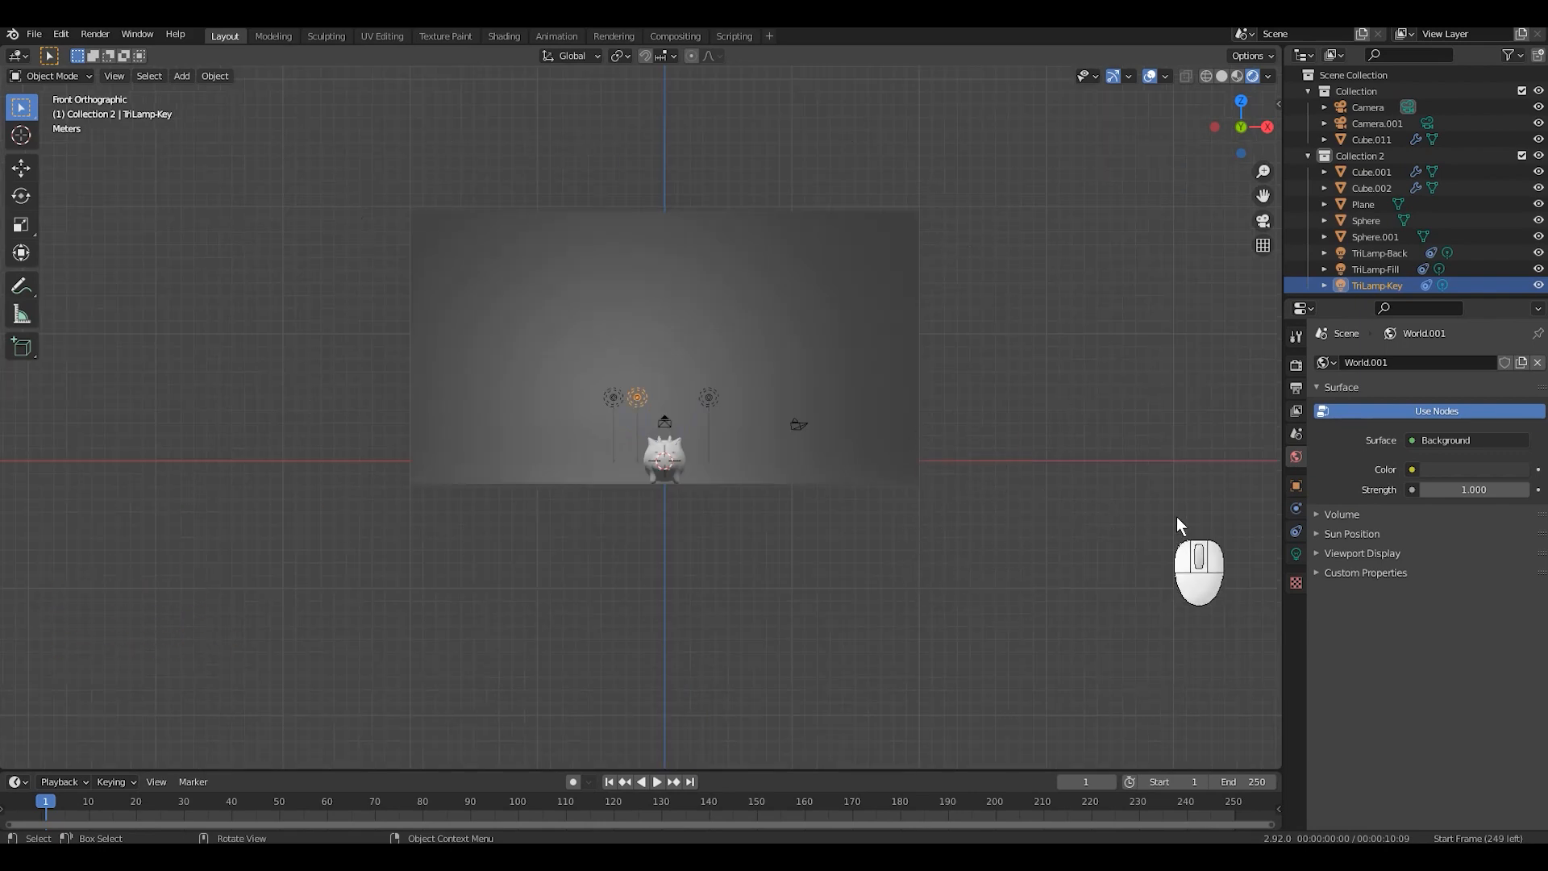
click(1465, 487)
mouse_move(1464, 487)
mouse_down()
mouse_move(42, 482)
mouse_move(1493, 503)
mouse_move(1356, 494)
mouse_move(1469, 487)
mouse_up()
key(Escape)
click(1468, 469)
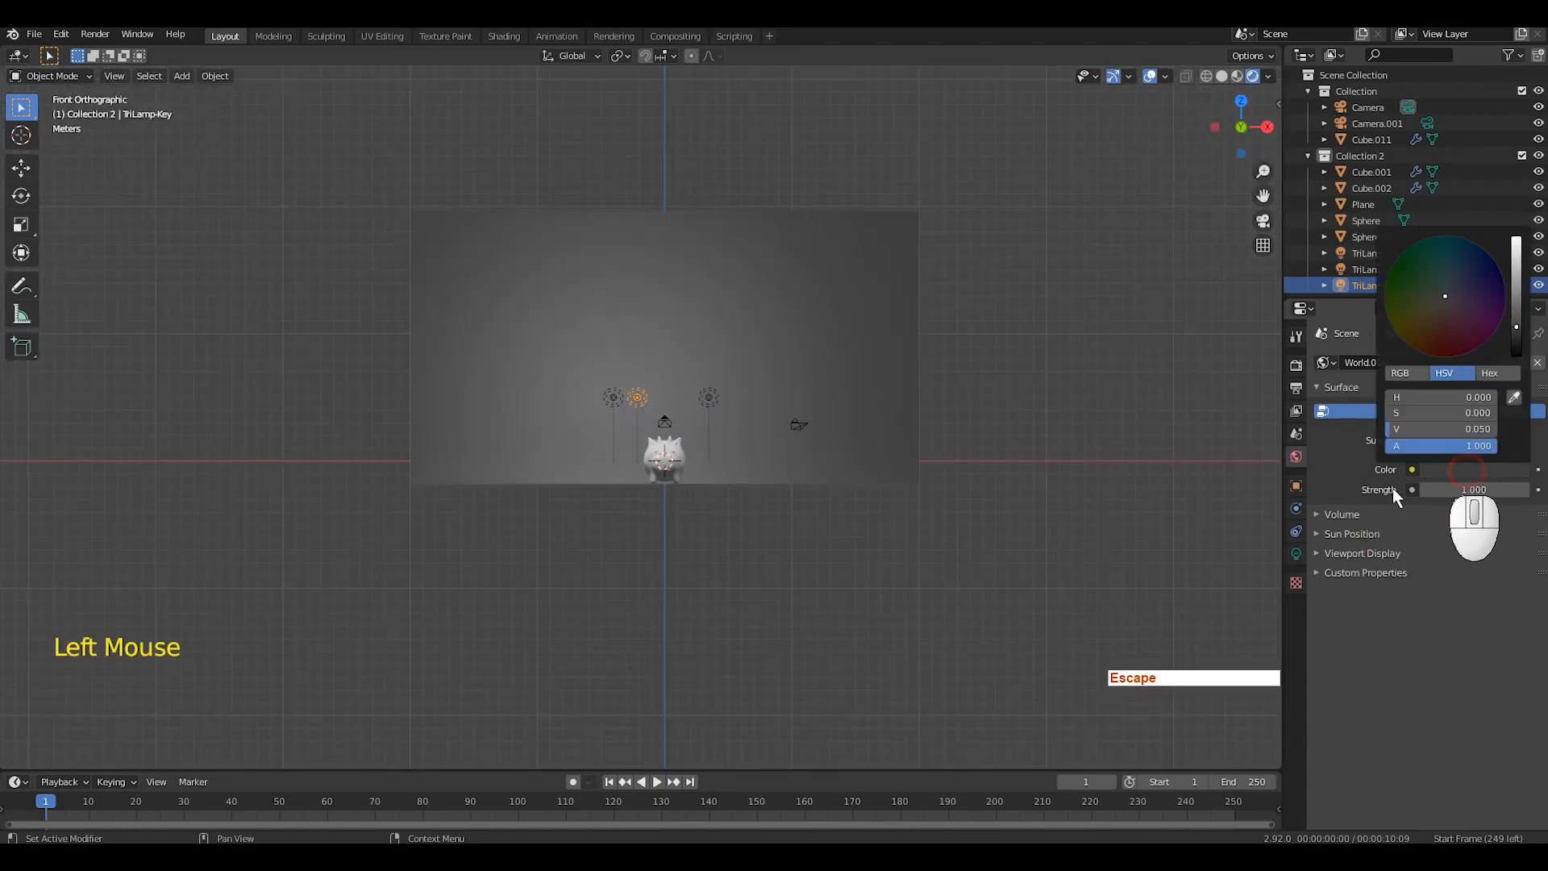
click(1470, 470)
click(1462, 340)
drag(1462, 340, 1451, 306)
key(Escape)
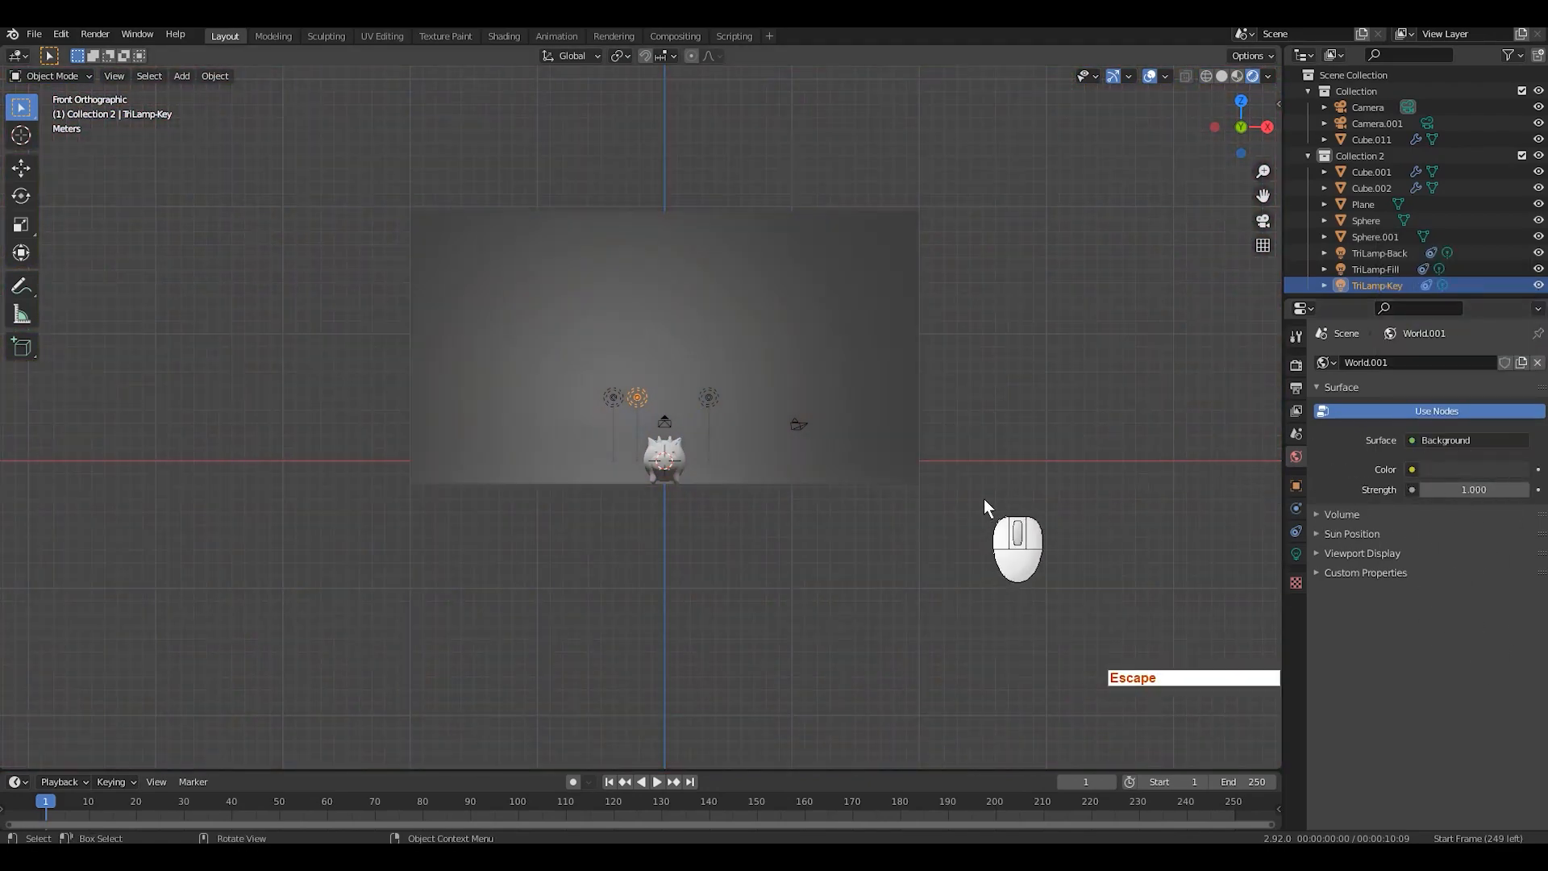
scroll(985, 498, up, 3)
mouse_move(1005, 487)
shift+middle_down()
mouse_move(1062, 482)
mouse_move(1032, 499)
shift+middle_up()
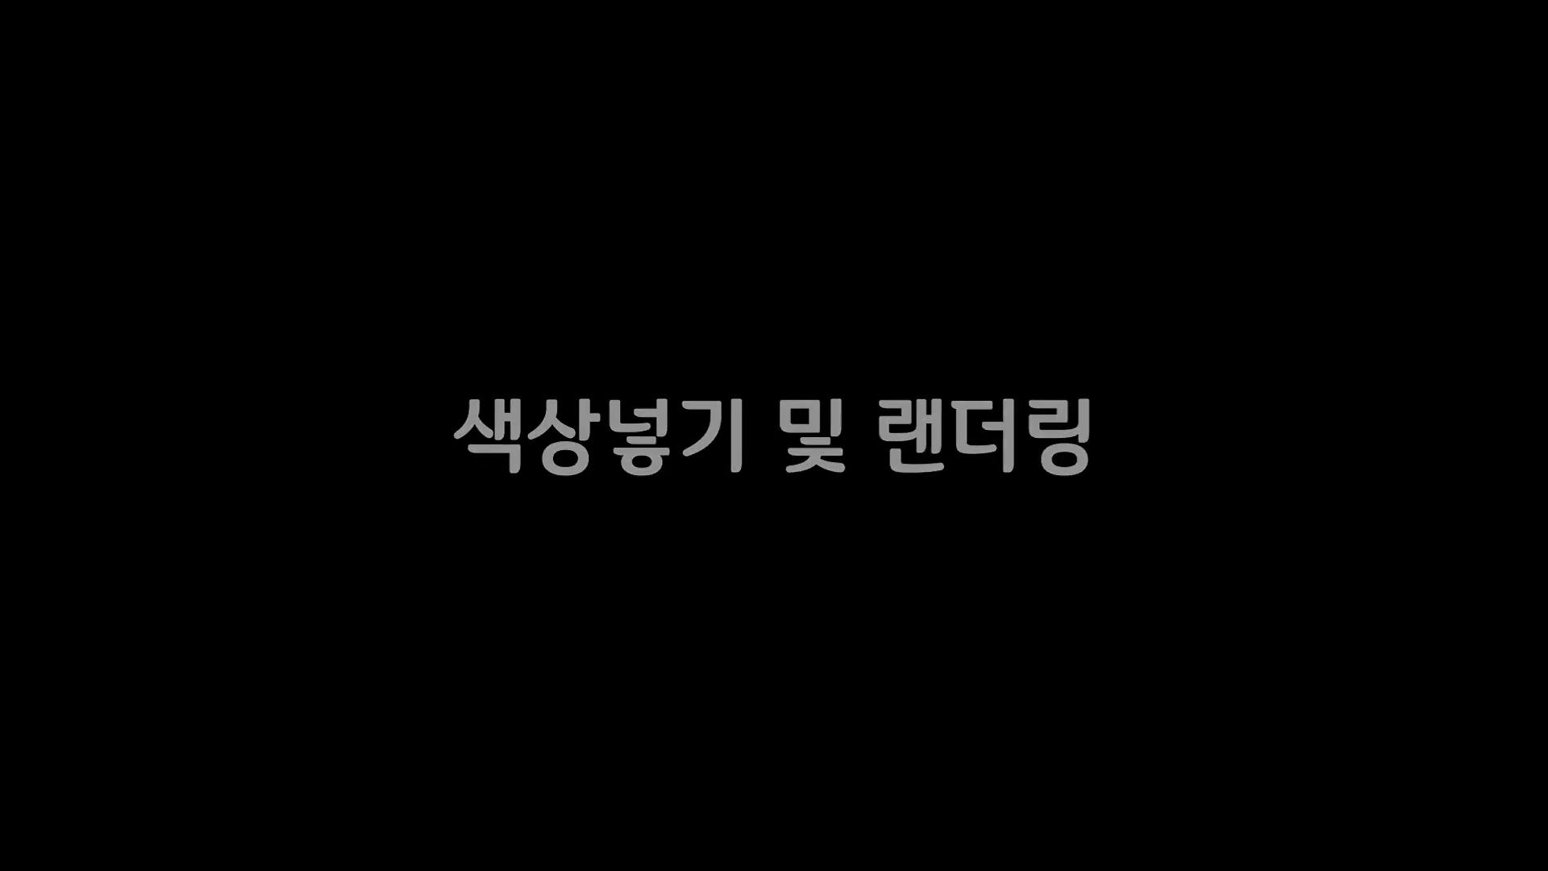
key(F8)
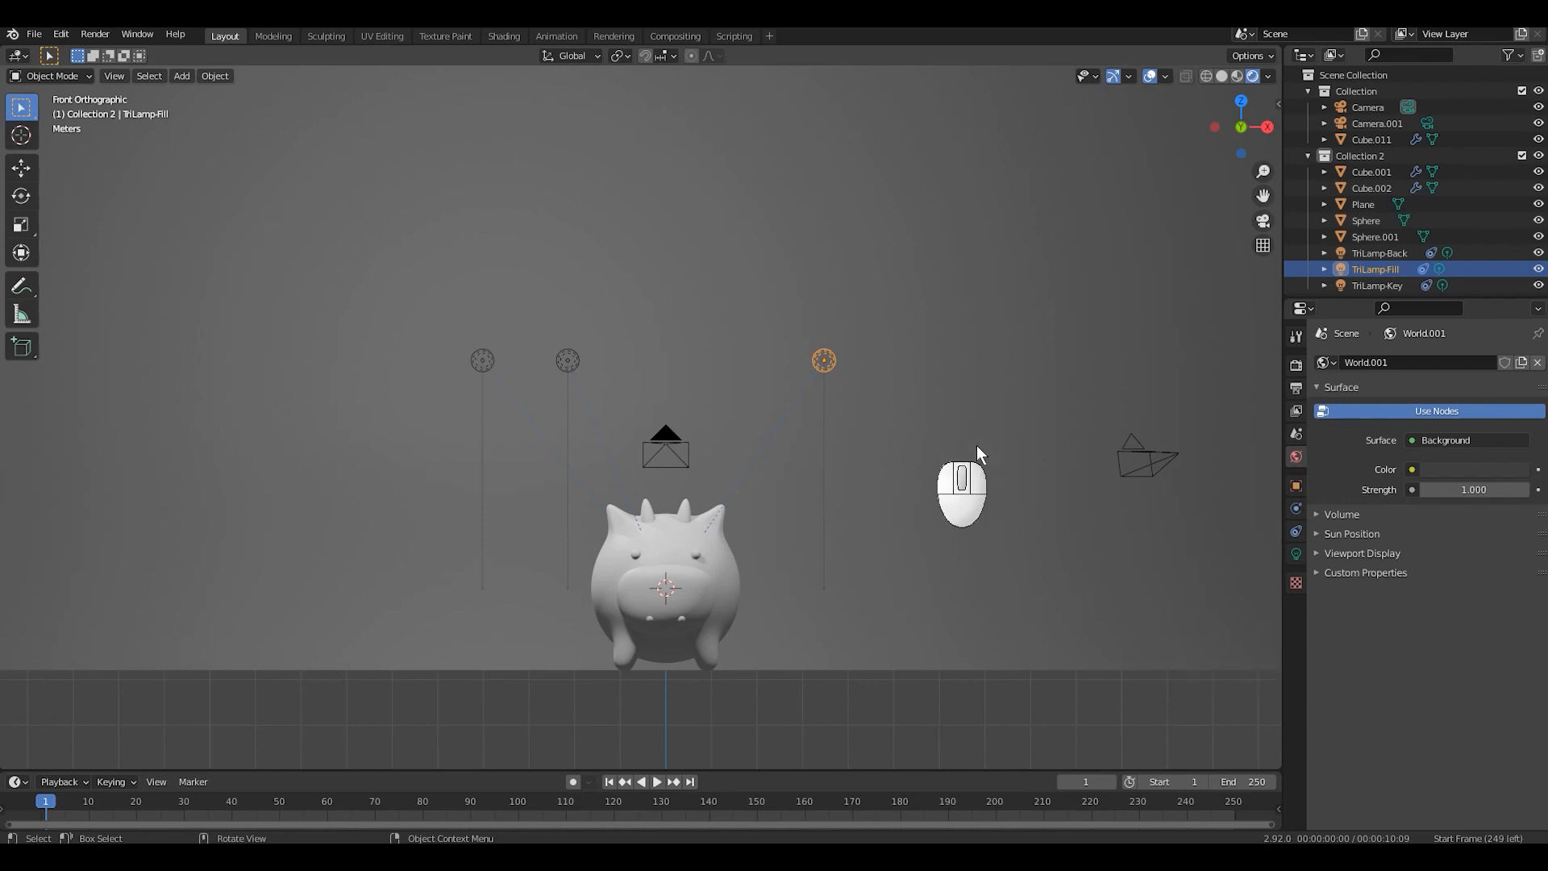
Step: Frame the animal in camera view and switch the render engine from Eevee to Cycles
key(KP_0)
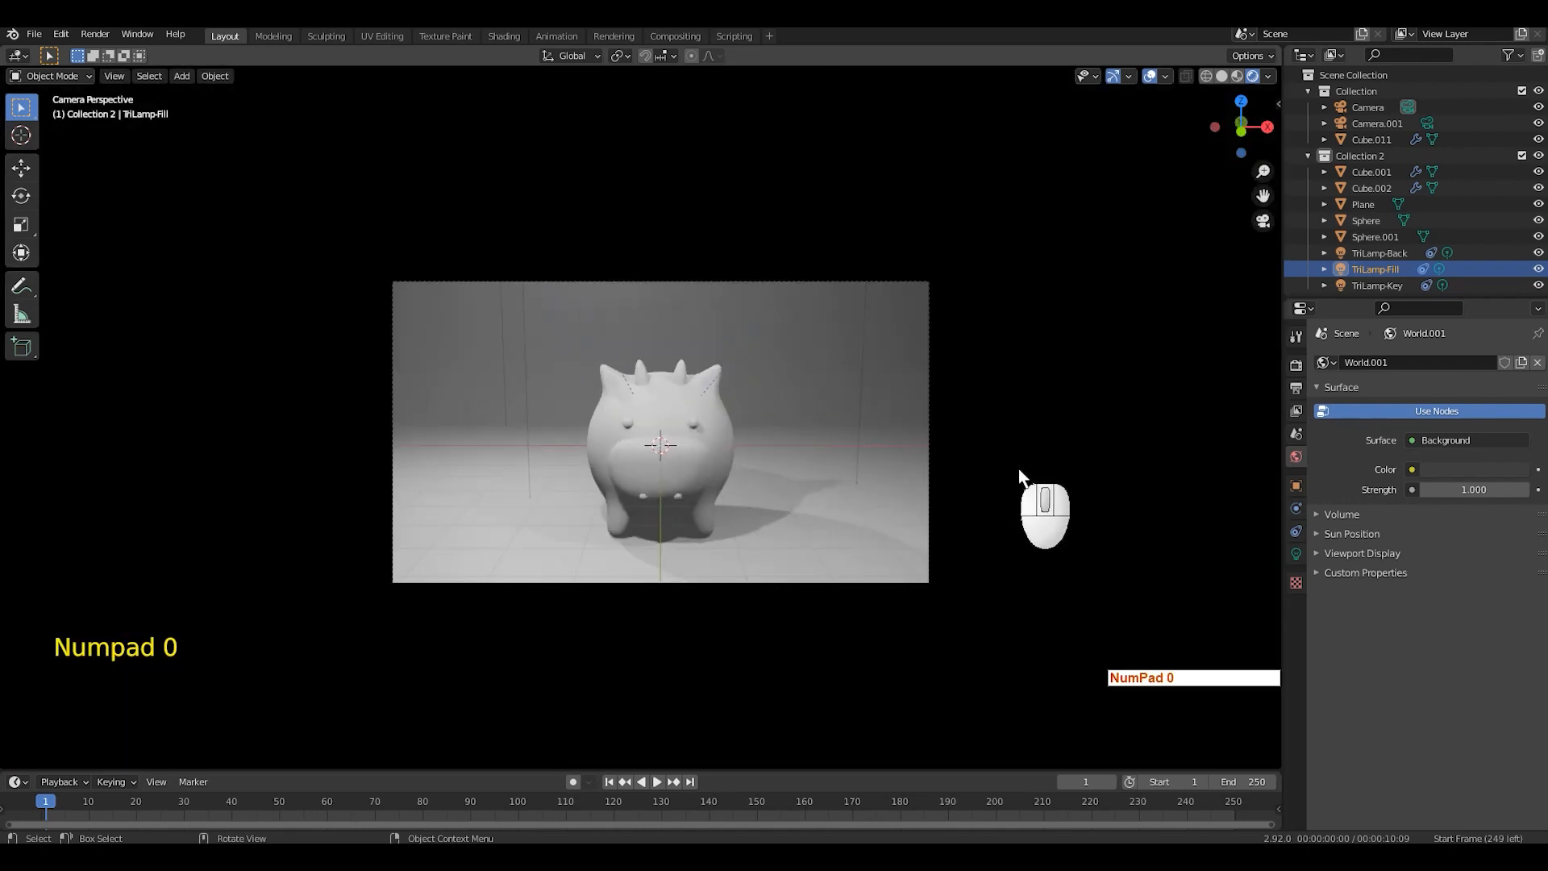
scroll(1029, 472, up, 2)
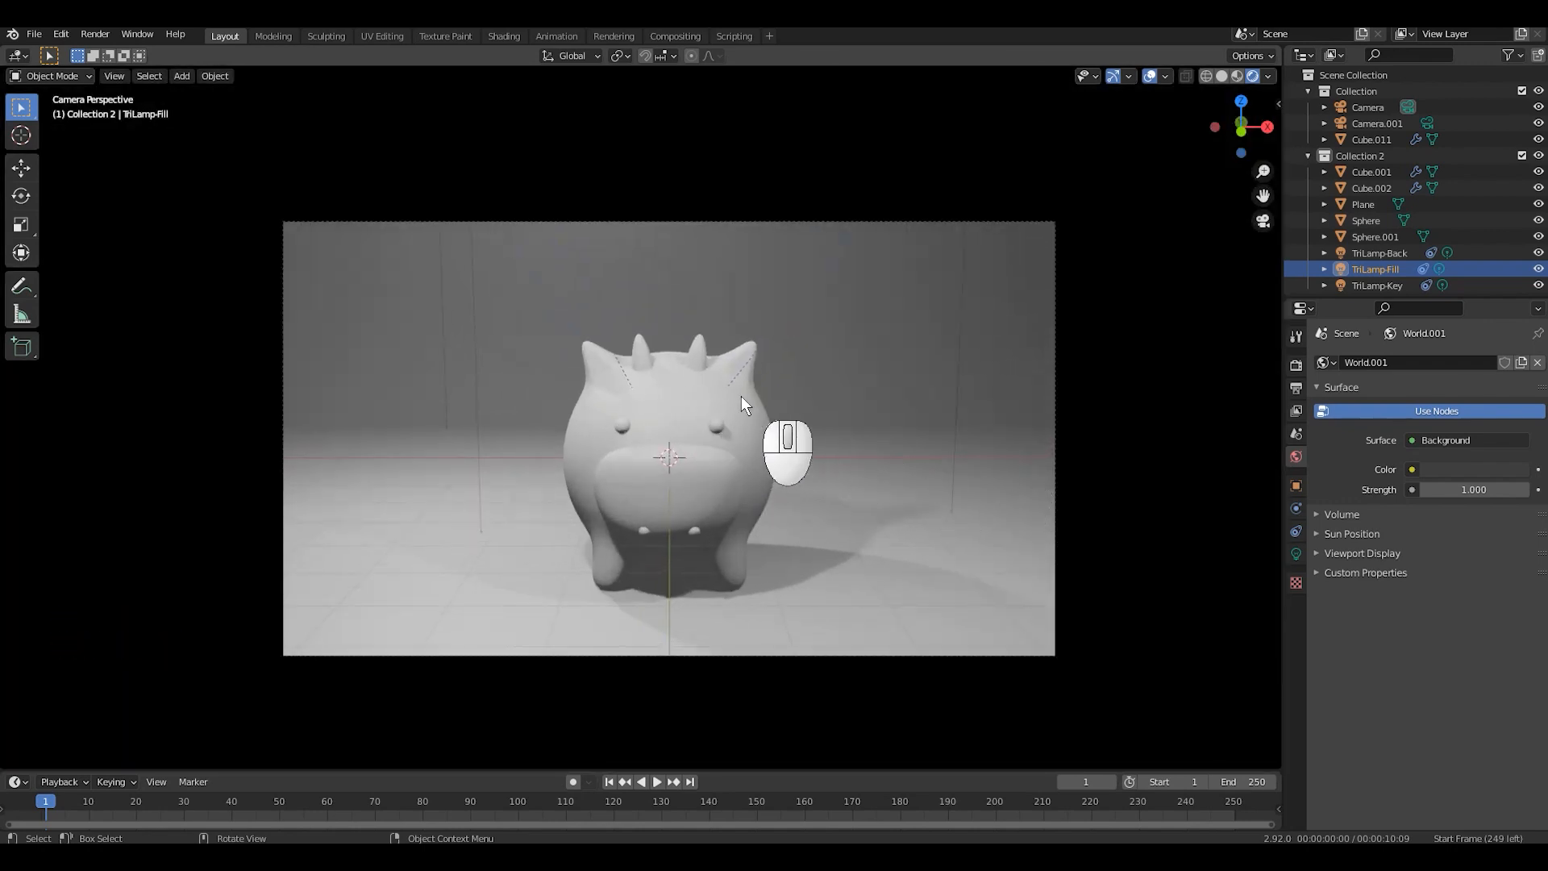
scroll(1020, 453, up, 1)
shift+middle_drag(1019, 453, 952, 370)
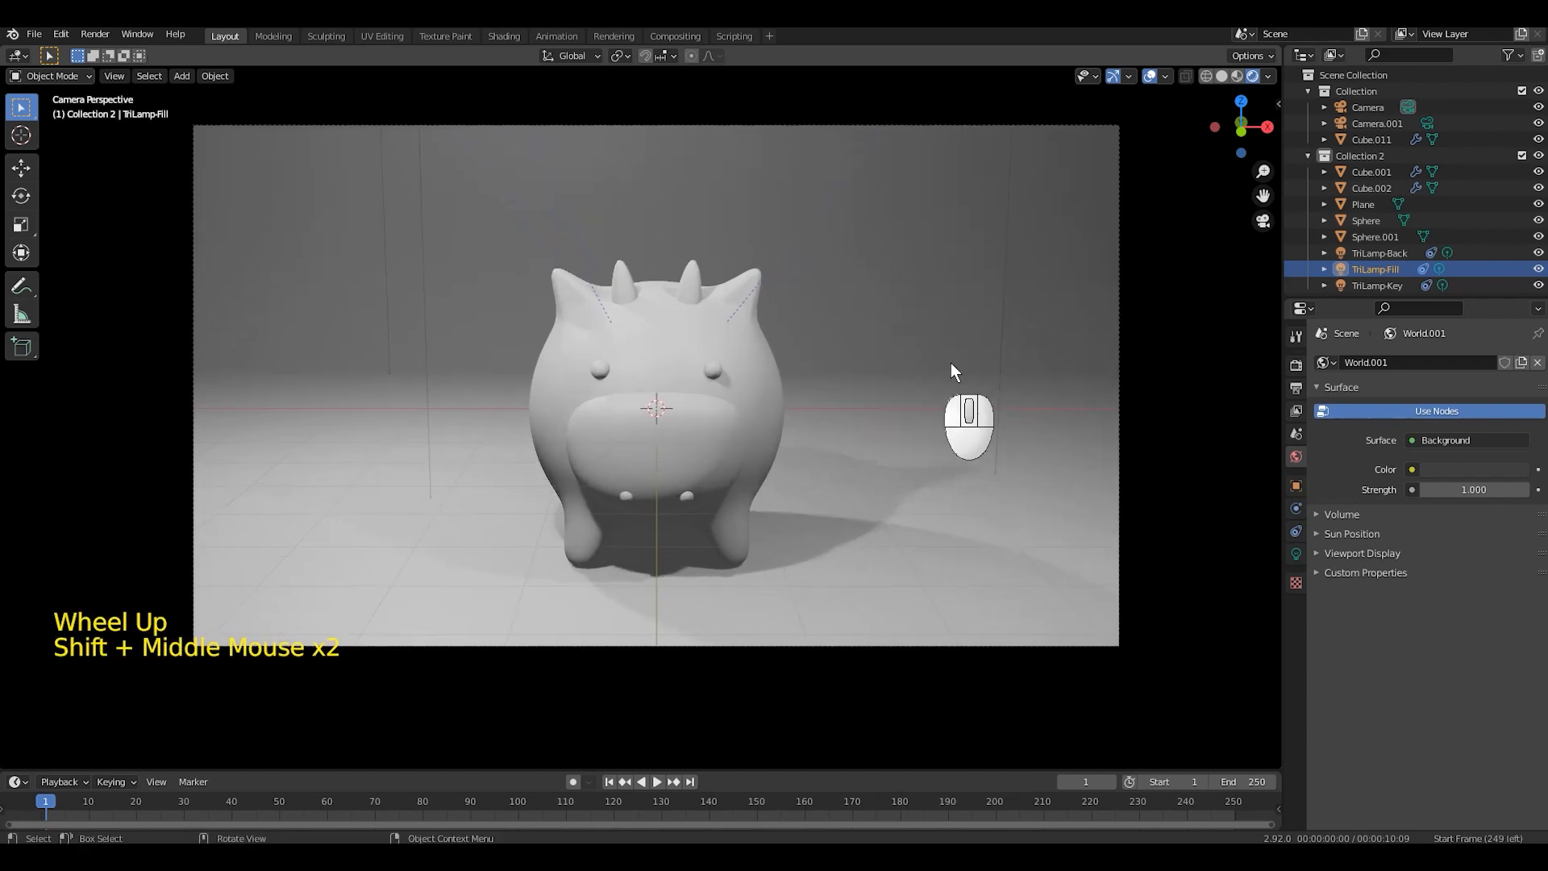
click(1296, 365)
click(1296, 367)
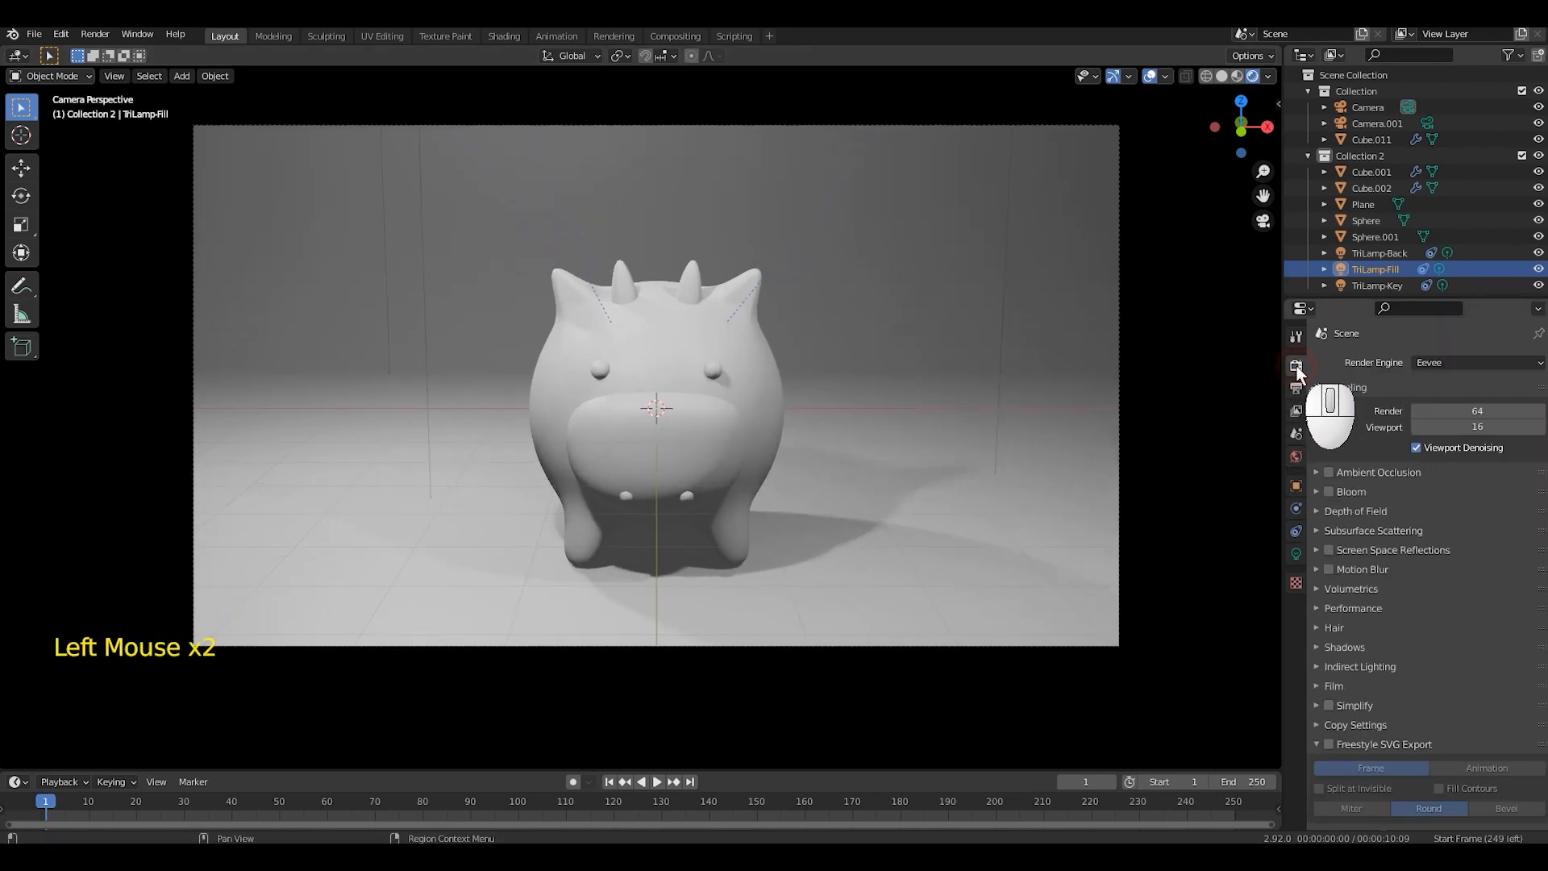
click(1442, 359)
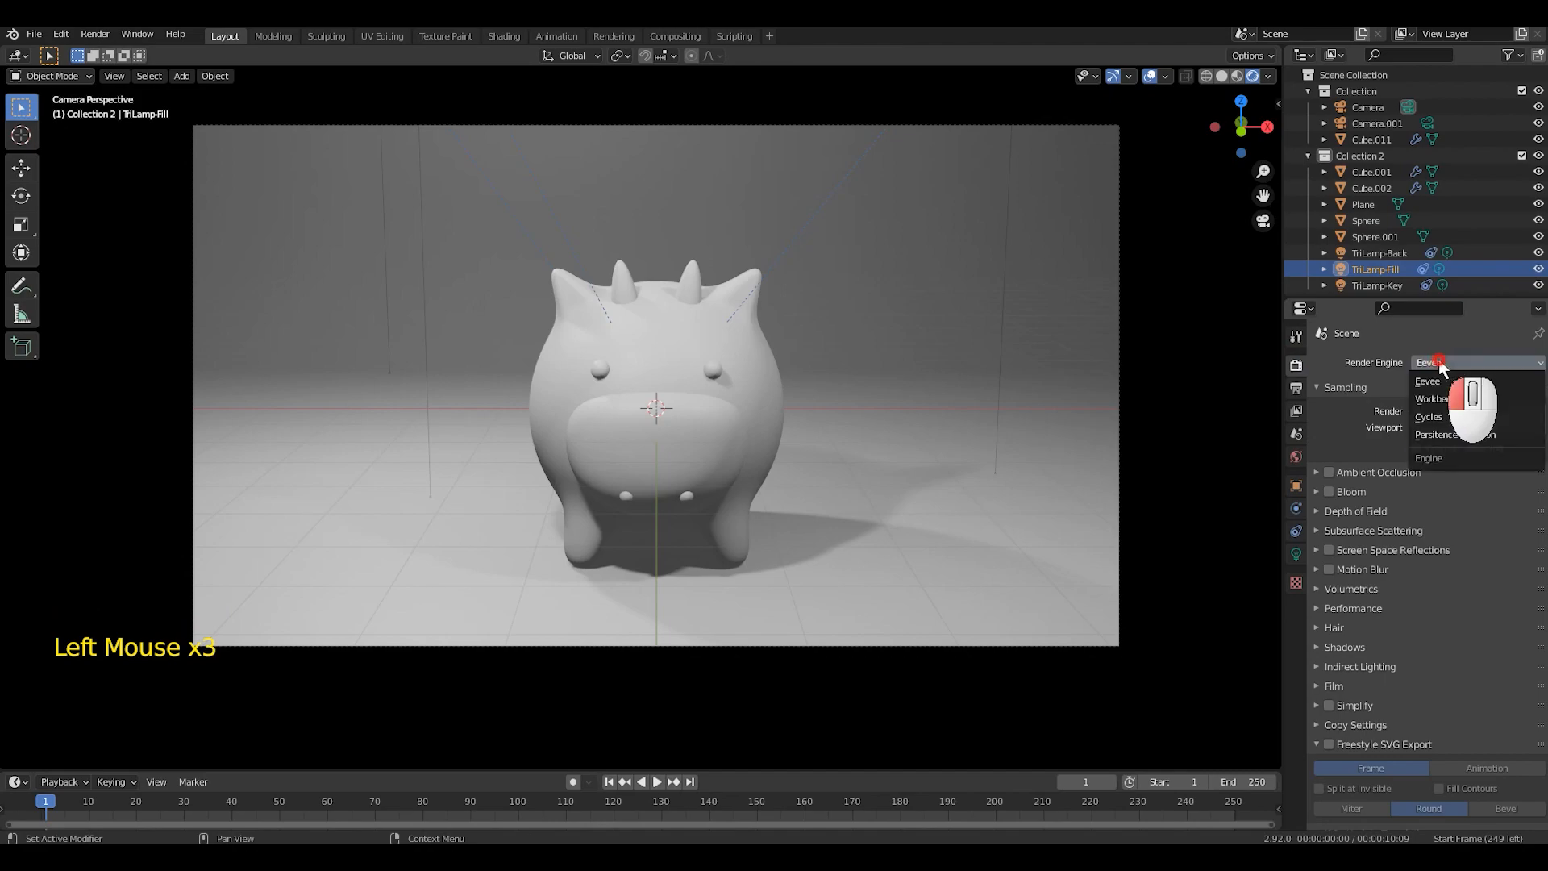
click(1453, 418)
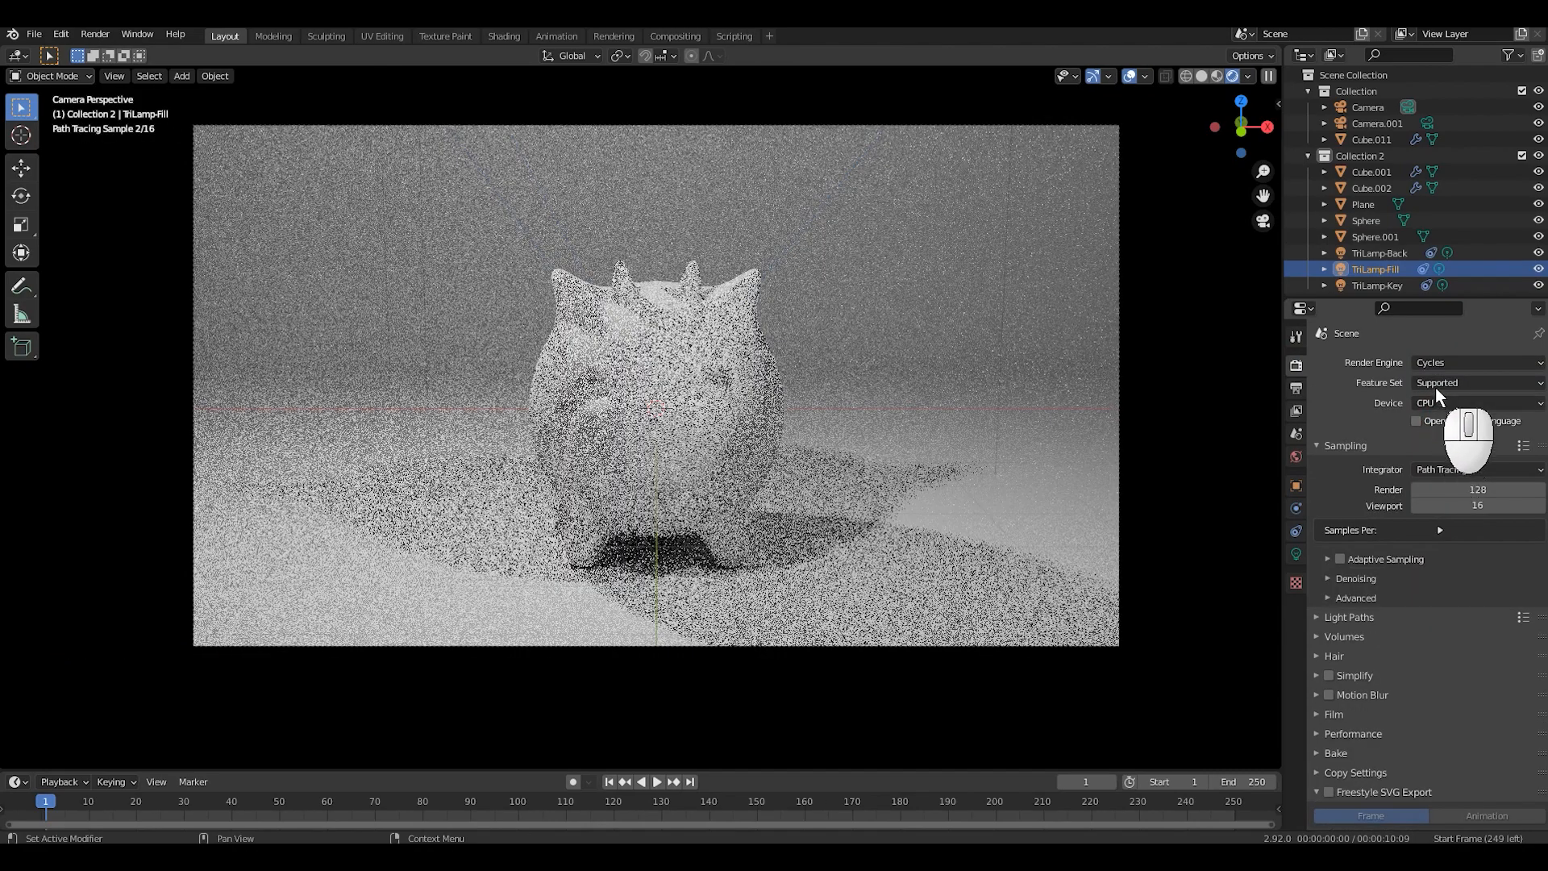
Step: Set the Cycles feature set to Experimental and the render device to GPU Compute
click(1437, 384)
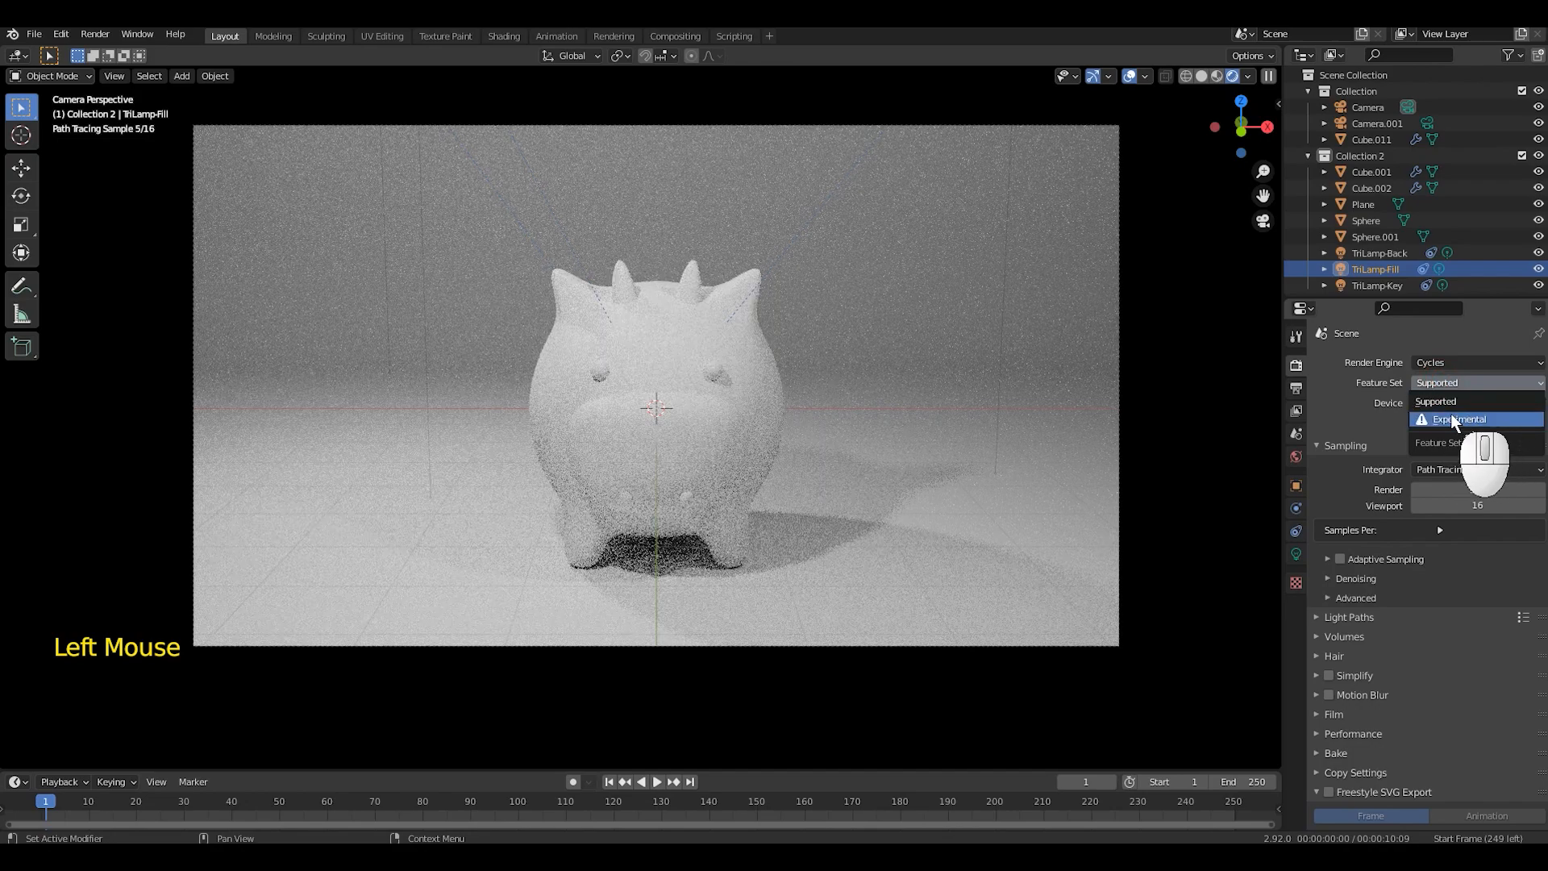
click(1452, 420)
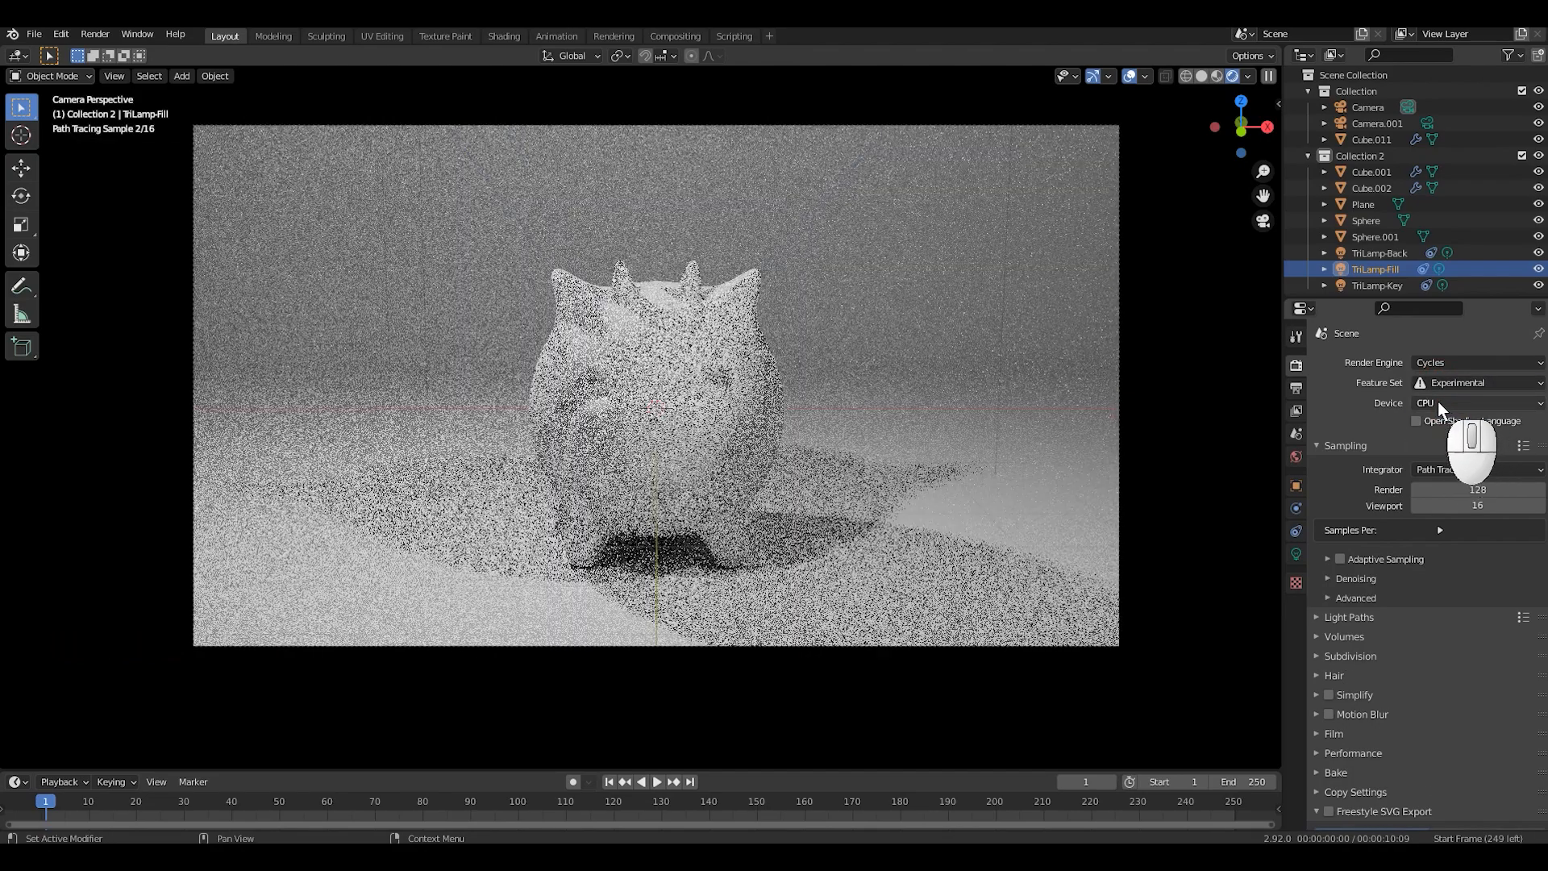
click(1439, 402)
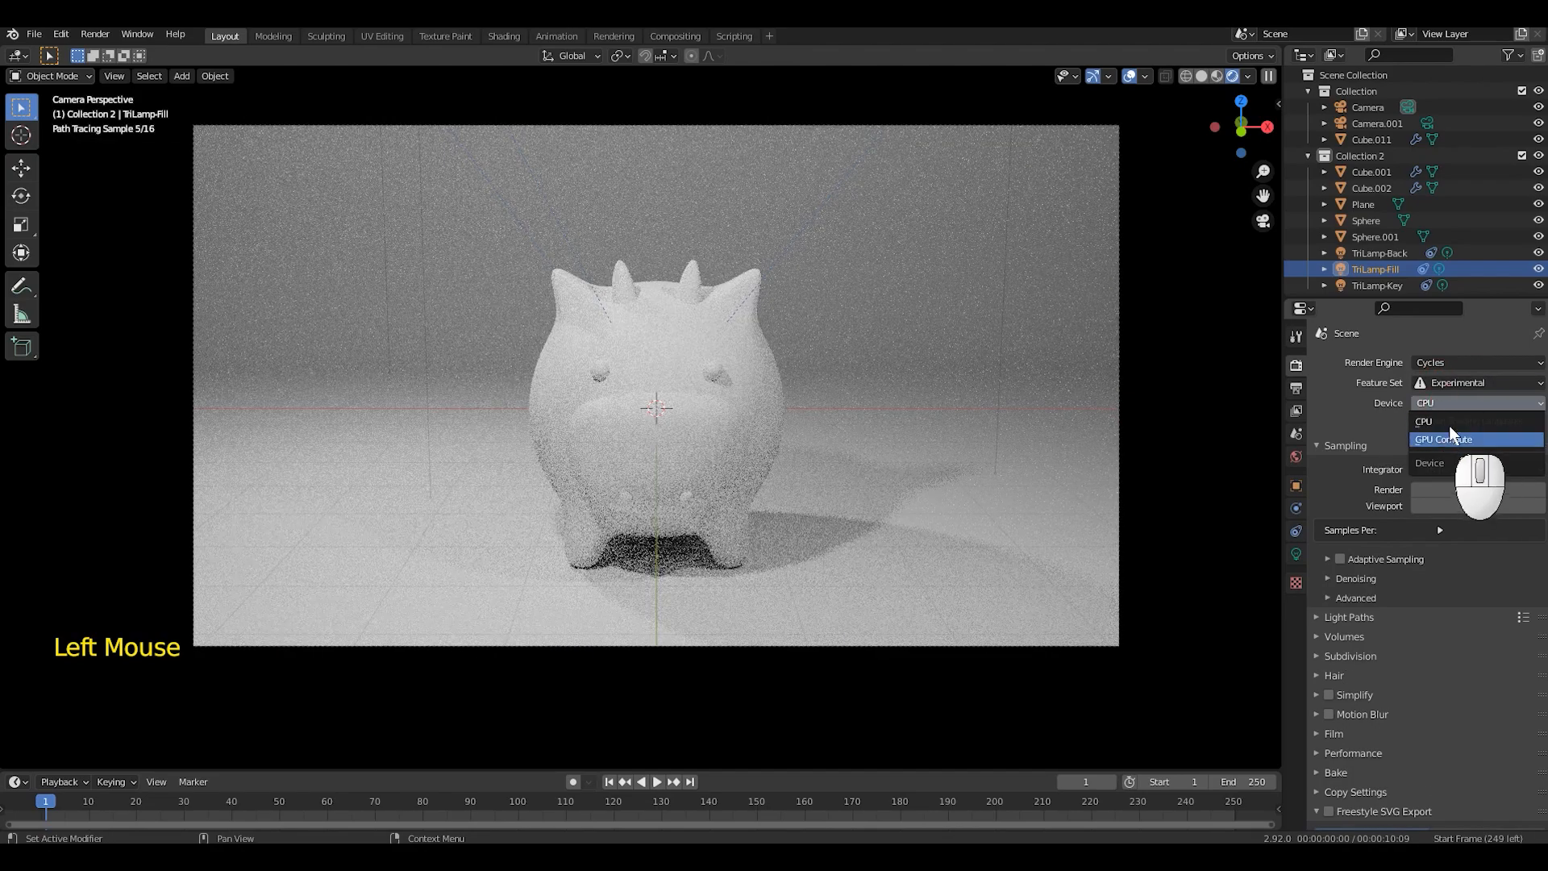
click(1457, 440)
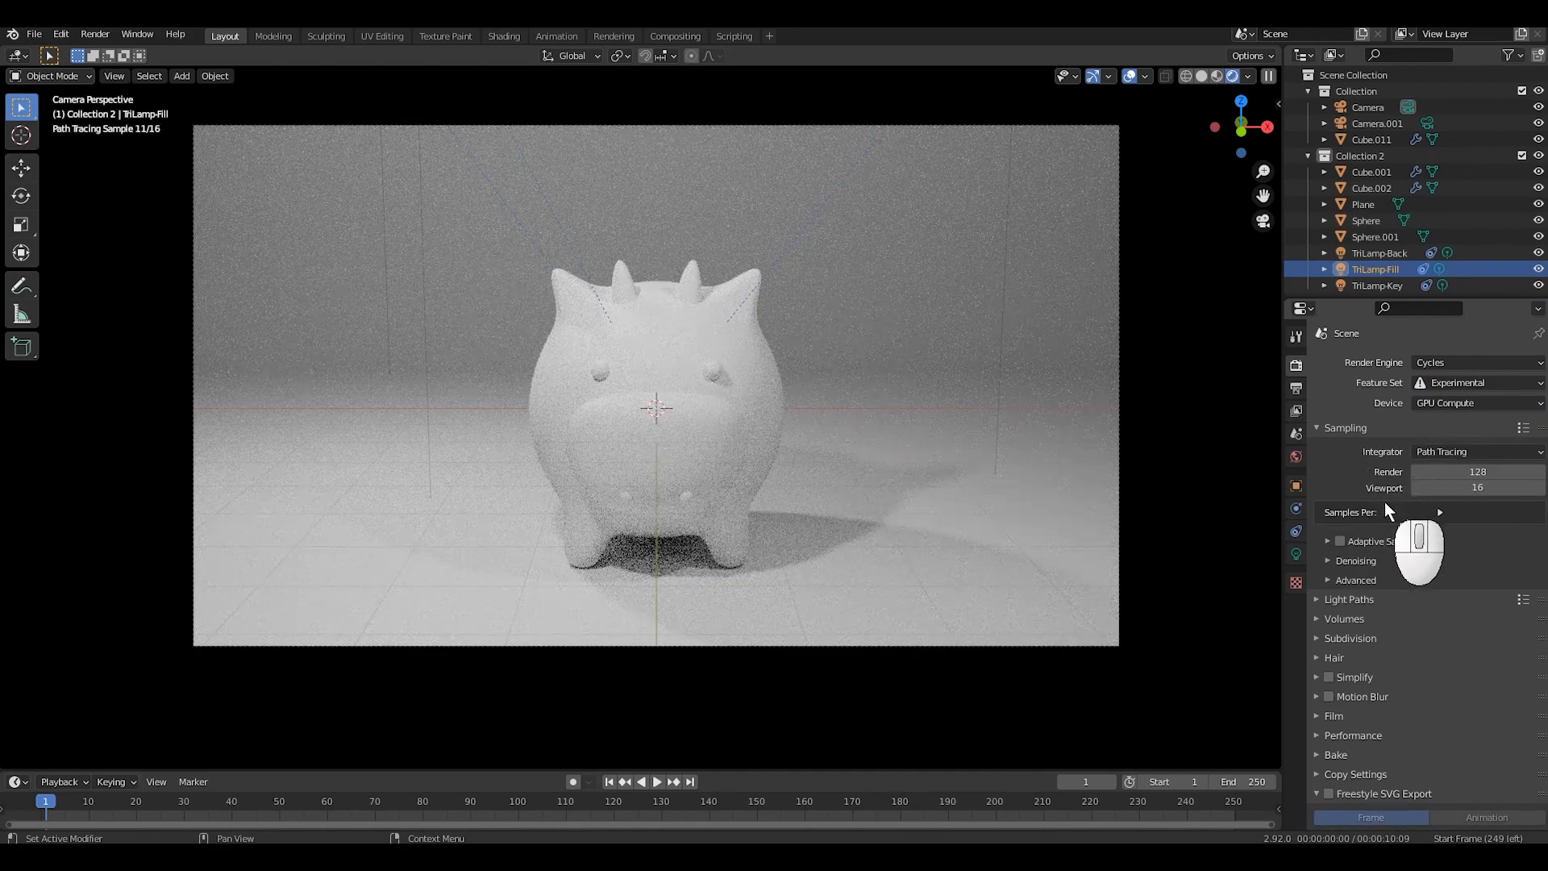
Step: Set the Cycles viewport sampling to 2048 samples
scroll(1386, 502, down, 1)
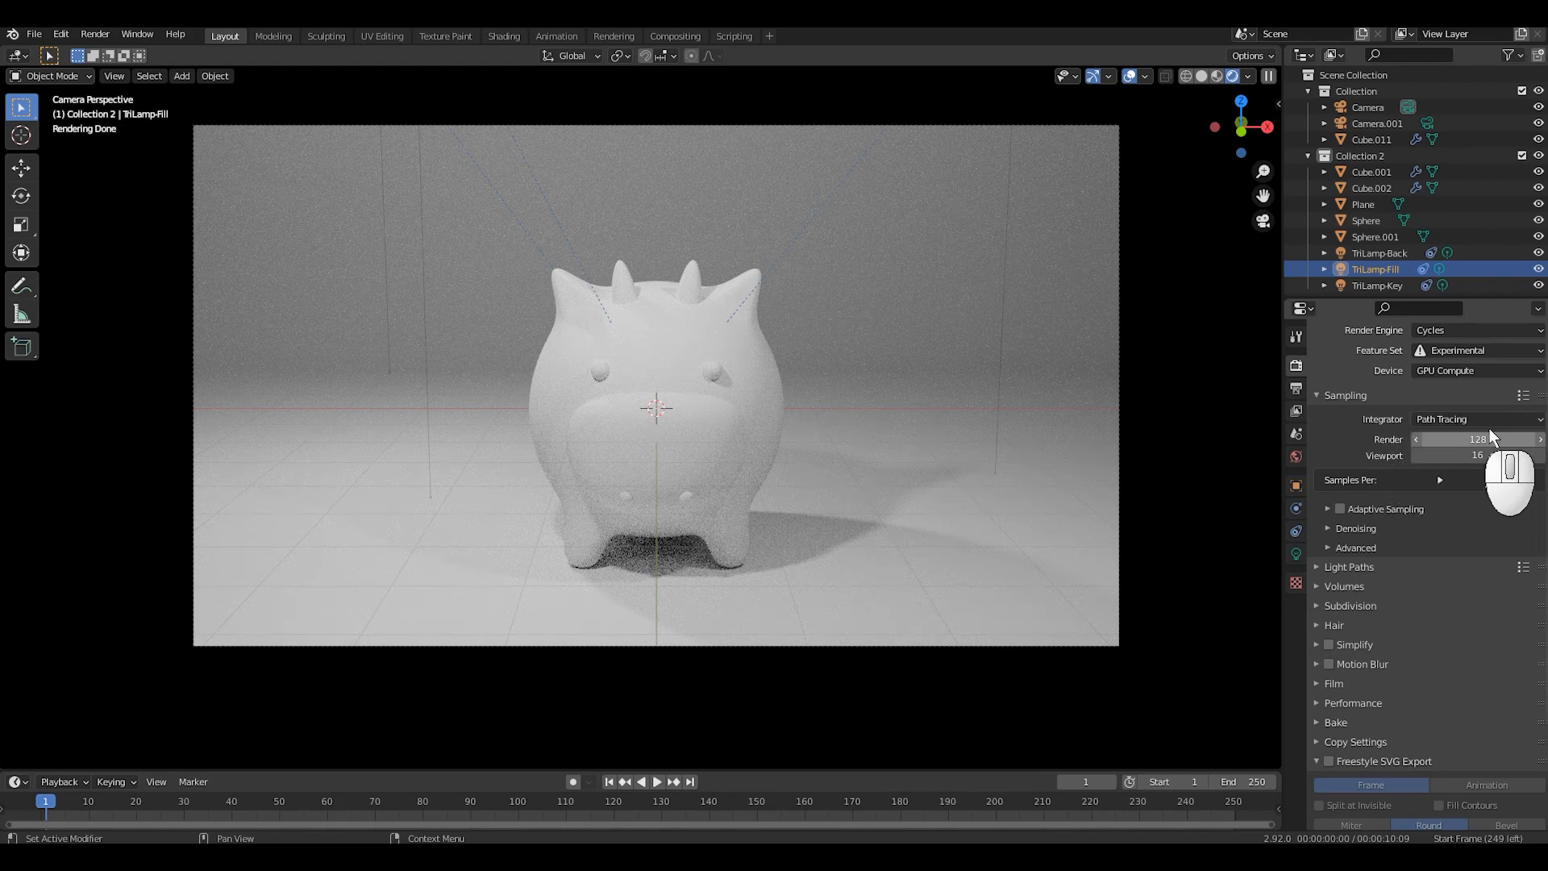
scroll(1372, 487, down, 2)
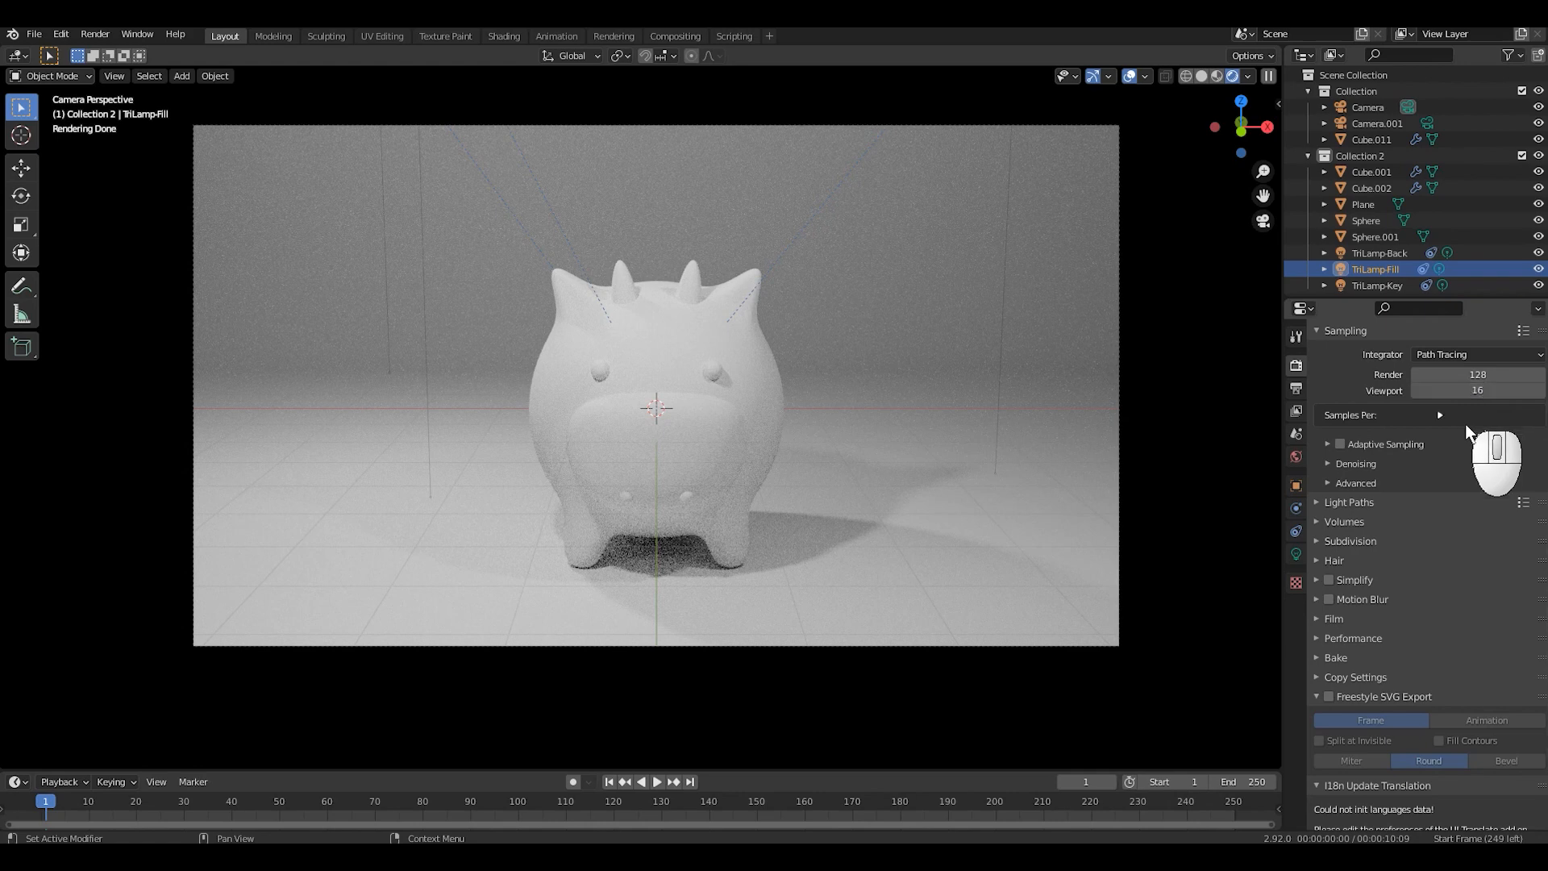
click(1483, 391)
text(2048)
key(Return)
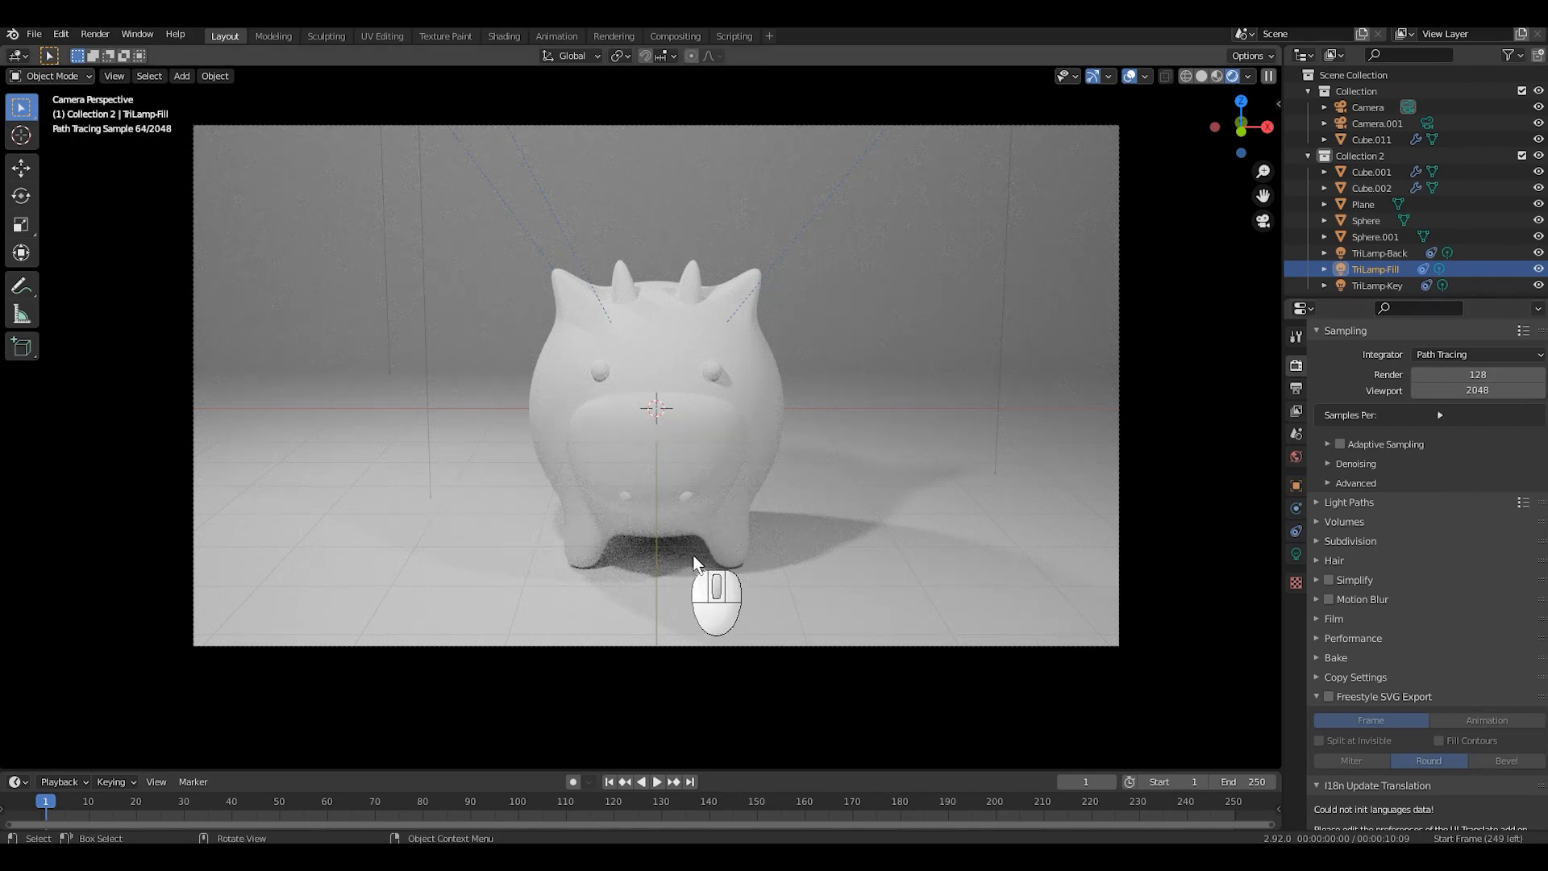
Step: Enable denoising for the final render, using the NLM denoiser
click(1340, 465)
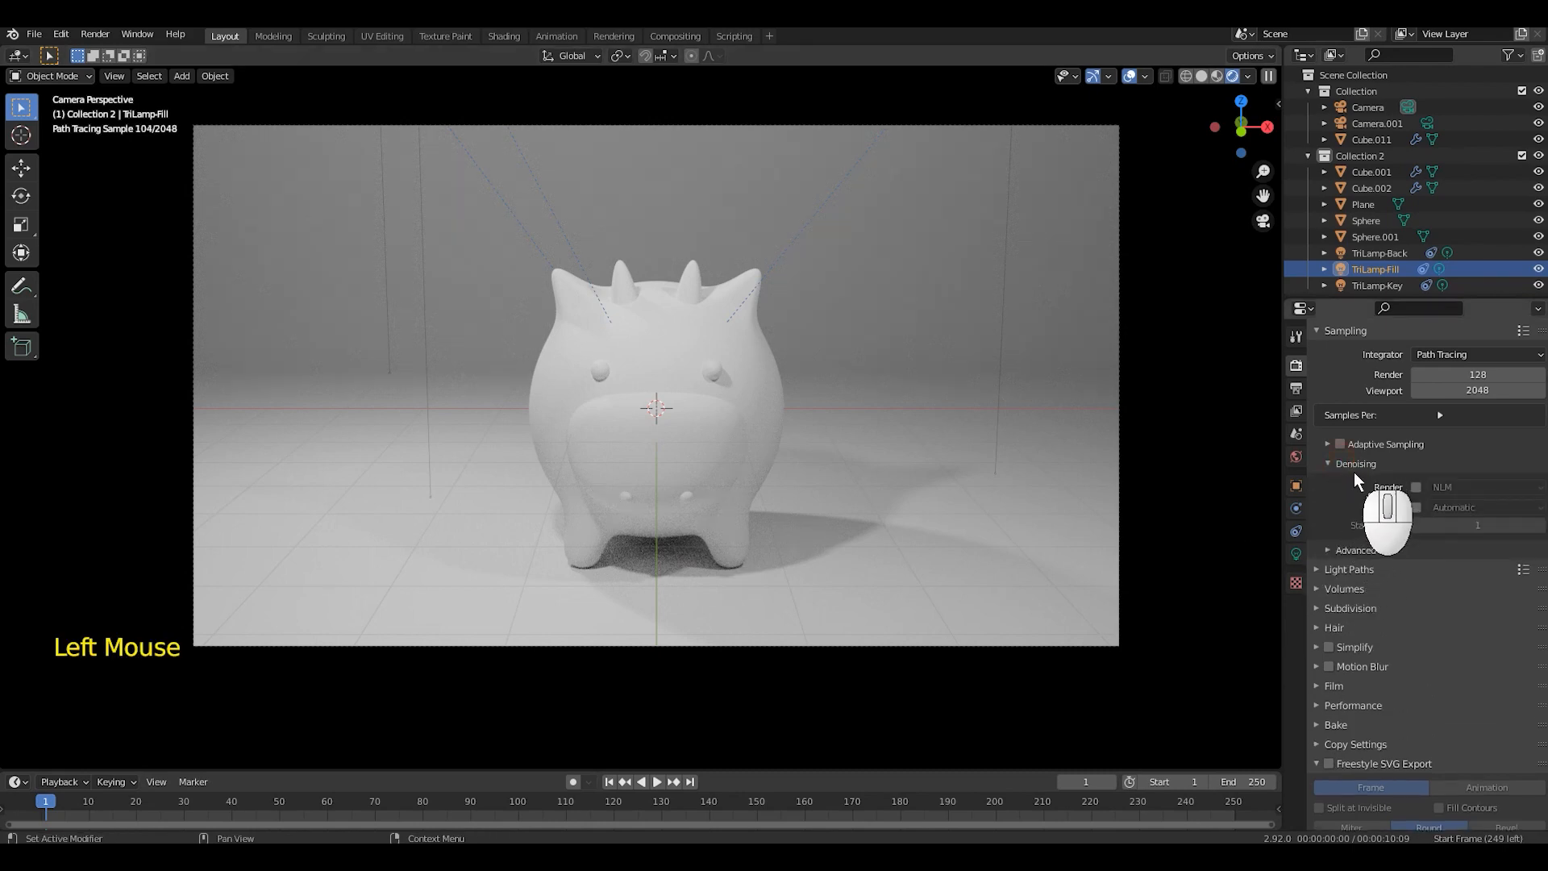
click(1417, 487)
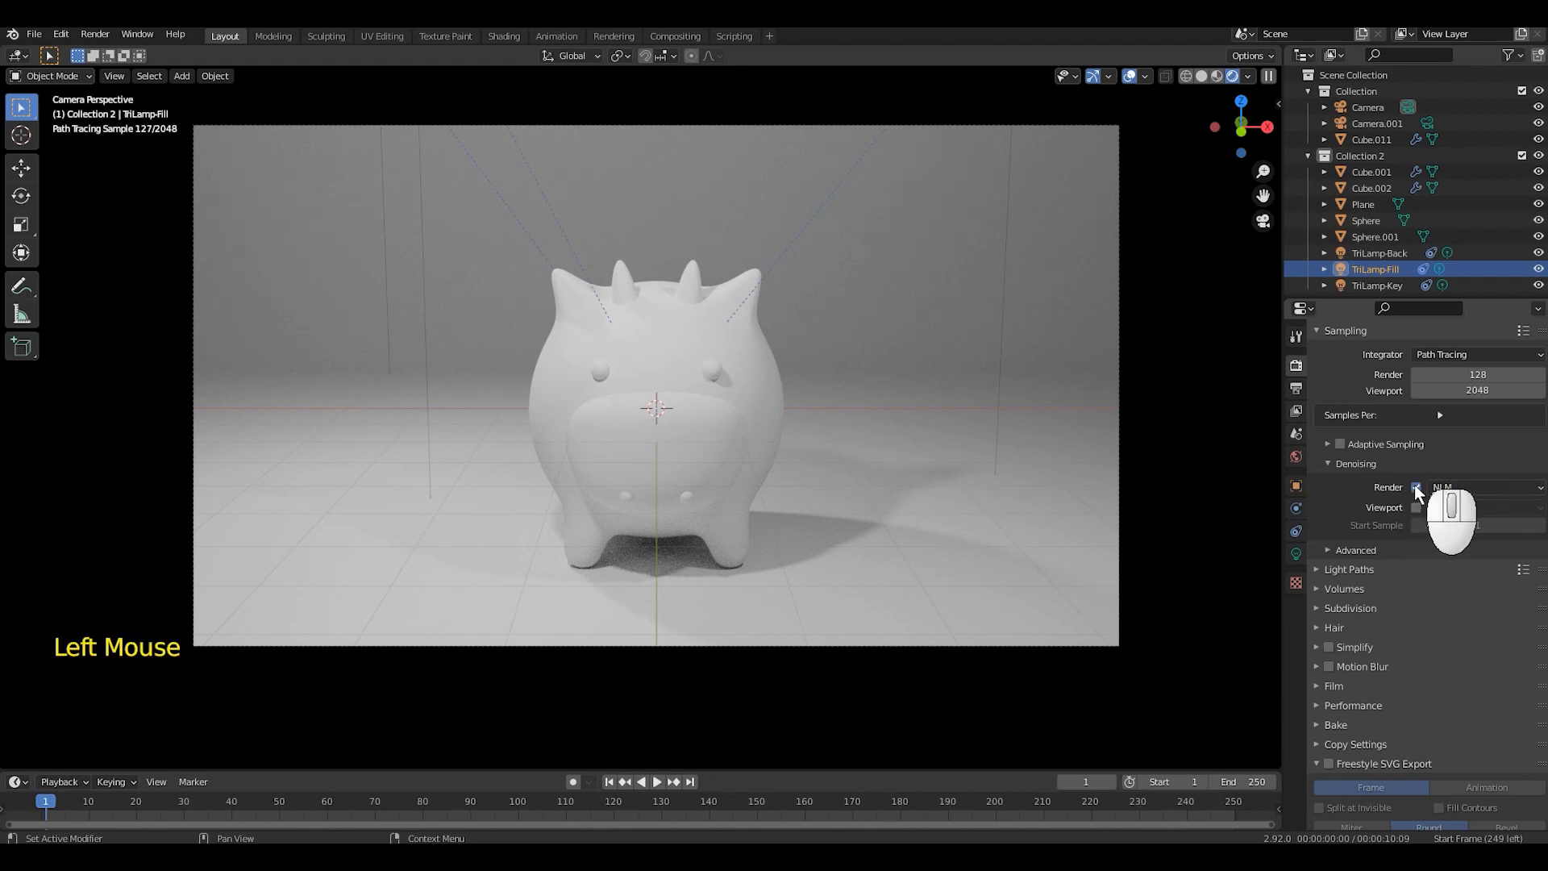
click(1440, 487)
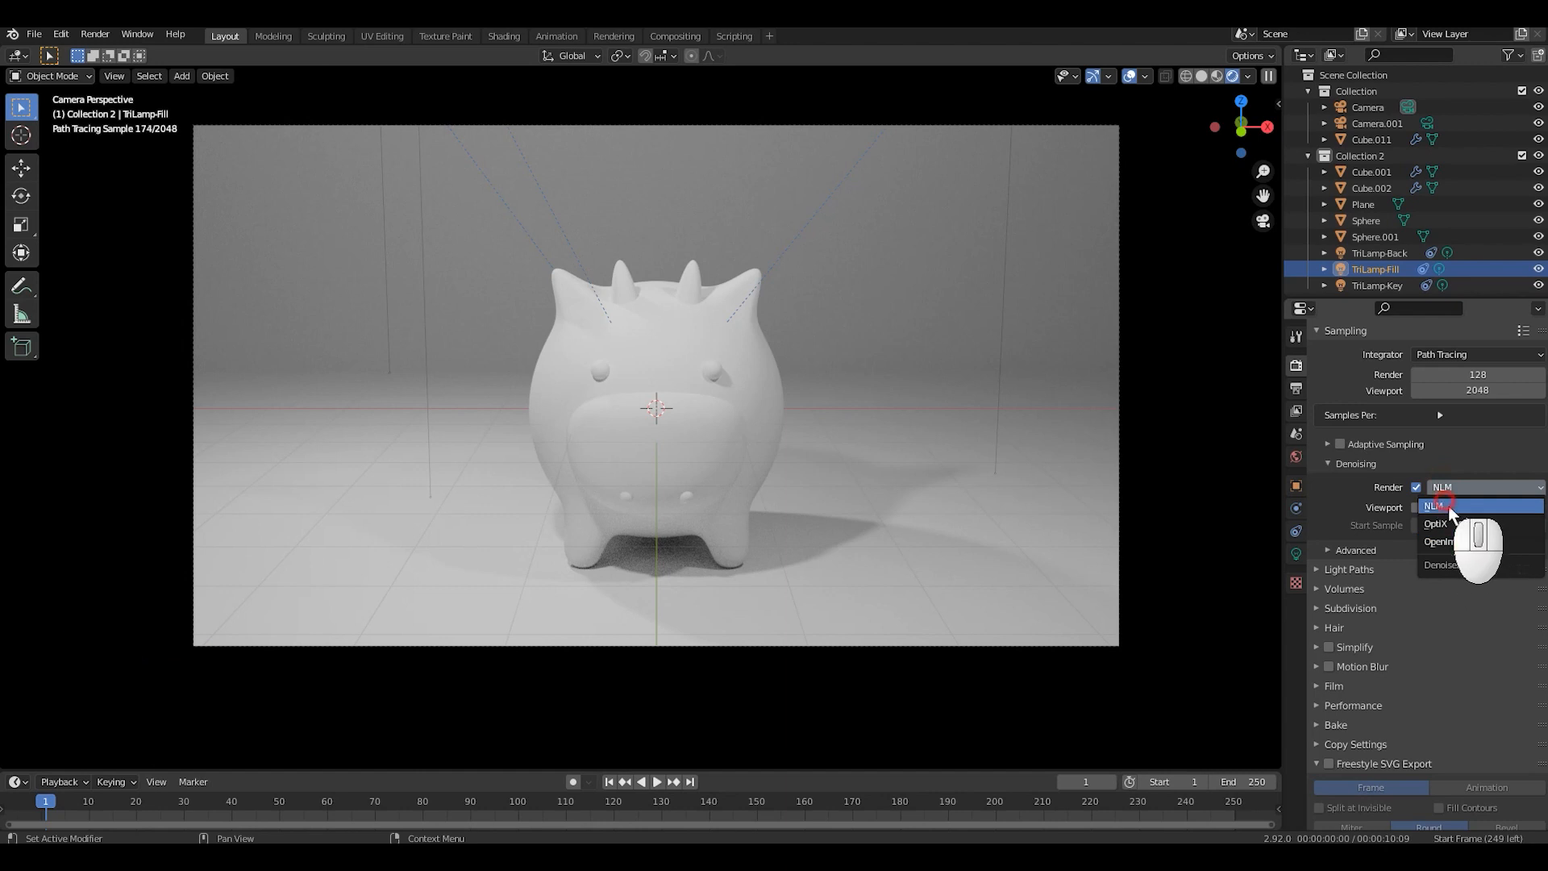
scroll(1376, 588, down, 8)
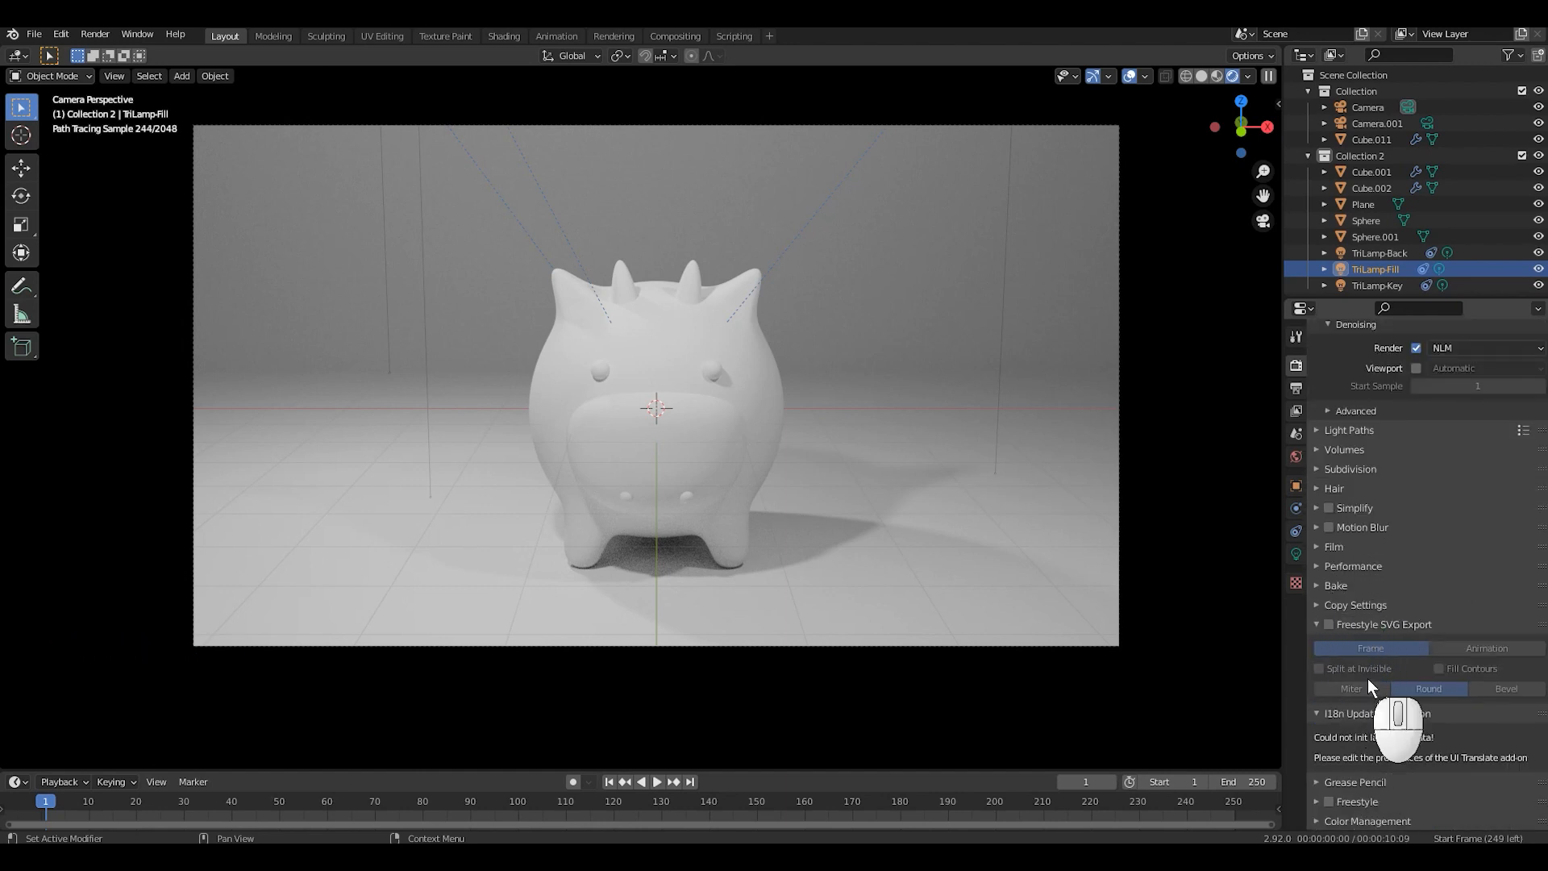
Step: Review the performance tile settings and output dimensions, and choose RGBA color with 16-bit depth for the PNG output
click(1324, 566)
scroll(1345, 566, down, 5)
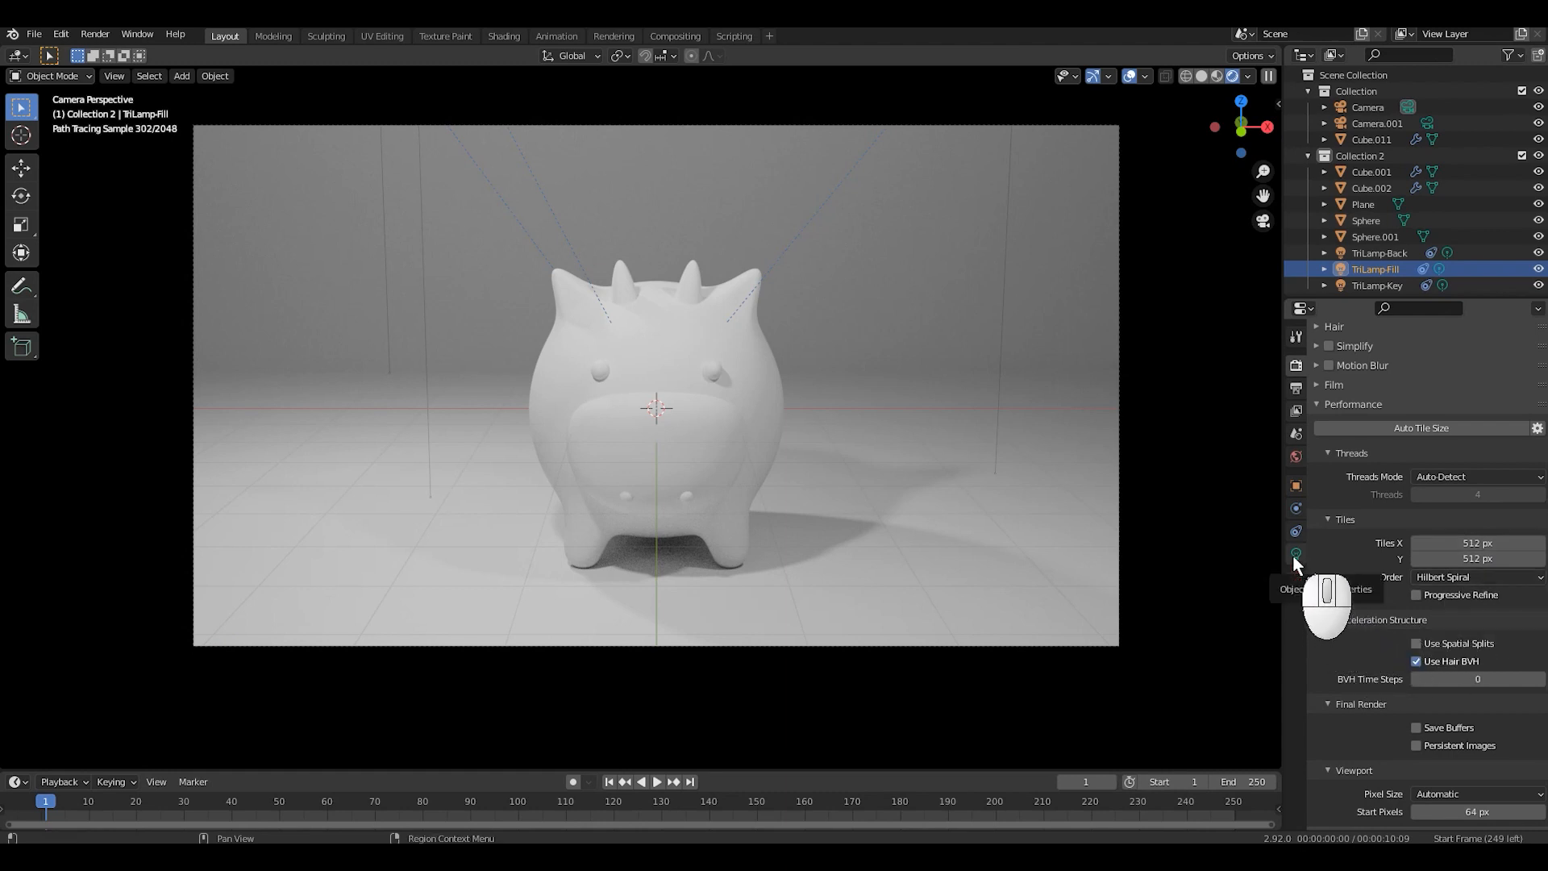
click(1296, 390)
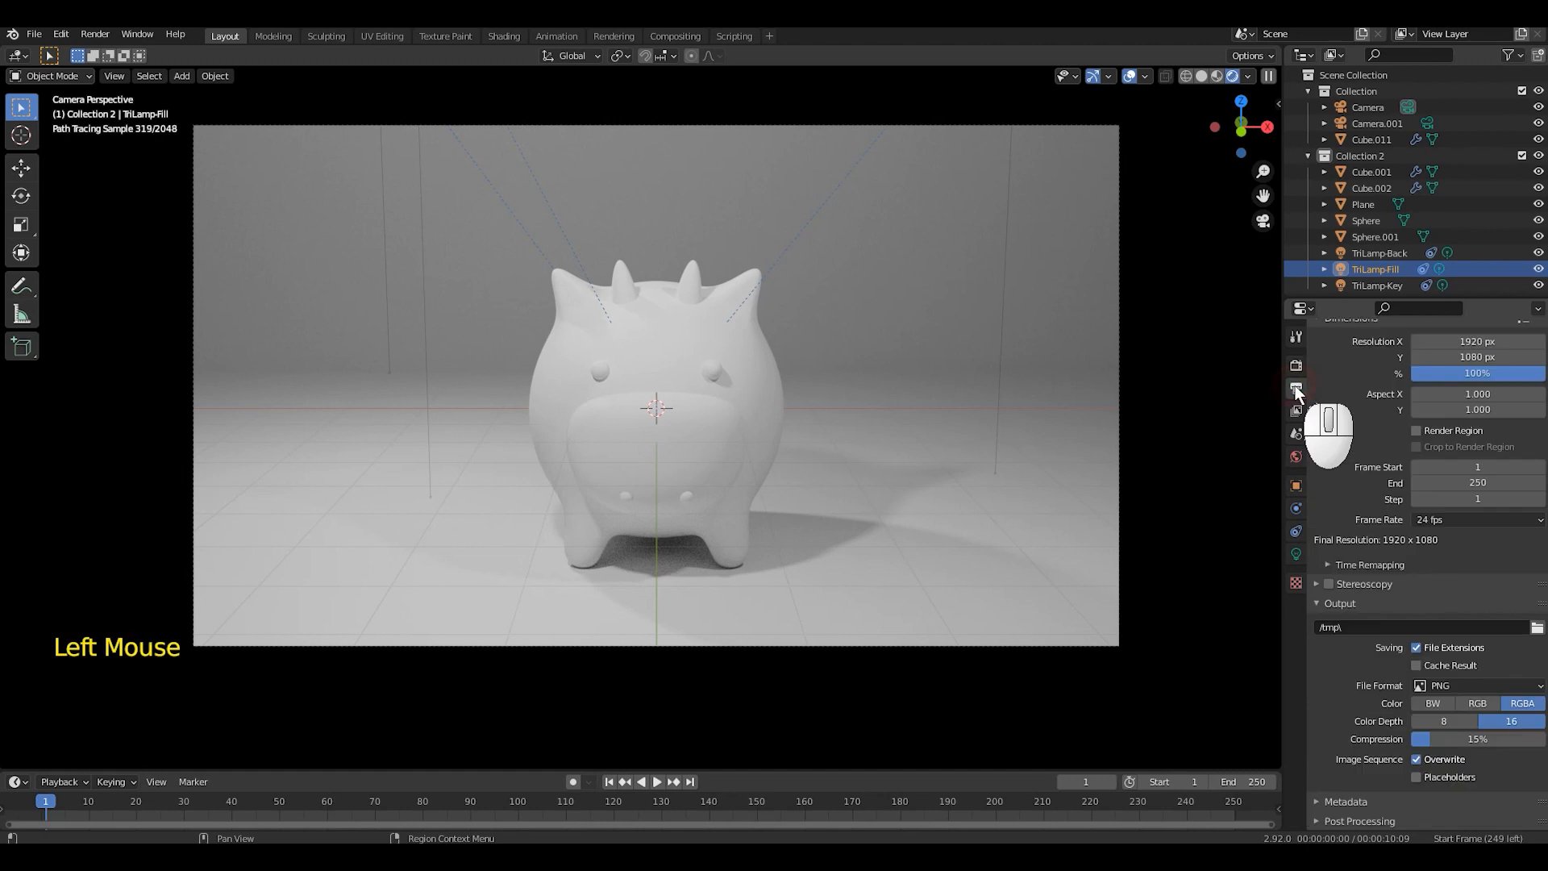
click(1296, 391)
scroll(1310, 419, up, 1)
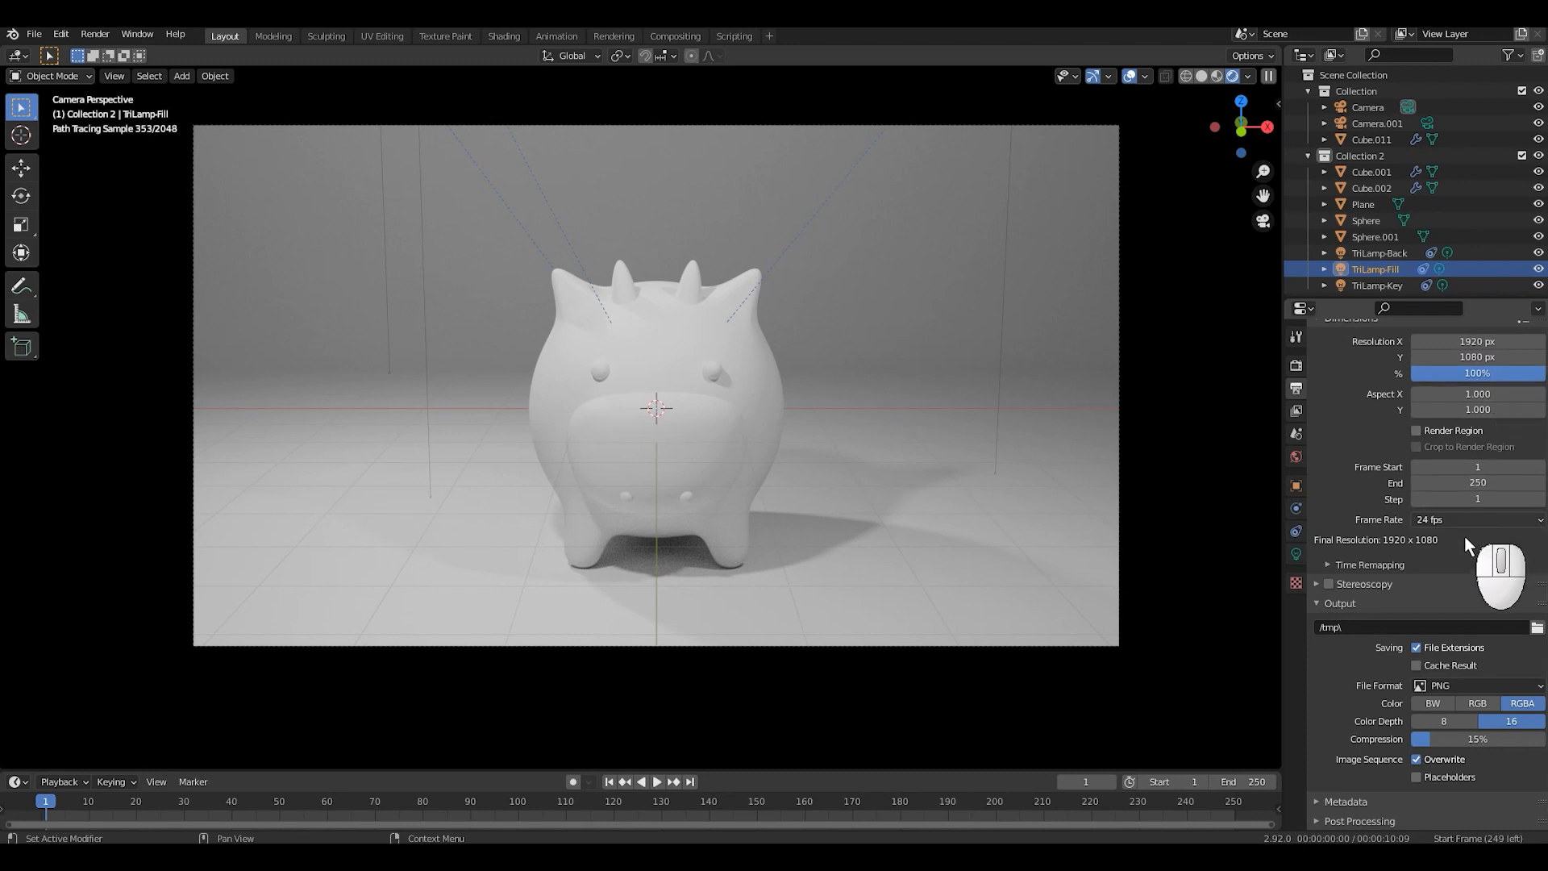
scroll(1374, 610, down, 2)
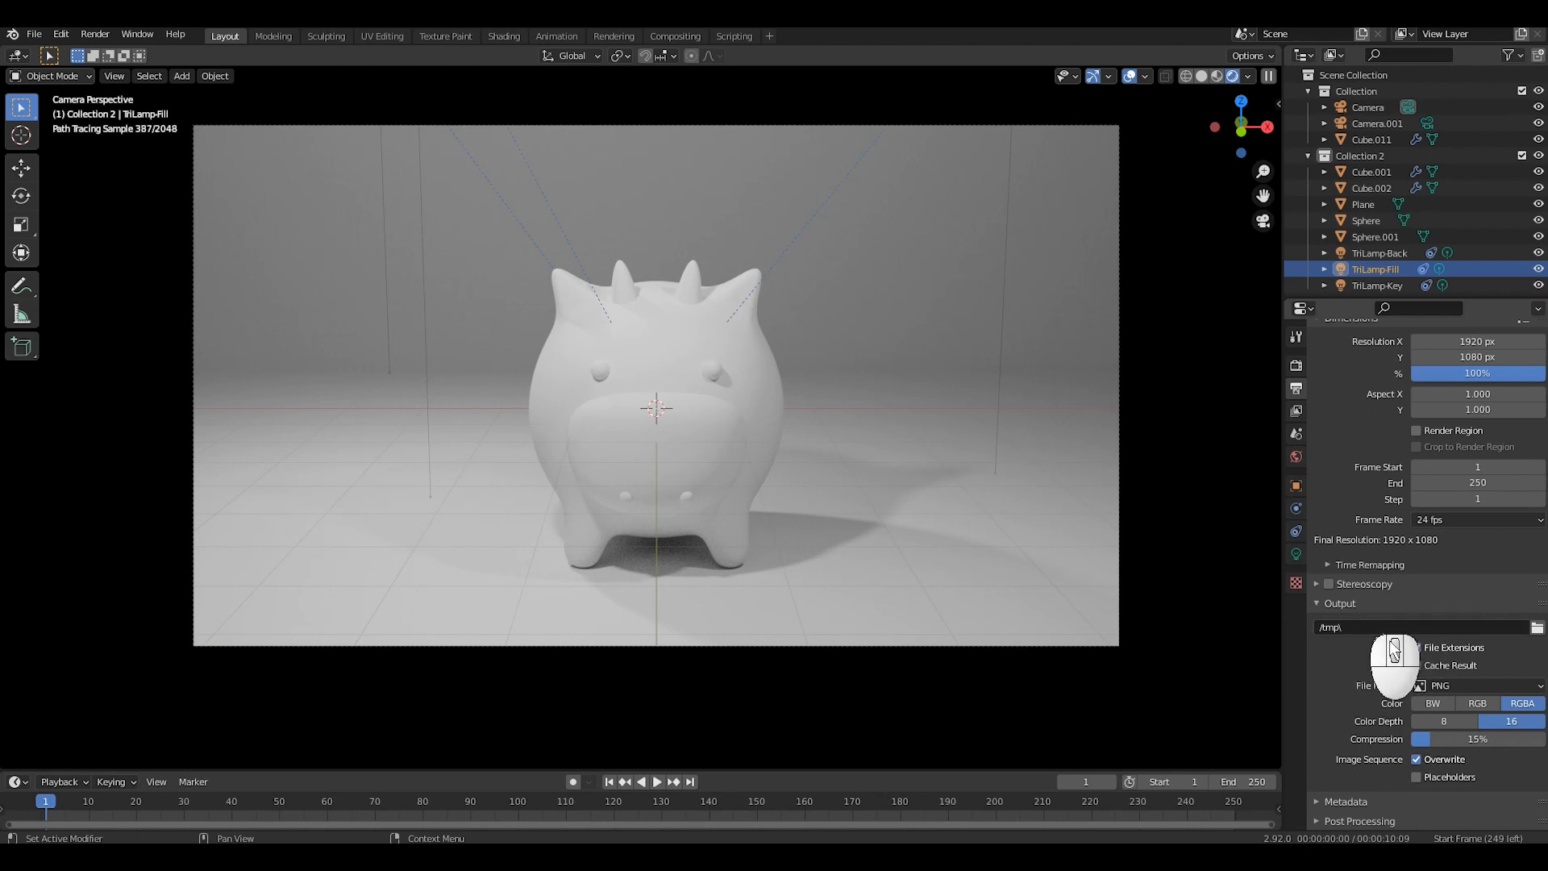
scroll(1391, 678, down, 1)
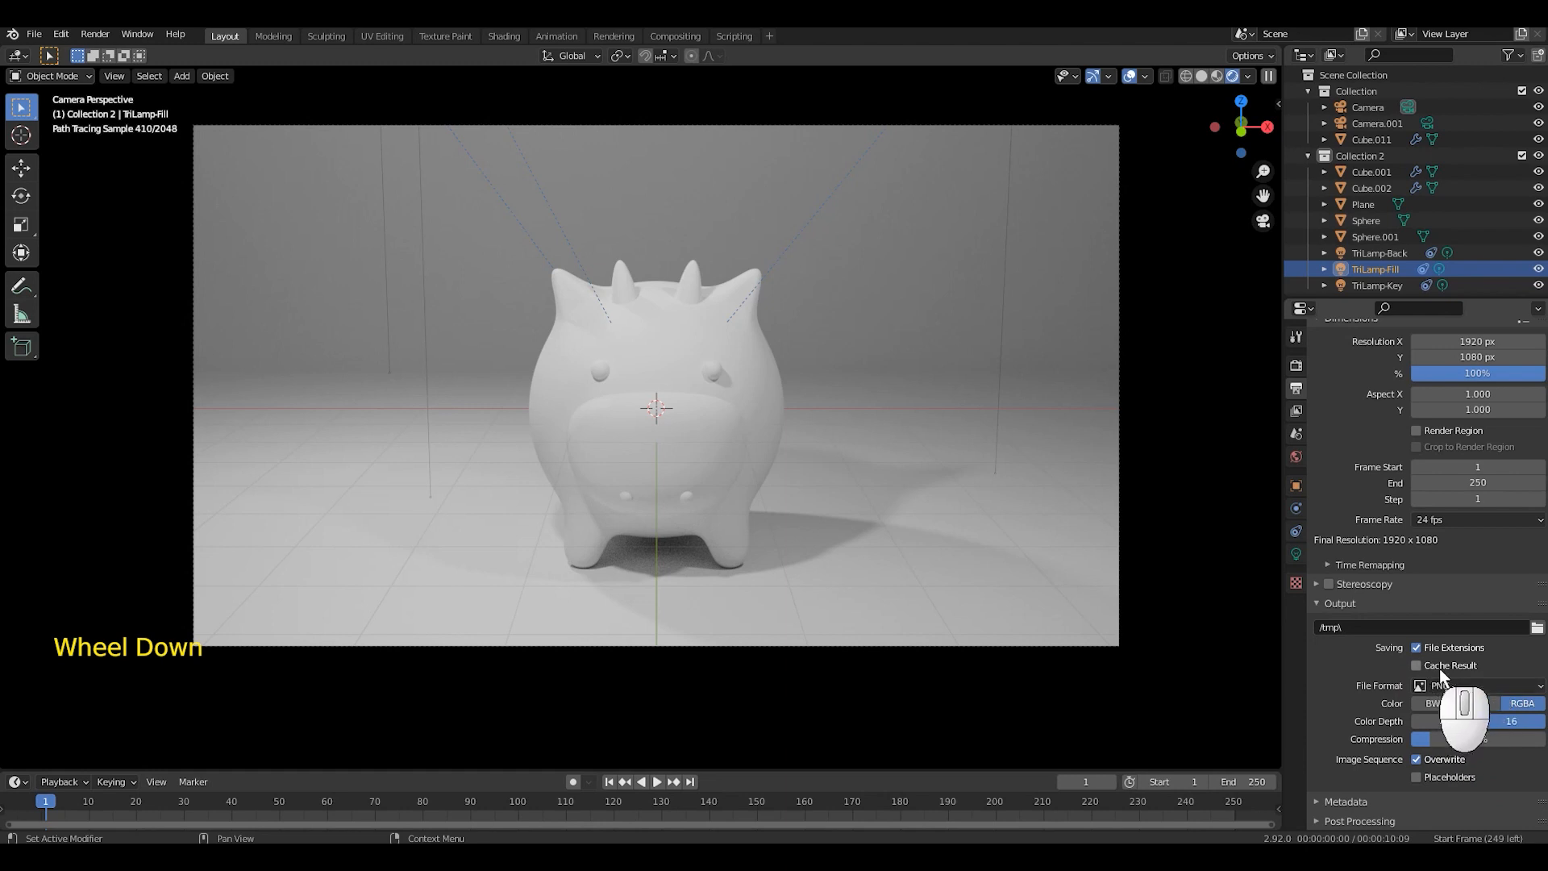
click(1534, 706)
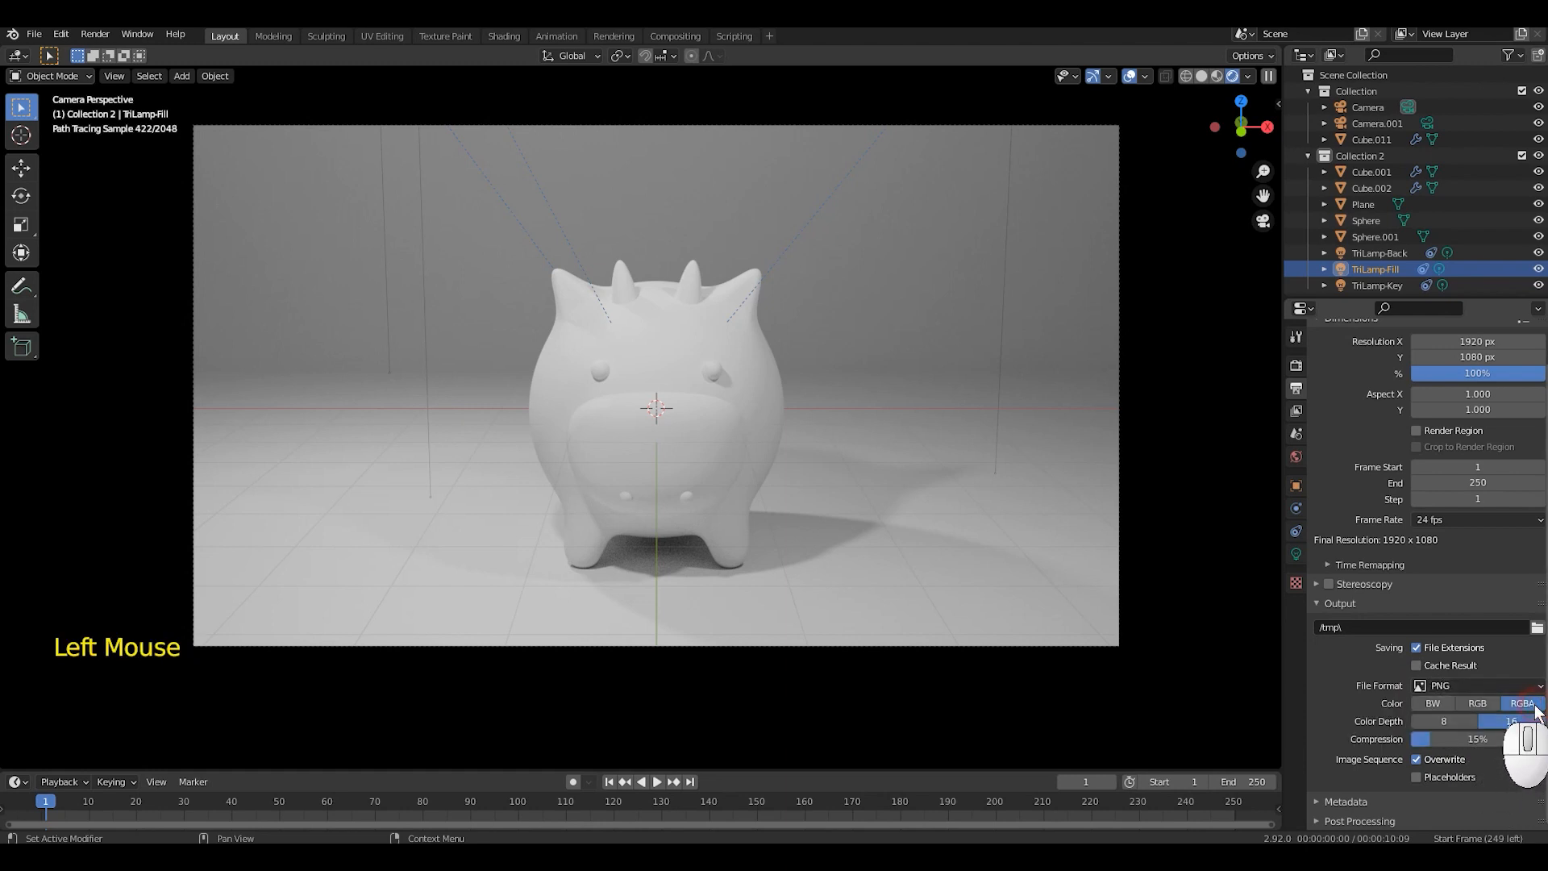
click(1517, 720)
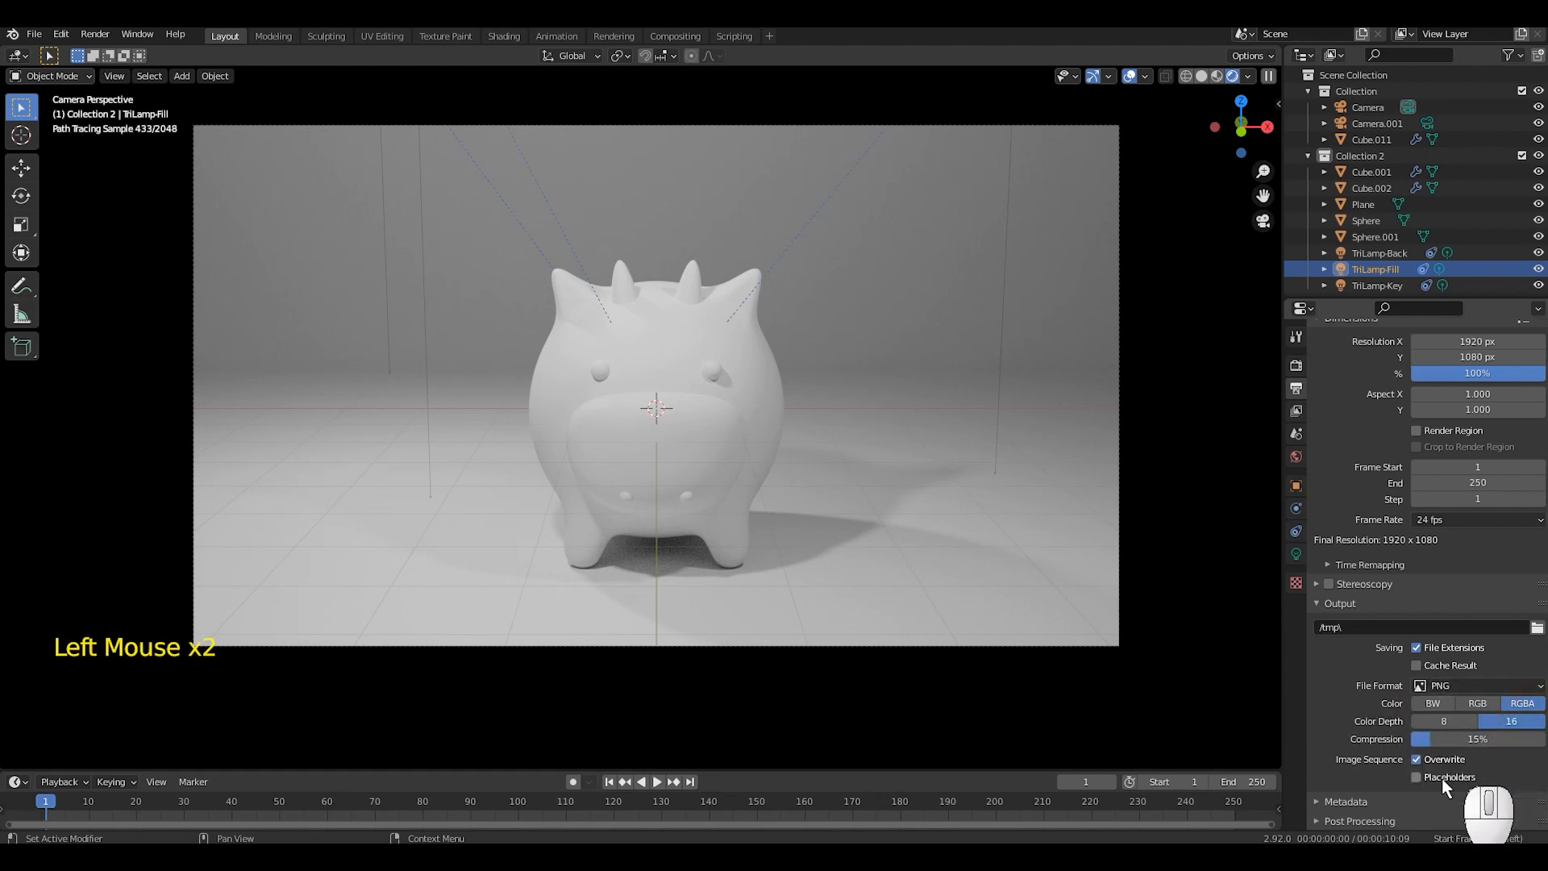
scroll(1378, 771, down, 1)
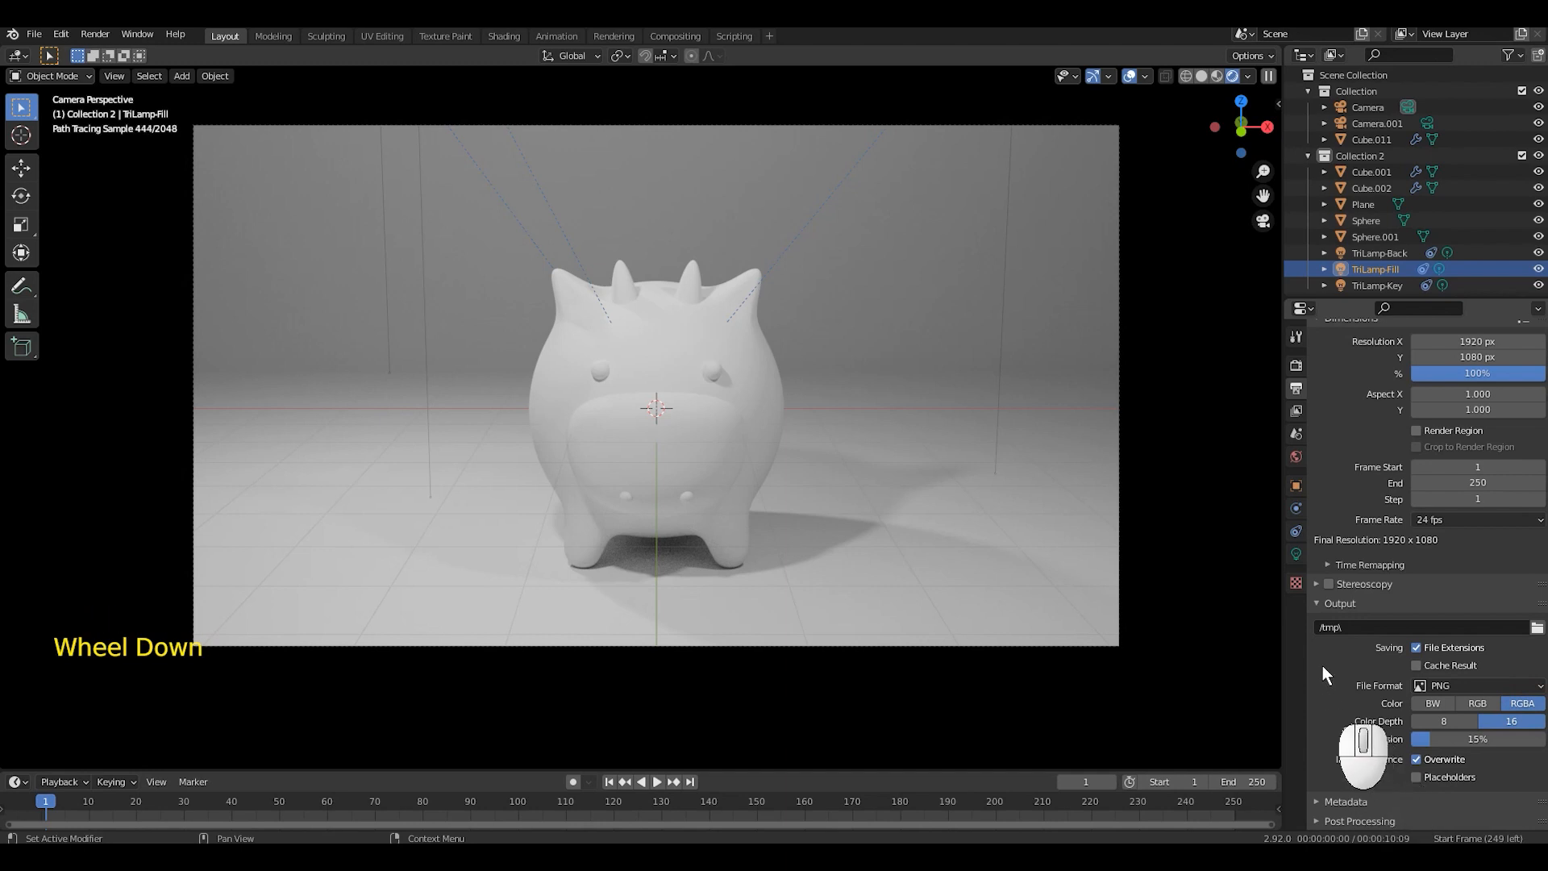
Step: Examine the view layer's passes and denoising option, as well as the scene and world settings
click(1297, 411)
click(1297, 413)
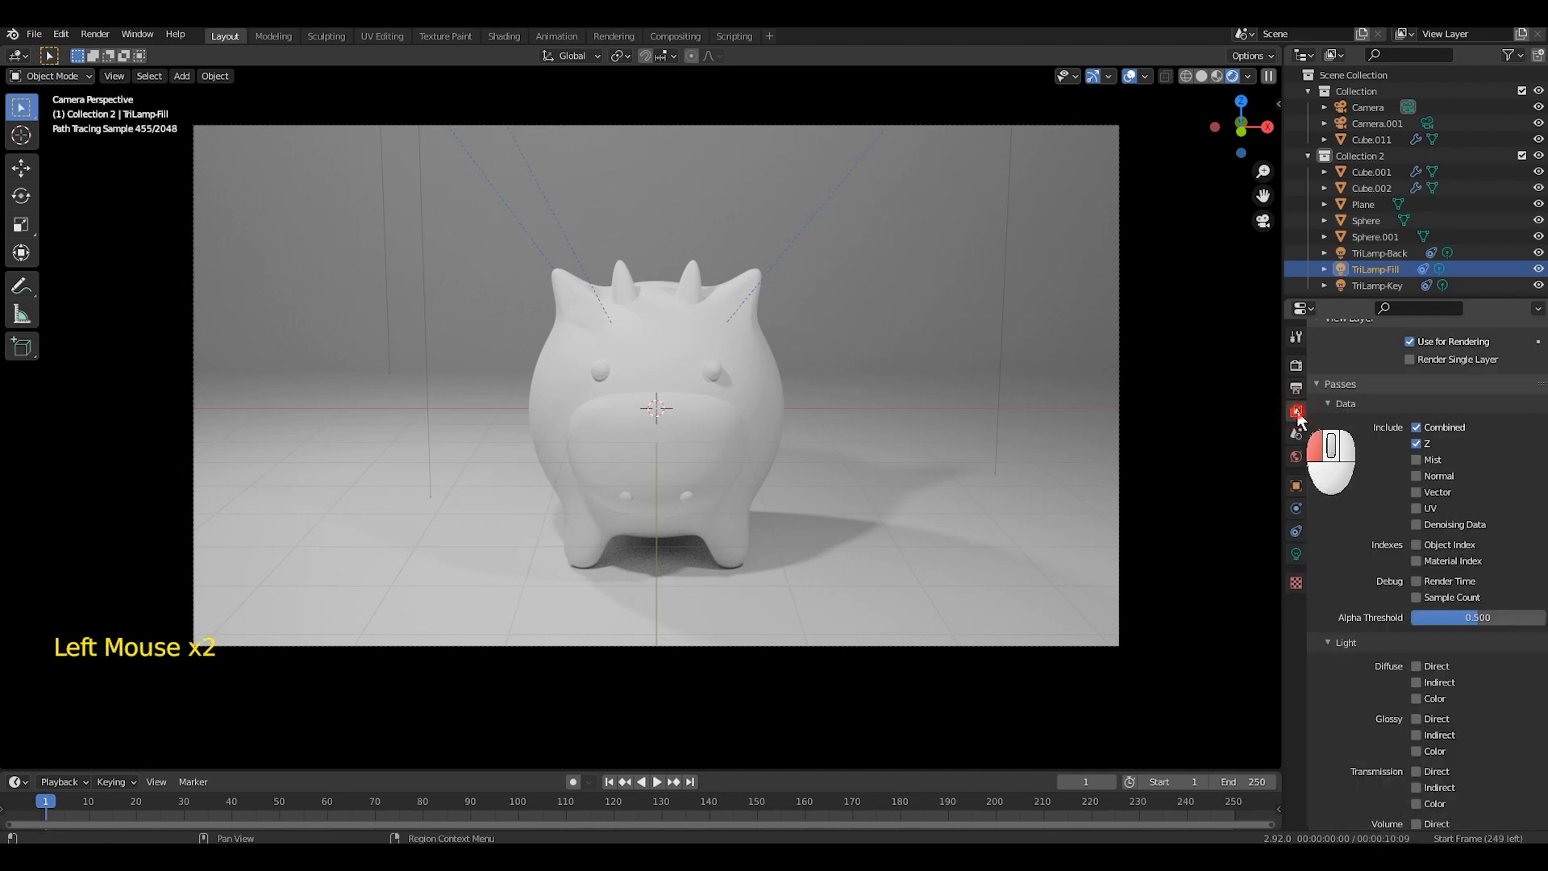
triple_click(1297, 413)
scroll(1362, 442, up, 1)
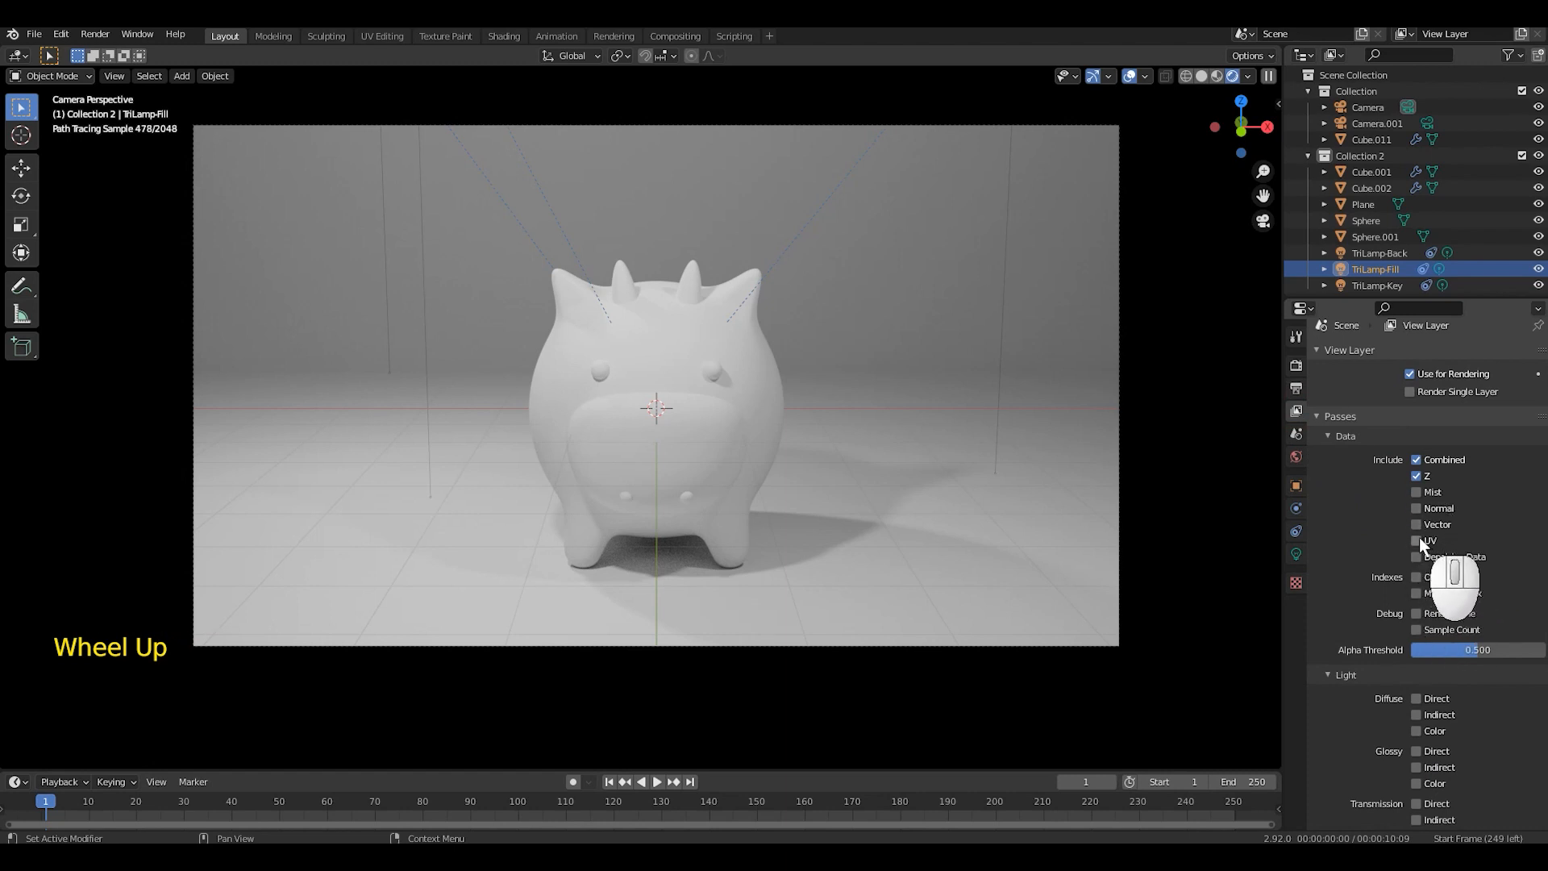
scroll(1424, 536, down, 1)
scroll(1450, 555, down, 7)
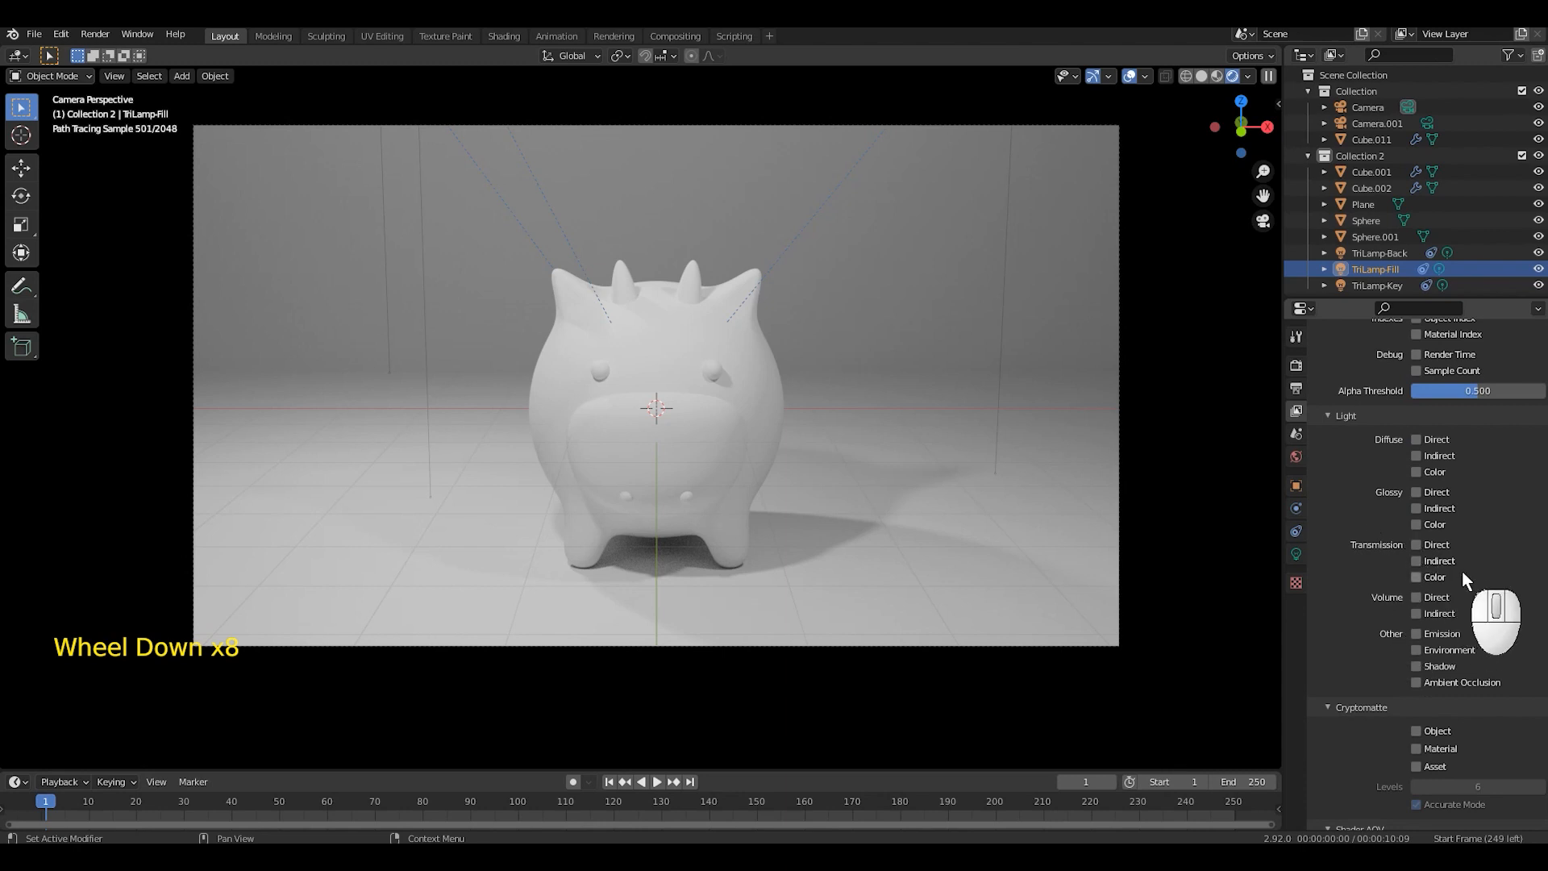
scroll(1463, 569, down, 7)
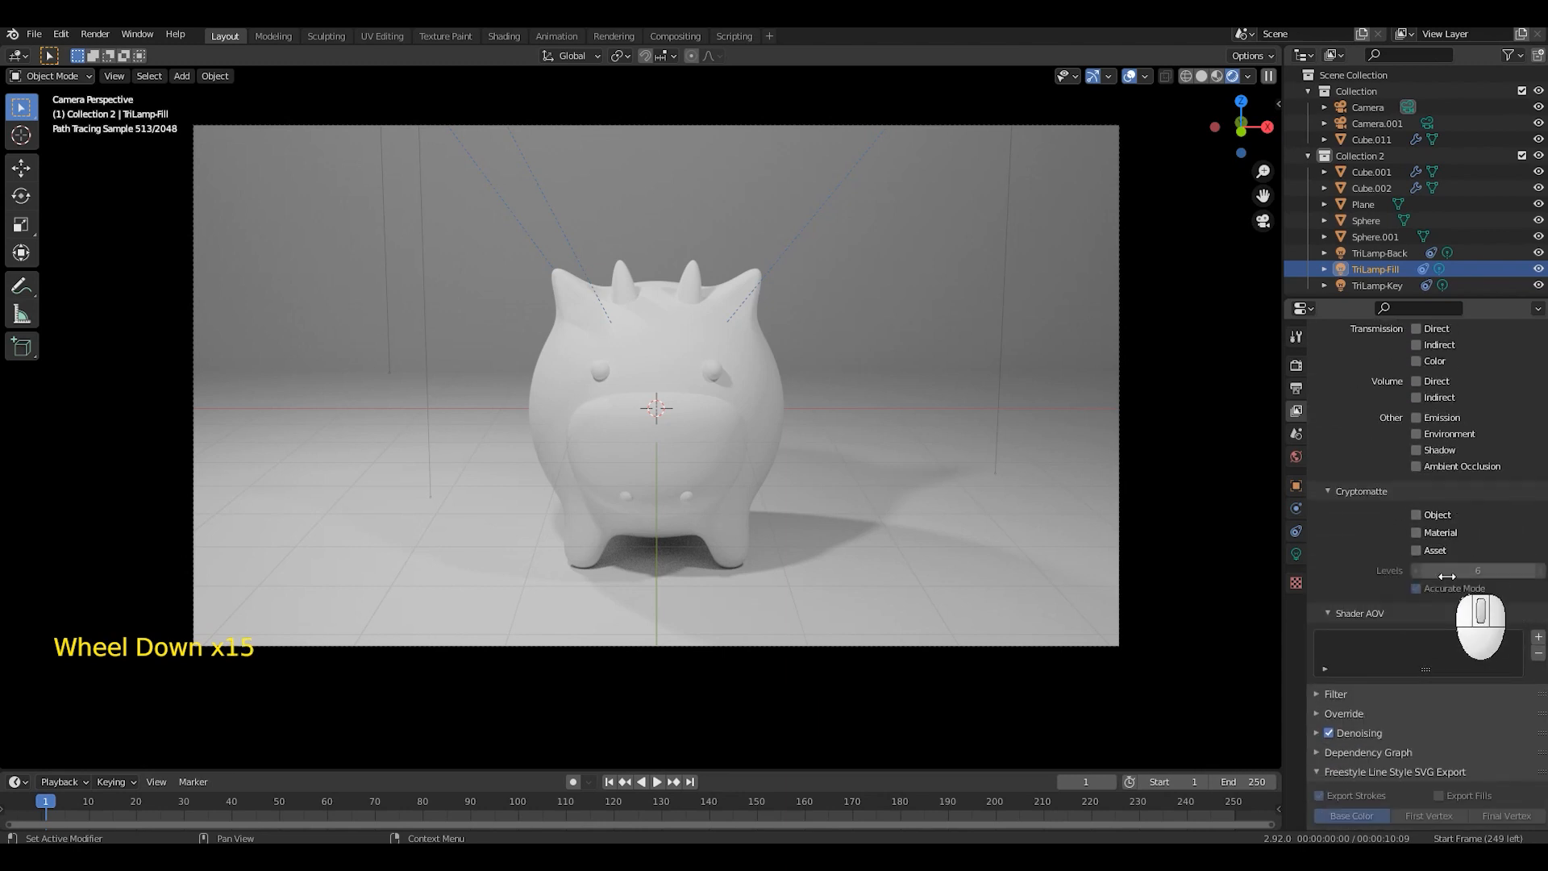
scroll(1468, 597, down, 4)
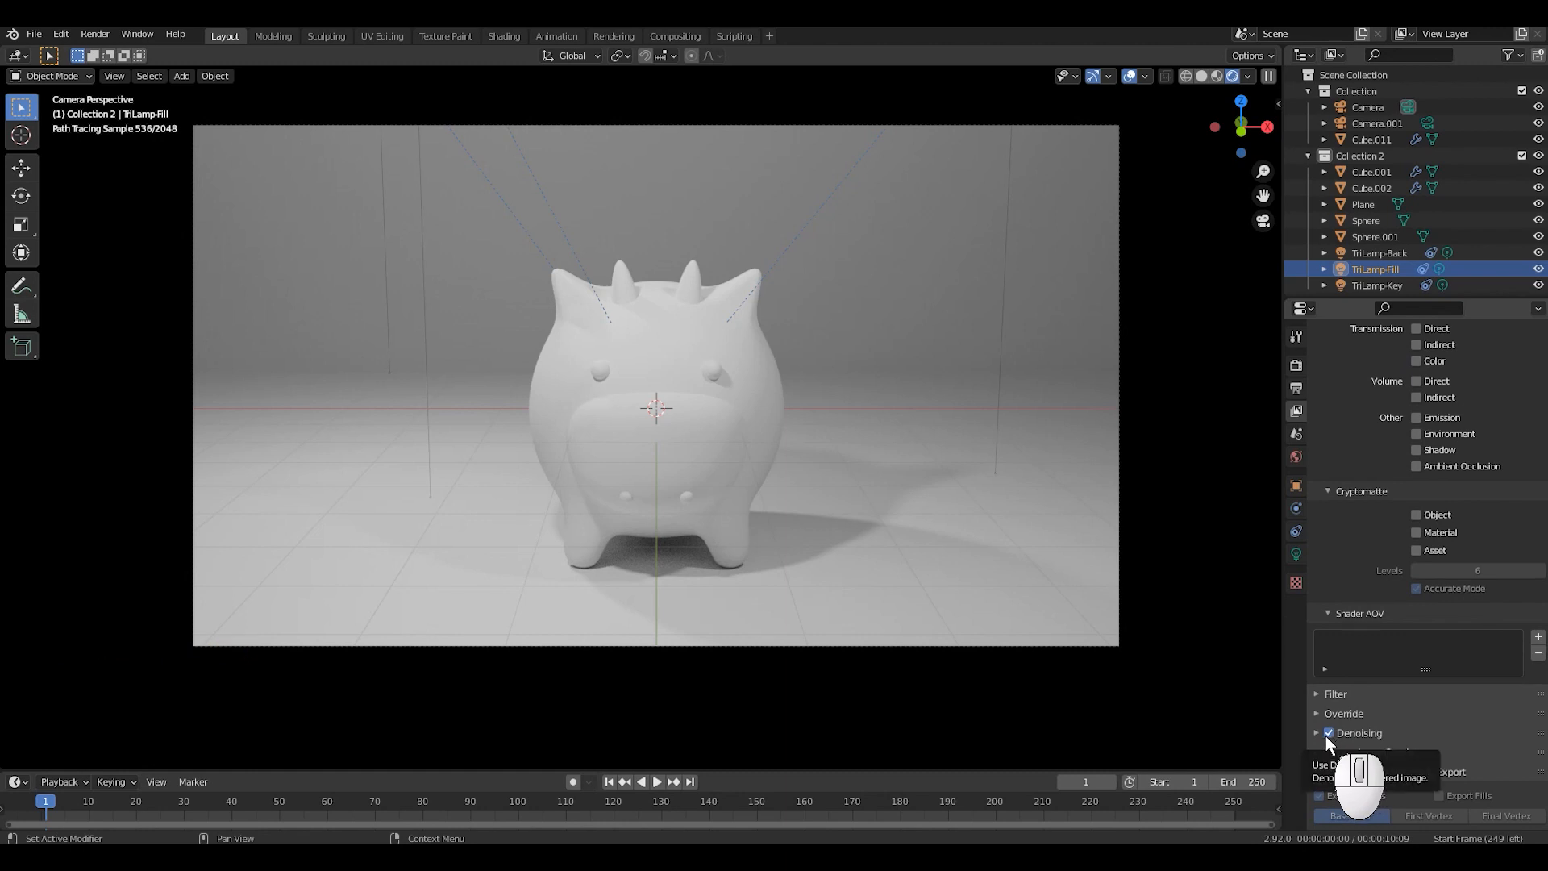
click(1297, 434)
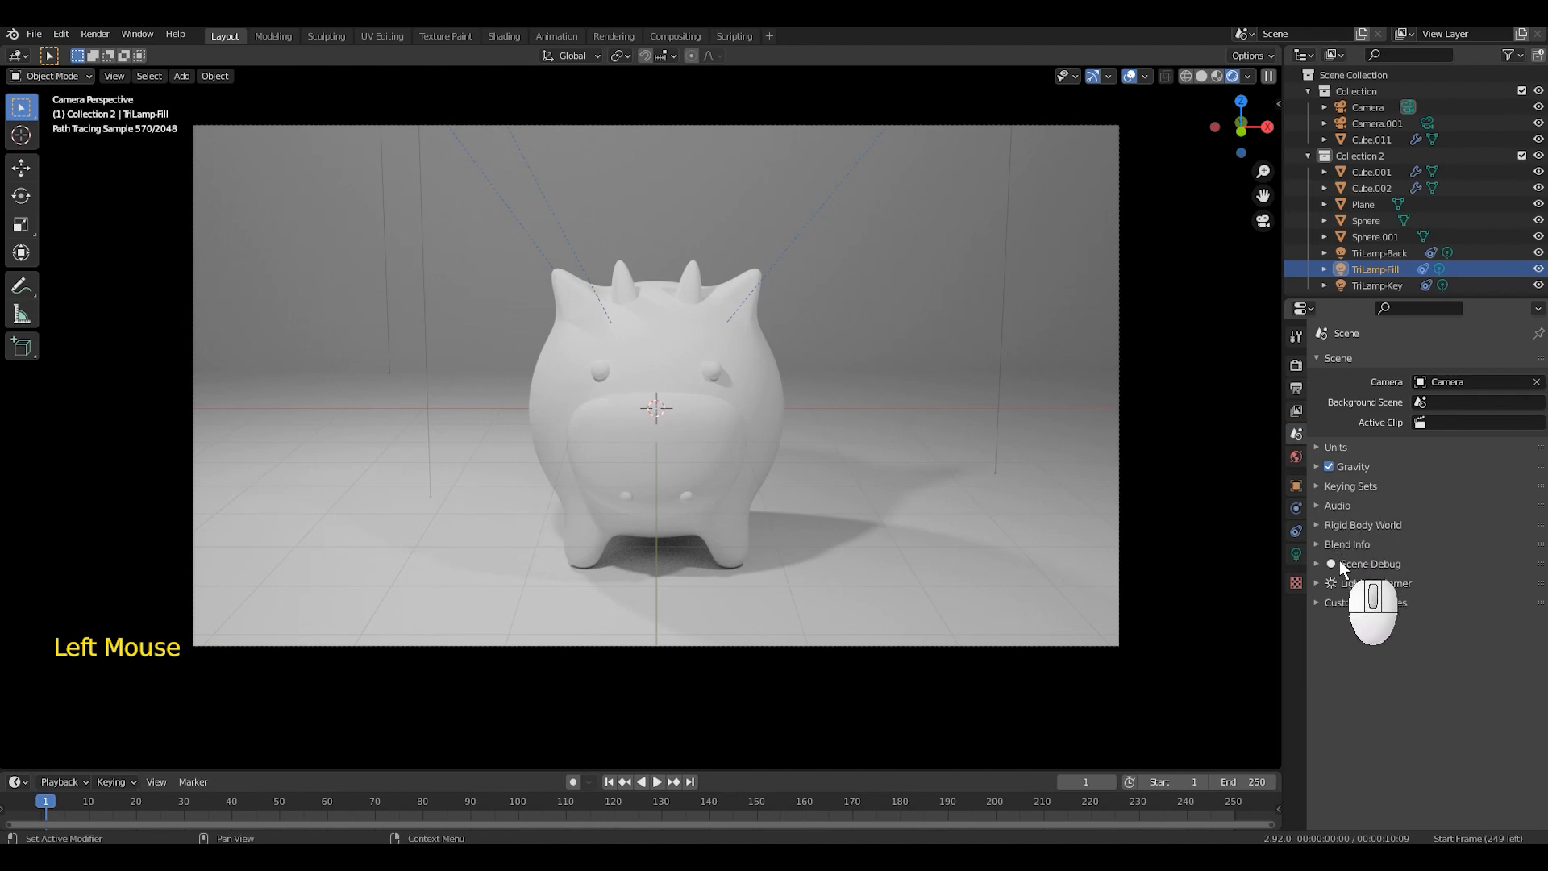
click(1296, 456)
click(1296, 458)
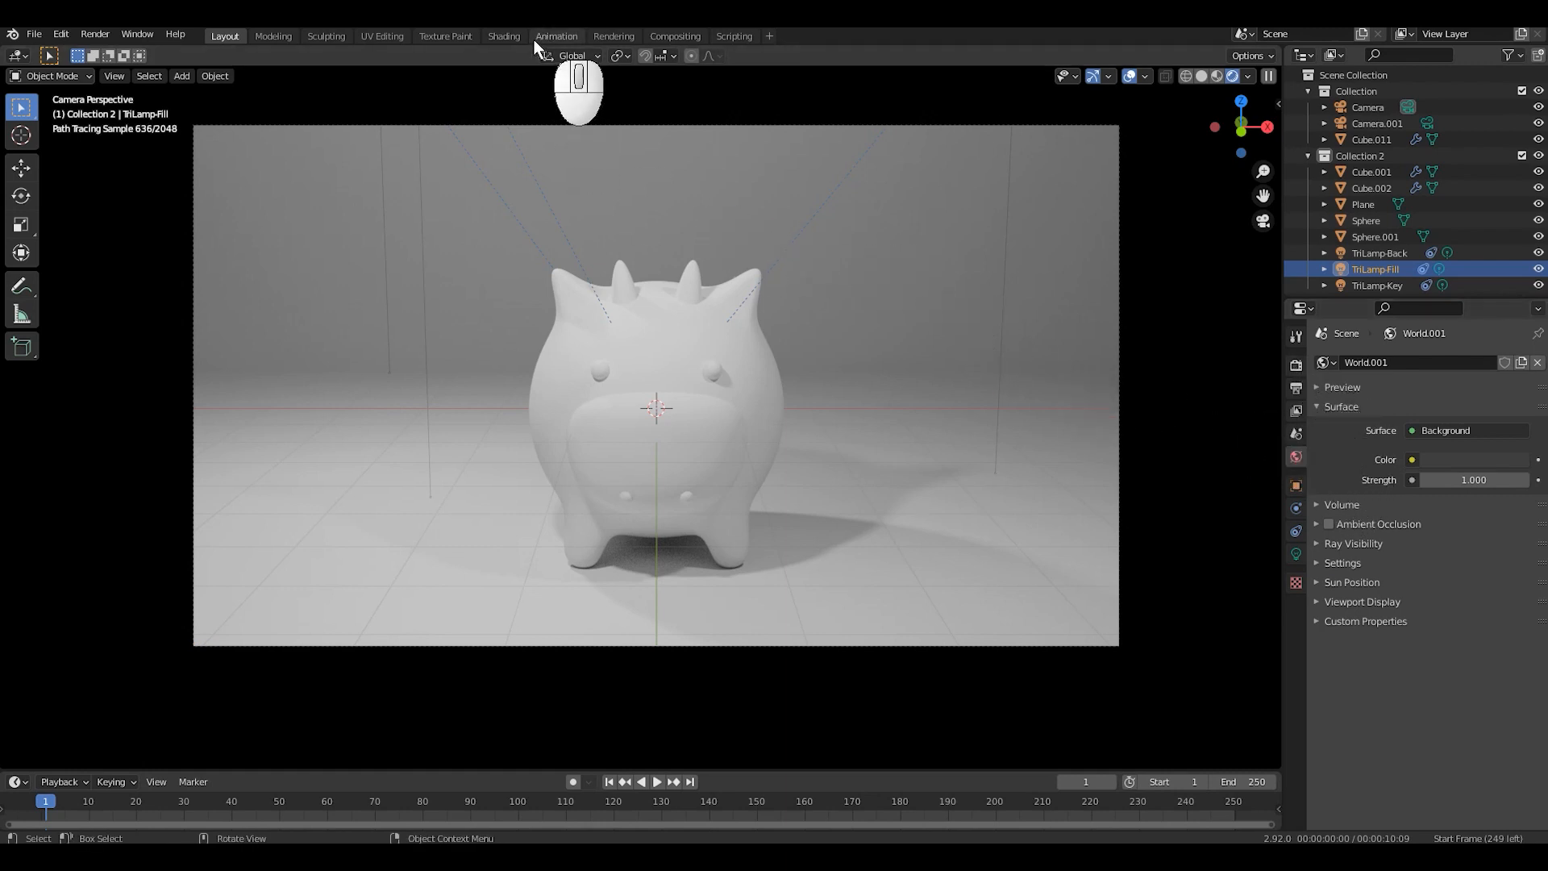
Step: Switch to the Shading workspace and frame the animal through the camera in rendered shading
click(504, 37)
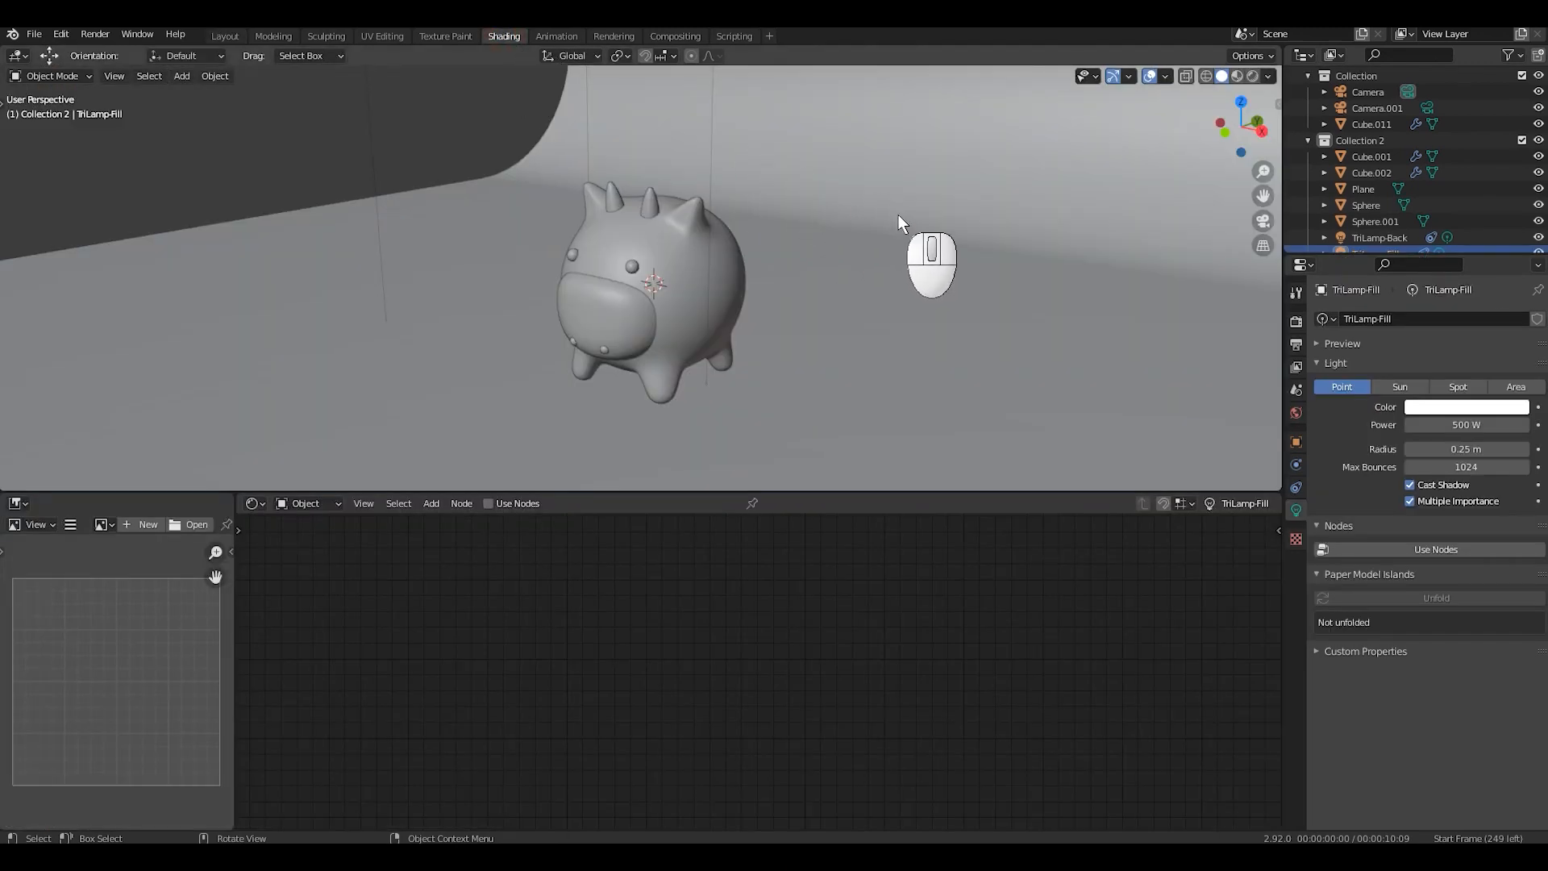
key(KP_0)
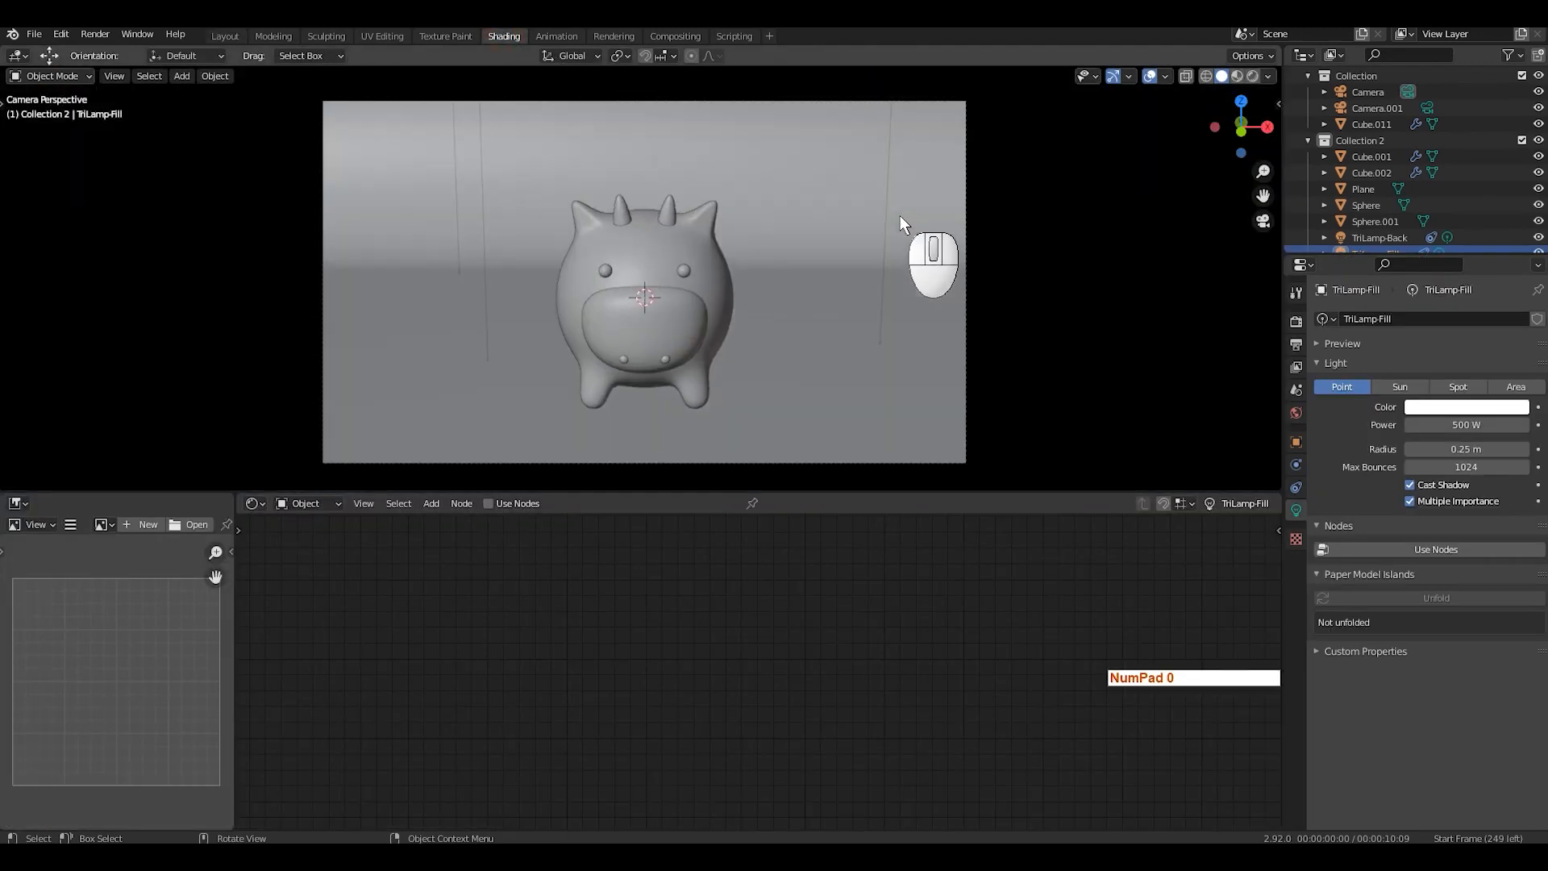
click(1252, 76)
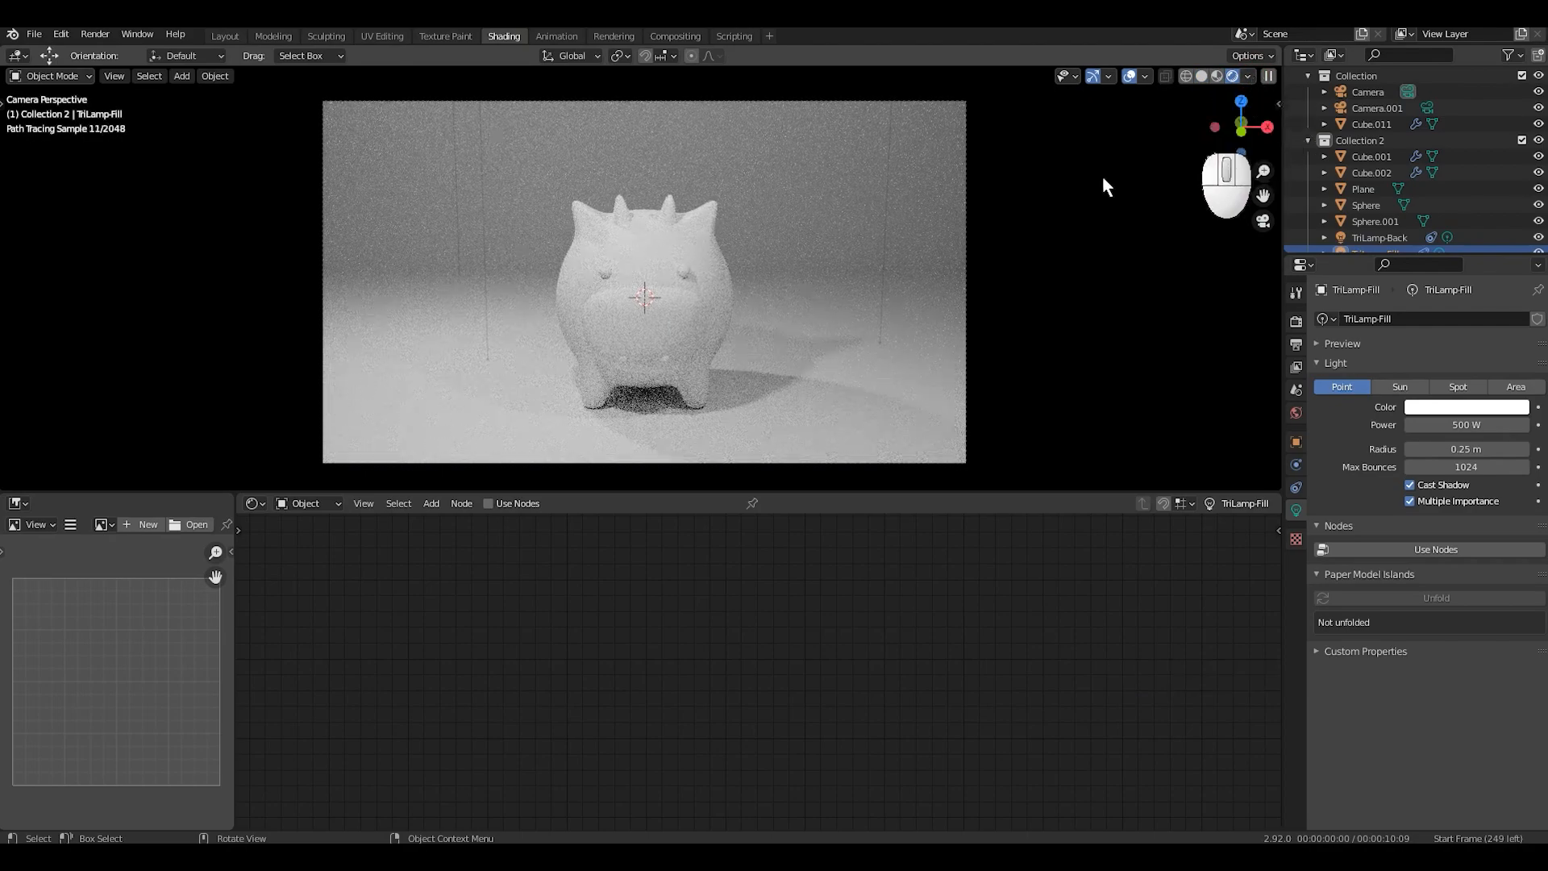
scroll(965, 260, up, 1)
shift+middle_drag(965, 261, 1019, 260)
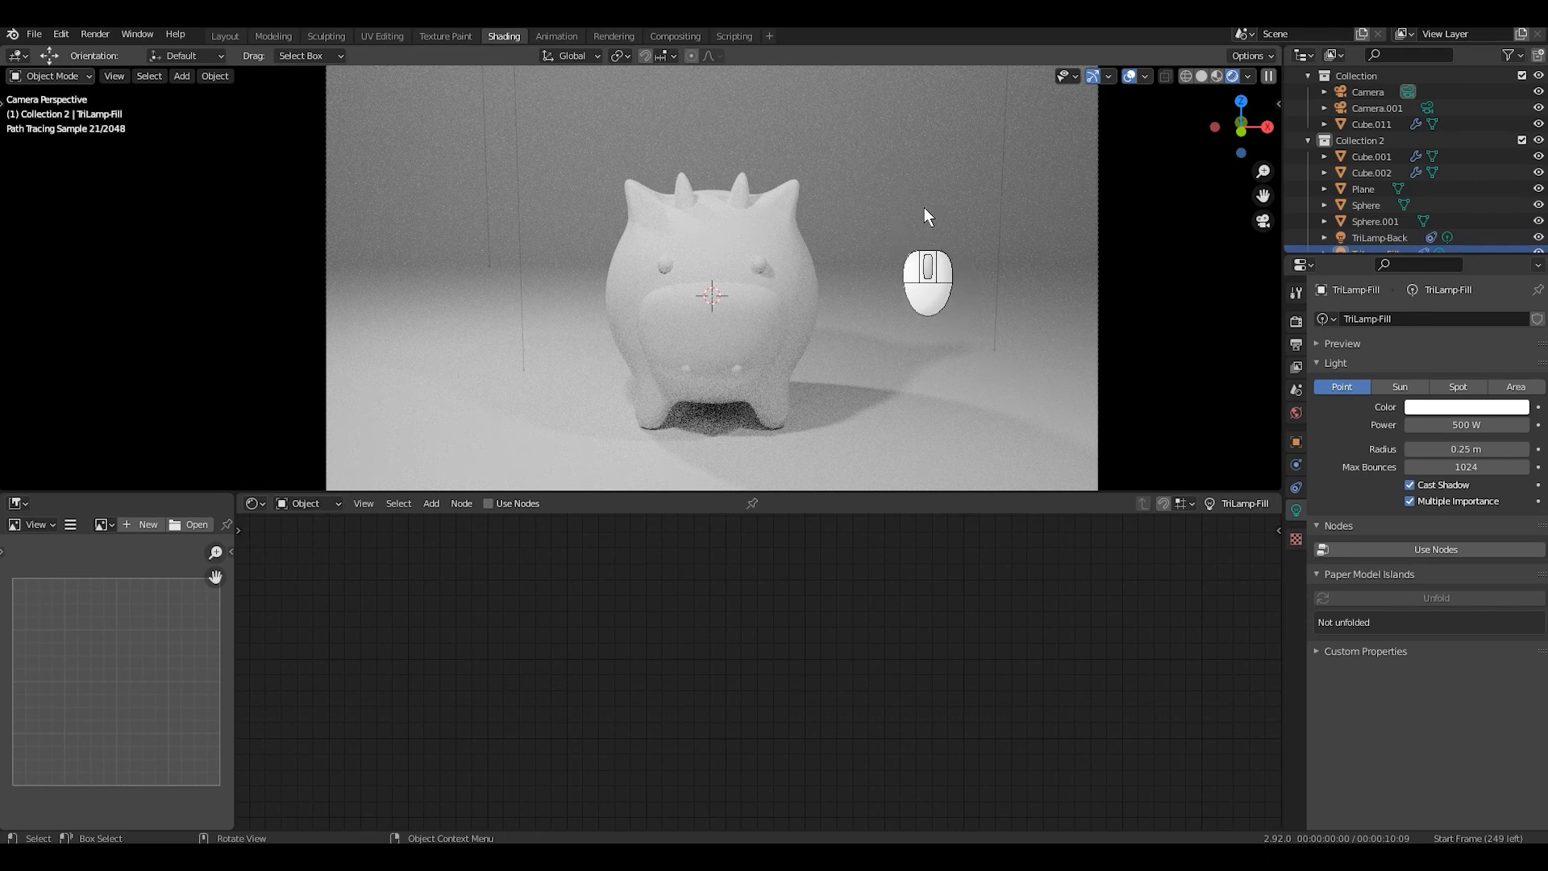
Step: Switch the viewport to Material Preview and turn off Scene Lights and Scene World in its lighting options
click(1218, 76)
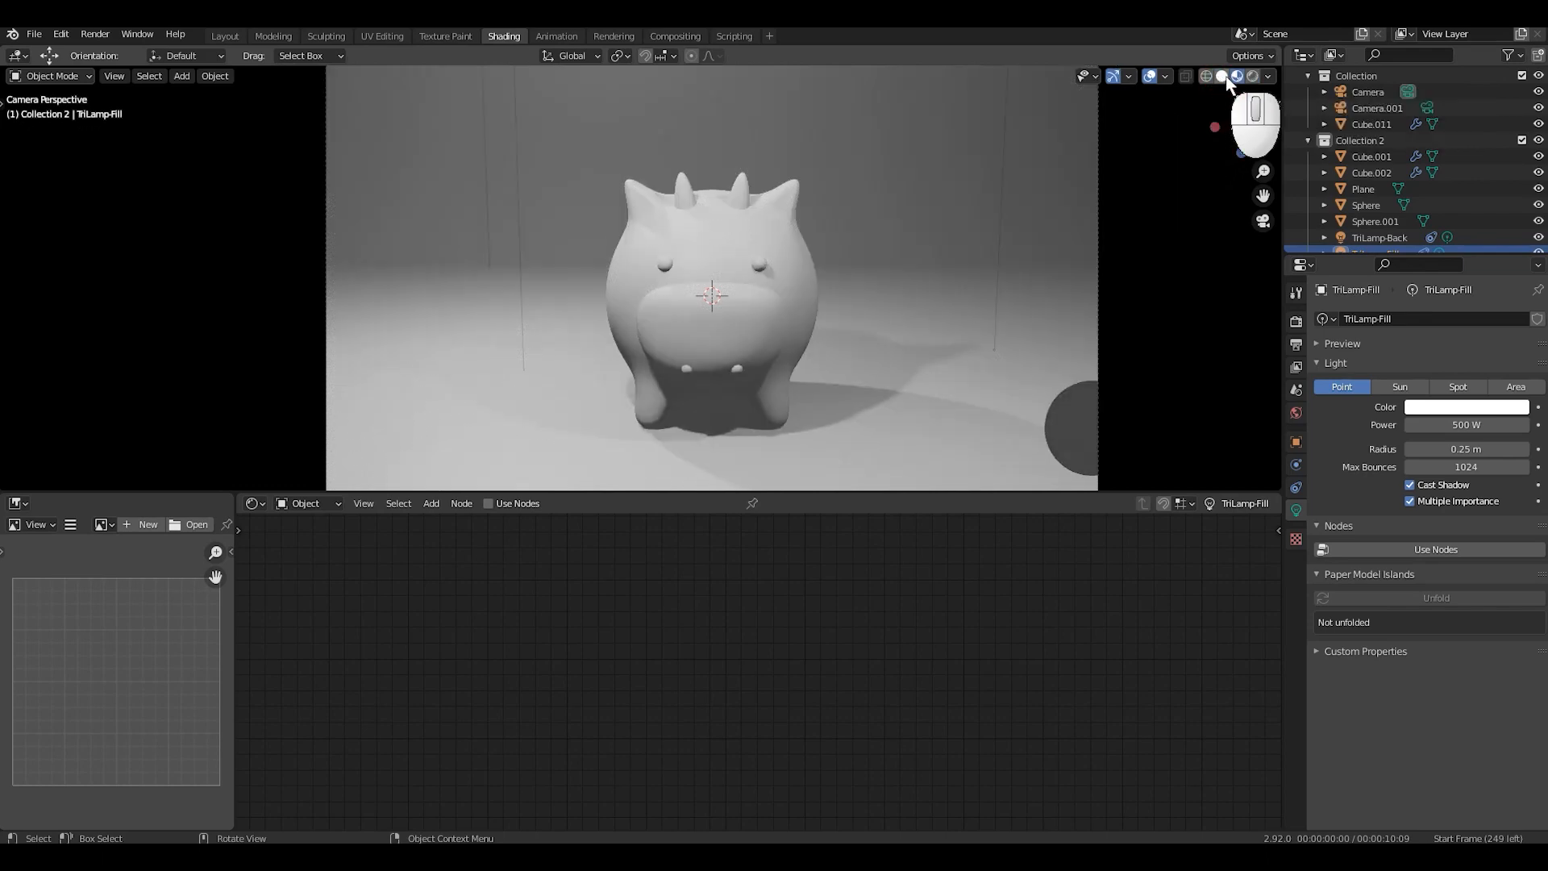
click(1238, 76)
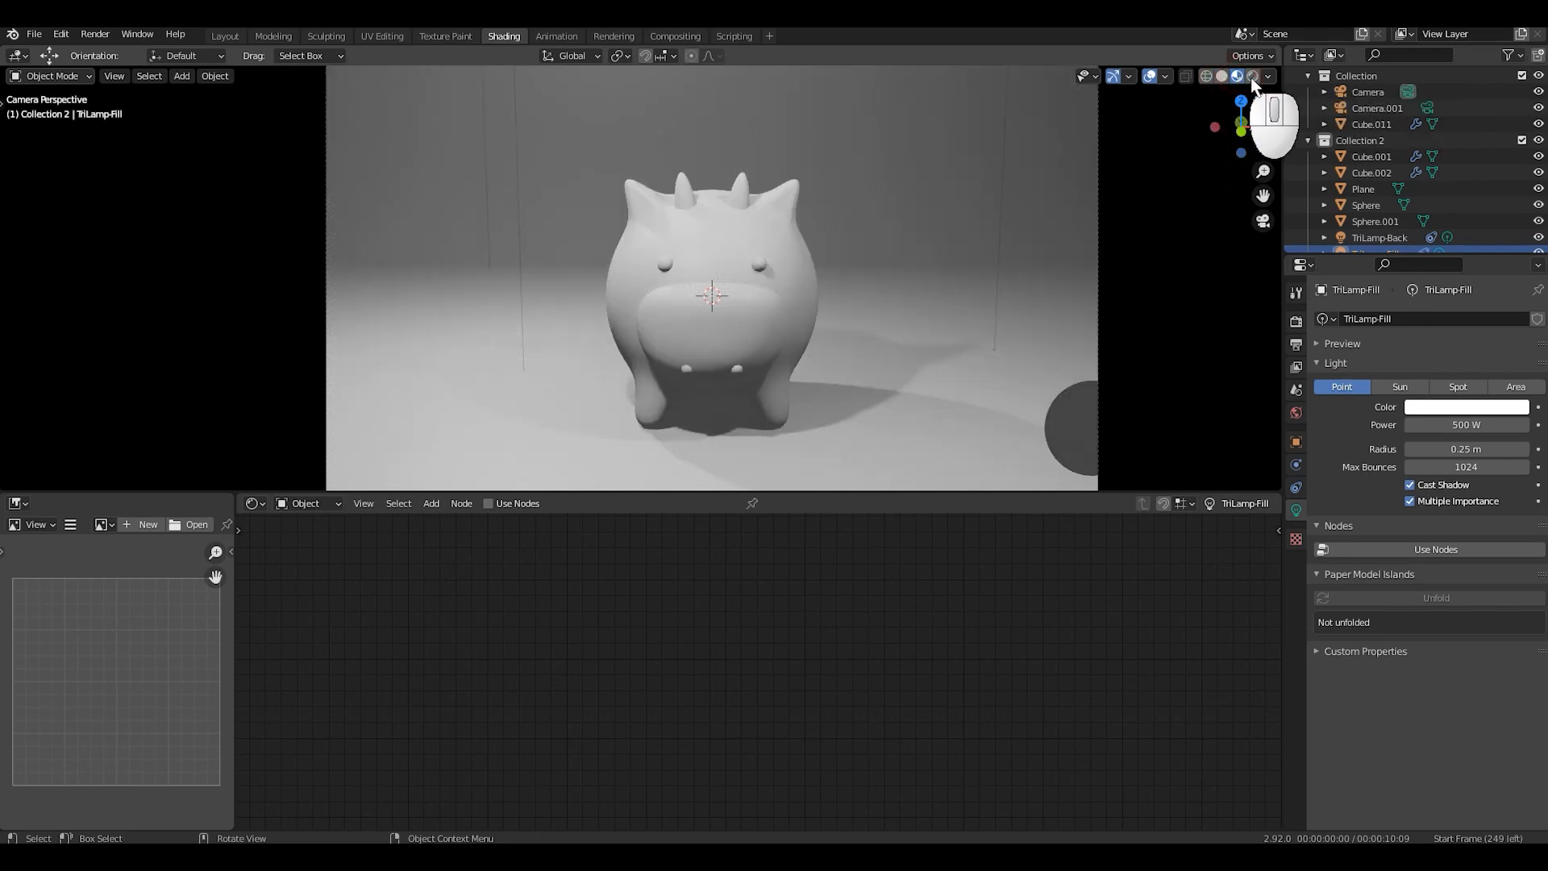
click(1268, 76)
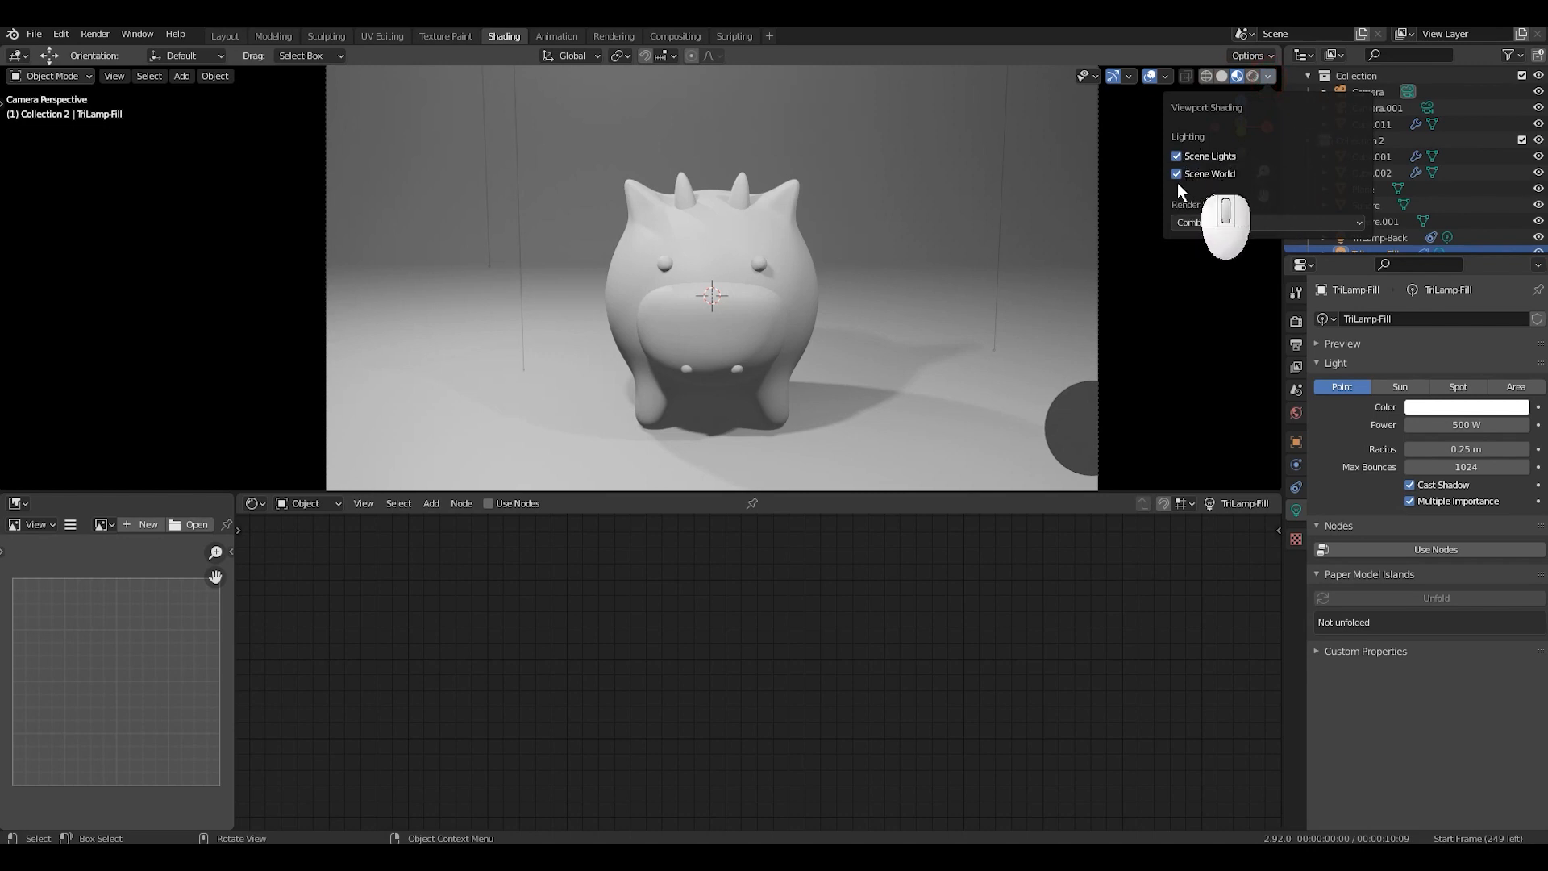
click(1177, 155)
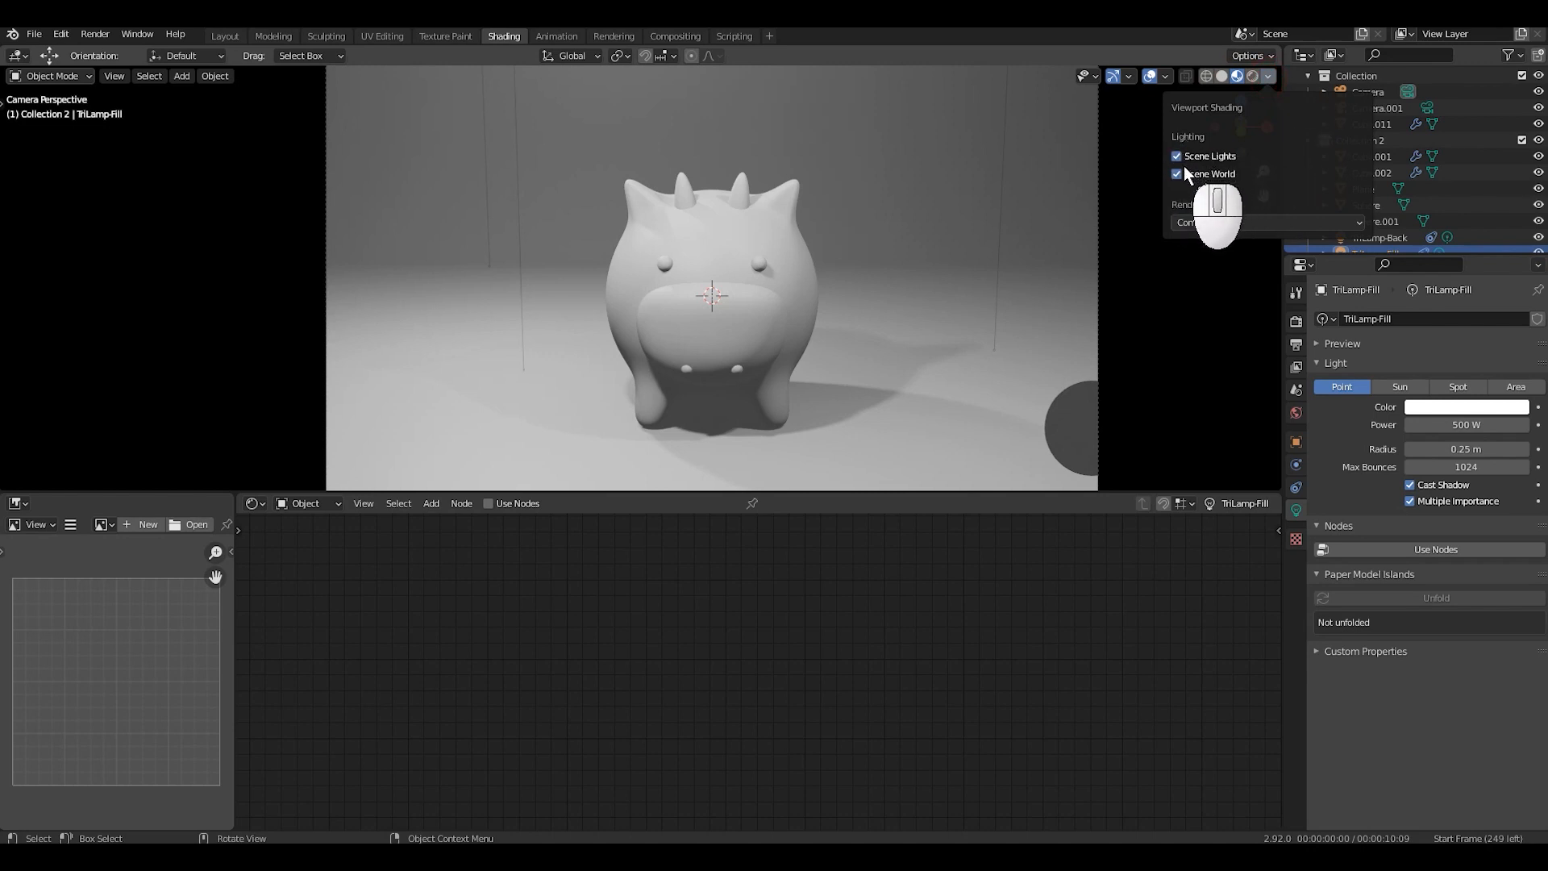
click(1179, 158)
click(1175, 175)
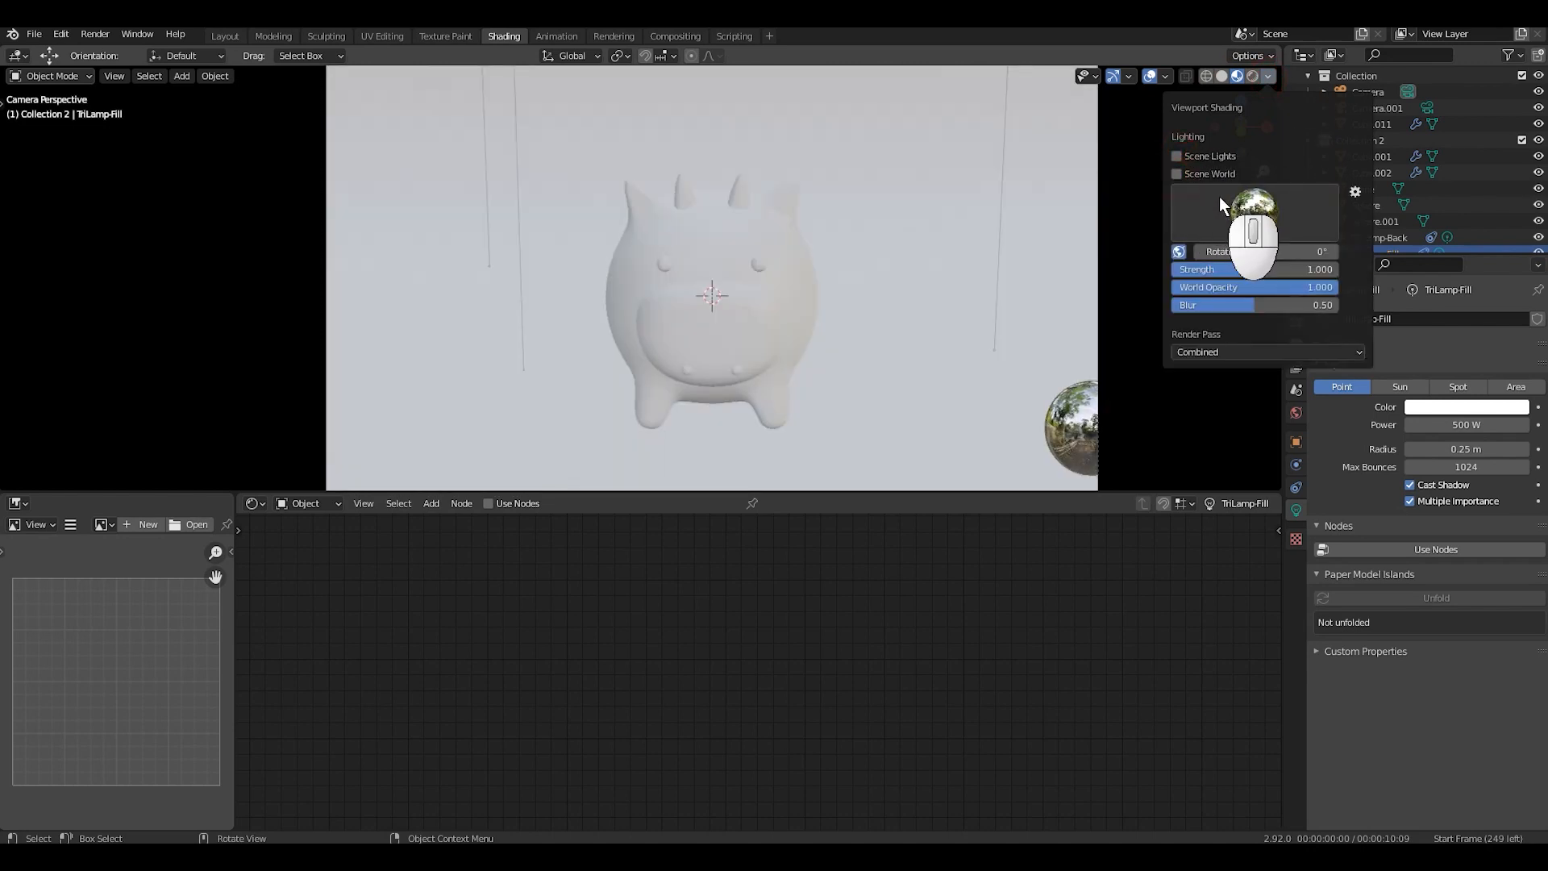
Step: Turn on Scene Lights and Scene World for the Material Preview, and switch the viewport to Rendered shading
click(1177, 156)
click(1177, 173)
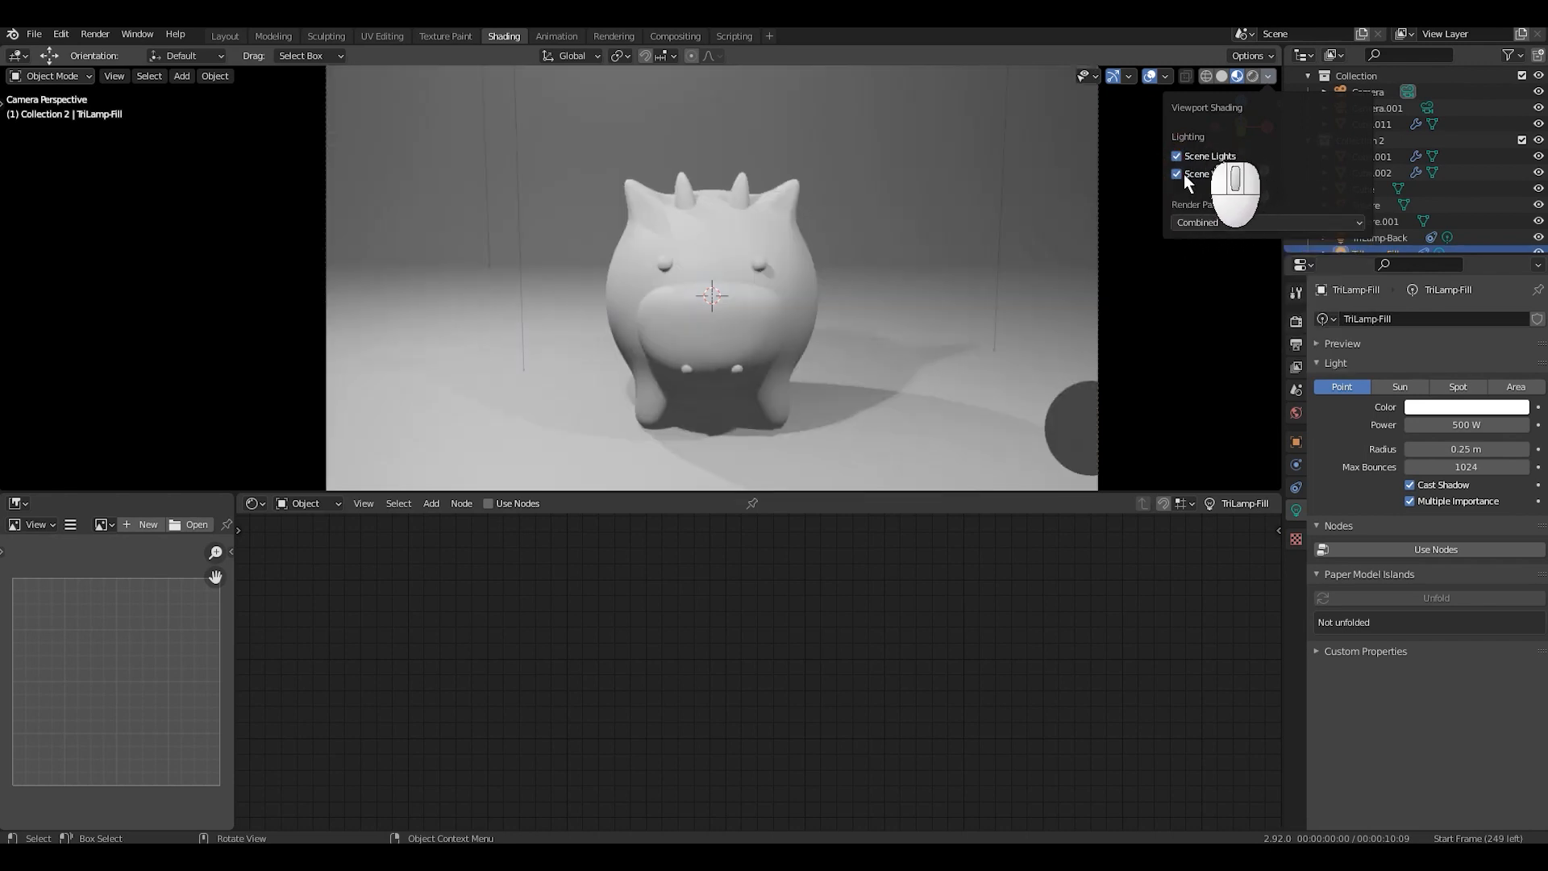
click(1253, 75)
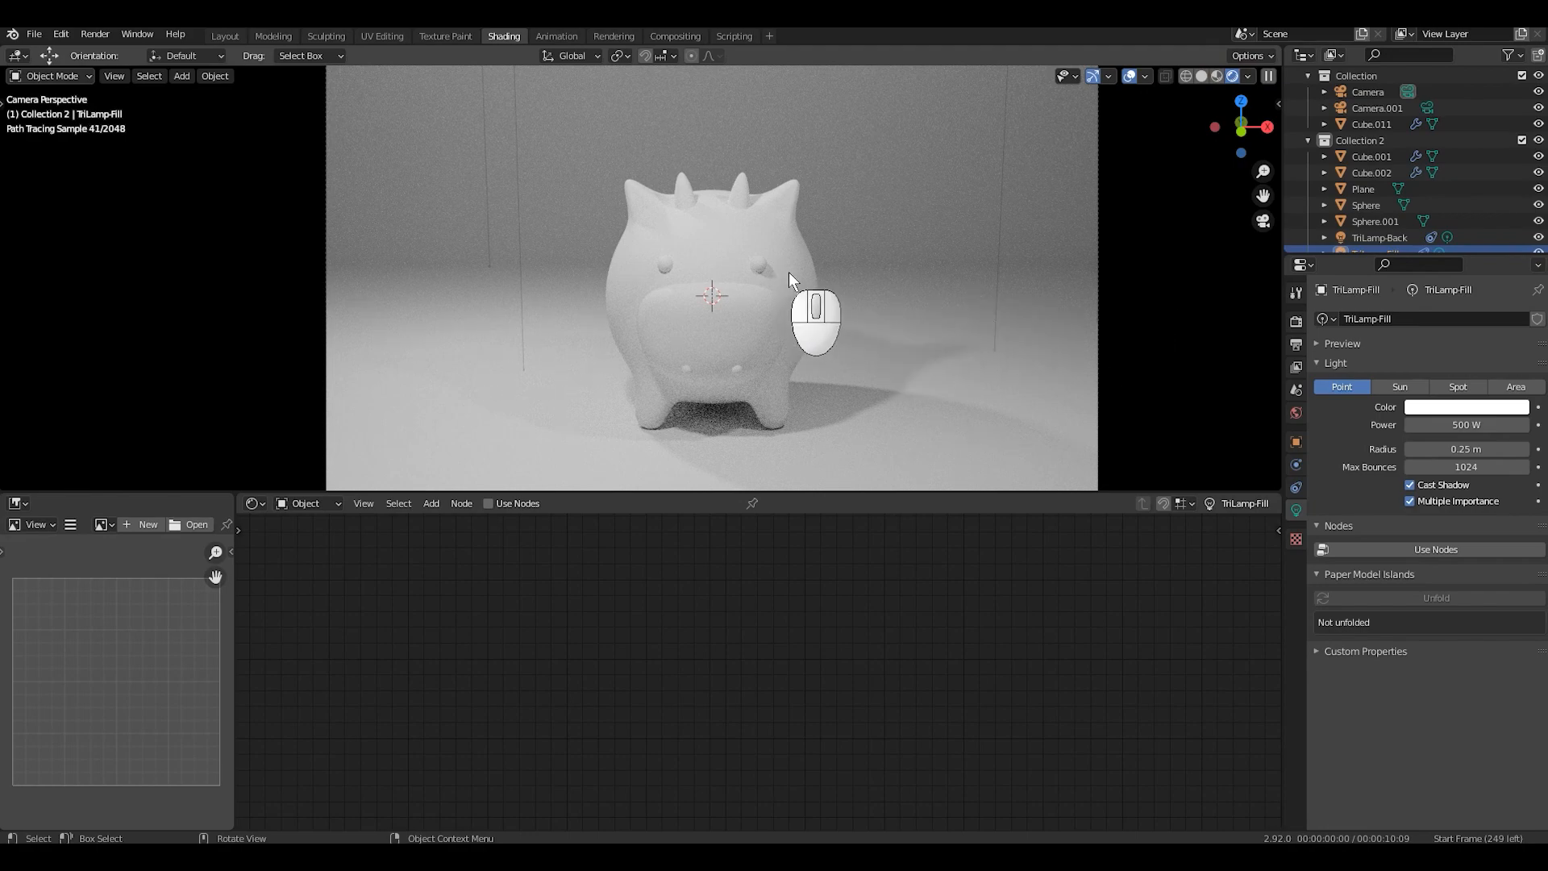
Step: Select the animal's eye spheres and create a new material for them
click(757, 264)
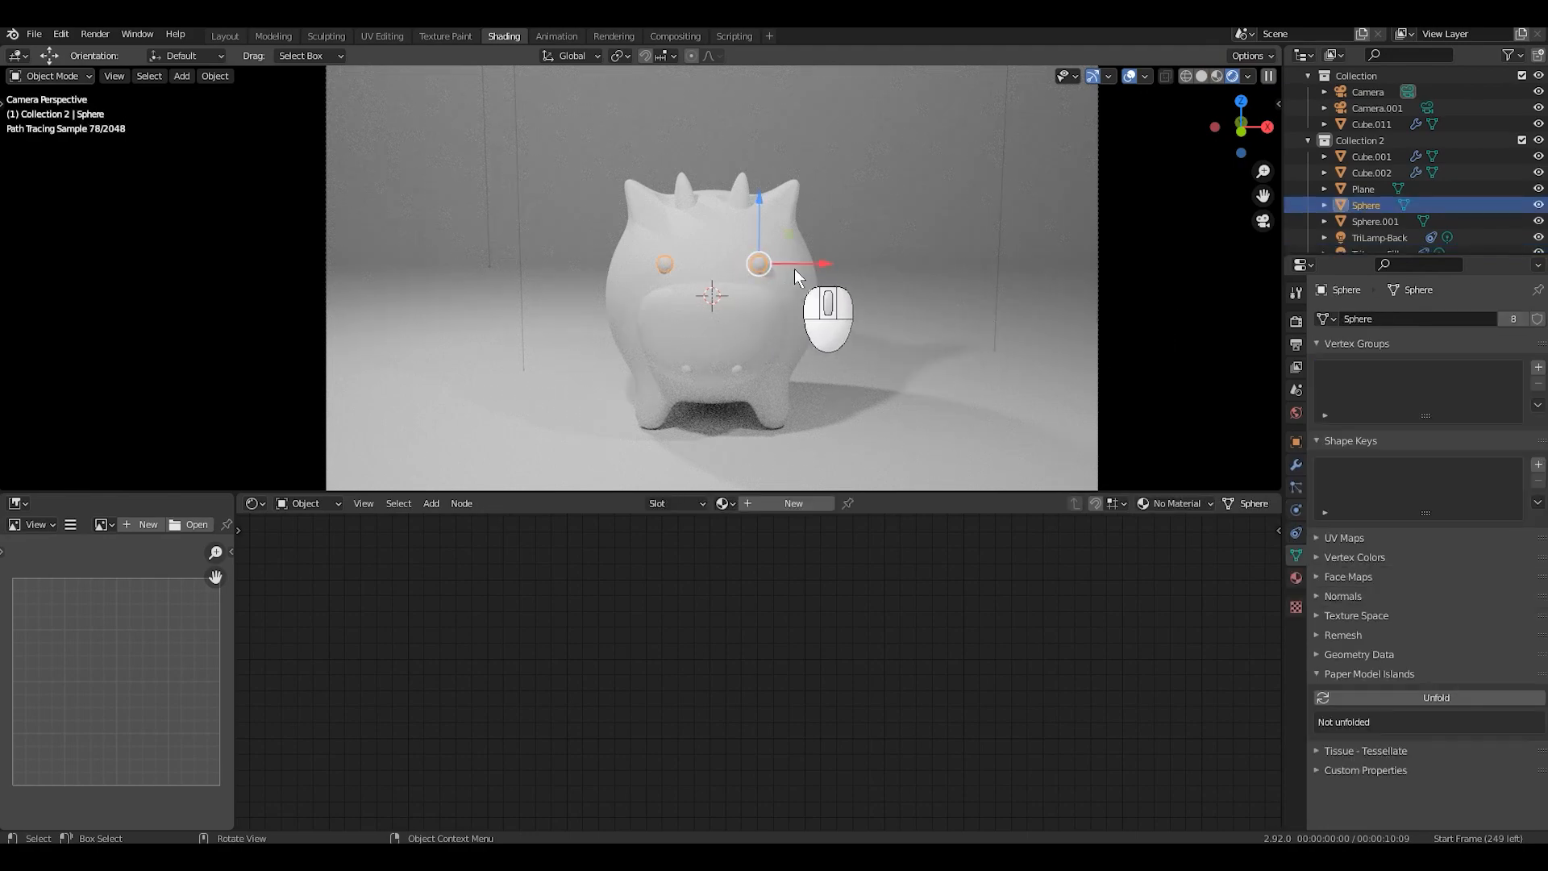
scroll(795, 268, up, 5)
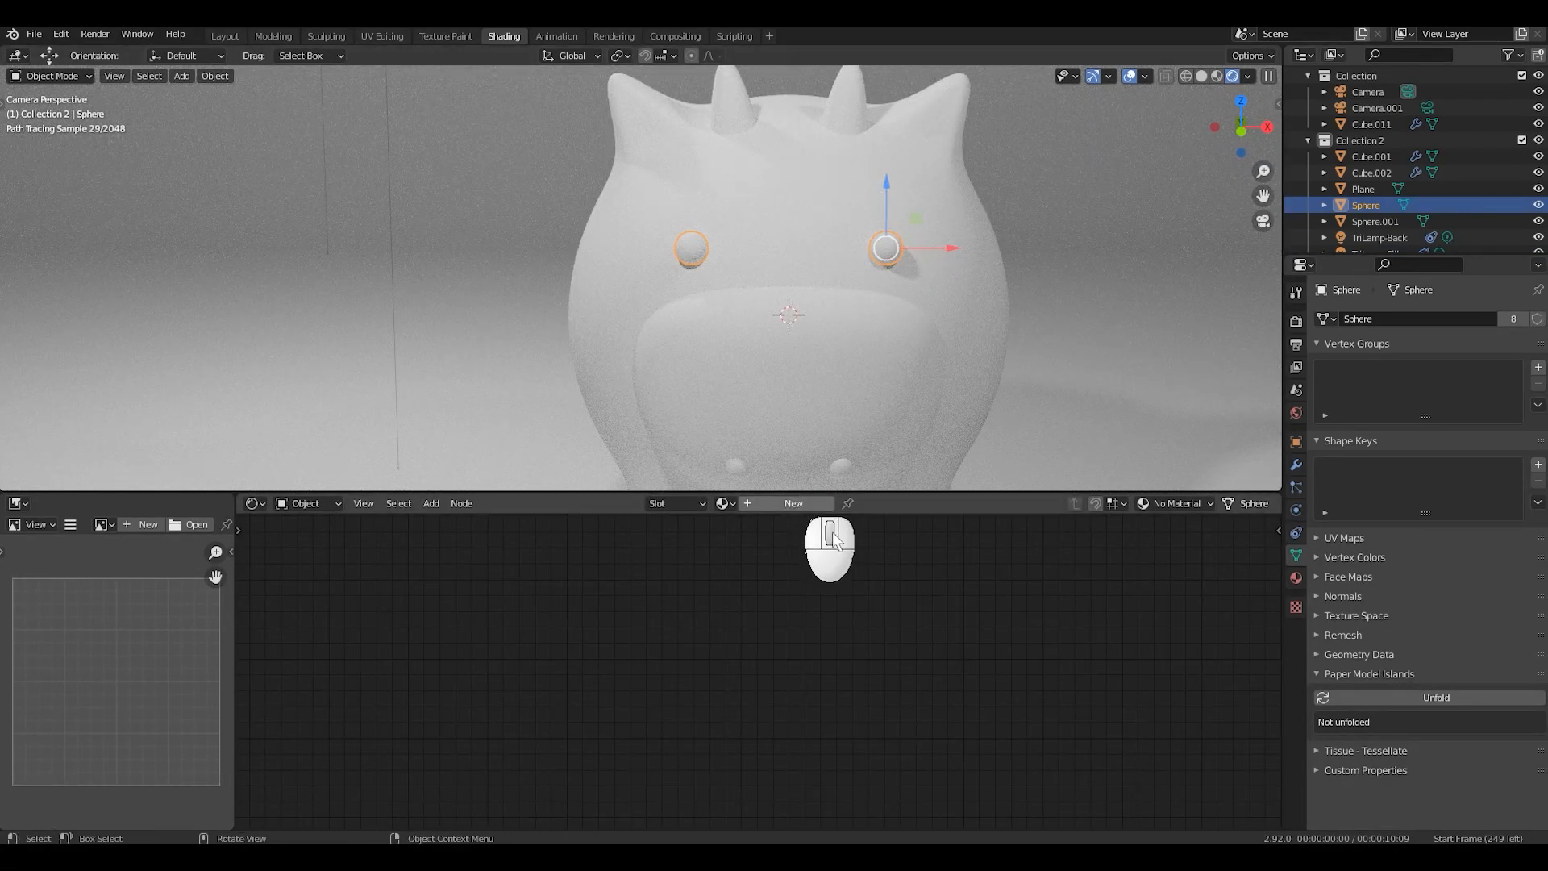
click(1296, 579)
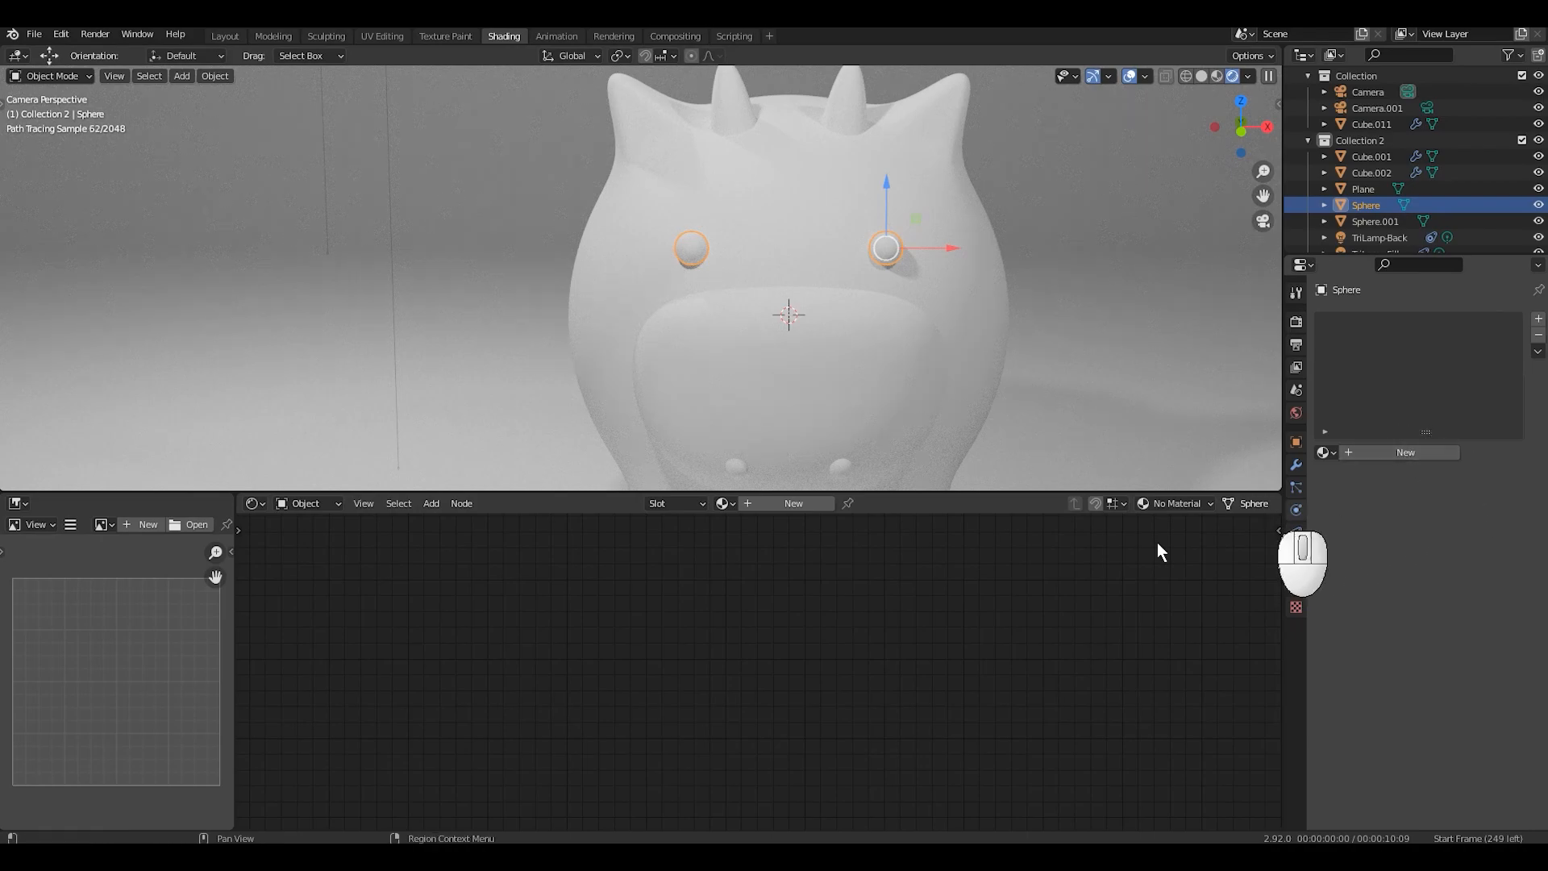
click(797, 506)
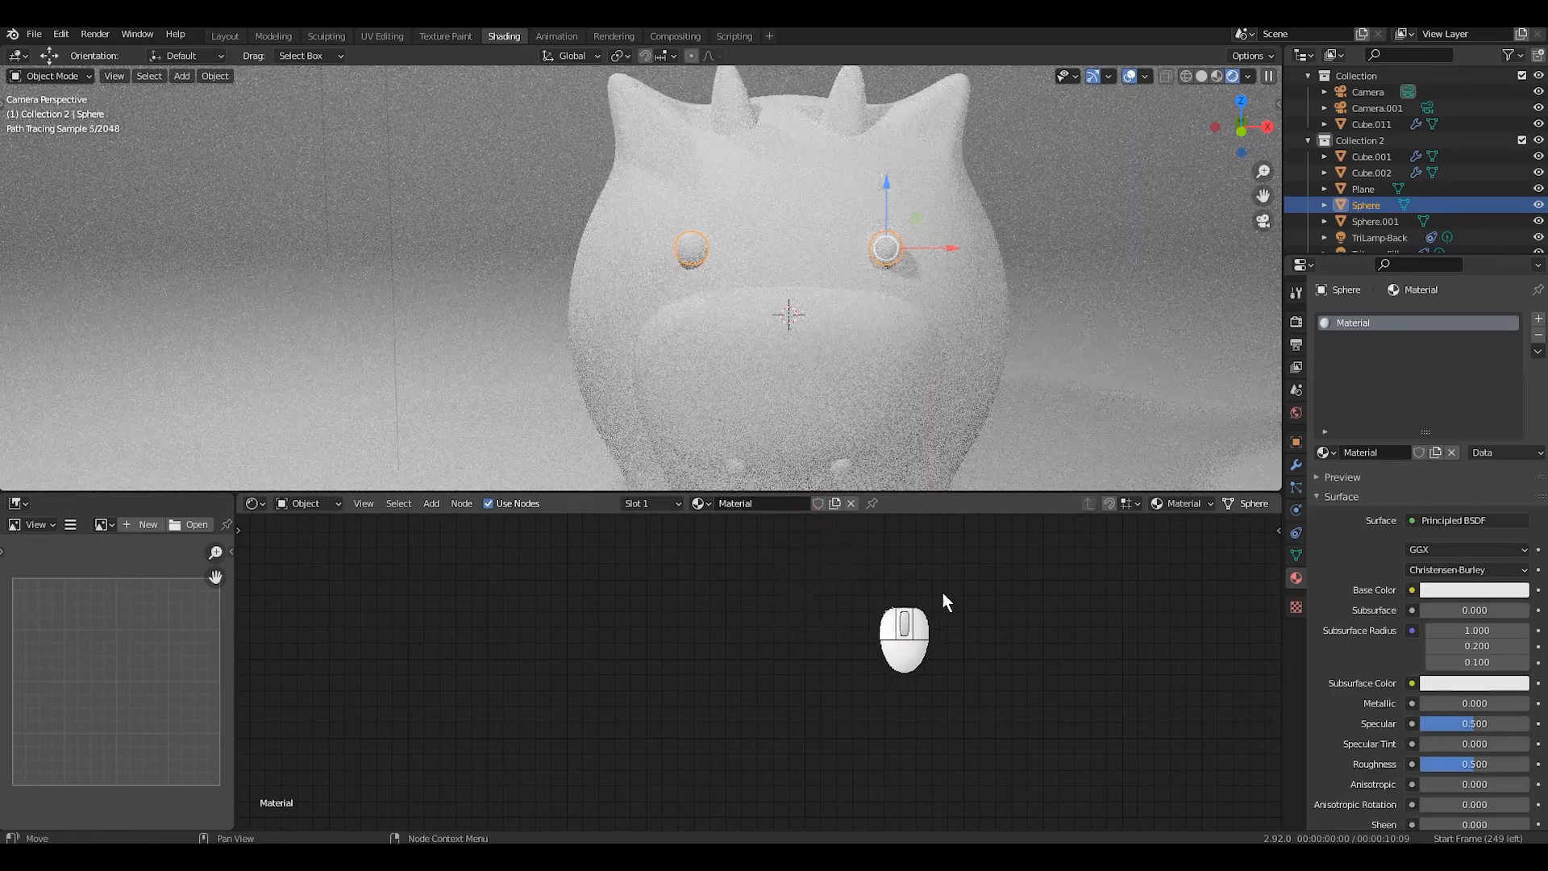
Step: Set the Principled BSDF base color of the eye material to black and switch to the plain selection tool
middle_drag(1006, 579, 720, 631)
scroll(847, 637, up, 2)
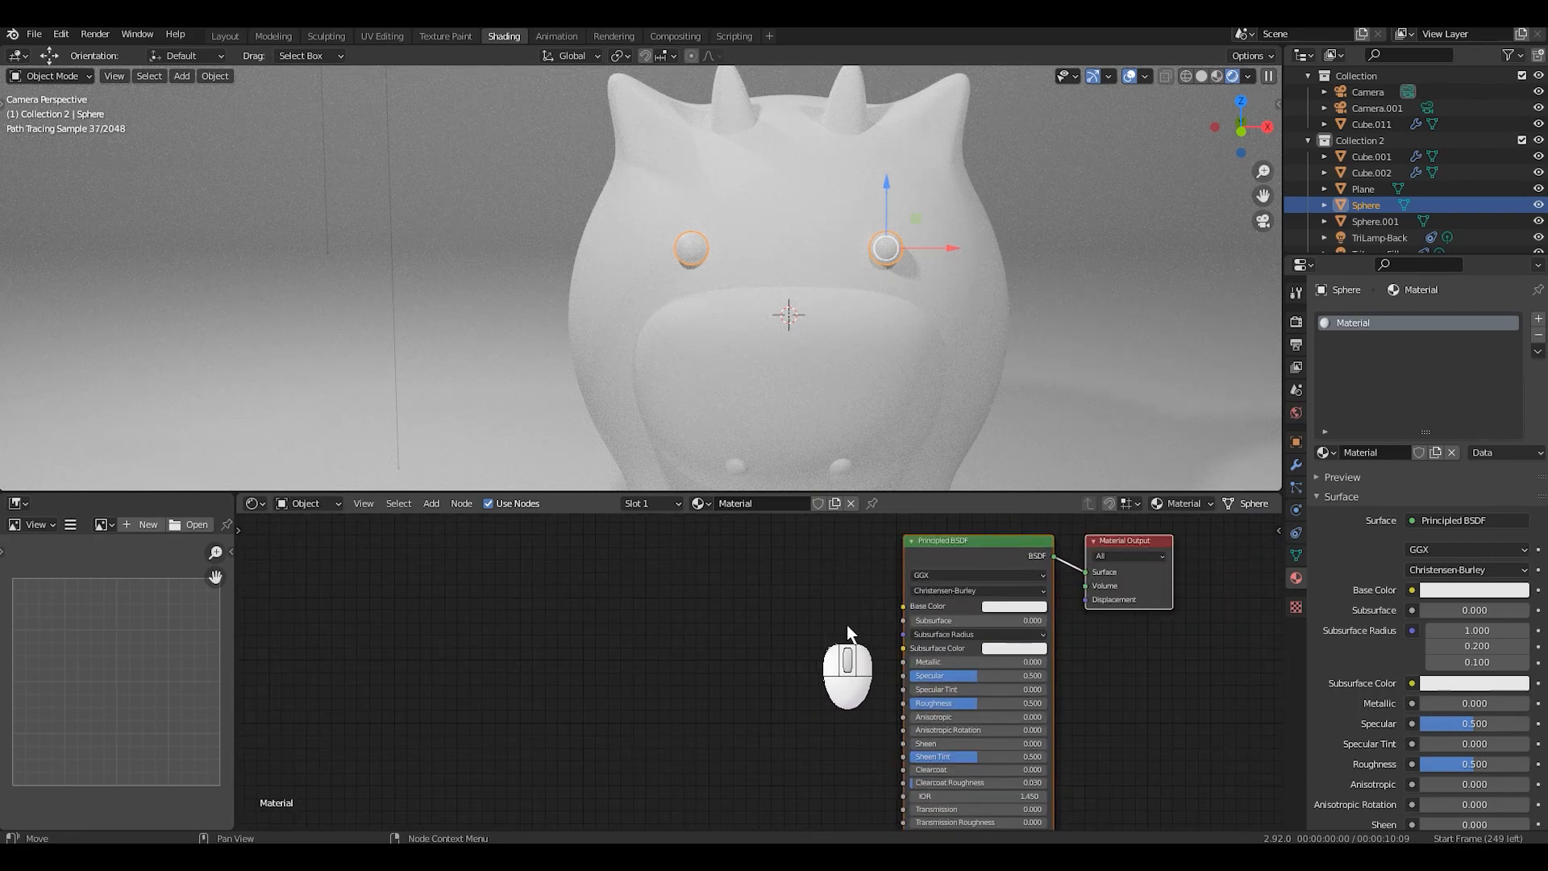
scroll(879, 669, up, 3)
middle_drag(884, 644, 972, 706)
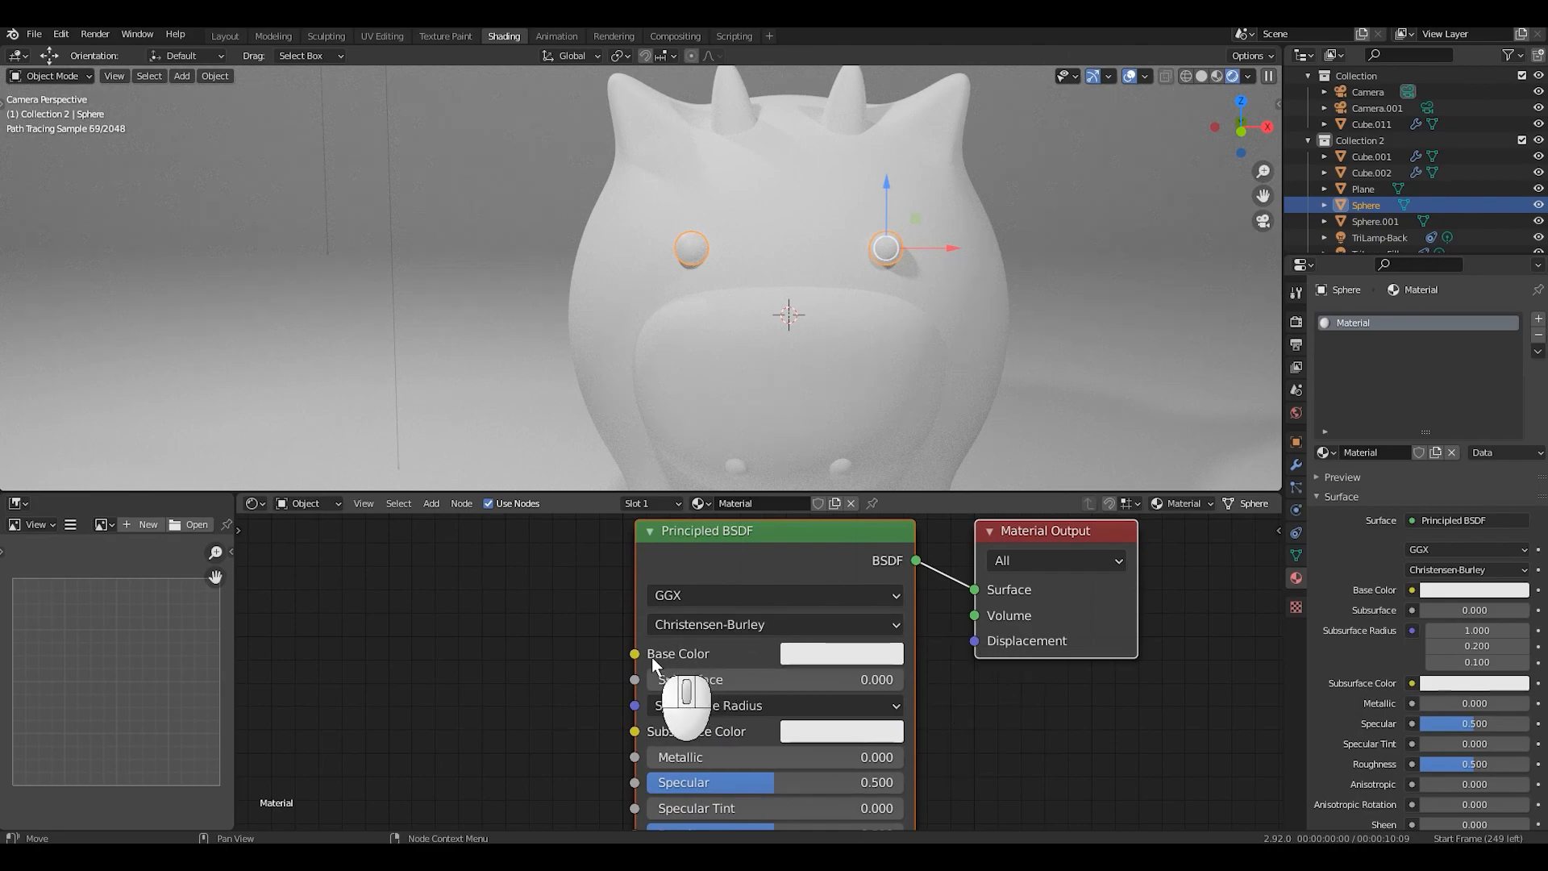
click(879, 653)
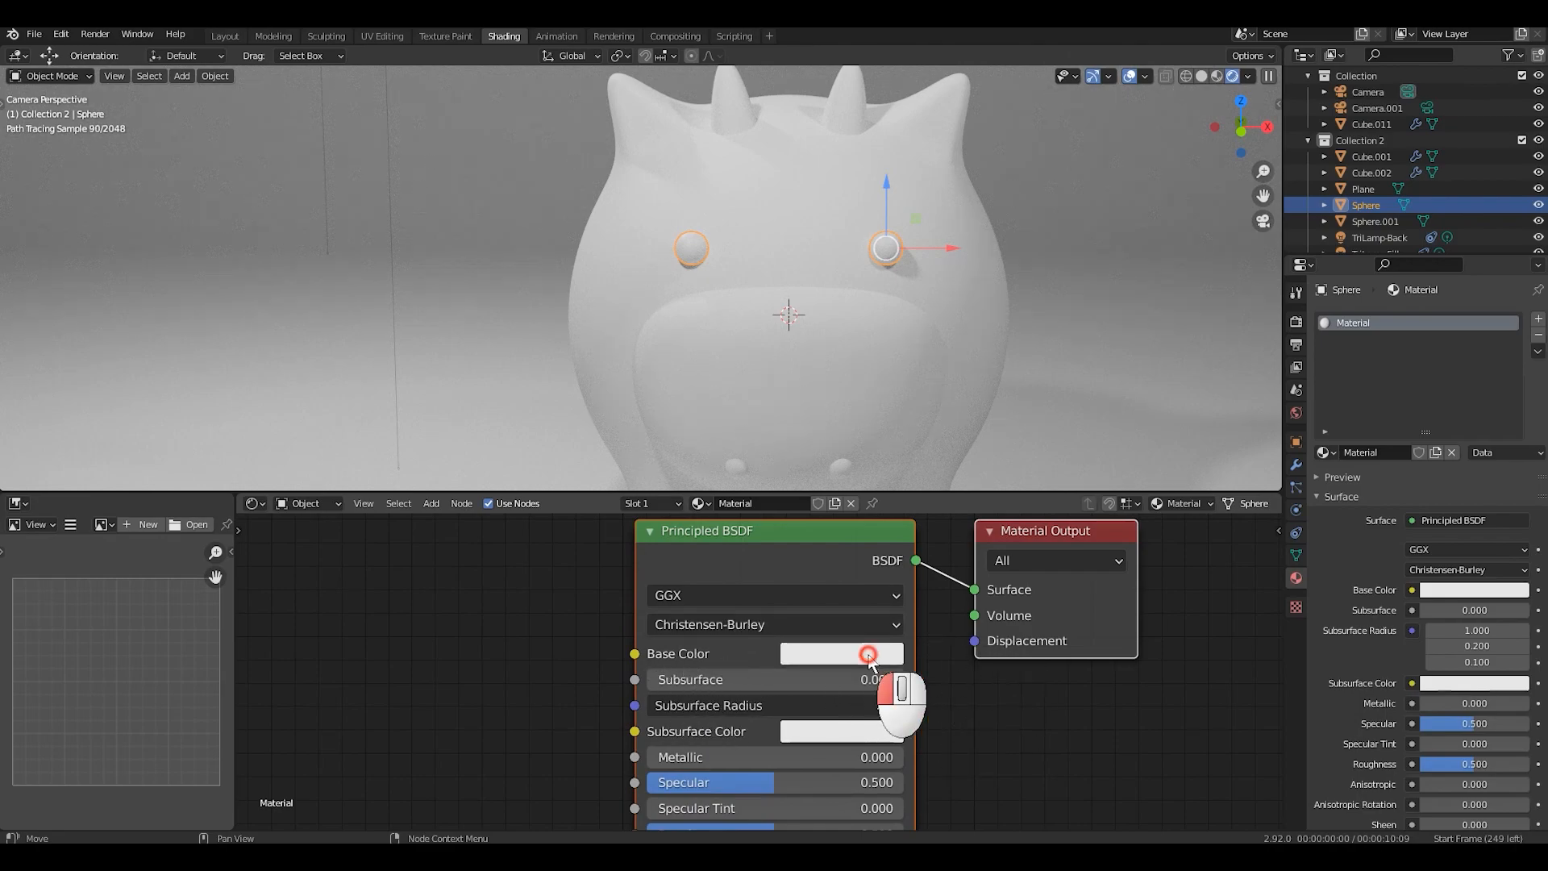
click(984, 487)
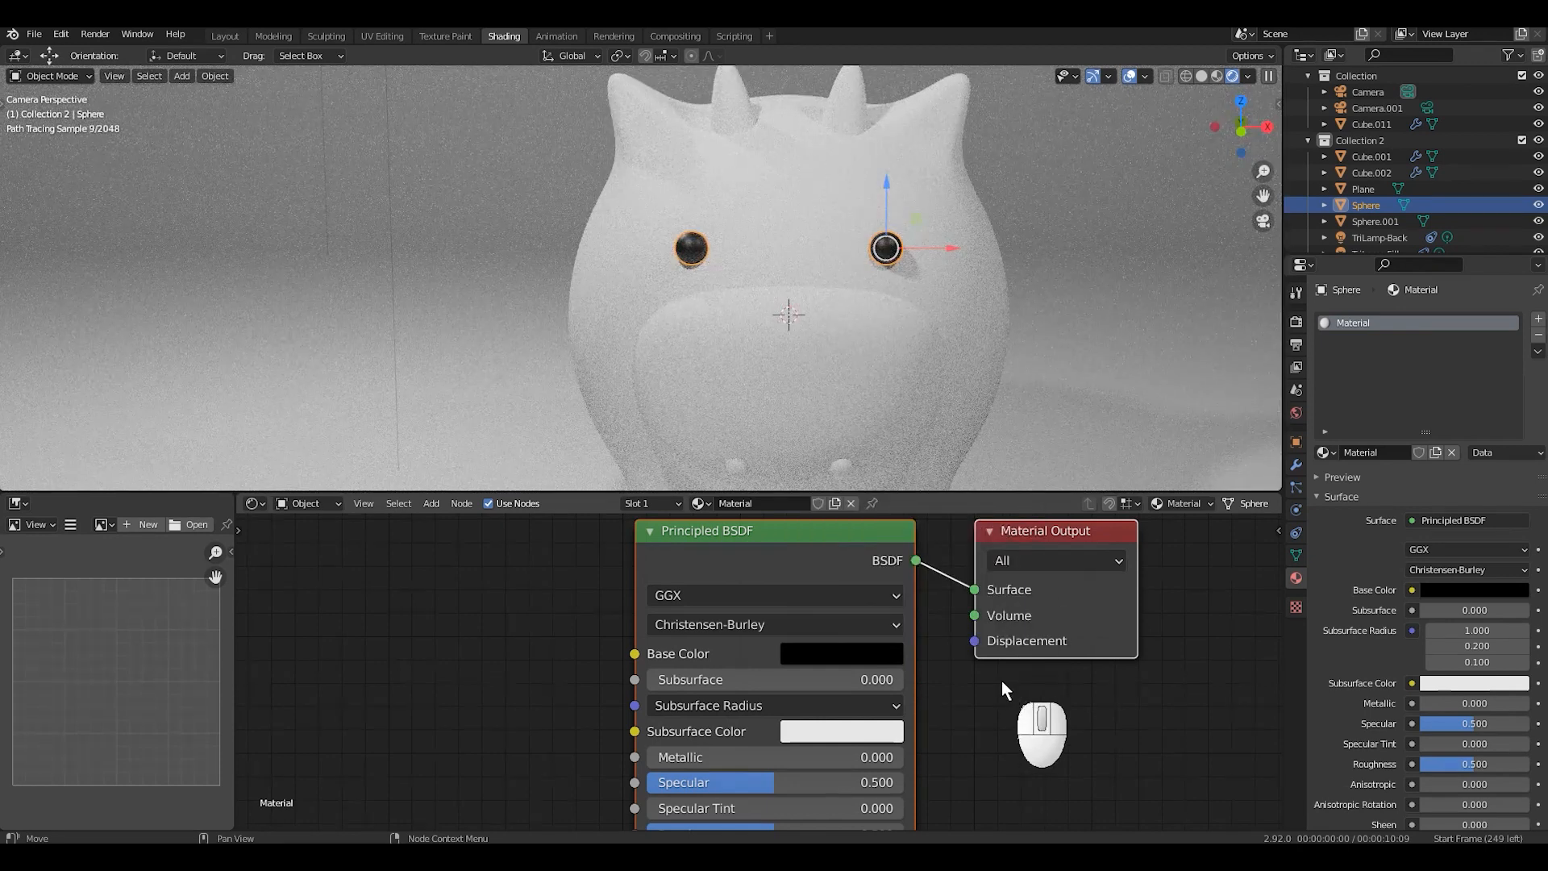
key(w)
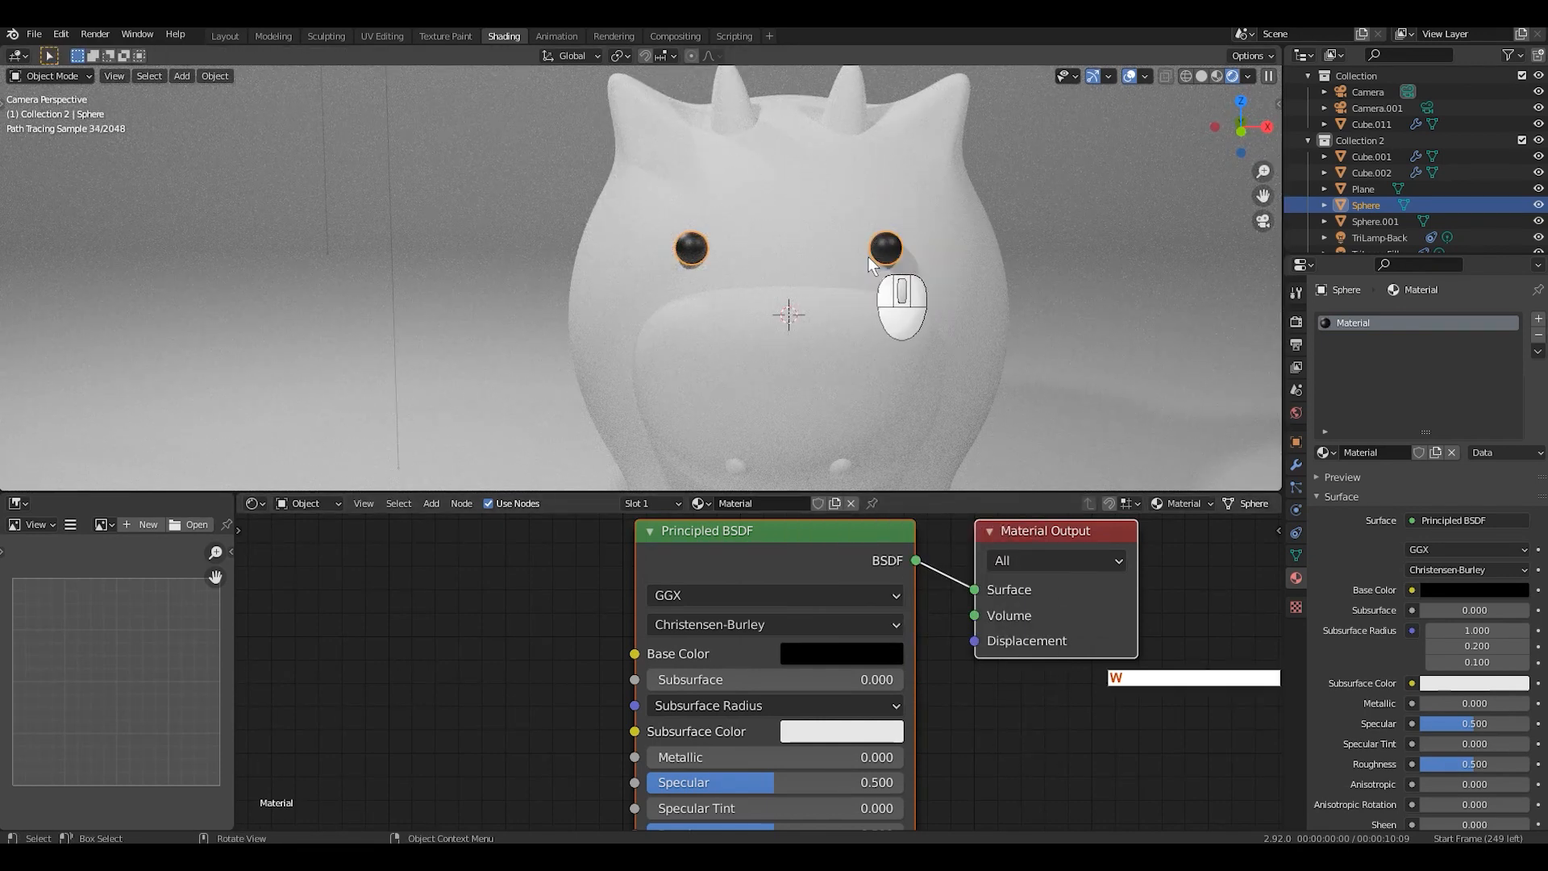
Step: Try the eye material's Specular at 0 and restore it to 0.5
scroll(950, 607, down, 1)
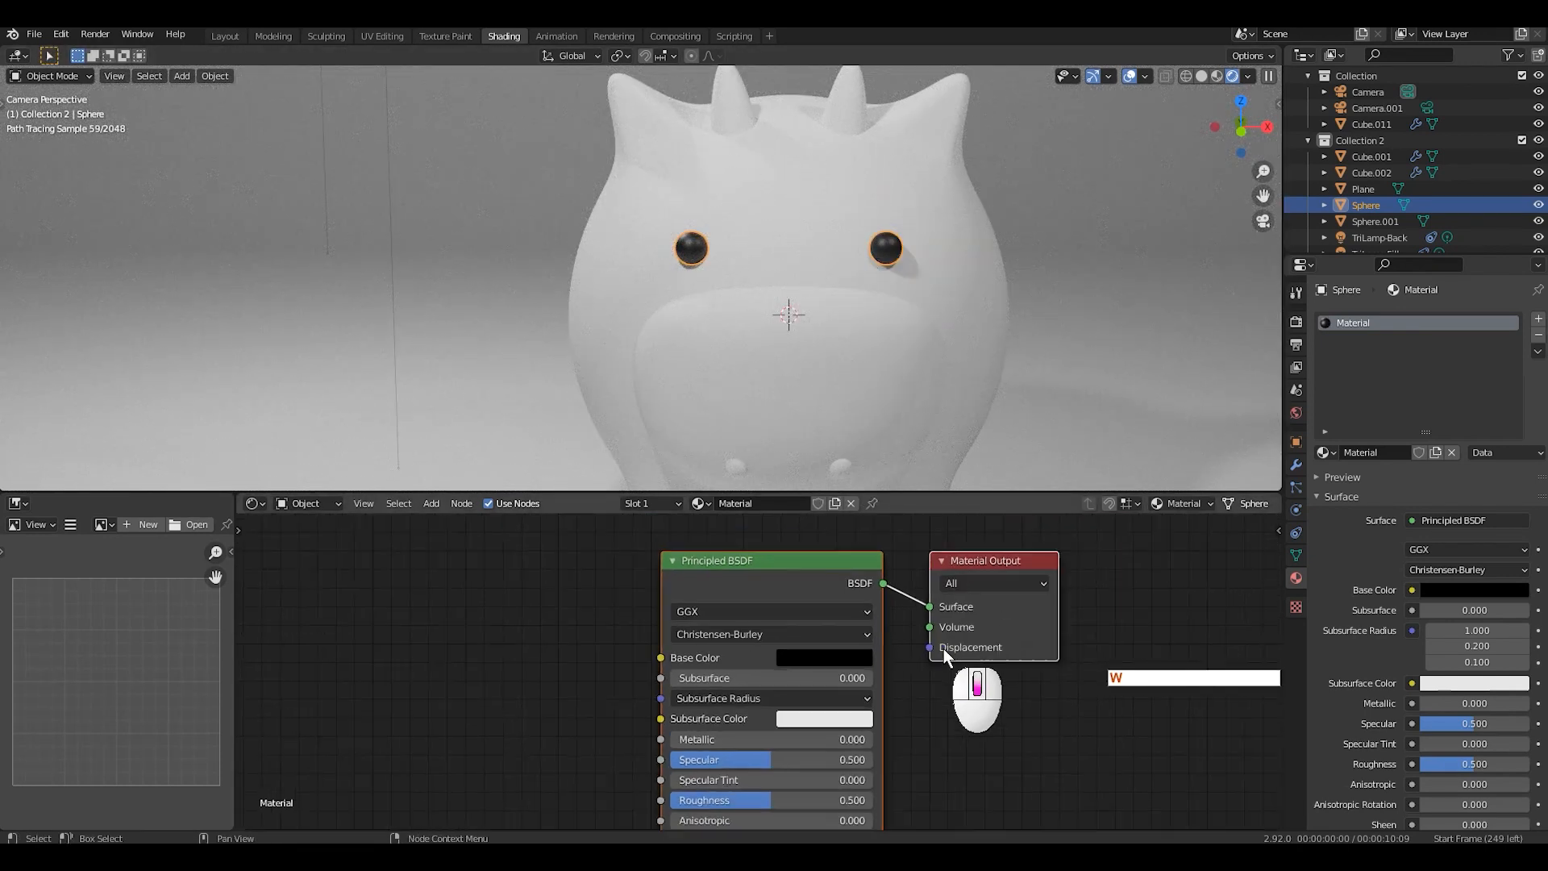
middle_drag(943, 673, 953, 521)
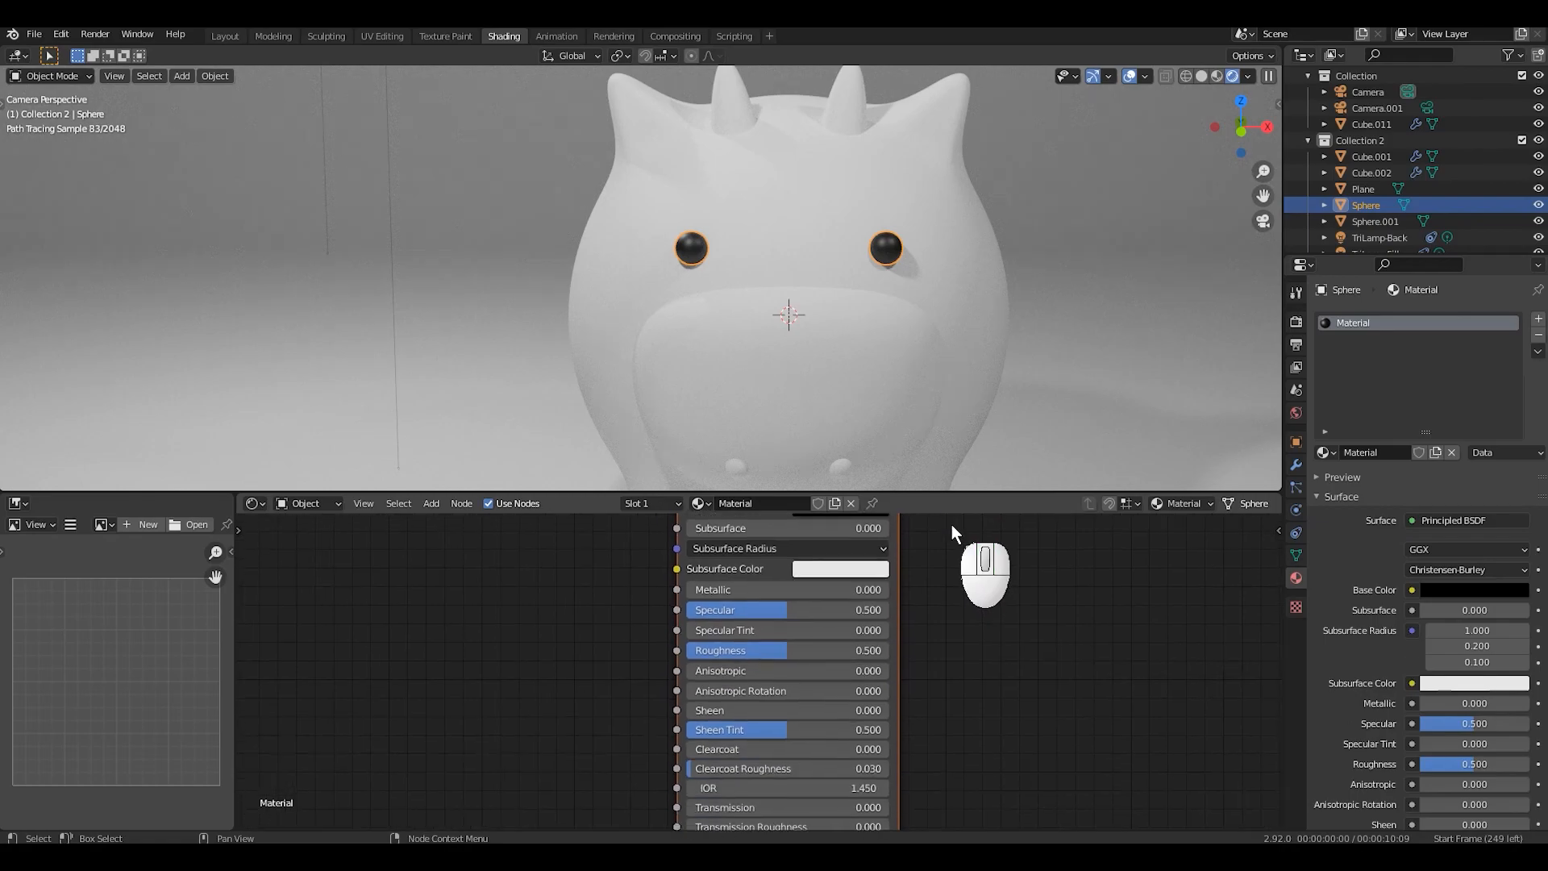
scroll(966, 557, up, 3)
middle_drag(988, 571, 997, 604)
scroll(997, 604, up, 3)
drag(694, 582, 680, 613)
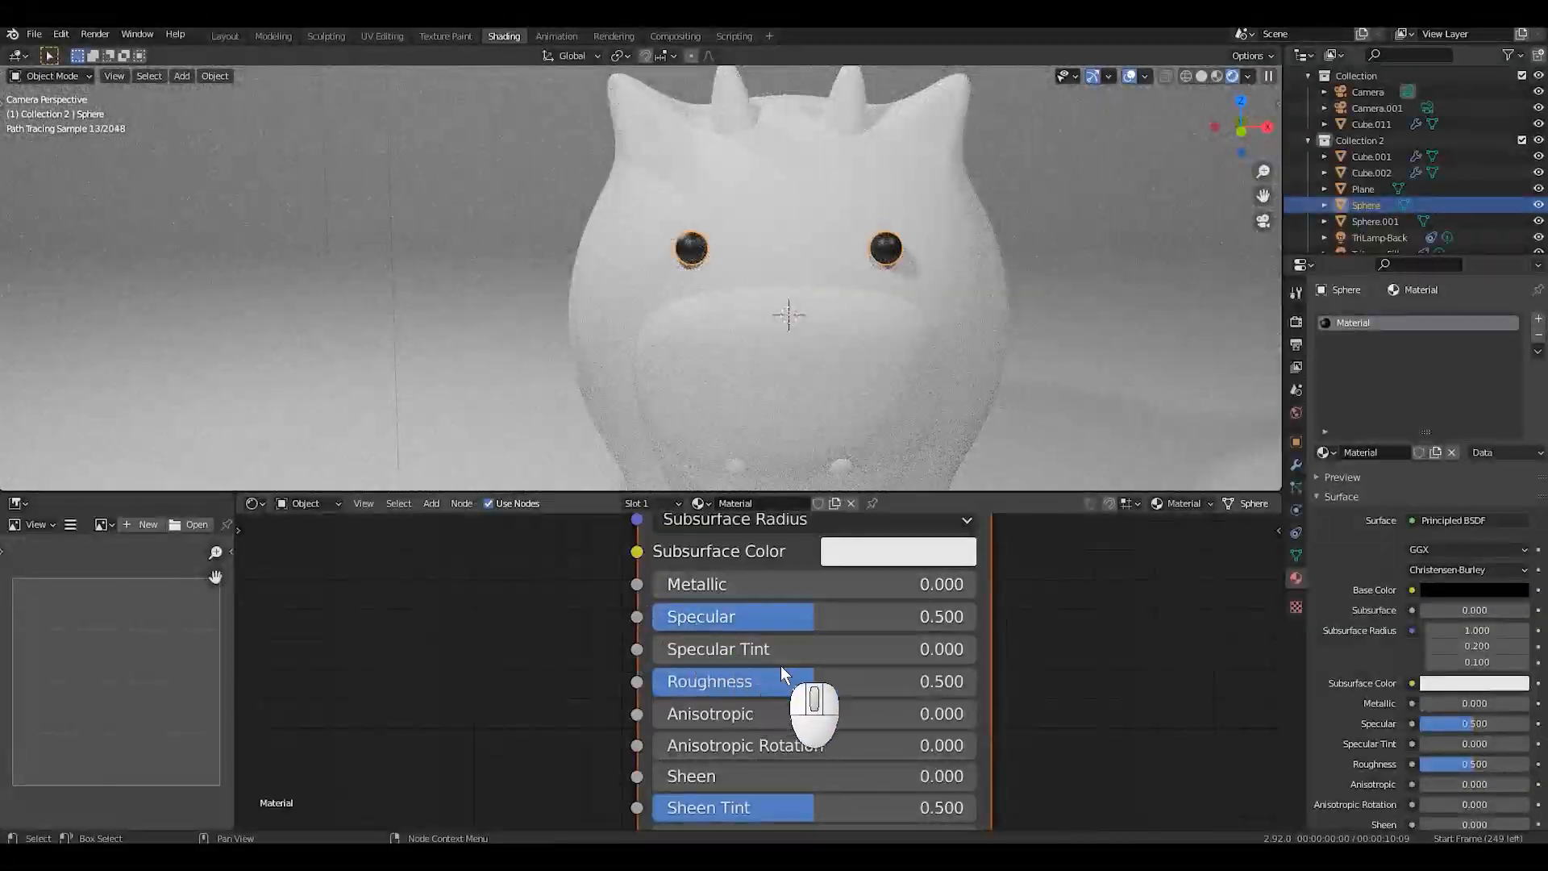
drag(799, 611, 718, 607)
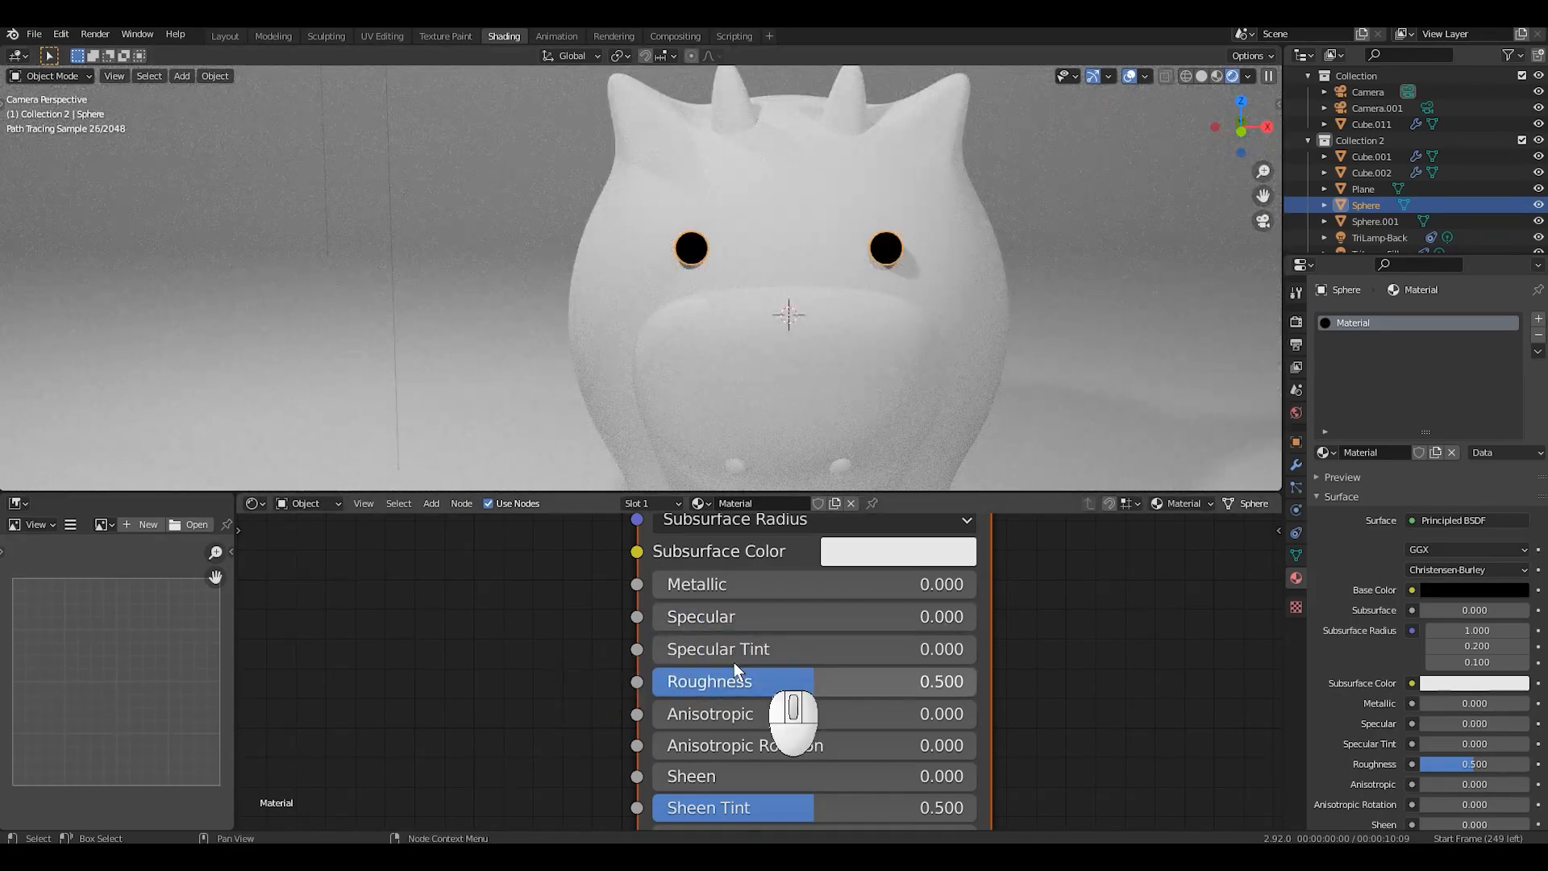
click(792, 628)
text(.5)
key(Return)
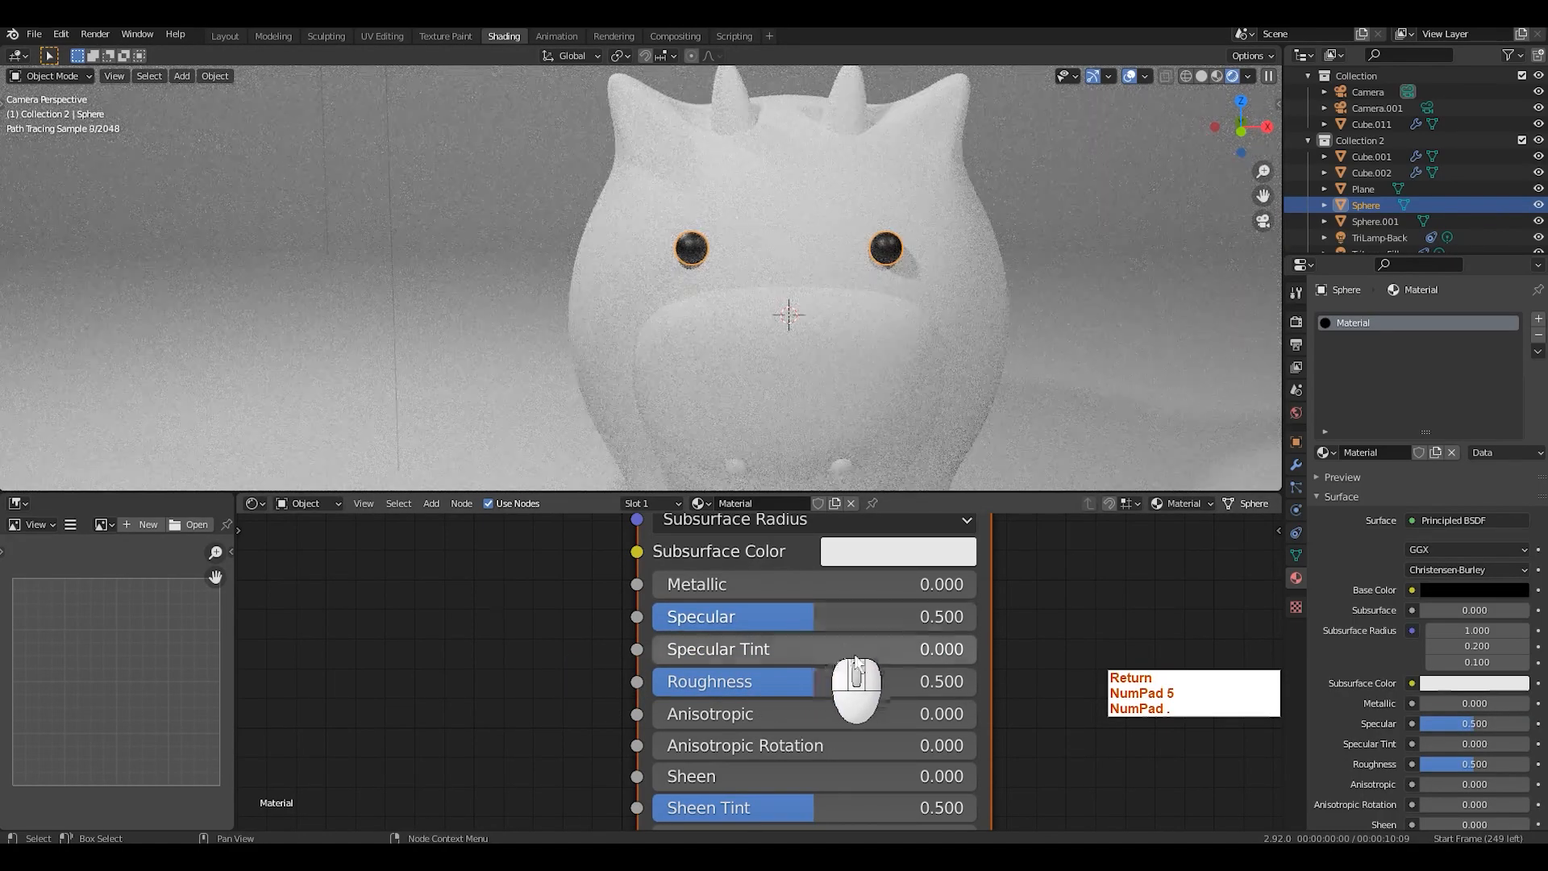
Step: Try the eye material's Roughness at 0 and at 1 to compare the reflections
drag(809, 678, 672, 698)
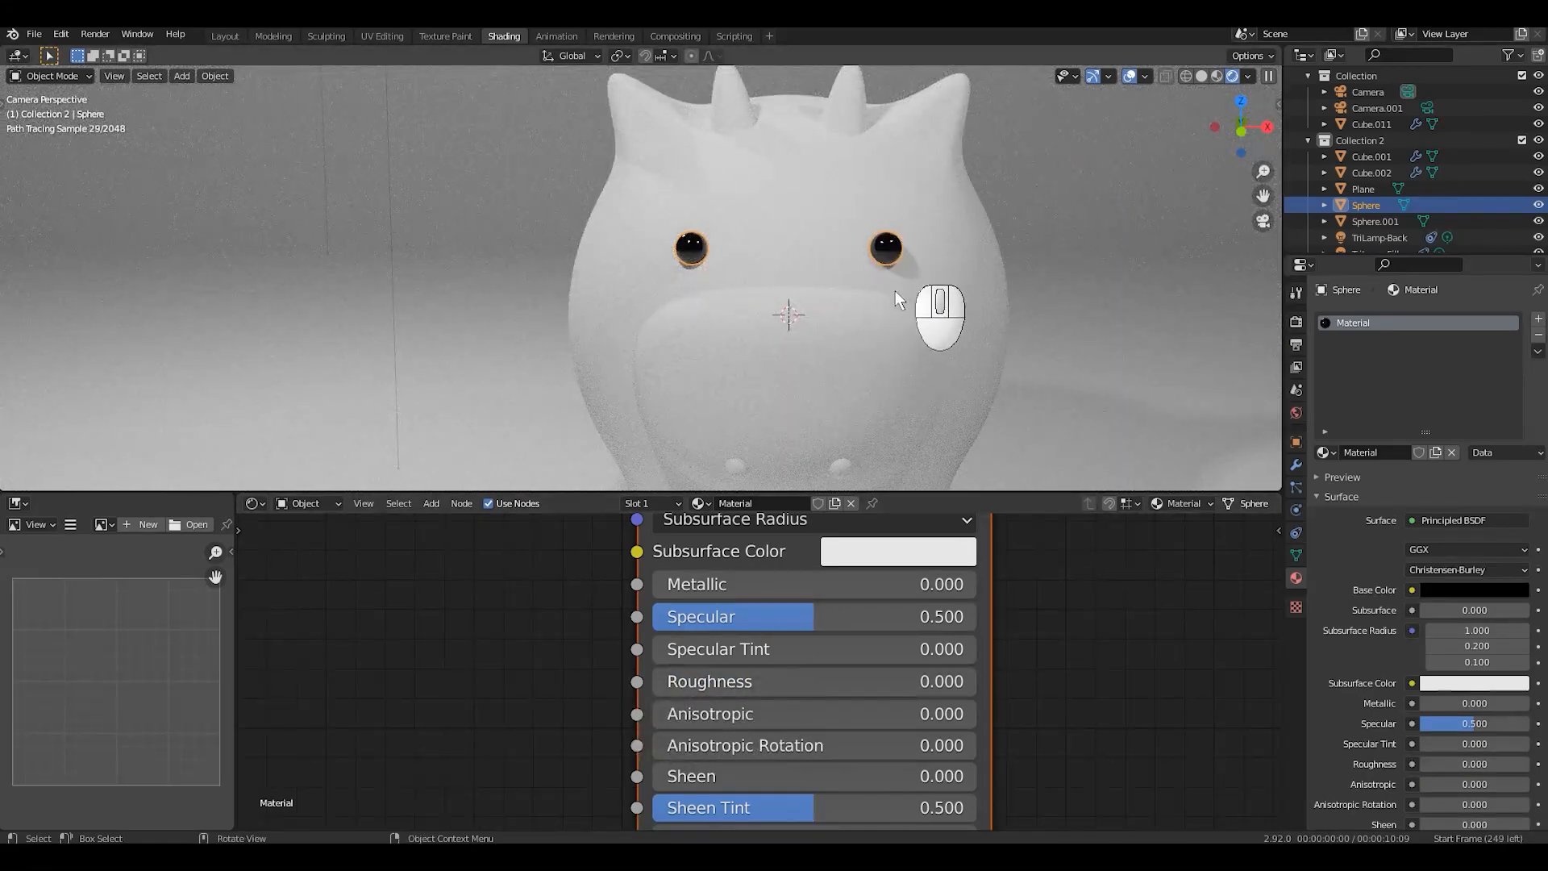
click(770, 684)
text(1)
key(Return)
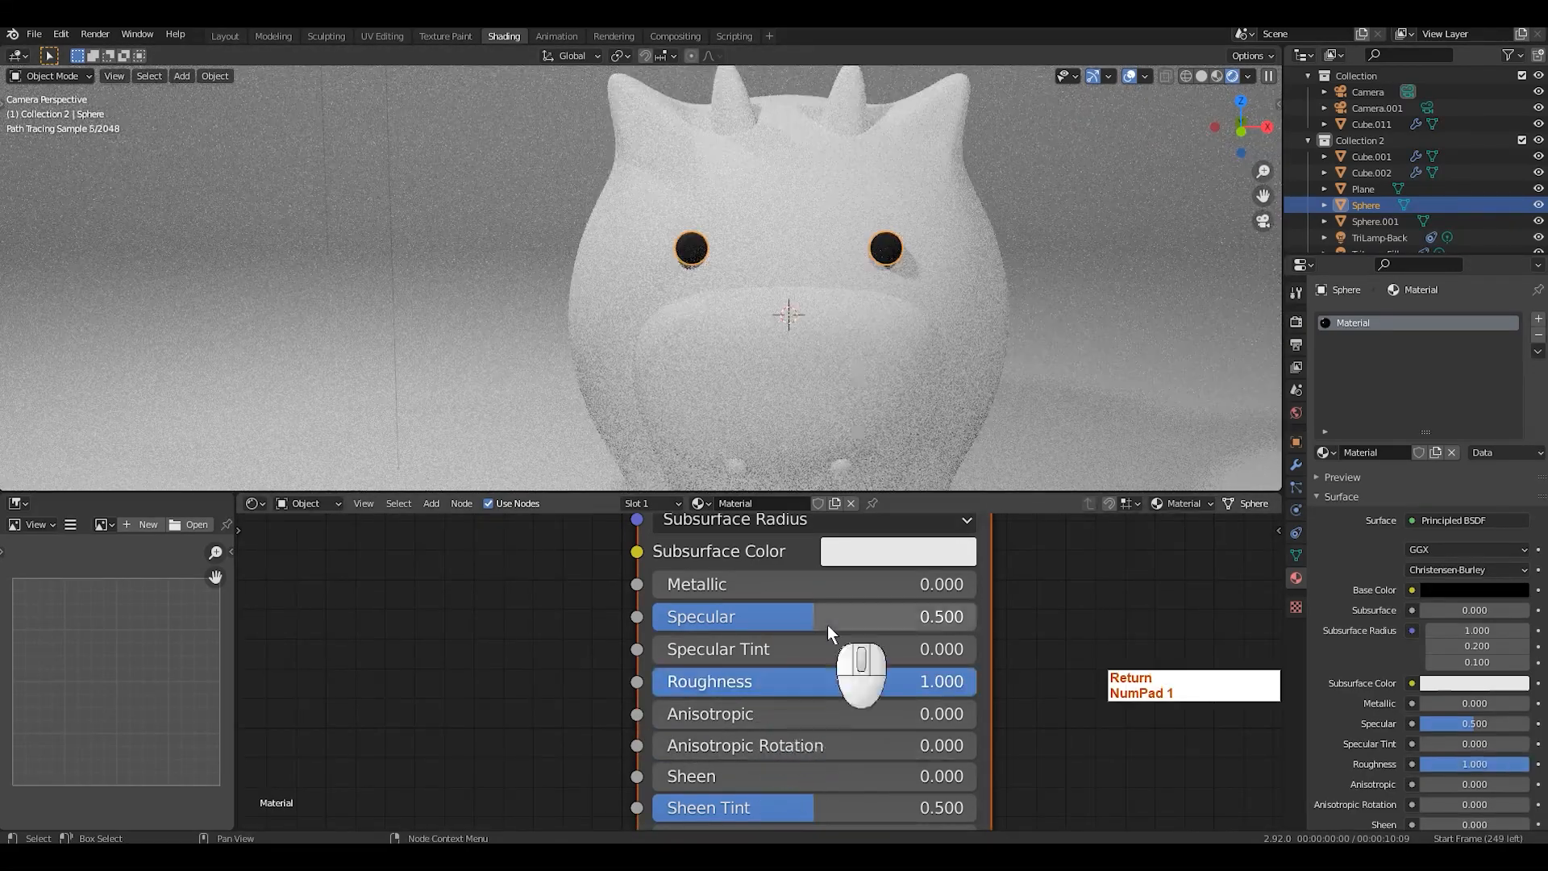
Step: Set the eye material's Roughness to 0.1 for a glossy surface
click(841, 681)
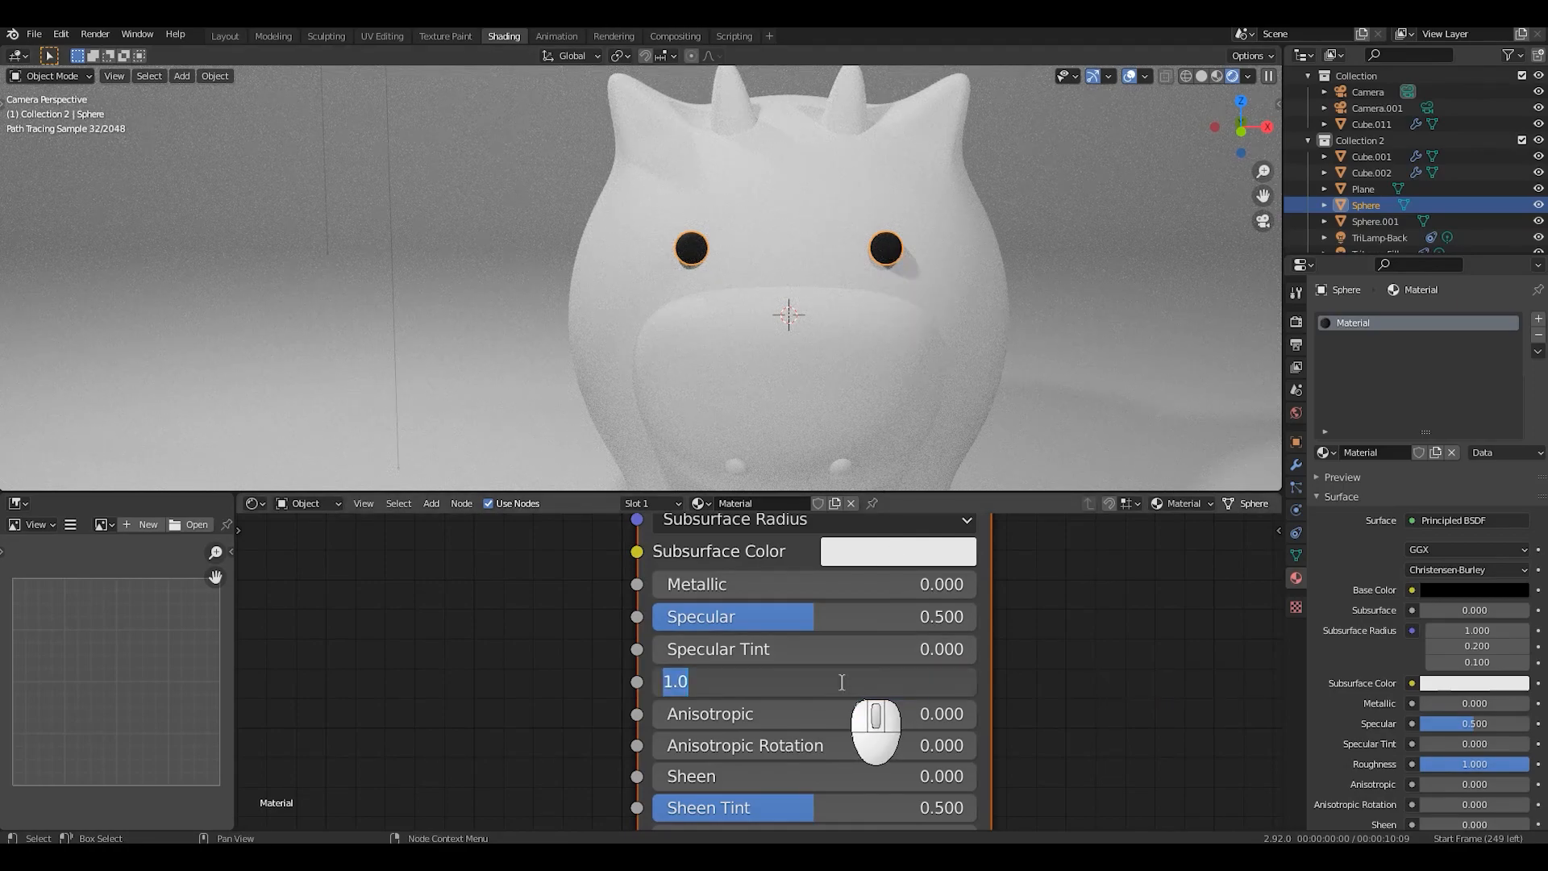
text(.1)
key(Return)
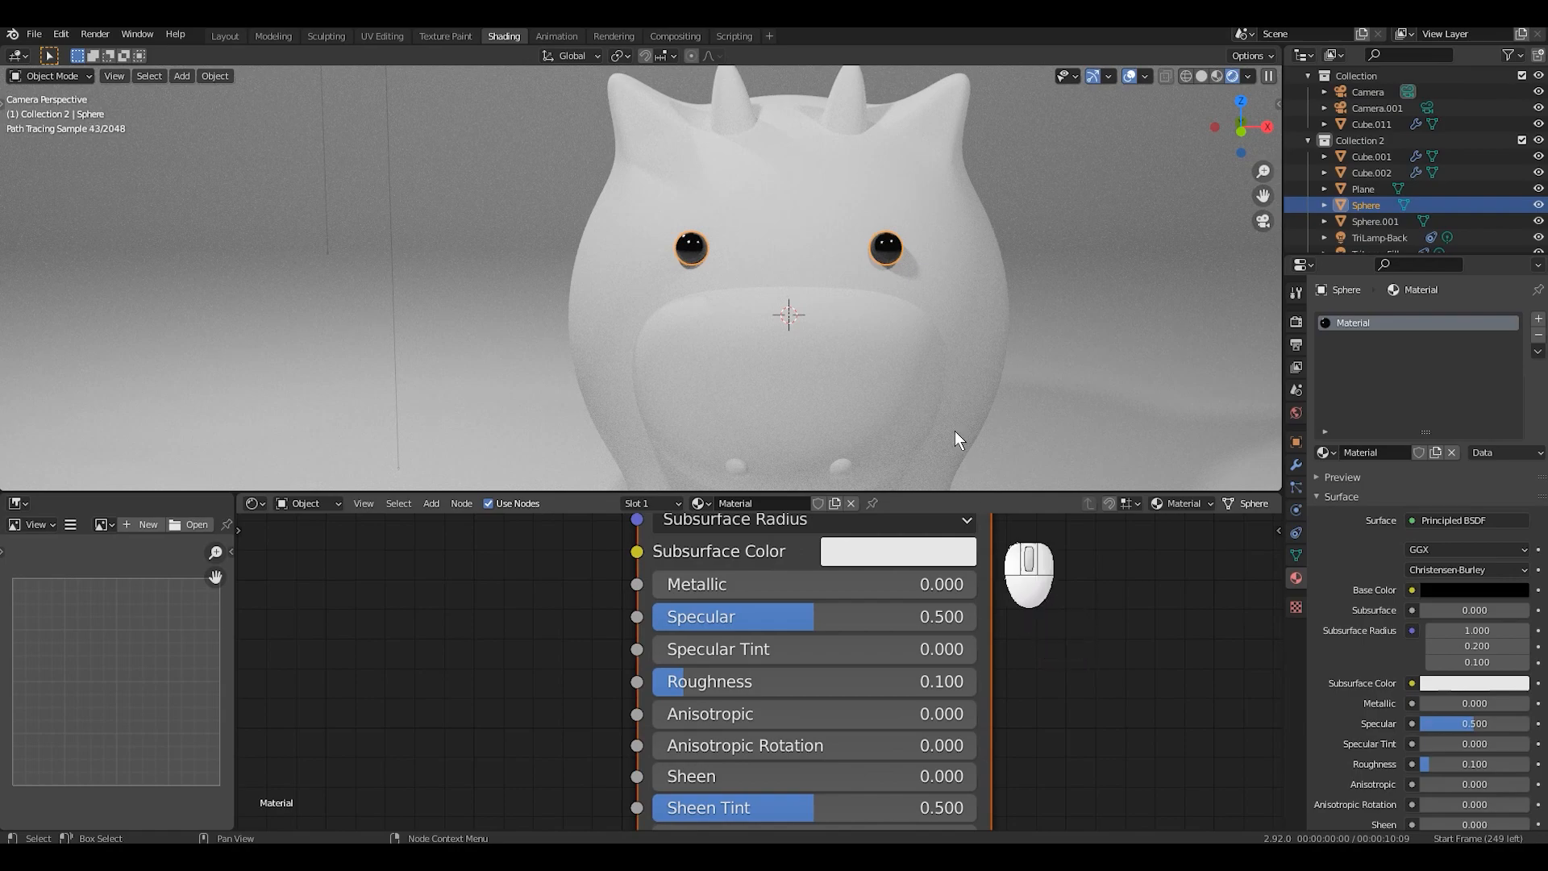
Step: Assign the black eye material to the nostril spheres so both objects share it
shift+middle_drag(917, 329, 911, 268)
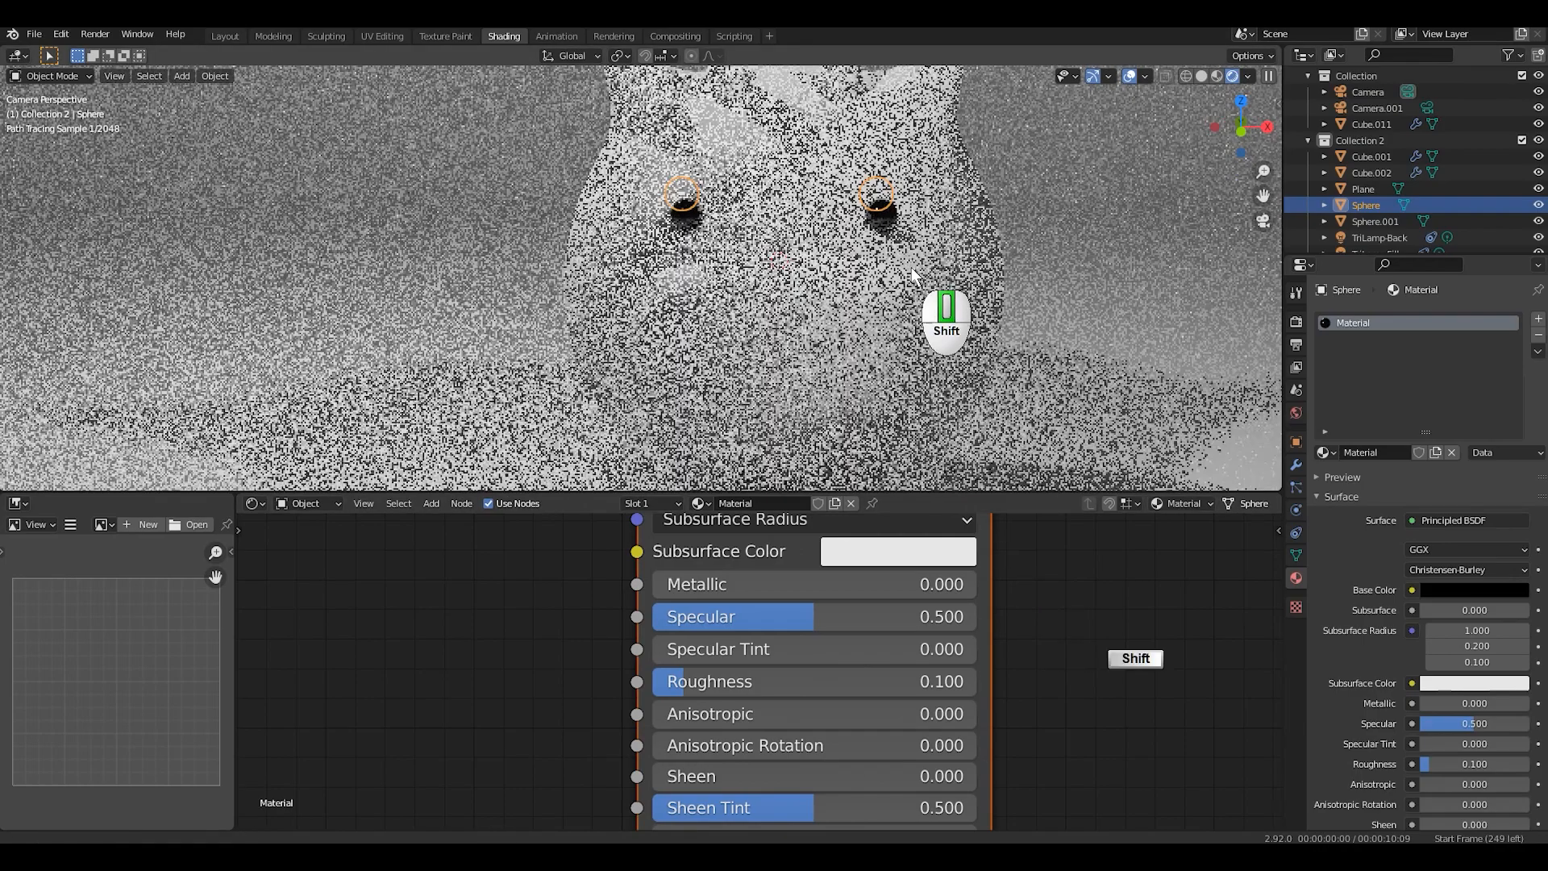
click(832, 403)
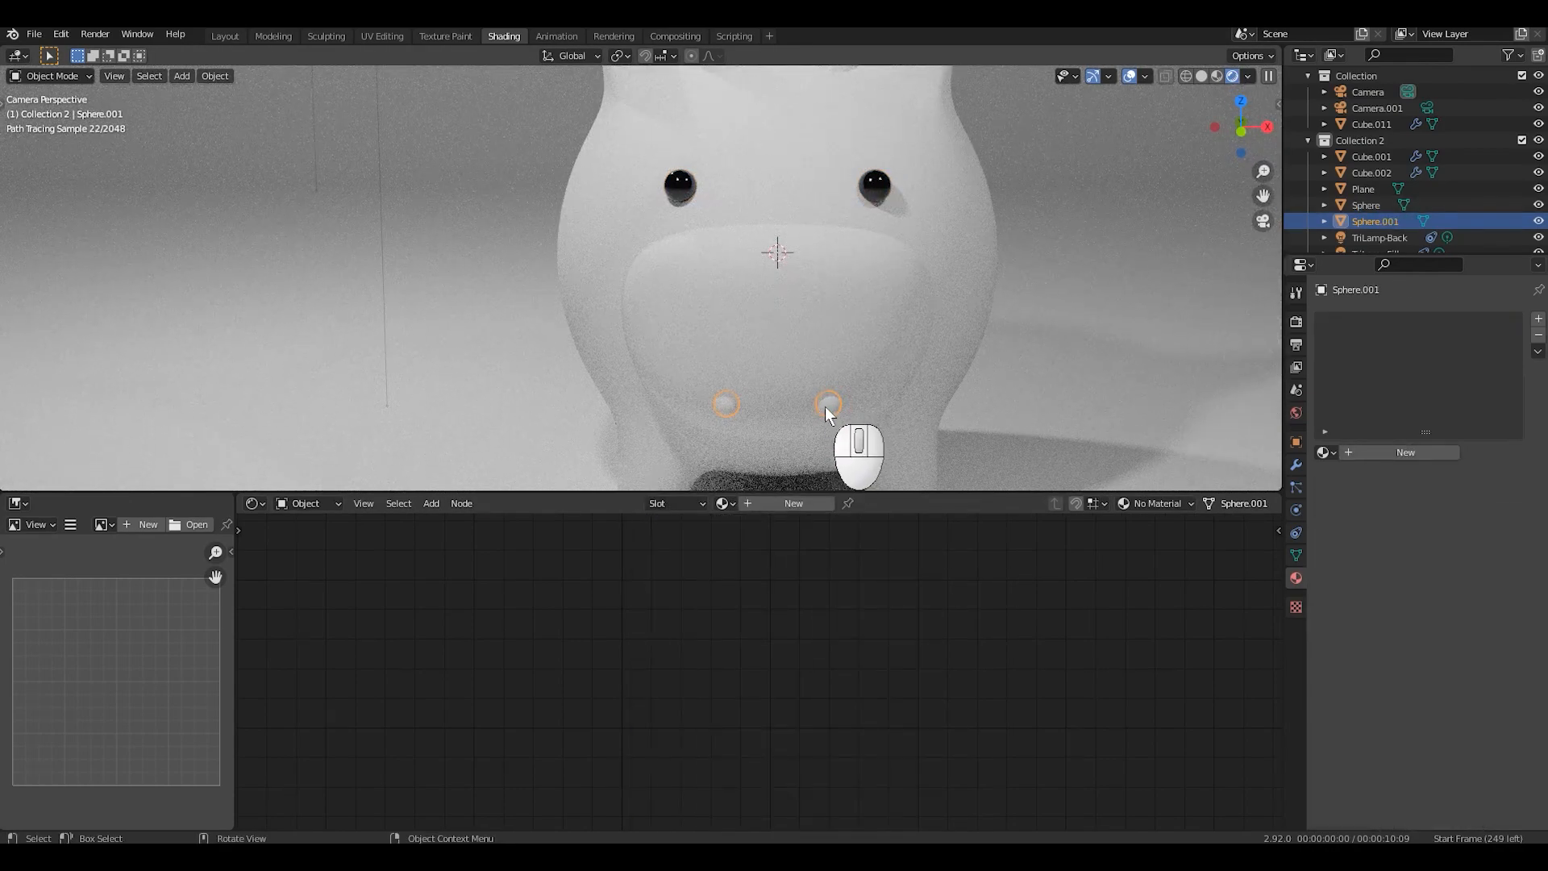
click(877, 189)
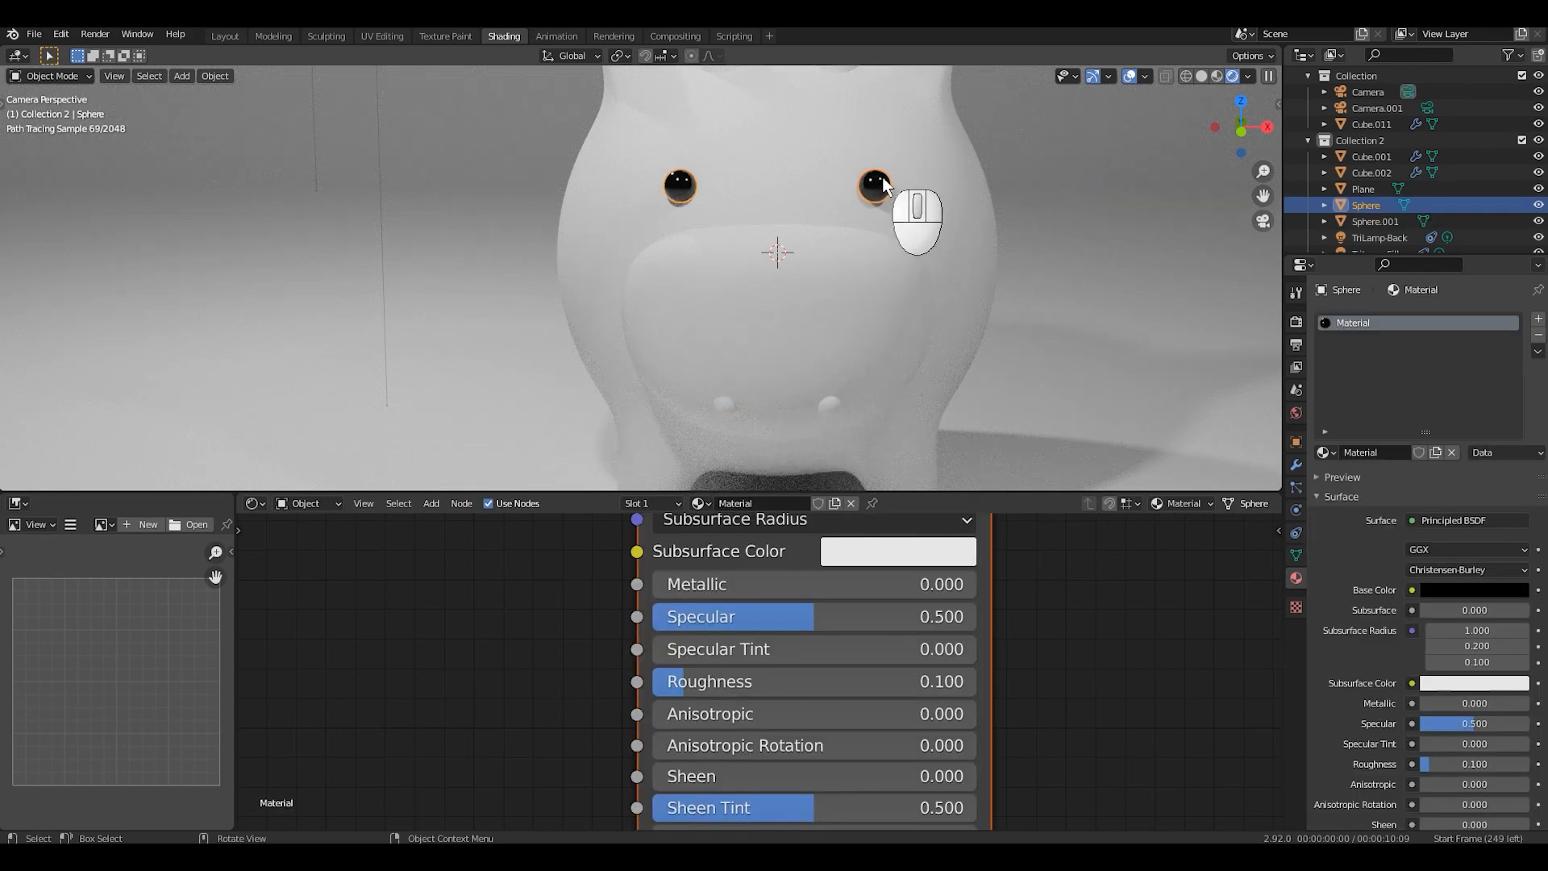
drag(698, 505, 830, 411)
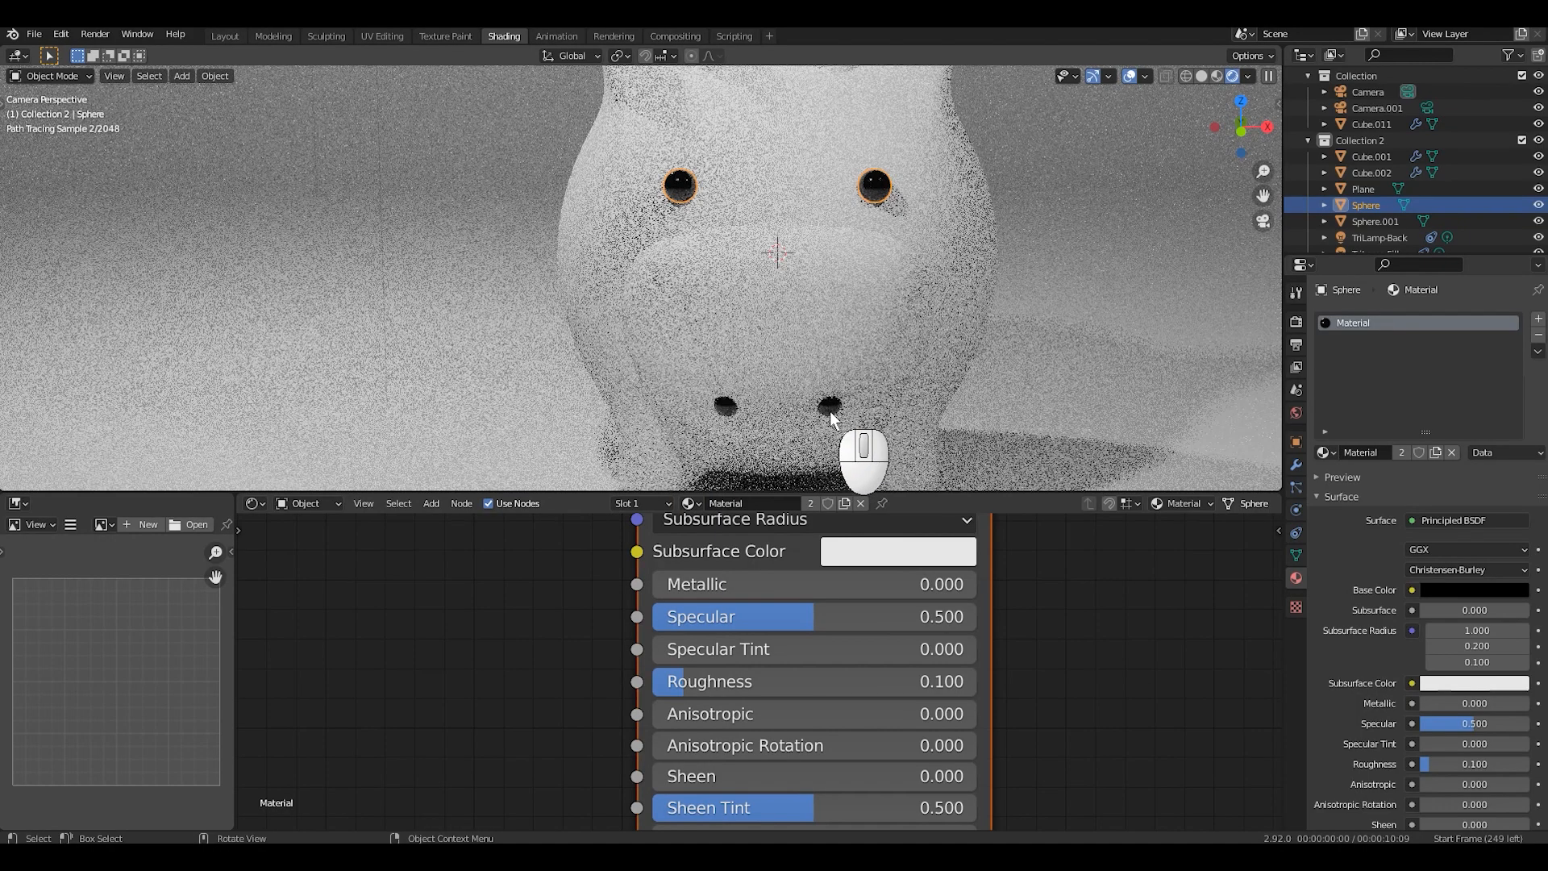
Step: Try adjusting the brightness of the shared material's base color and return it to black
scroll(984, 603, down, 3)
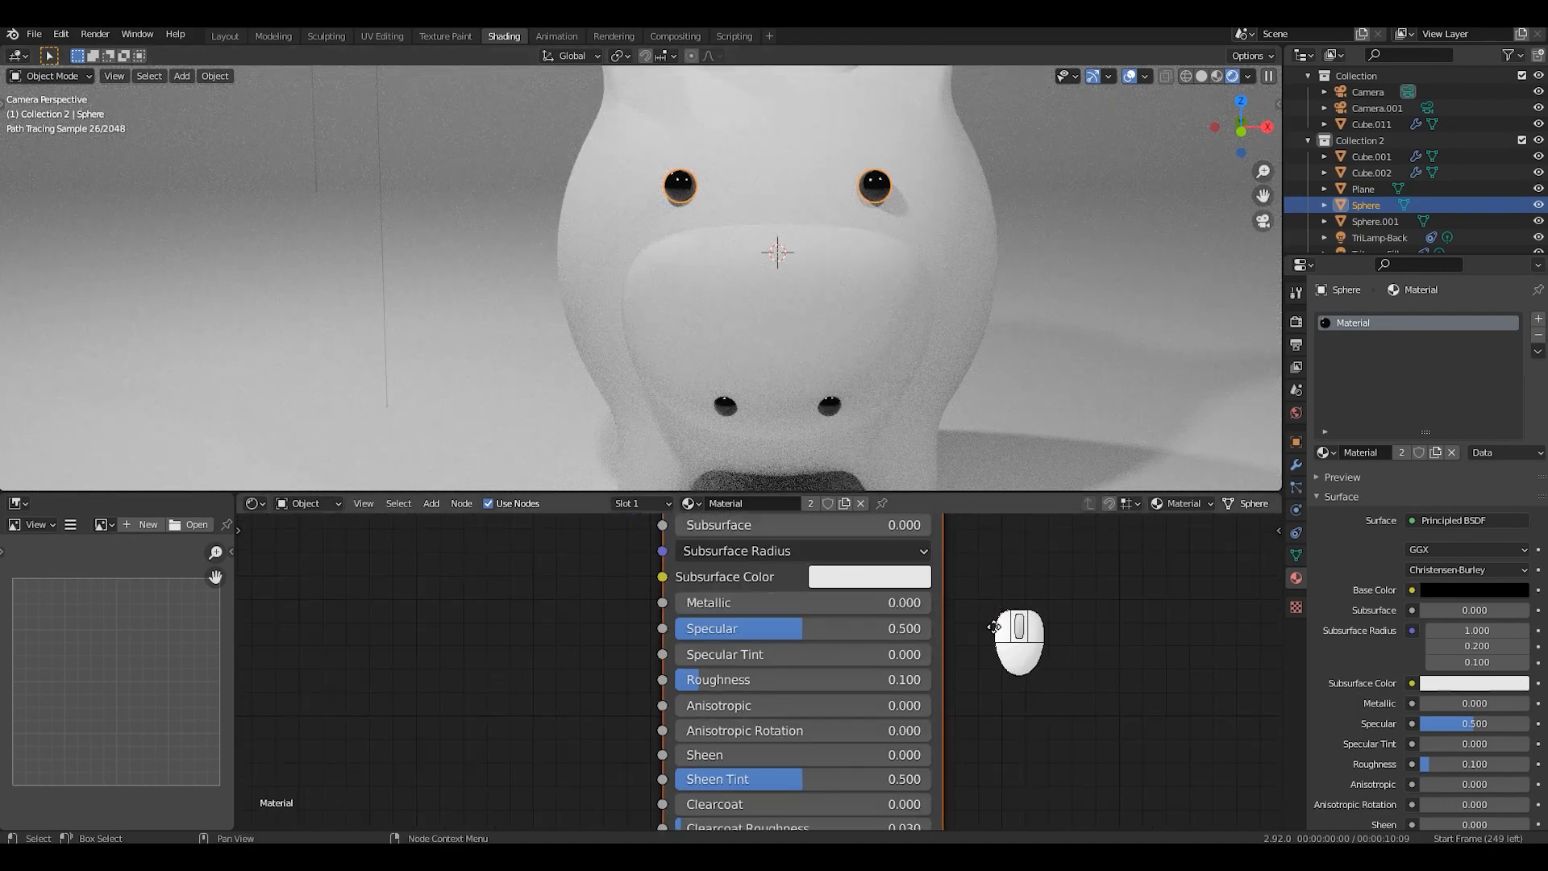
middle_drag(986, 603, 1008, 683)
click(888, 576)
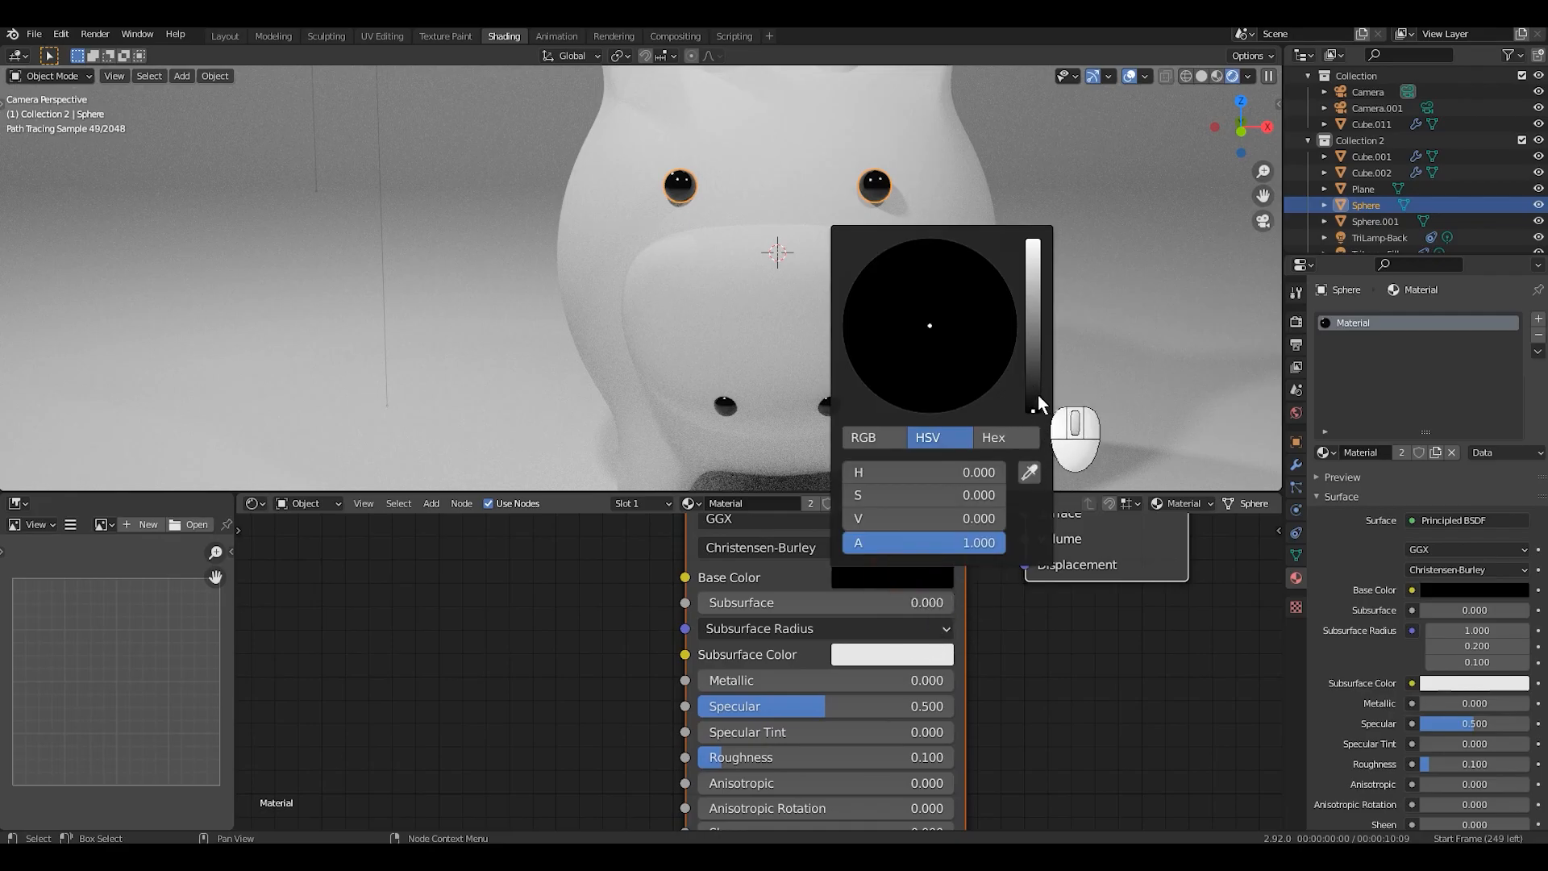
drag(1038, 395, 1032, 460)
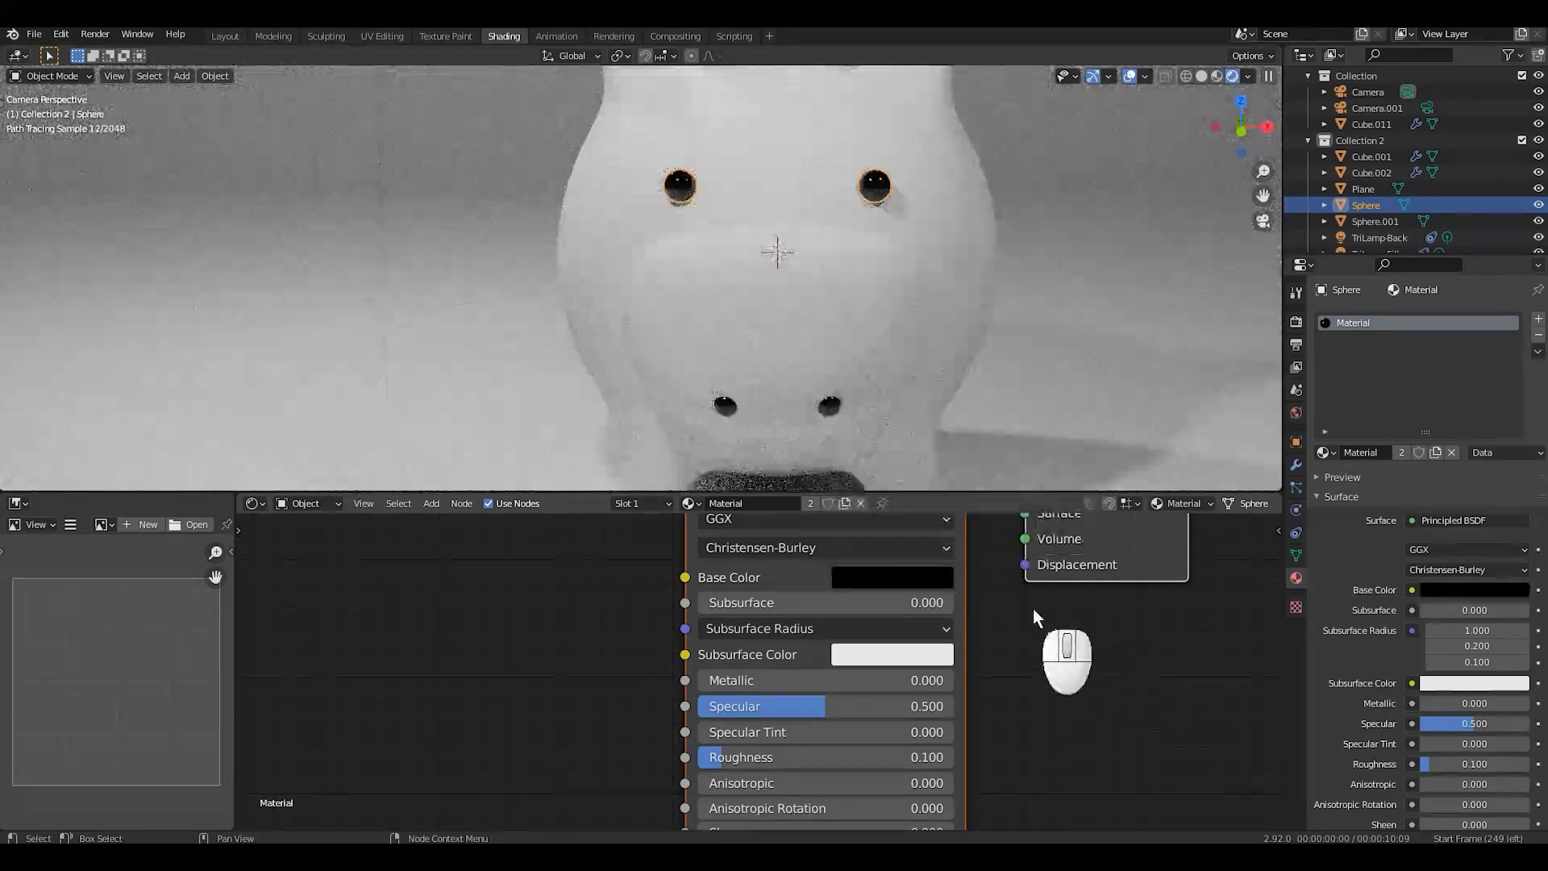
Step: Try a single-user copy of the material with a white base color on the nostrils, and unlink that copy
click(829, 404)
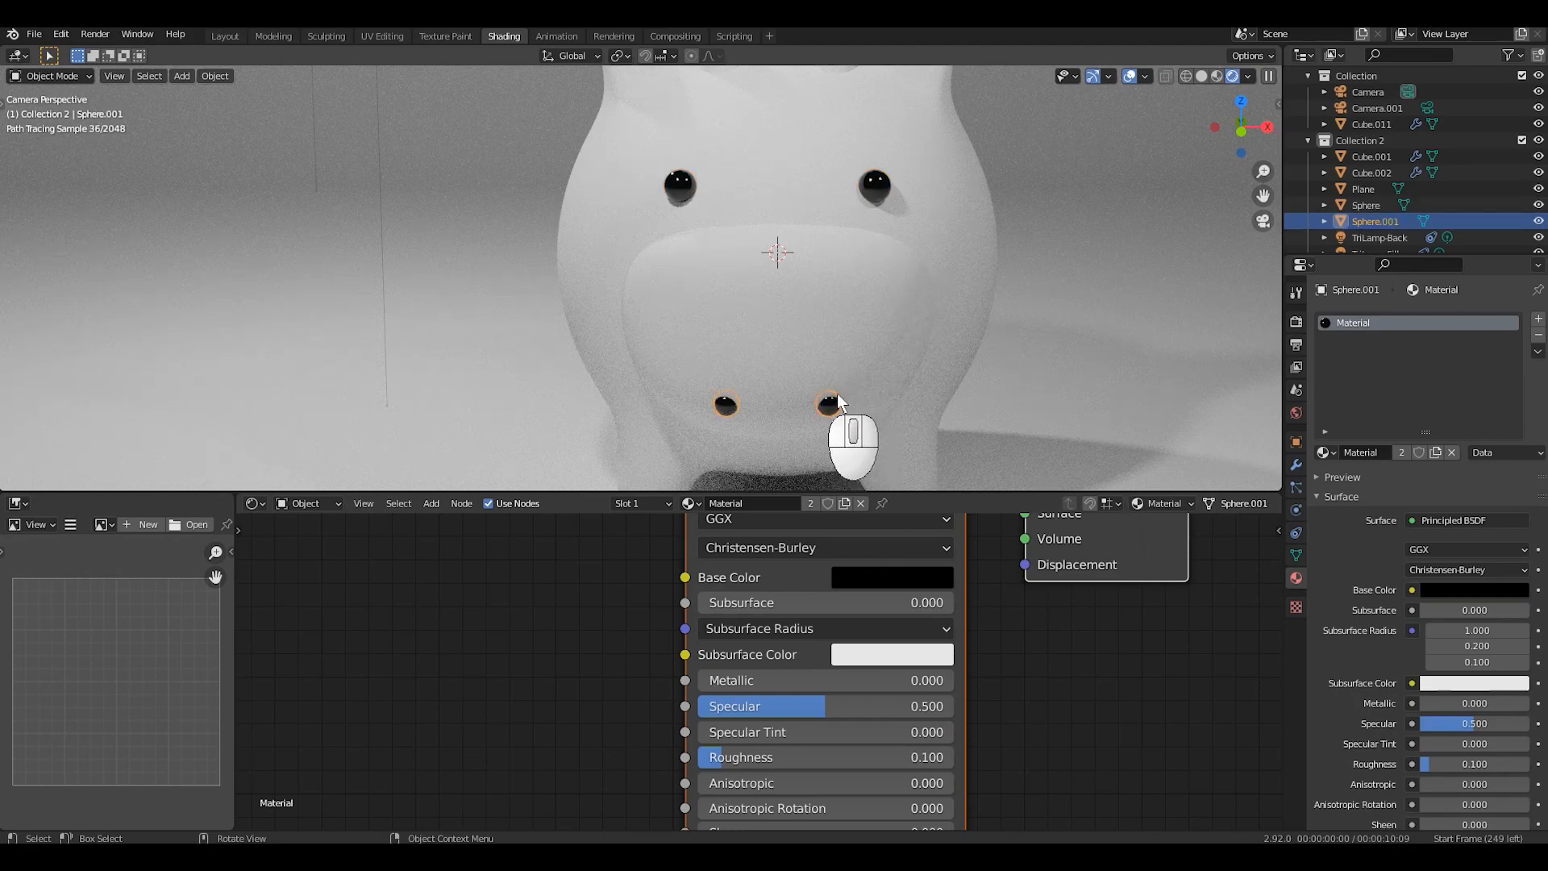
click(812, 504)
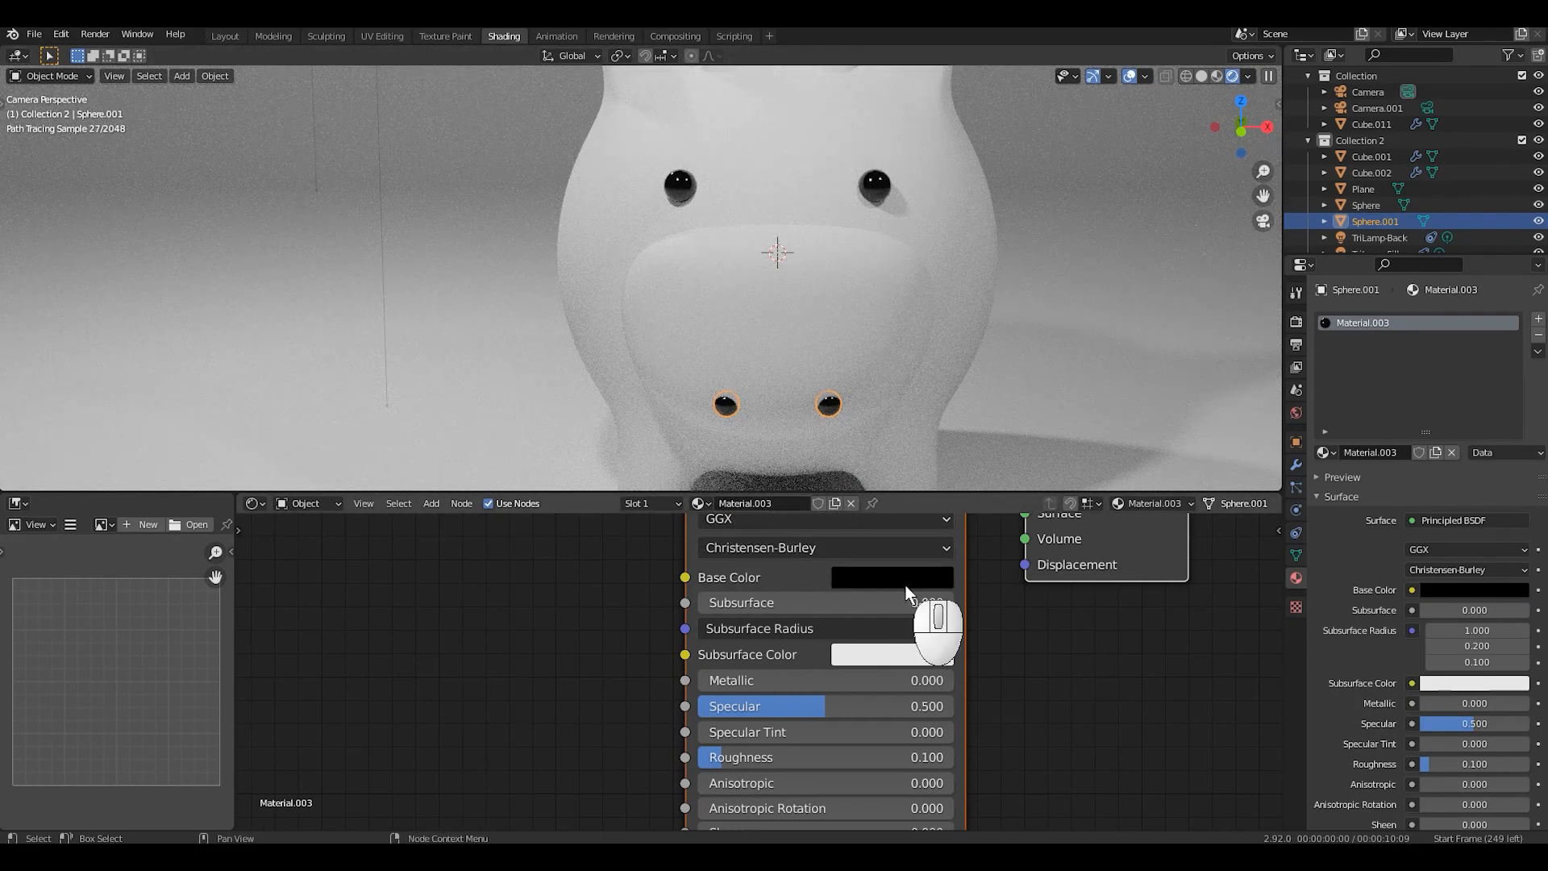
click(926, 578)
drag(1035, 410, 1033, 237)
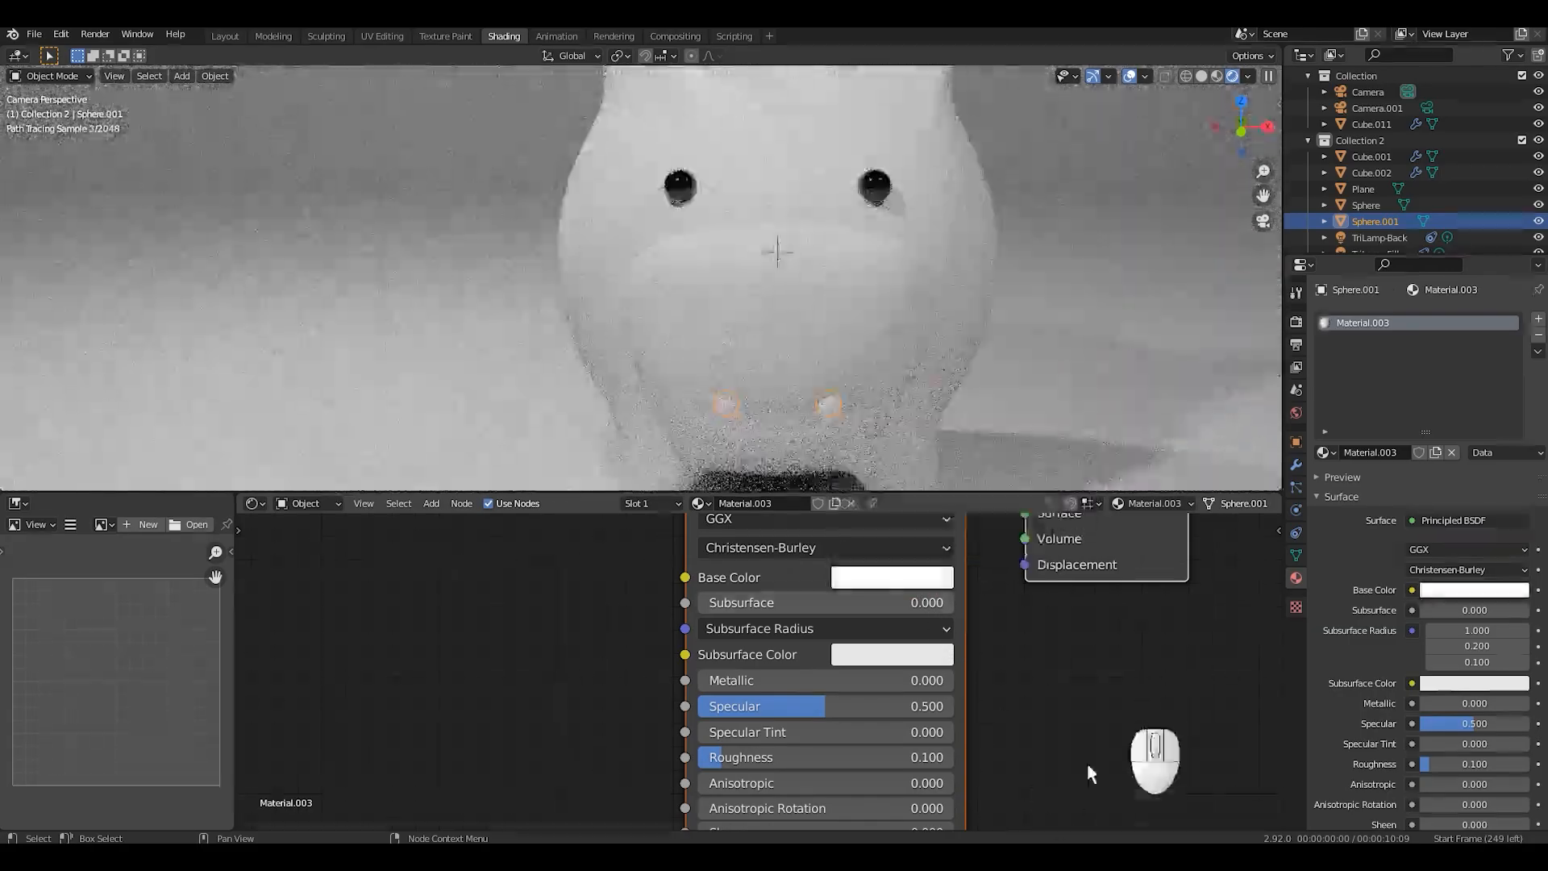
click(851, 503)
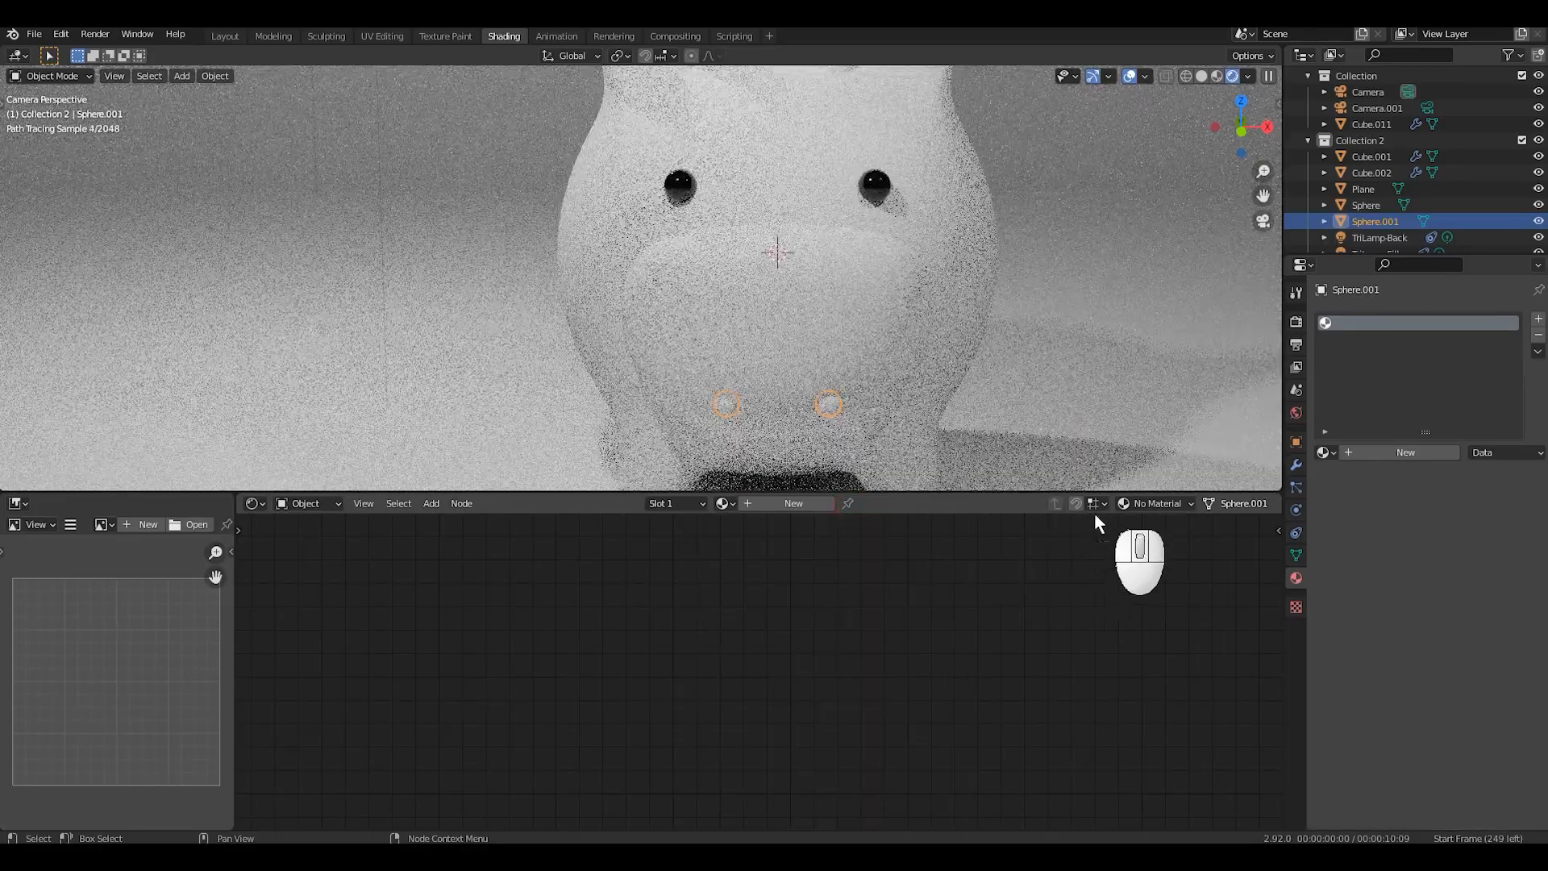
Step: Create a new material for the nostrils with a black base color and Specular at 0
click(786, 502)
click(892, 577)
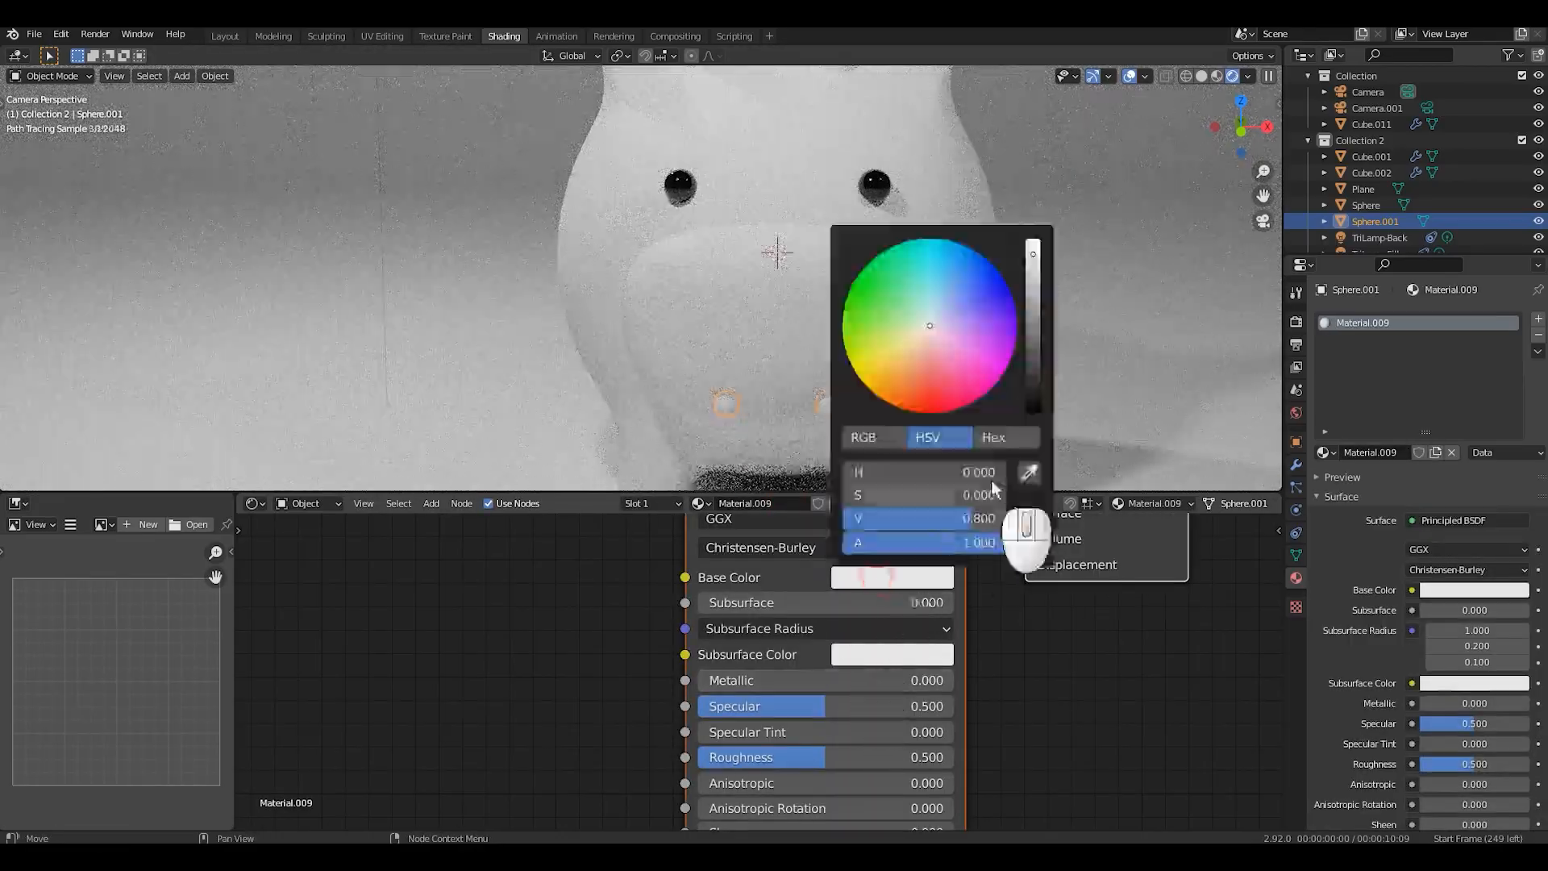
drag(1029, 379, 1026, 423)
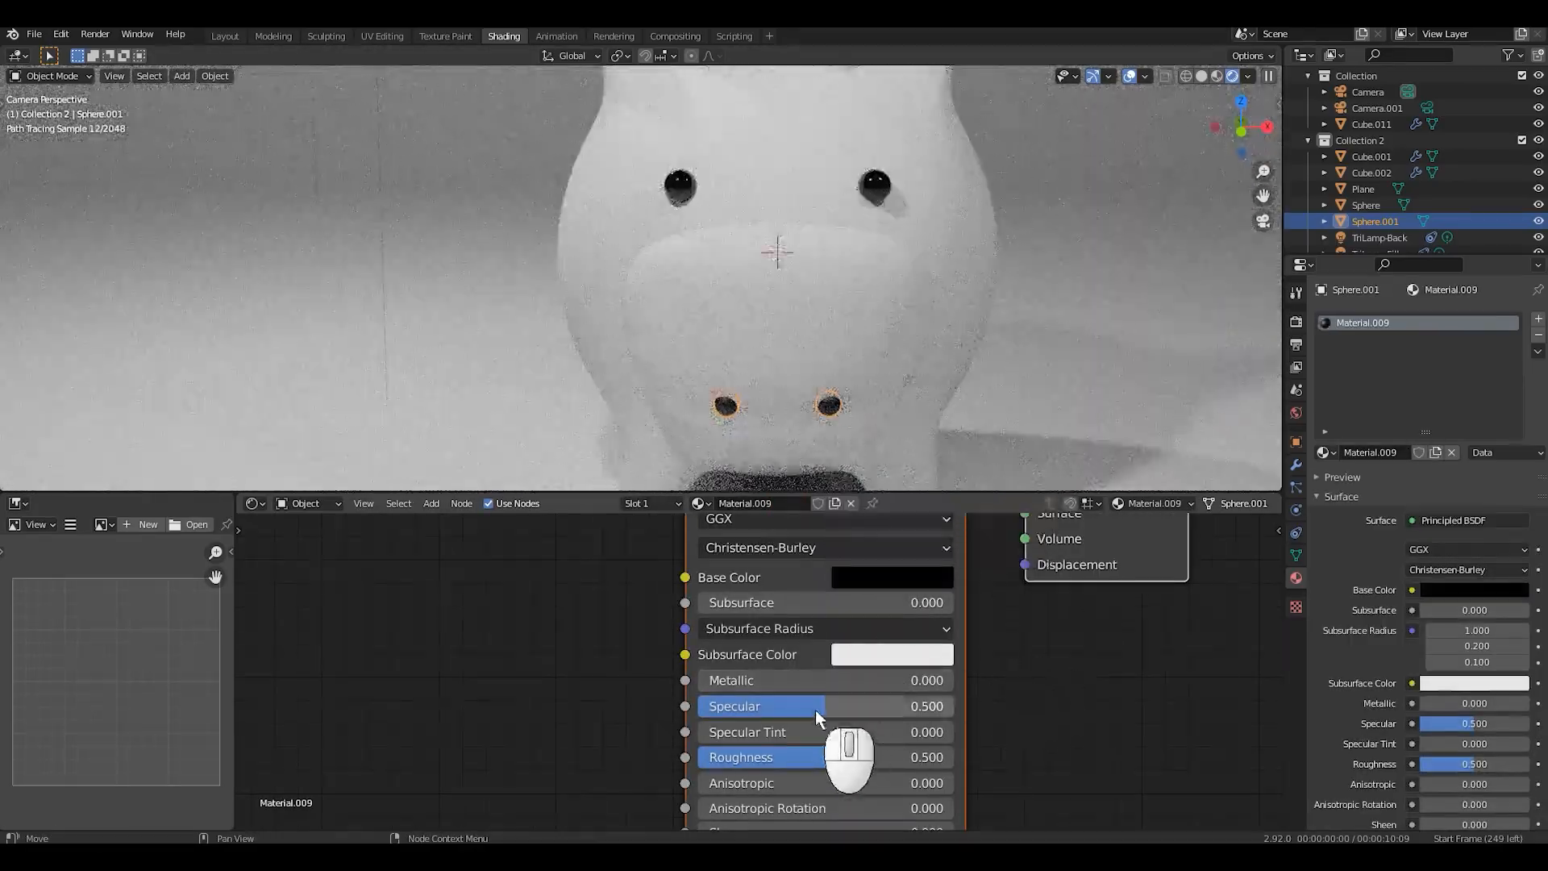
drag(815, 707, 674, 710)
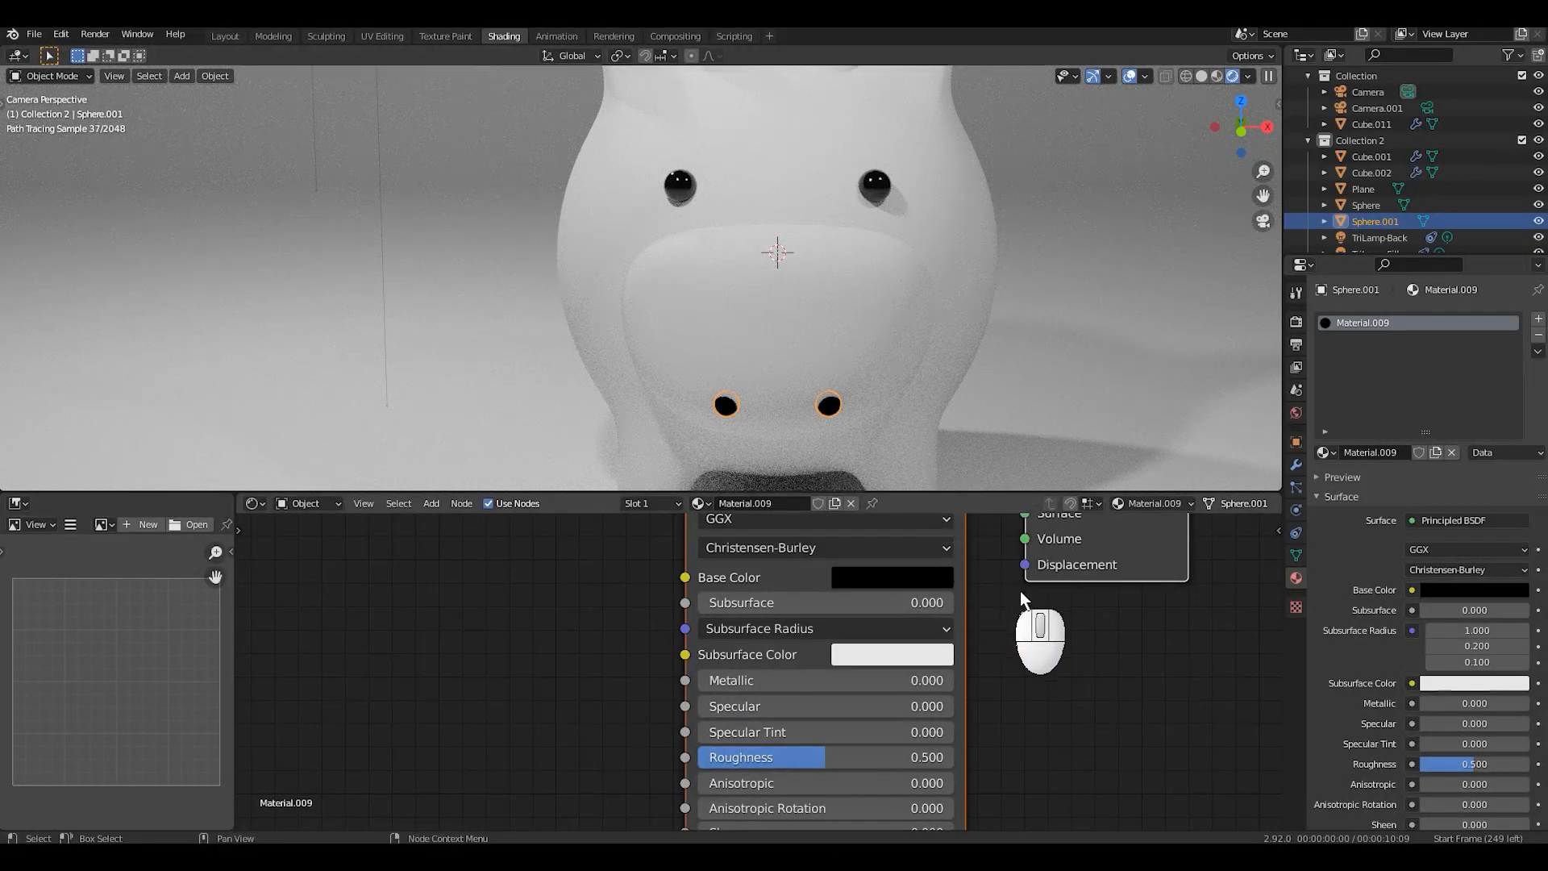
scroll(1008, 590, down, 2)
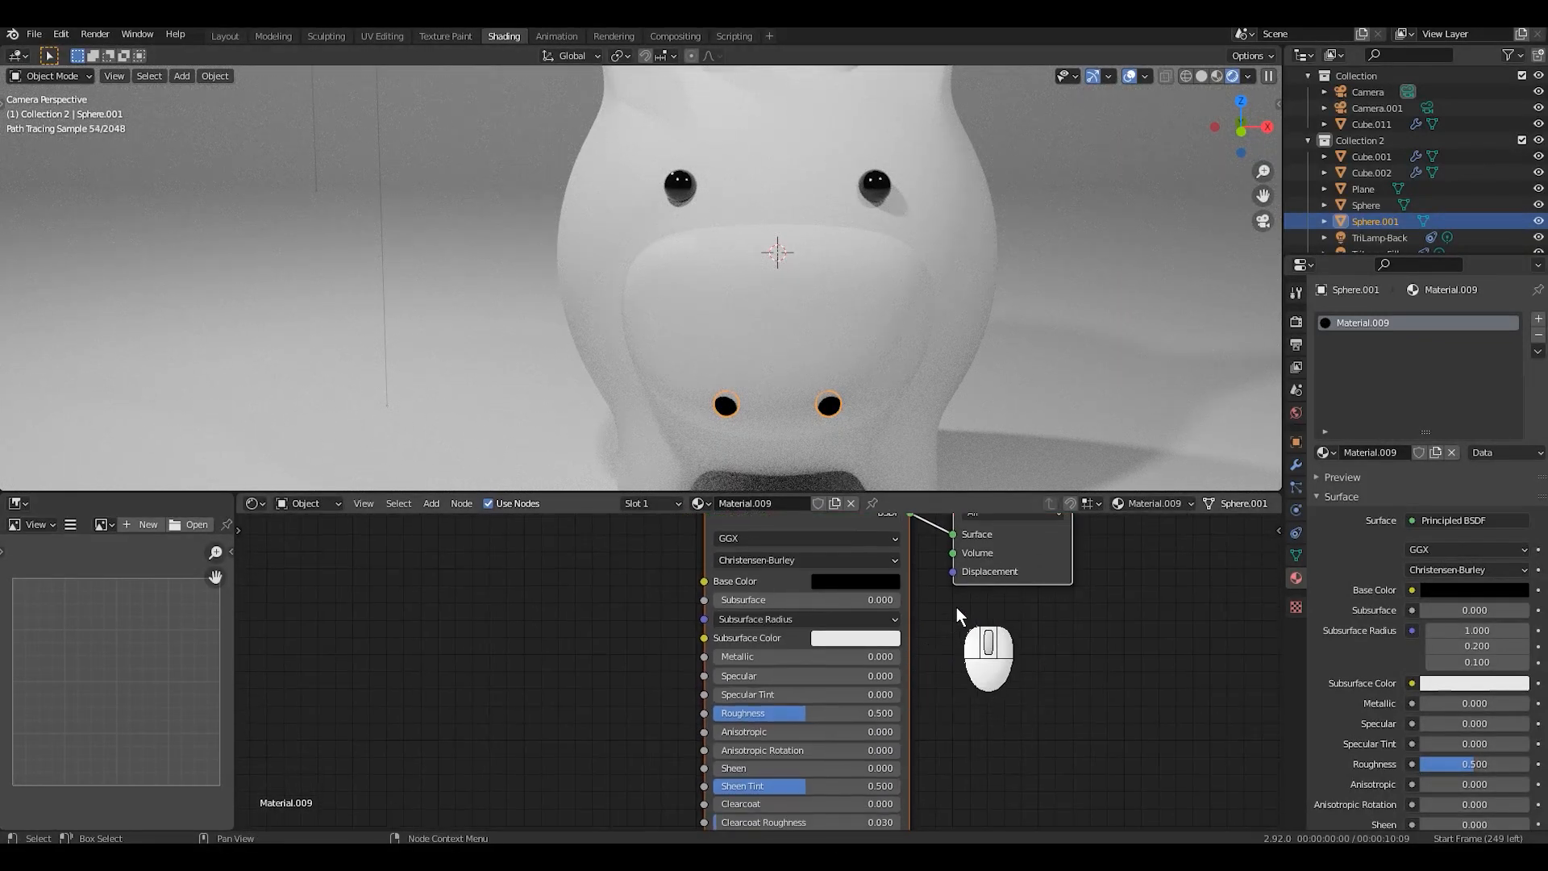
Step: Create a new material for the muzzle and set its base color to a warm pale yellow
click(839, 303)
click(786, 514)
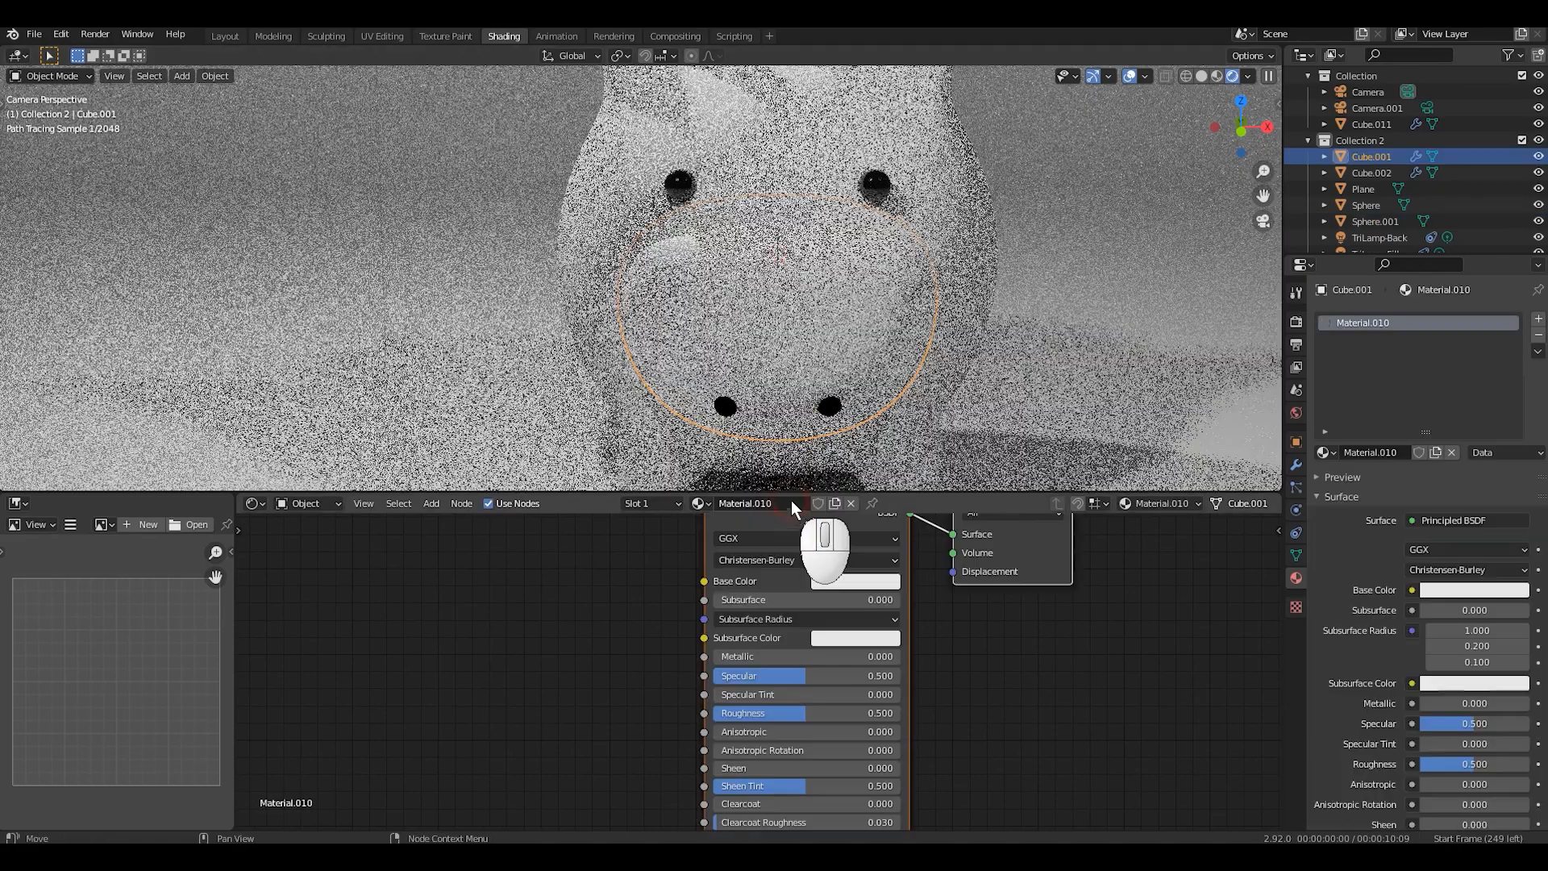
click(856, 581)
click(867, 416)
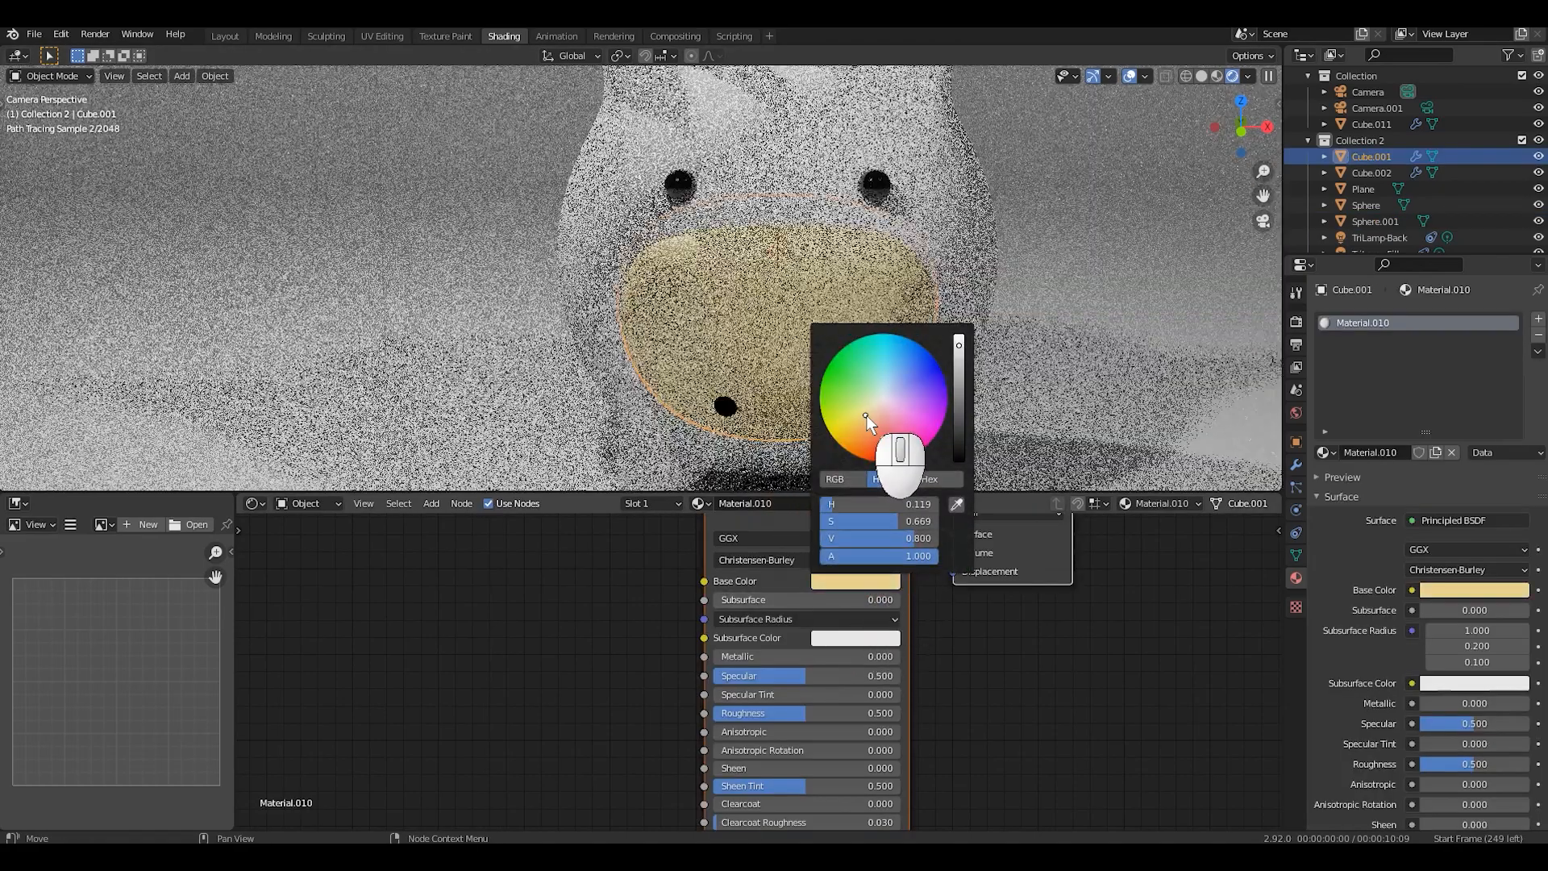
click(959, 352)
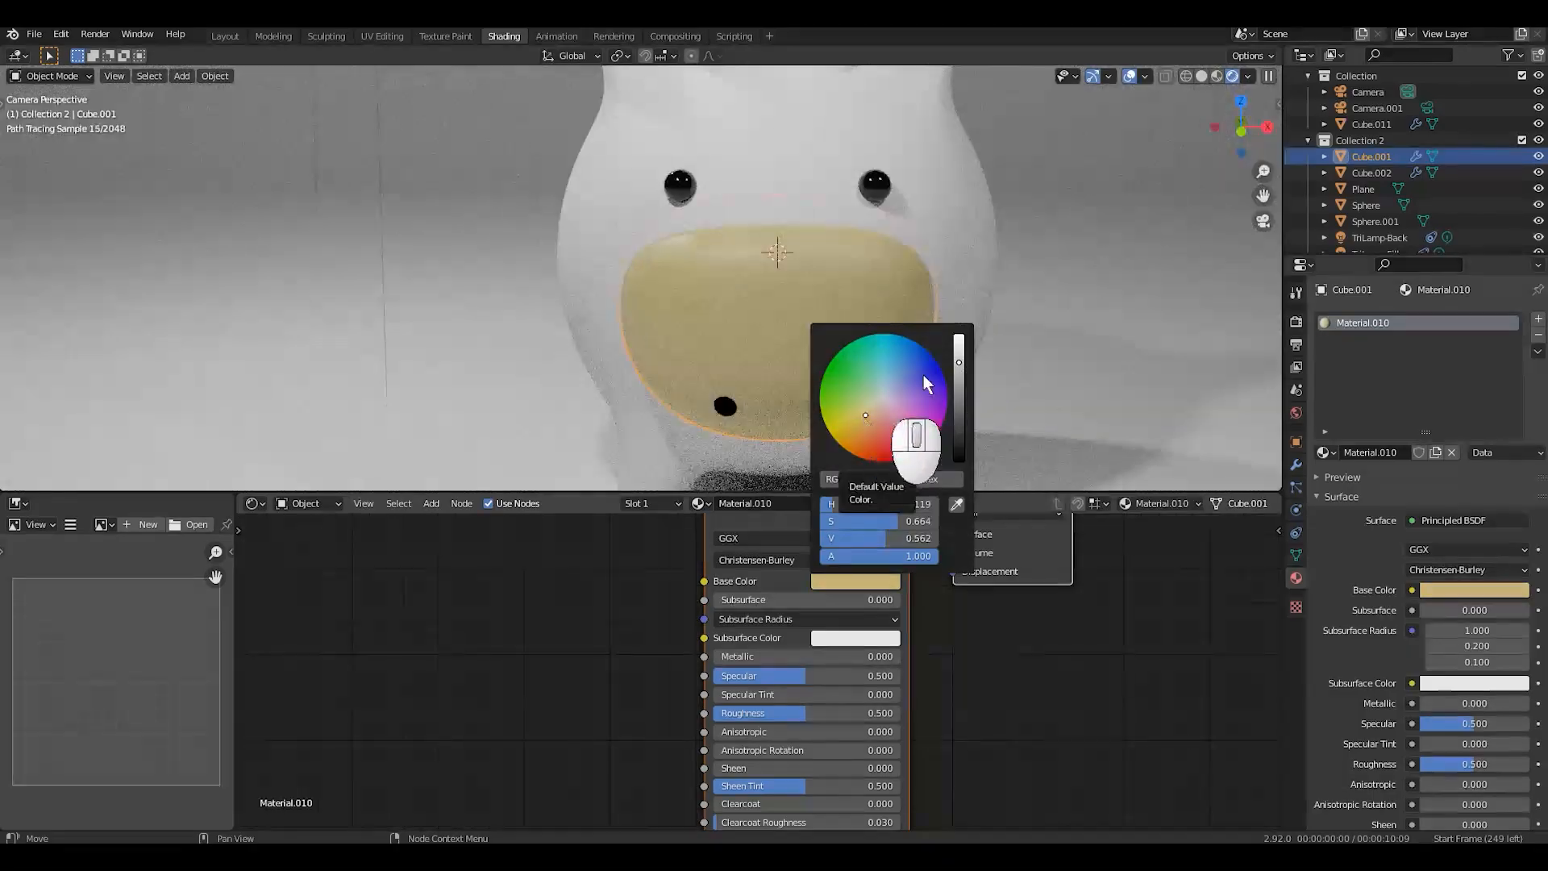
drag(960, 362, 960, 346)
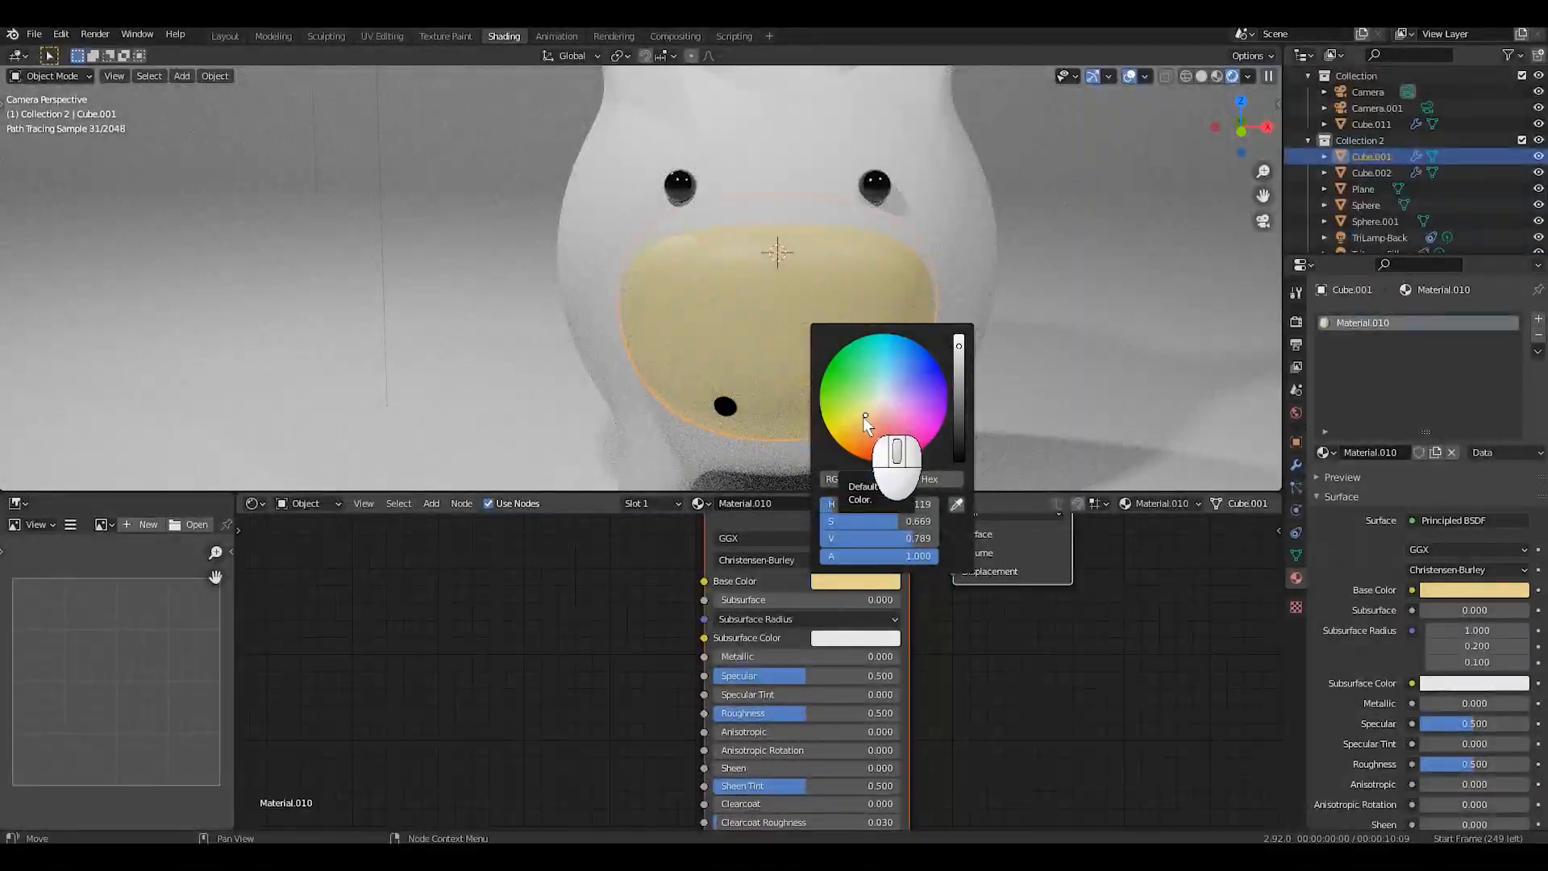
drag(863, 417, 863, 420)
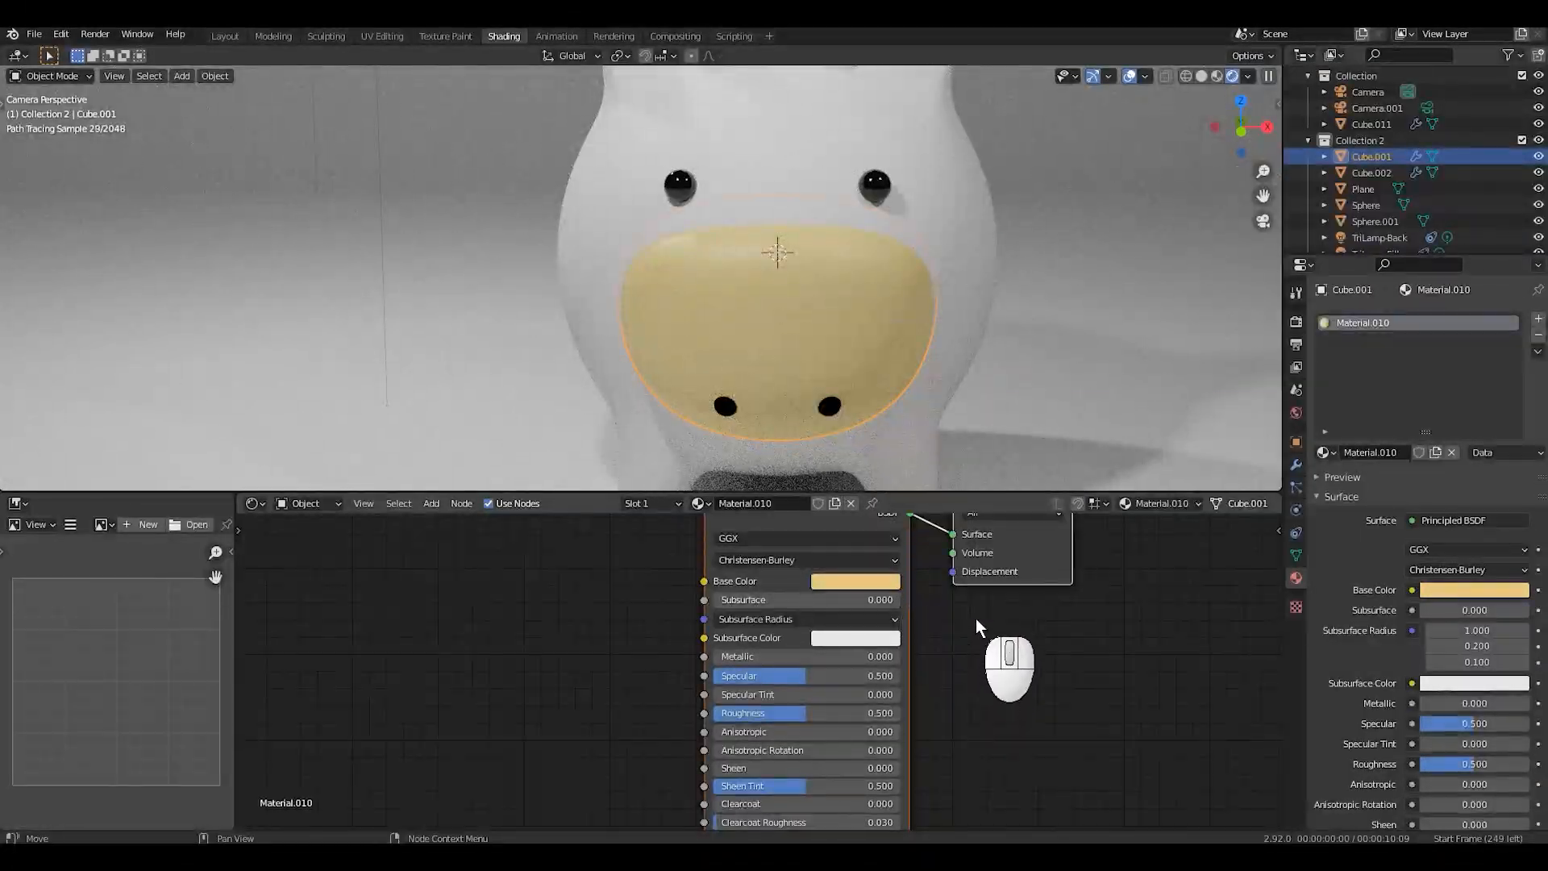
Step: Create a new material for the two horns and set its base color to a darkened reddish brown
scroll(948, 322, down, 3)
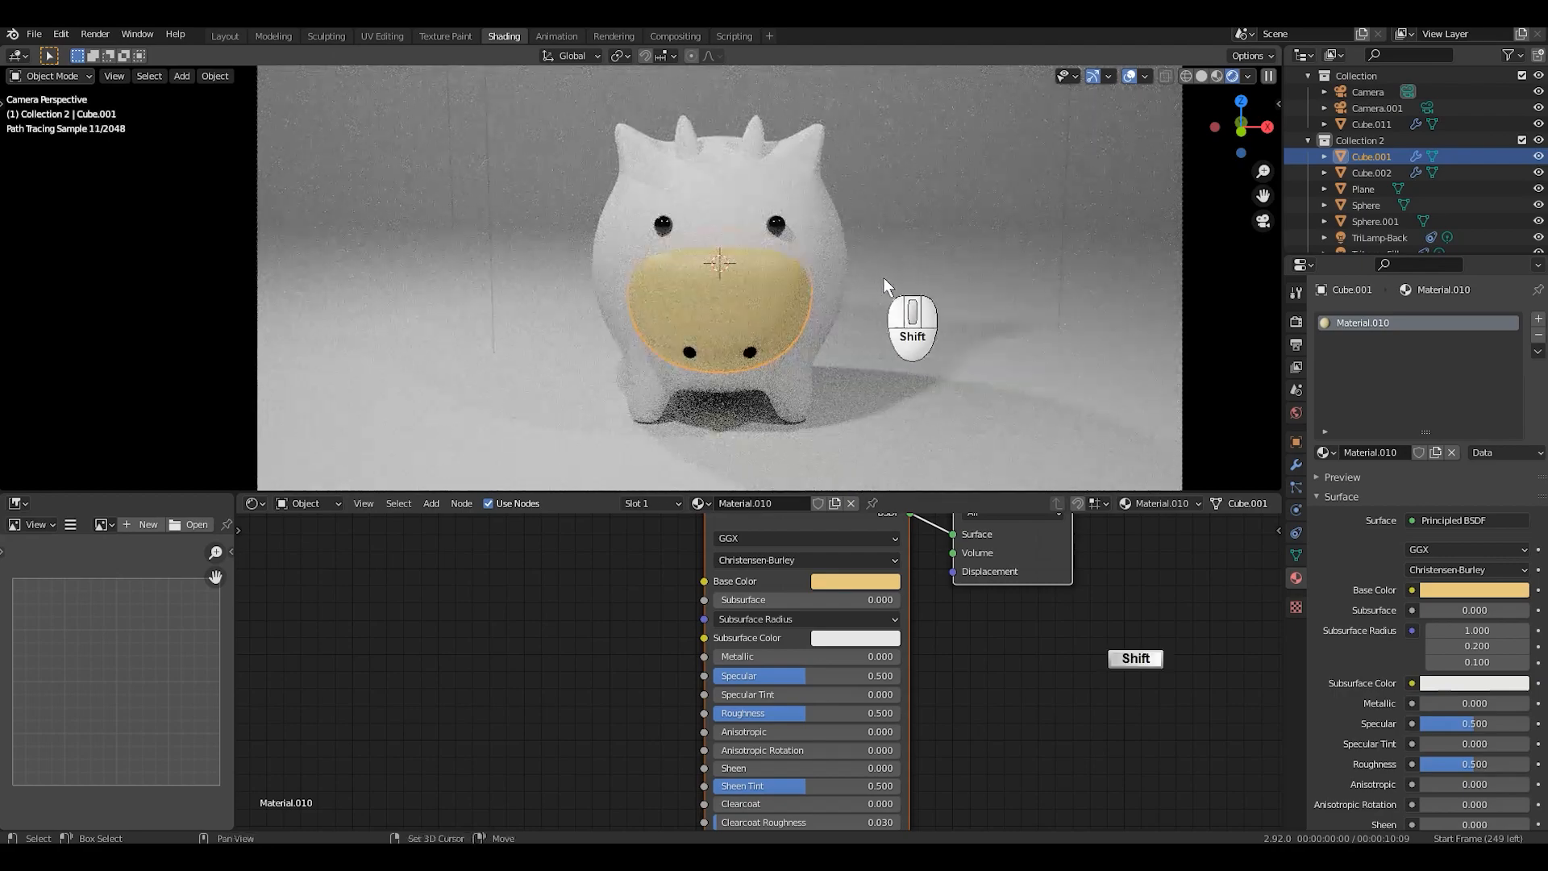
shift+middle_drag(884, 278, 919, 291)
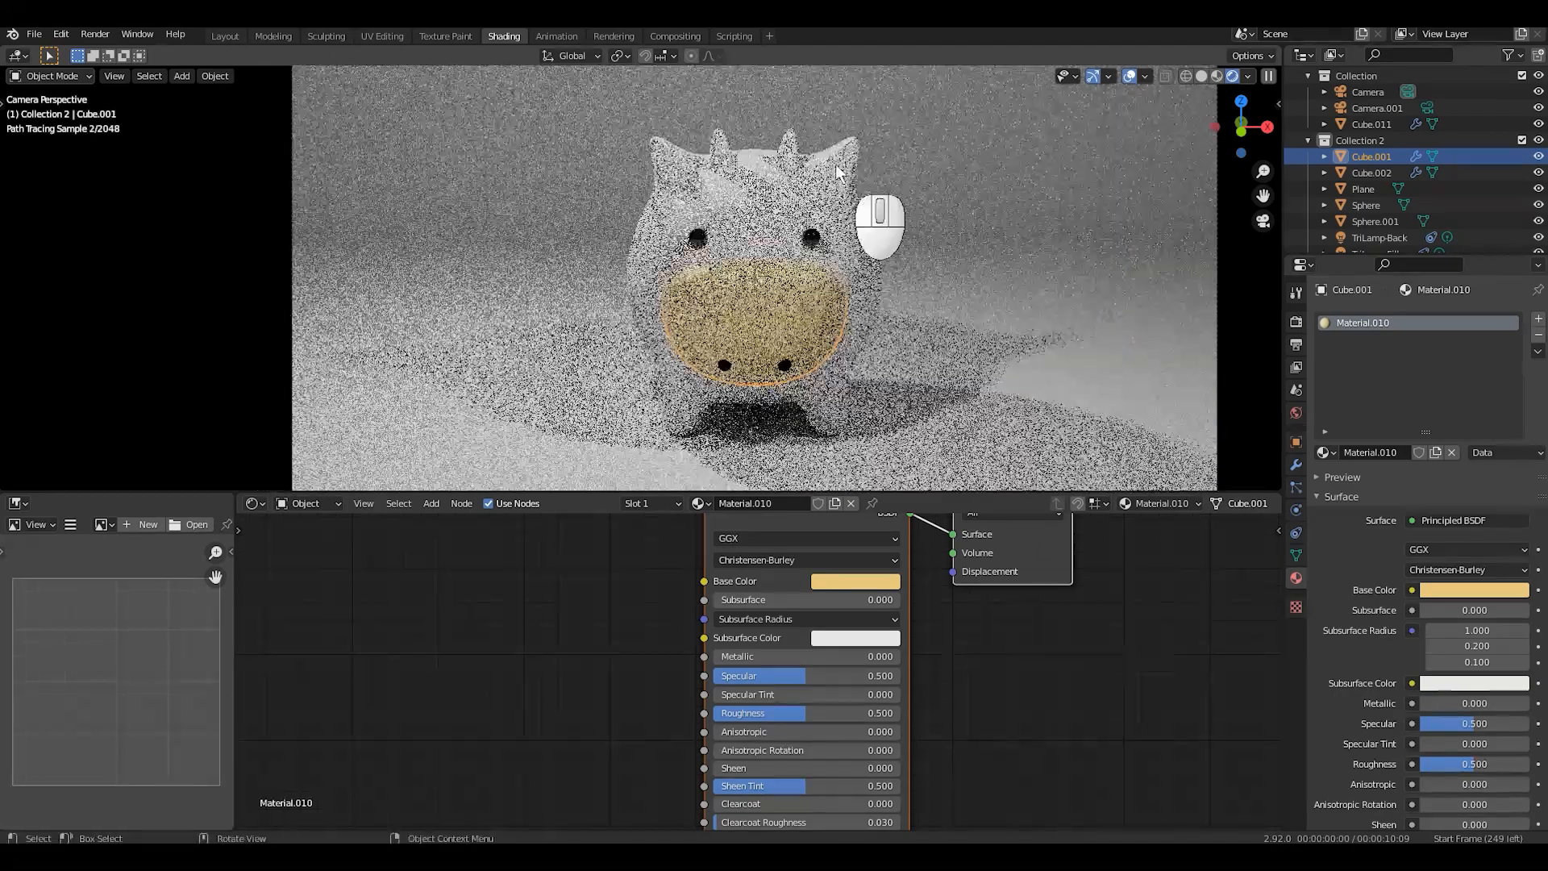
click(788, 145)
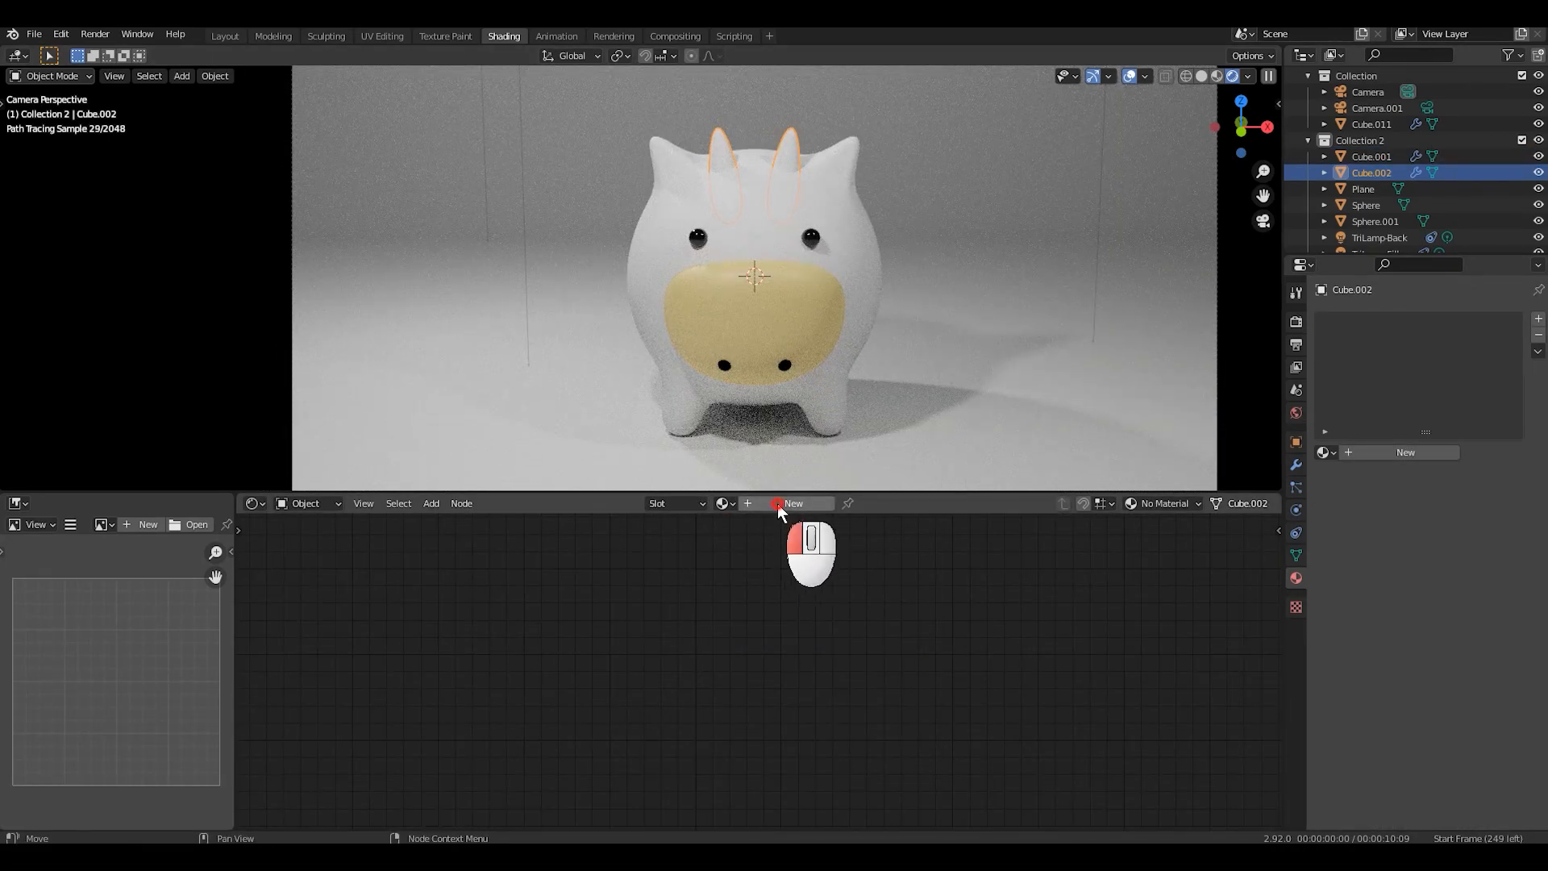
click(778, 506)
click(884, 580)
click(876, 424)
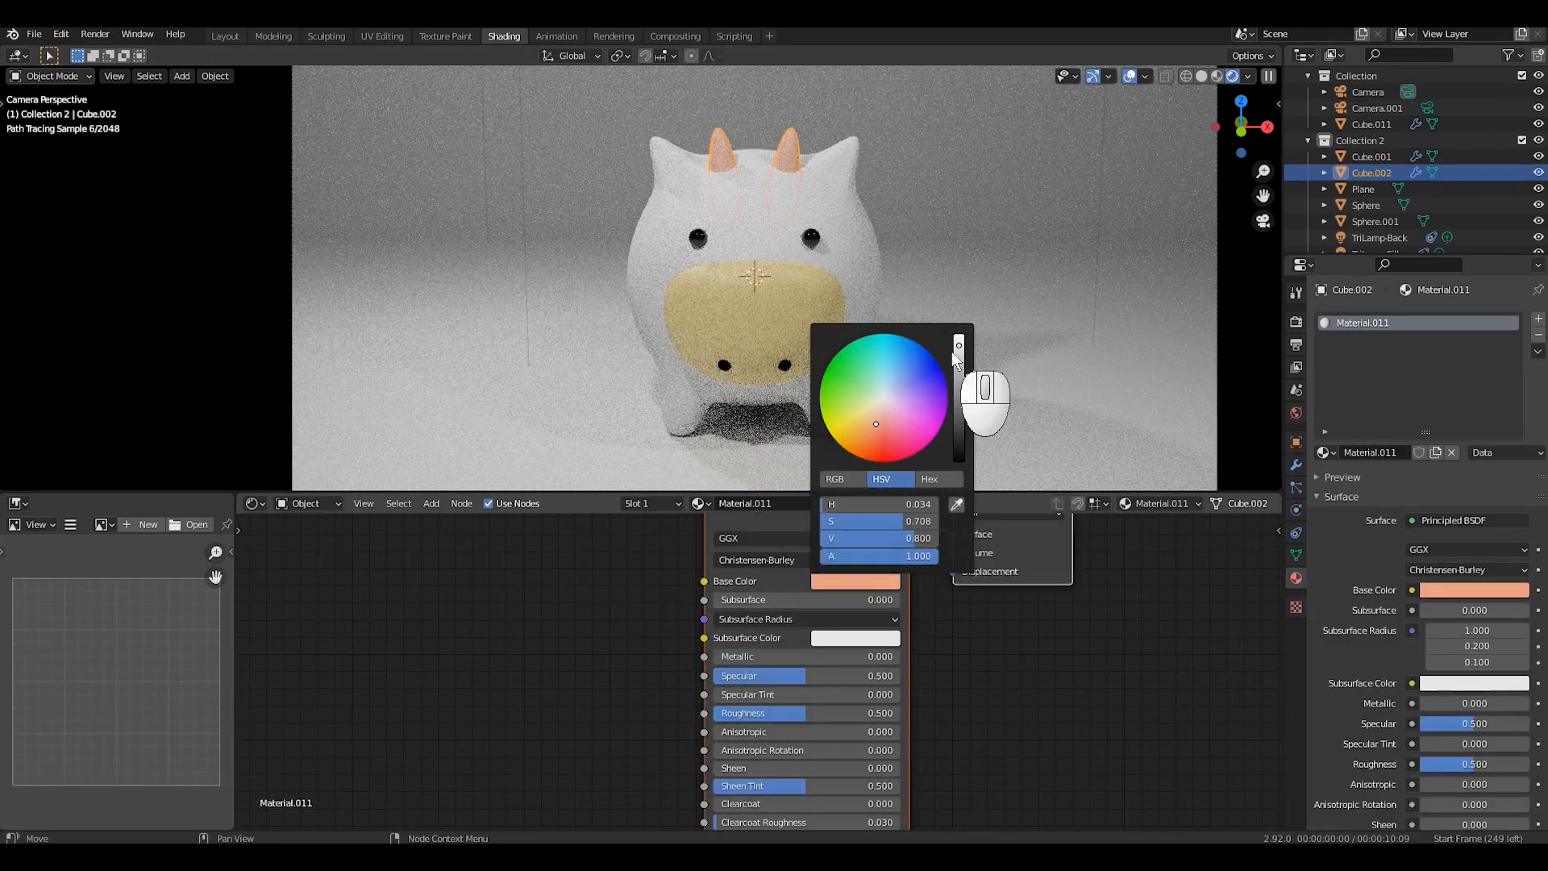
drag(957, 357, 956, 382)
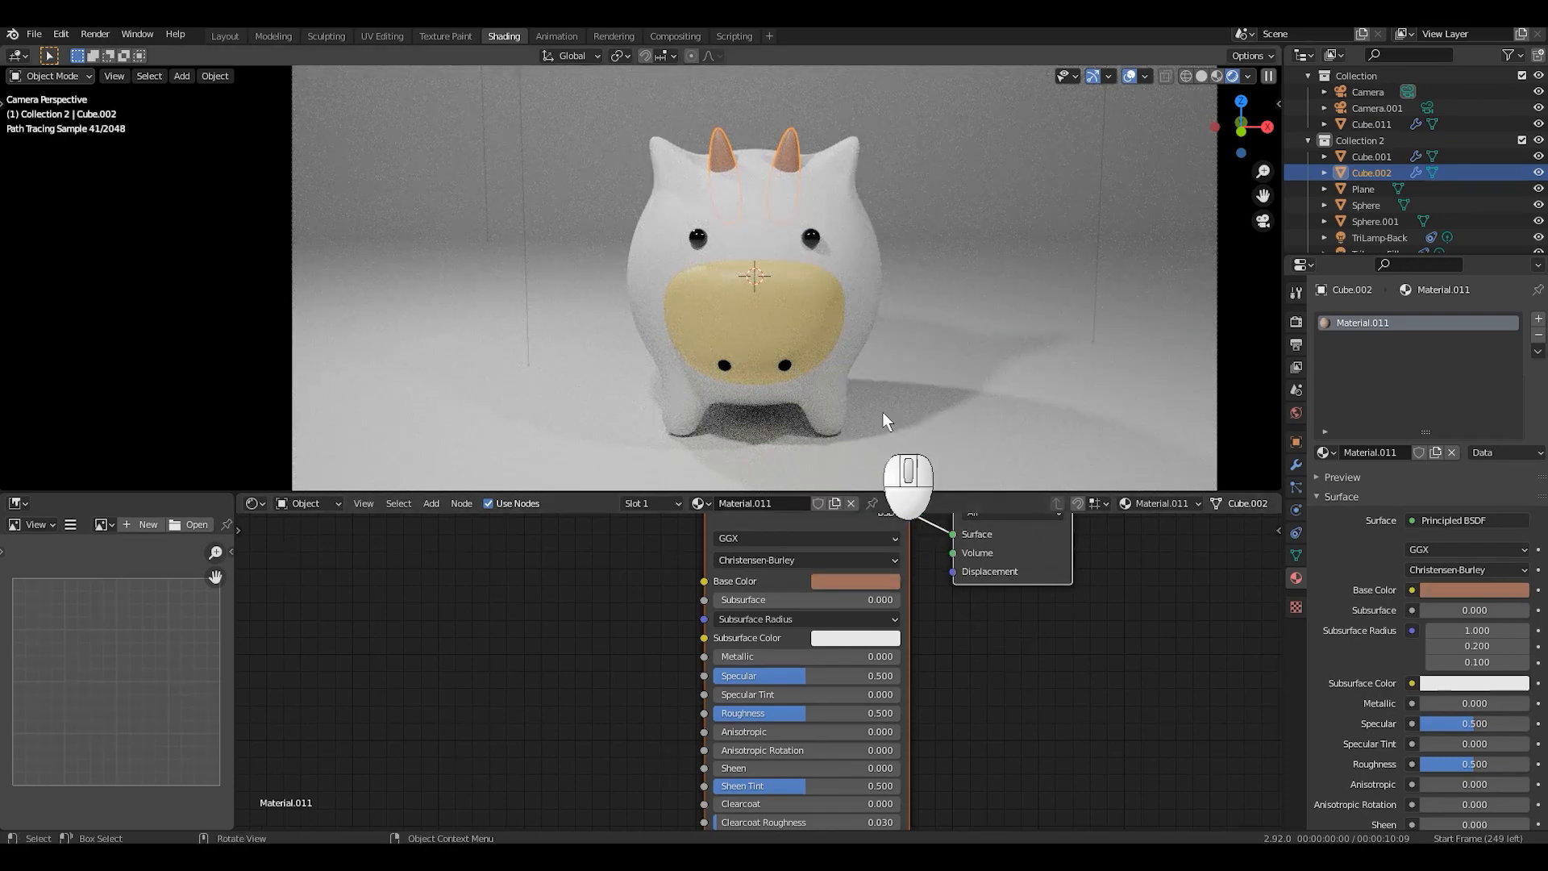
Step: Create a new material for the animal's body and leave its base color white
click(857, 253)
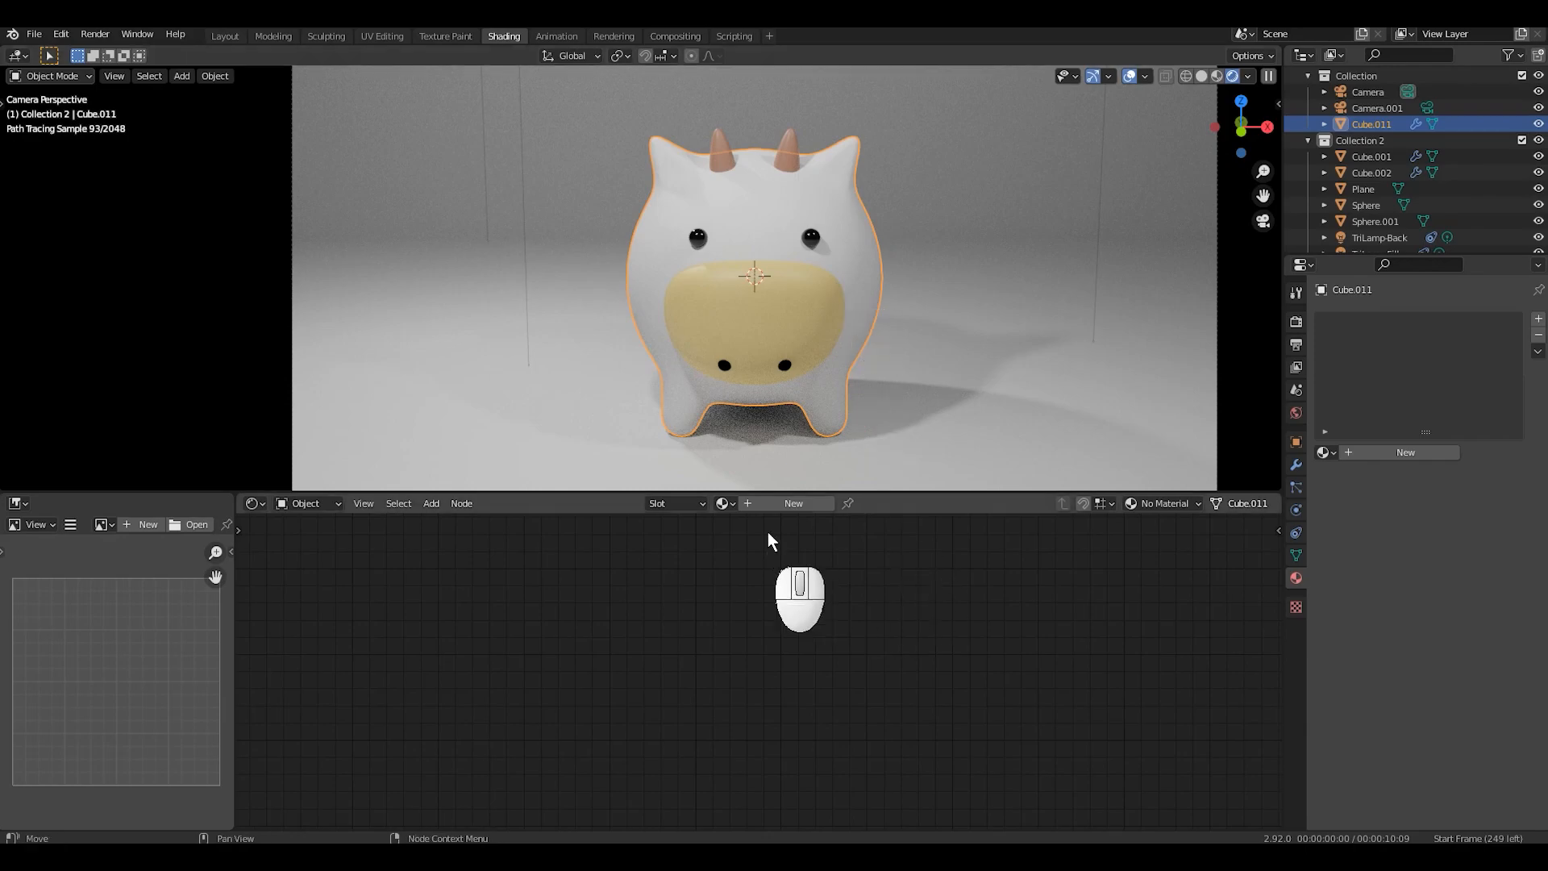
click(786, 506)
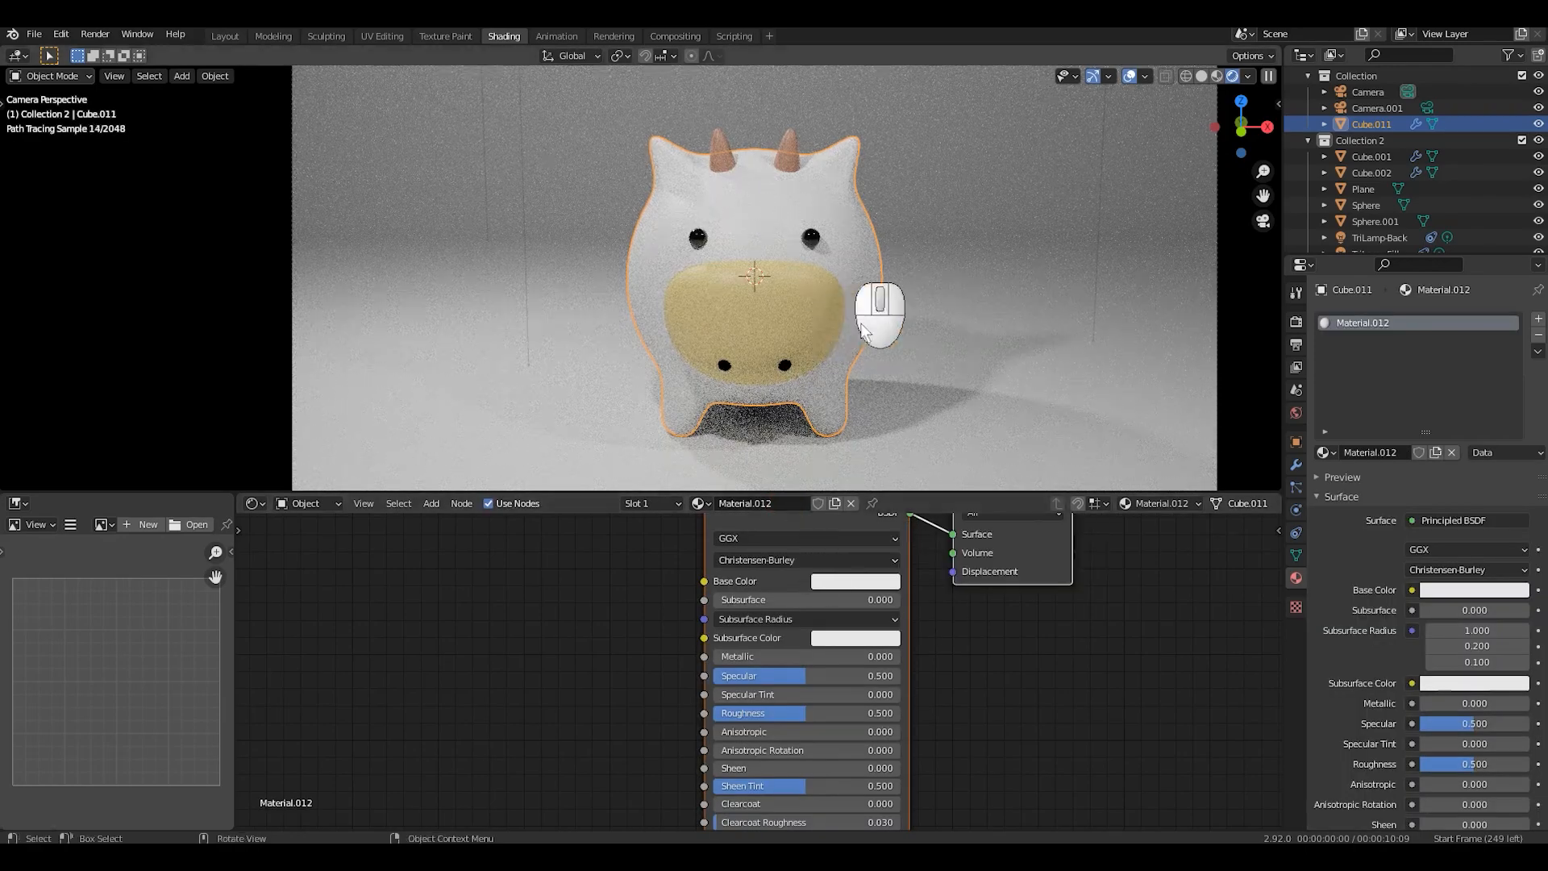
click(855, 581)
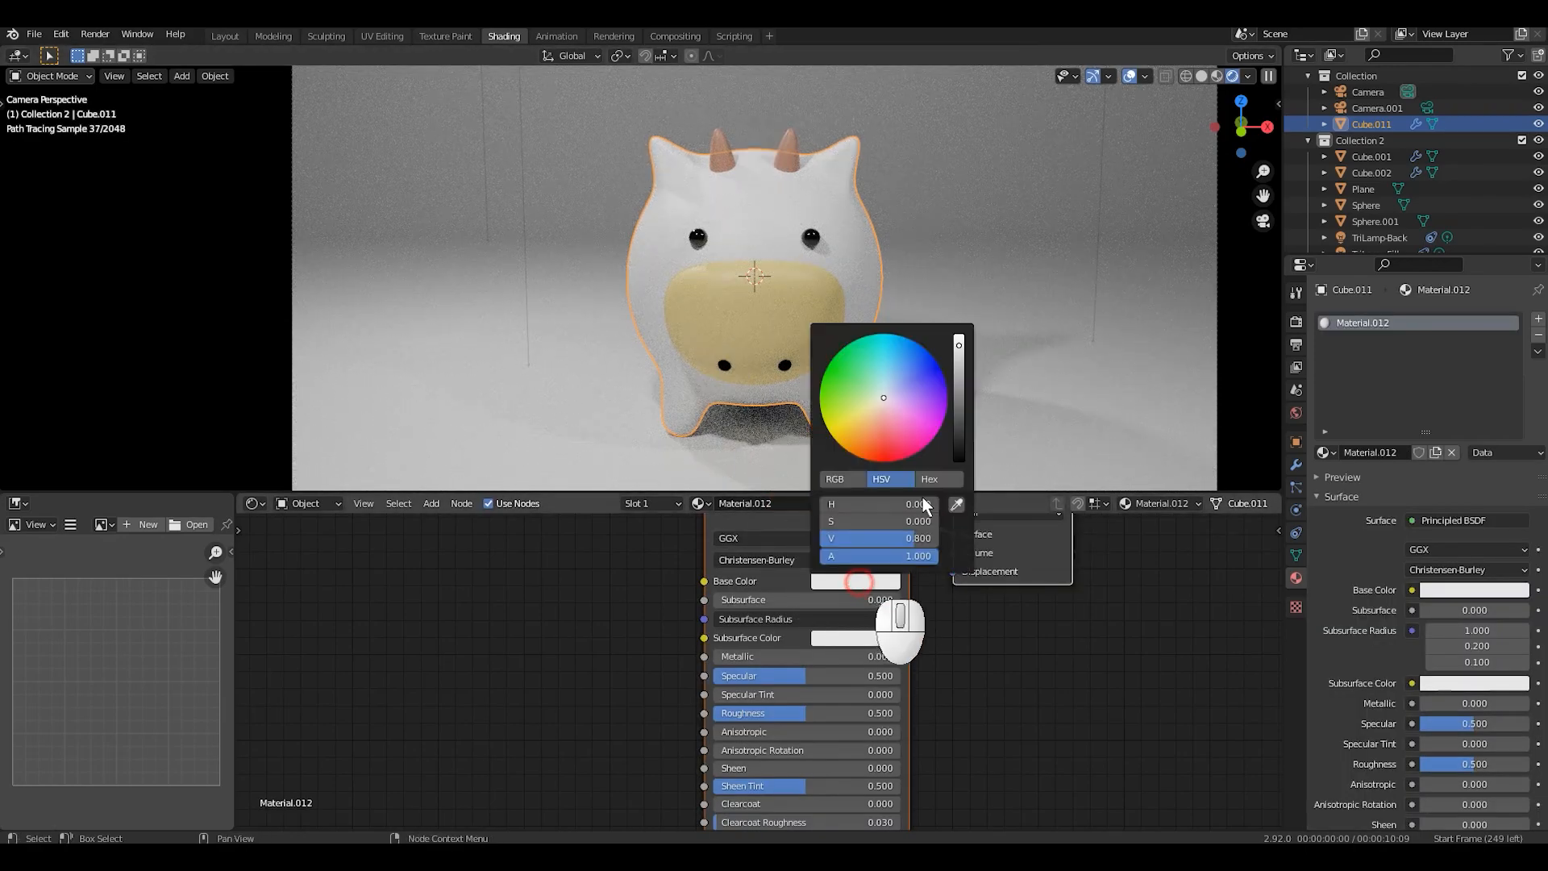
mouse_move(903, 403)
mouse_down()
mouse_move(855, 354)
mouse_move(882, 333)
mouse_move(910, 376)
mouse_up()
key(Escape)
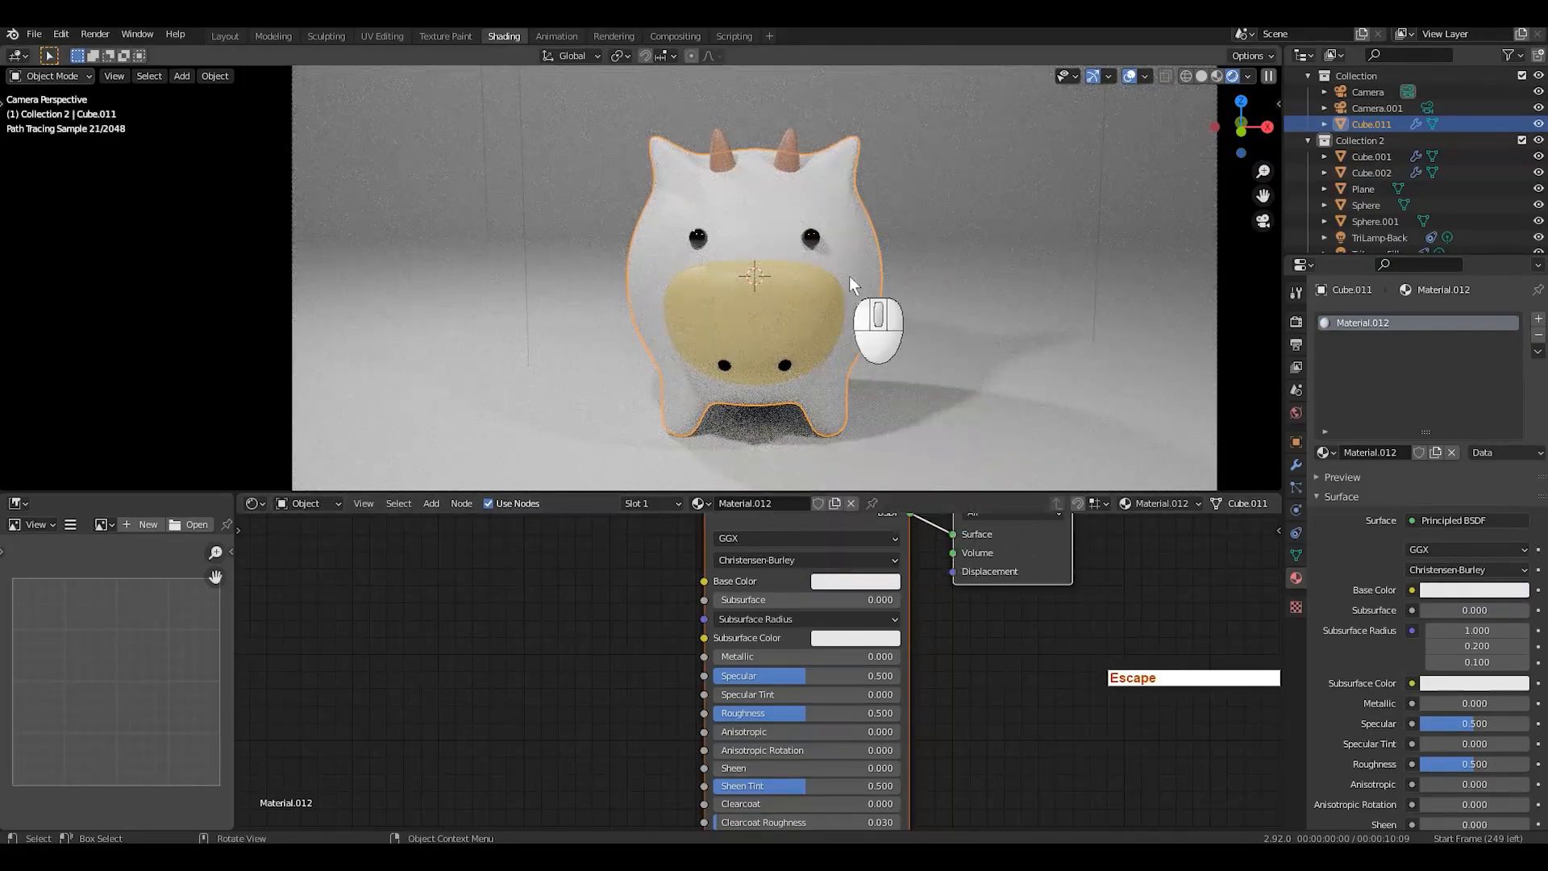
Step: Select the inner face of both ears in Edit Mode and assign them a new material in a second material slot
scroll(879, 275, up, 2)
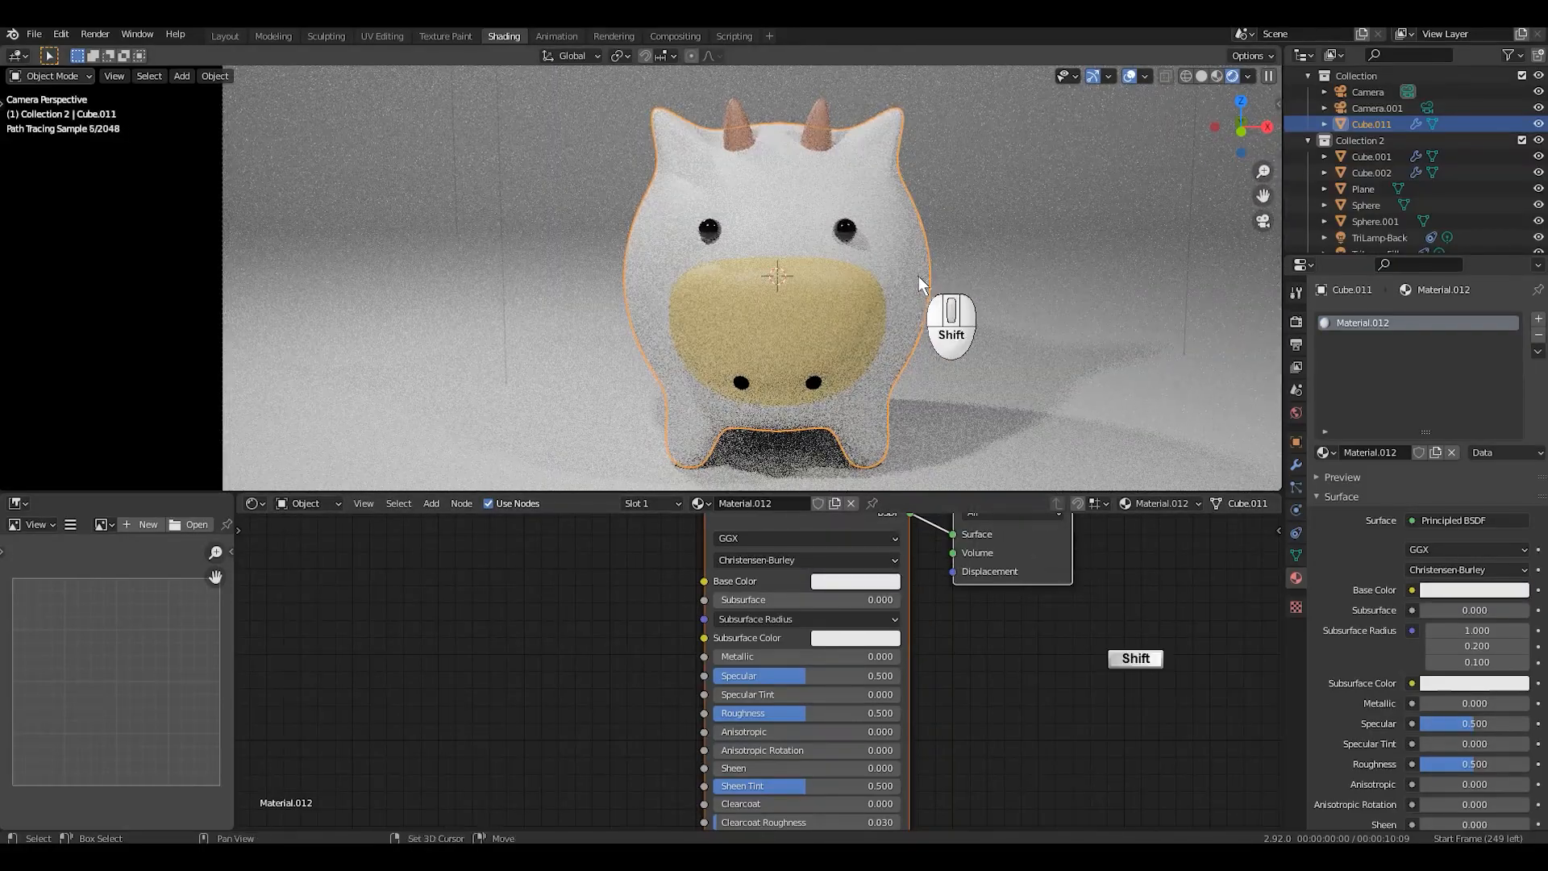
shift+middle_drag(919, 283, 891, 271)
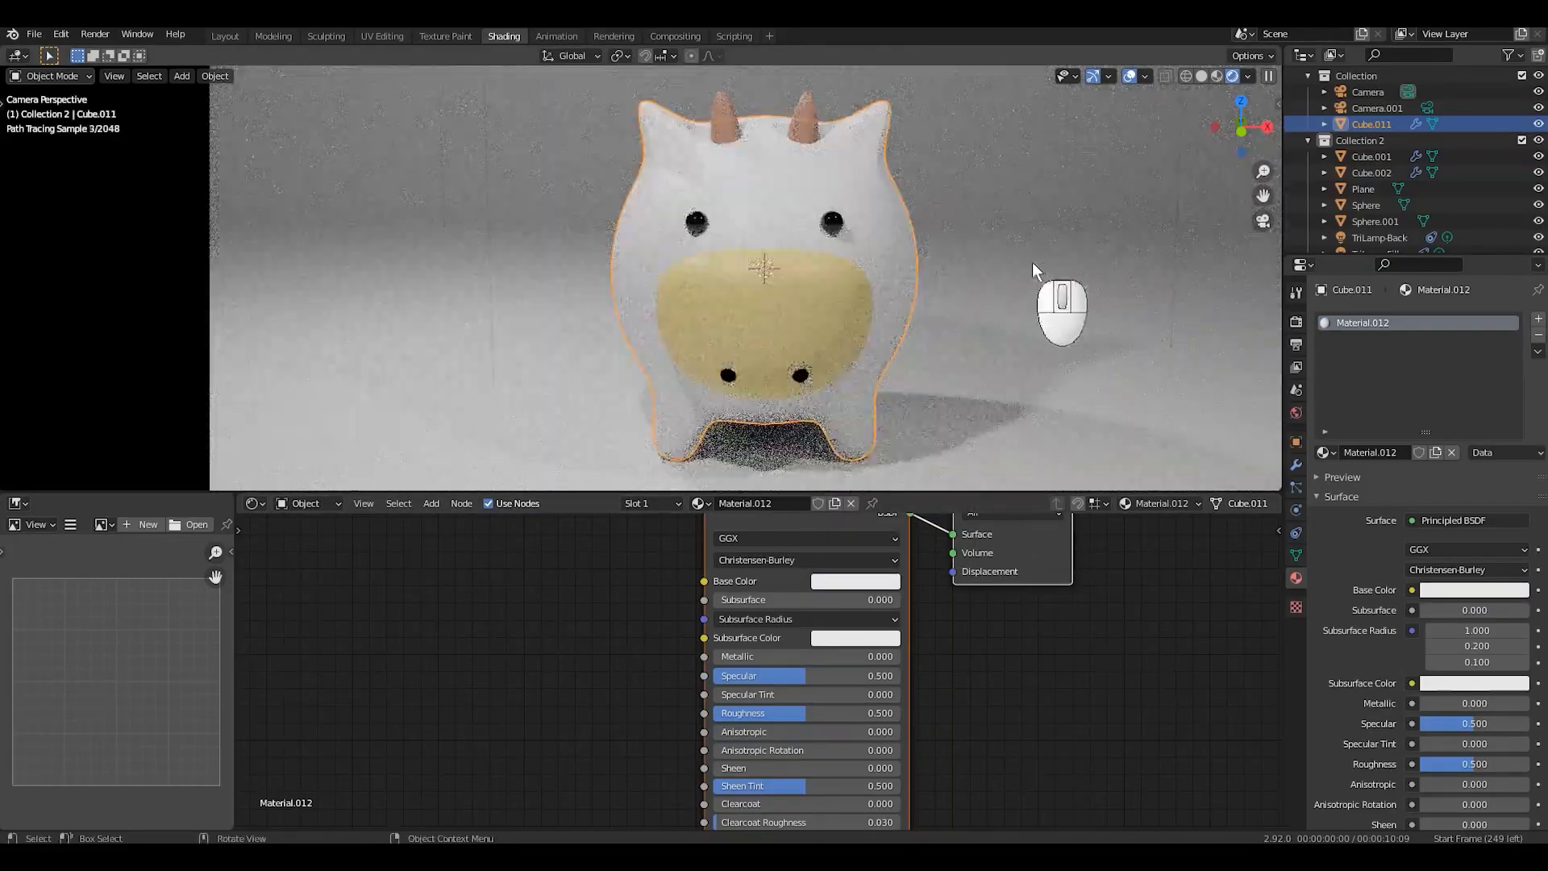
key(ctrl+Tab)
click(1162, 263)
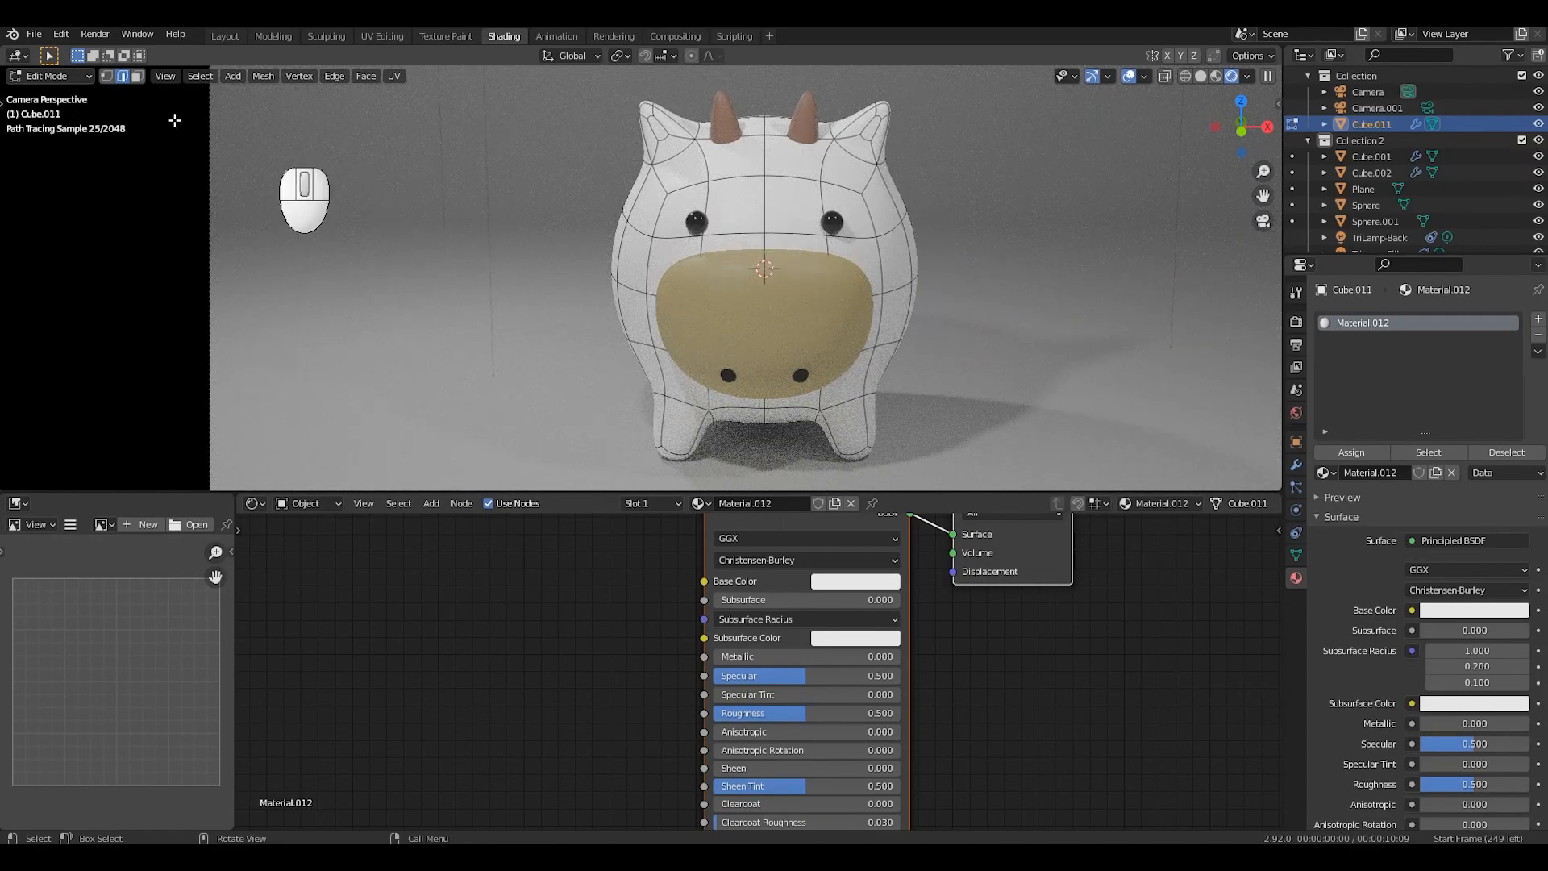
click(138, 76)
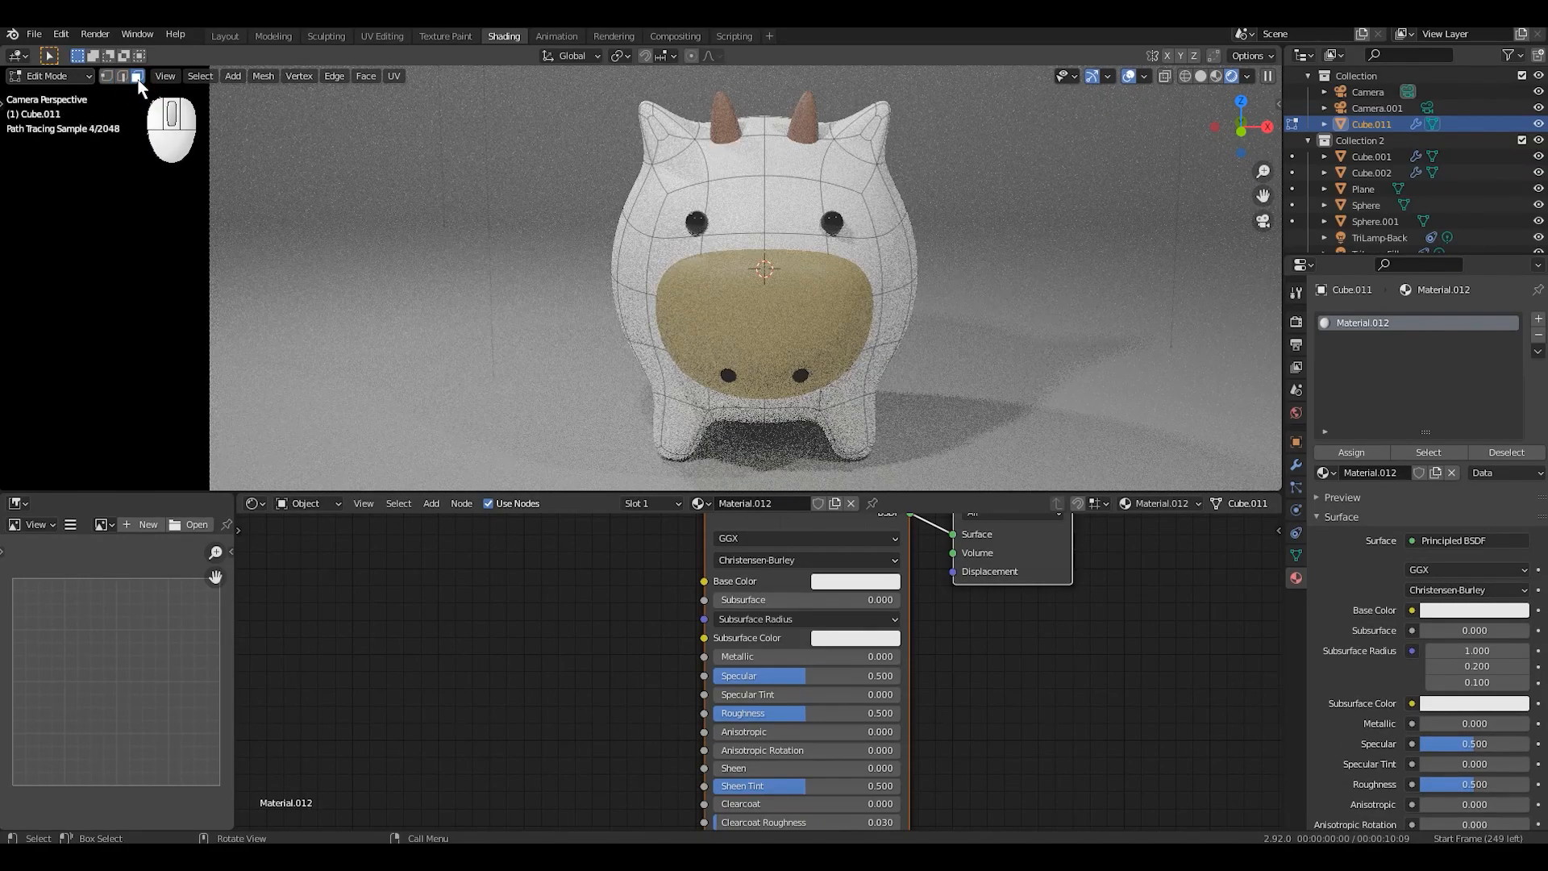
click(871, 129)
shift+click(657, 126)
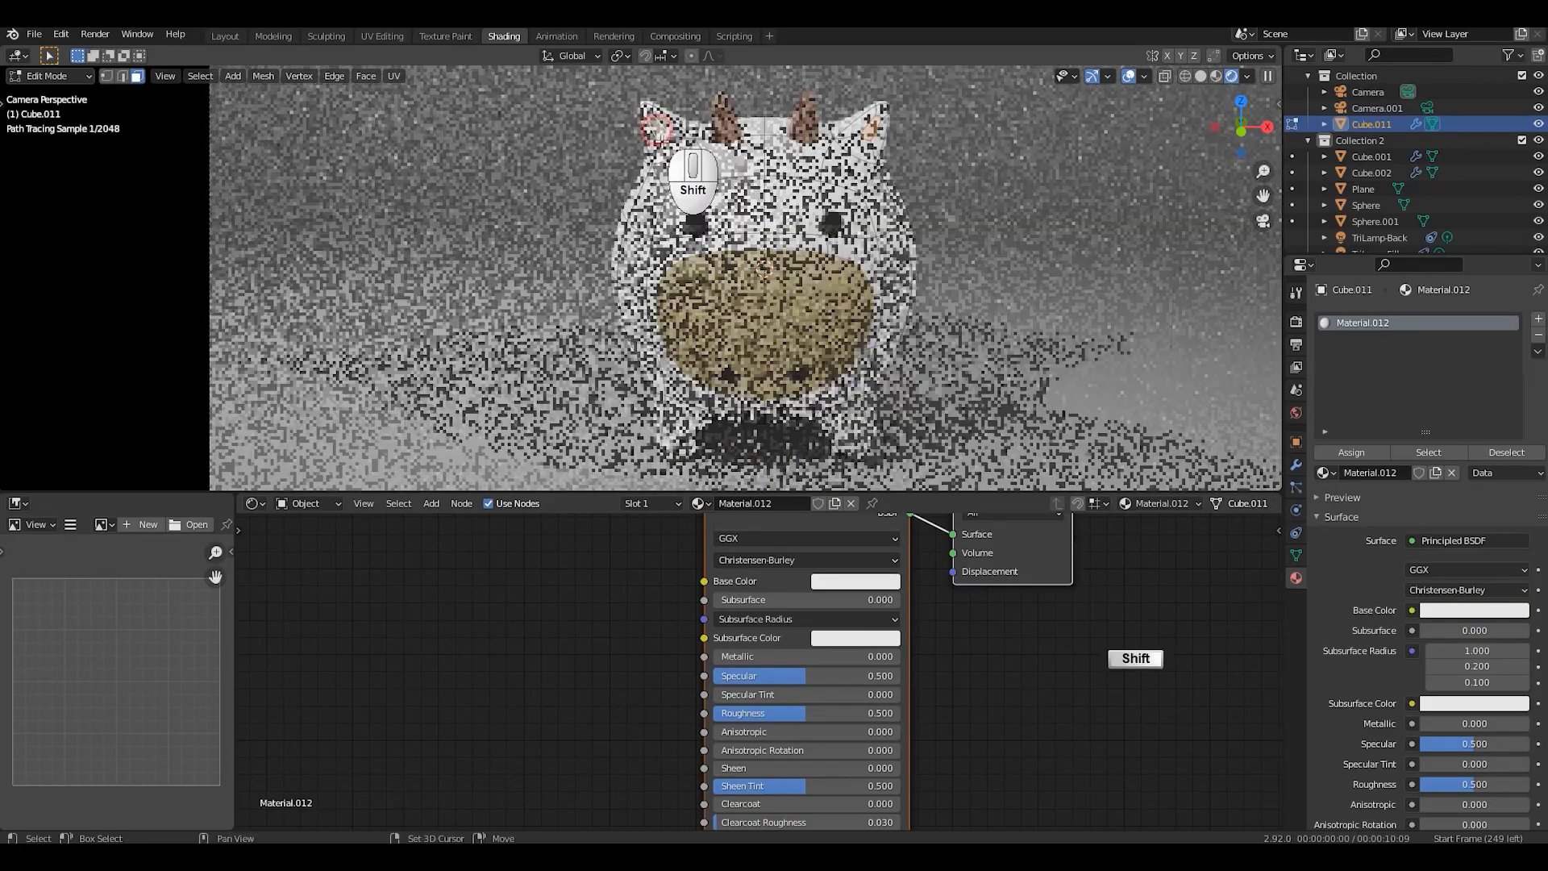
scroll(965, 274, up, 4)
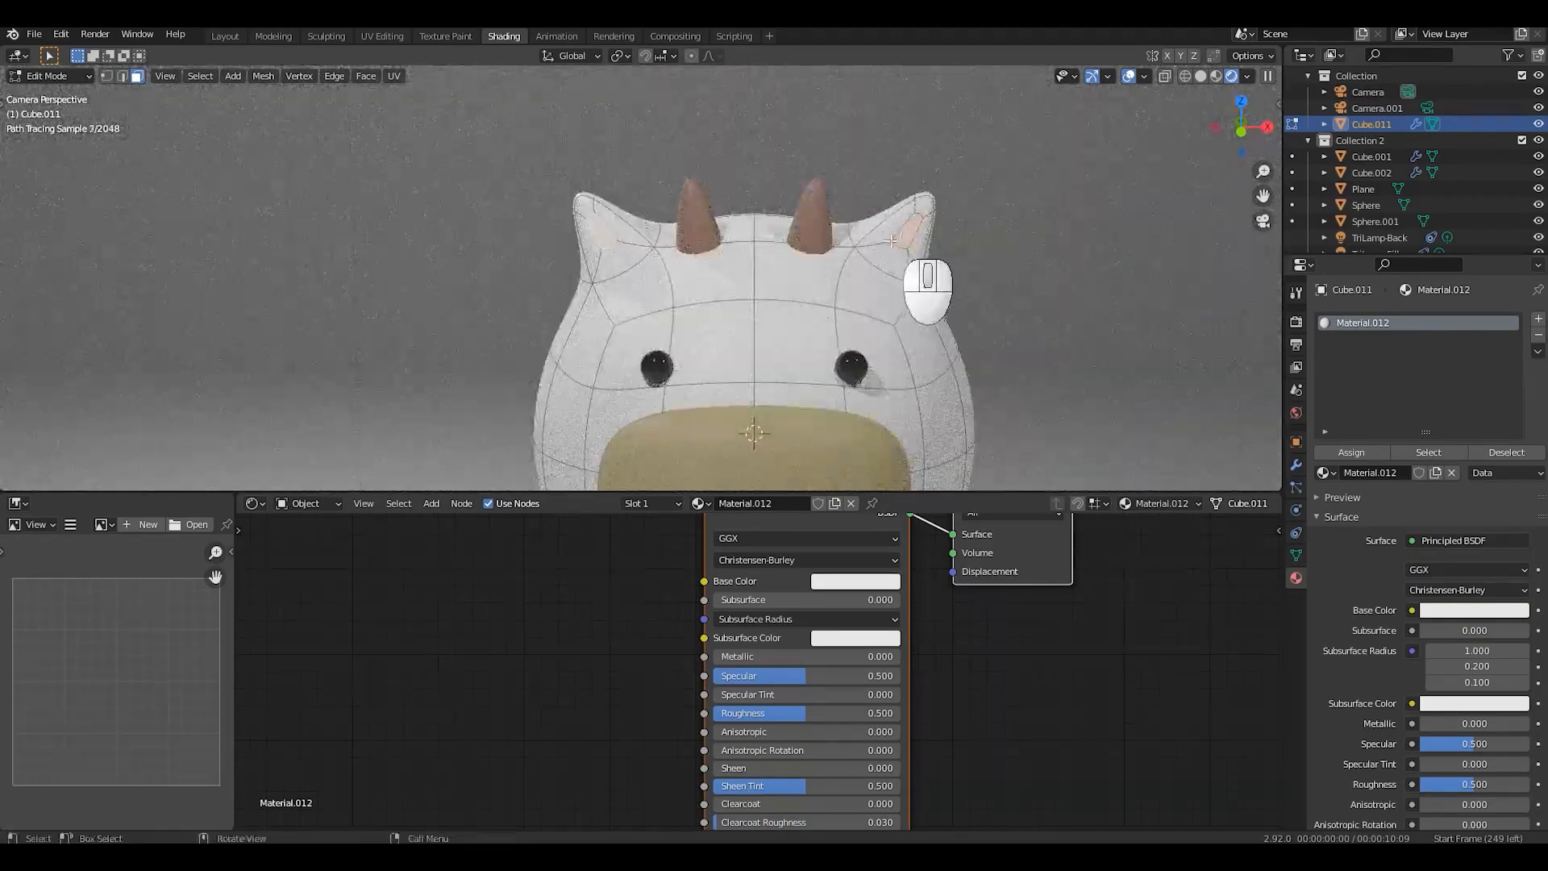
click(1538, 320)
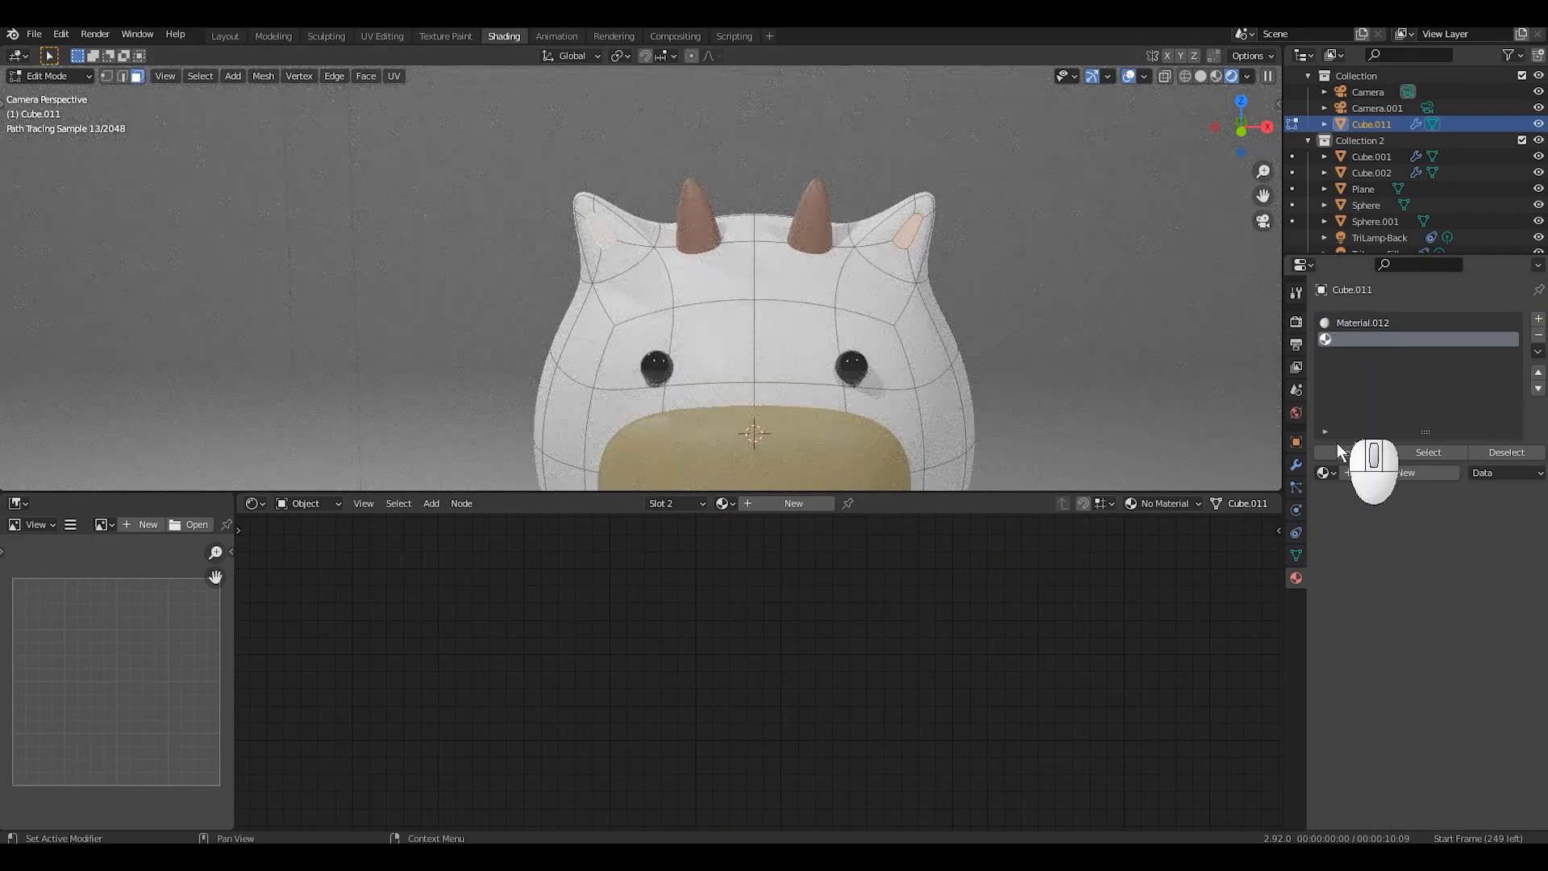
click(1396, 471)
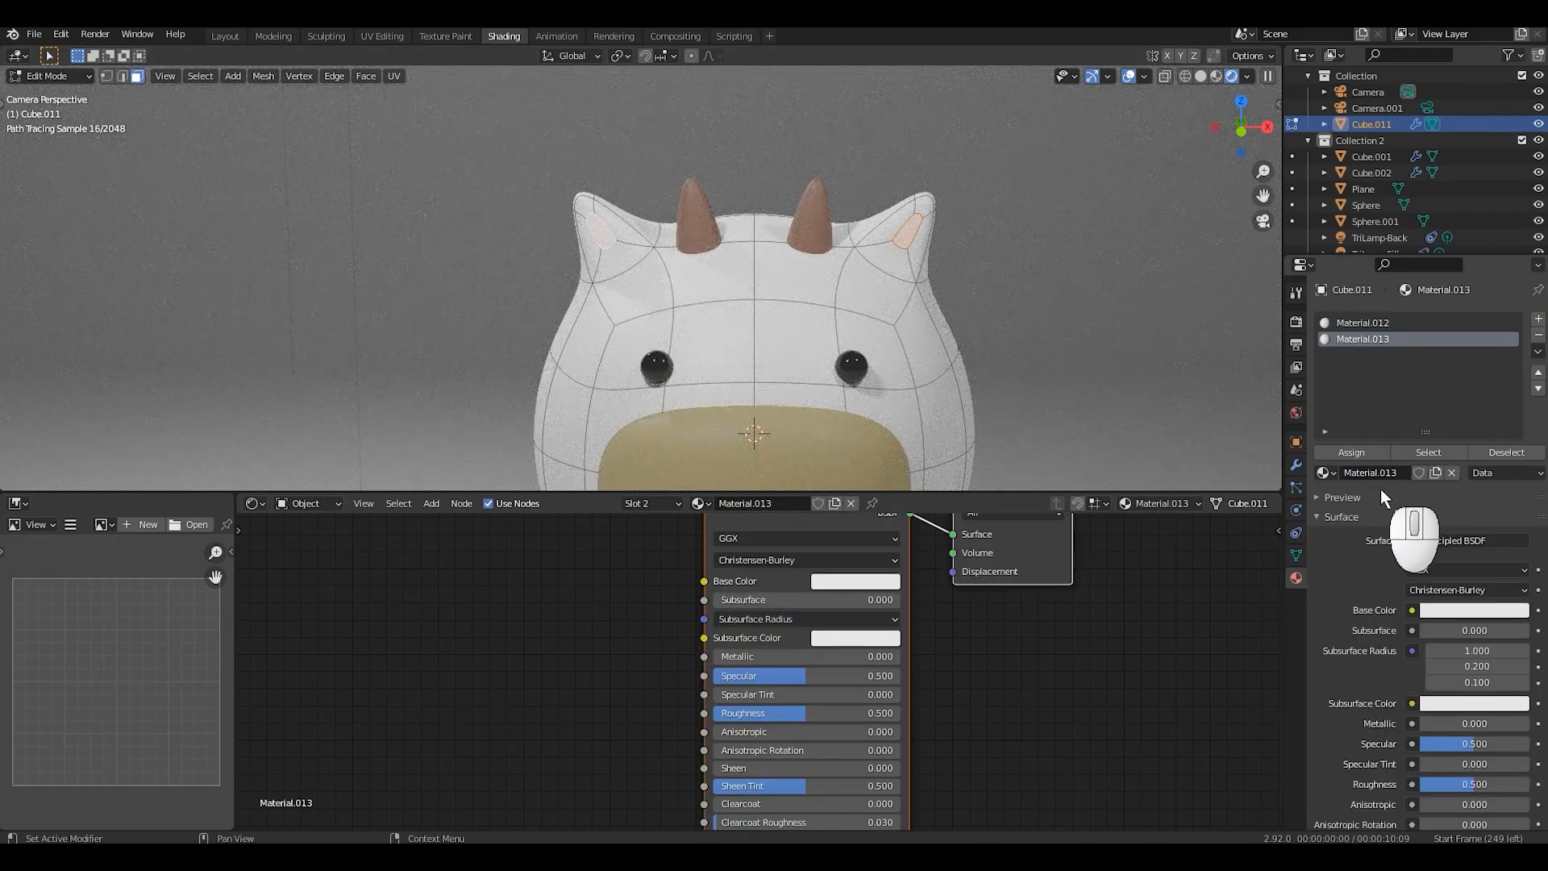
click(1352, 453)
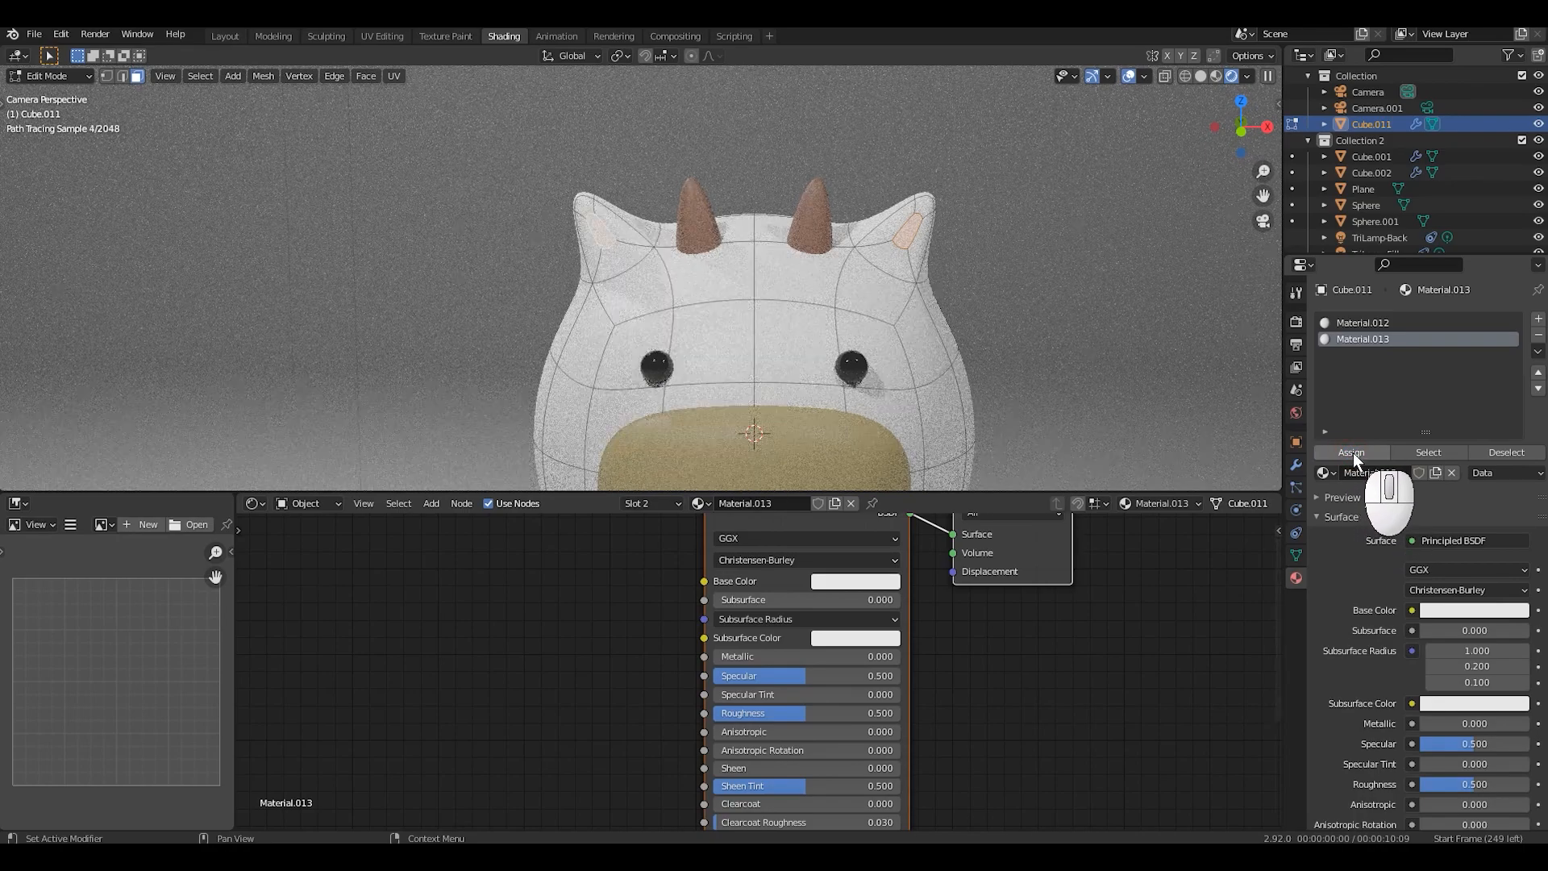
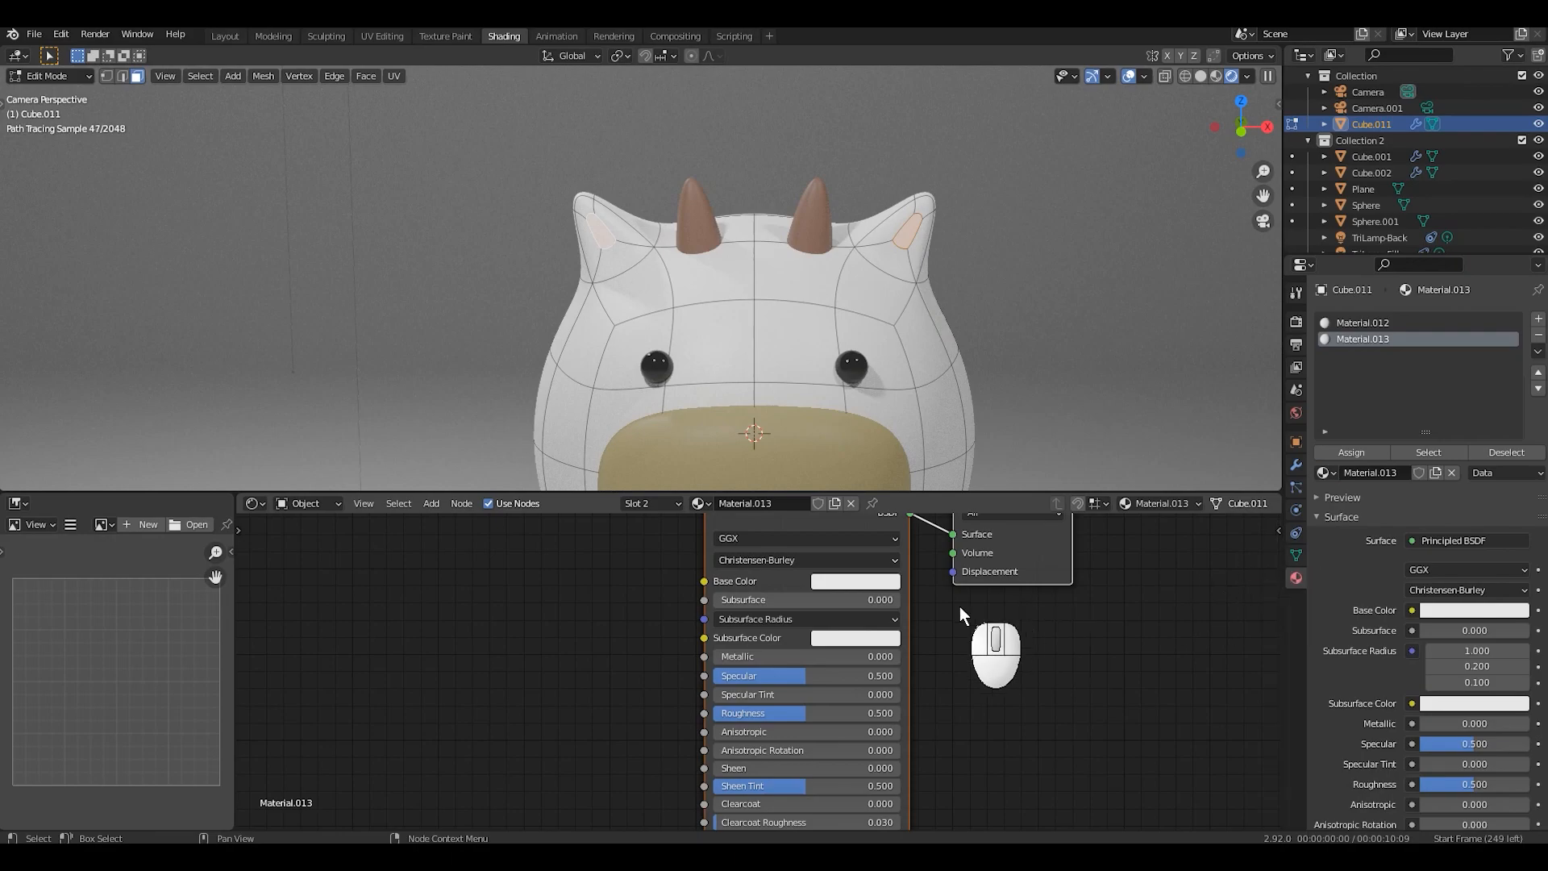
Step: Darken the inner-ear material's base color to grey and return the body to Object Mode
scroll(840, 637, down, 1)
click(839, 629)
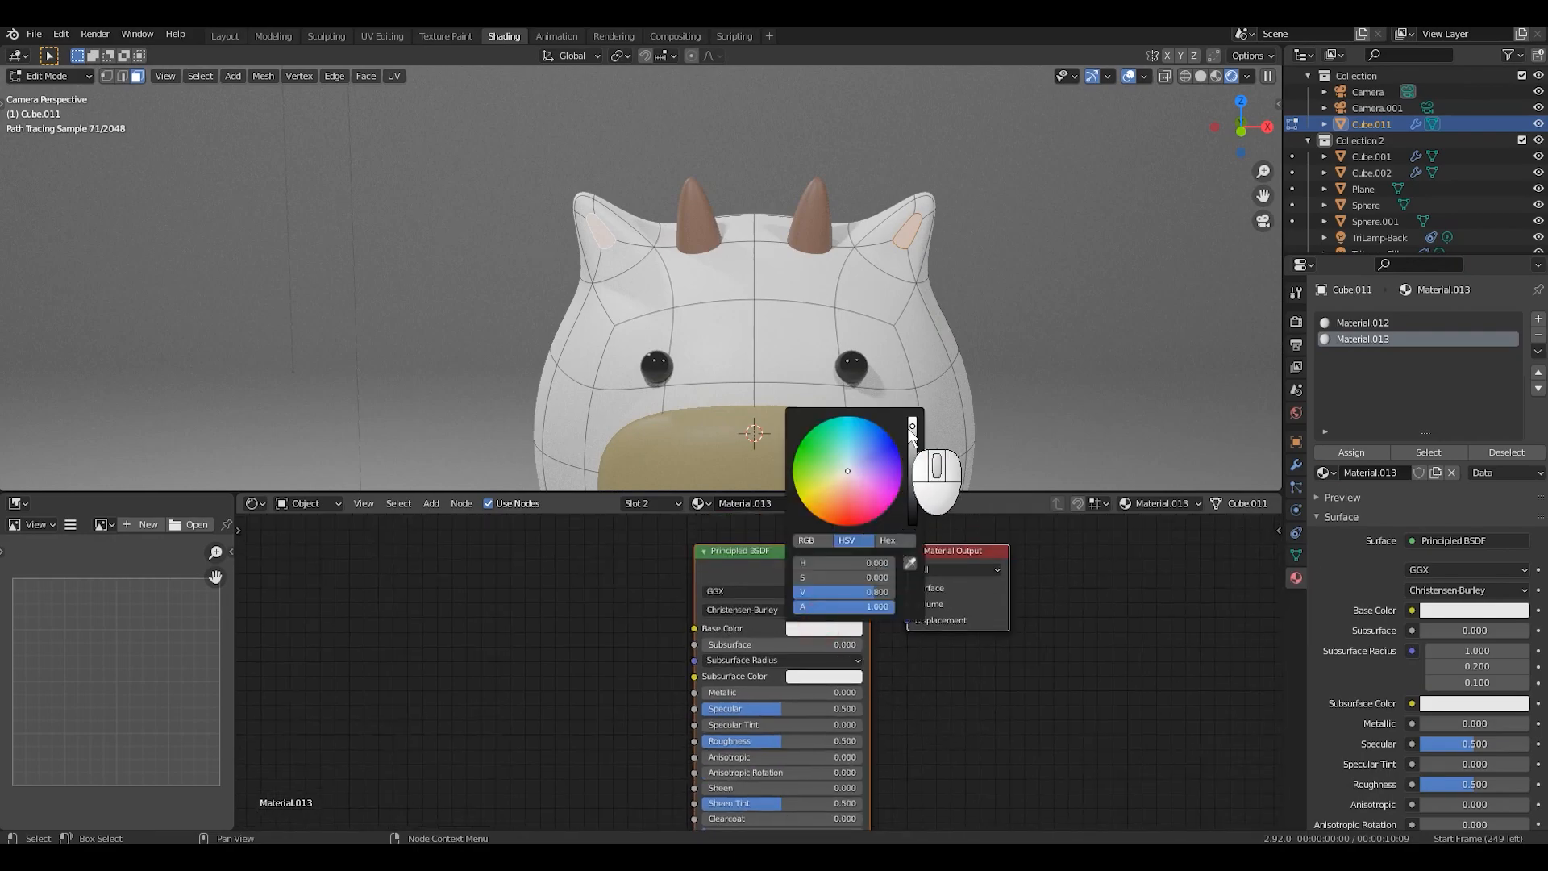
drag(912, 421, 912, 470)
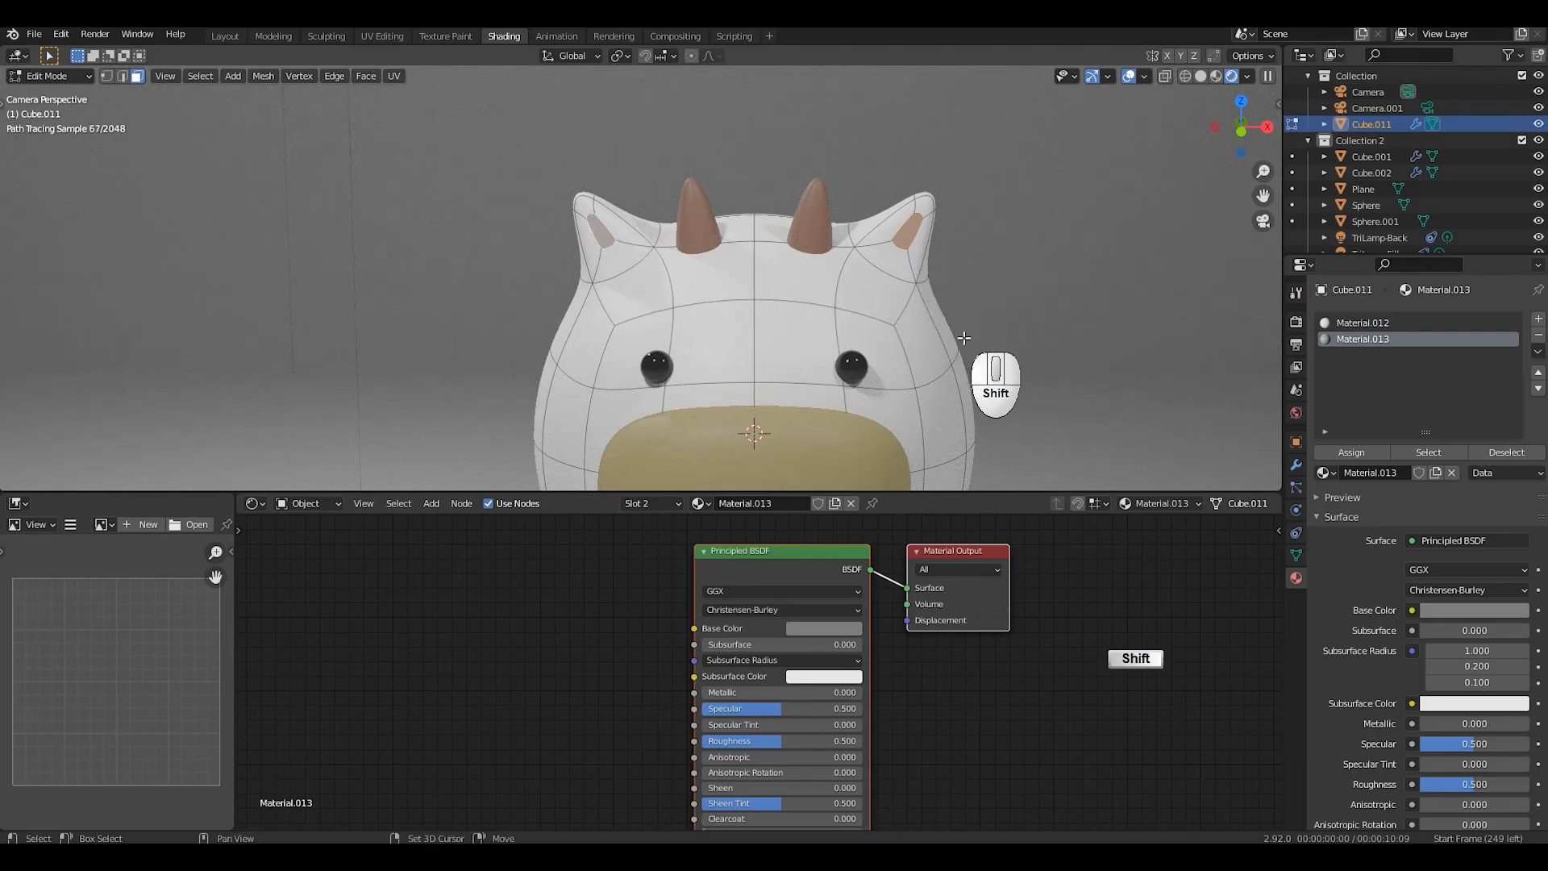
shift+middle_drag(964, 338, 937, 223)
scroll(959, 252, down, 2)
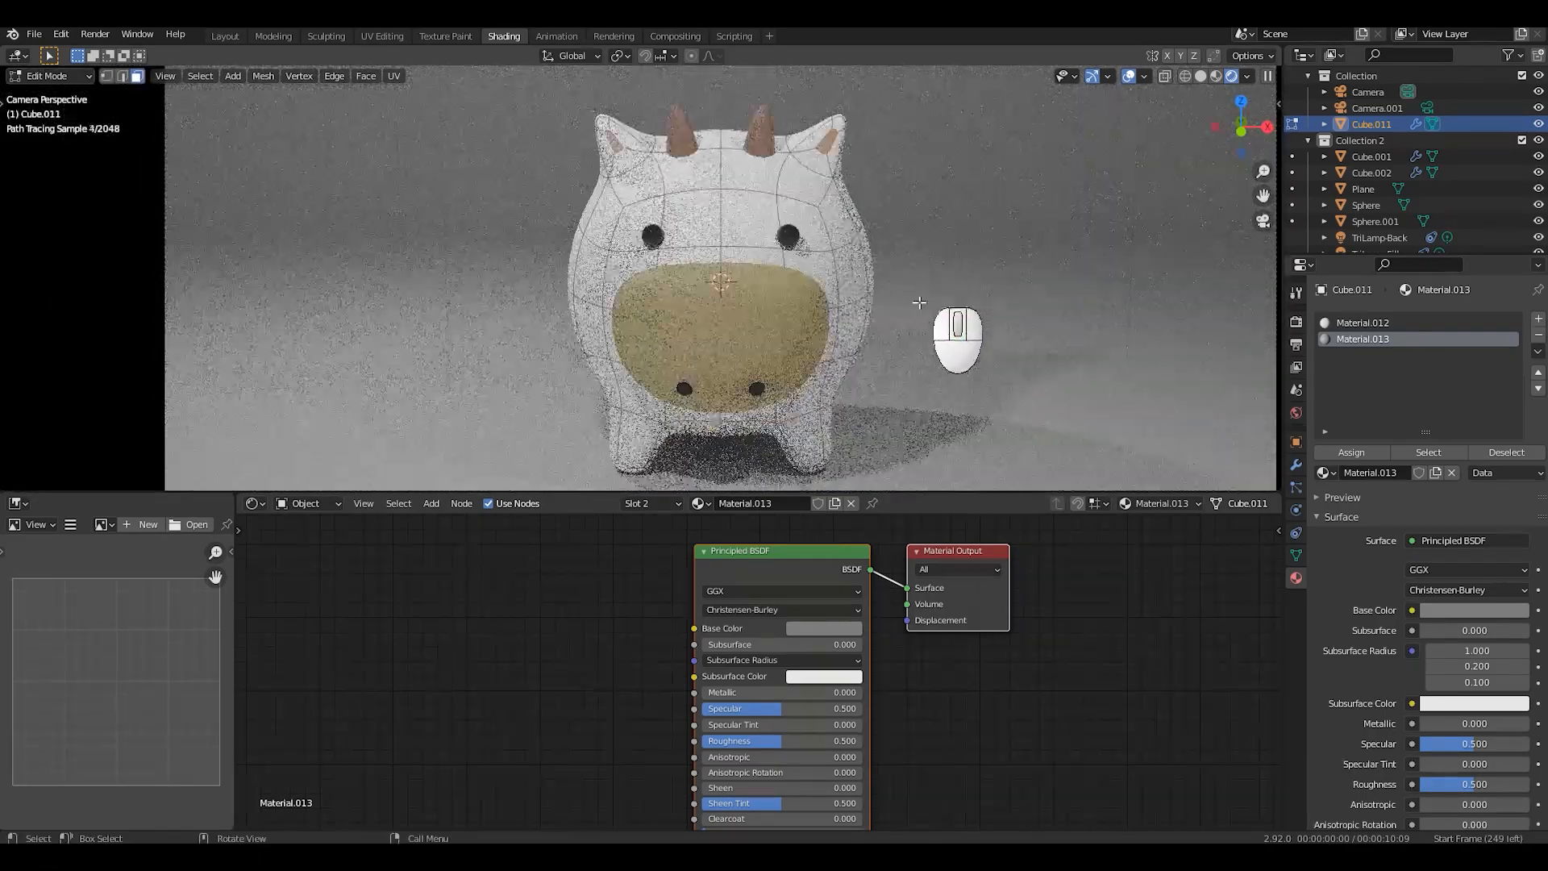
key(ctrl+Tab)
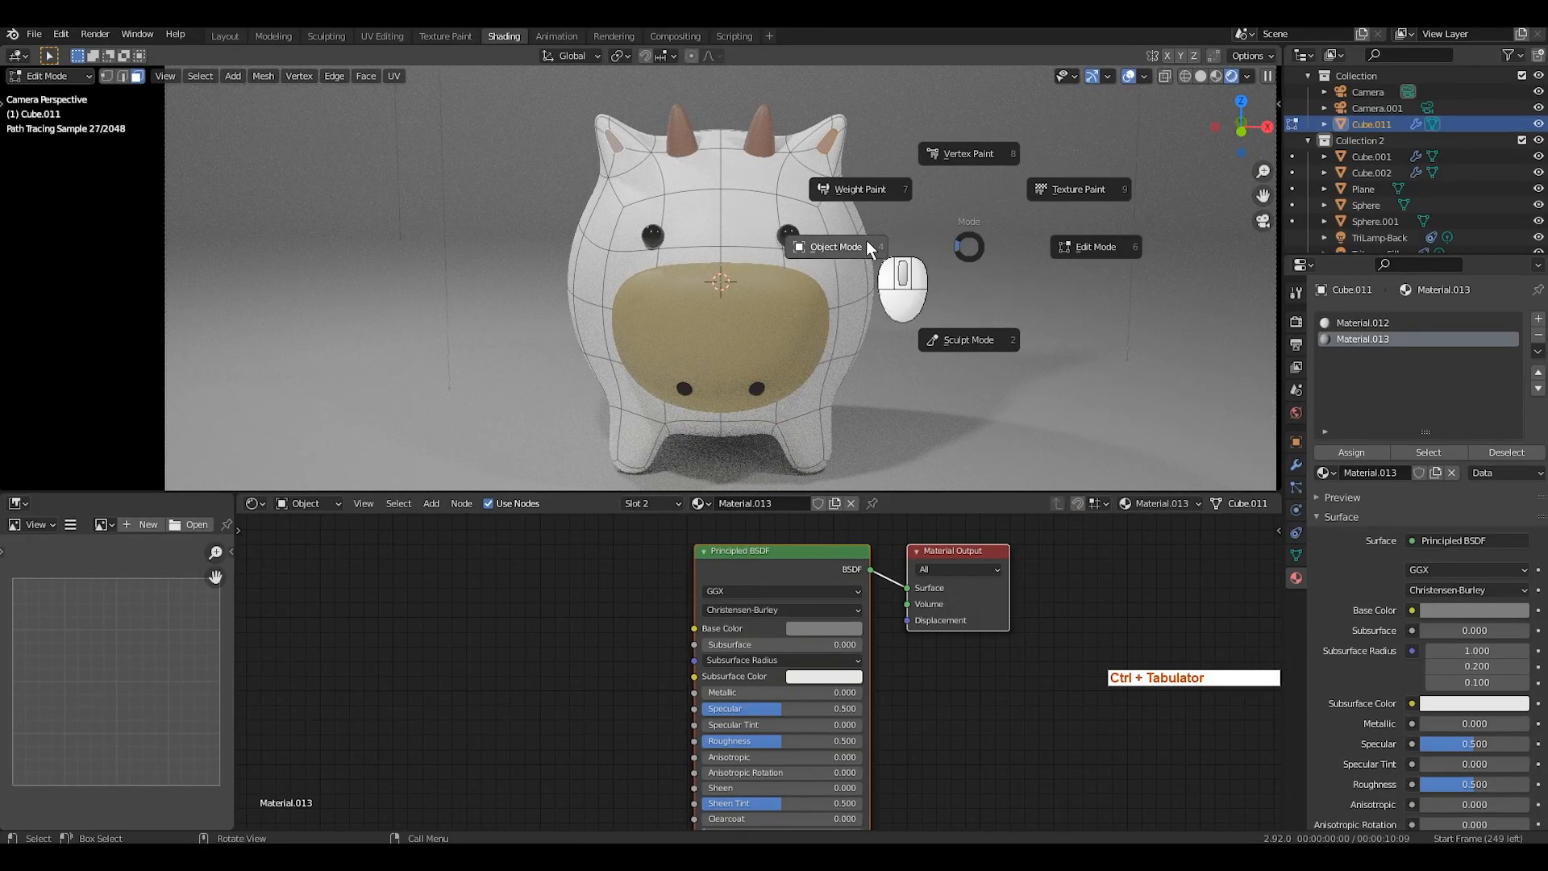
click(866, 240)
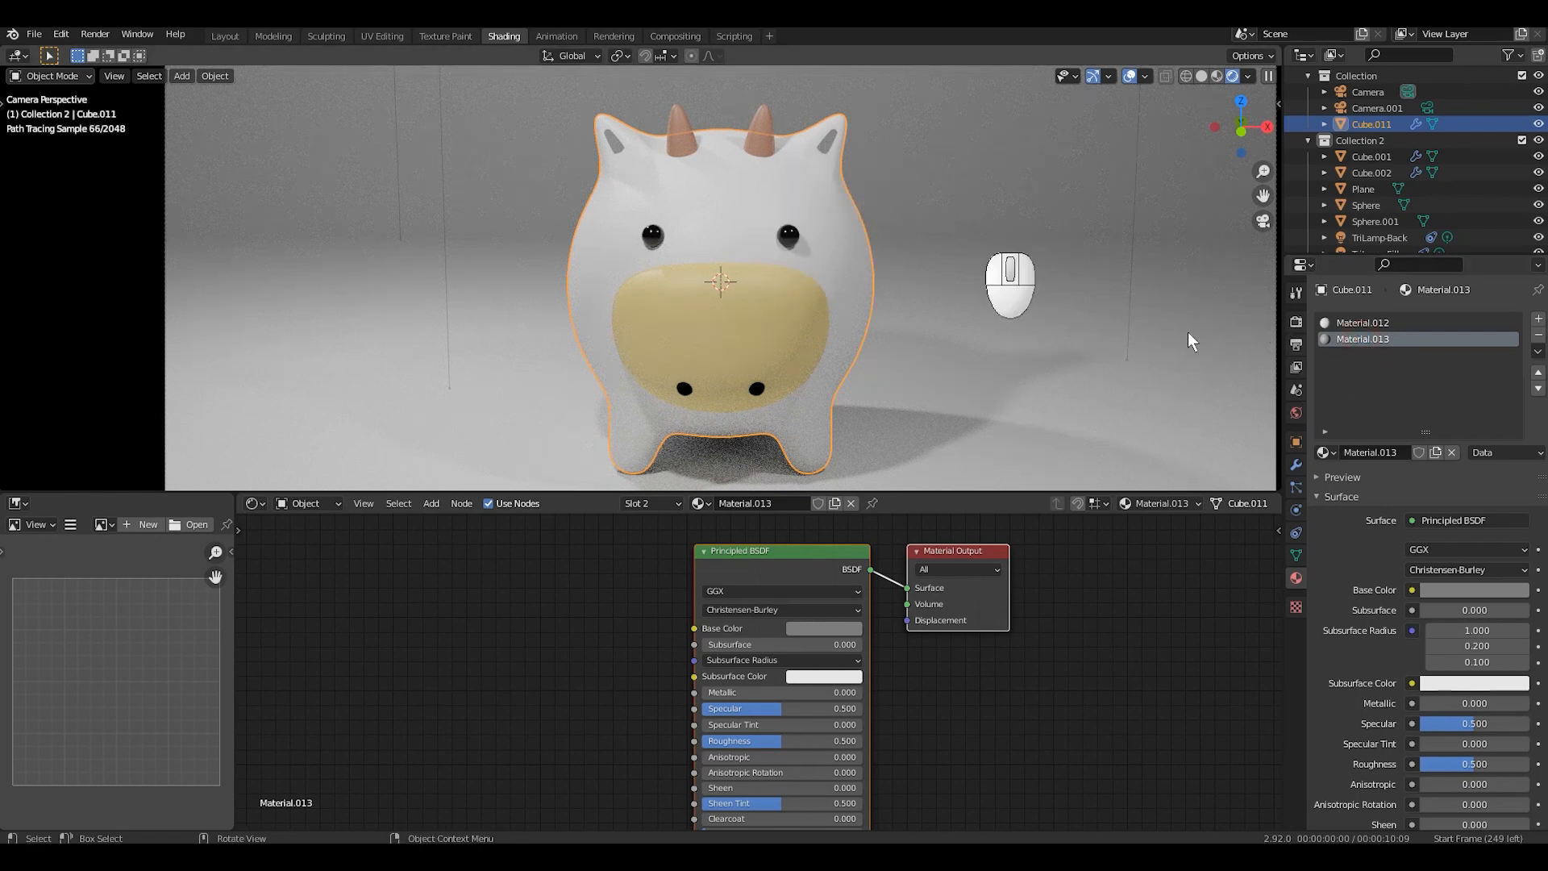
Step: Add linked Texture Coordinate, Mapping and Image Texture nodes to the body material's base color and place them clear of the Principled BSDF
click(1368, 322)
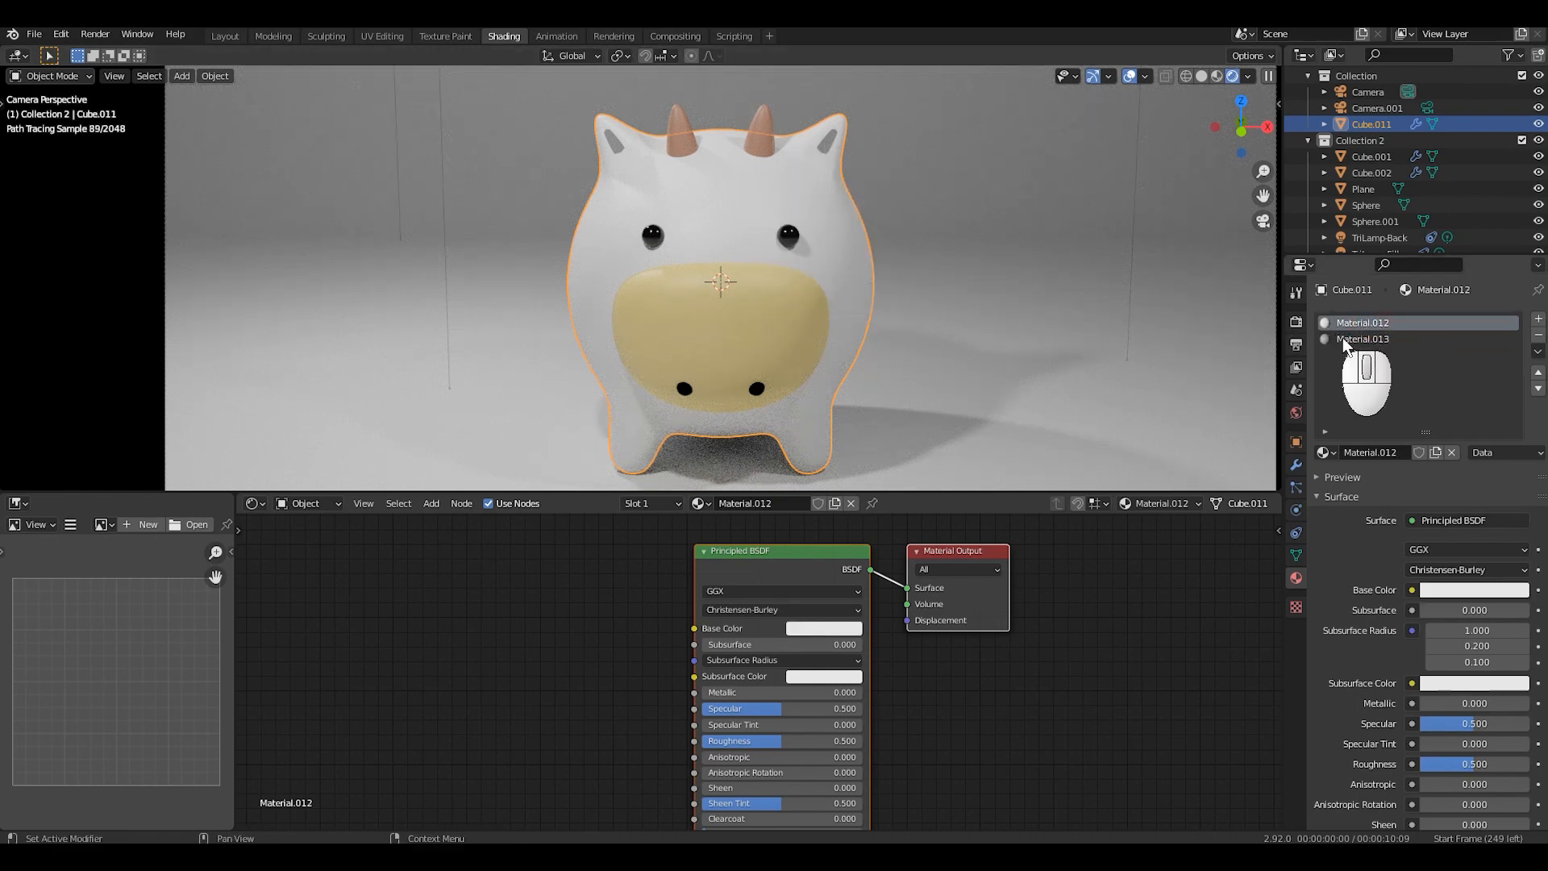
scroll(920, 633, down, 3)
middle_drag(923, 642, 1005, 641)
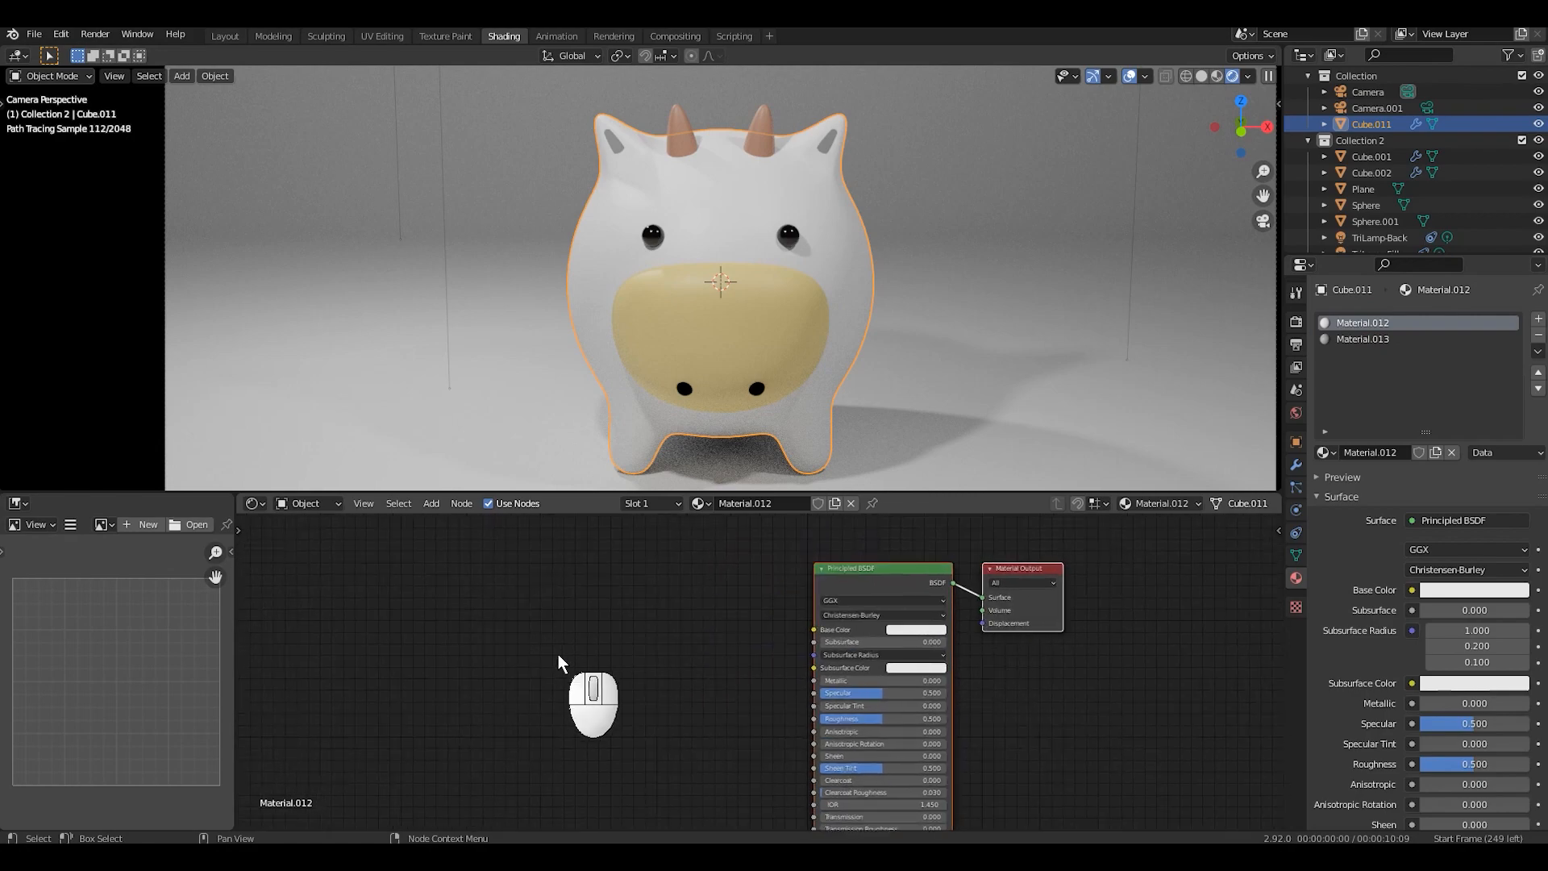
middle_drag(558, 657, 655, 657)
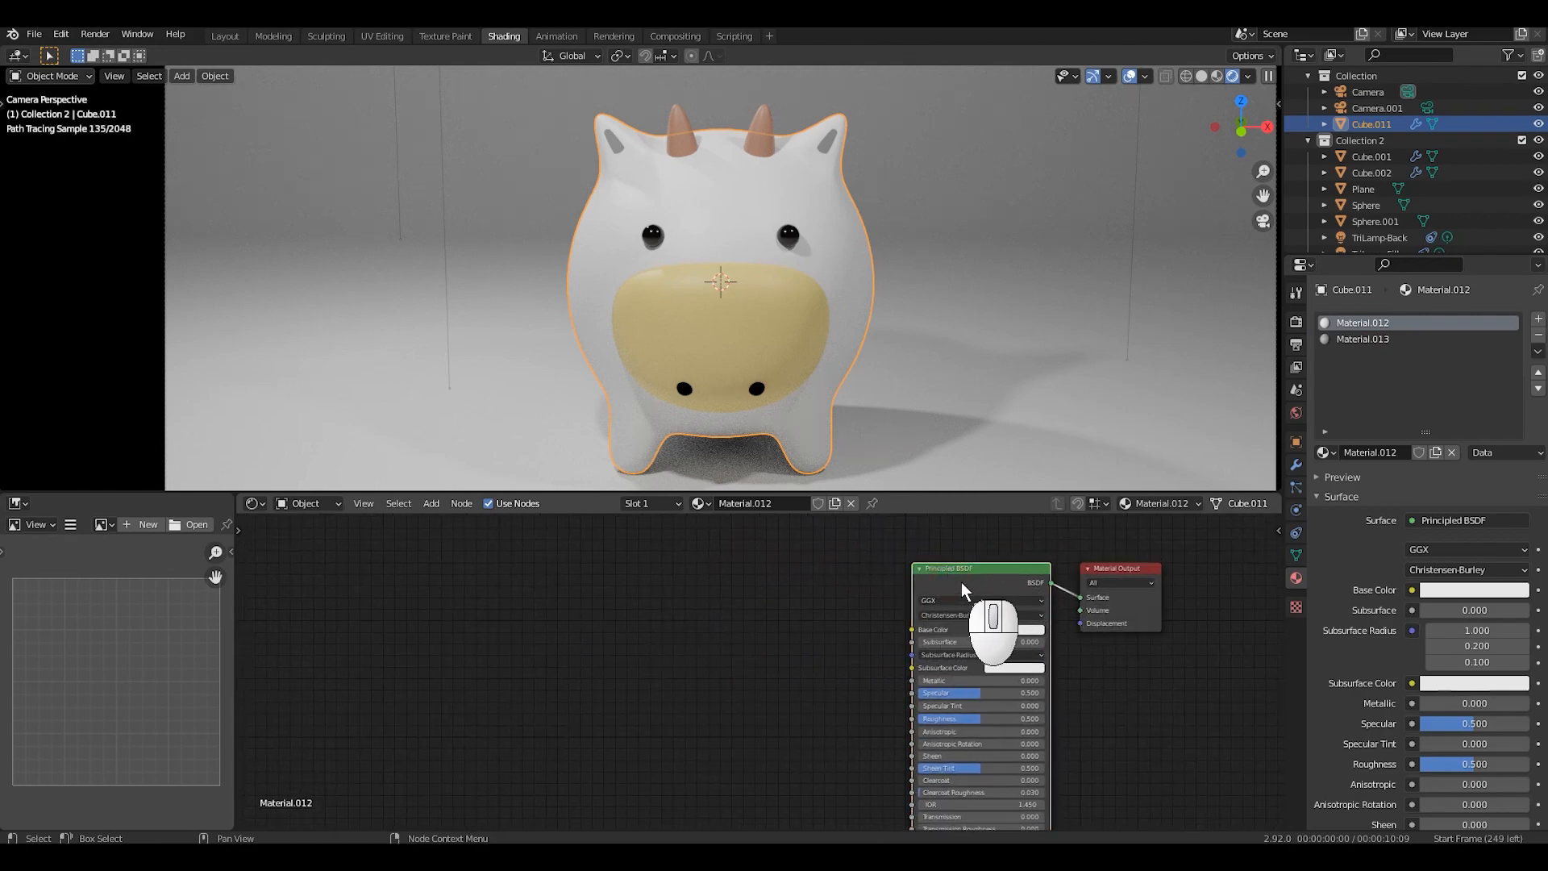
key(ctrl+t)
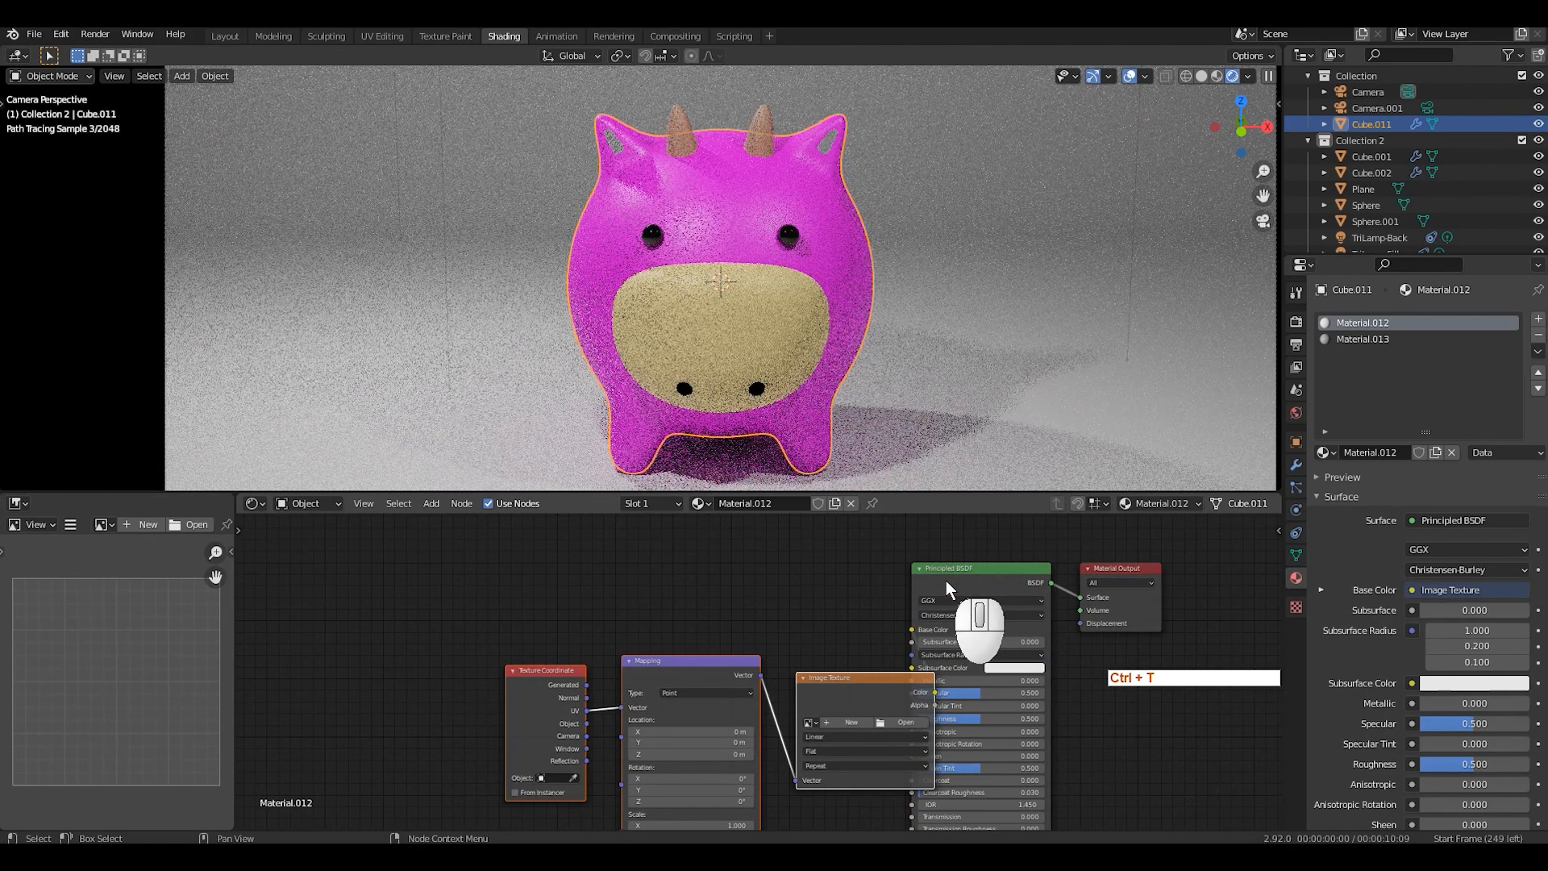
key(g)
click(815, 641)
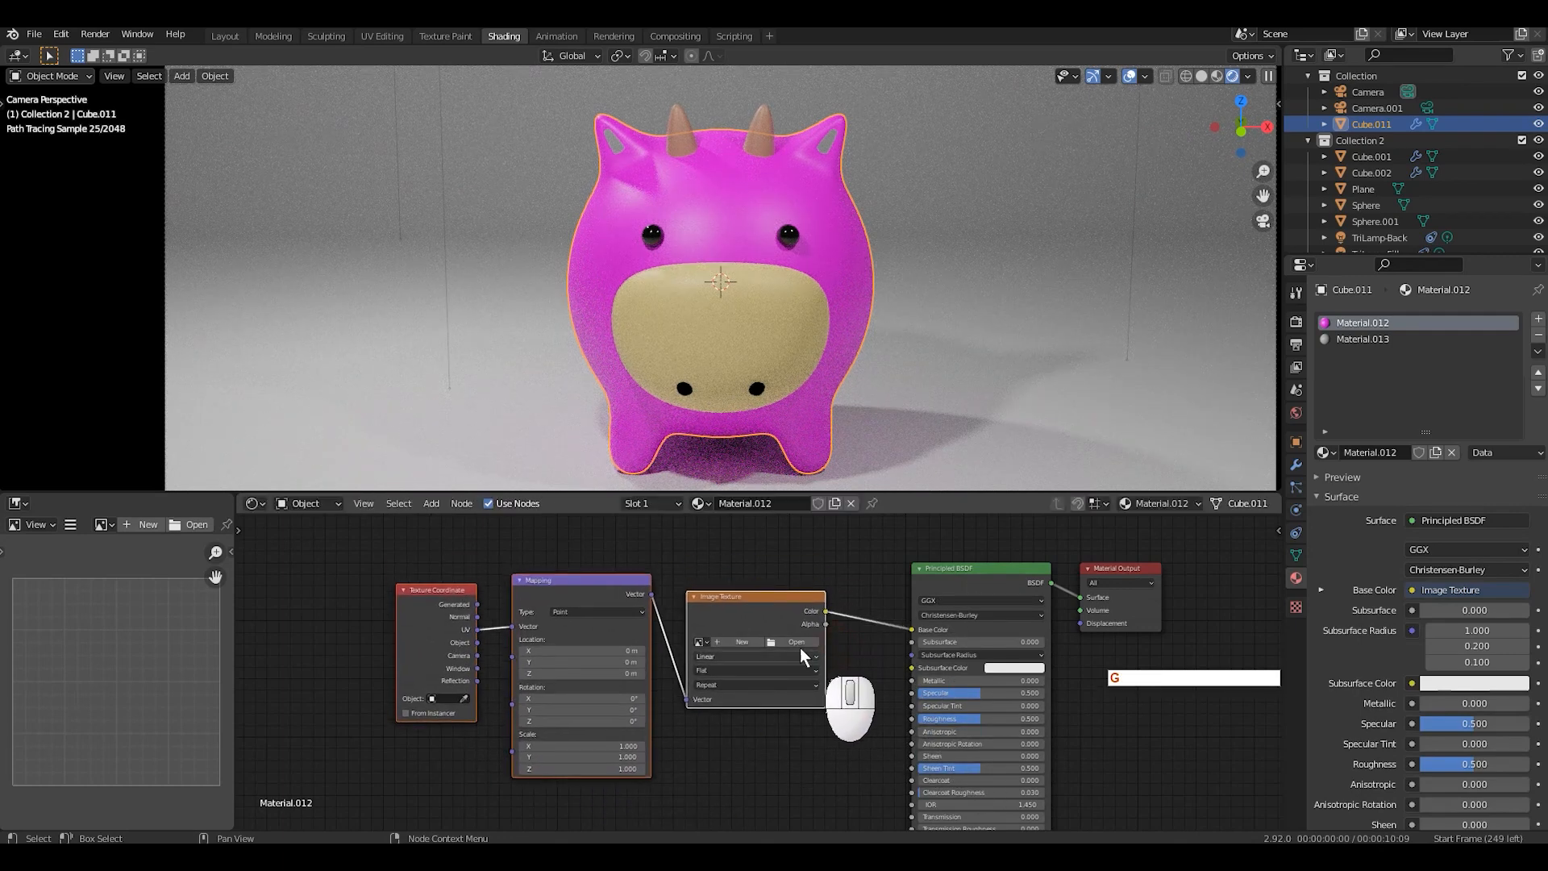
drag(478, 629, 687, 699)
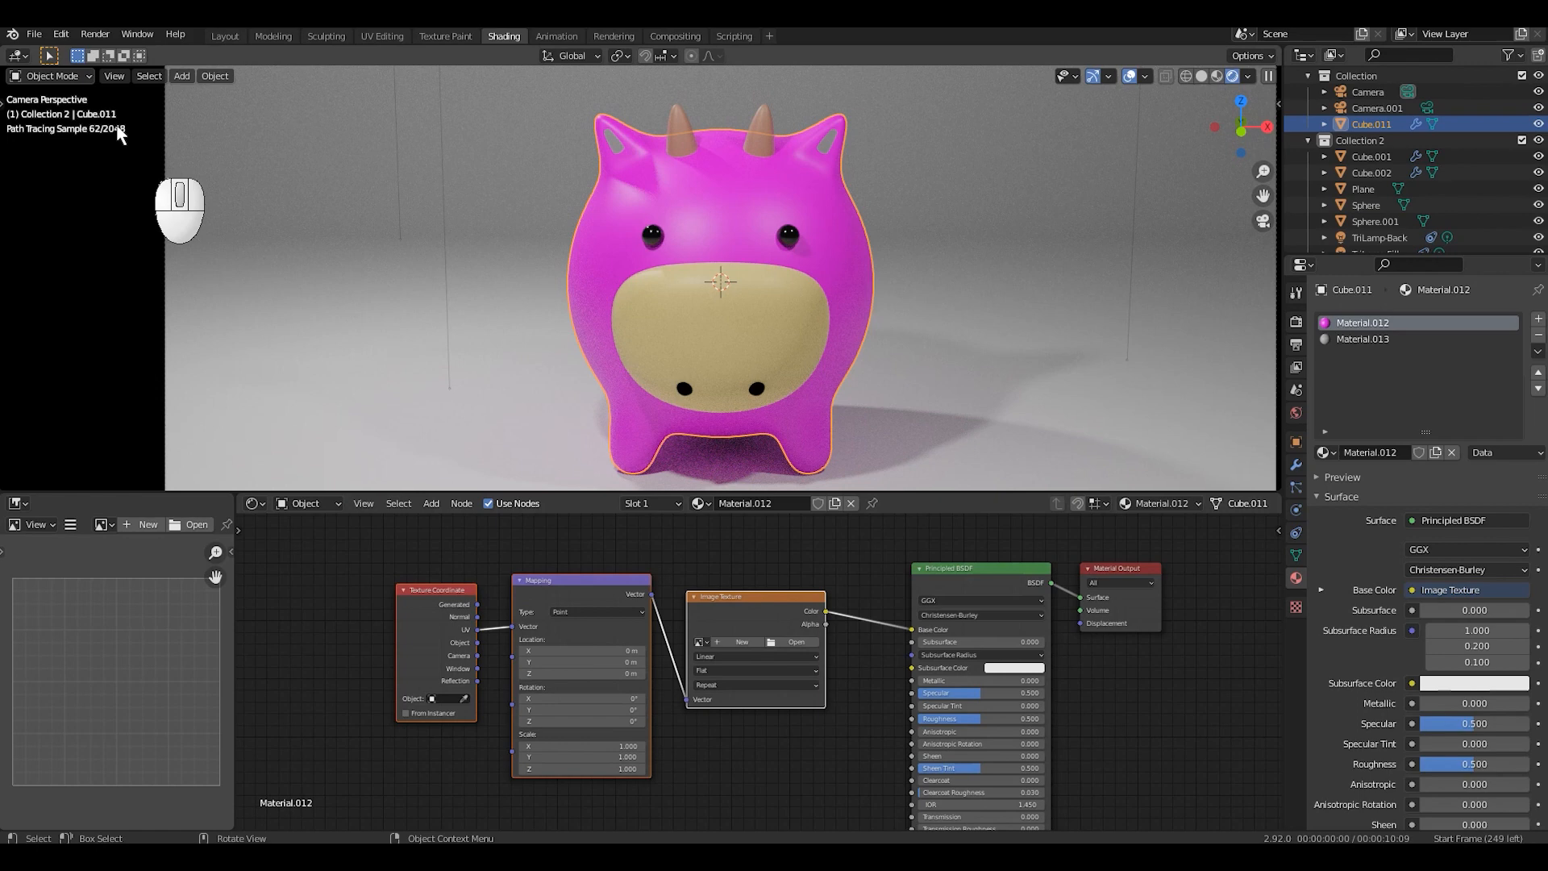
Step: Check the Node Wrangler add-on in the Preferences by searching the add-ons for "node", and close the Preferences
click(60, 34)
click(96, 266)
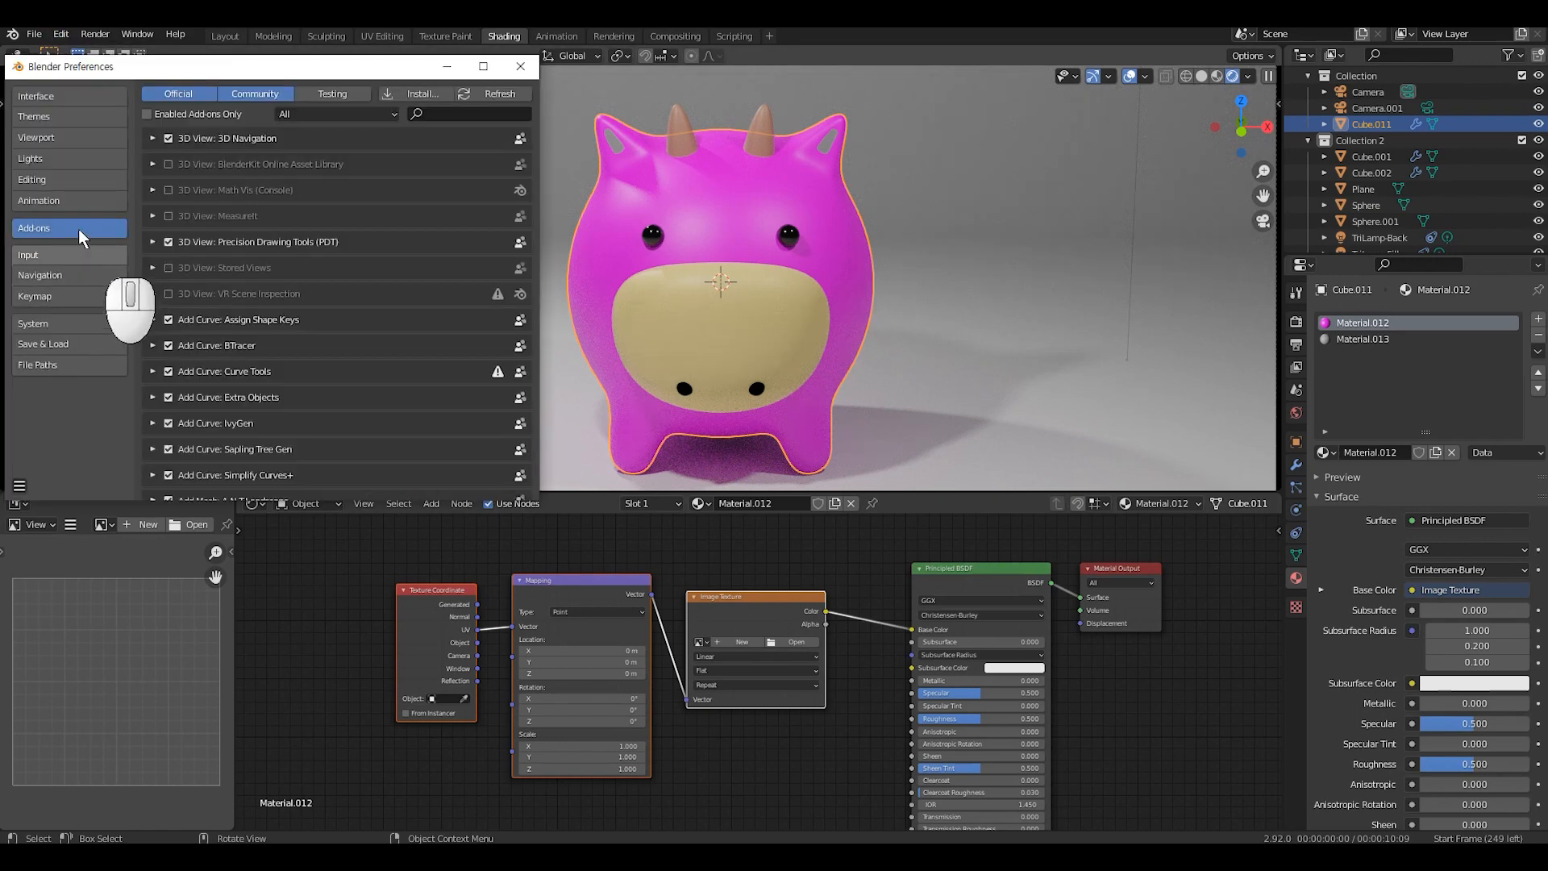
drag(121, 62, 654, 112)
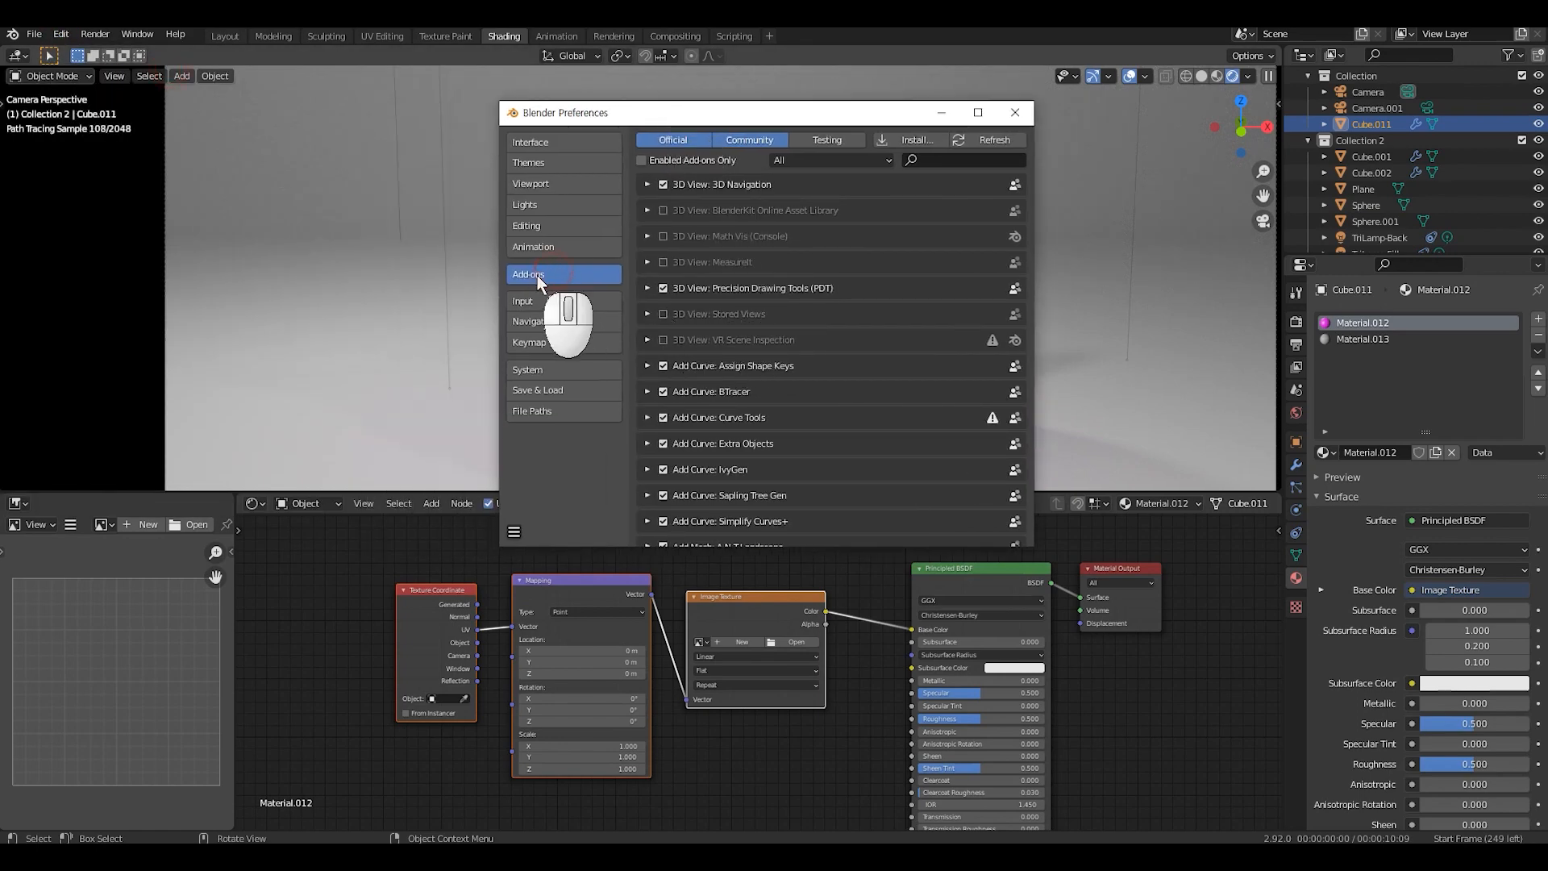
click(938, 162)
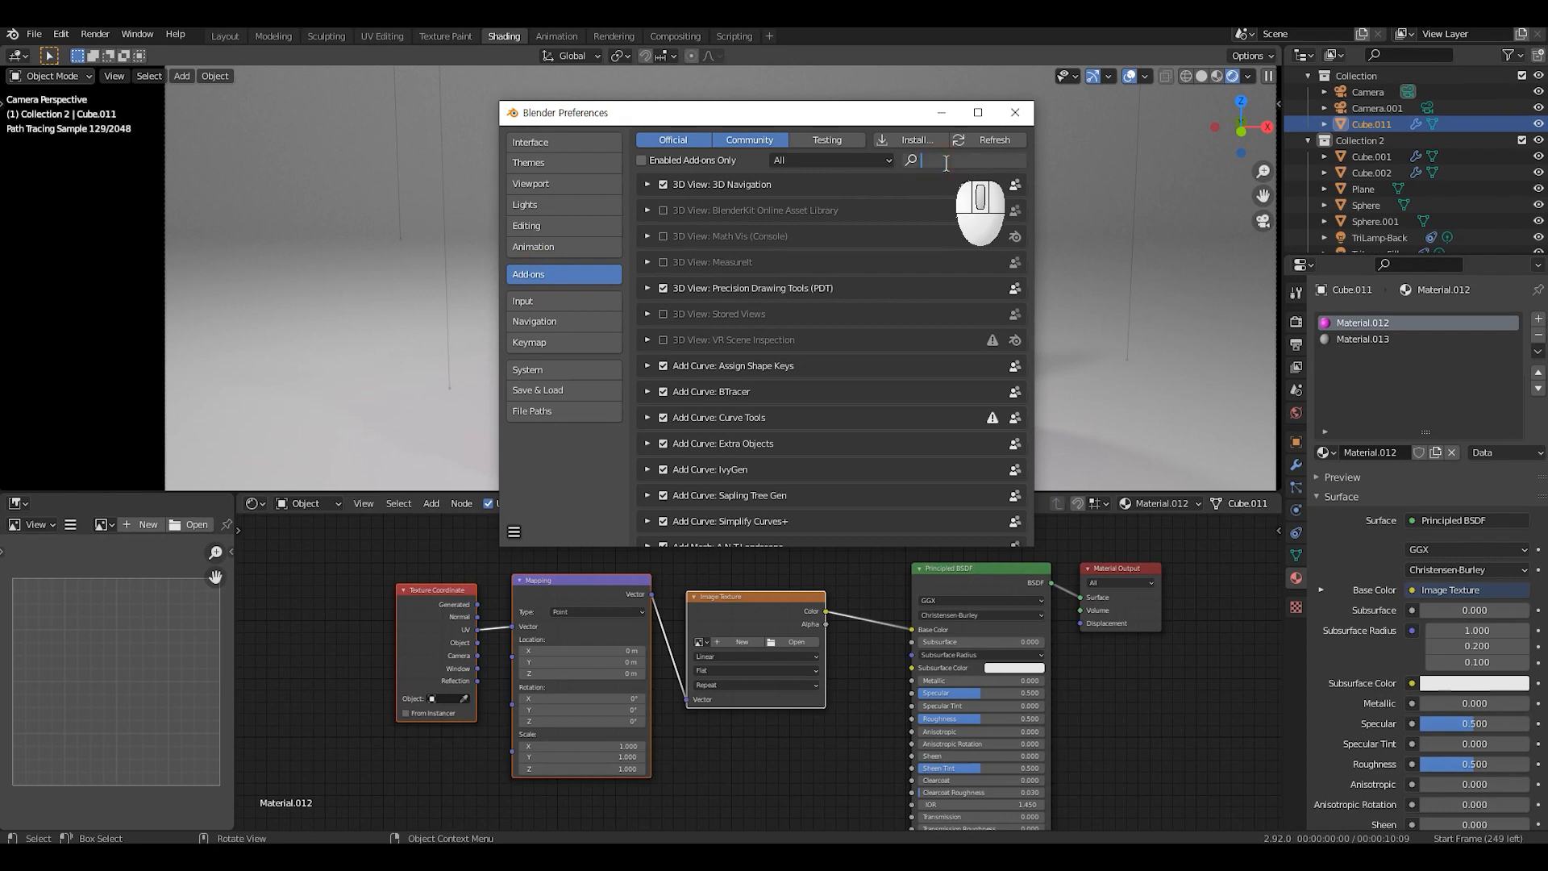
text(node)
click(943, 198)
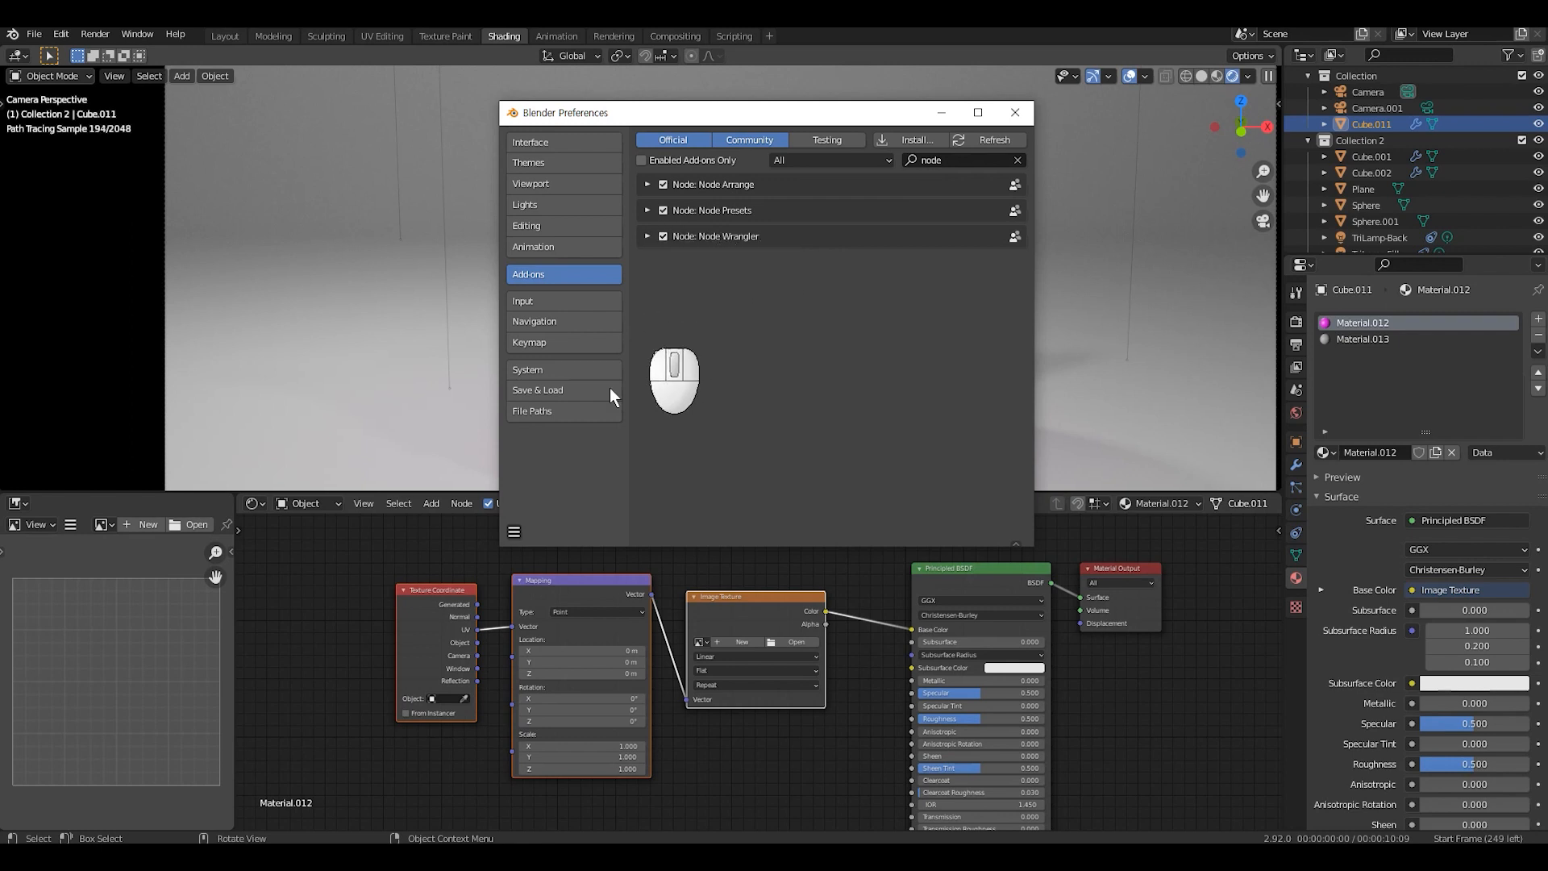
click(514, 532)
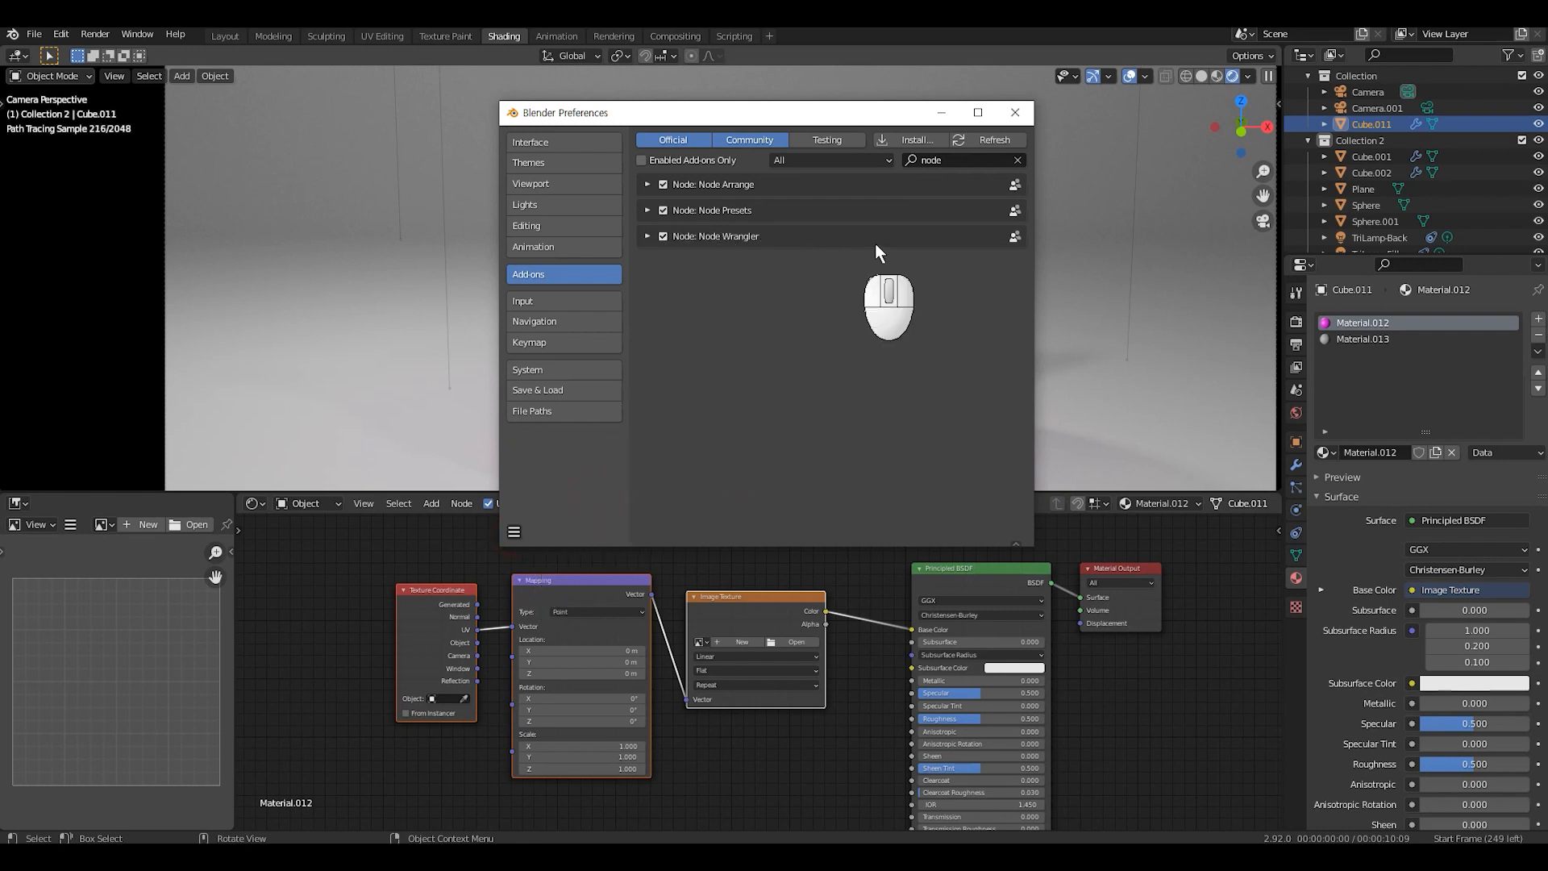
click(1015, 114)
Step: Cut the link between the Image Texture and the Principled BSDF and move the three texture nodes well away from the shader
scroll(832, 585, down, 1)
middle_drag(833, 586, 849, 554)
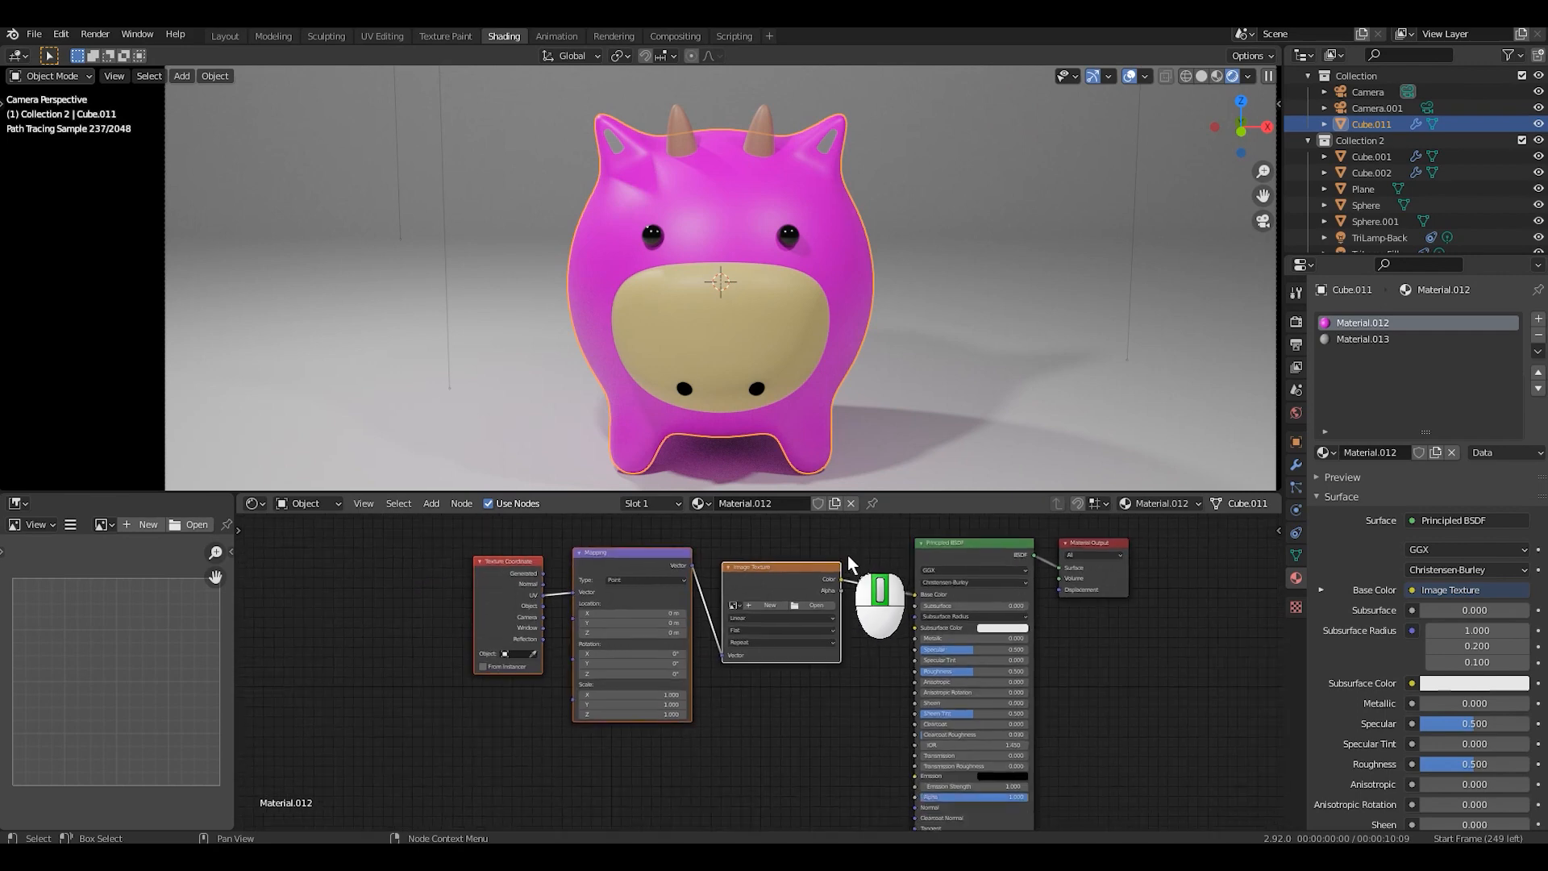
scroll(624, 645, up, 3)
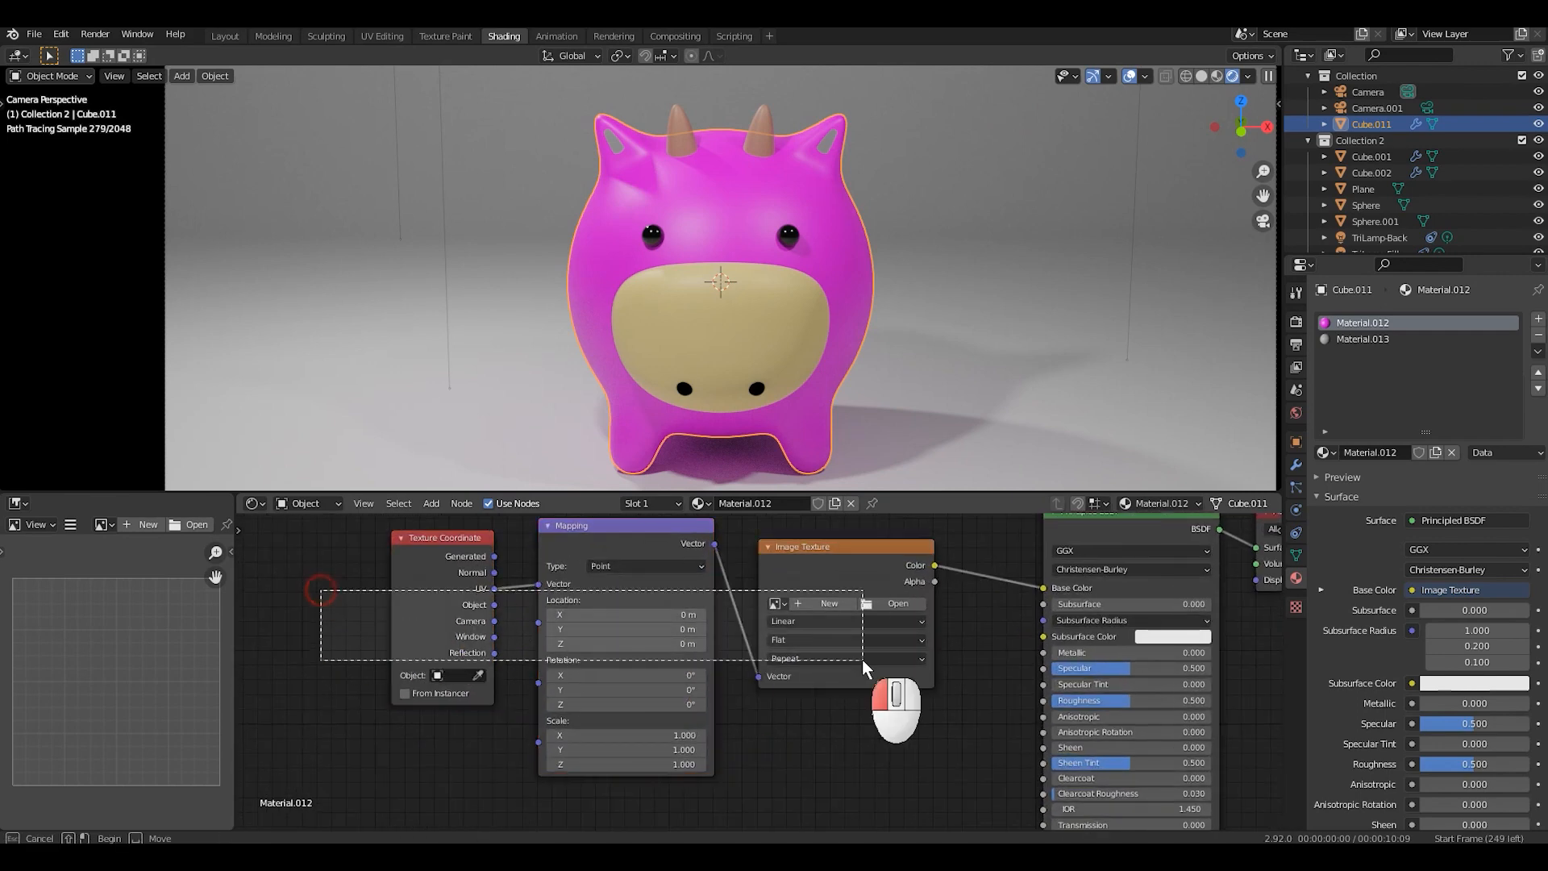
scroll(879, 653, down, 2)
ctrl+right_drag(927, 591, 905, 637)
scroll(880, 624, down, 1)
key(g)
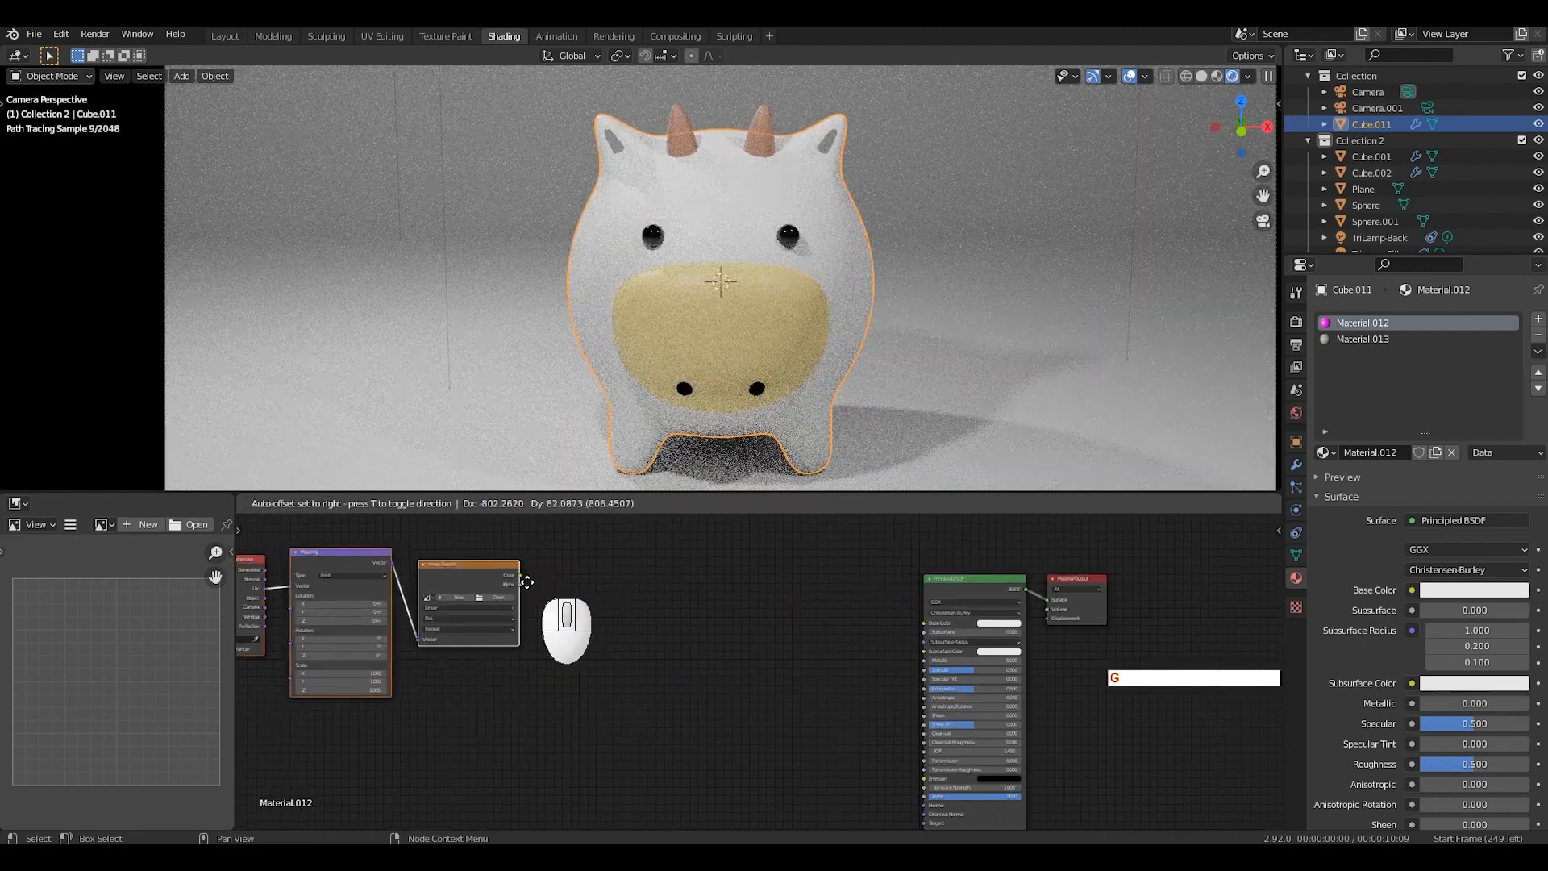
click(511, 578)
Step: Add a new Texture Coordinate node and a Mapping node beside it in the free space before the Principled BSDF
middle_drag(789, 608, 851, 572)
key(shift+a)
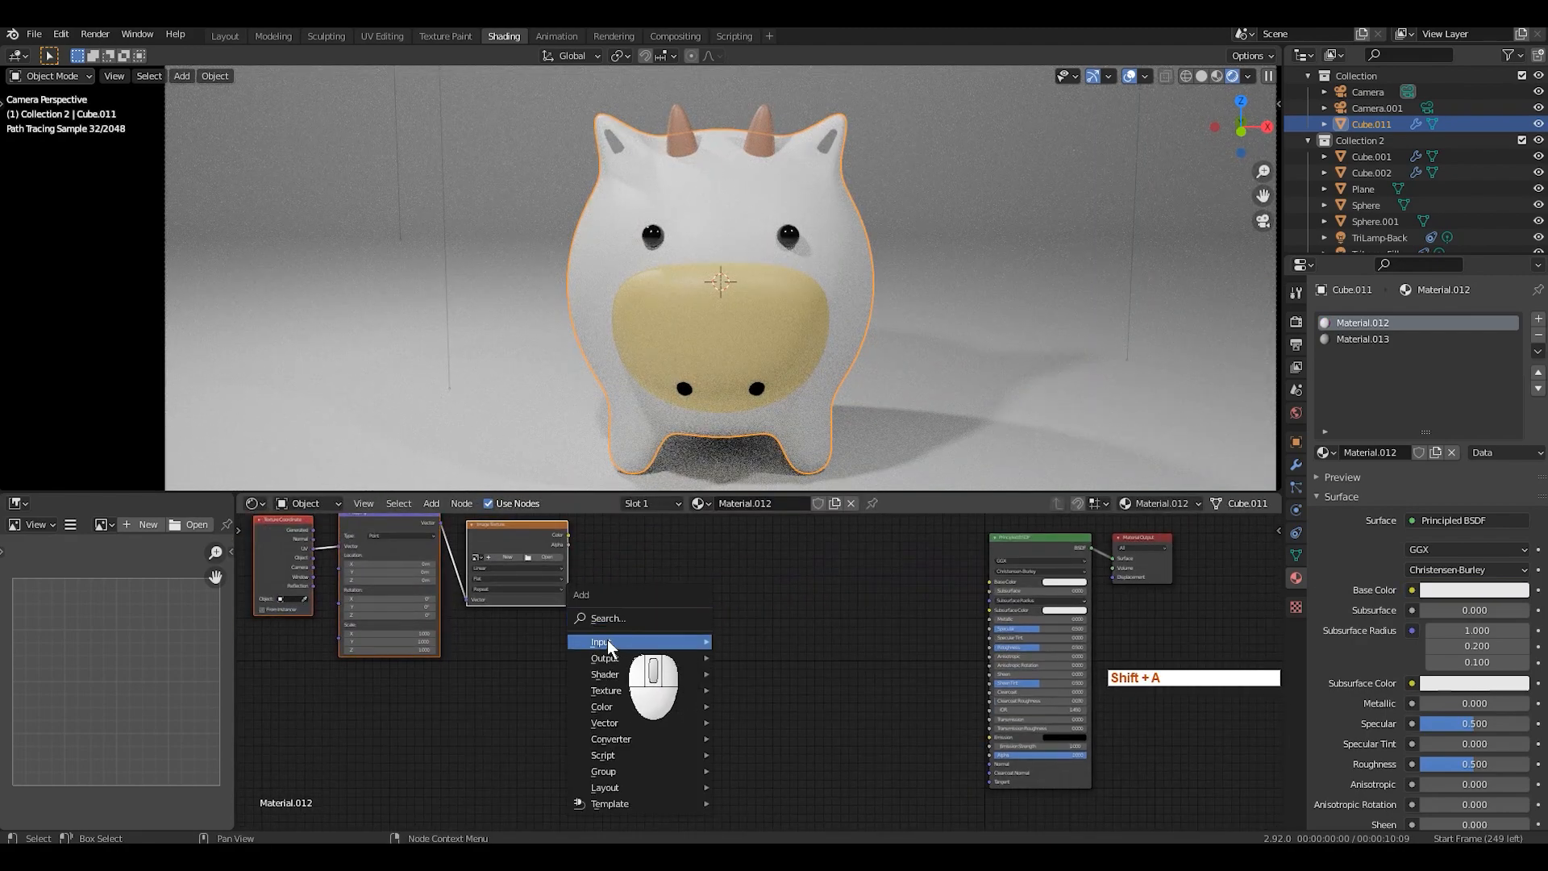
mouse_move(617, 643)
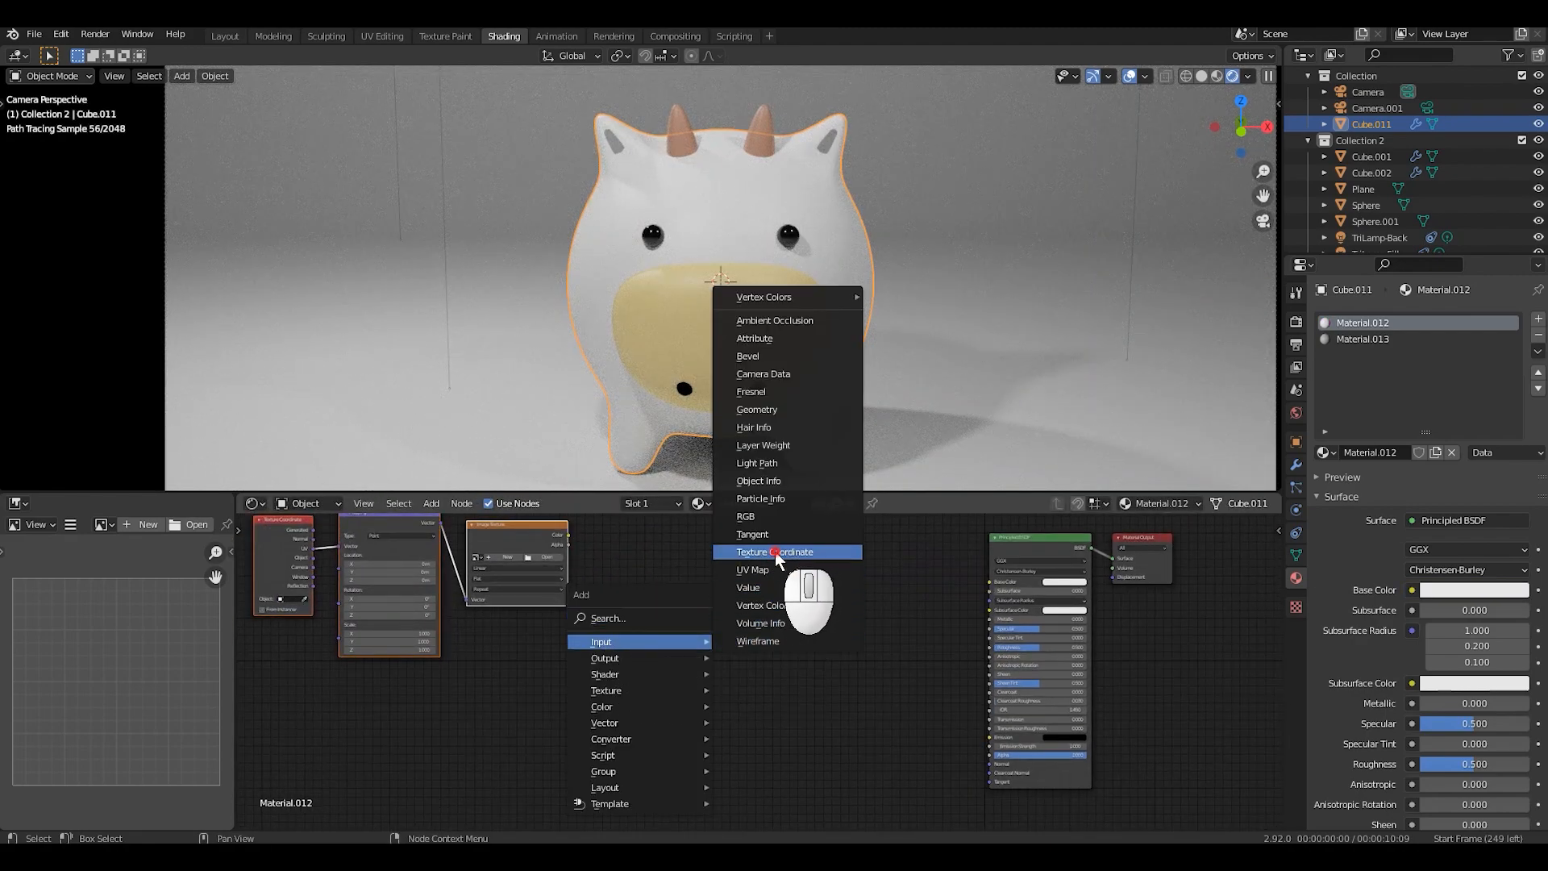
click(776, 551)
click(617, 628)
scroll(750, 637, up, 2)
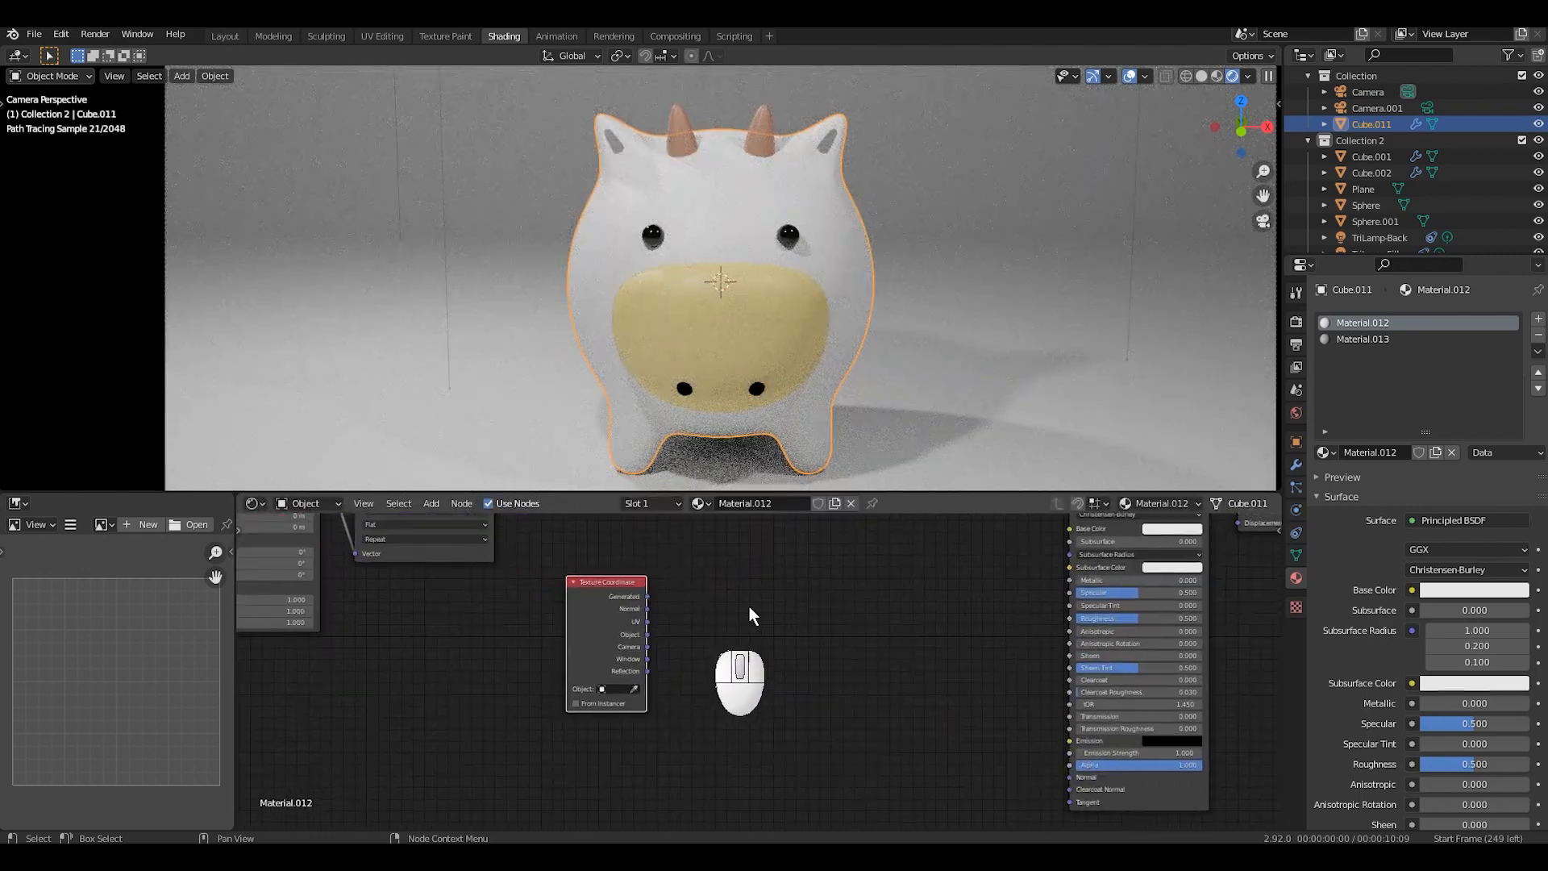
key(shift+a)
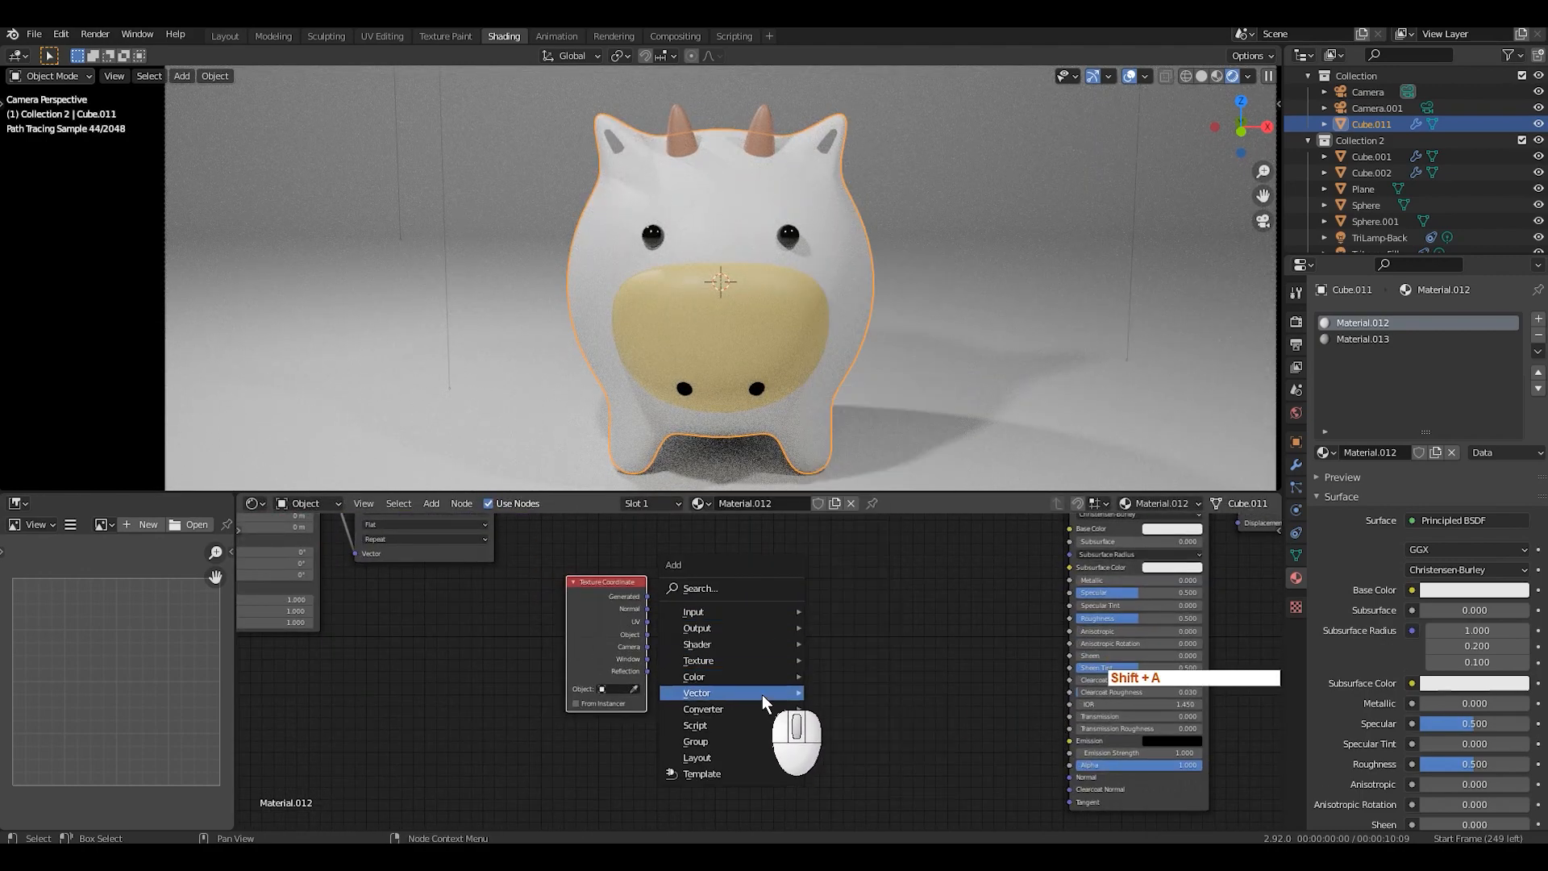
mouse_move(728, 709)
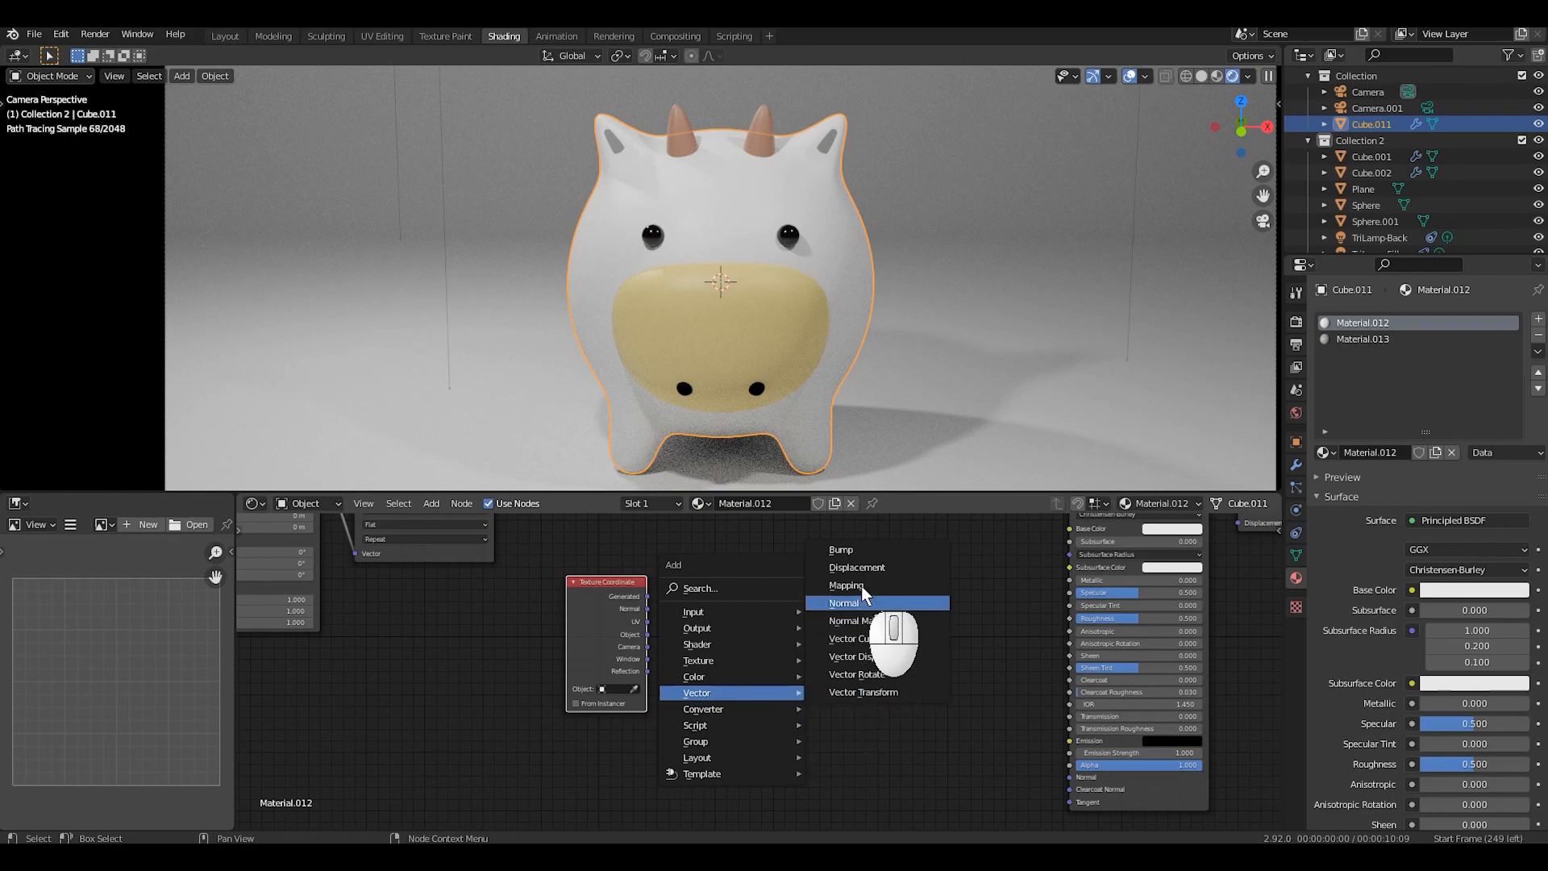
click(835, 585)
click(694, 578)
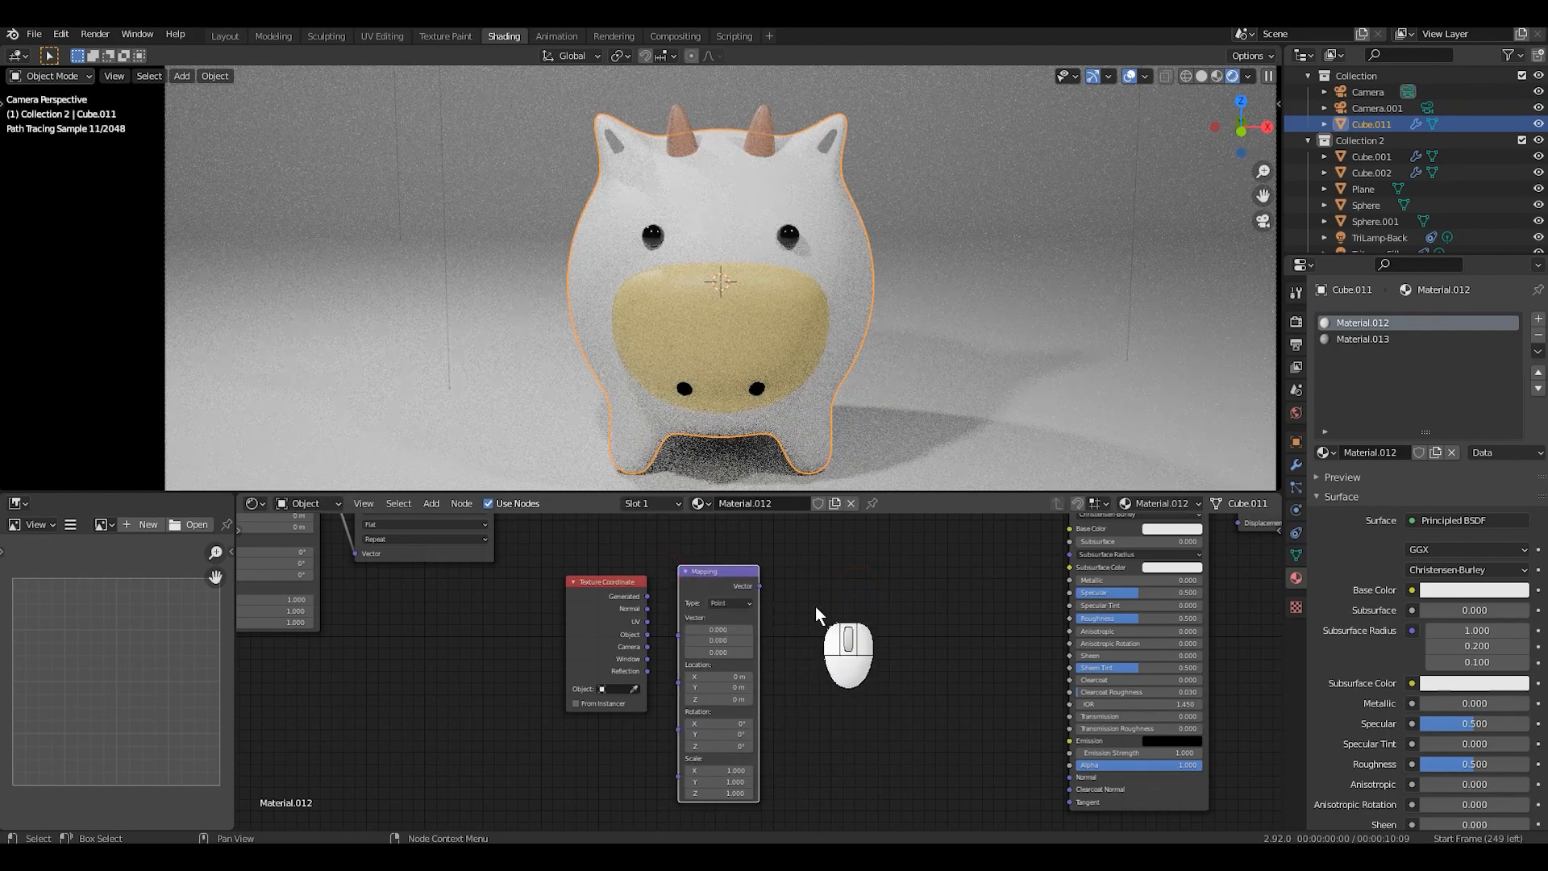
Step: Add a Voronoi Texture node after the new Mapping node
key(shift+a)
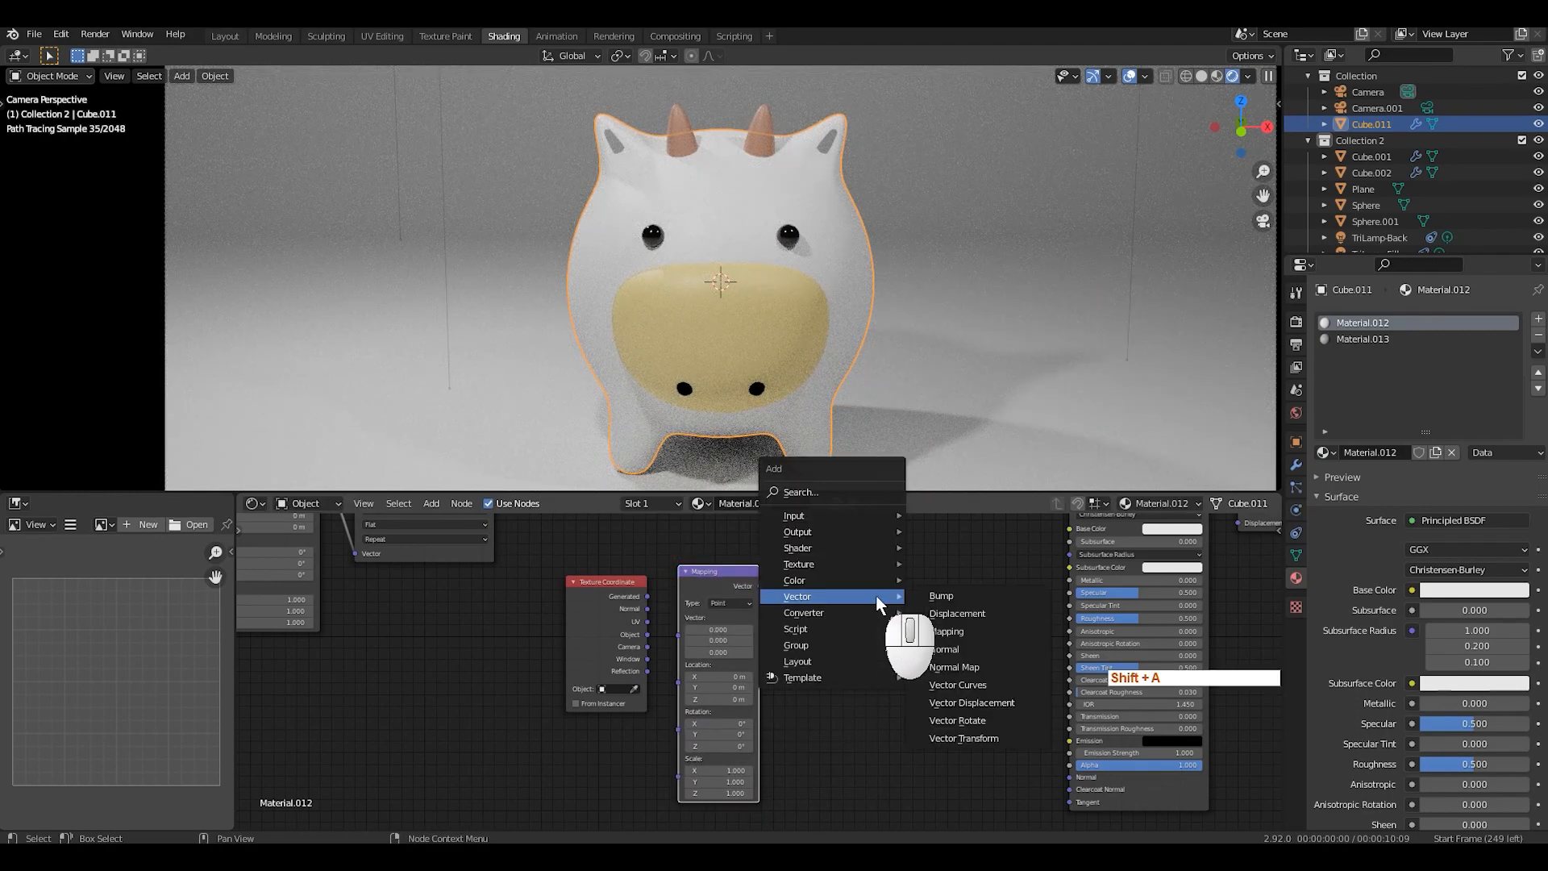
mouse_move(826, 563)
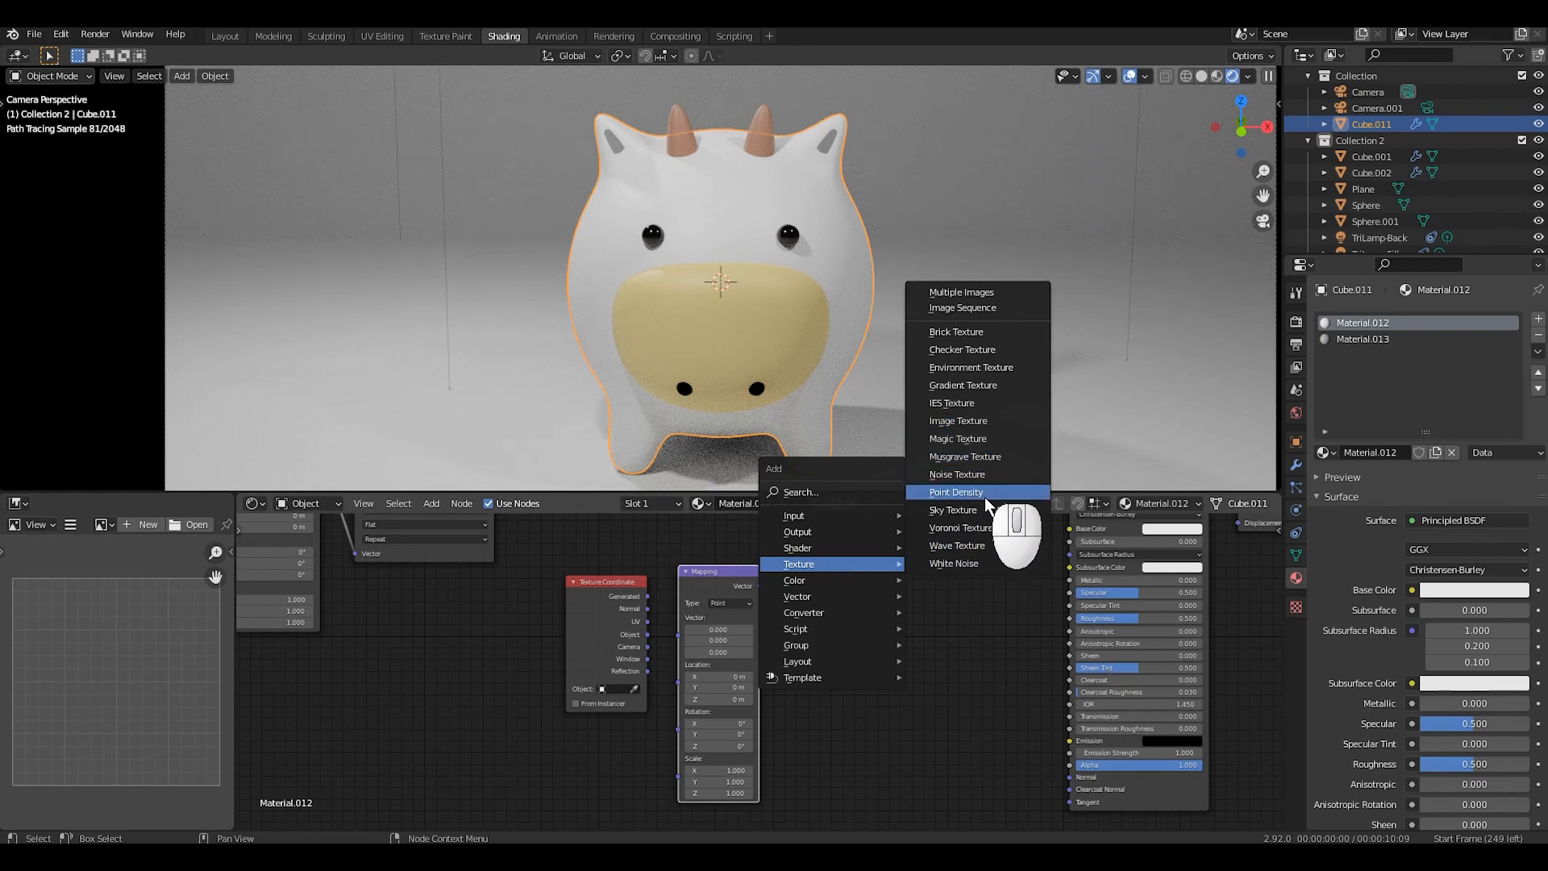
click(965, 529)
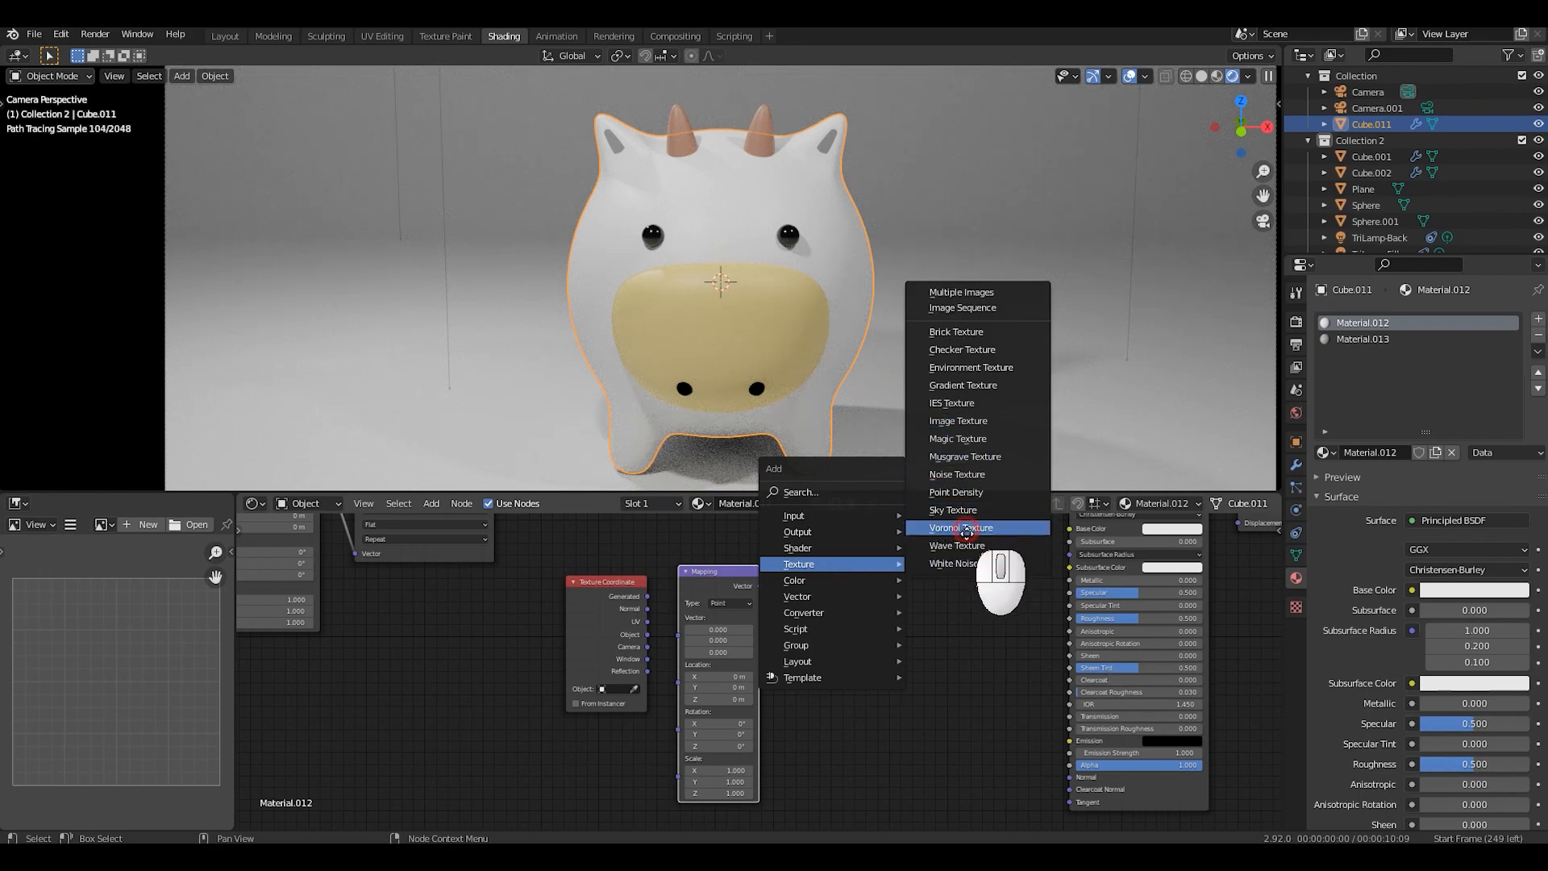
click(831, 576)
scroll(897, 661, down, 2)
scroll(898, 661, down, 1)
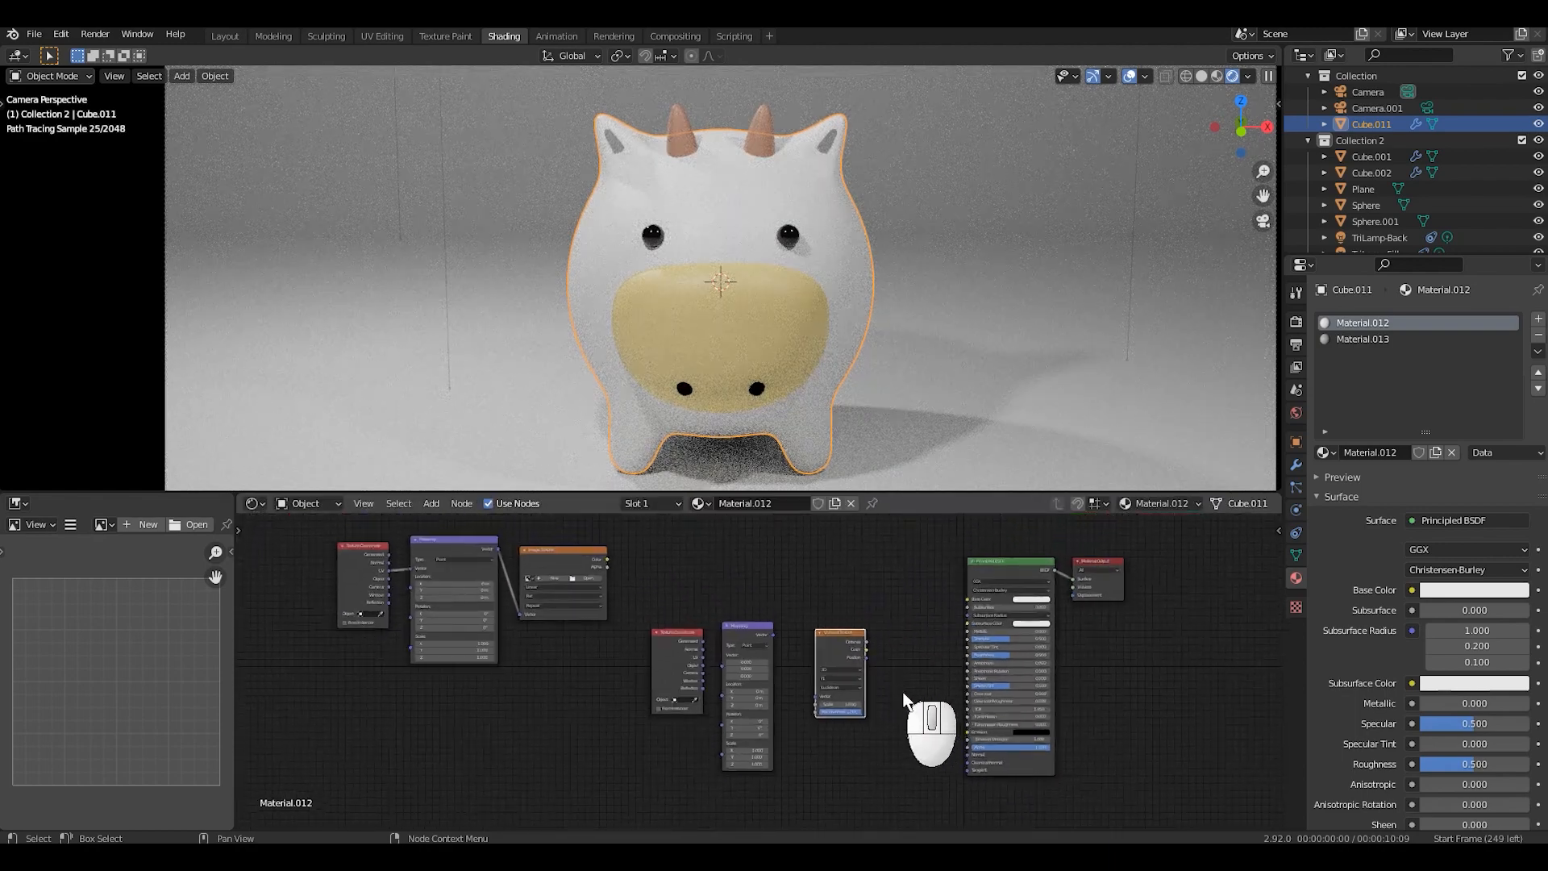
Step: Switch the original Image Texture node's type to Voronoi Texture
click(565, 551)
key(shift+s)
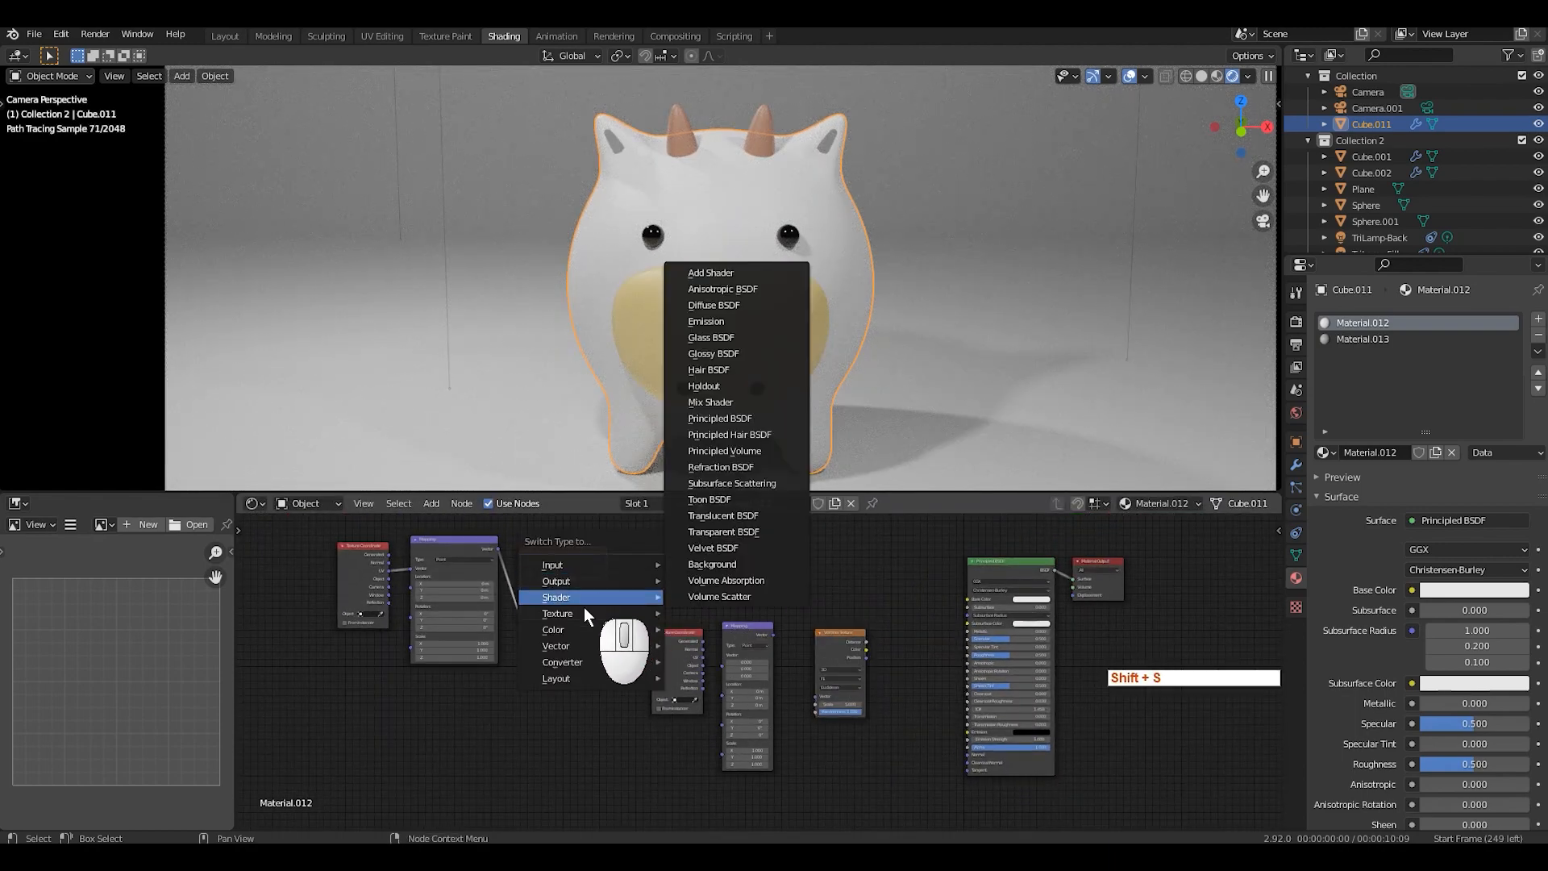
mouse_move(587, 613)
click(687, 583)
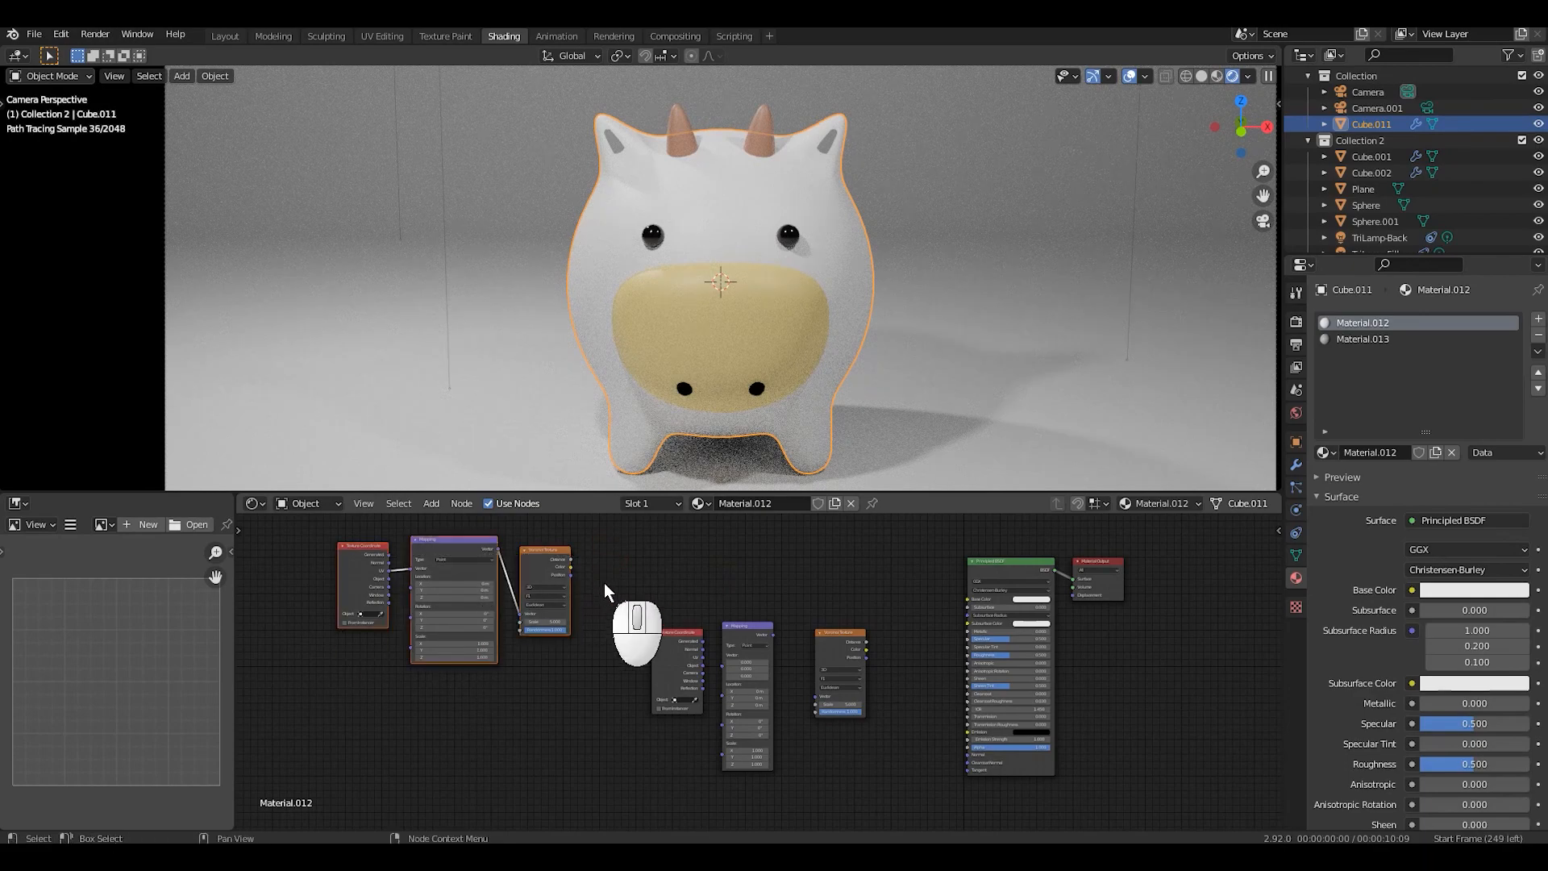
Step: Select the three unlinked Texture Coordinate, Mapping and Voronoi Texture nodes and reposition them together, leaving room before the Principled BSDF
scroll(859, 665, up, 4)
scroll(839, 601, down, 3)
drag(896, 556, 557, 692)
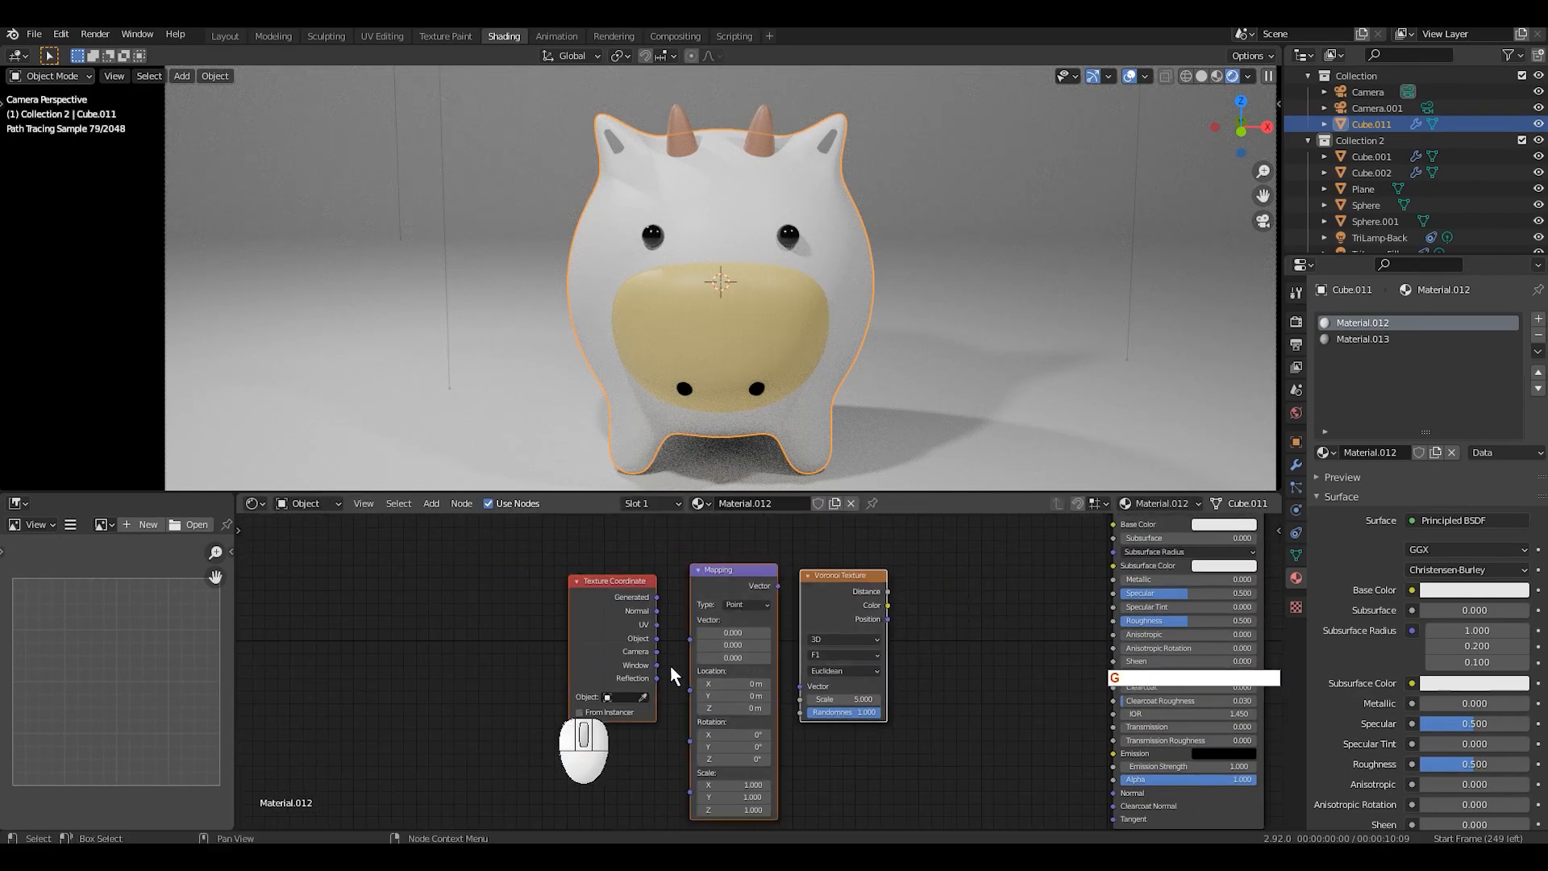
key(g)
click(628, 639)
scroll(887, 613, down, 3)
middle_drag(916, 616, 904, 677)
key(g)
click(861, 627)
Step: Add a ColorRamp node between the Voronoi Texture and the Principled BSDF and link its Color to Base Color
key(shift+a)
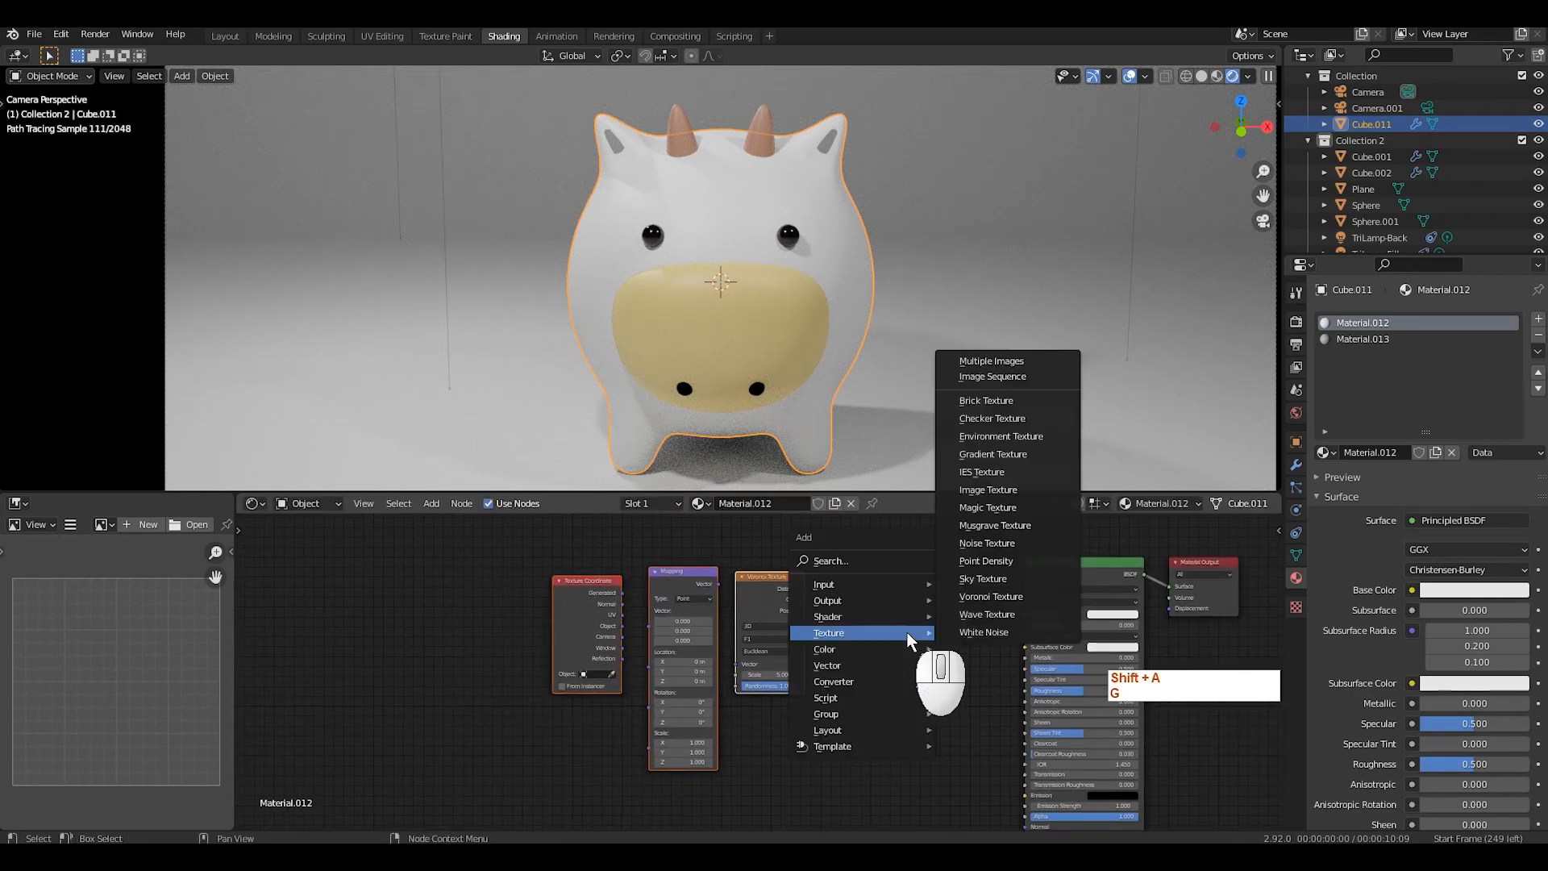
mouse_move(839, 681)
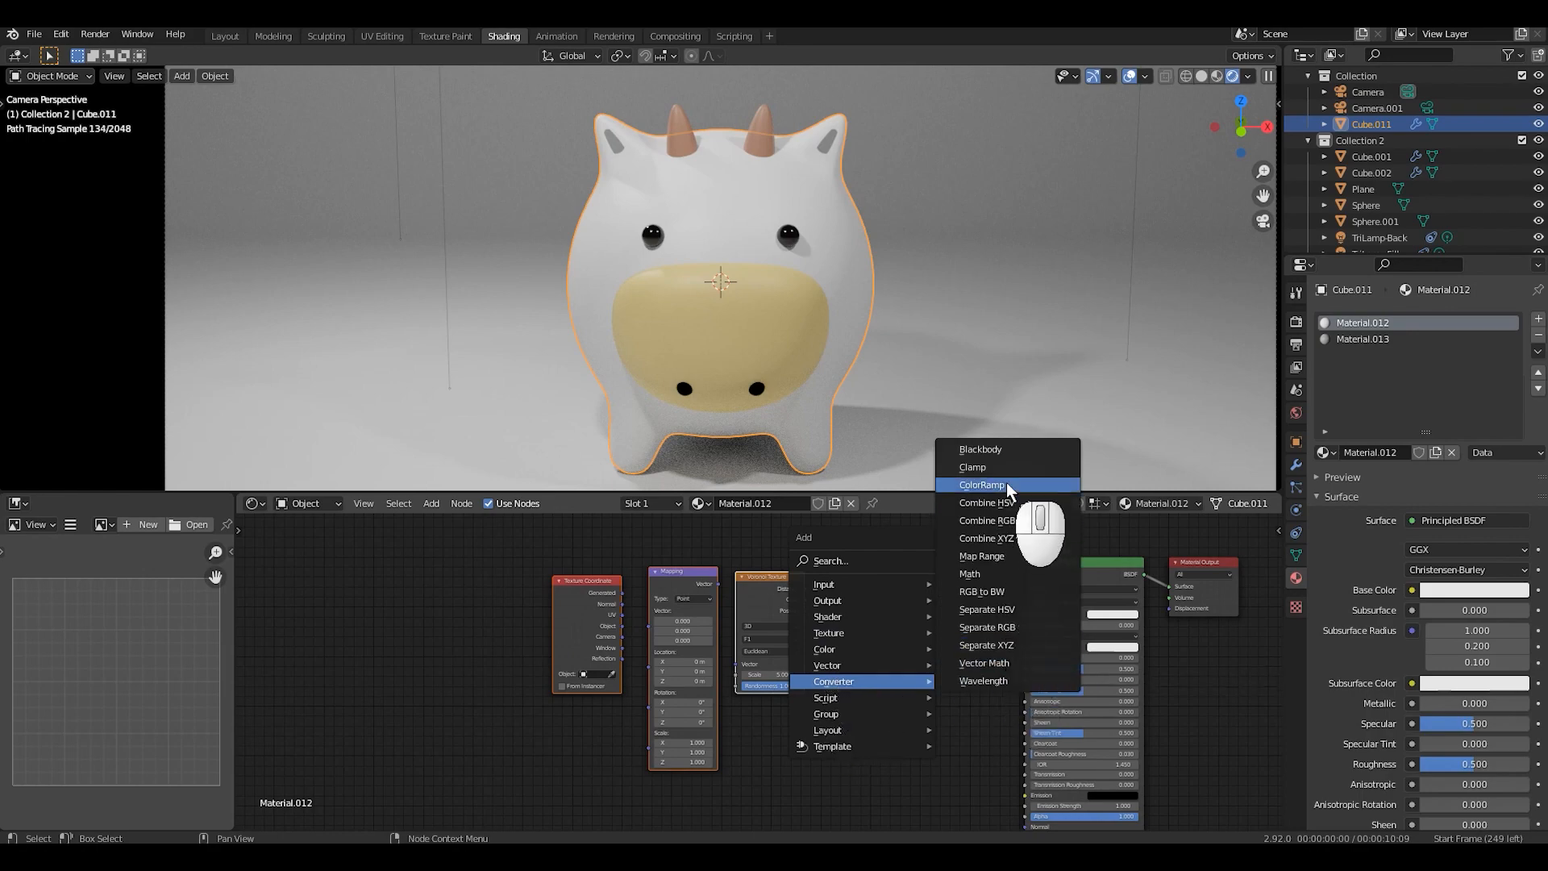
click(985, 485)
click(969, 668)
scroll(969, 677, up, 2)
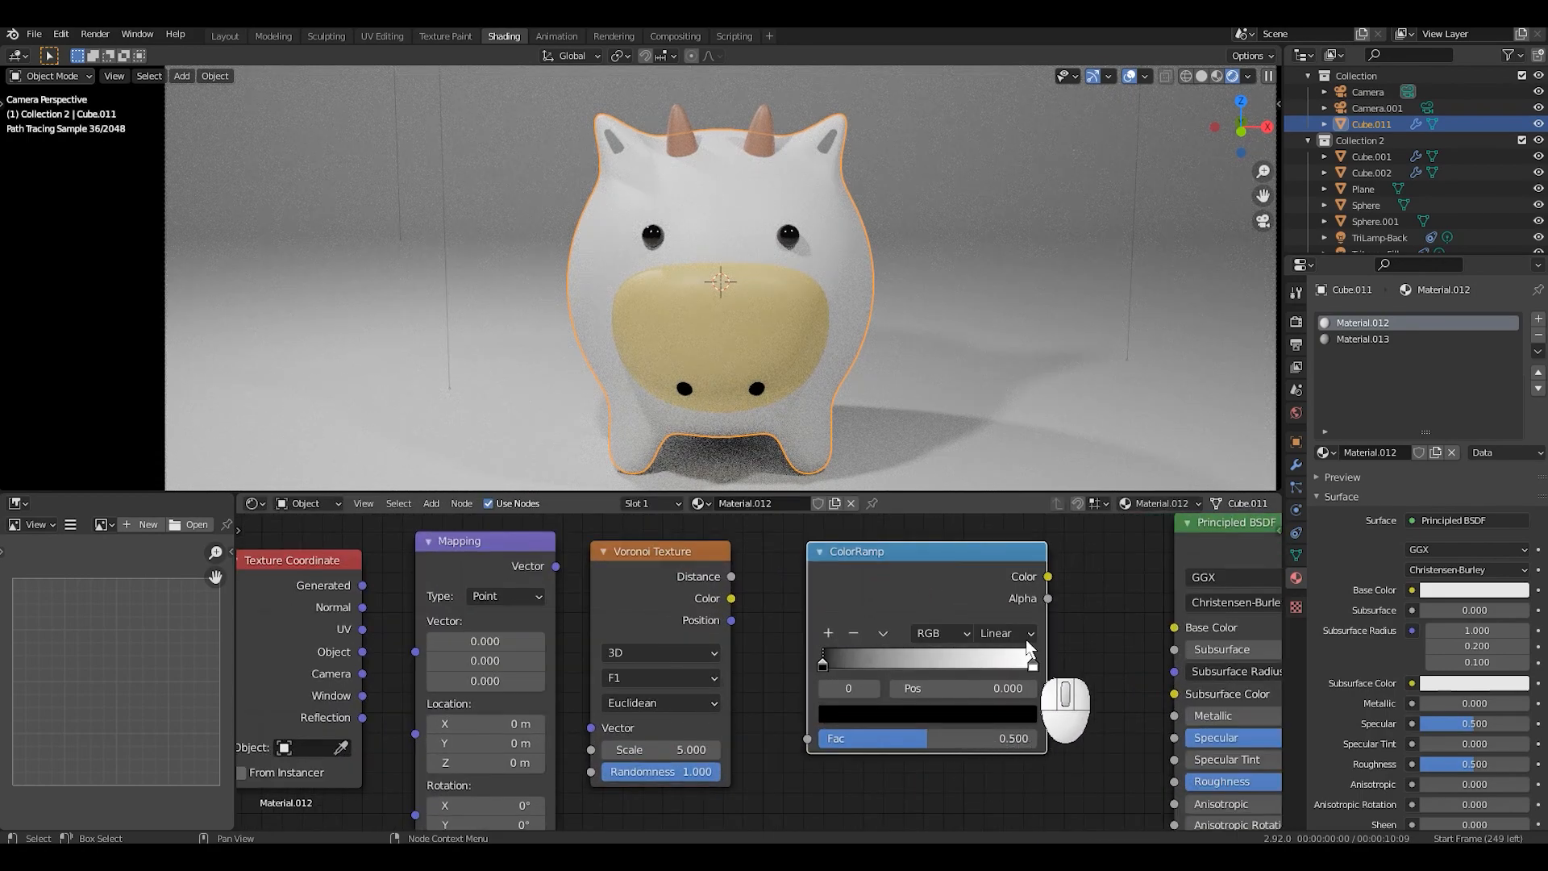
drag(1048, 576, 1171, 631)
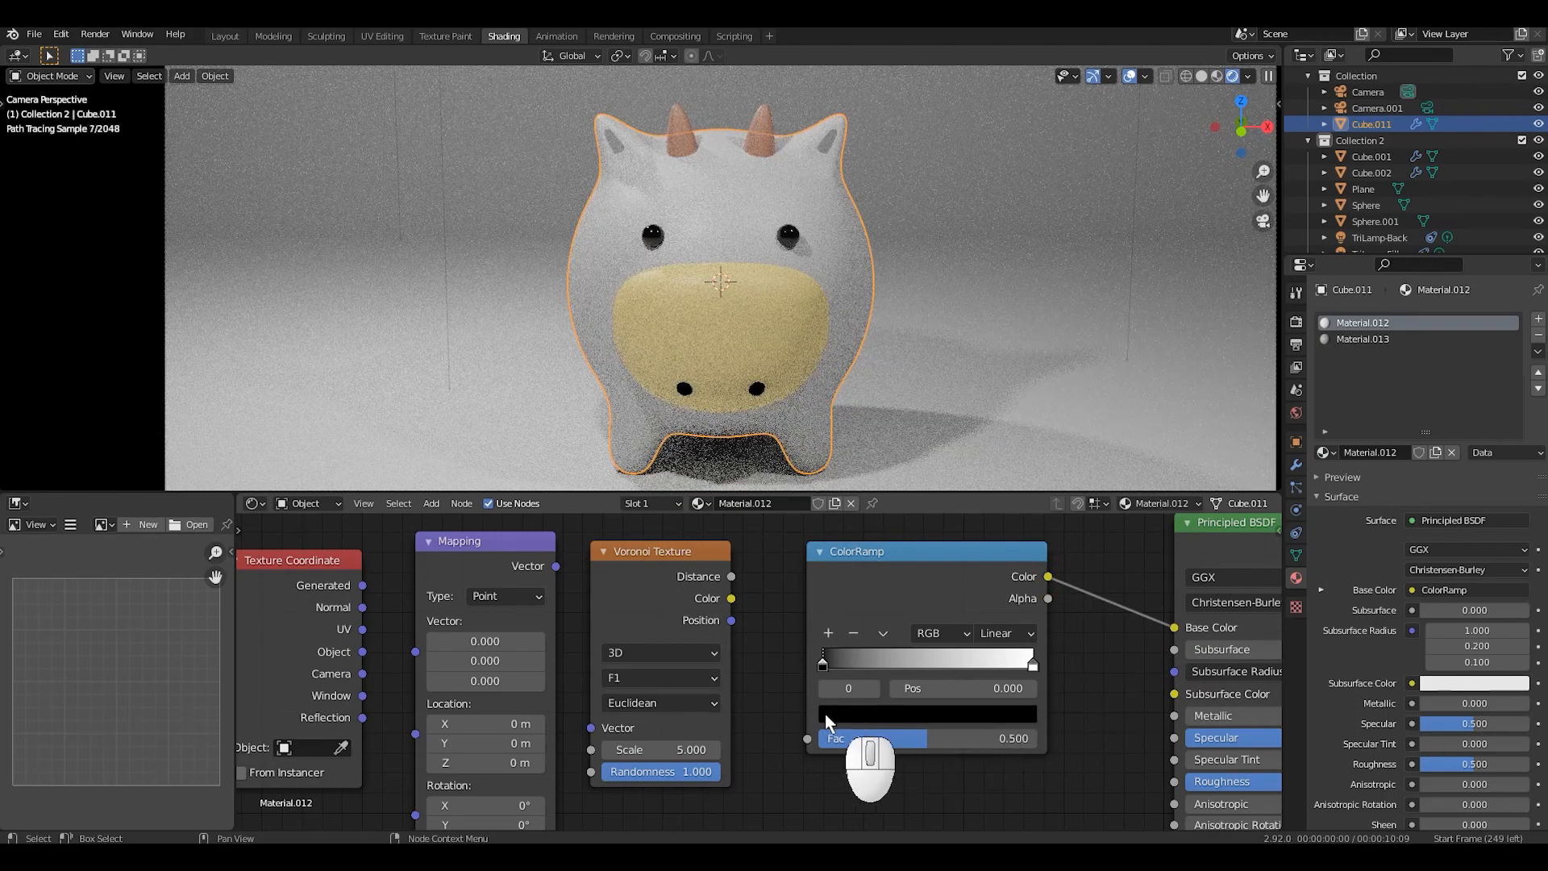
Step: Set the ColorRamp's interpolation to Constant and link the Voronoi Distance output to its Fac input
click(1000, 634)
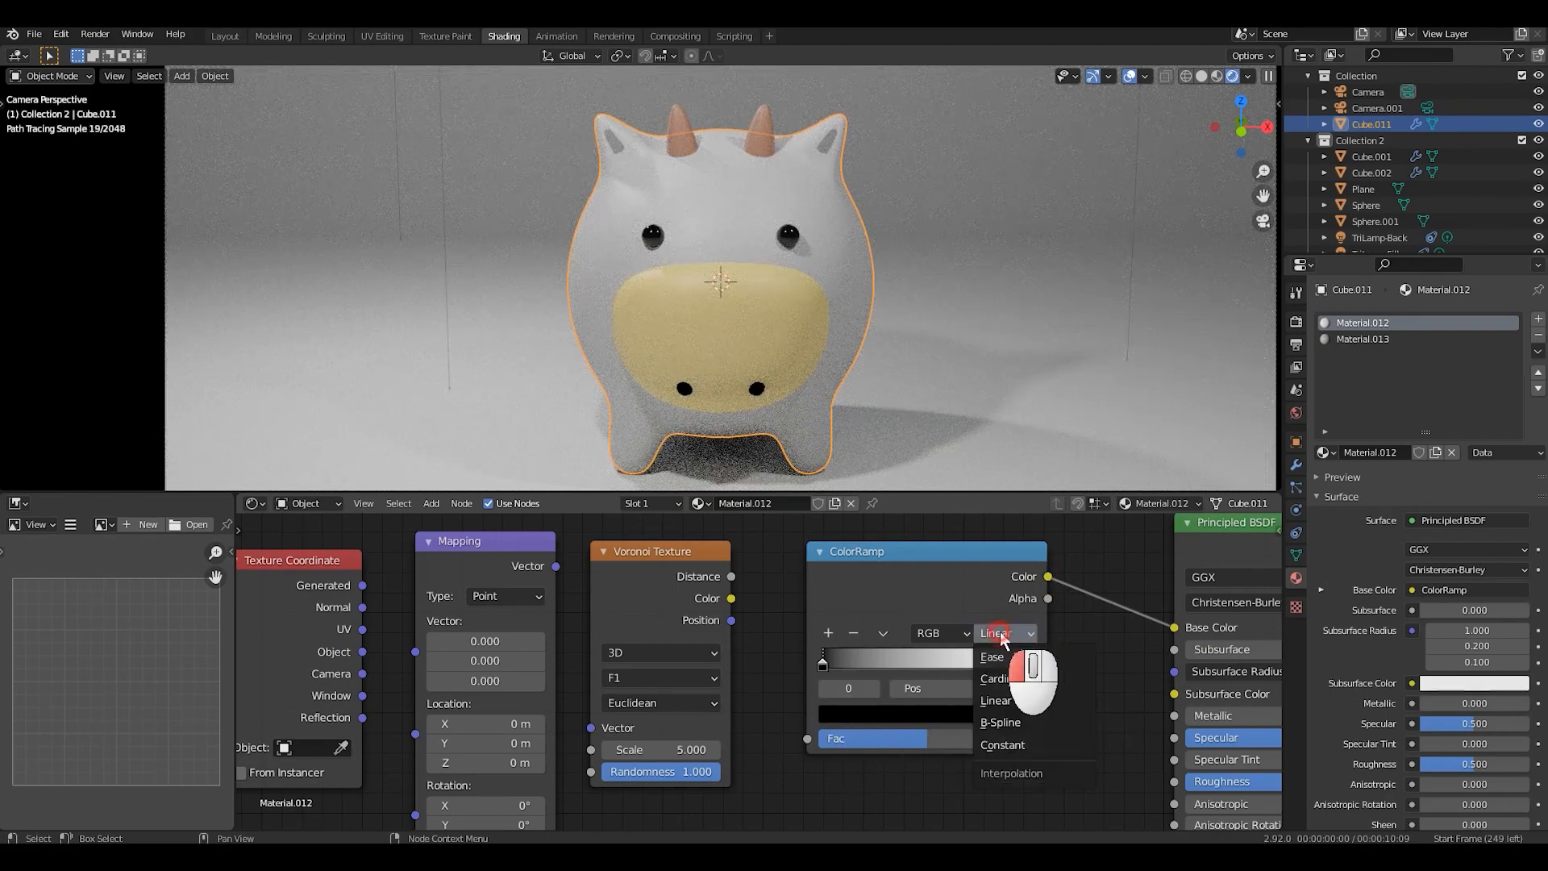
click(992, 744)
middle_drag(801, 709, 864, 697)
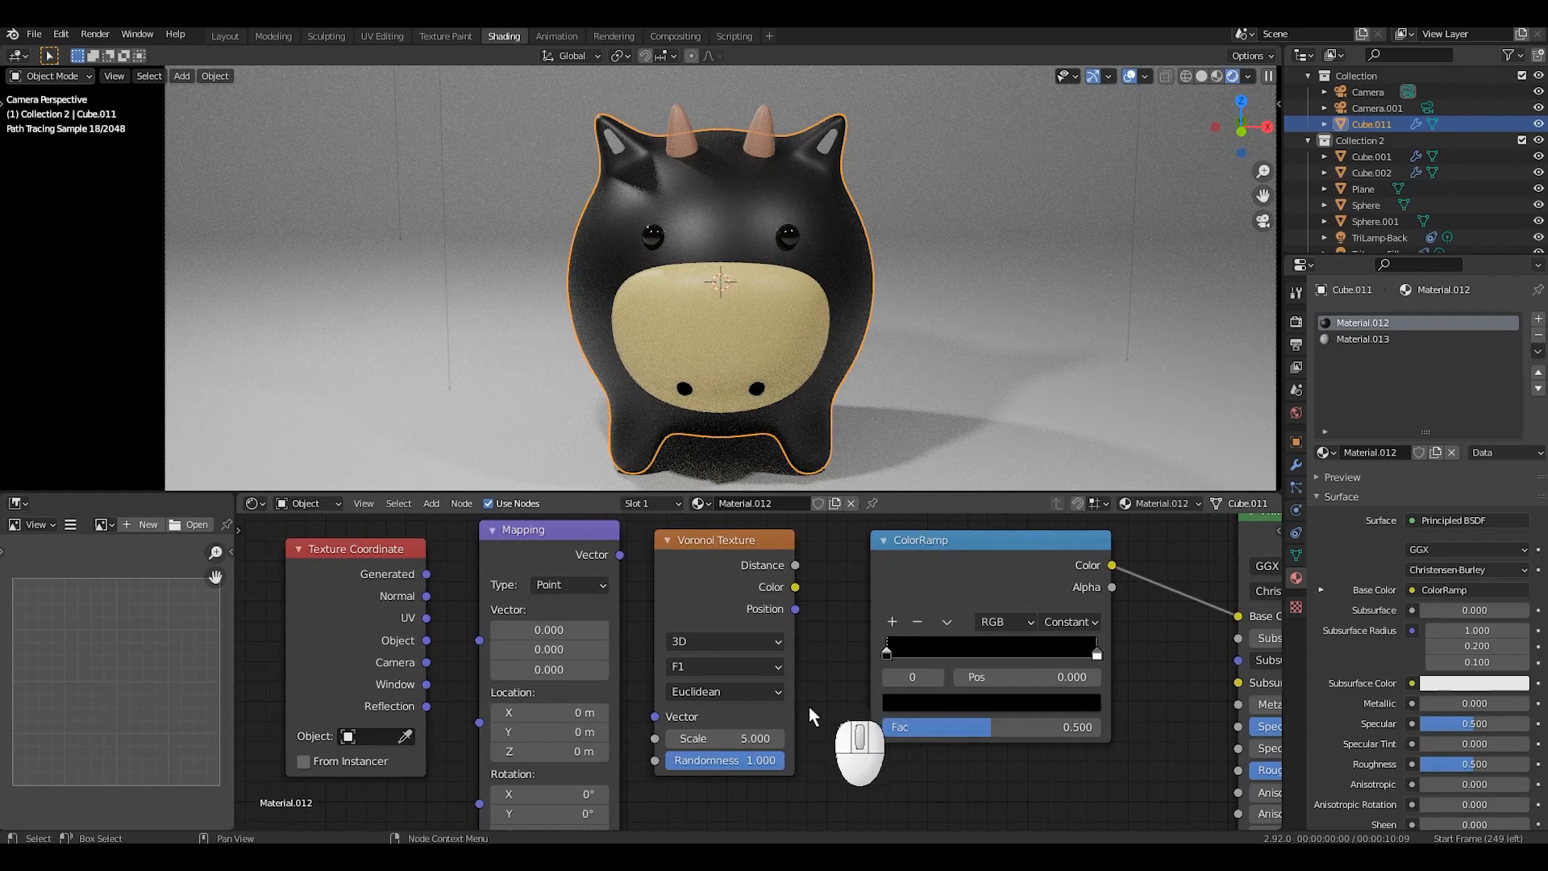
drag(872, 730, 873, 729)
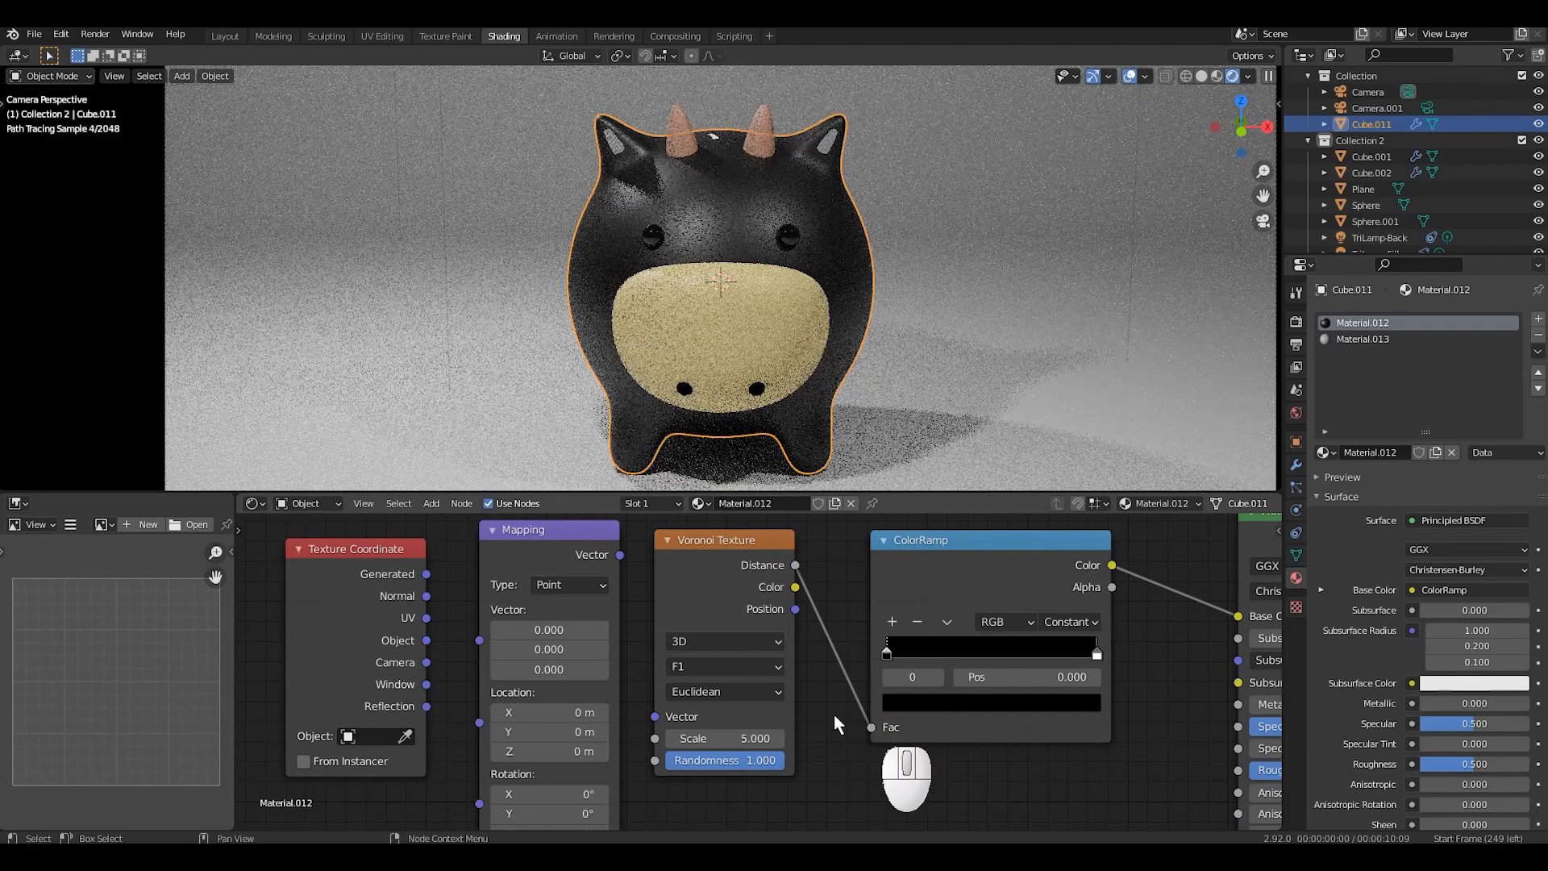
Step: Link the Mapping output to the Voronoi Vector input and the Texture Coordinate's Object output to the Mapping Vector input
drag(619, 555, 655, 716)
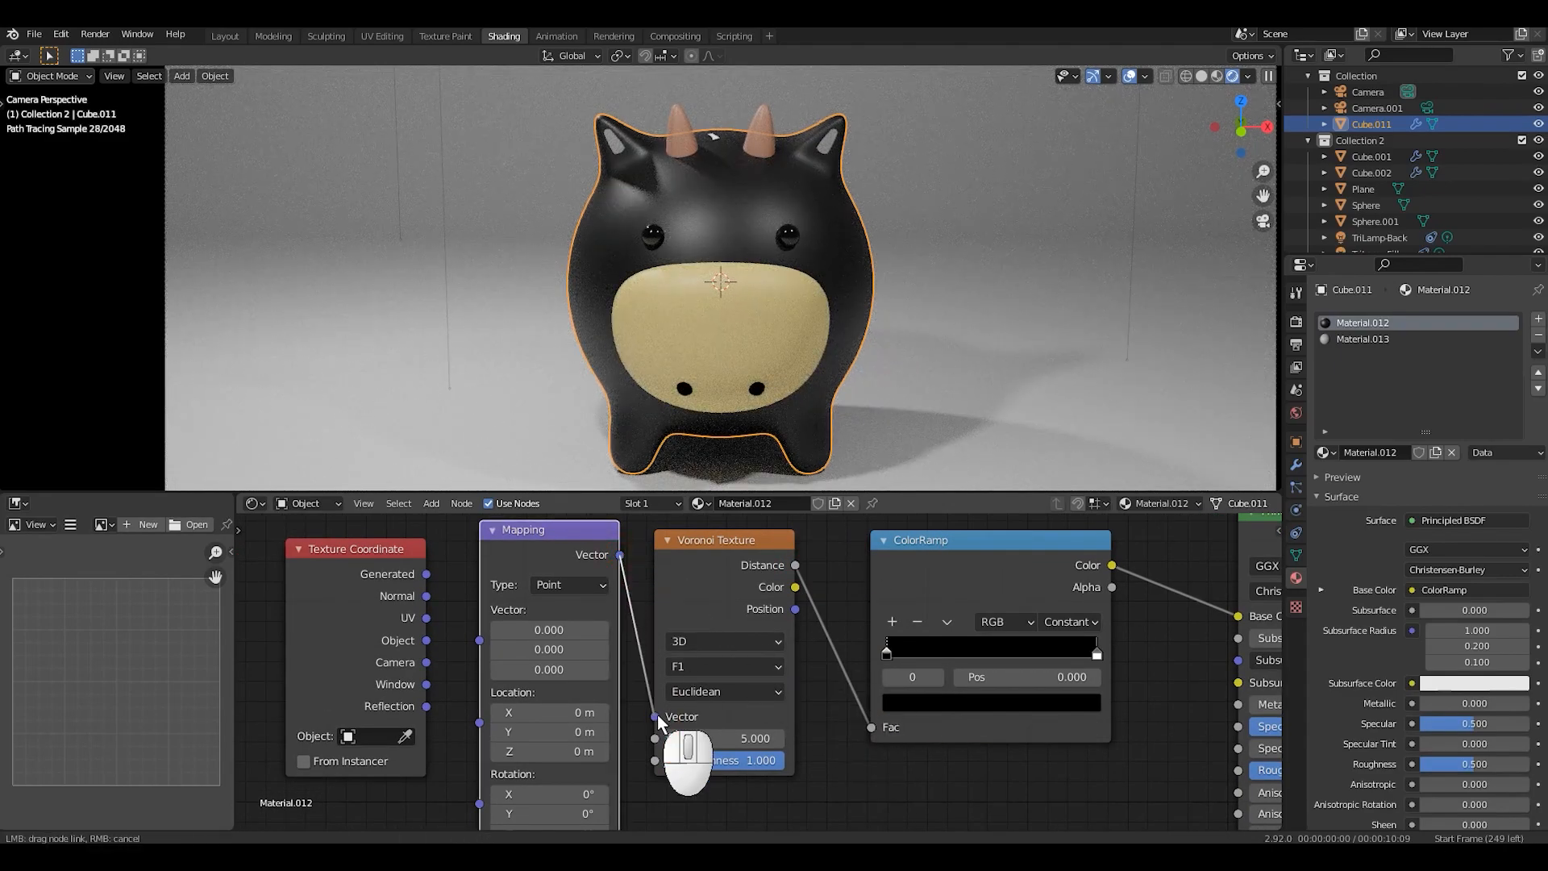
middle_drag(892, 770, 977, 776)
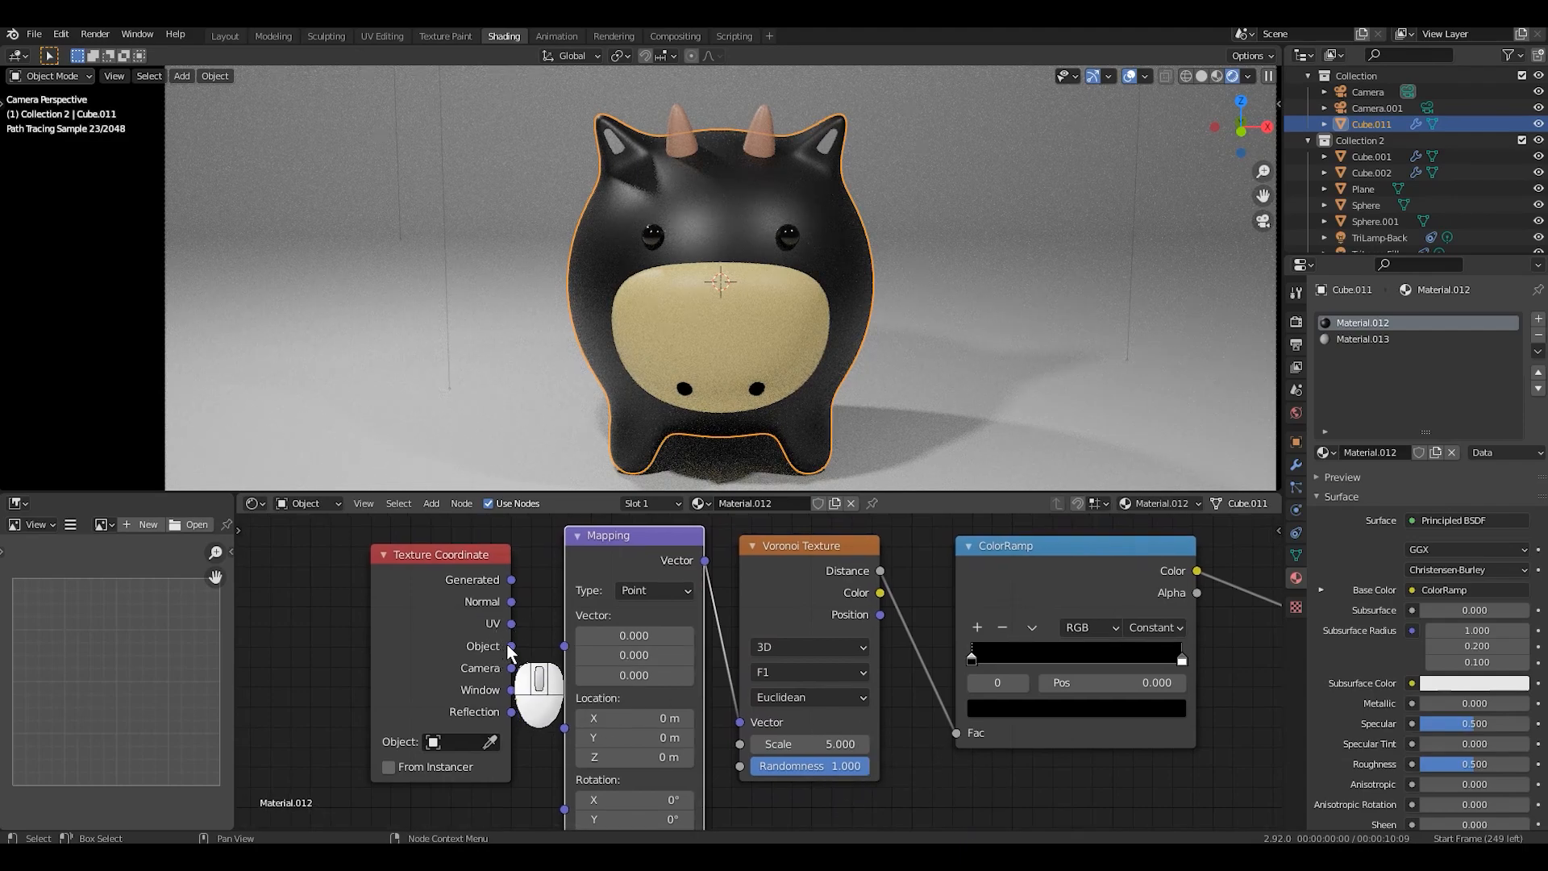
drag(511, 647, 569, 645)
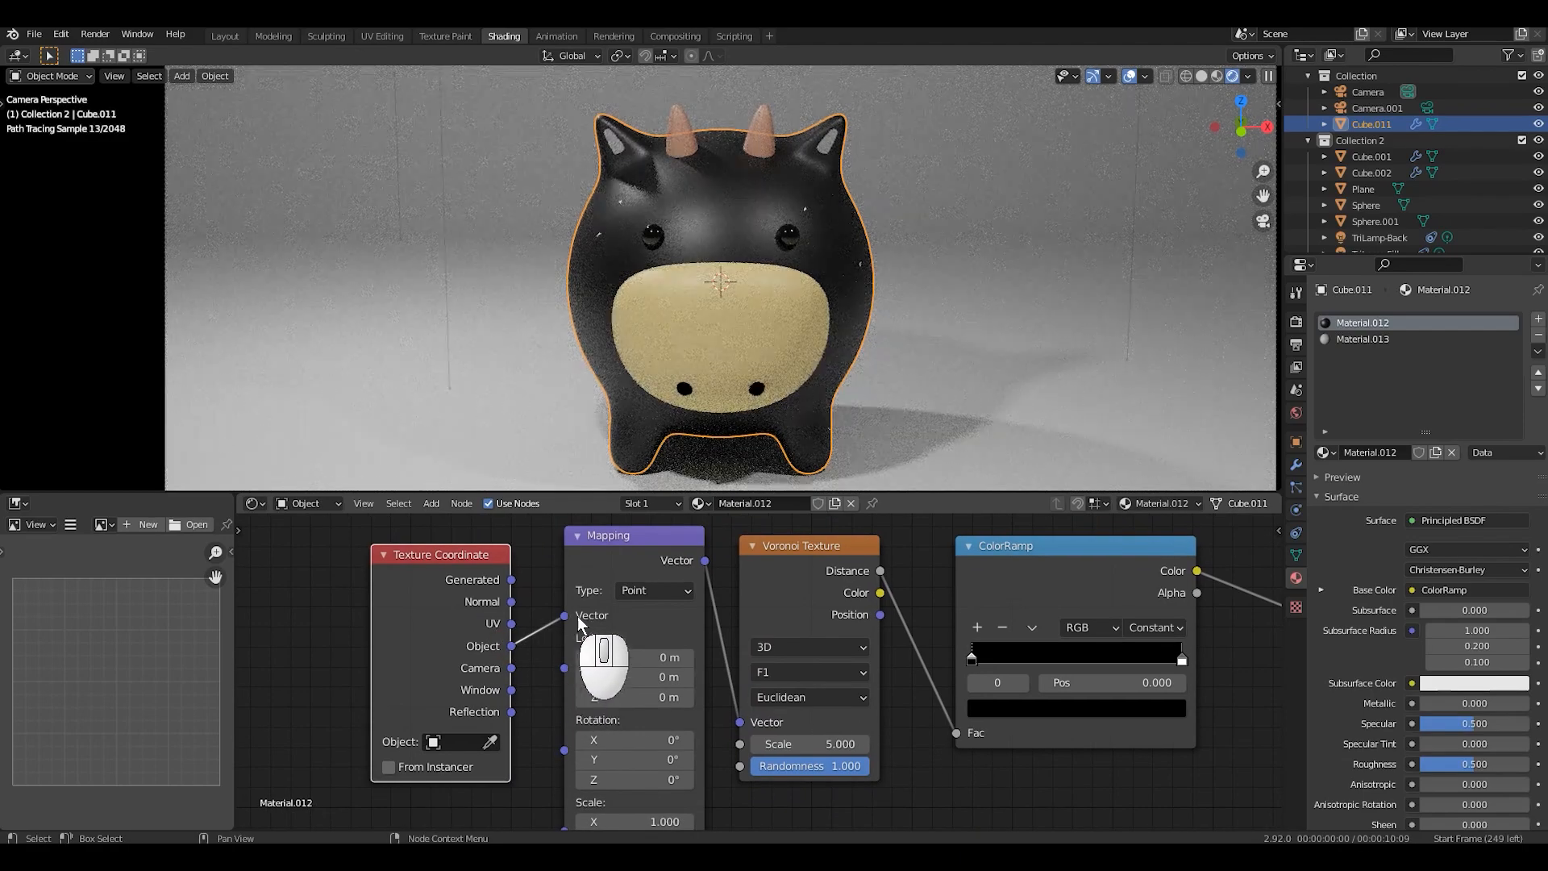
Step: Nudge the Voronoi Texture node into place and move the ColorRamp's white stop to position 0.509
scroll(912, 665, down, 1)
middle_drag(912, 665, 815, 672)
click(729, 605)
key(g)
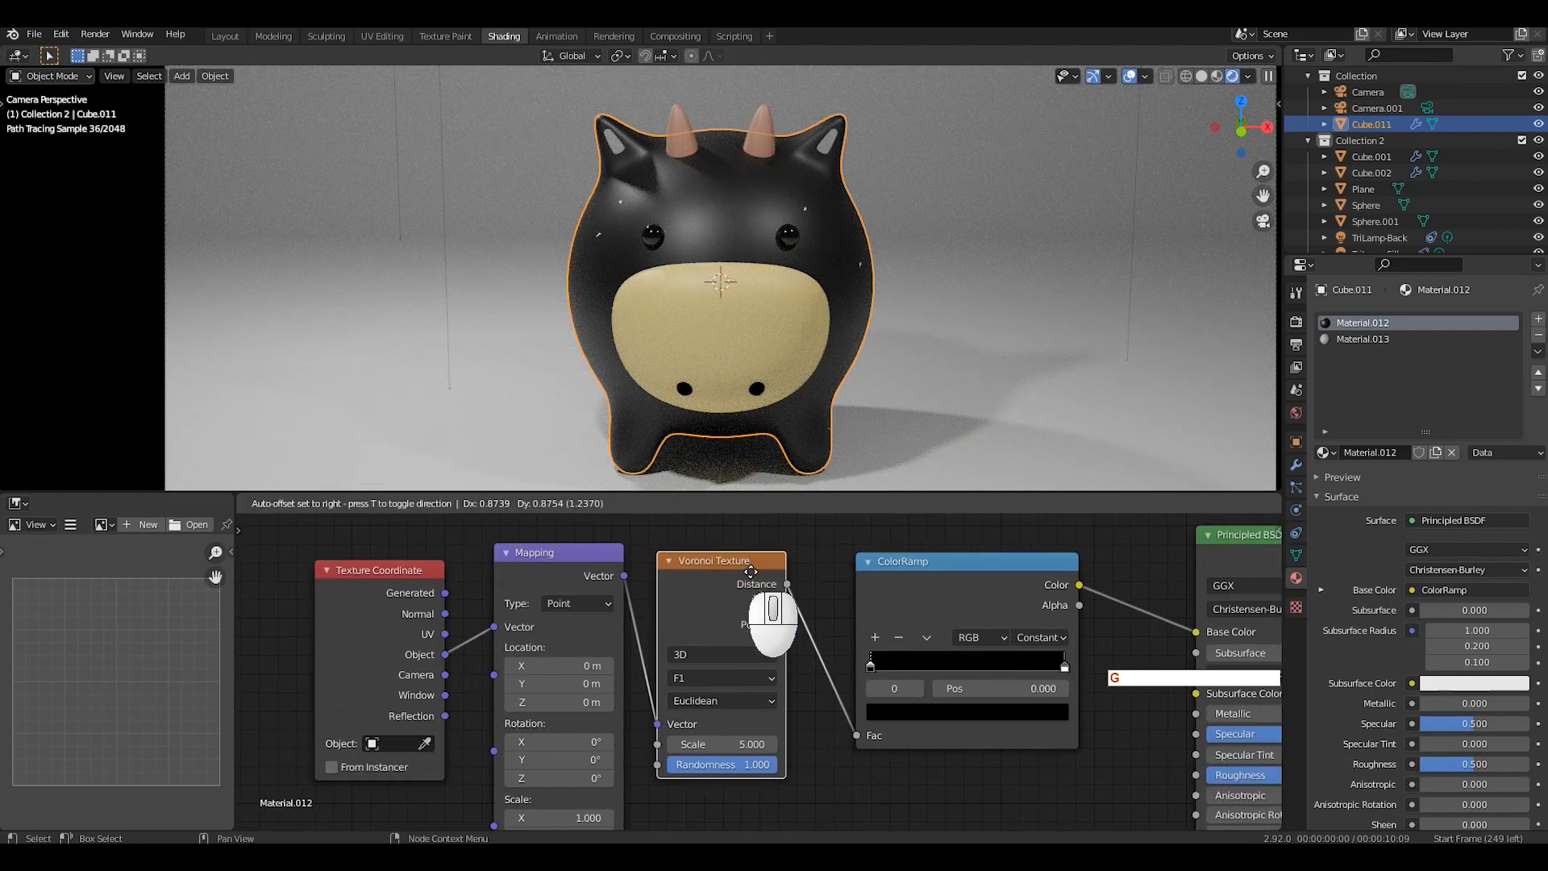
click(748, 574)
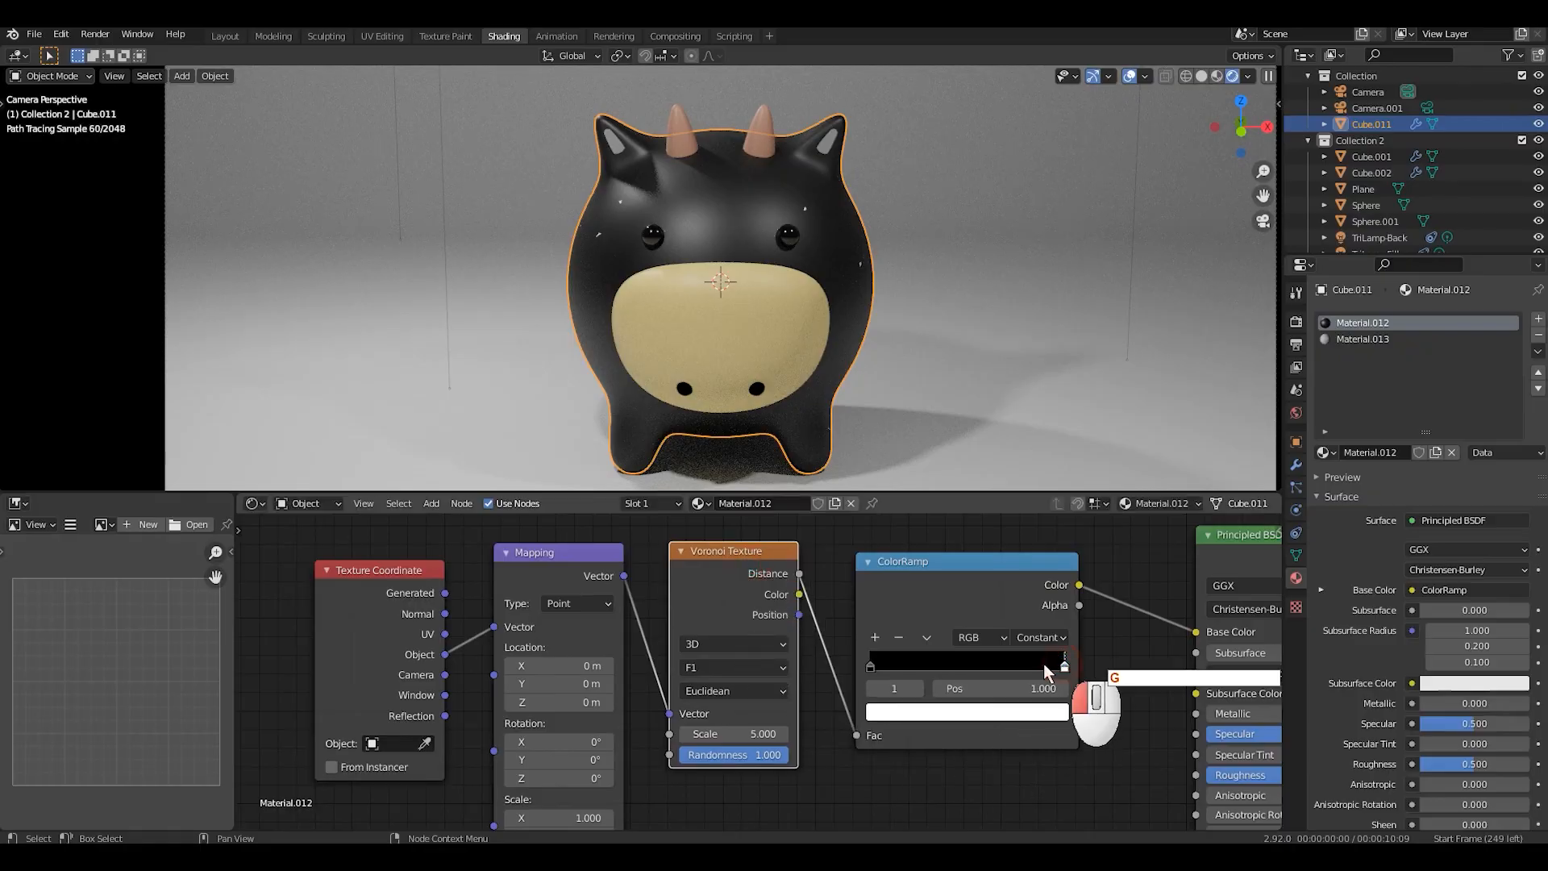
drag(1046, 672, 970, 685)
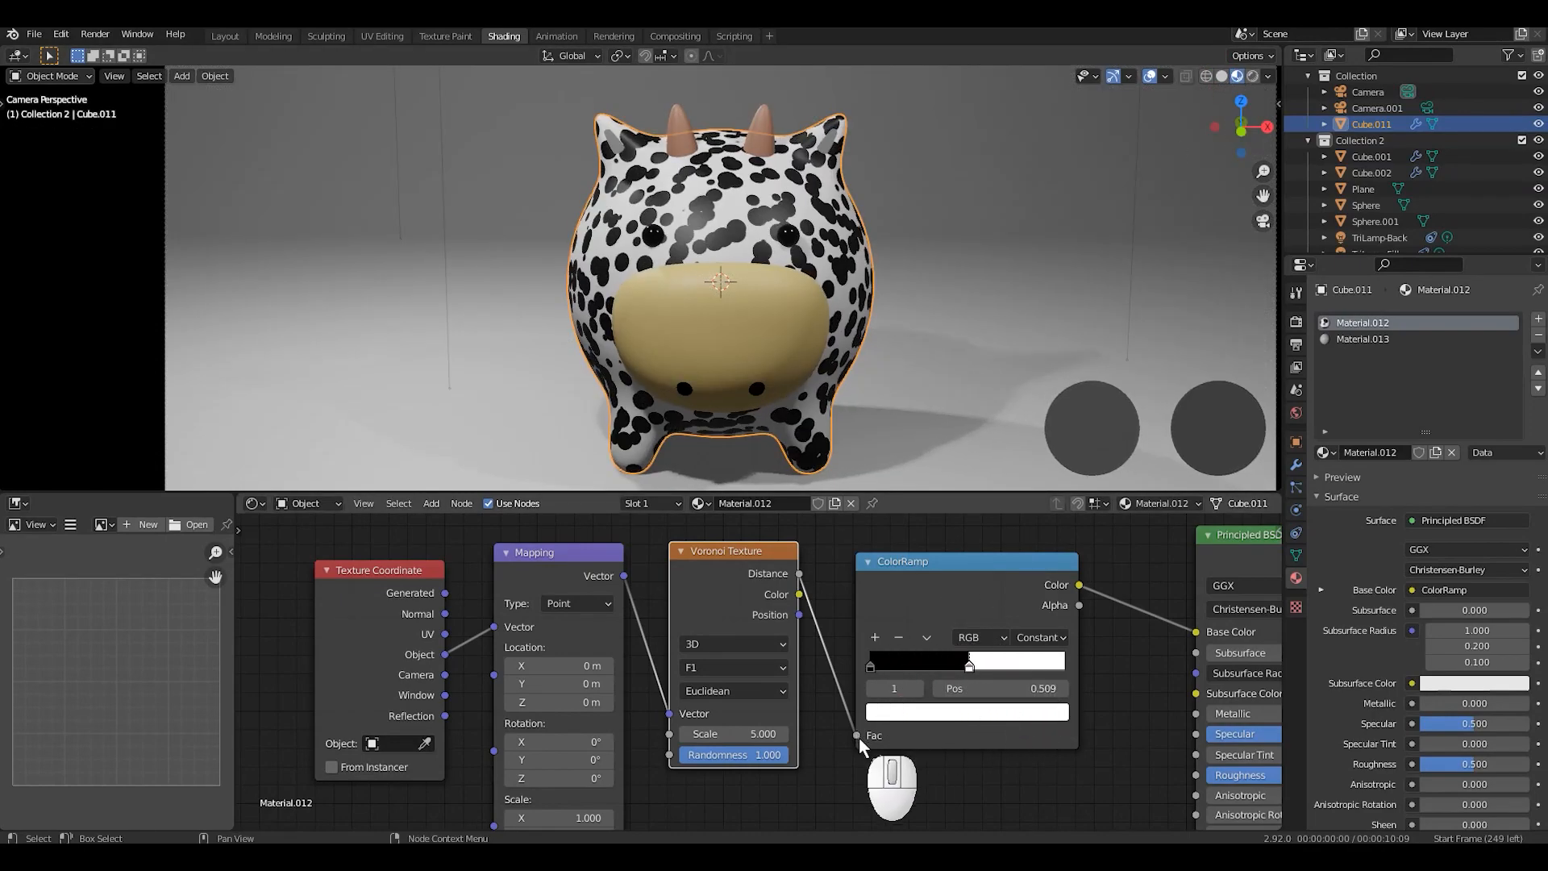
scroll(858, 737, up, 2)
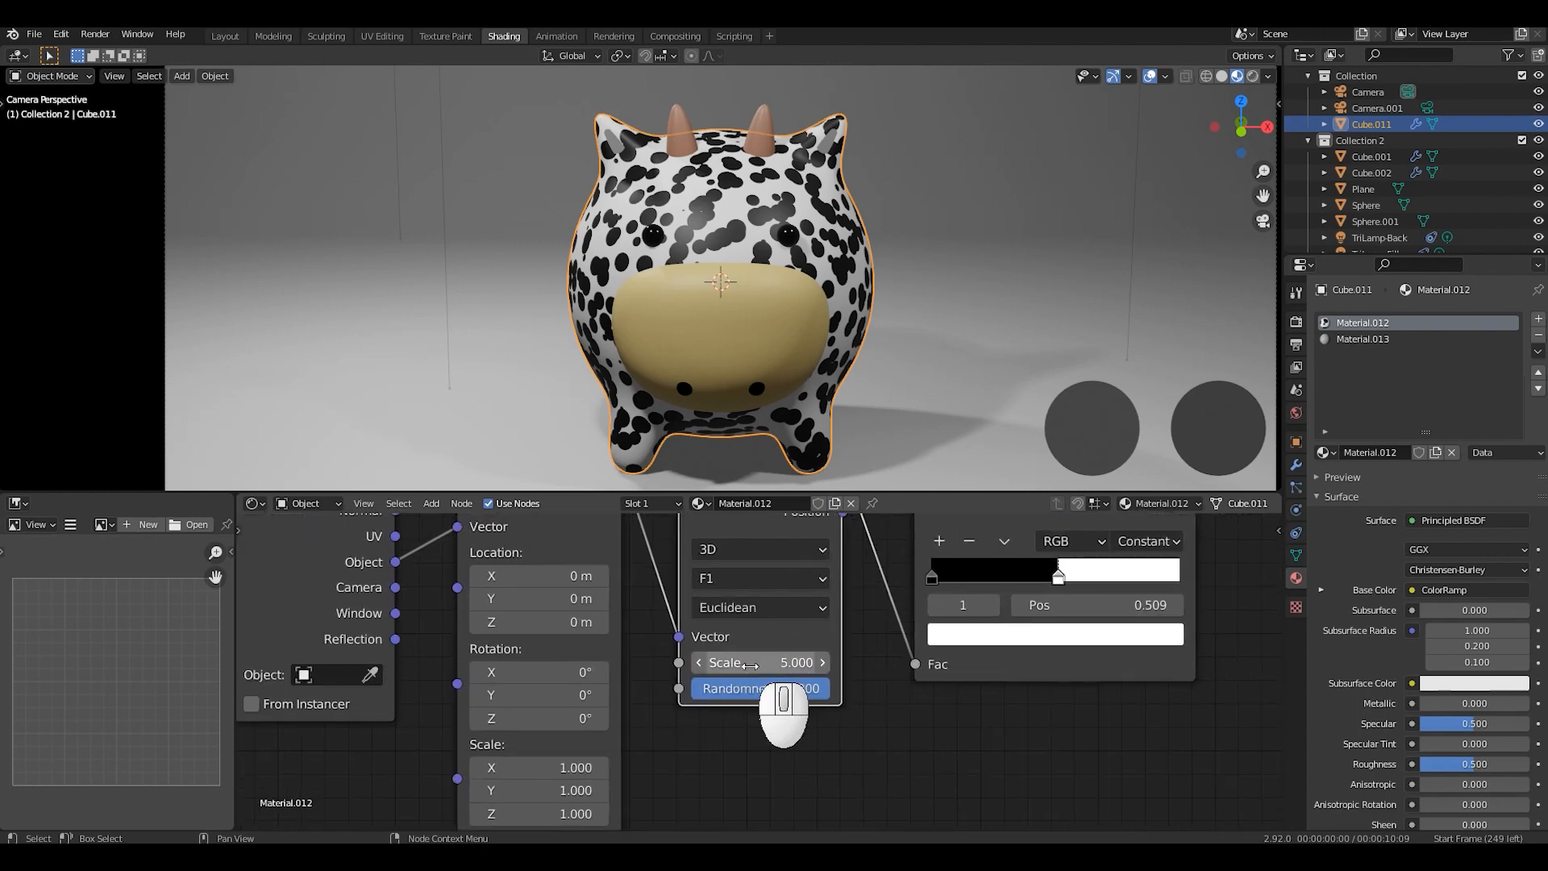
Step: Set the Voronoi Texture's Scale to 0.5 for much larger spots
click(770, 667)
text(.5)
key(Return)
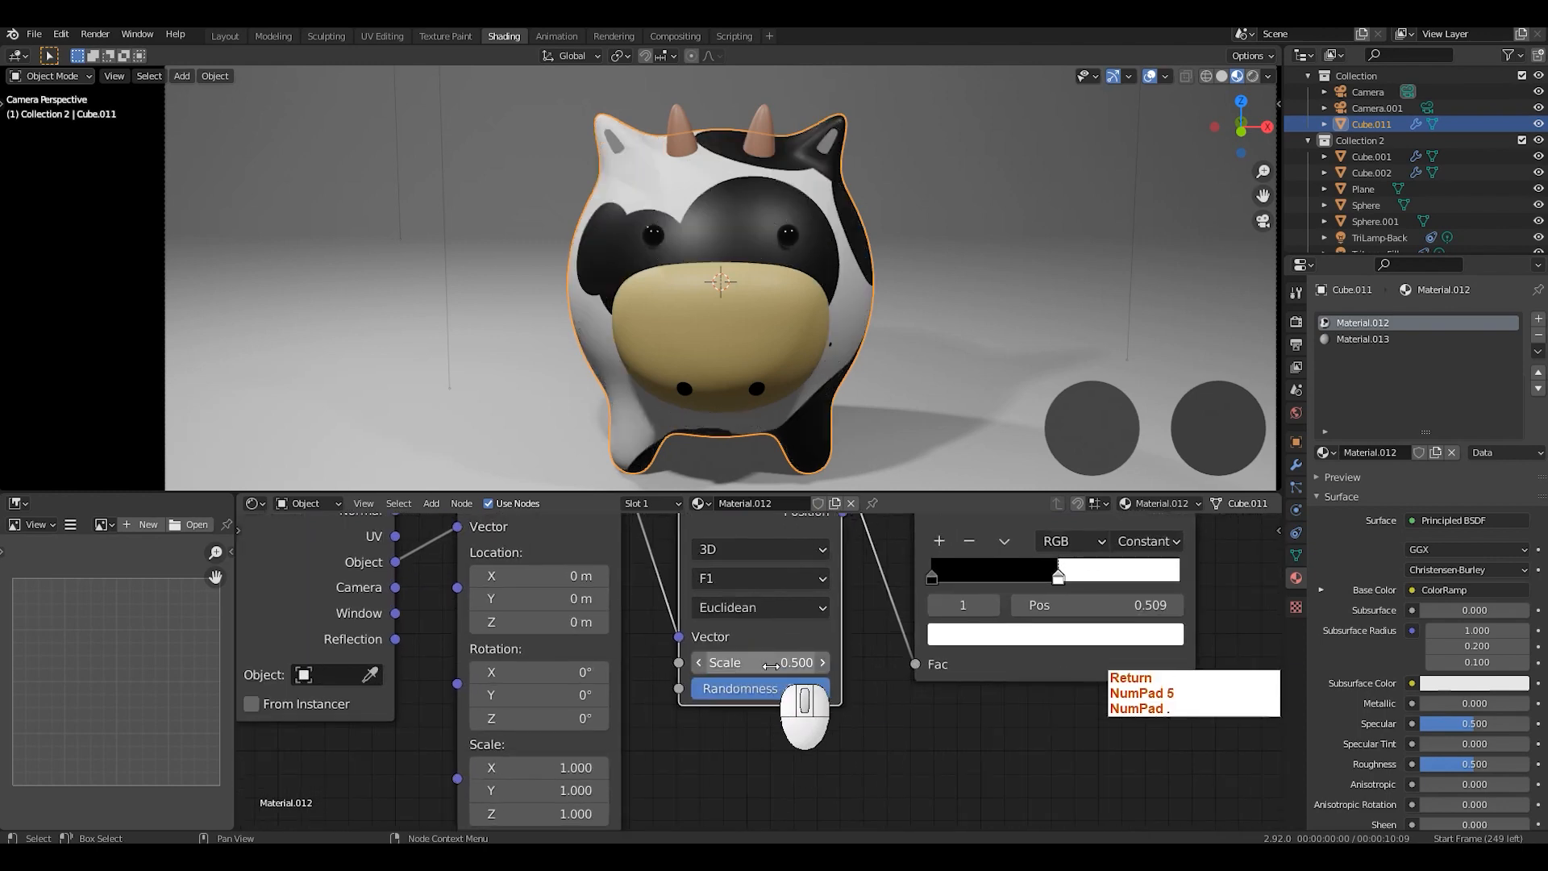
drag(773, 667, 826, 709)
key(Escape)
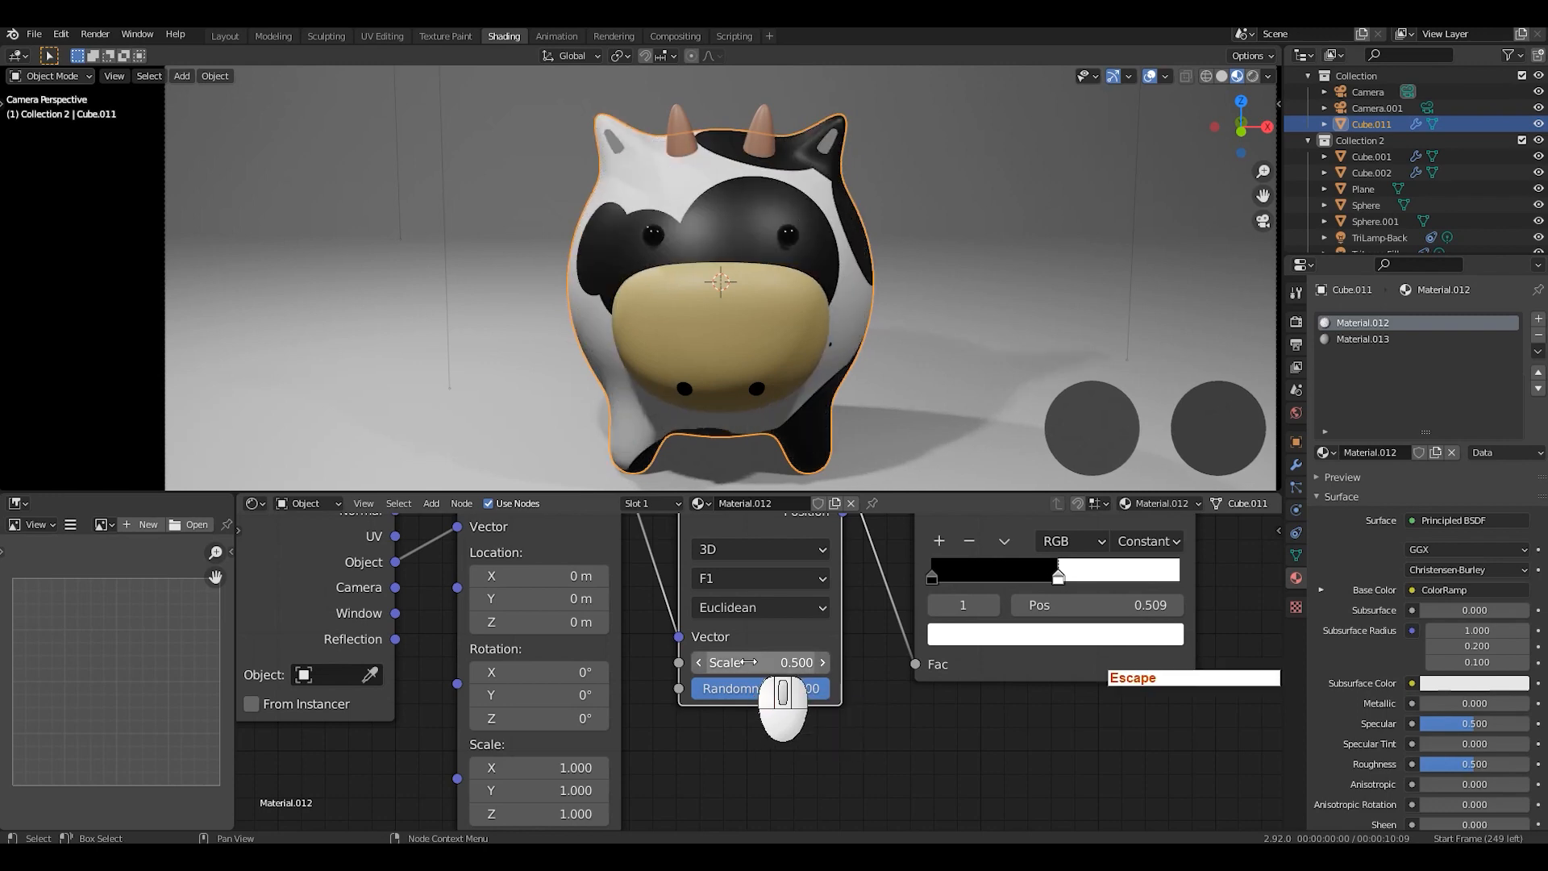
Step: Raise the Voronoi Texture's Scale to 0.8
scroll(849, 661, down, 1)
mouse_move(1010, 643)
mouse_down()
mouse_move(1027, 646)
mouse_move(980, 645)
mouse_move(1008, 637)
mouse_up()
key(Escape)
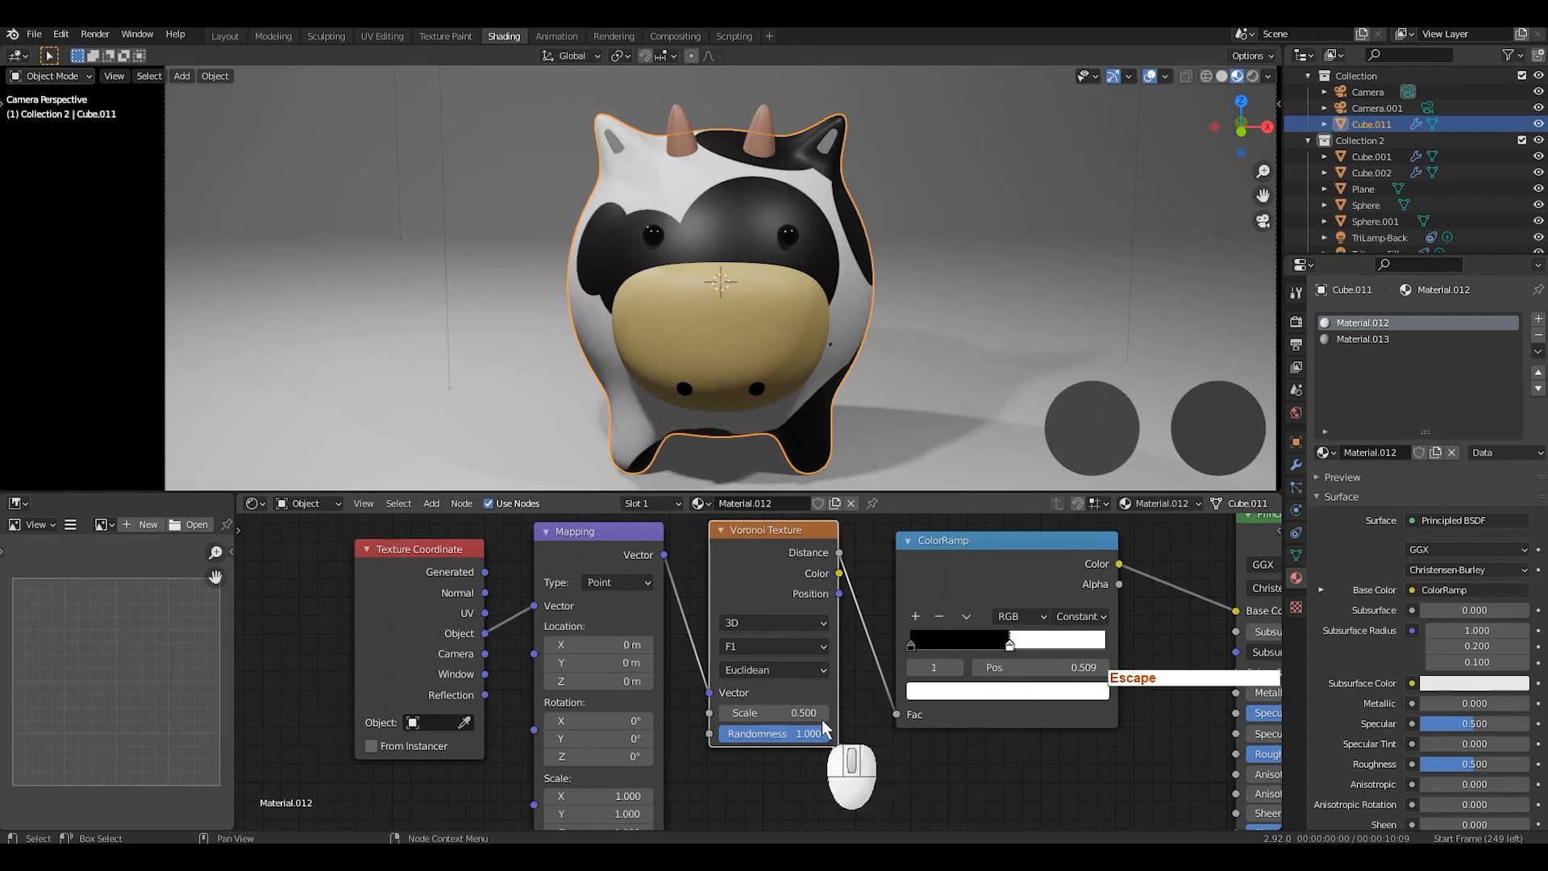
click(823, 713)
click(823, 713)
click(822, 713)
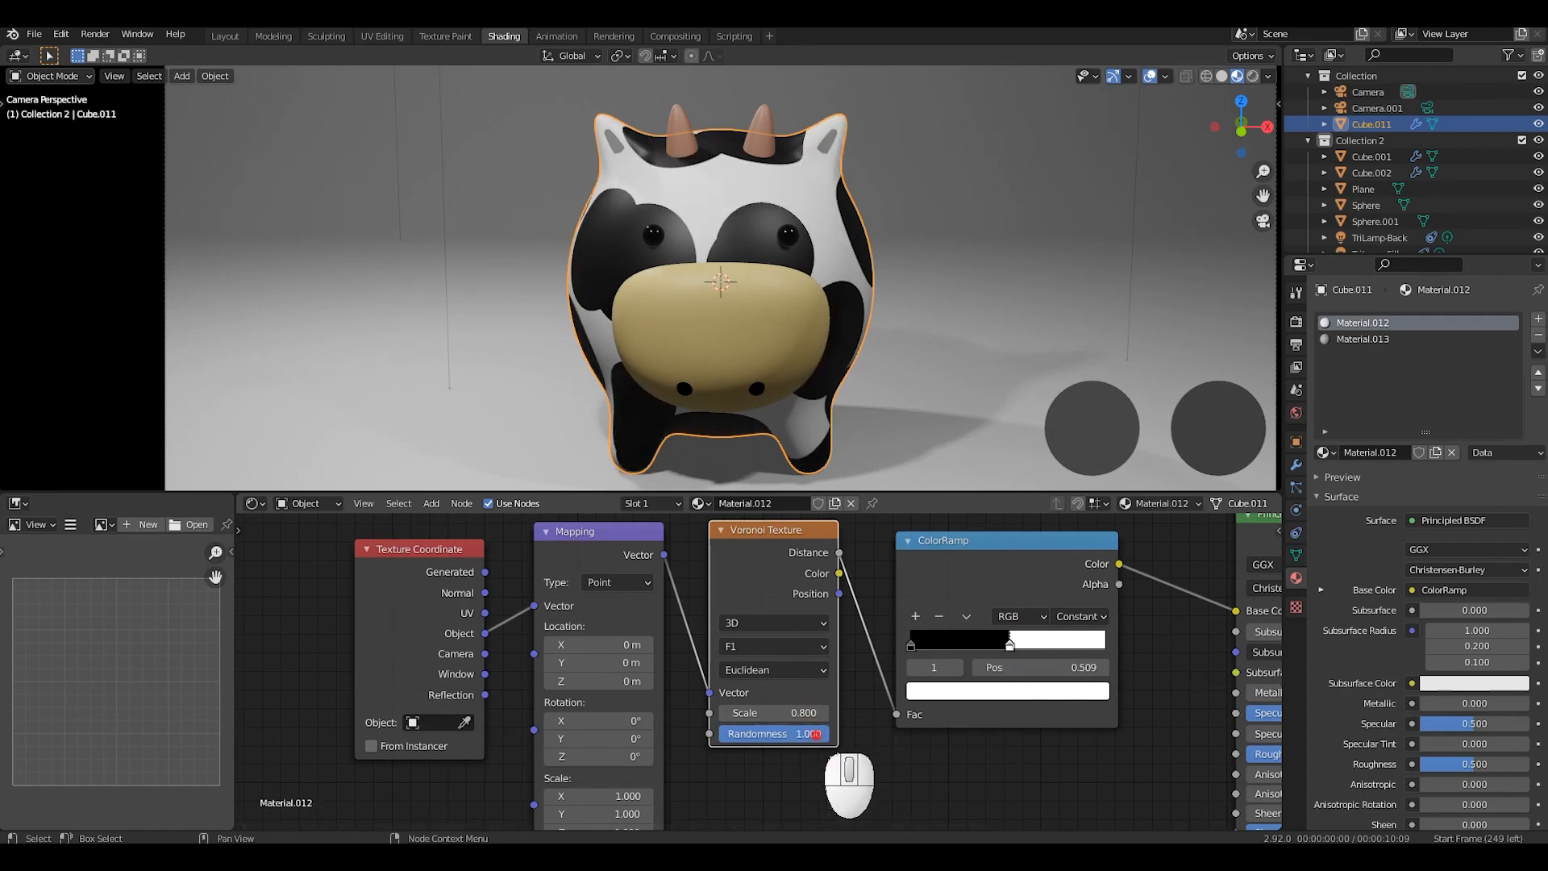
Step: Try a lower Randomness on the Voronoi Texture, restore it to 1.0, and check the spots around the body
drag(816, 734, 653, 729)
middle_drag(883, 395, 601, 303)
drag(795, 734, 887, 736)
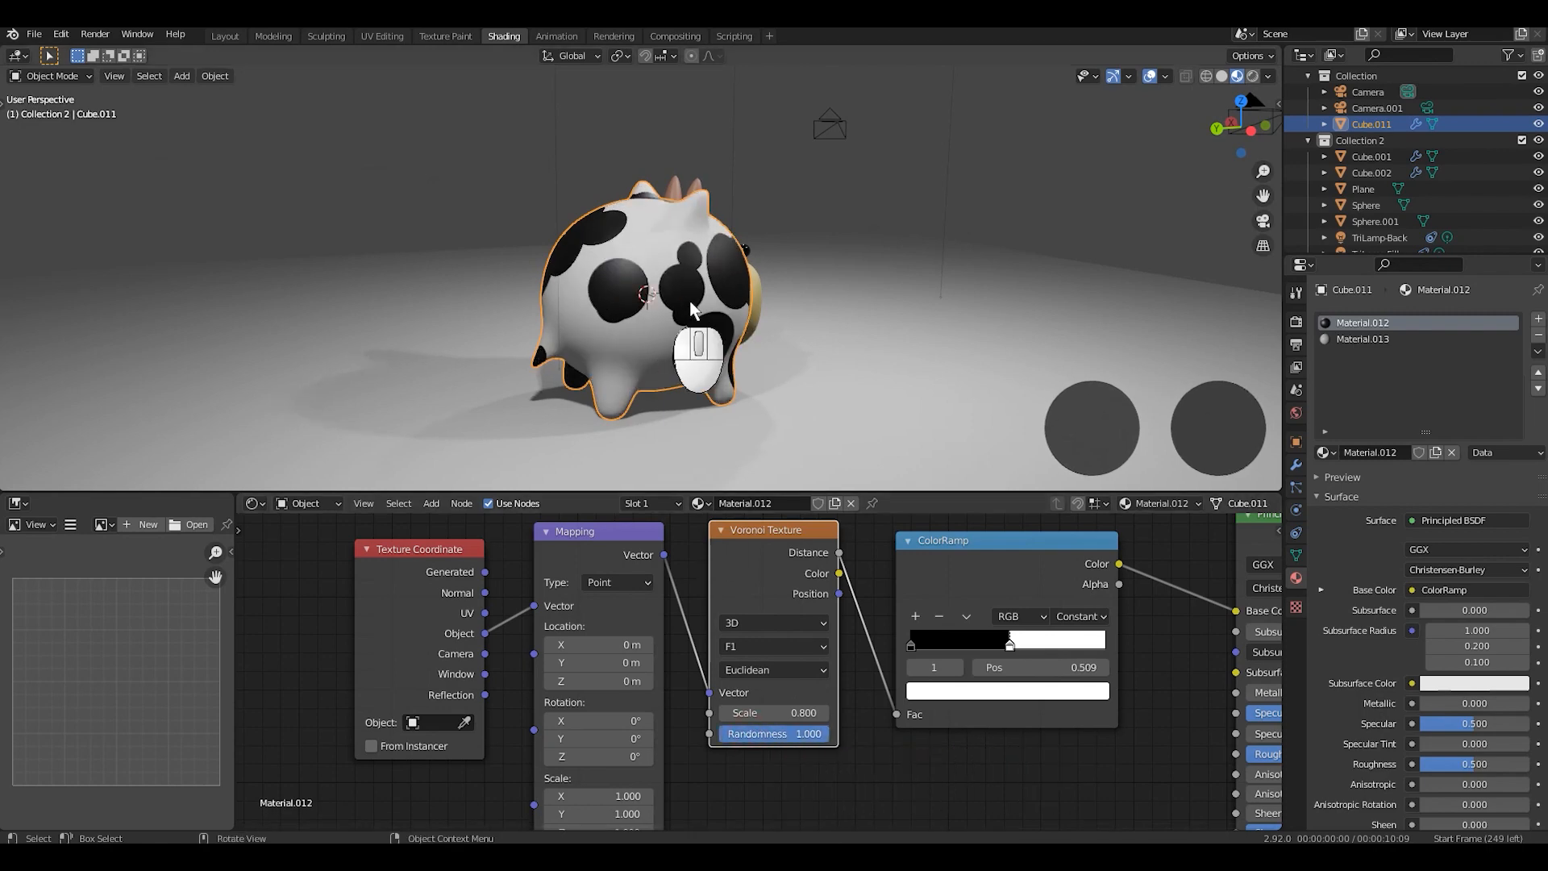
middle_drag(664, 317, 842, 319)
key(KP_1)
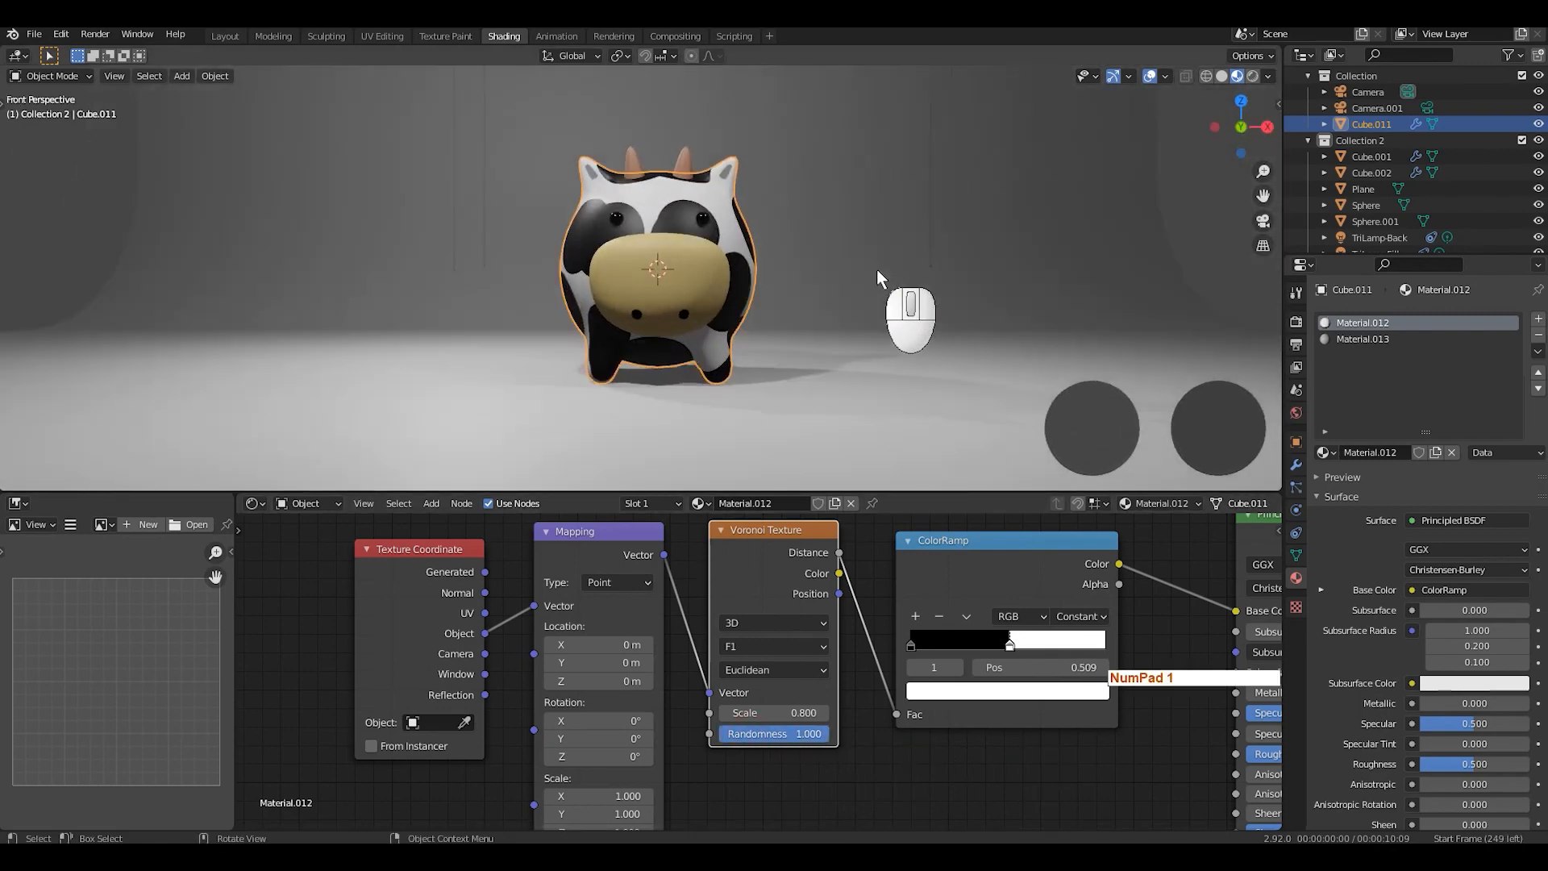
Step: Return to the camera view and set the ColorRamp's white stop position to 0.4
key(KP_0)
drag(1010, 645, 984, 646)
double_click(1052, 667)
text(.4)
key(Return)
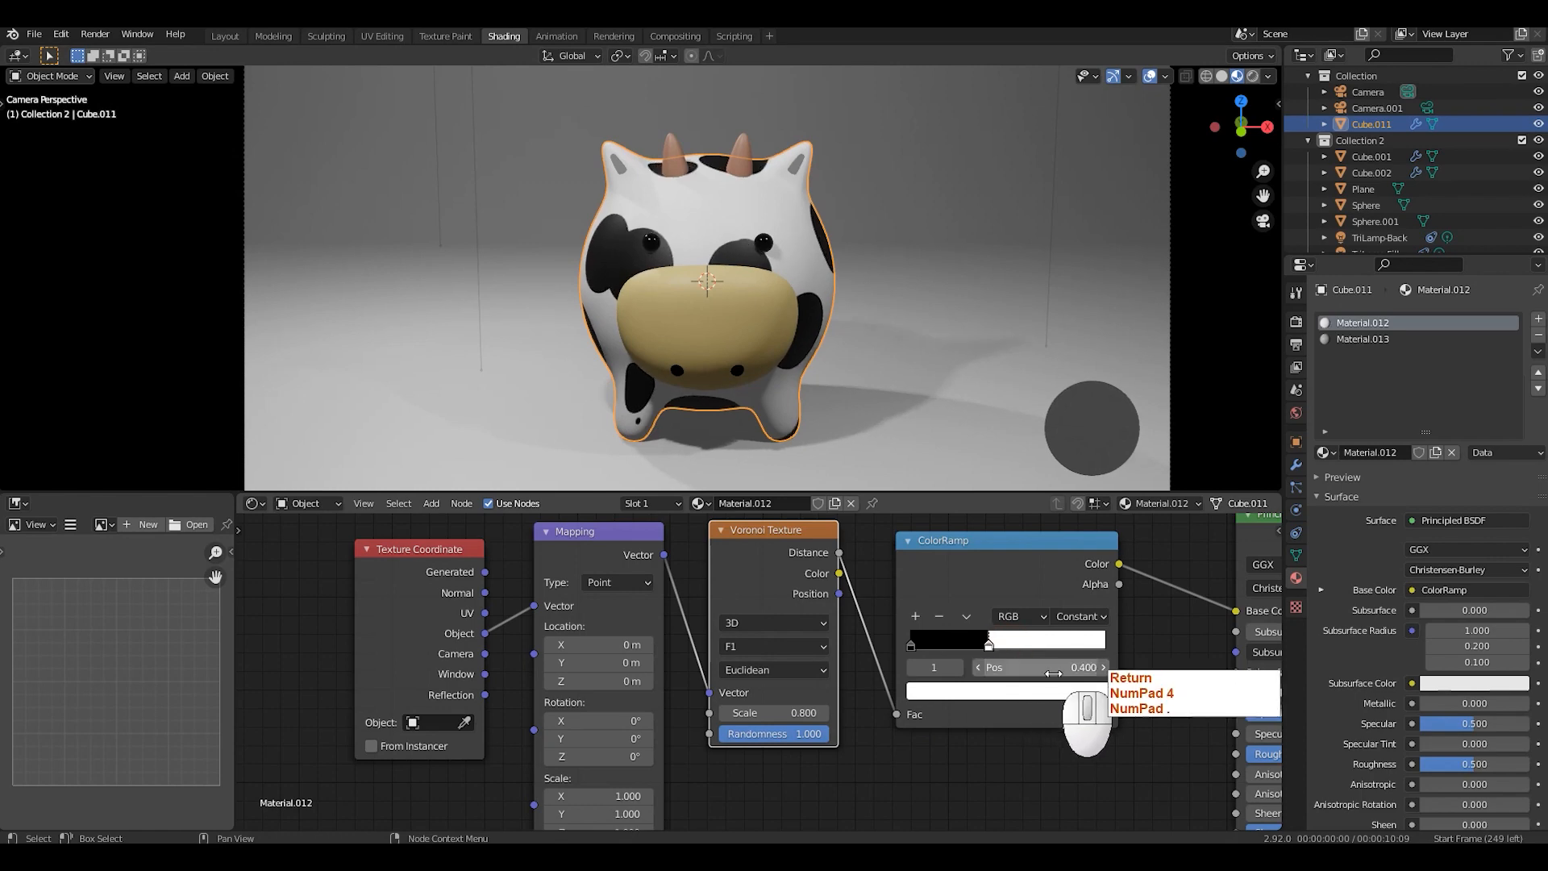
Step: Try shifting the spots with the Mapping node's Location values, cancelling each change
scroll(699, 718, down, 1)
middle_drag(698, 669, 784, 688)
scroll(794, 695, up, 2)
scroll(790, 685, up, 2)
drag(710, 663, 787, 705)
key(Escape)
key(Escape)
mouse_move(722, 710)
mouse_down()
mouse_move(751, 710)
mouse_move(710, 709)
mouse_up()
key(Escape)
Step: Try turning the spot pattern with the Mapping node's Rotation values, cancelling the change
scroll(806, 710, down, 1)
middle_drag(815, 709, 843, 582)
drag(749, 624, 822, 665)
key(Escape)
key(Escape)
key(Escape)
Step: Try stretching the spot pattern with the Mapping node's X and Y Scale values, cancelling each change
mouse_move(744, 712)
mouse_down()
mouse_move(846, 711)
mouse_move(591, 713)
mouse_up()
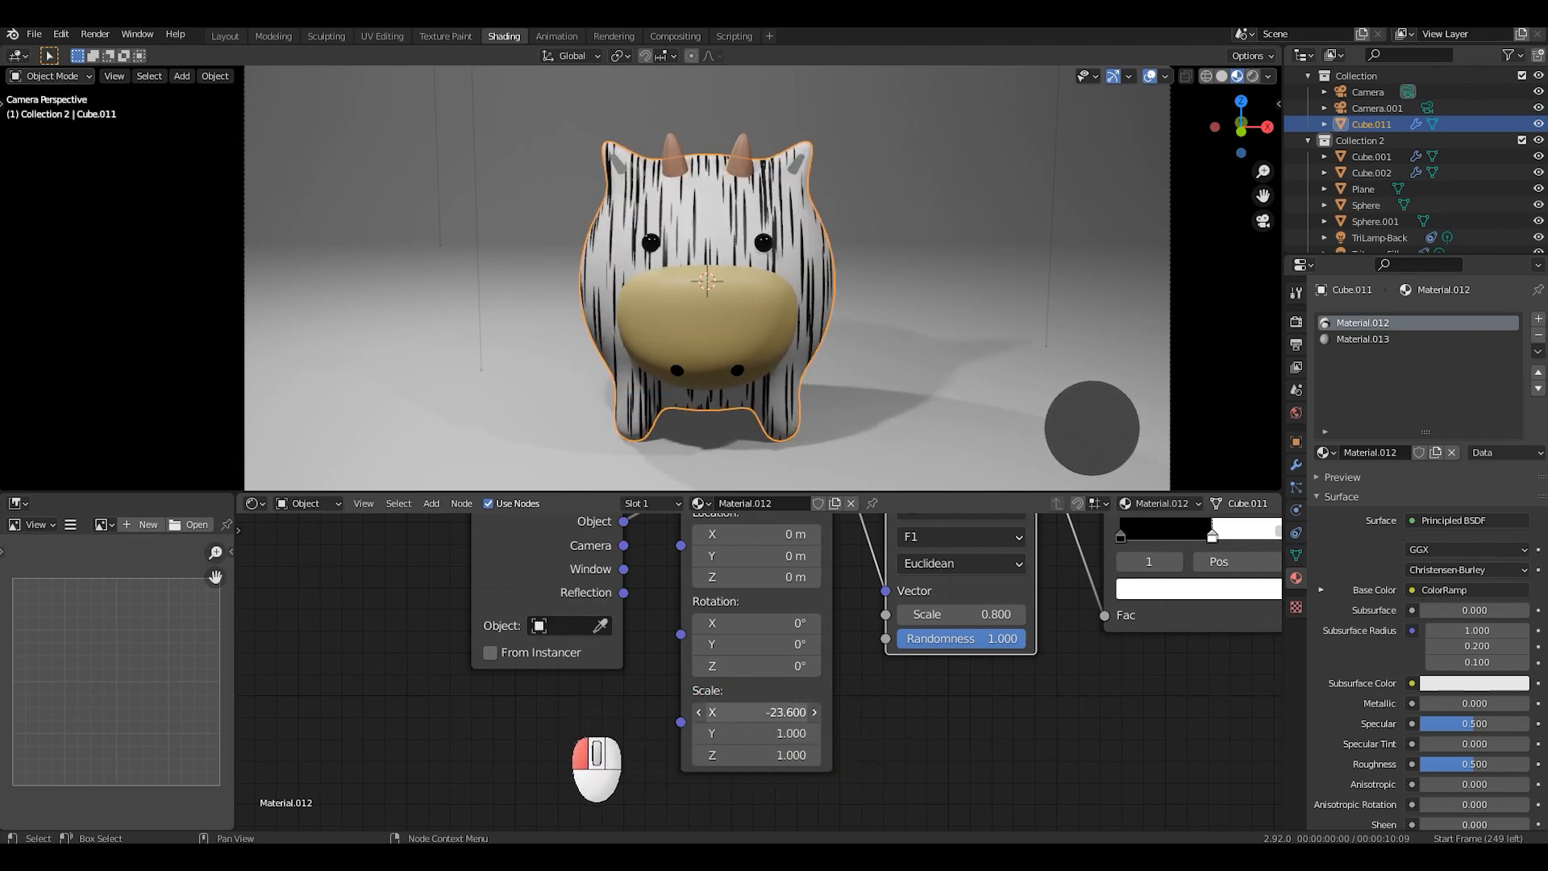
key(Escape)
mouse_move(748, 733)
mouse_down()
mouse_move(806, 733)
mouse_move(775, 733)
mouse_up()
key(Escape)
scroll(750, 622, down, 2)
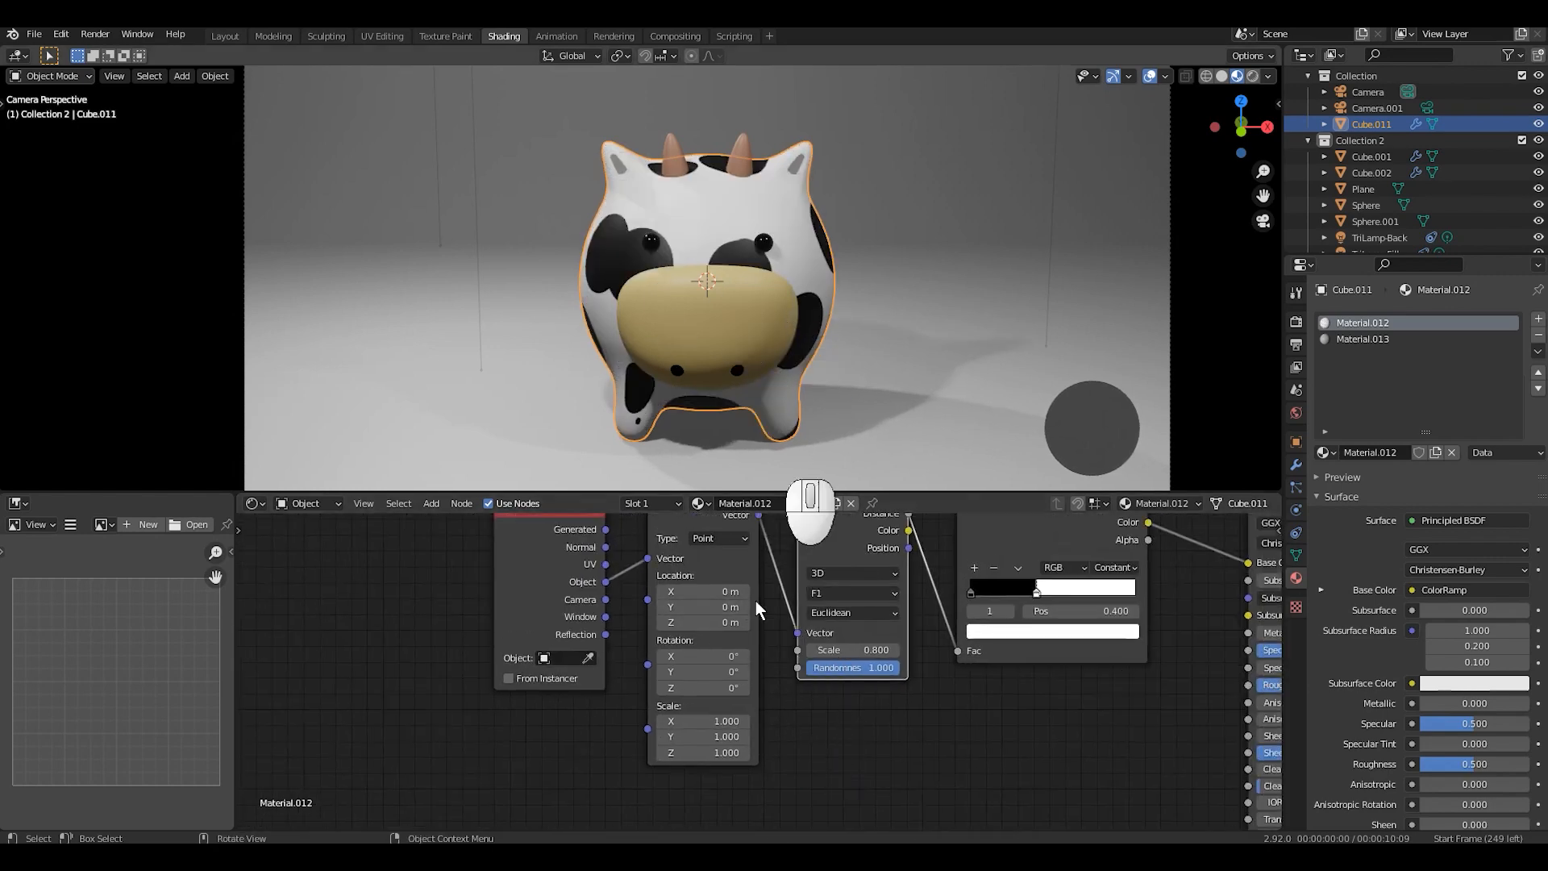
Step: Set the Mapping node's Location to X 1.8 m, Y 0.3 m and Z -1.2 m to reposition the spots
scroll(749, 622, up, 2)
mouse_move(730, 619)
mouse_down()
mouse_move(766, 619)
mouse_move(743, 645)
mouse_move(781, 670)
mouse_move(743, 646)
mouse_up()
mouse_move(708, 670)
mouse_down()
mouse_move(757, 661)
mouse_move(707, 670)
mouse_up()
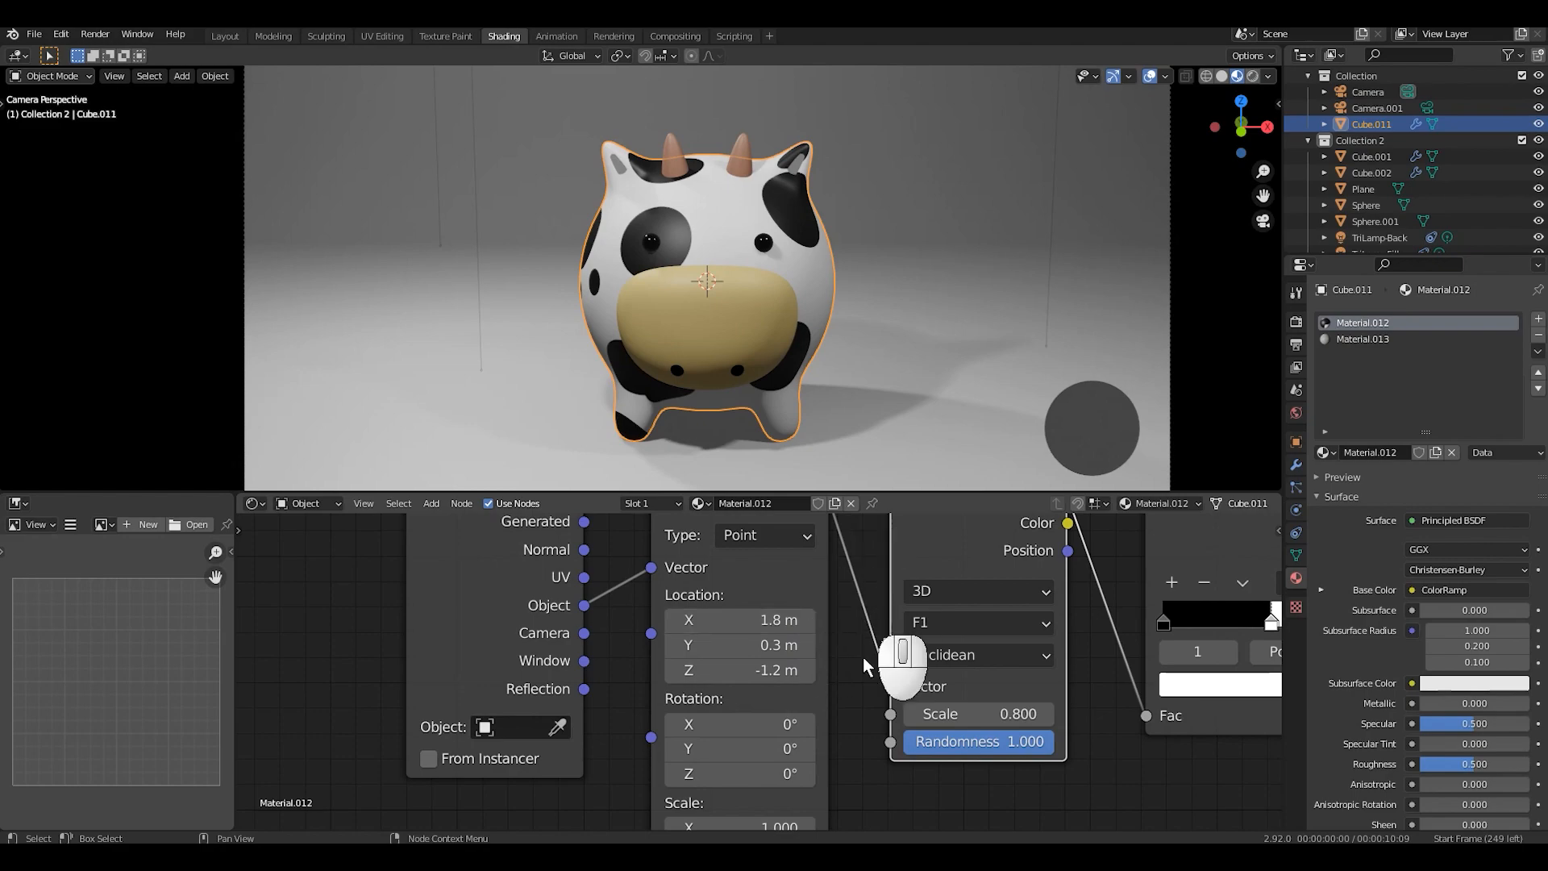
middle_drag(1057, 710, 850, 664)
scroll(1045, 679, down, 2)
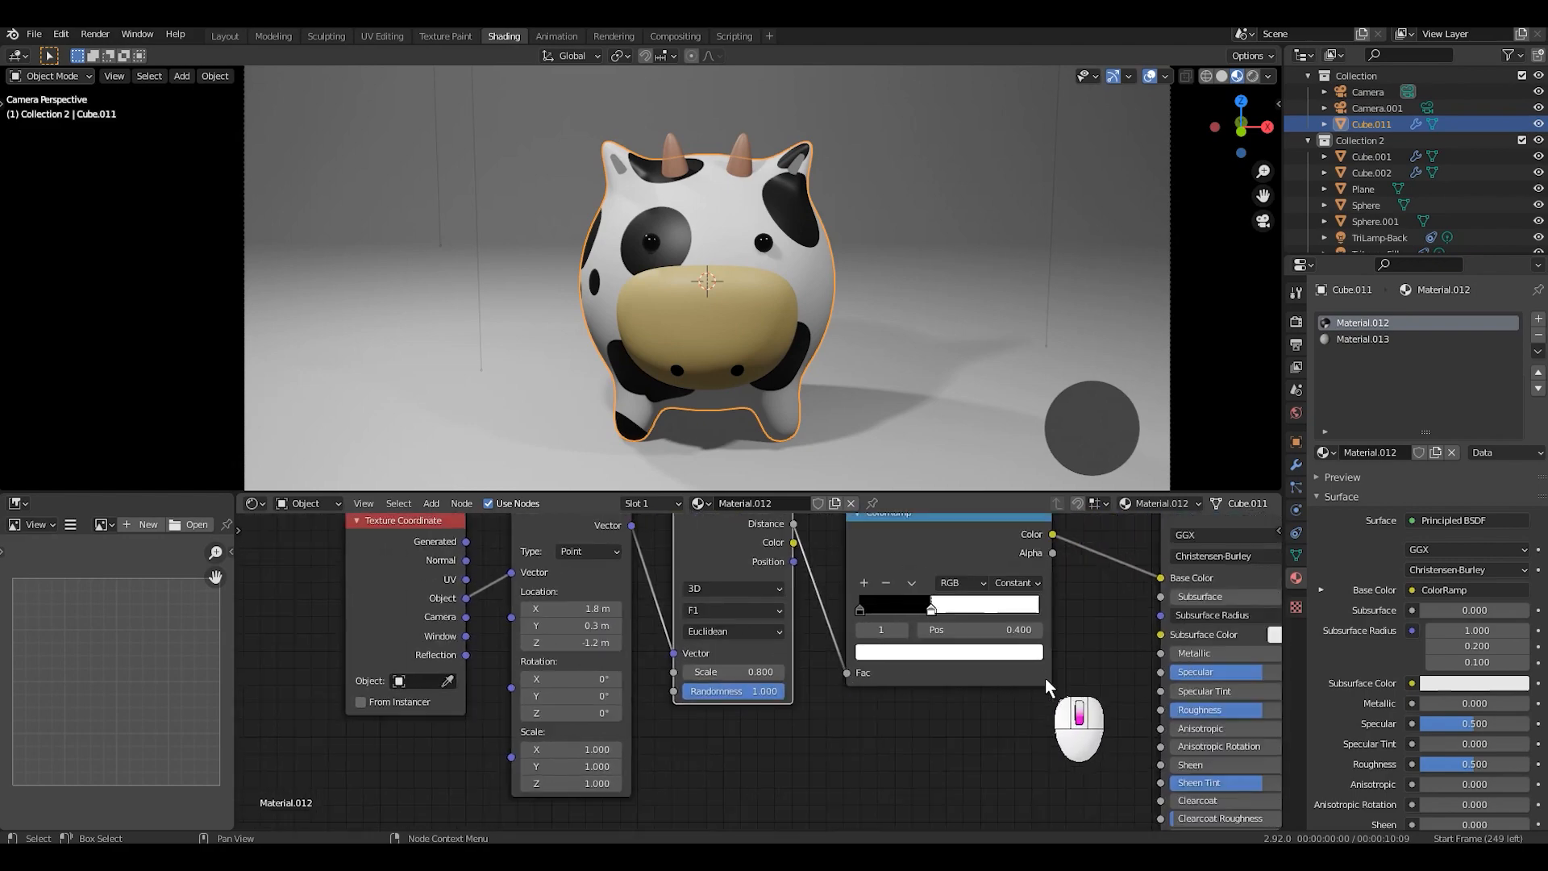
middle_drag(1052, 674, 907, 684)
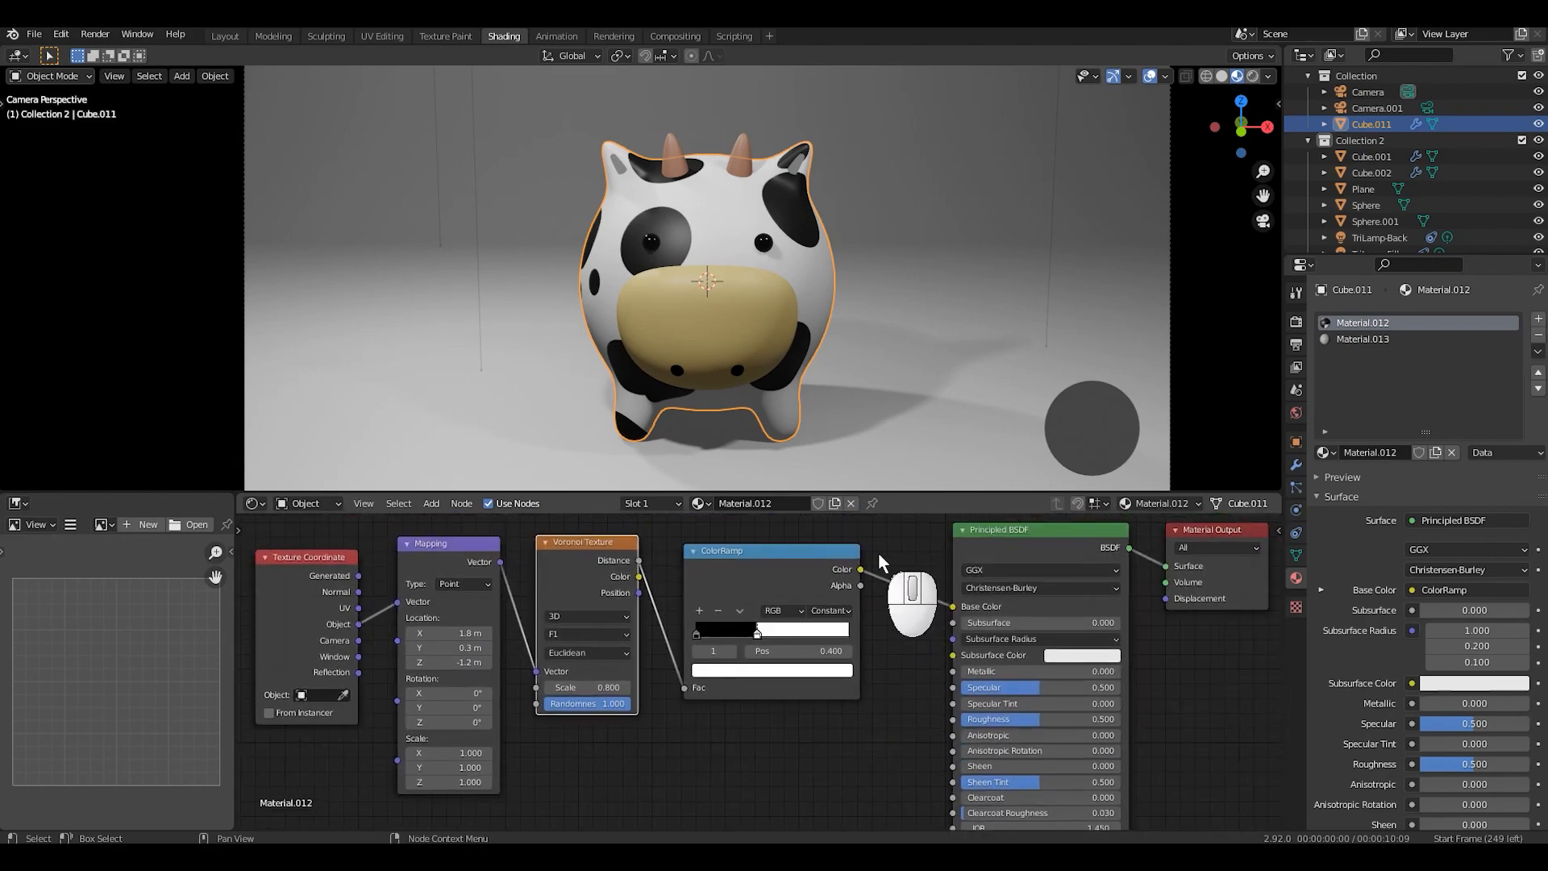
Step: Switch the viewport to rendered shading and bring up the scene's Color Management settings
click(1253, 76)
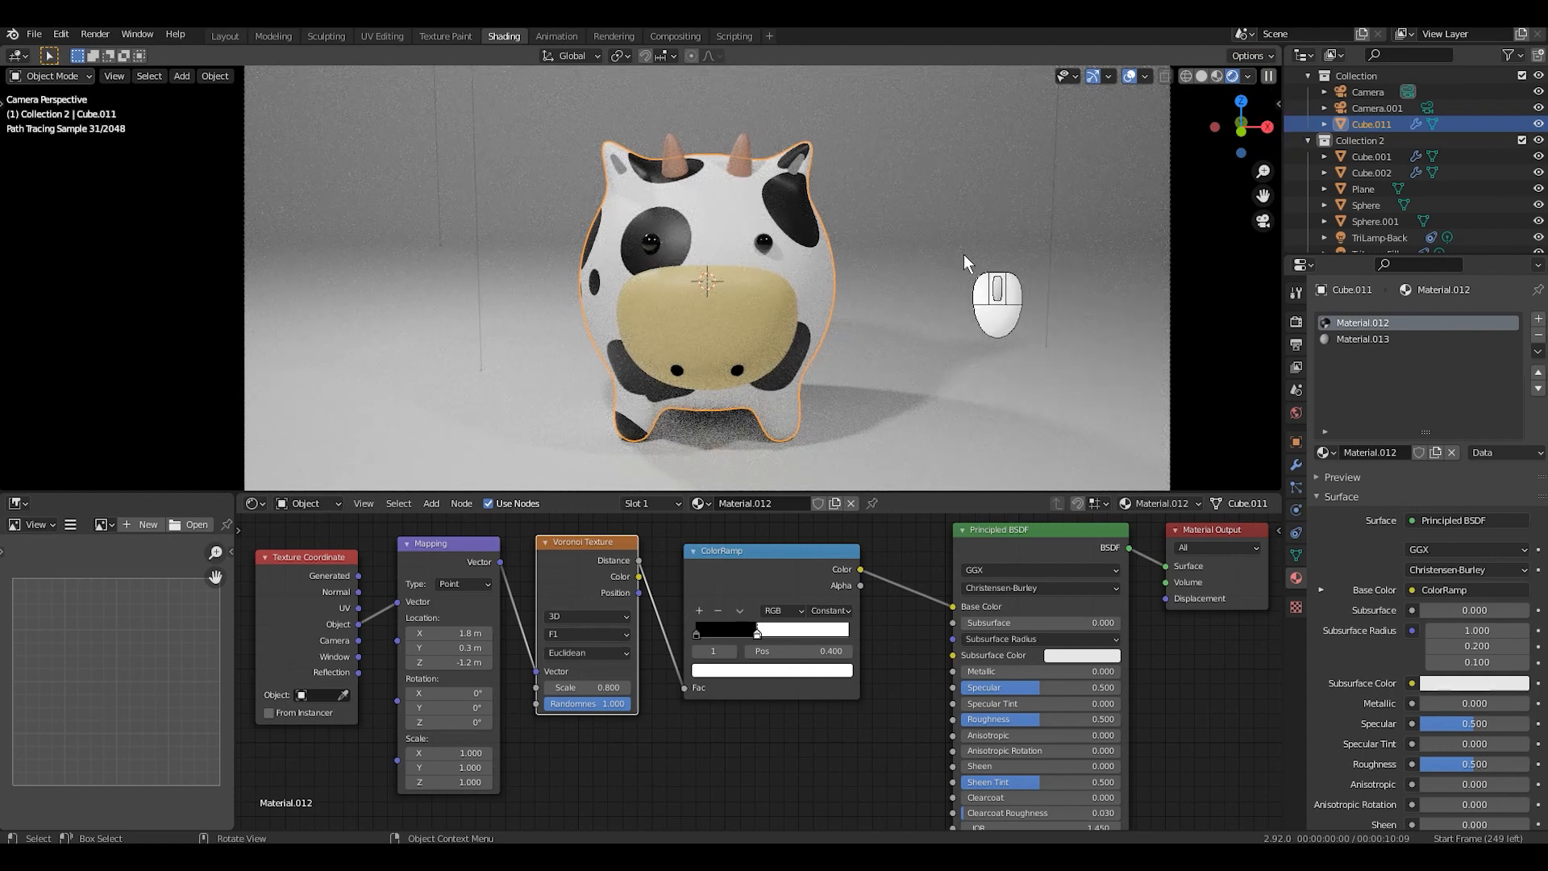
click(1296, 293)
click(1296, 322)
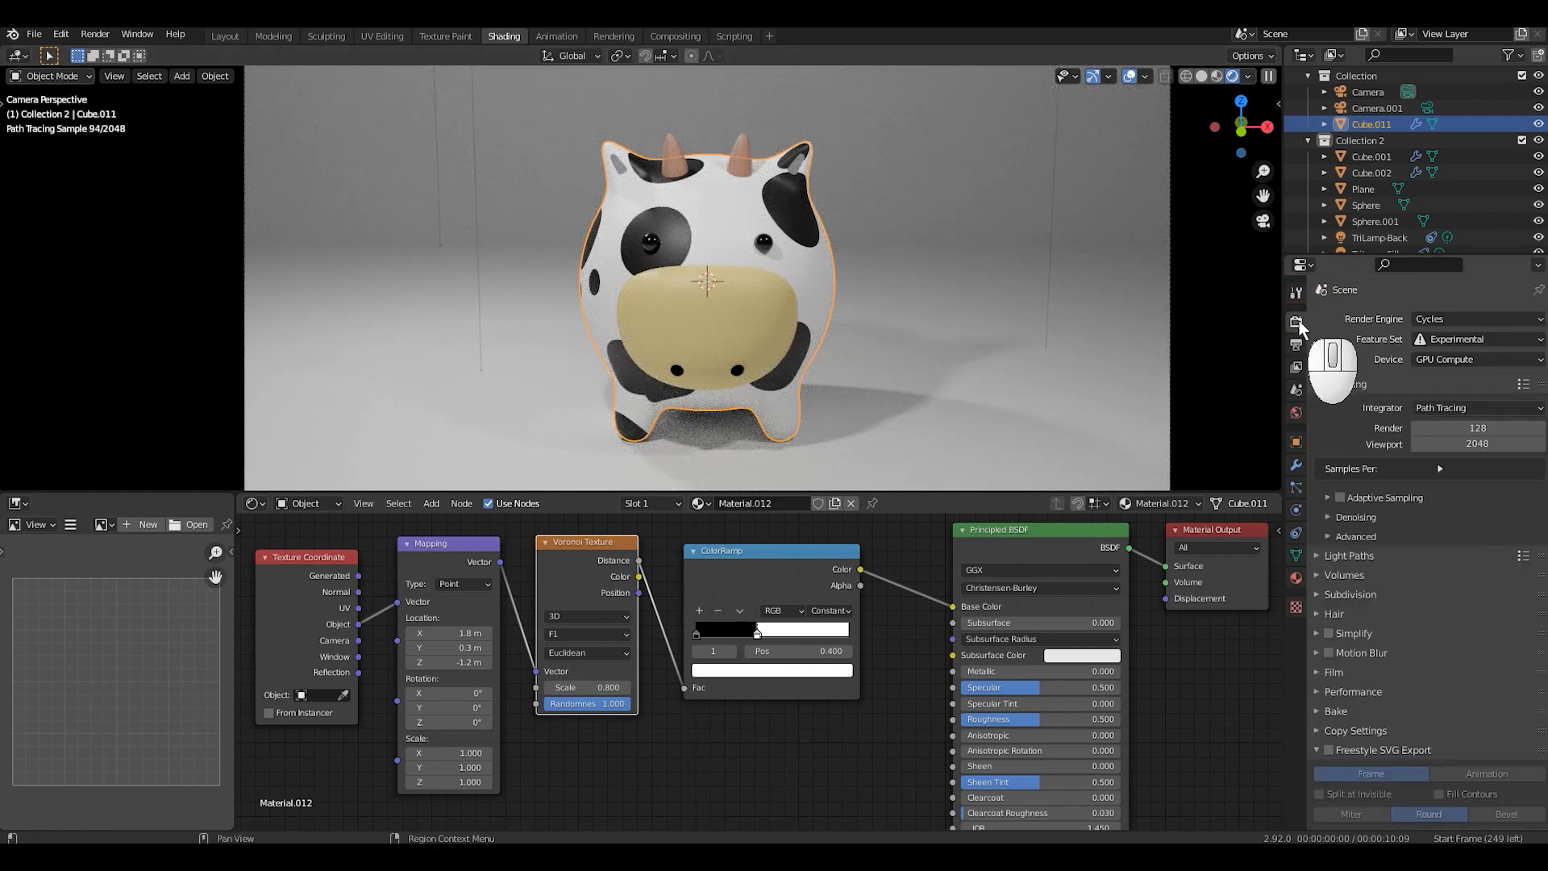
scroll(1368, 475, down, 8)
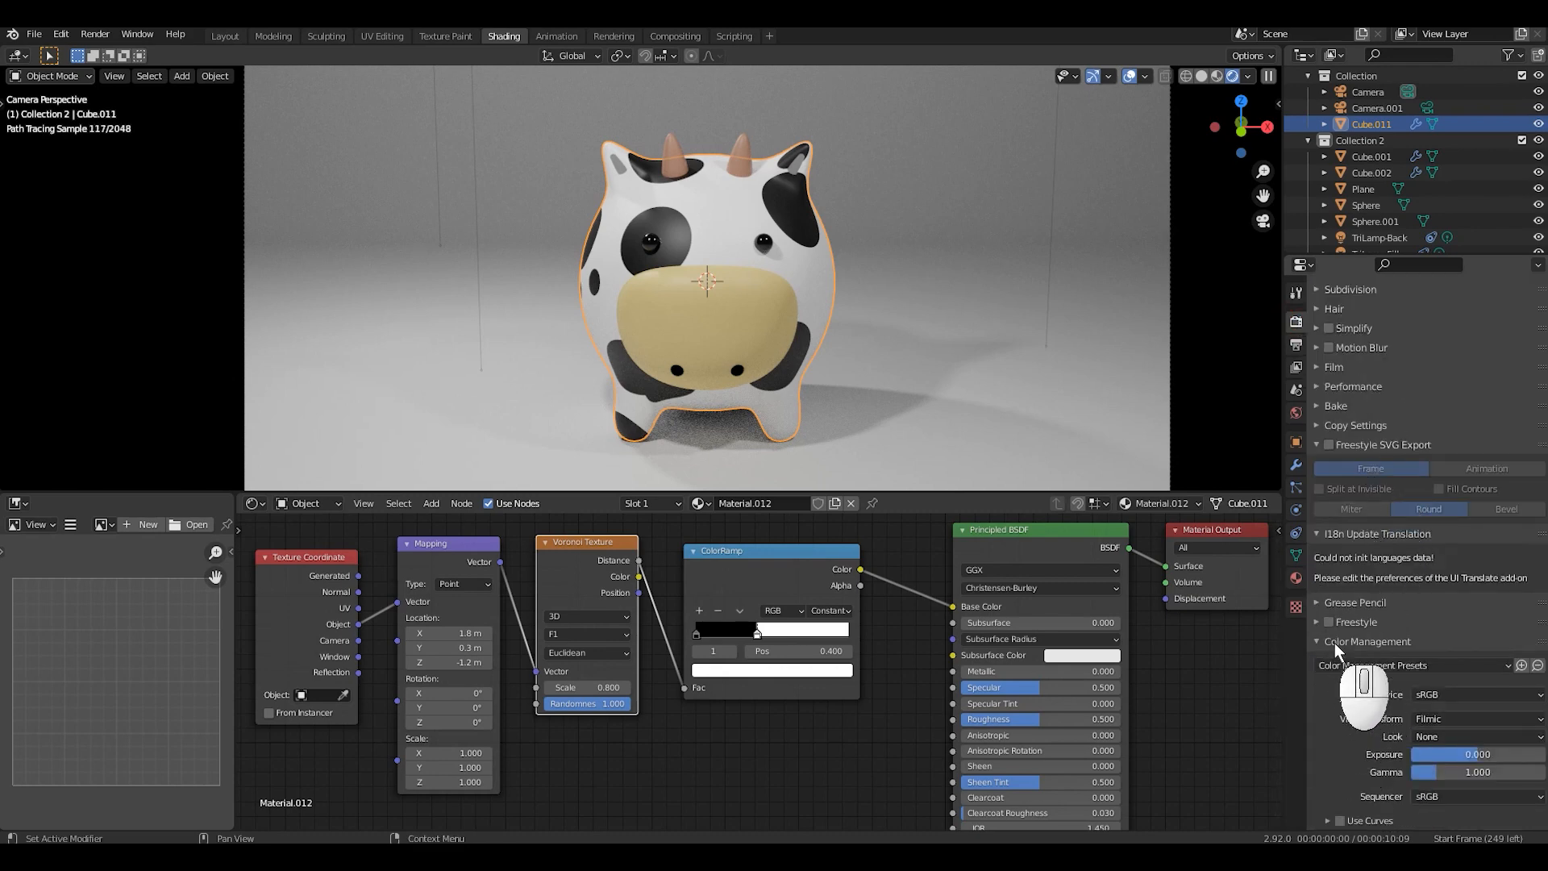
scroll(1334, 642, up, 5)
scroll(1415, 729, down, 5)
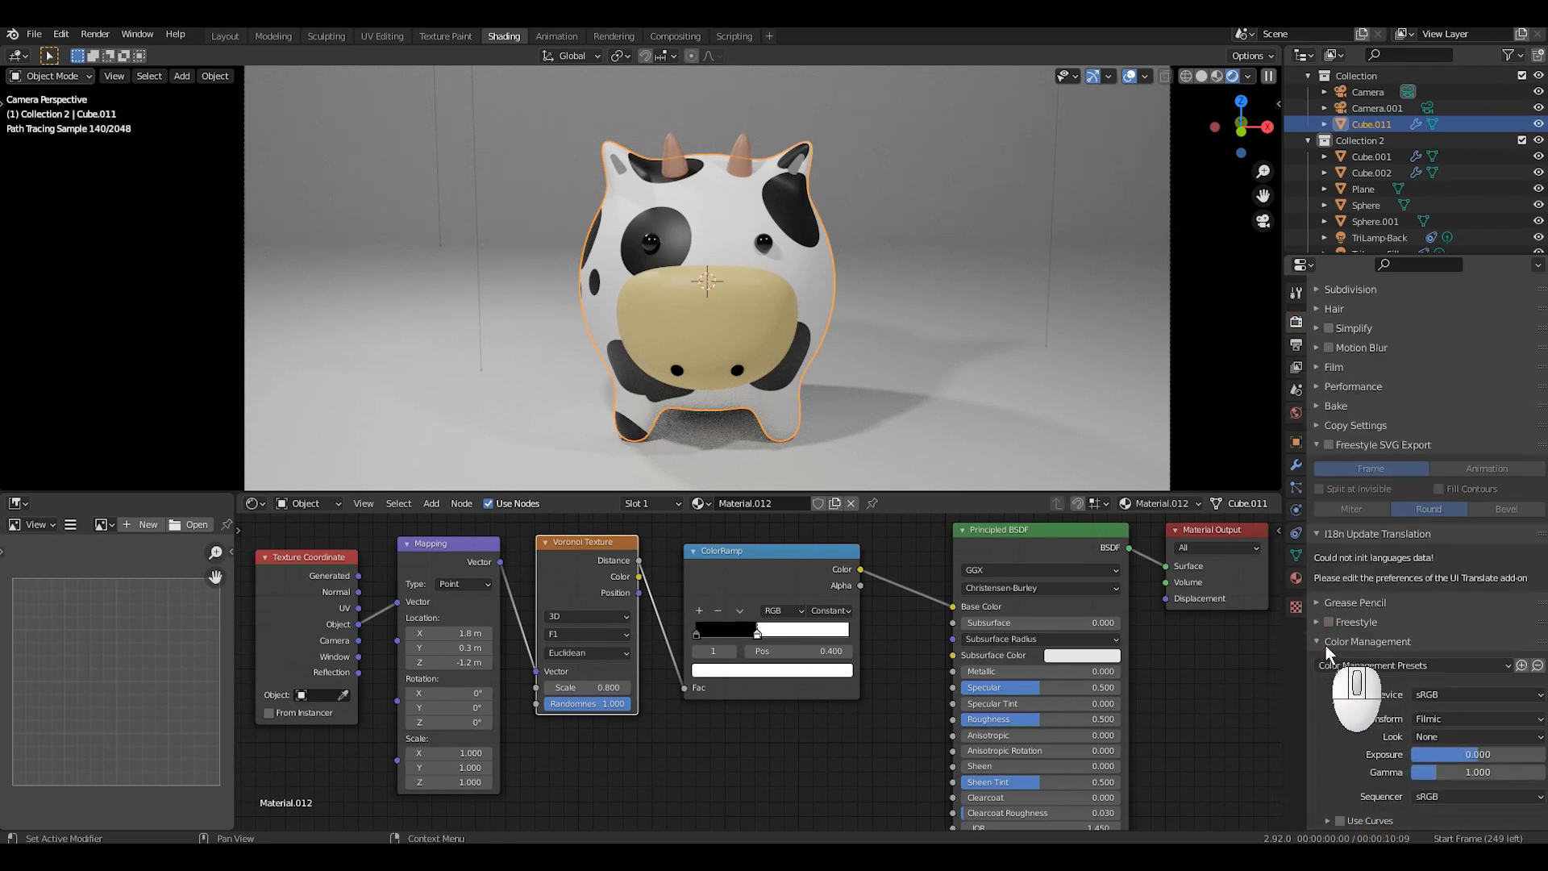
Step: Compare the Standard and Filmic view transforms and set the View Transform to Standard
click(1464, 718)
click(1451, 738)
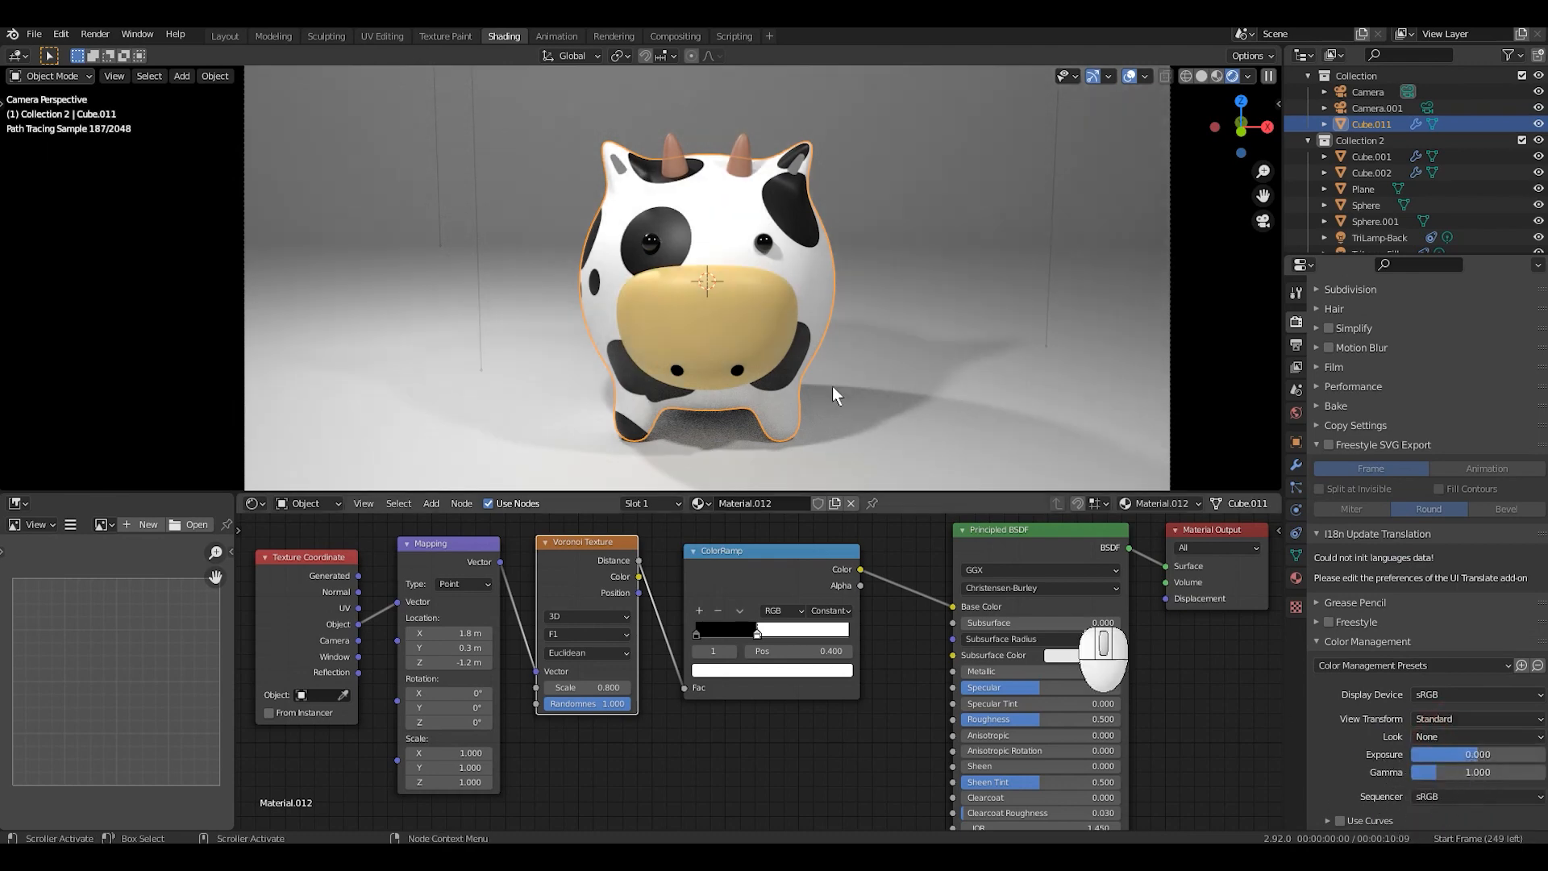
click(1457, 718)
click(1443, 757)
click(1453, 720)
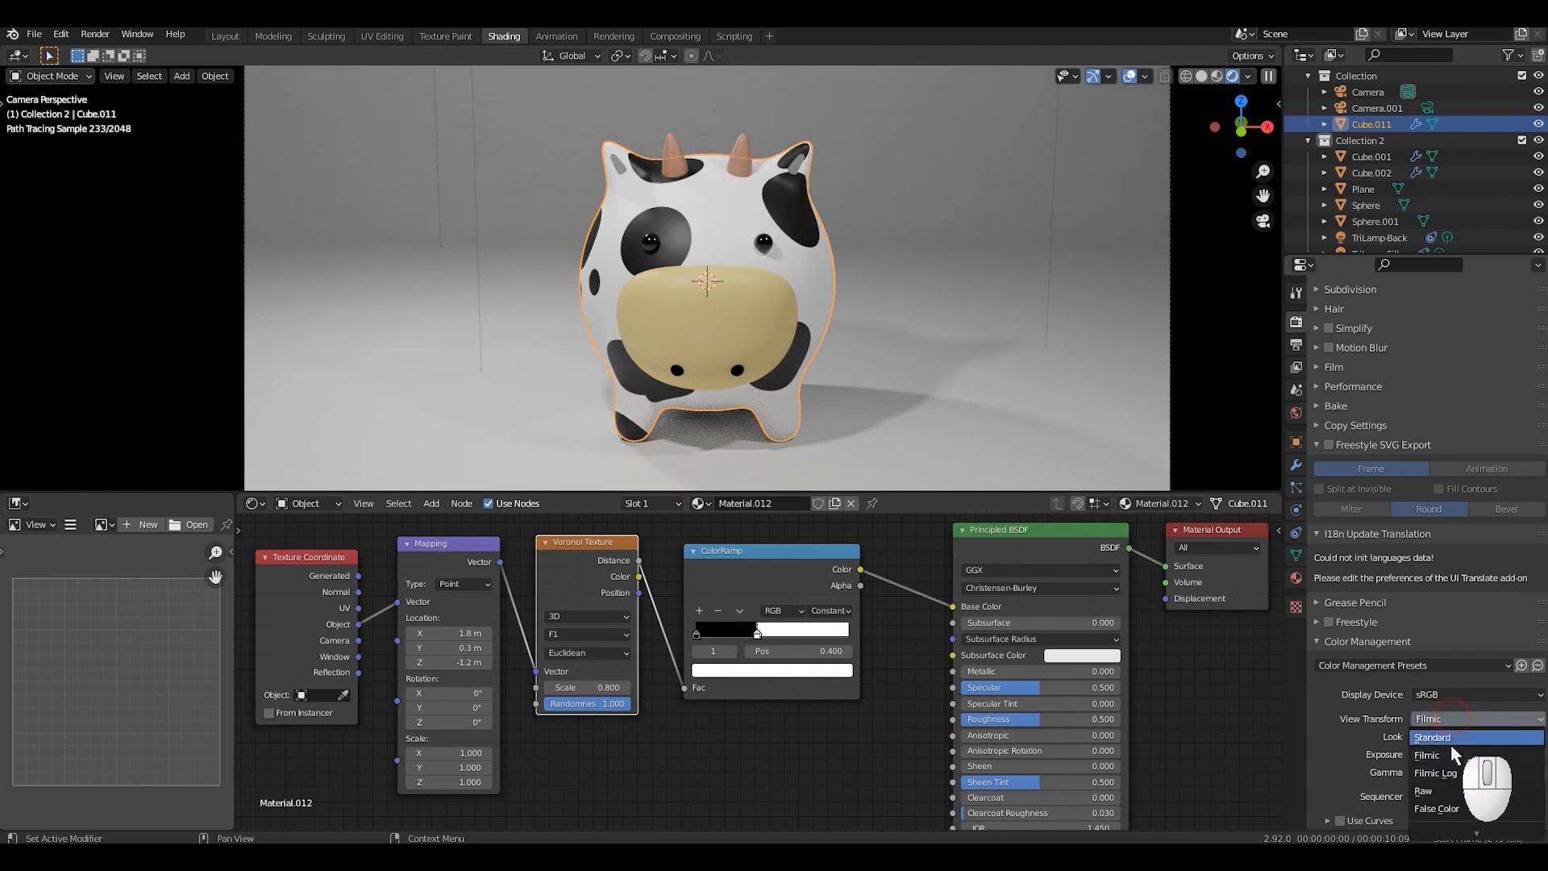
click(1451, 742)
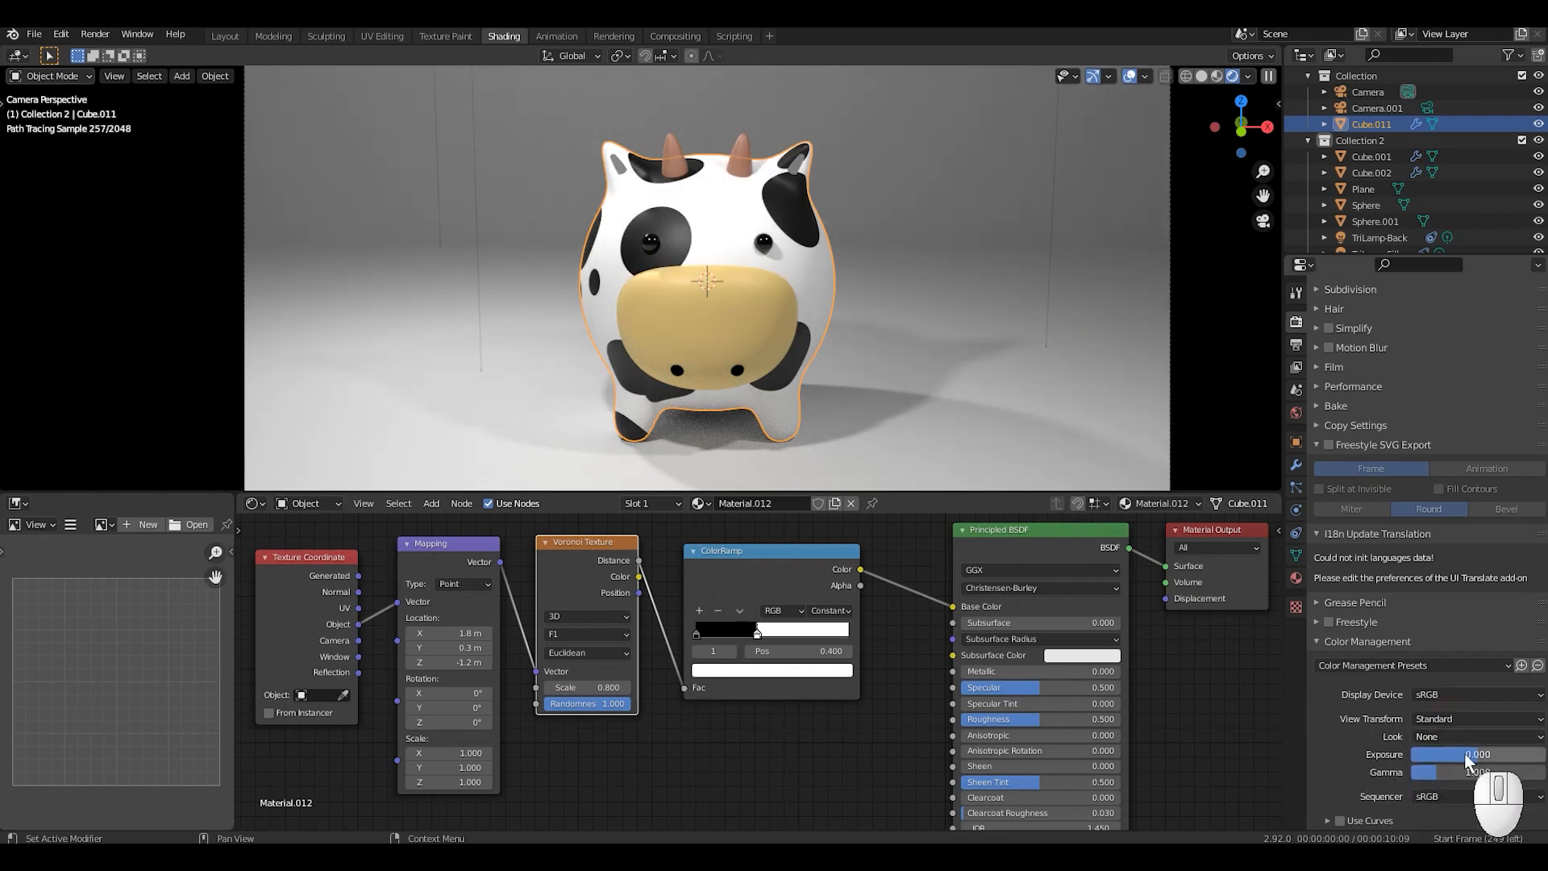
Step: Set the Color Management Look to Very Low Contrast
mouse_move(1466, 755)
mouse_down()
mouse_move(1532, 754)
mouse_move(1468, 754)
mouse_up()
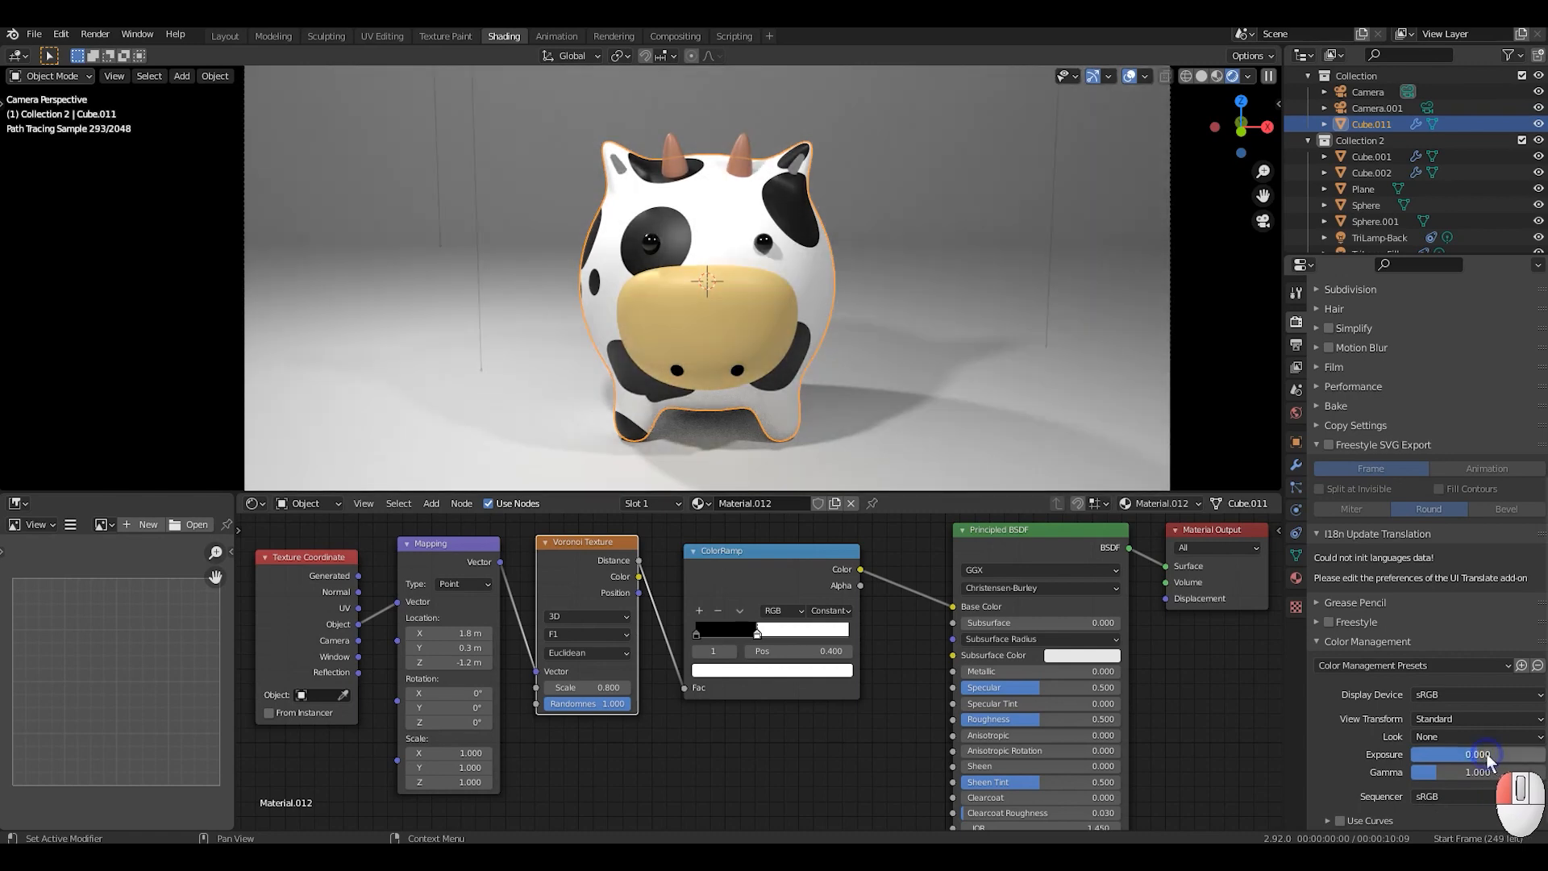
click(1428, 737)
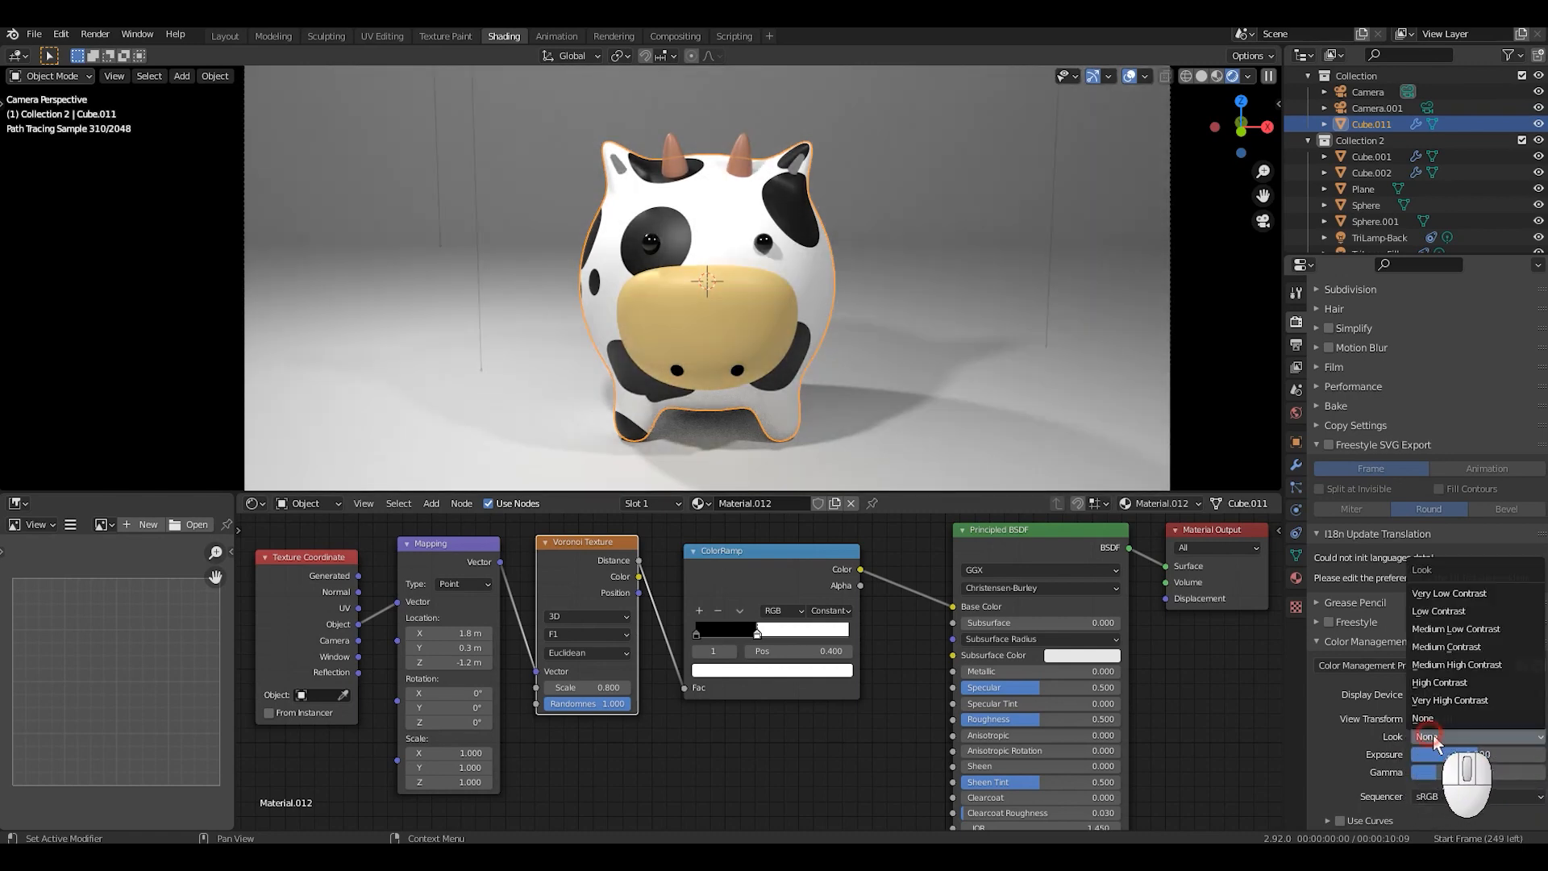
click(1452, 594)
mouse_move(1444, 770)
mouse_down()
mouse_move(1462, 769)
mouse_move(1444, 767)
mouse_up()
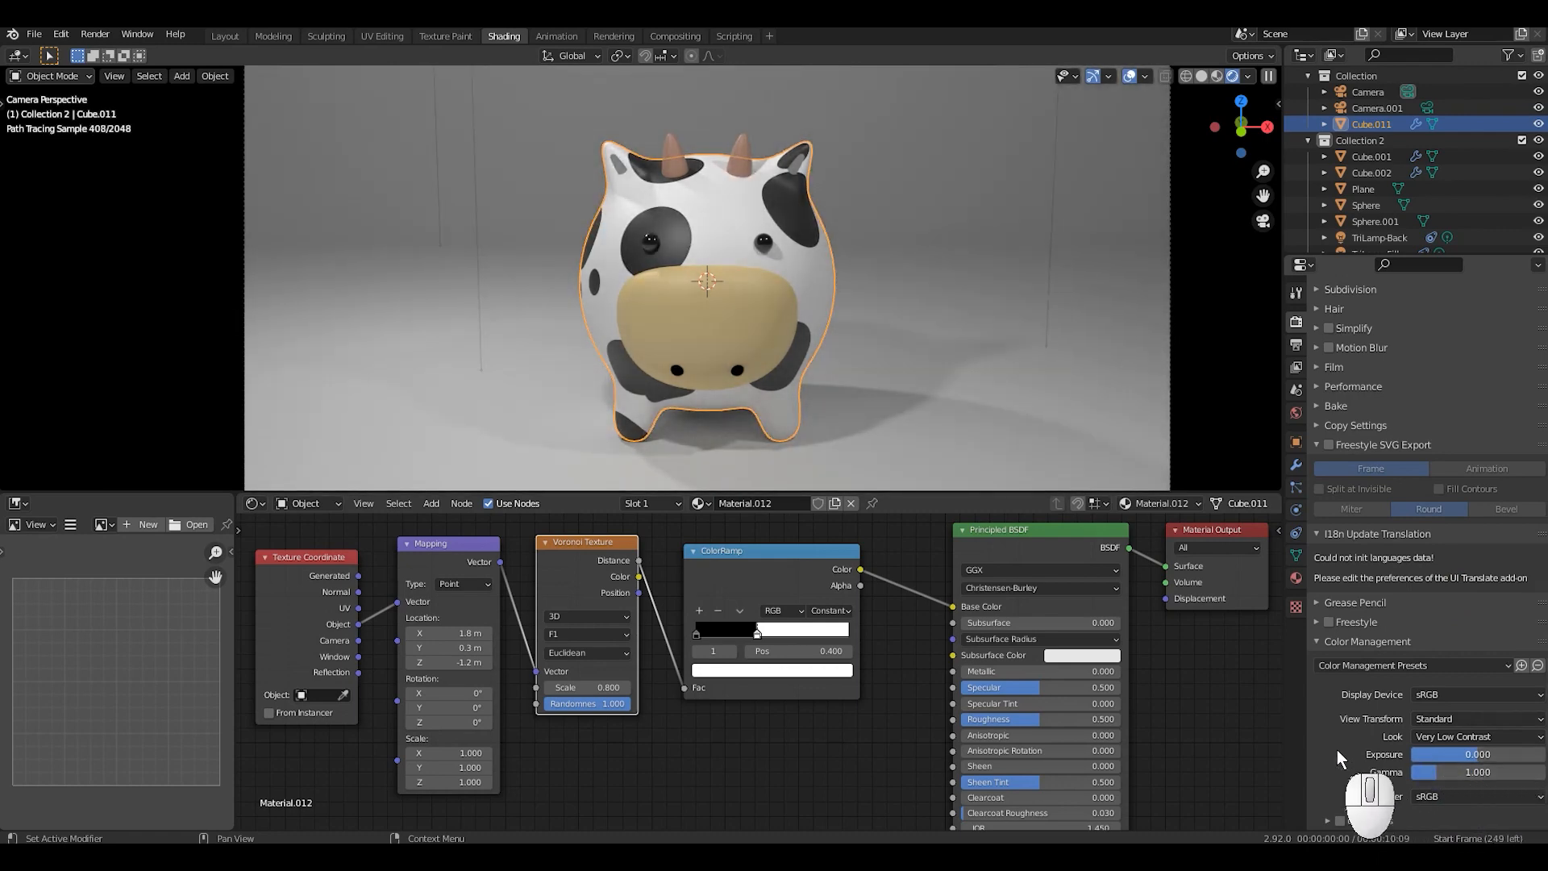
click(1299, 346)
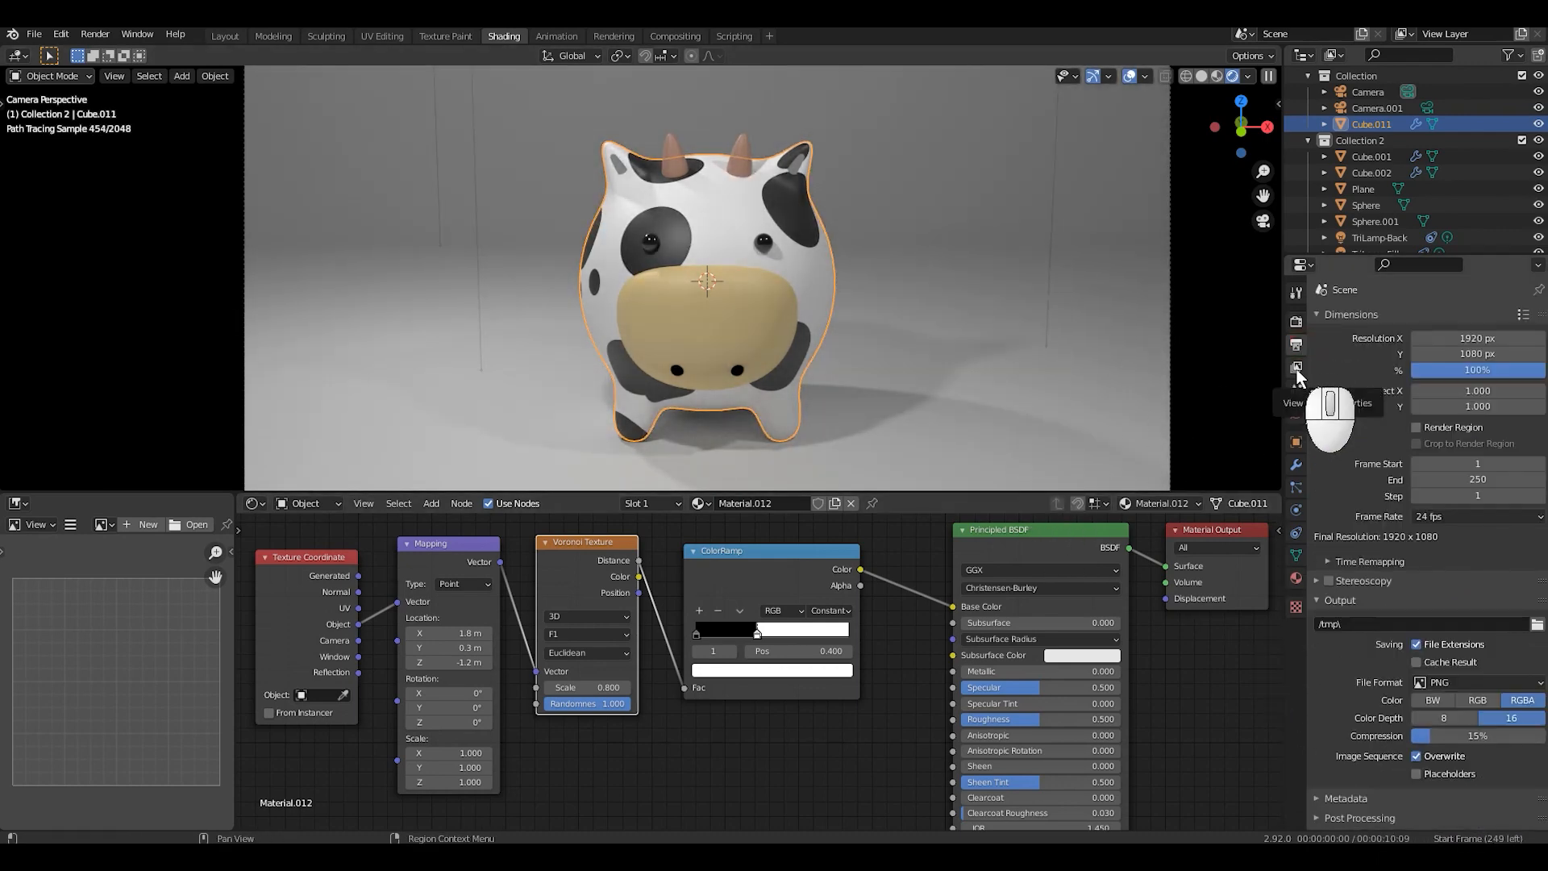
click(1297, 371)
click(1296, 413)
click(1298, 323)
Step: Select the backdrop plane, view the scene from the front, and give the plane a new material
click(910, 232)
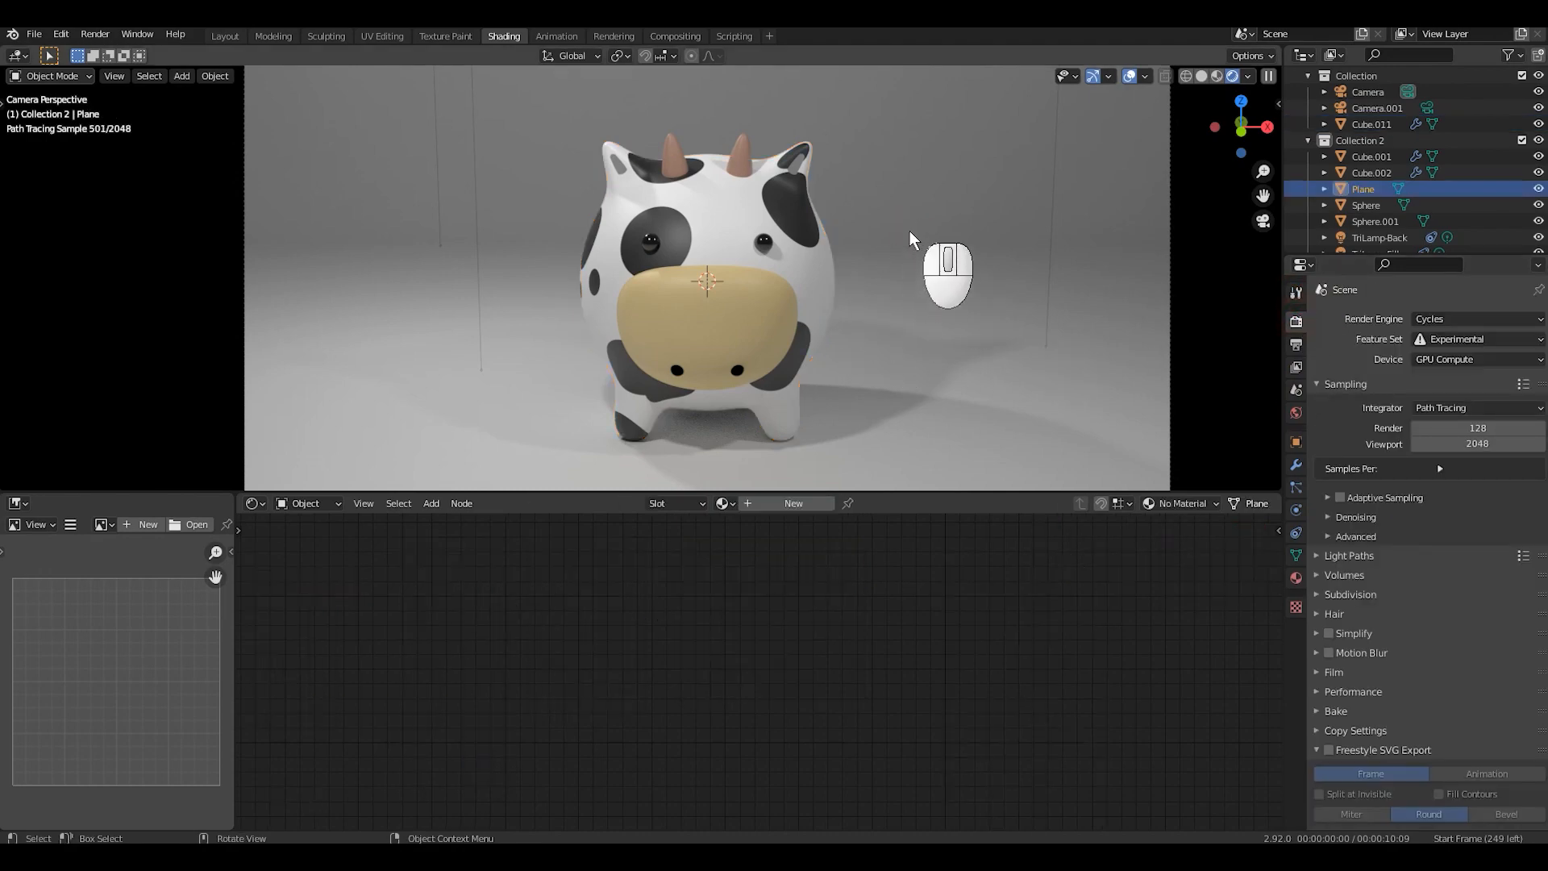
scroll(909, 231, down, 4)
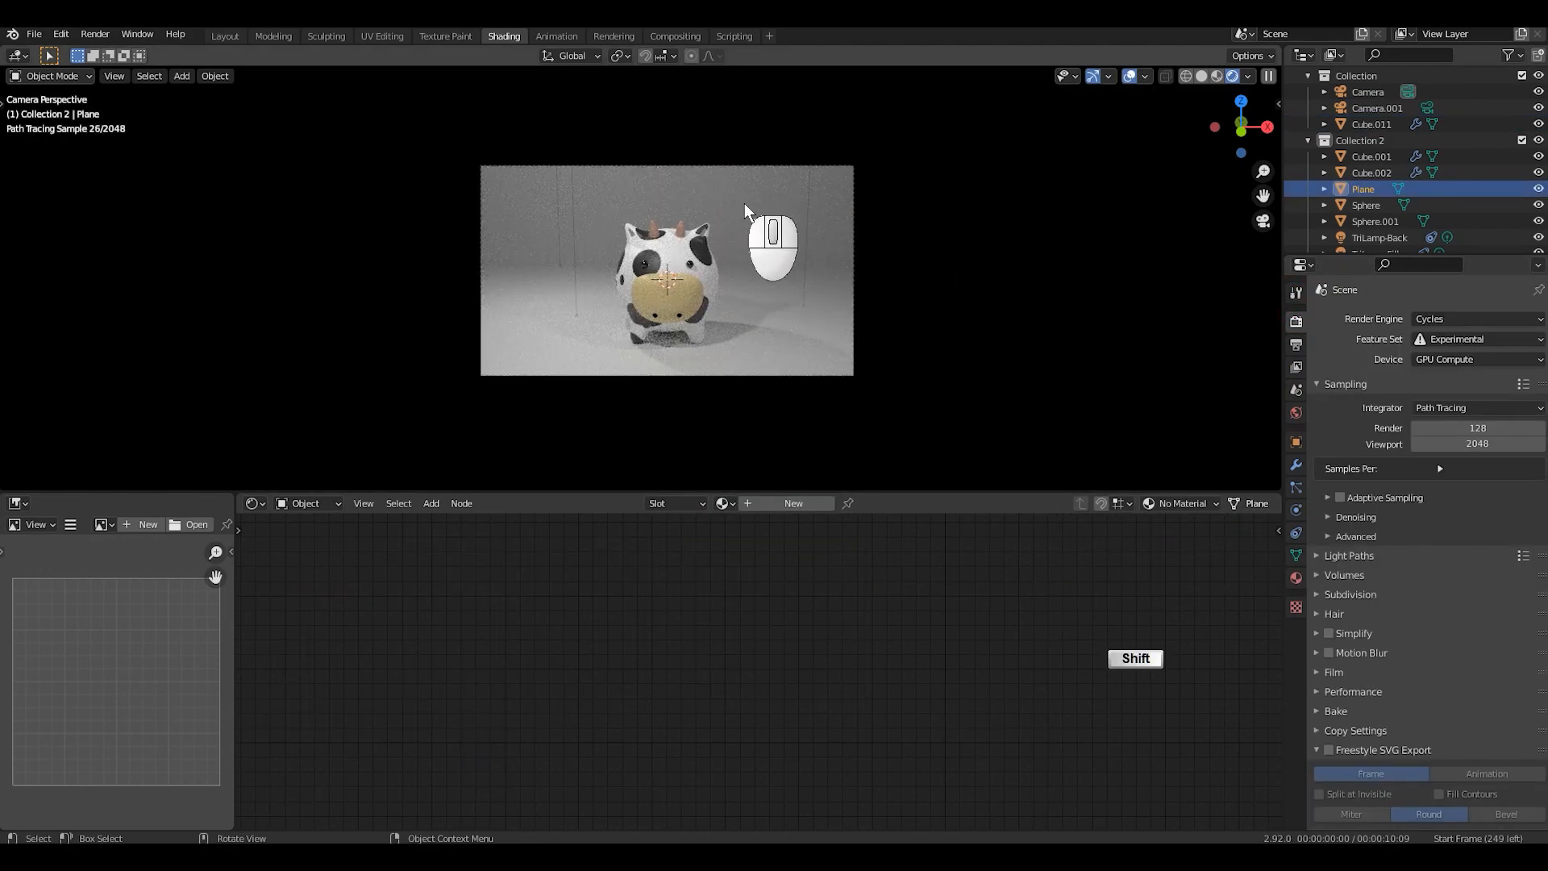
key(KP_1)
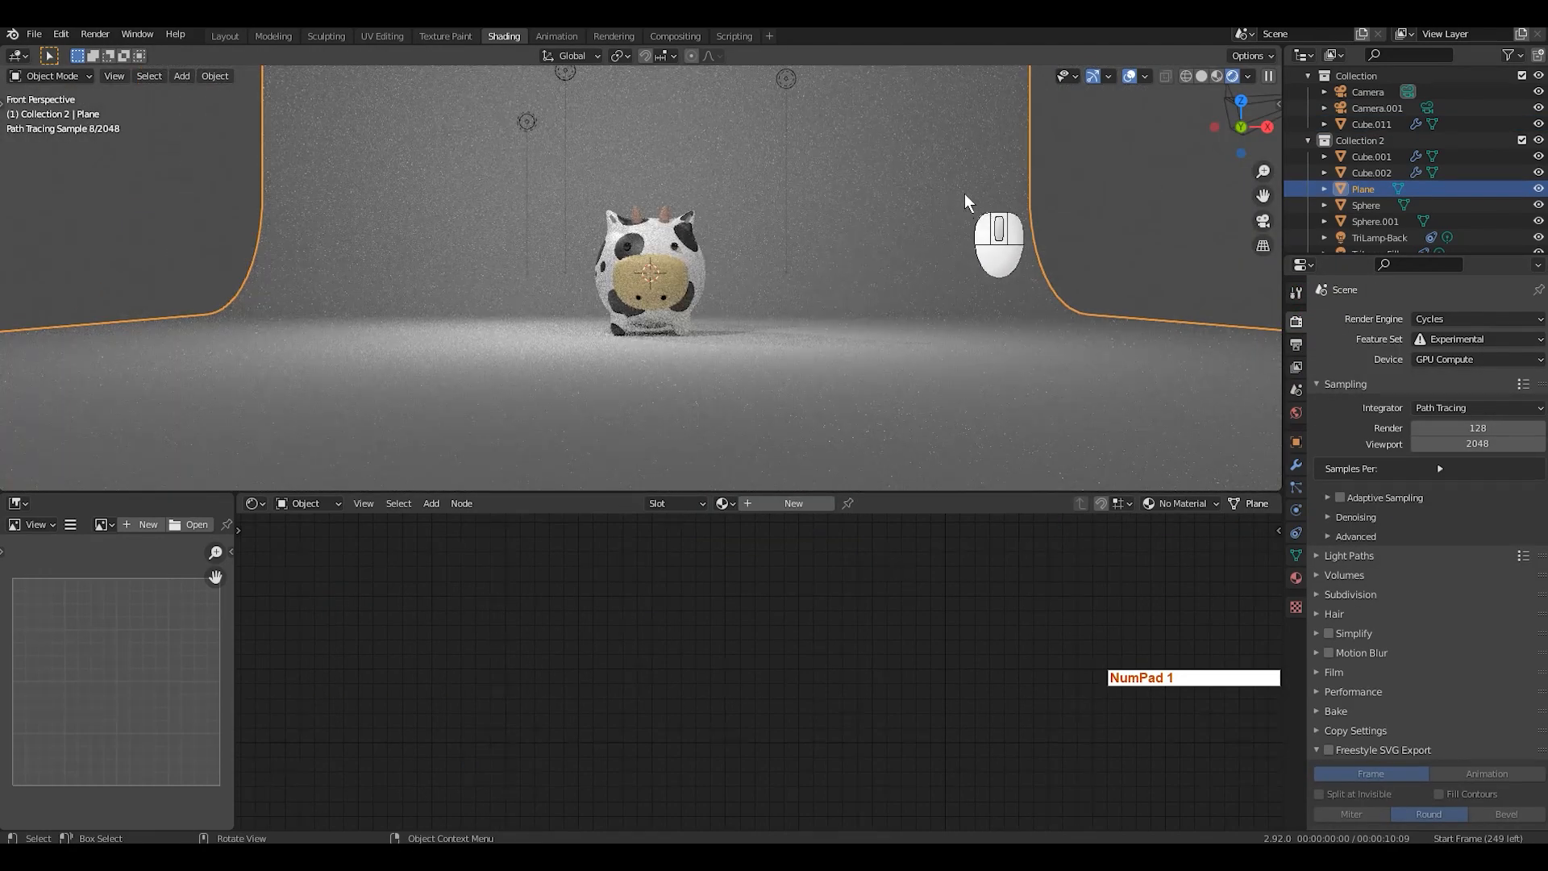
scroll(910, 242, up, 3)
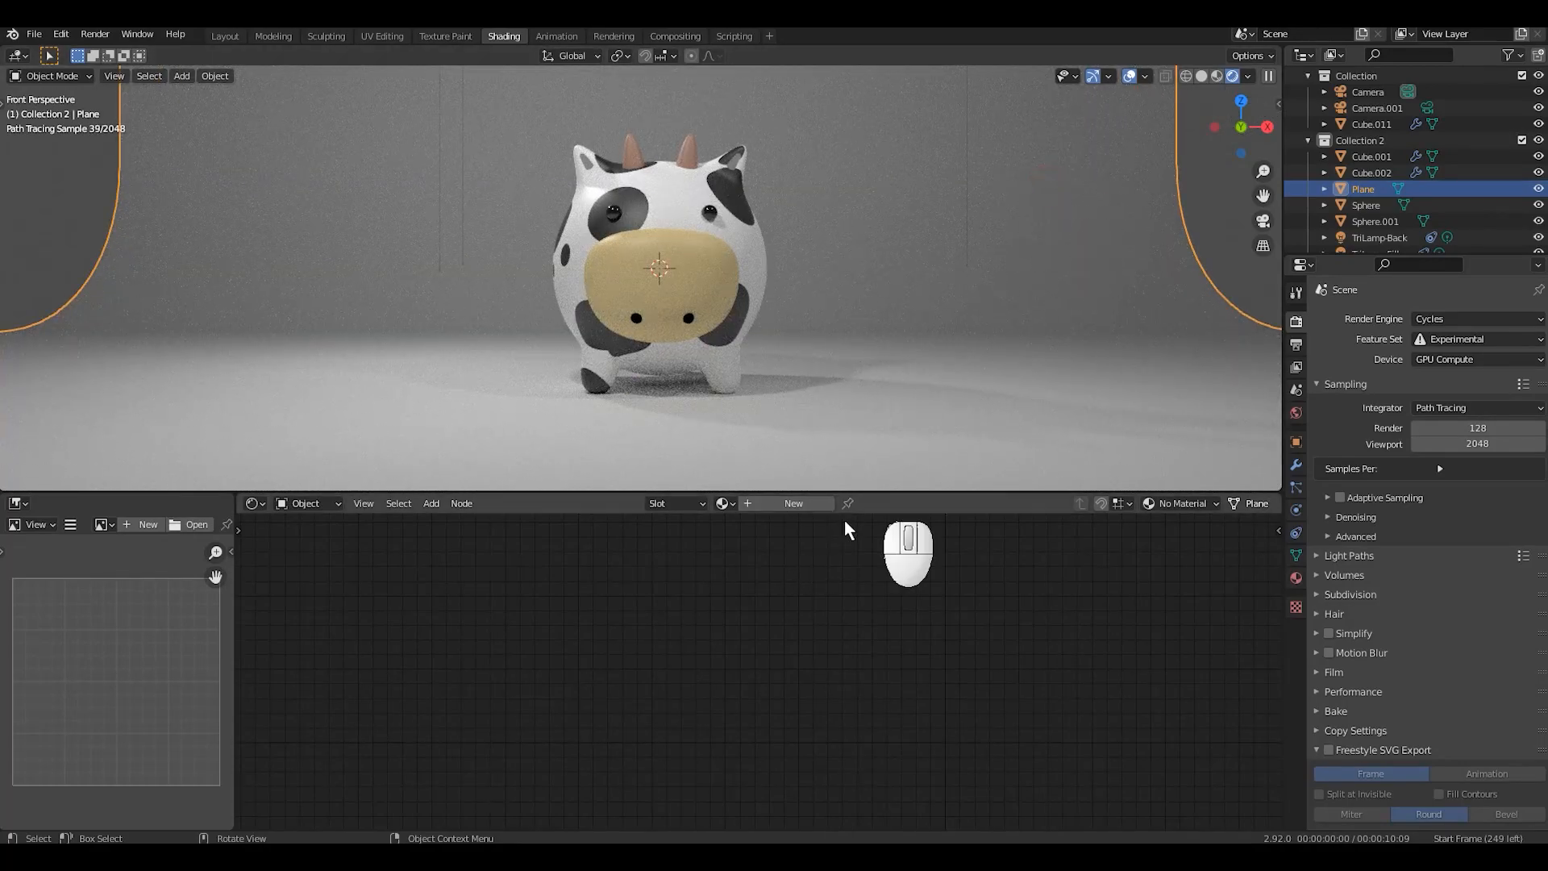
click(792, 505)
scroll(887, 645, down, 2)
scroll(863, 653, up, 3)
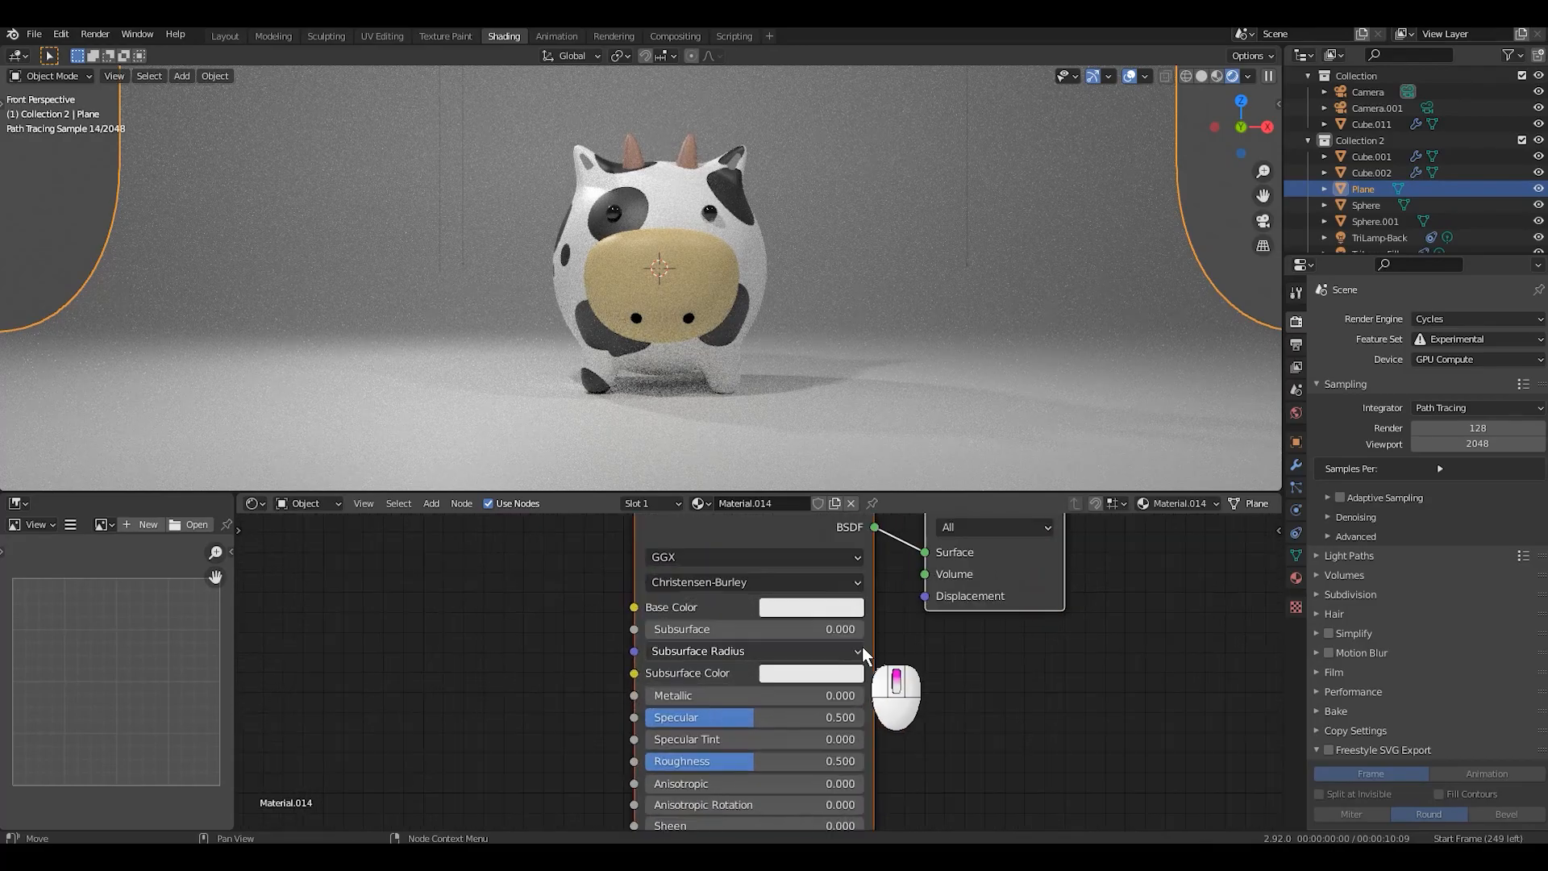
Step: Set the backdrop material's Base Color to a soft peach and check it through the camera
click(828, 613)
mouse_move(843, 392)
mouse_down()
mouse_move(839, 431)
mouse_move(825, 416)
mouse_move(840, 423)
mouse_move(854, 372)
mouse_move(818, 376)
mouse_move(833, 415)
mouse_up()
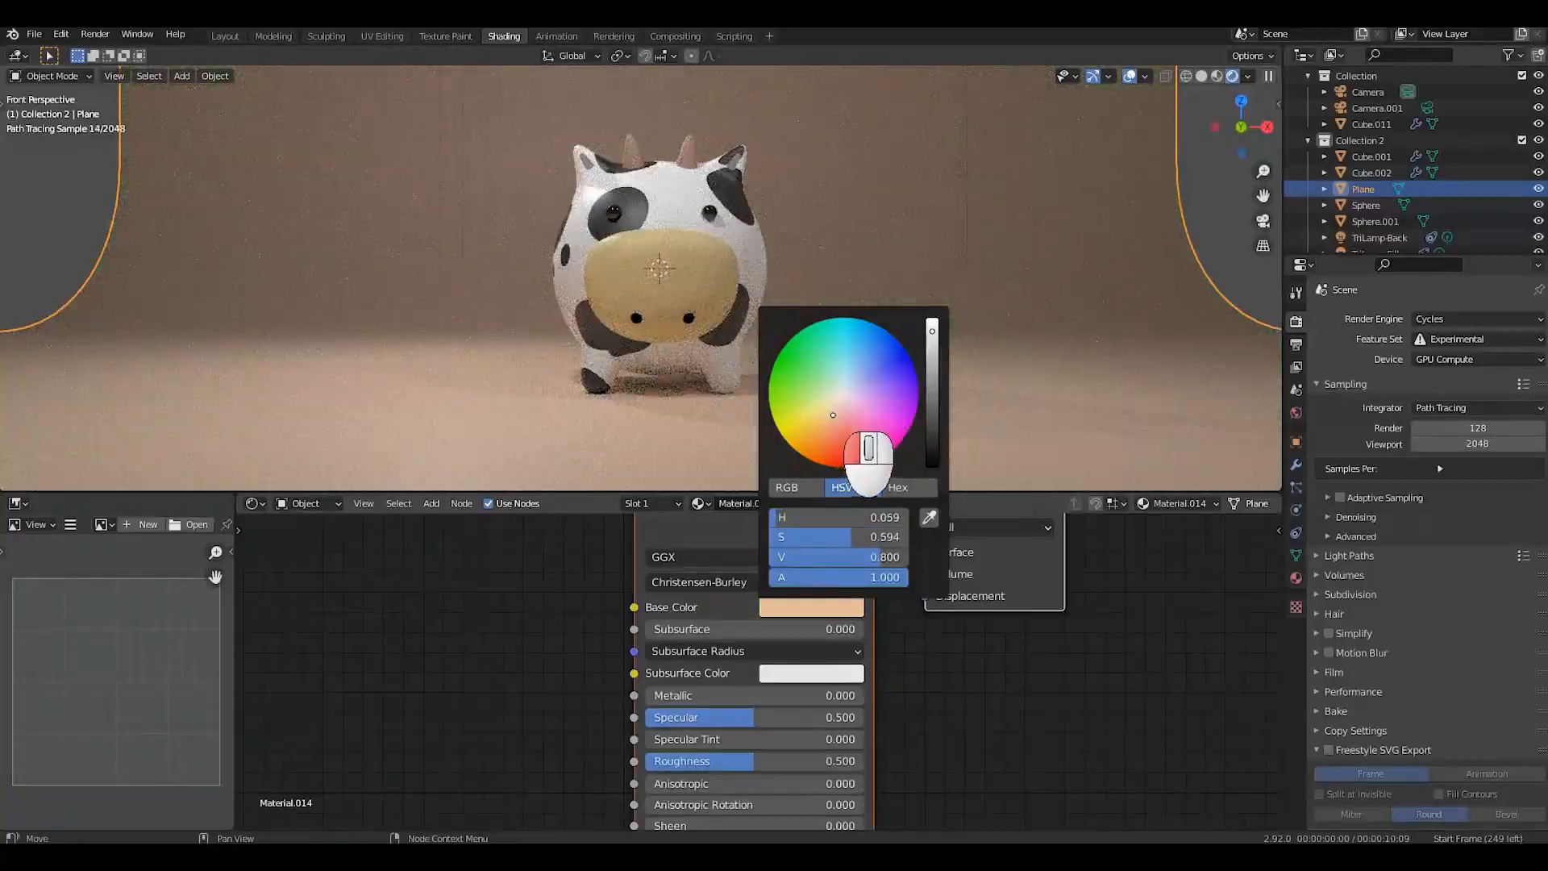
key(KP_0)
scroll(878, 332, up, 5)
scroll(940, 333, down, 2)
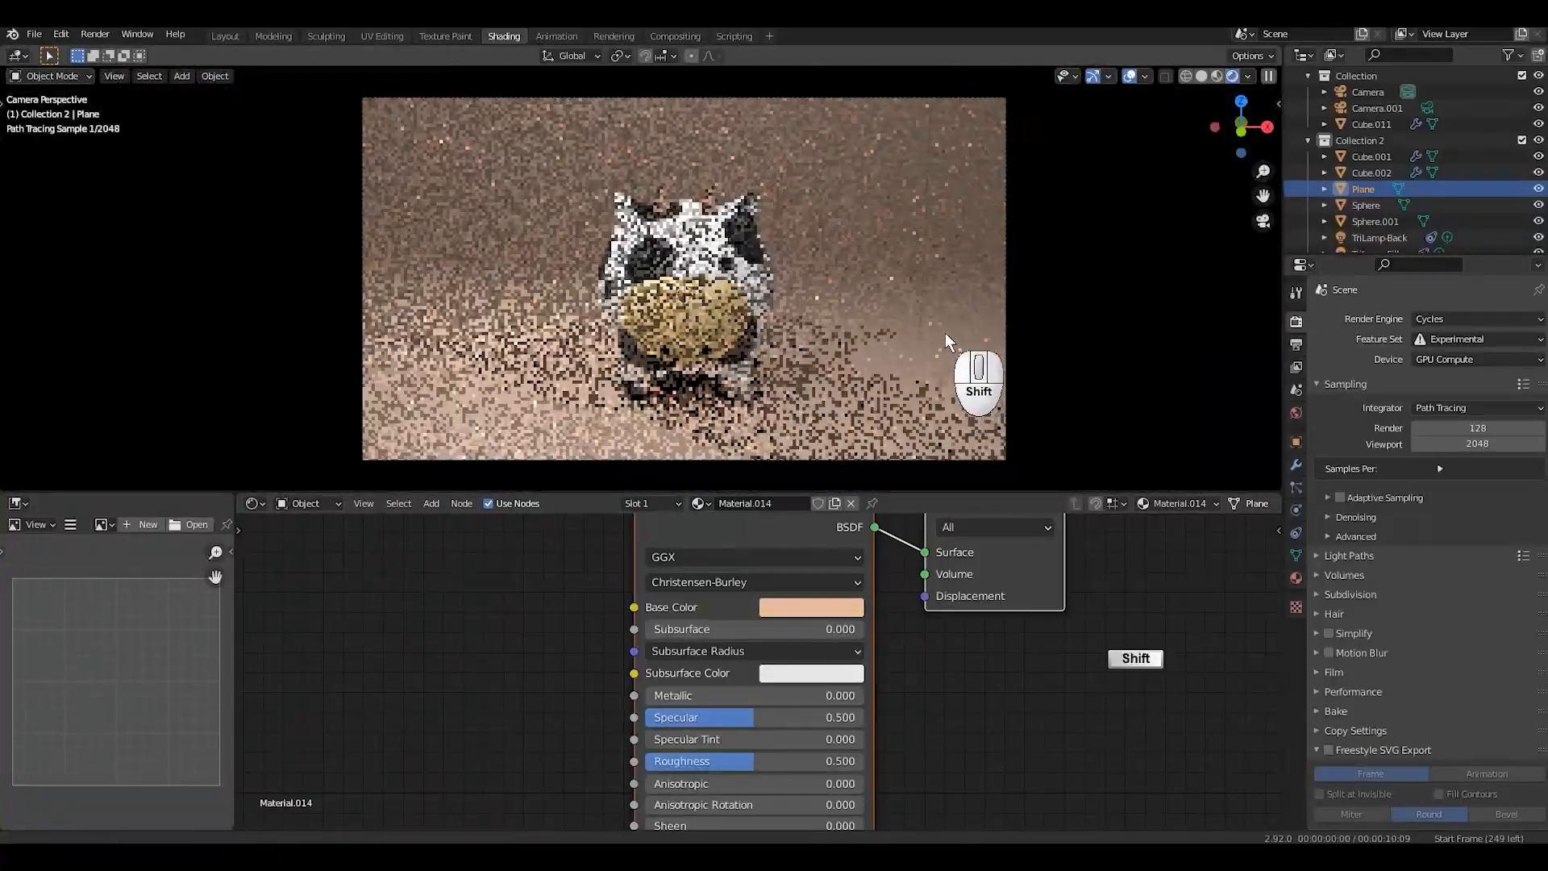
Step: Try a different world background color and cancel the change
click(1296, 412)
drag(1429, 436, 1461, 419)
click(1461, 420)
mouse_move(1449, 240)
mouse_down()
mouse_move(1423, 266)
mouse_move(1452, 244)
mouse_up()
key(Escape)
click(927, 139)
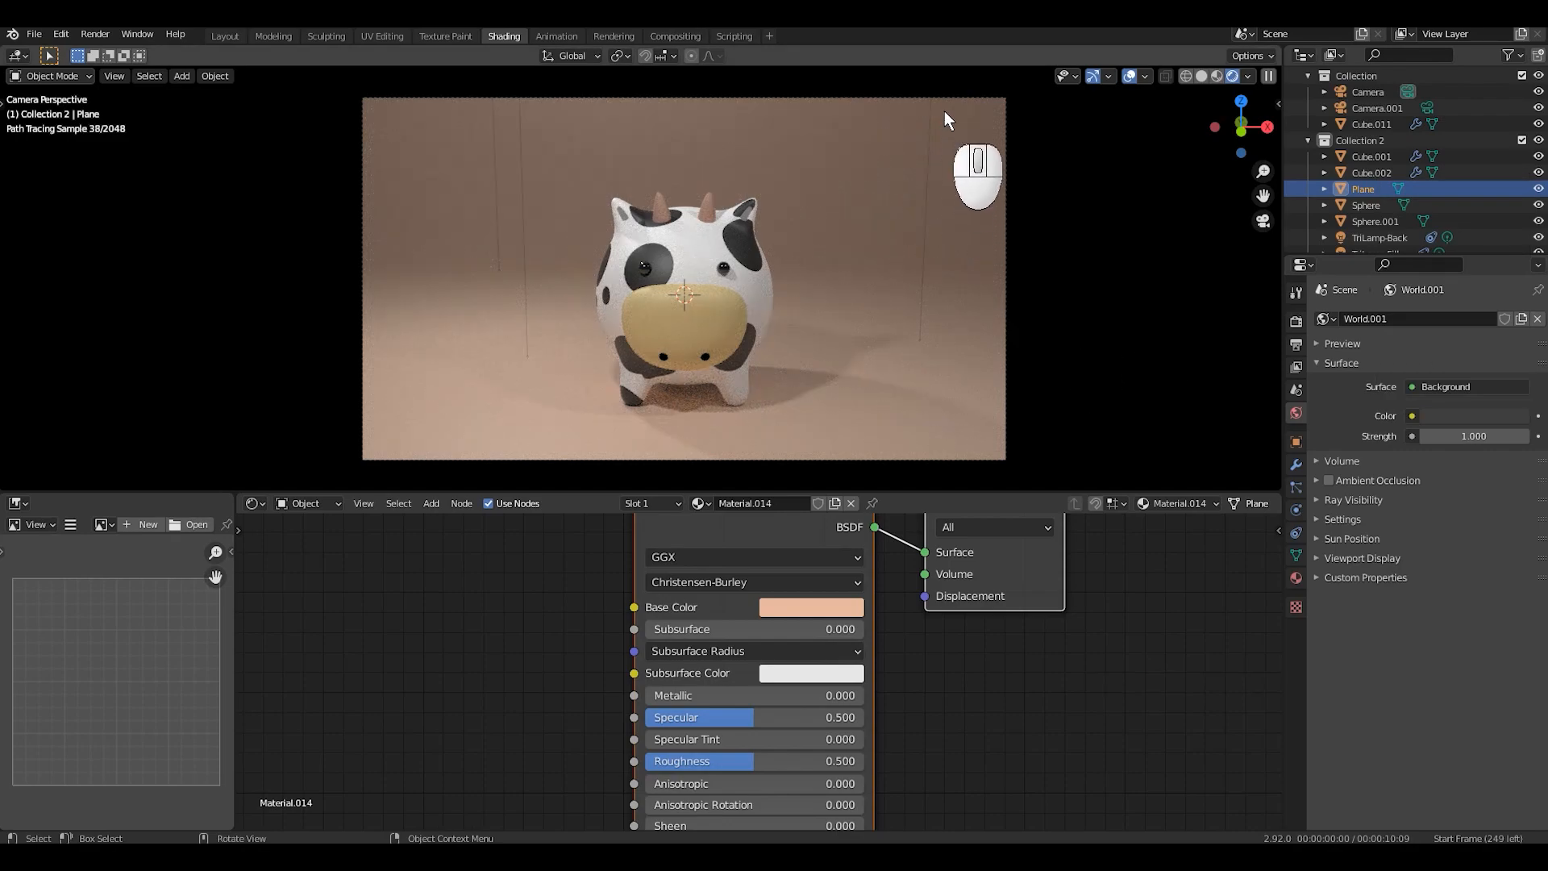
Step: From the front view, select the TriLamp-Key light and tint its color light blue
key(KP_1)
scroll(935, 153, down, 4)
shift+scroll(855, 166, up, 3)
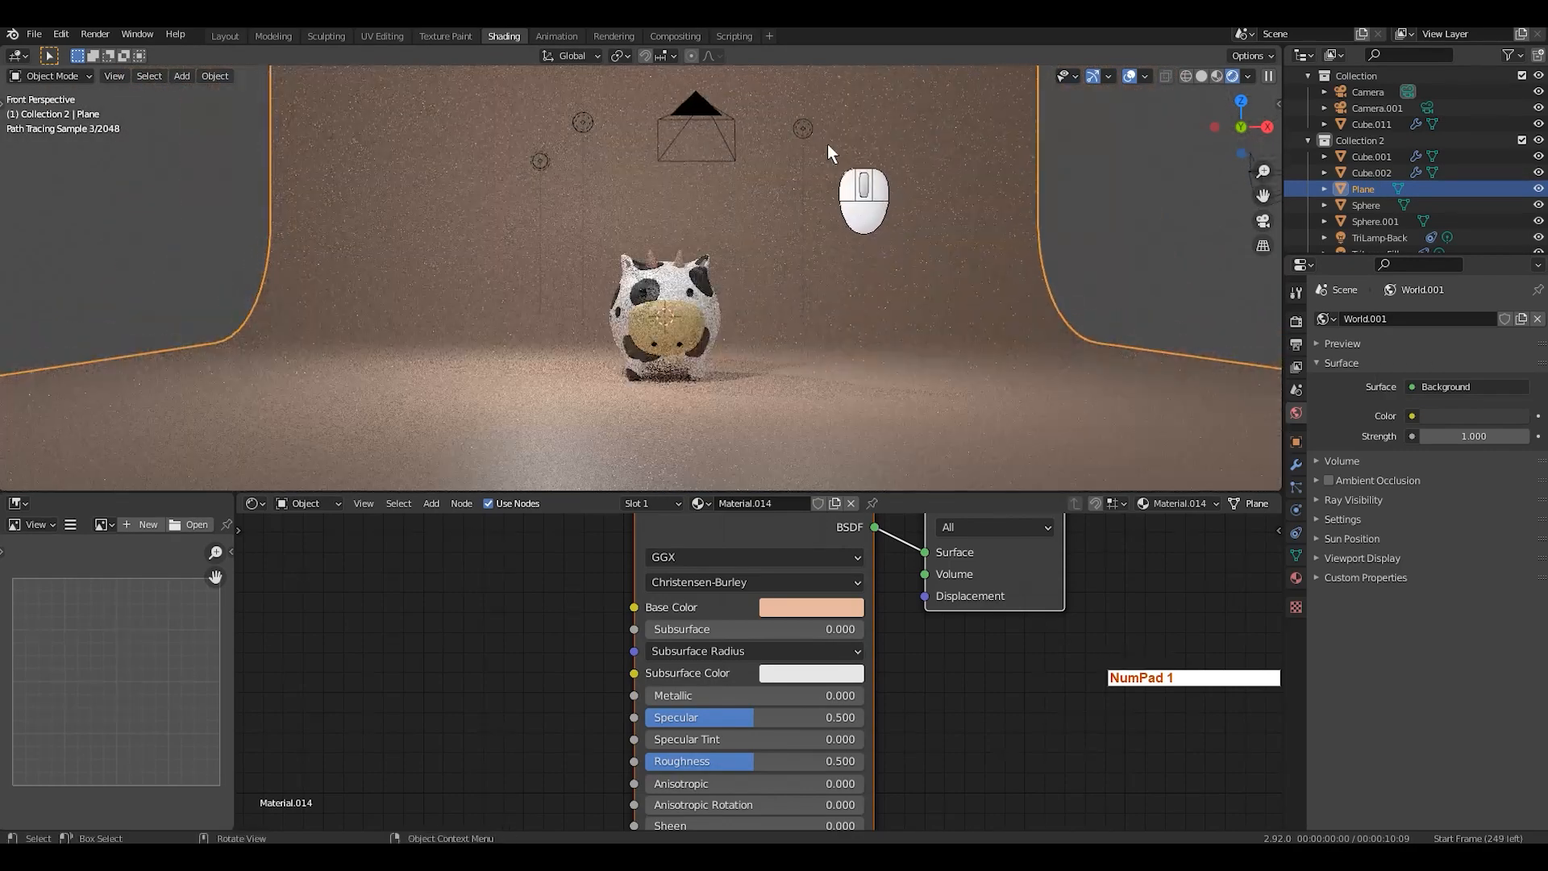
click(805, 128)
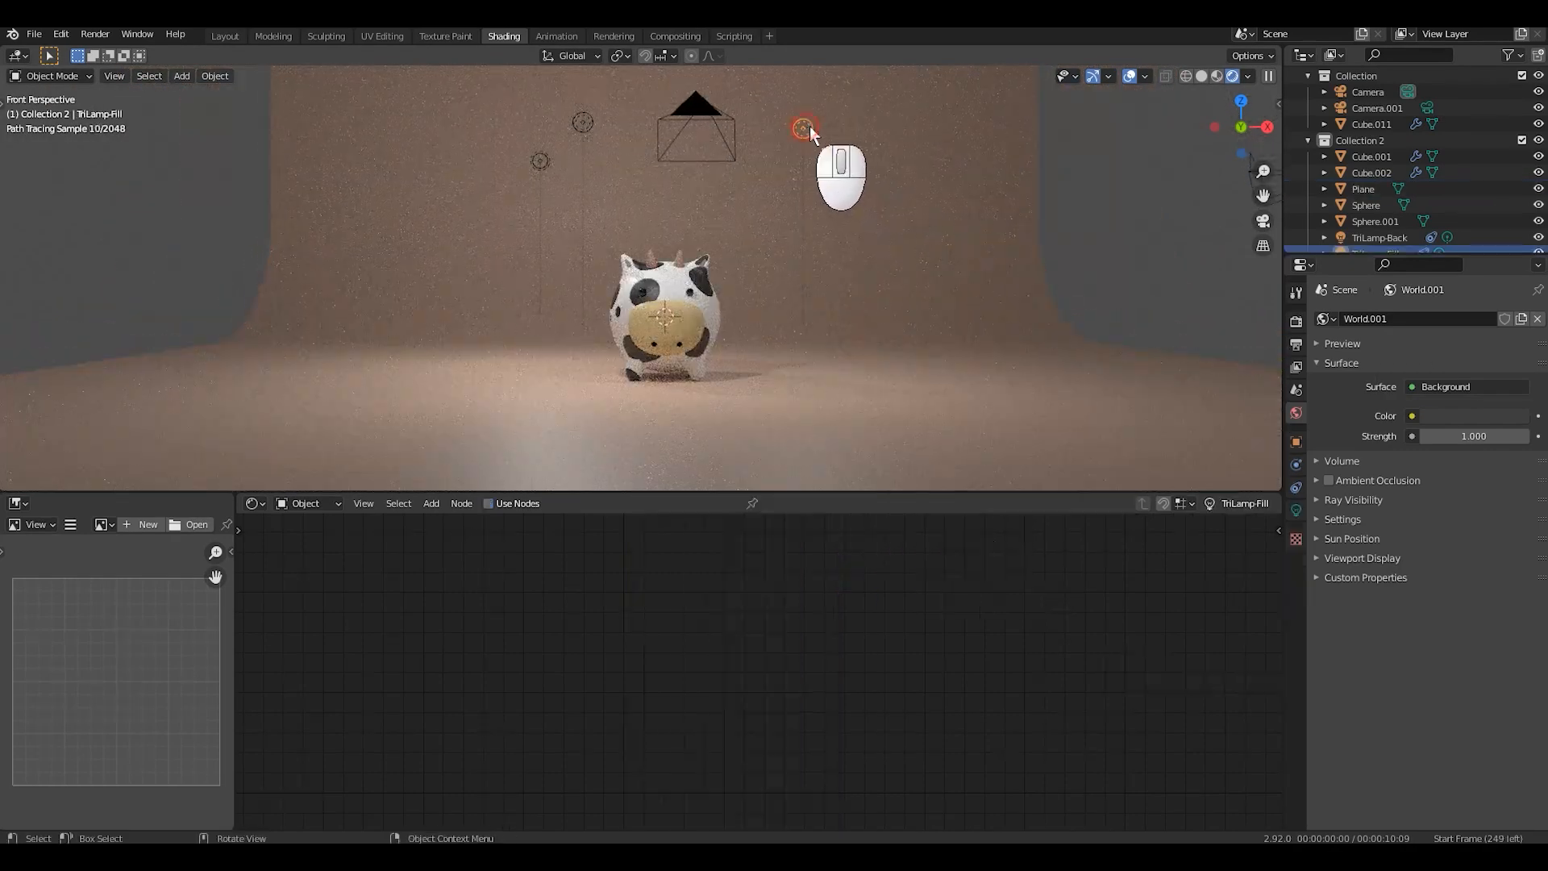
click(582, 121)
click(1296, 510)
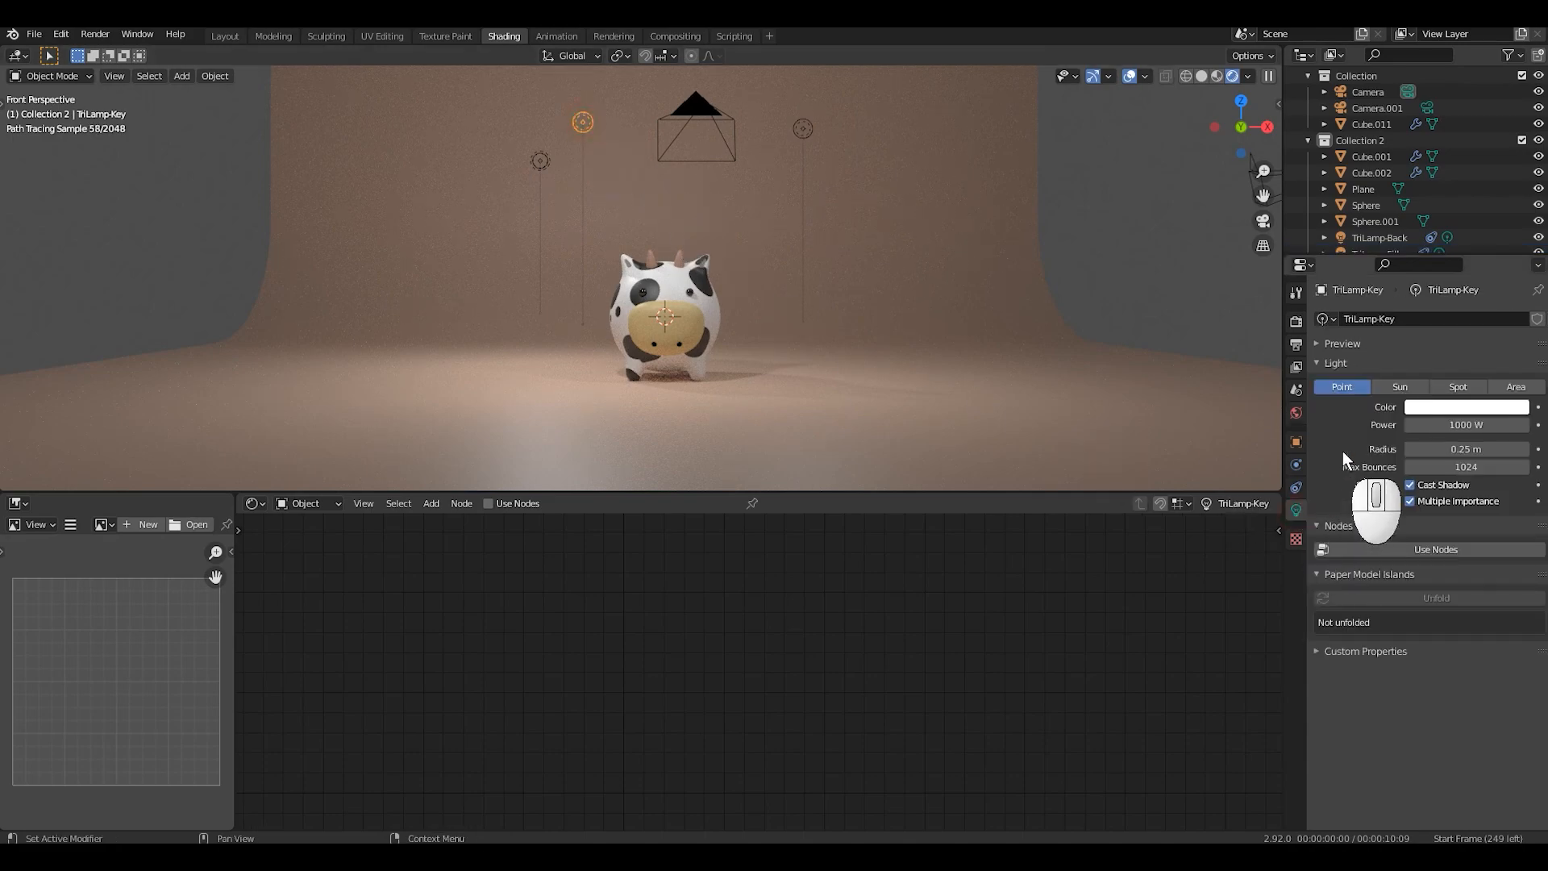
click(1452, 406)
mouse_move(1445, 249)
mouse_down()
mouse_move(1429, 266)
mouse_move(1473, 232)
mouse_move(1460, 236)
mouse_up()
scroll(971, 240, up, 3)
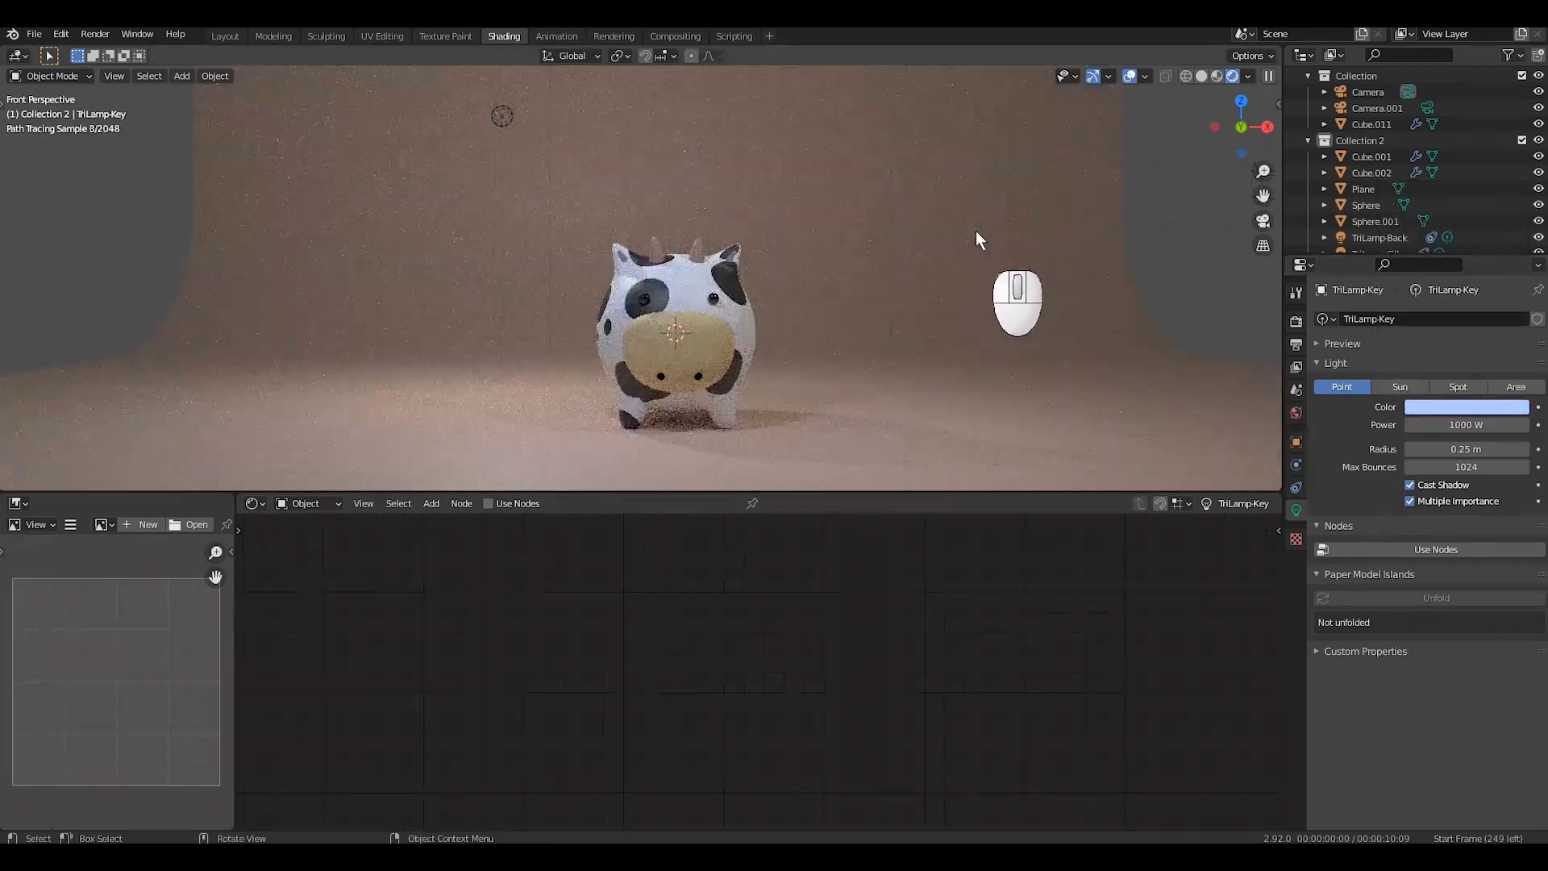
Step: Tint the TriLamp-Fill and TriLamp-Back lights light blue while viewing the scene from the front
scroll(976, 231, down, 2)
shift+middle_drag(976, 231, 976, 254)
click(831, 136)
click(1466, 407)
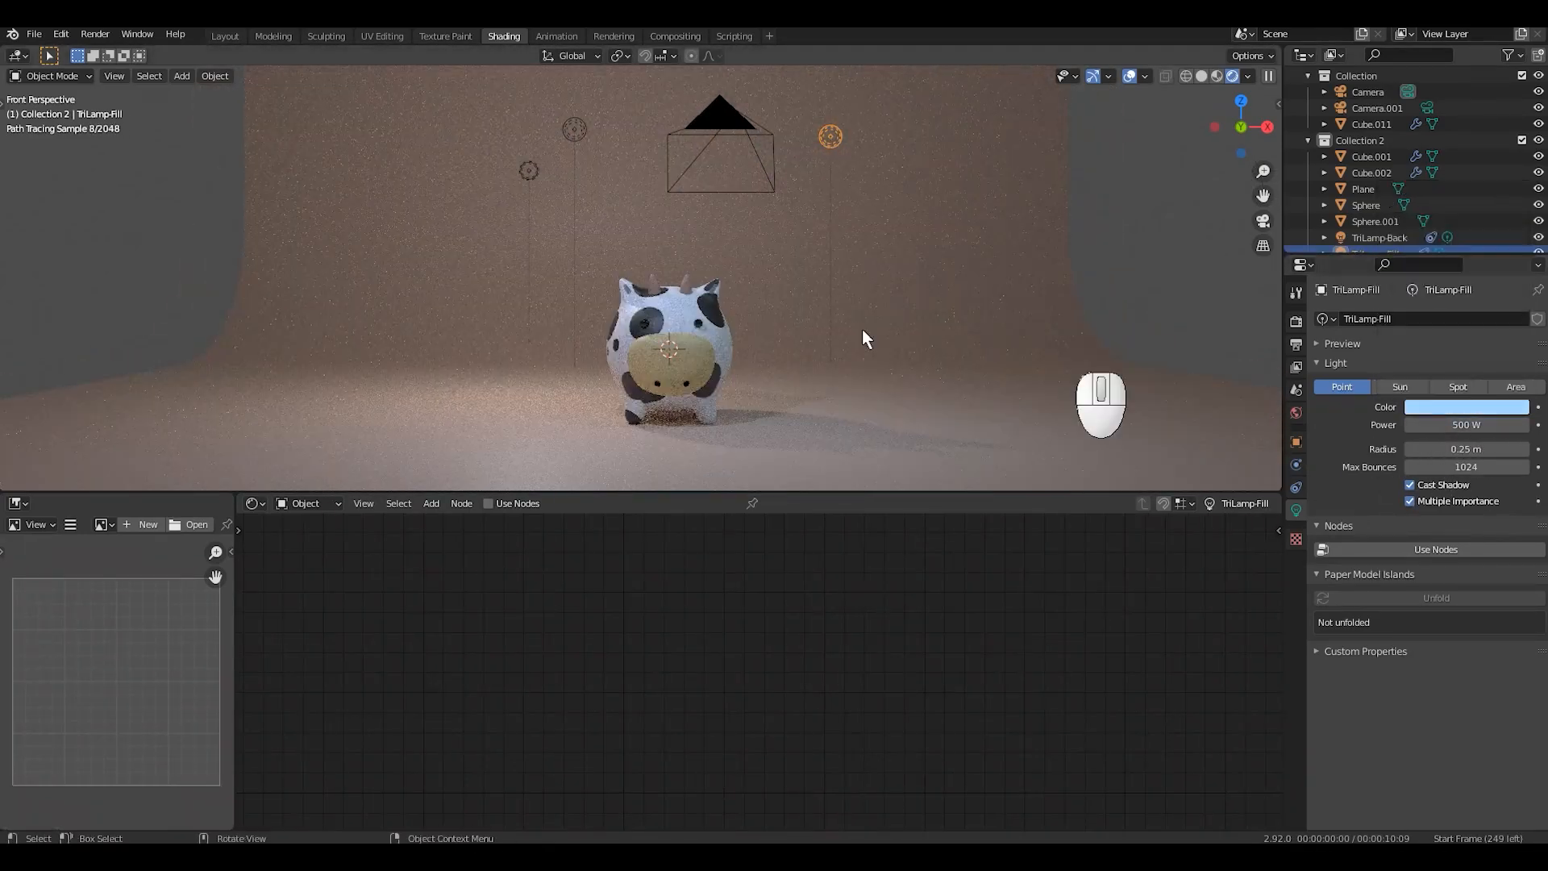
click(529, 170)
click(1466, 406)
click(1440, 255)
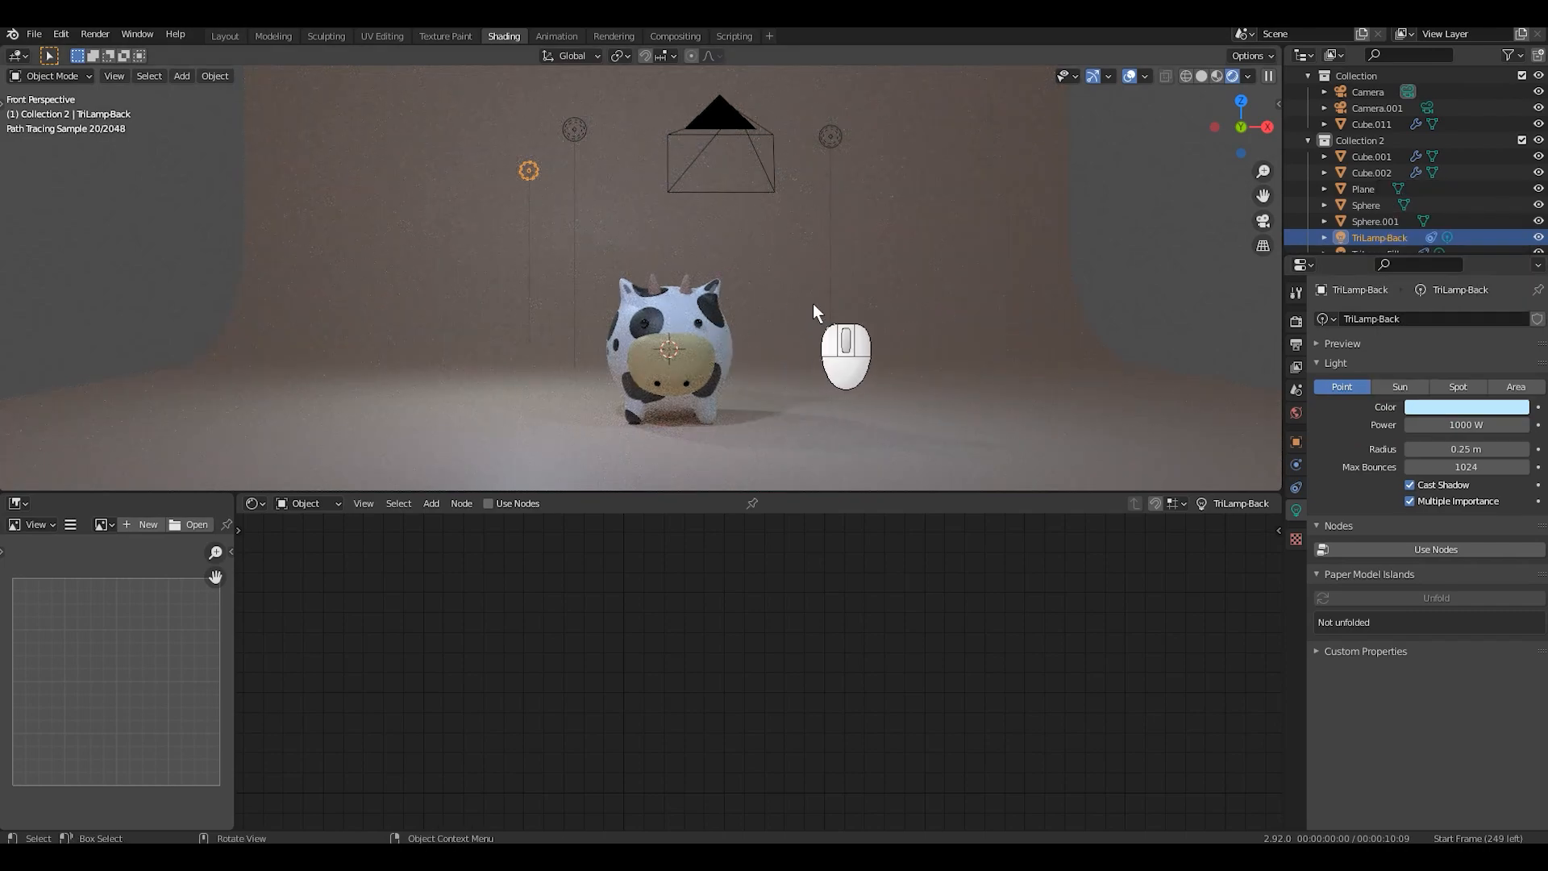
Step: Look through the camera and change the TriLamp-Back light's color to a warm pale orange
key(KP_0)
scroll(1443, 202, down, 3)
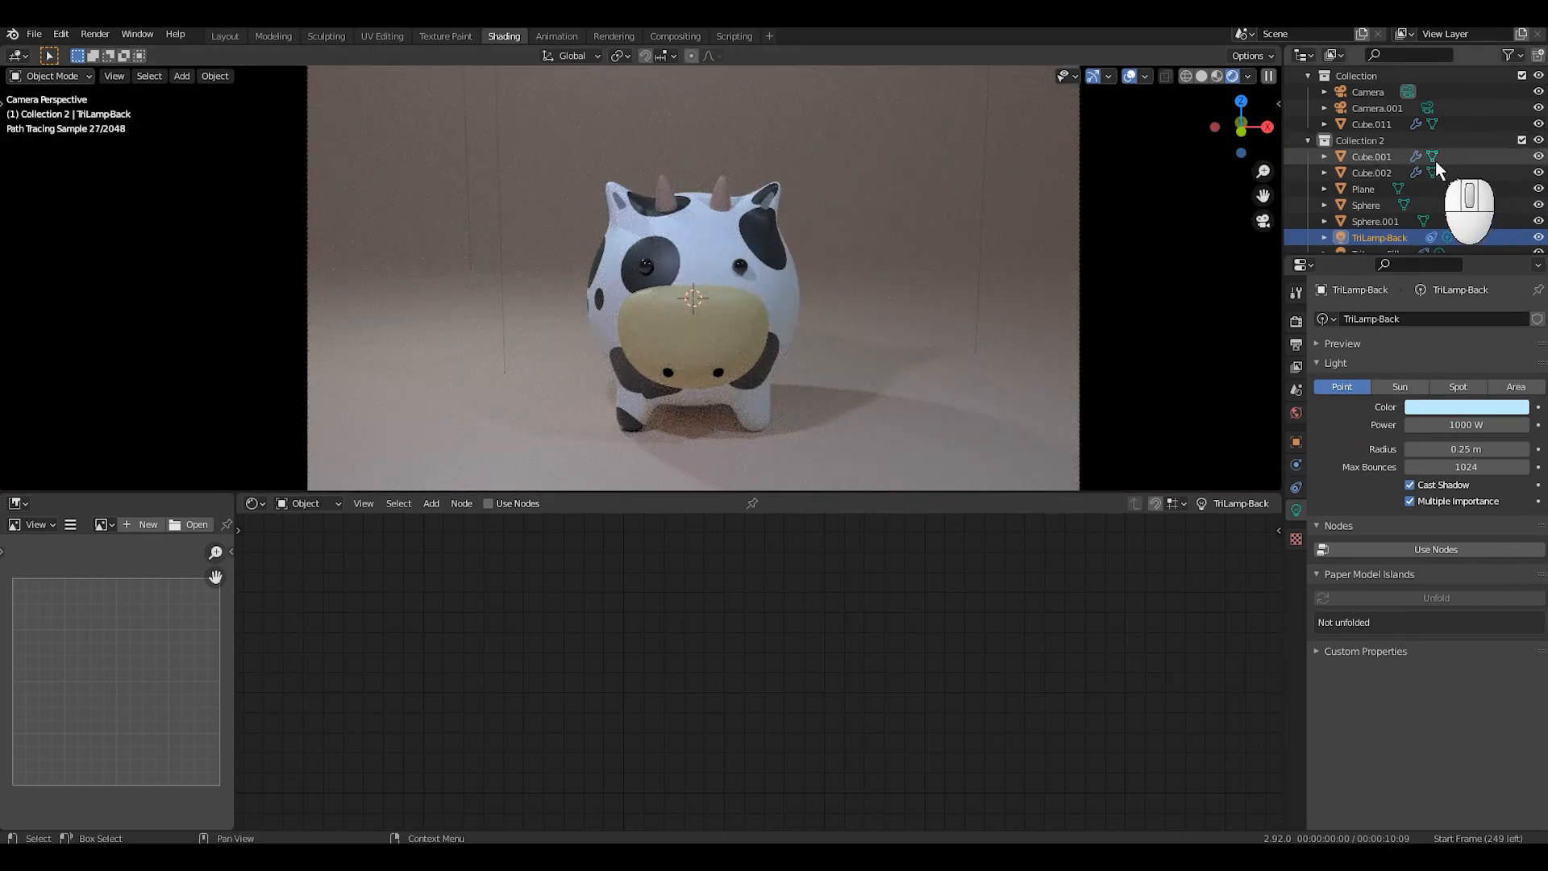
click(1376, 219)
click(1384, 190)
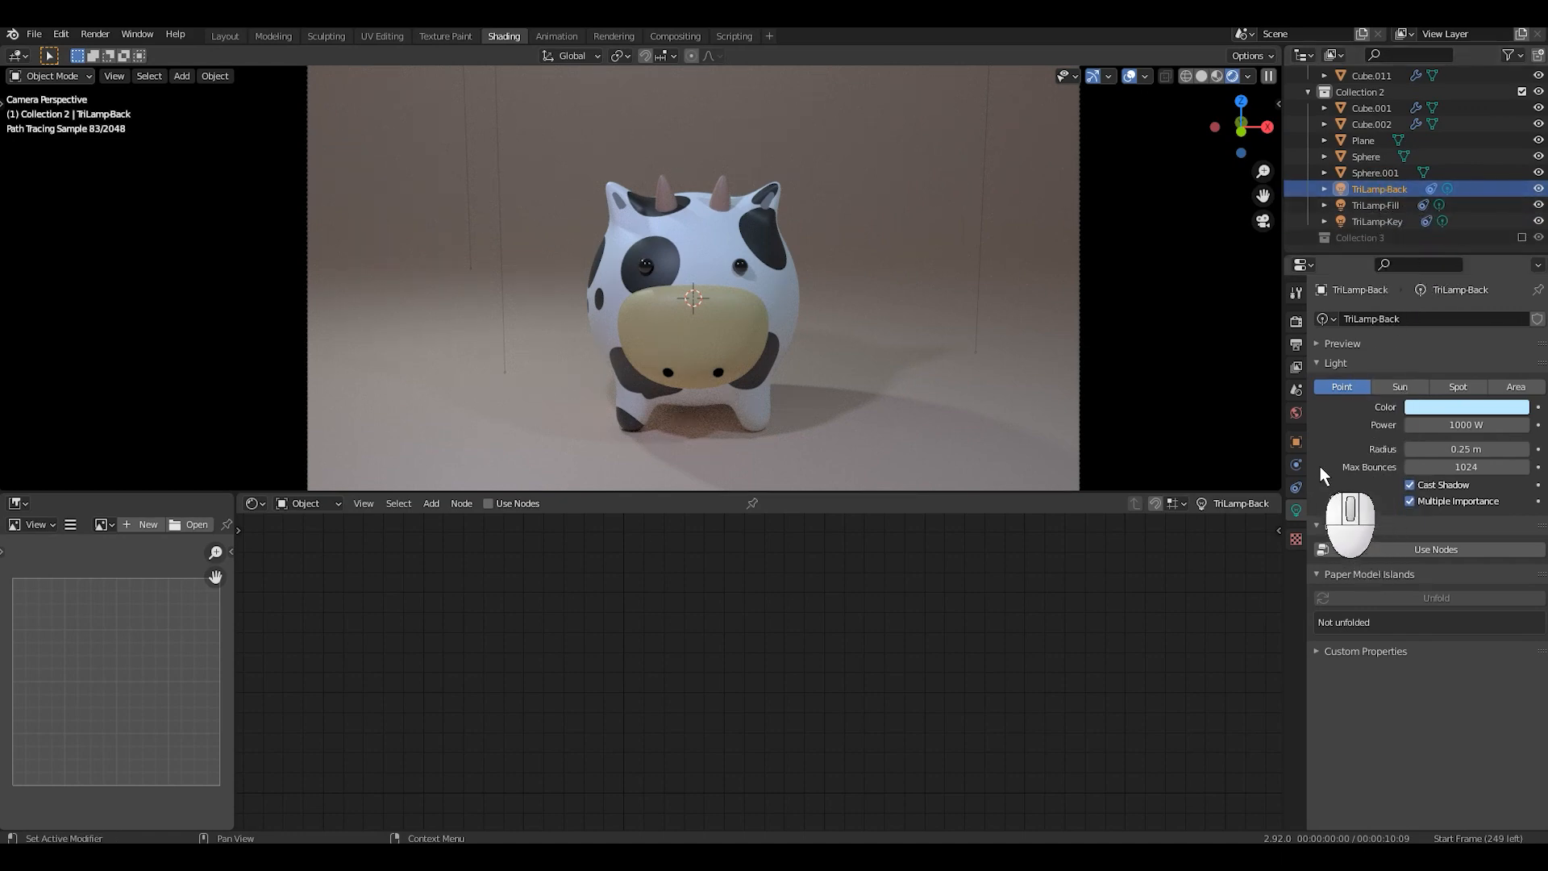
click(1438, 407)
drag(1464, 297, 1435, 261)
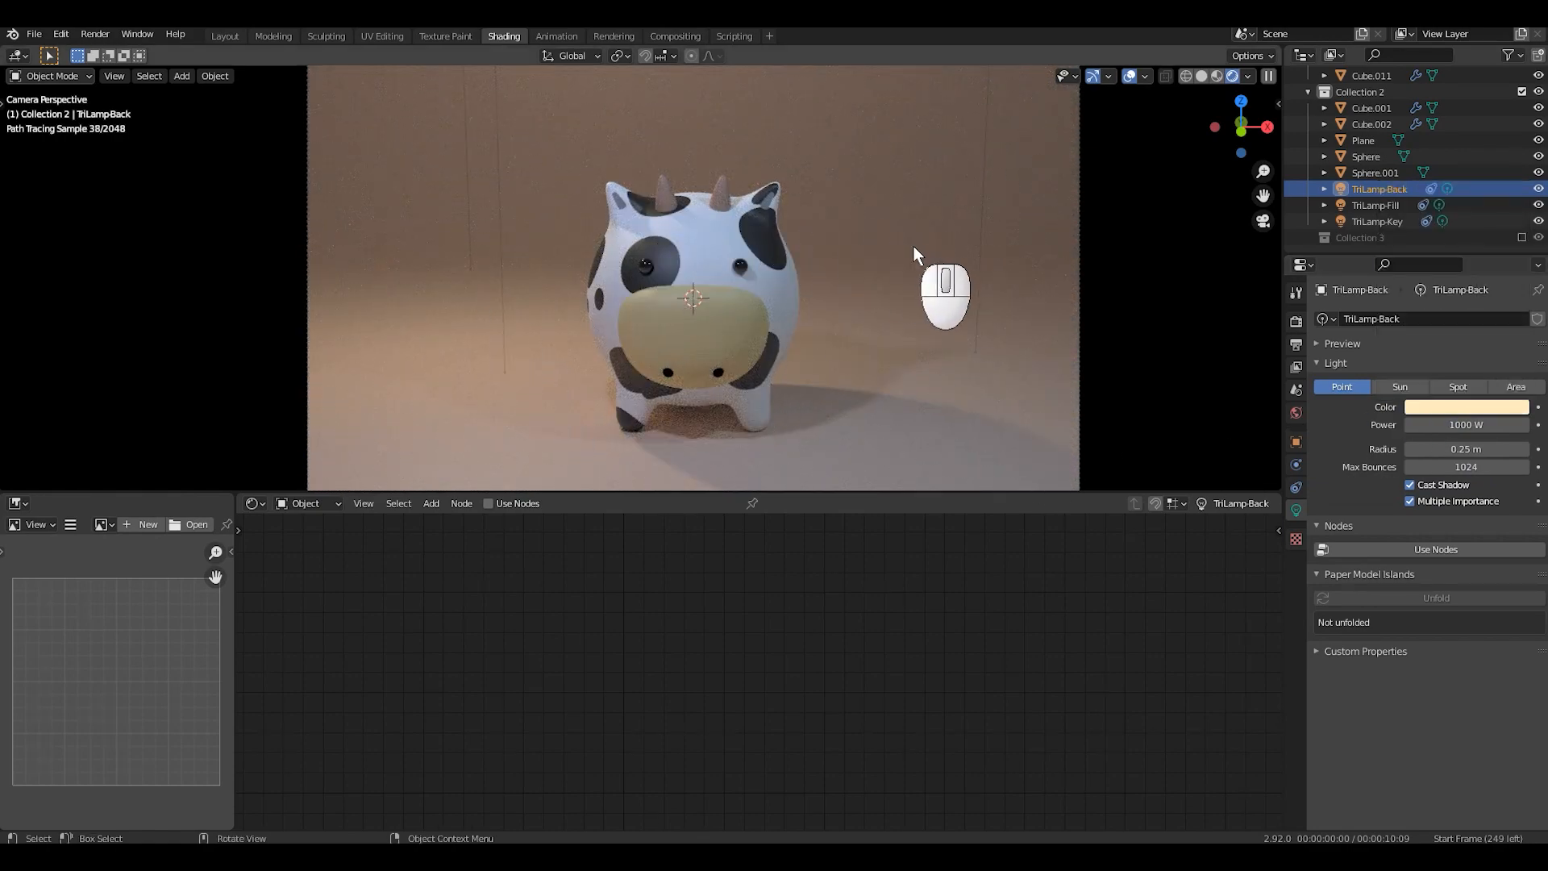
Step: Change the TriLamp-Fill light's color to pale yellow and the TriLamp-Key light's color to warm cream
click(1375, 205)
click(1458, 408)
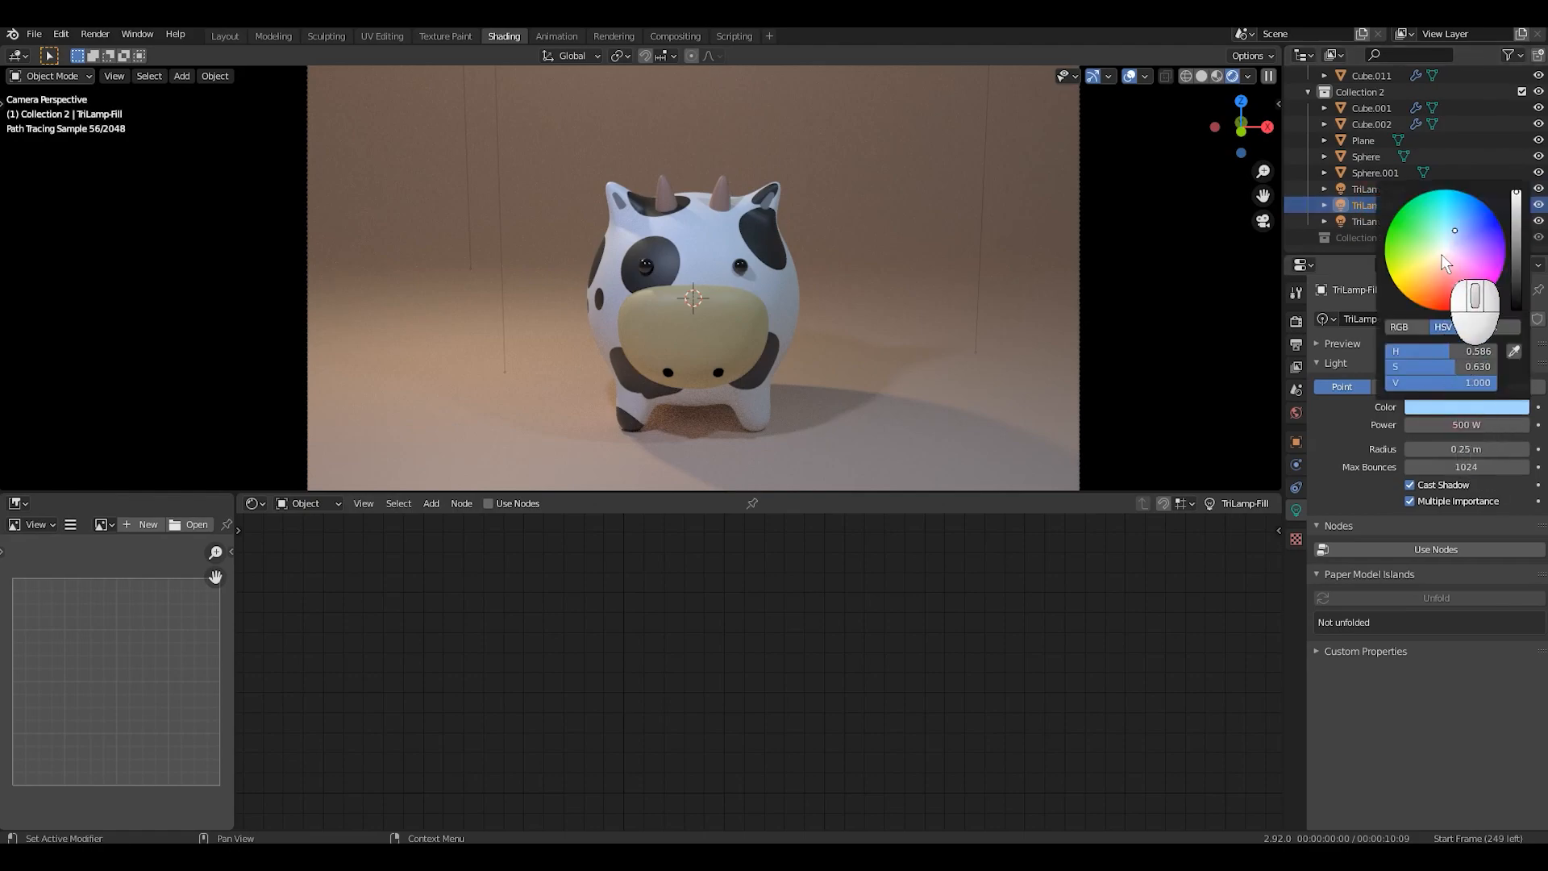
click(1364, 221)
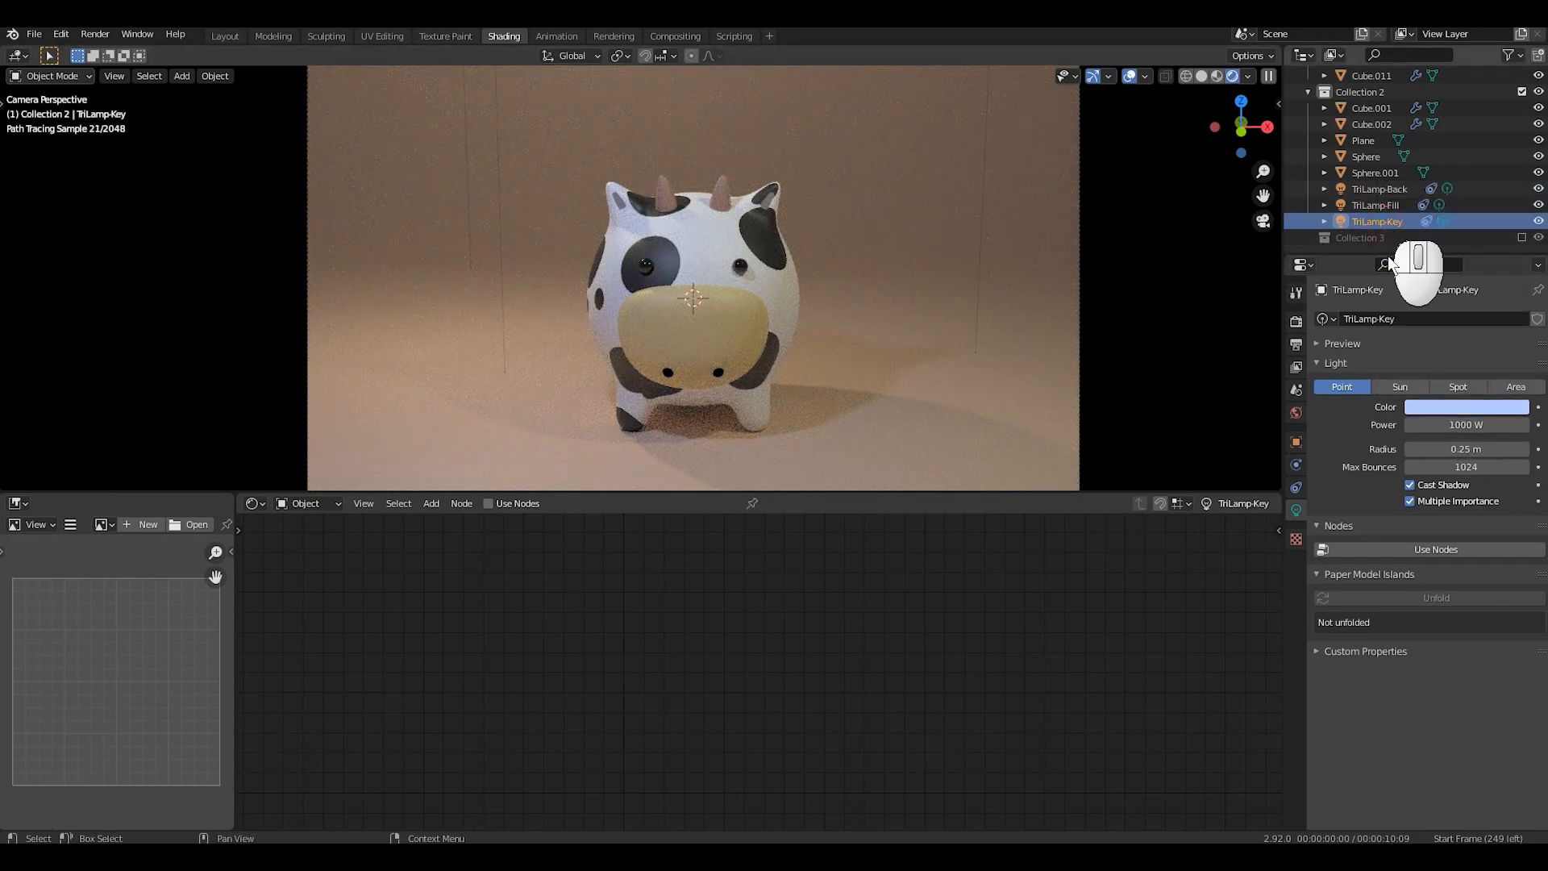
click(1458, 407)
drag(1438, 262, 1440, 255)
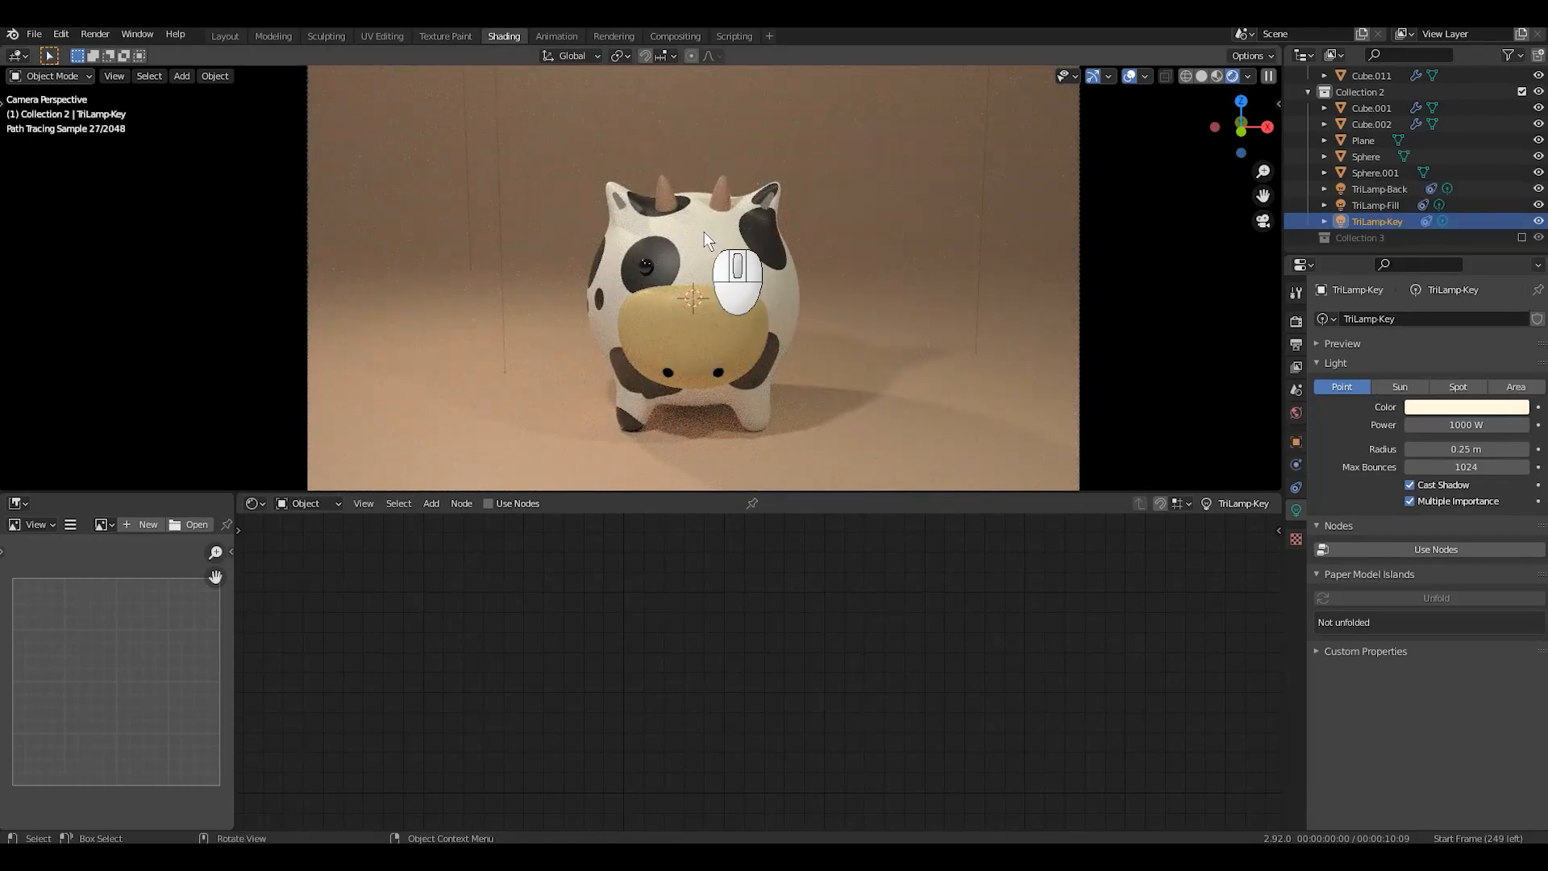
Step: Soften the TriLamp-Fill light's warm tint and set the TriLamp-Back light to a near-white cream with hue 0.105 and saturation 0.183
click(1364, 204)
click(1450, 408)
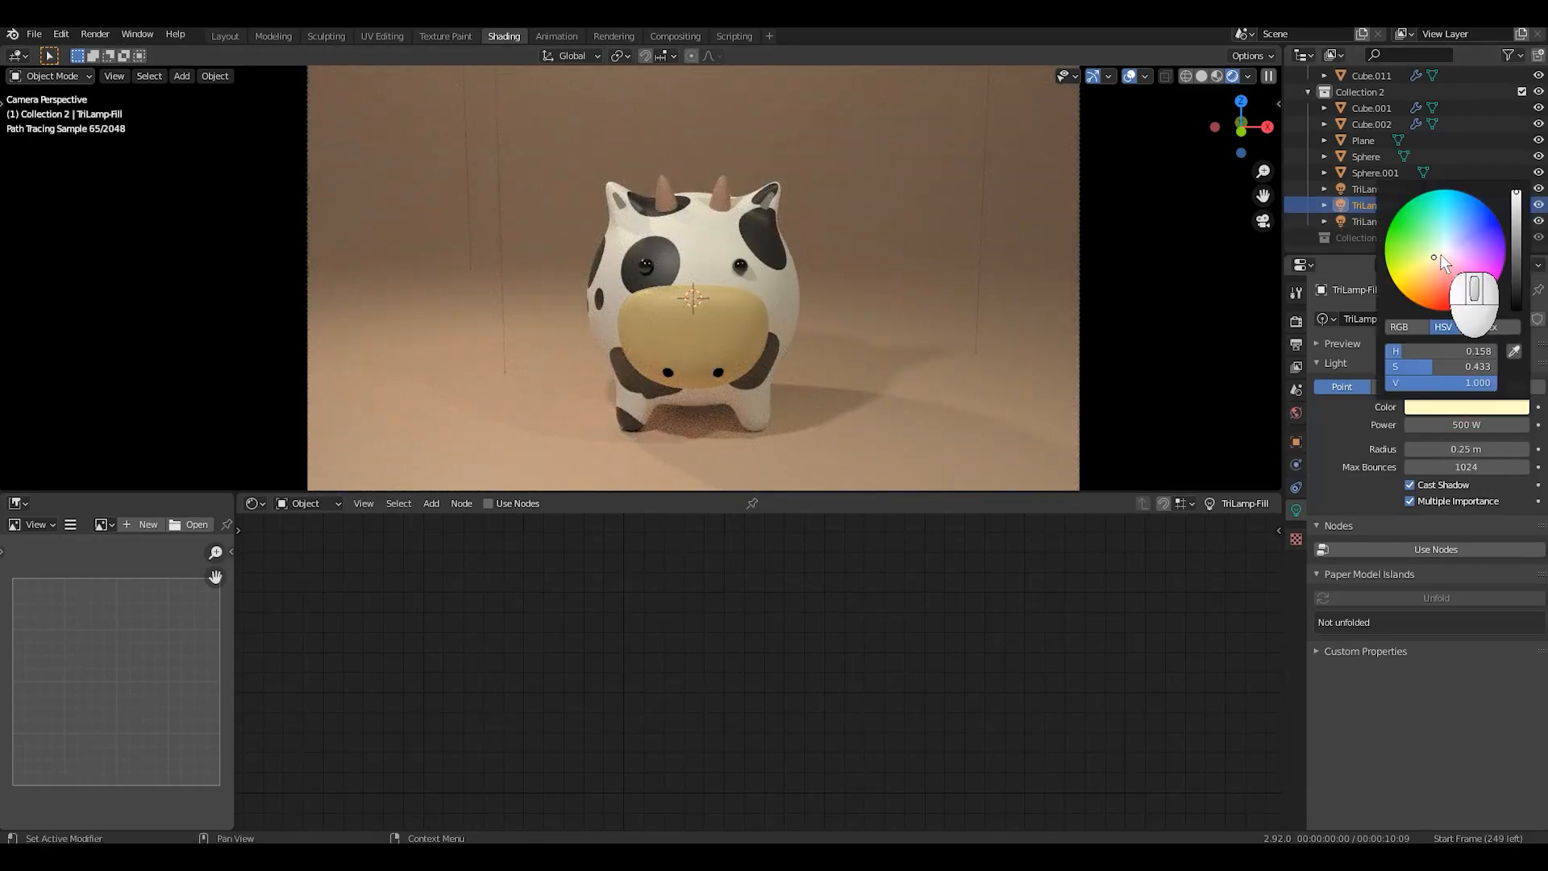
click(1365, 189)
click(1450, 408)
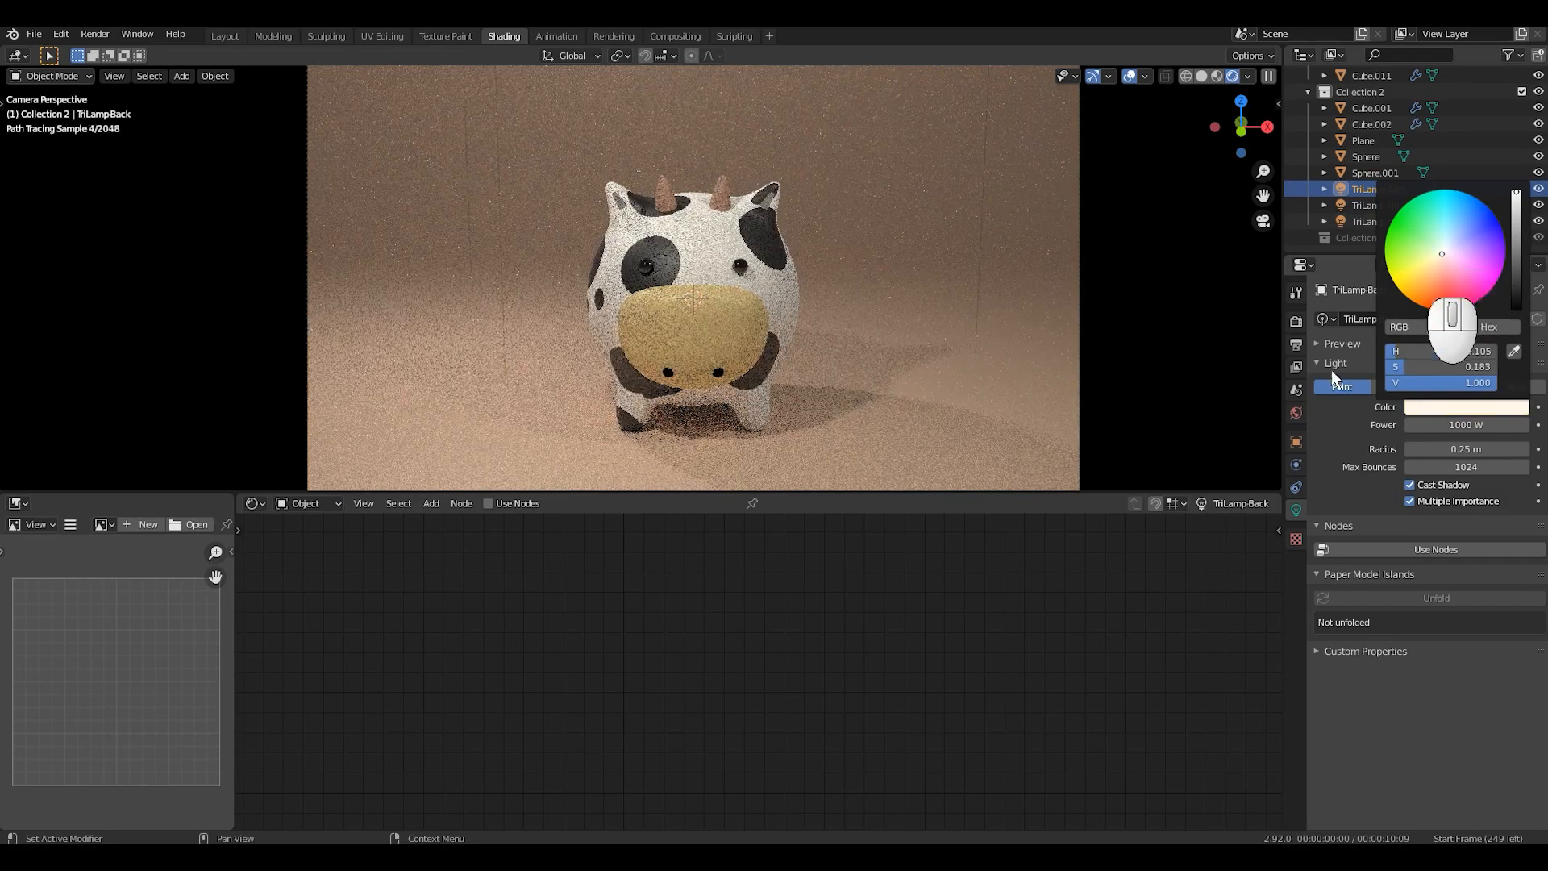
Step: Fine-tune the TriLamp-Key light's color toward a paler, near-white tint while viewing the whole camera frame
scroll(860, 231, down, 2)
scroll(756, 268, up, 1)
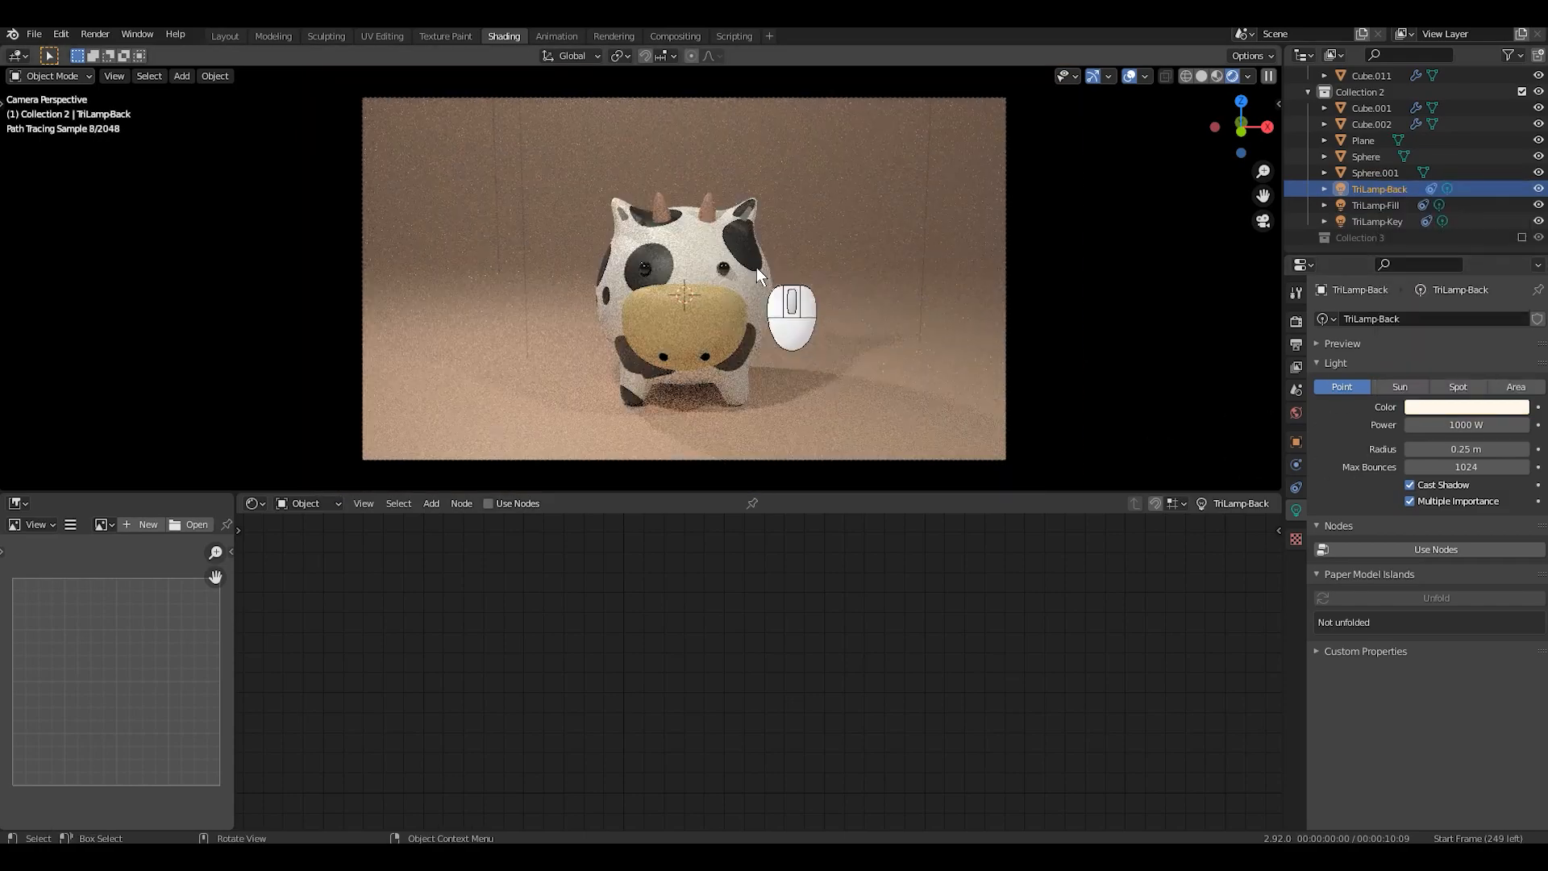
click(1377, 222)
click(1444, 407)
click(1442, 253)
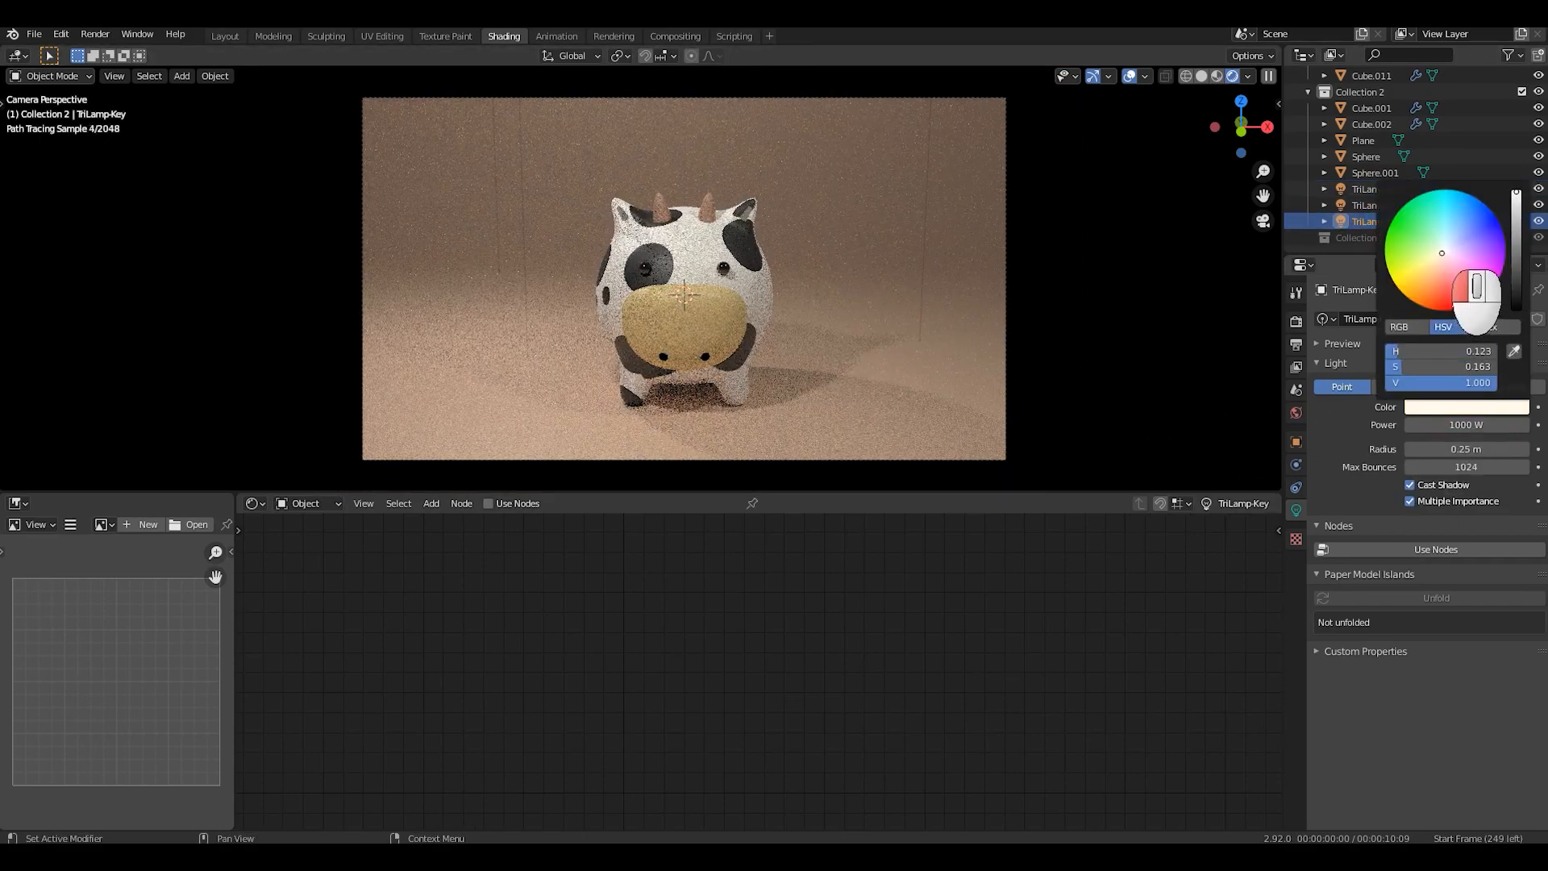
mouse_move(1442, 253)
mouse_down()
mouse_move(1456, 235)
mouse_move(1450, 247)
mouse_up()
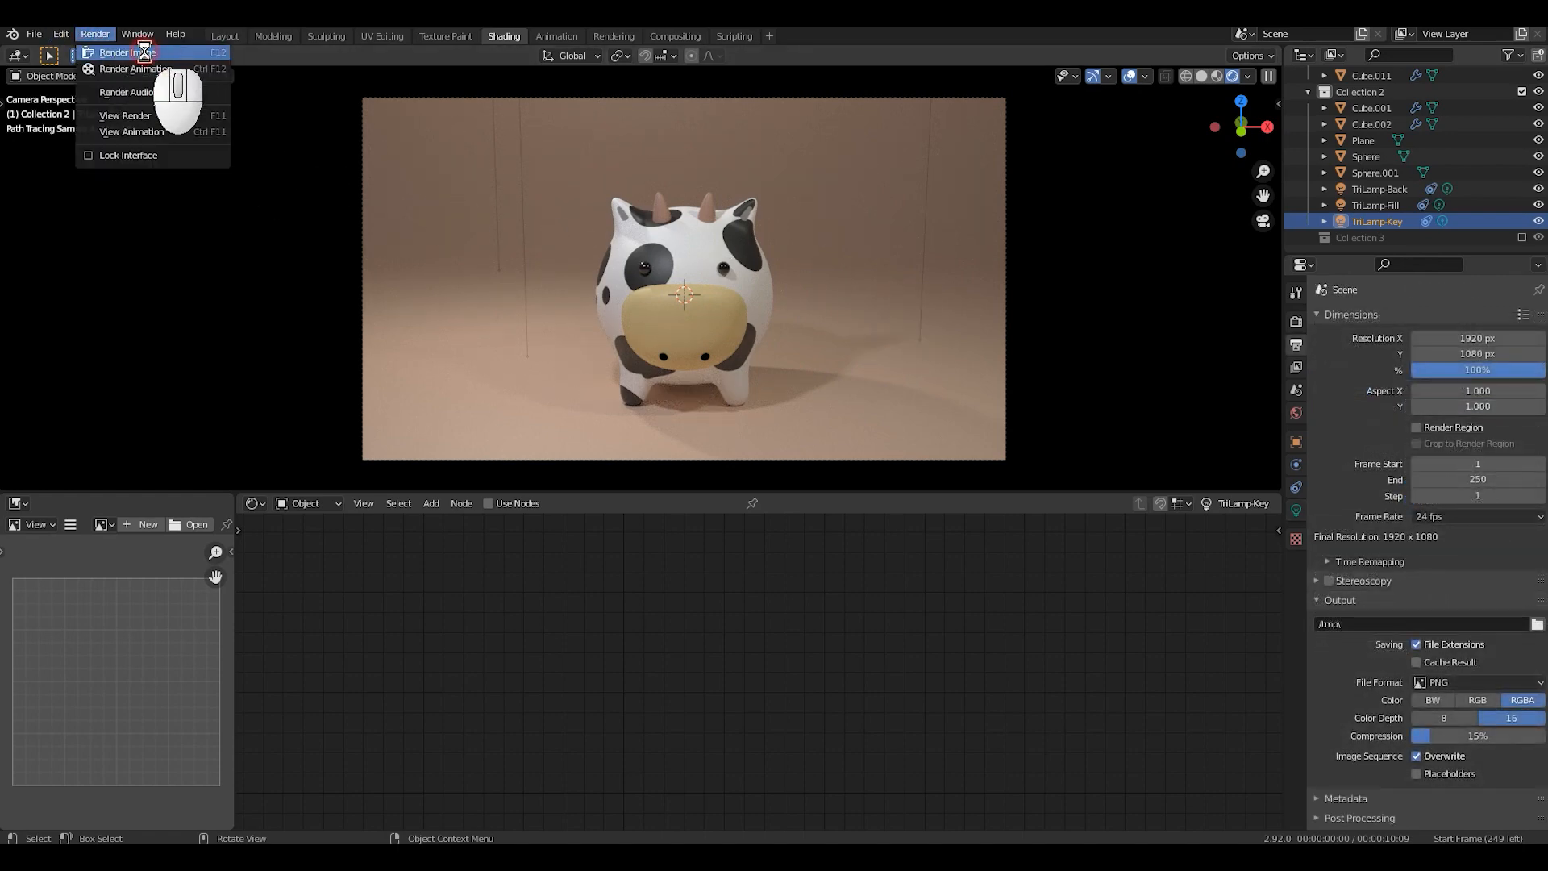
Step: Render the scene as a still image, inspect the result up close and start saving it as an image file
click(144, 52)
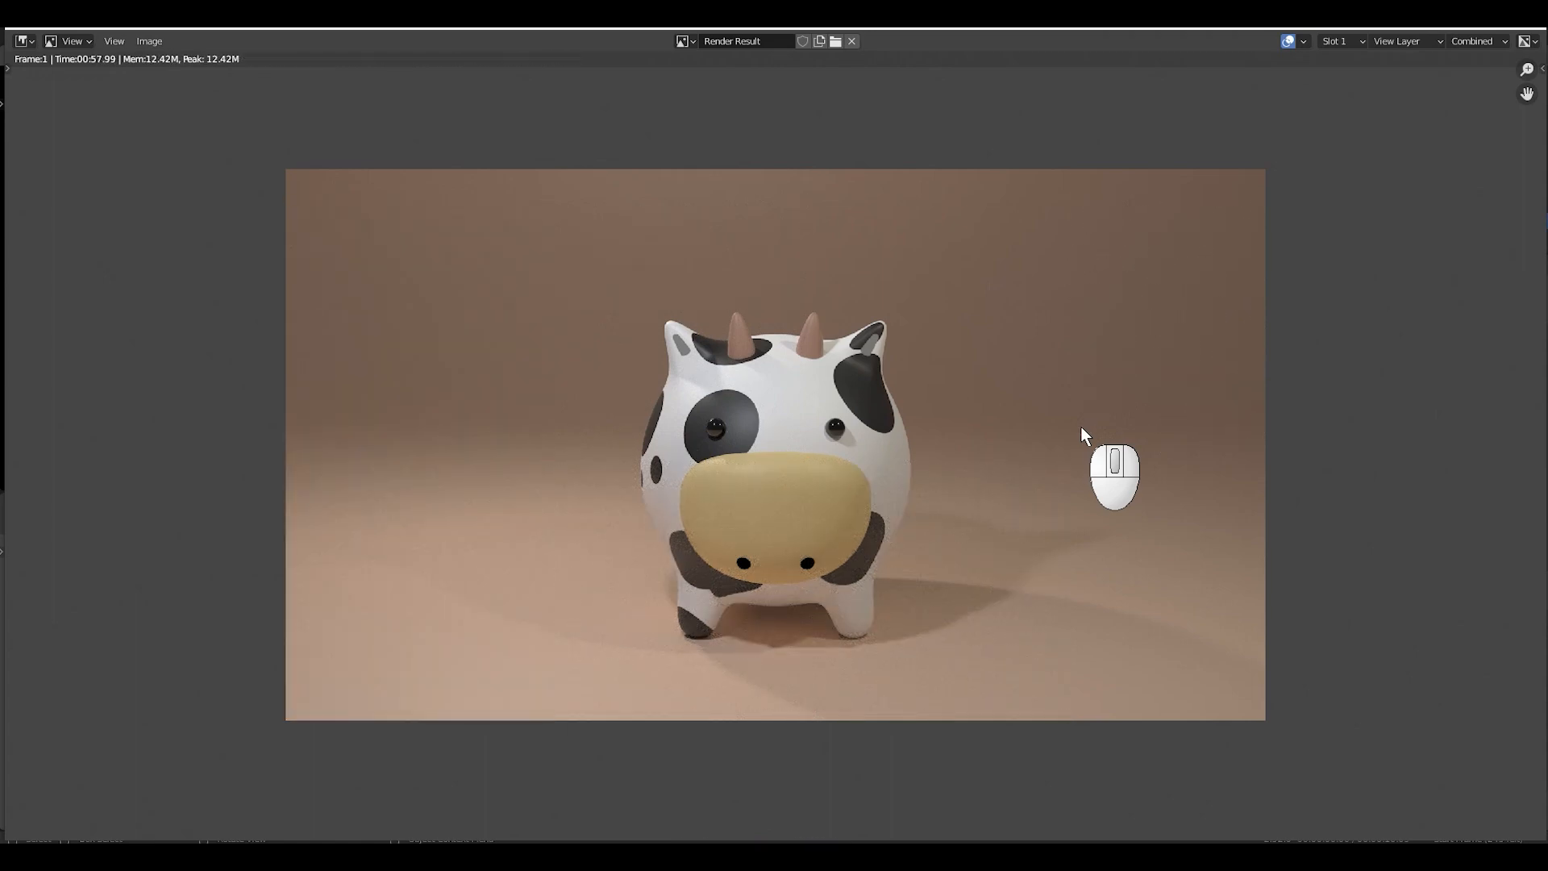
scroll(968, 460, down, 4)
scroll(944, 420, up, 5)
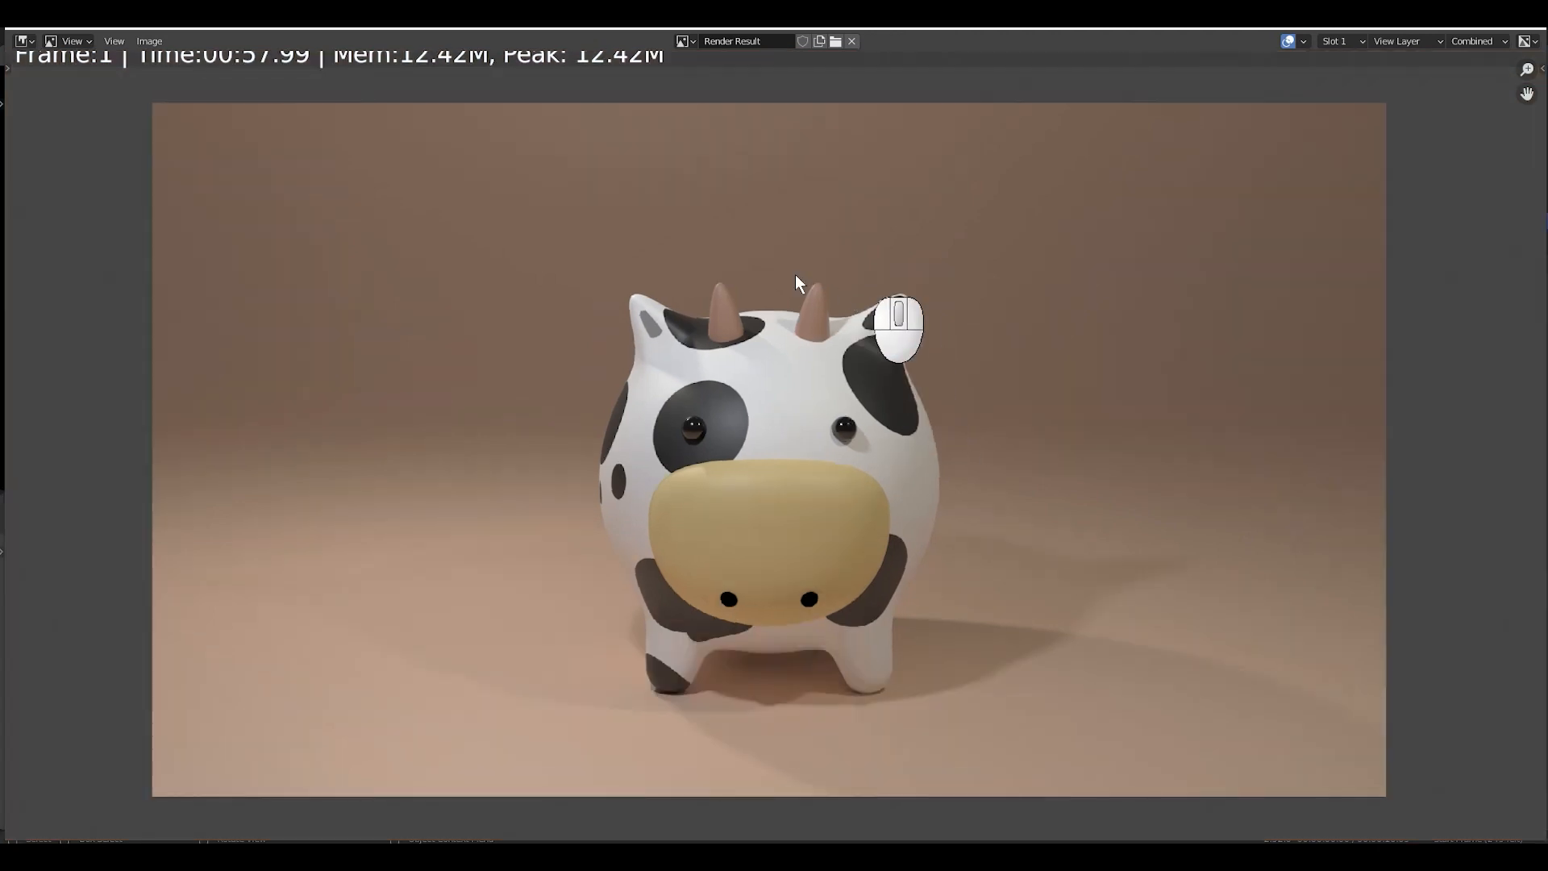
click(150, 41)
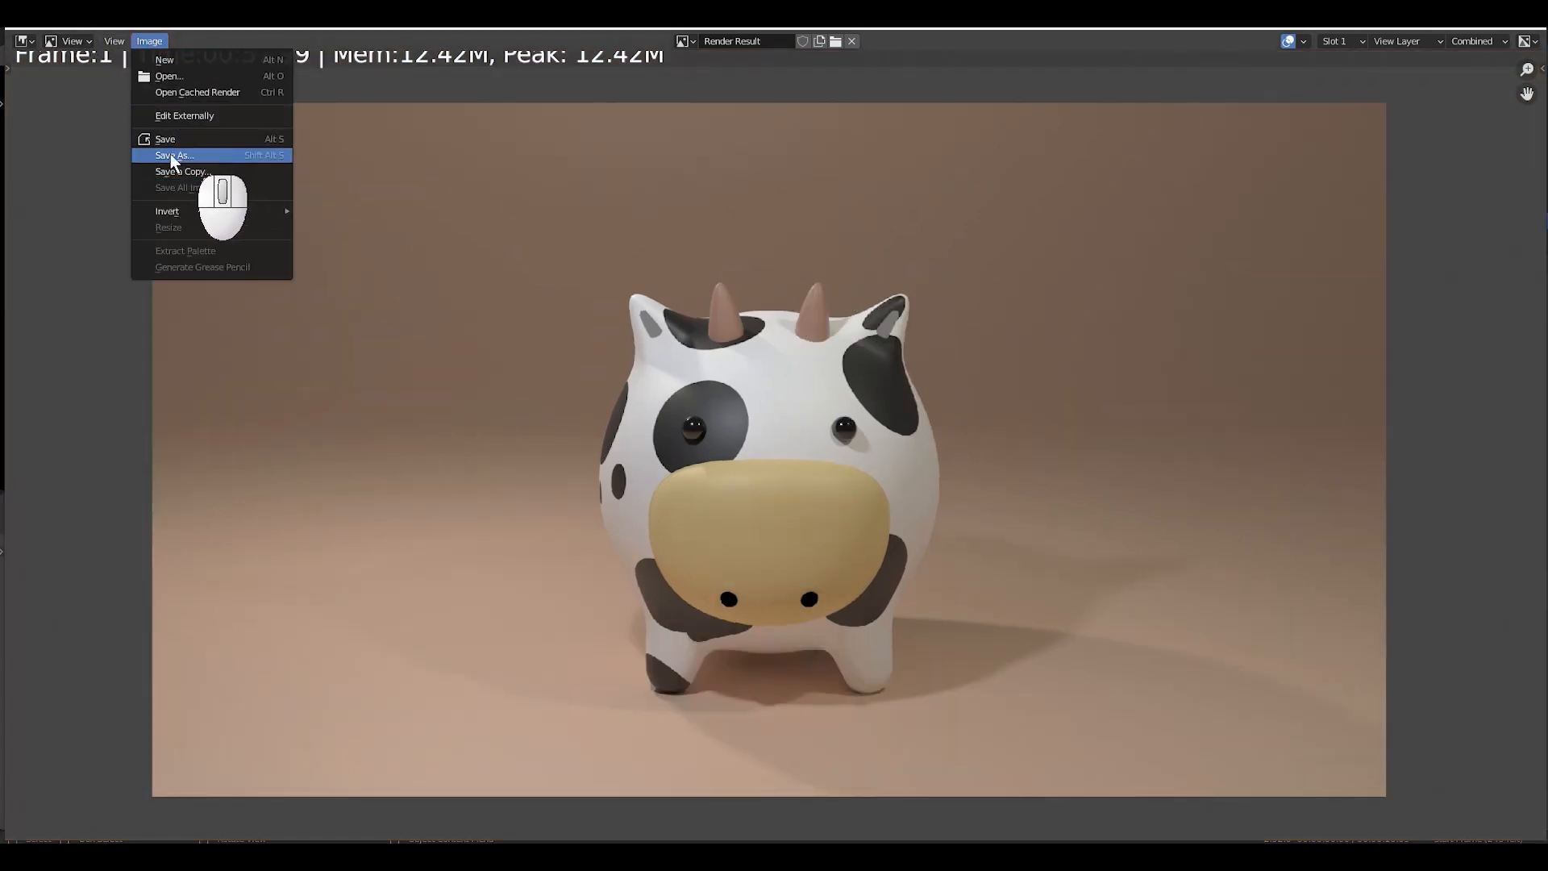